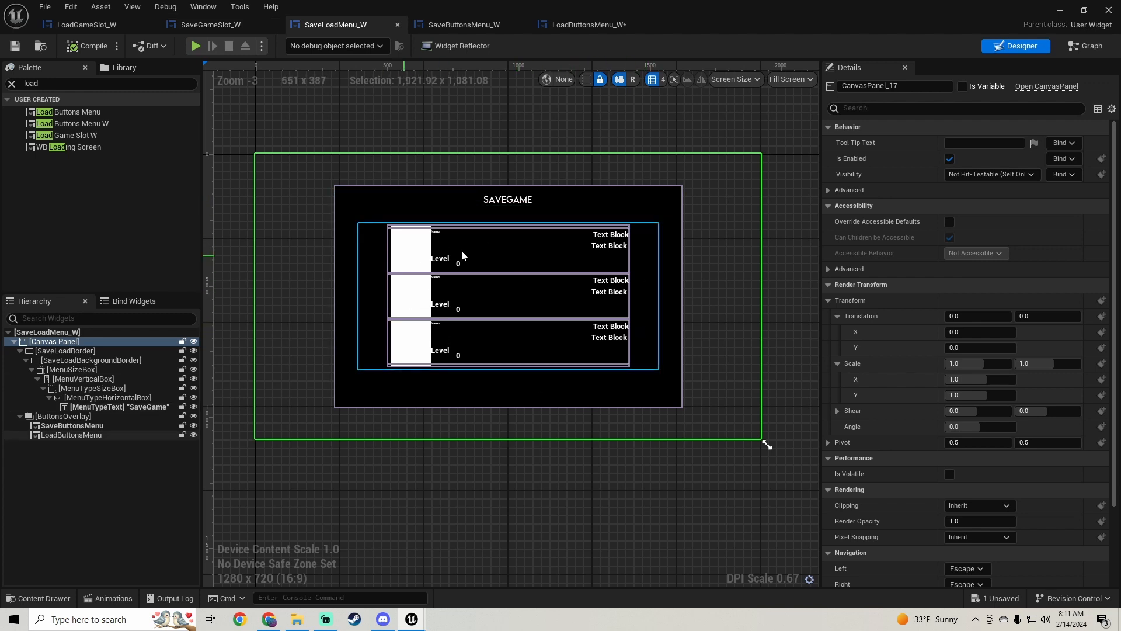
# Review the load and save layouts in the SaveLoadMenu_W, SaveGameSlot_W, LoadGameSlot_W, SaveButtonsMenu_W and LoadButtonsMenu_W widgets.
pyautogui.click(498, 293)
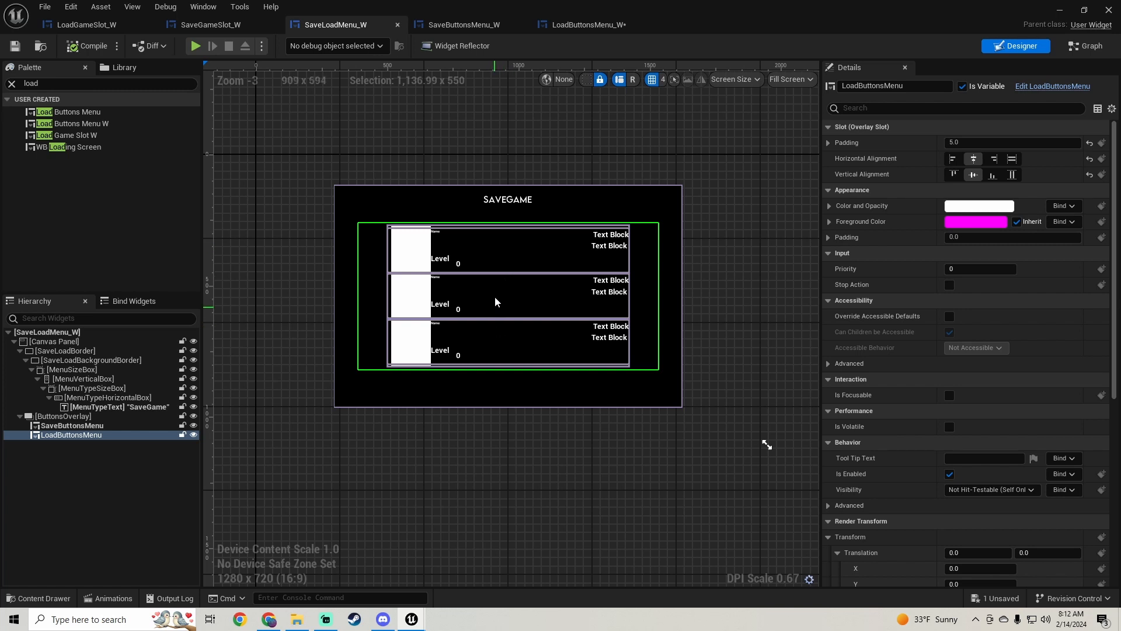
pyautogui.moveTo(410, 162); pyautogui.dragTo(427, 181, button='right')
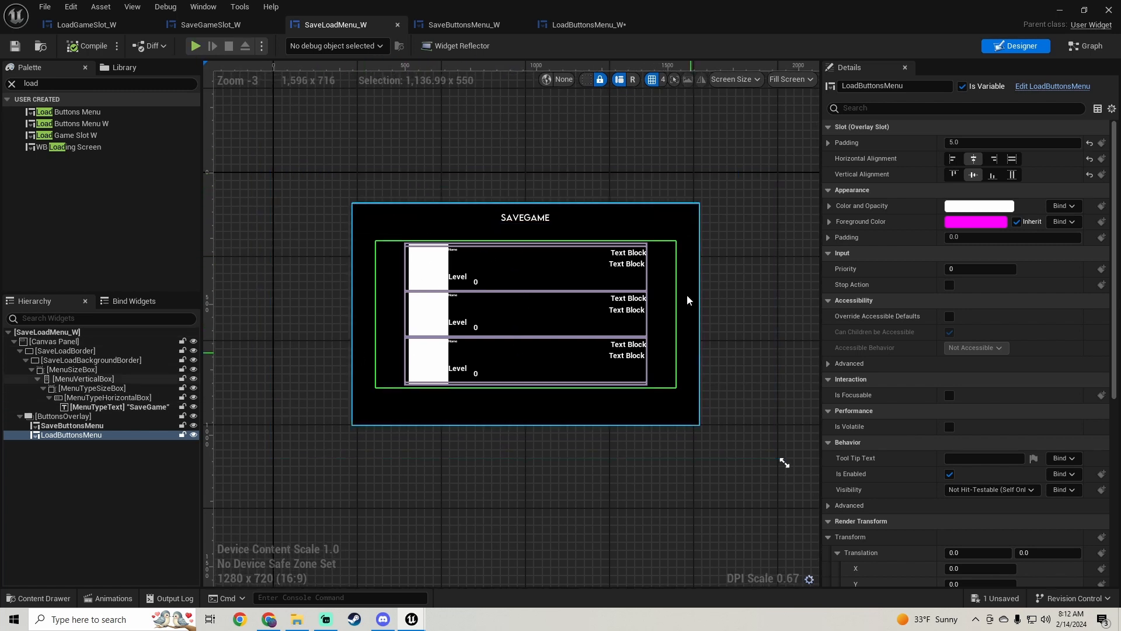
pyautogui.click(210, 24)
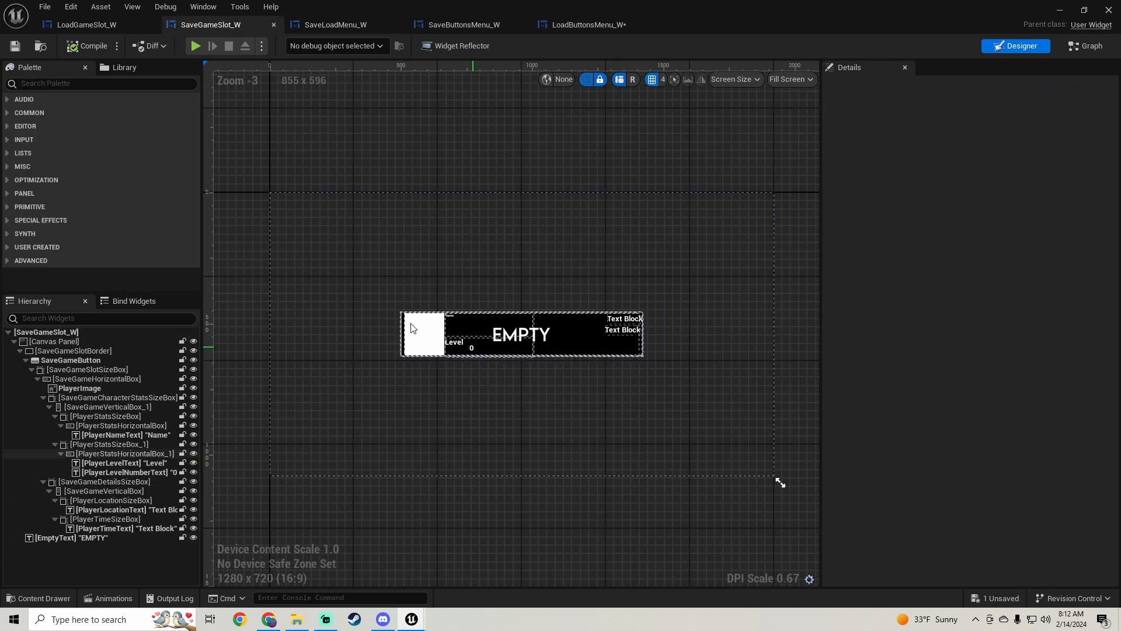
pyautogui.click(87, 24)
pyautogui.click(1010, 49)
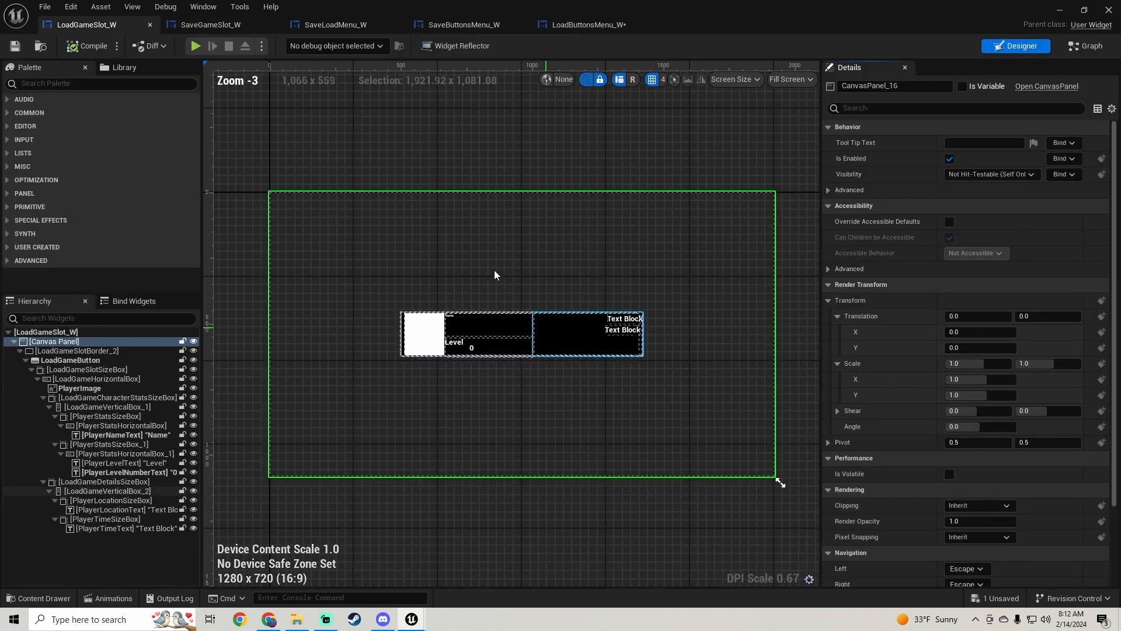
pyautogui.click(473, 26)
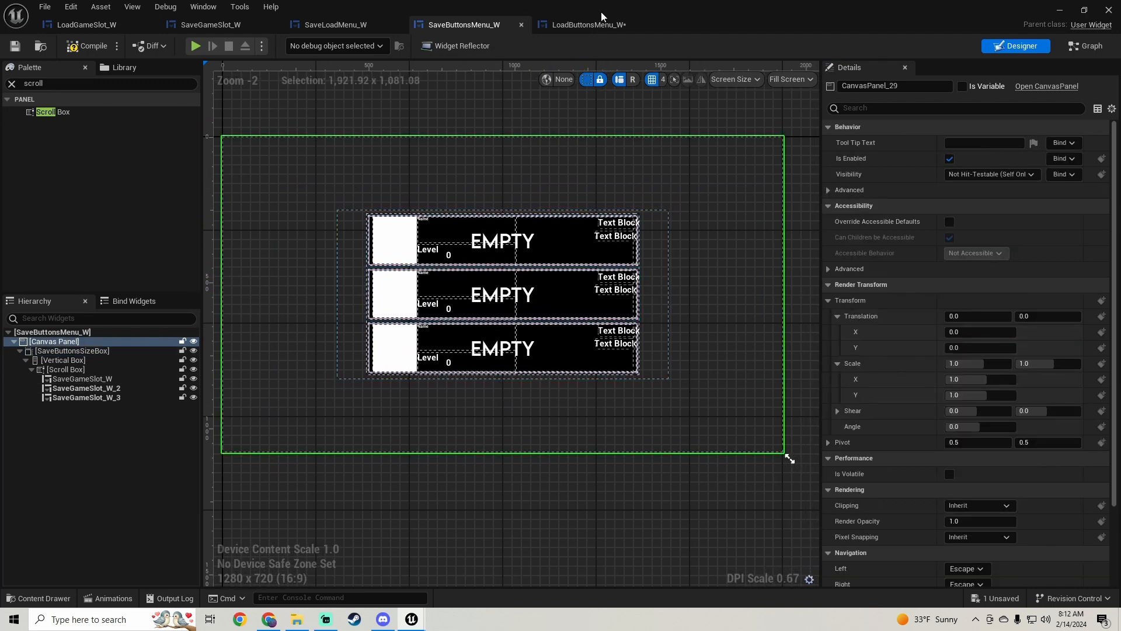
pyautogui.click(587, 24)
pyautogui.click(340, 165)
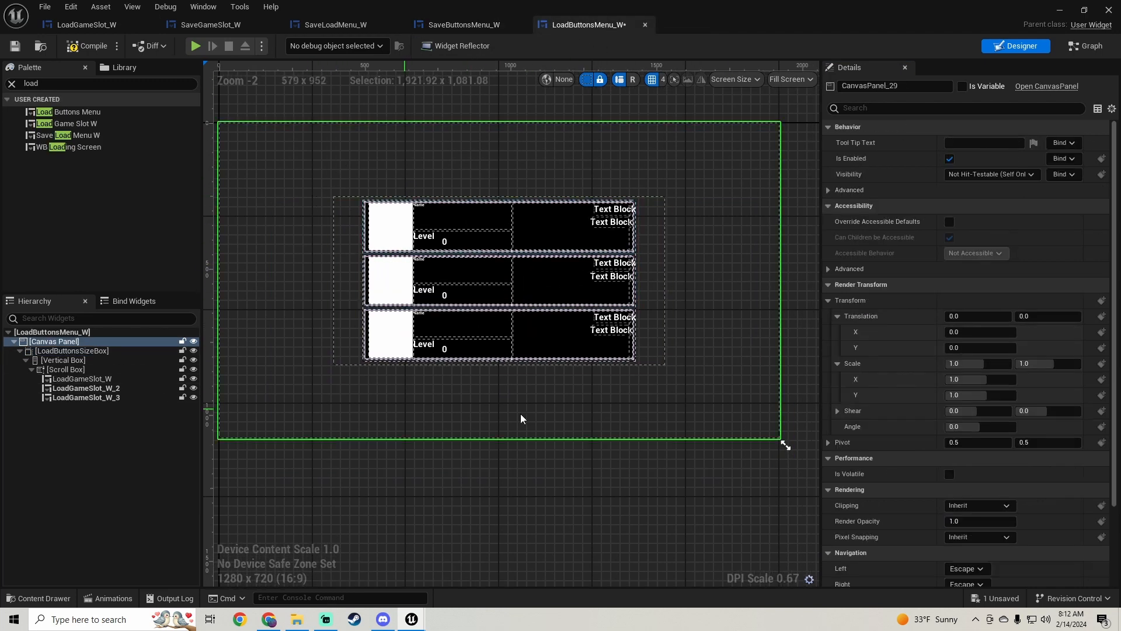
# Compile and save the LoadButtonsMenu_W widget blueprint, and close the widget editor.
pyautogui.click(87, 45)
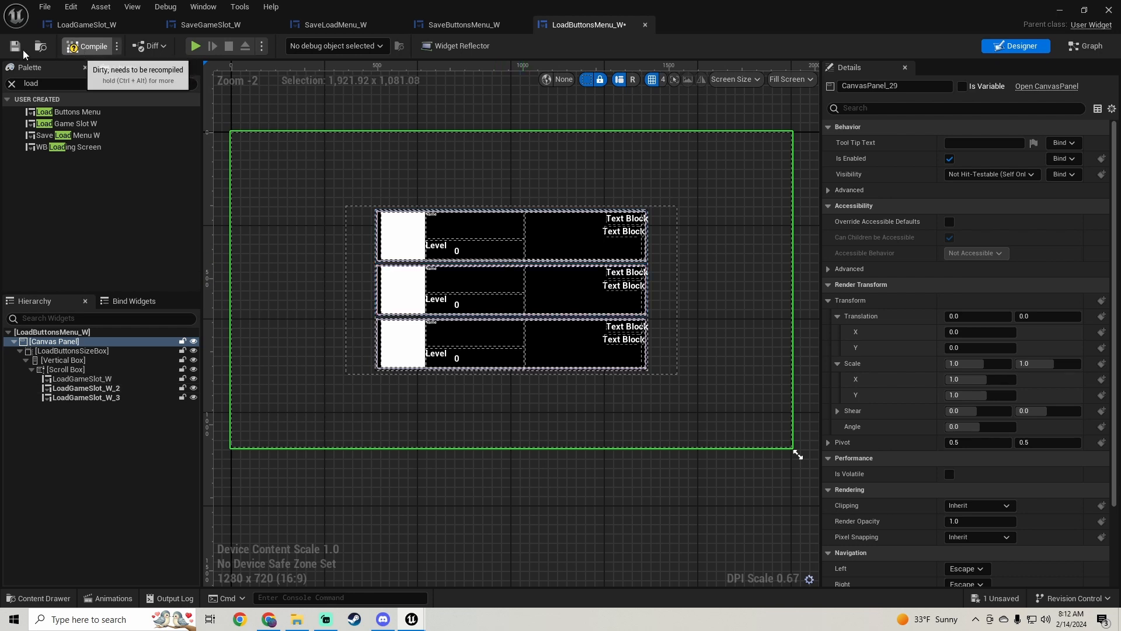
pyautogui.click(15, 46)
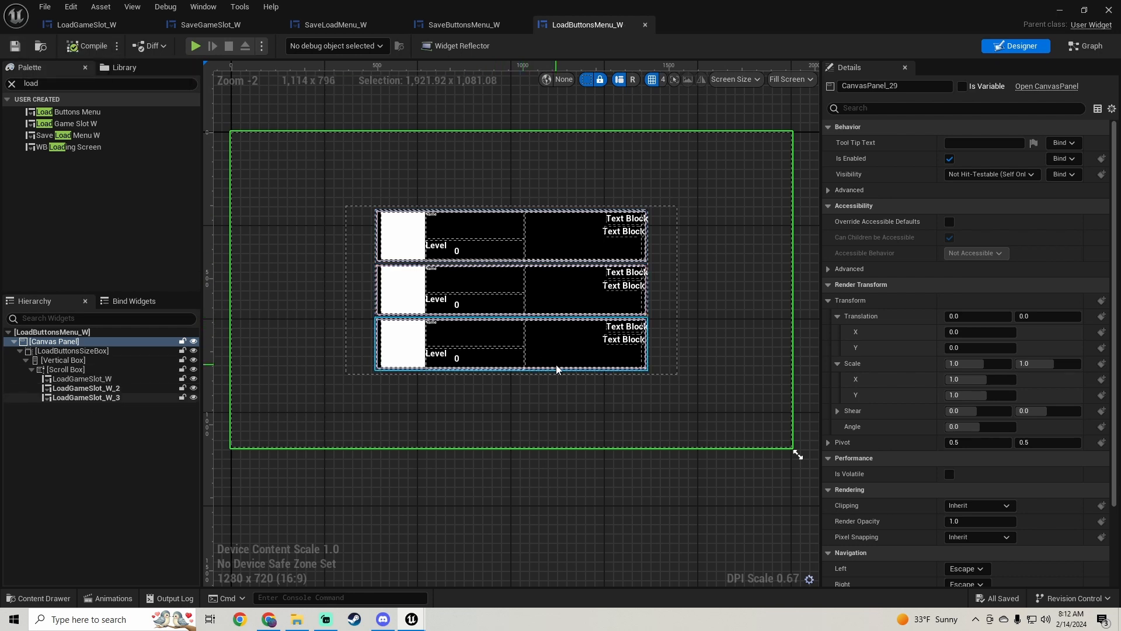
pyautogui.click(1109, 10)
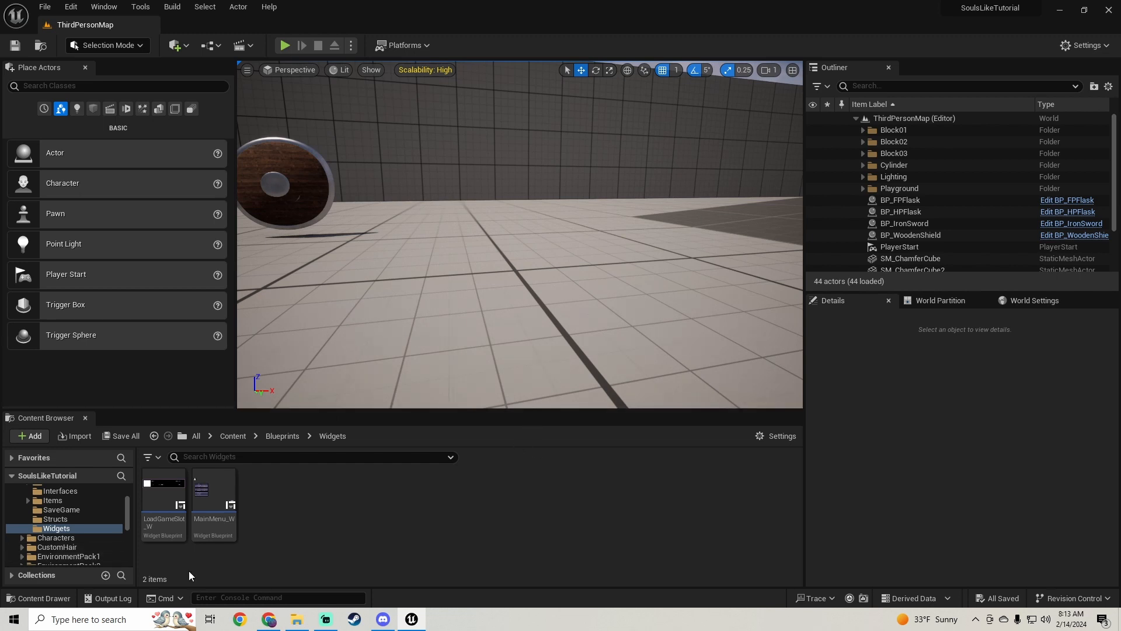
pyautogui.doubleClick(163, 497)
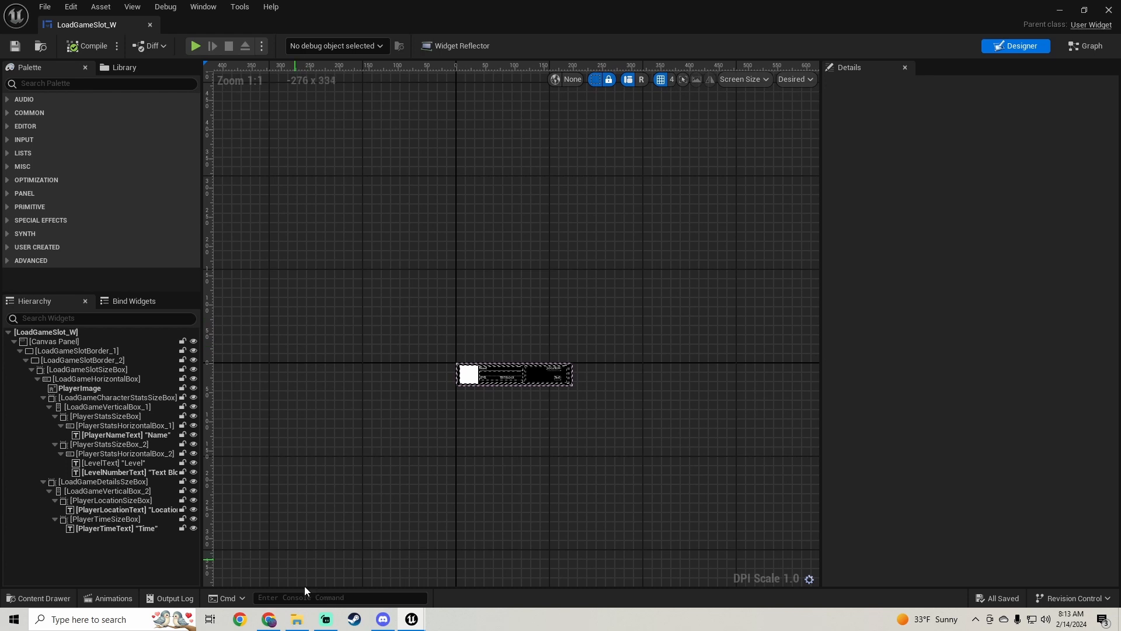
pyautogui.click(297, 619)
pyautogui.click(279, 274)
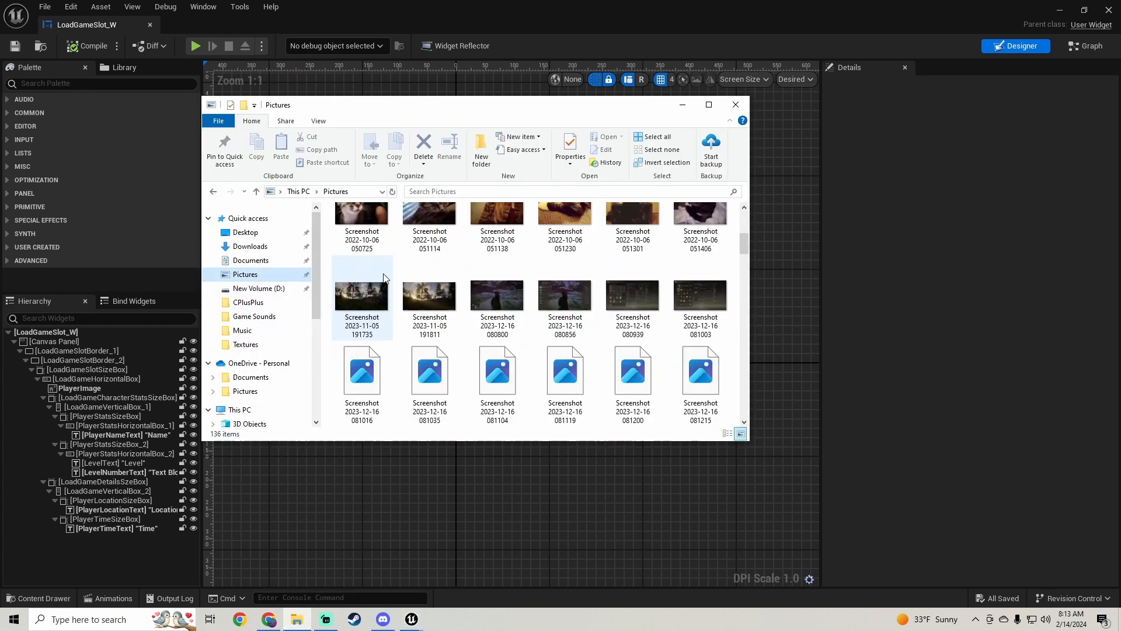
pyautogui.scroll(-15, 383, 278)
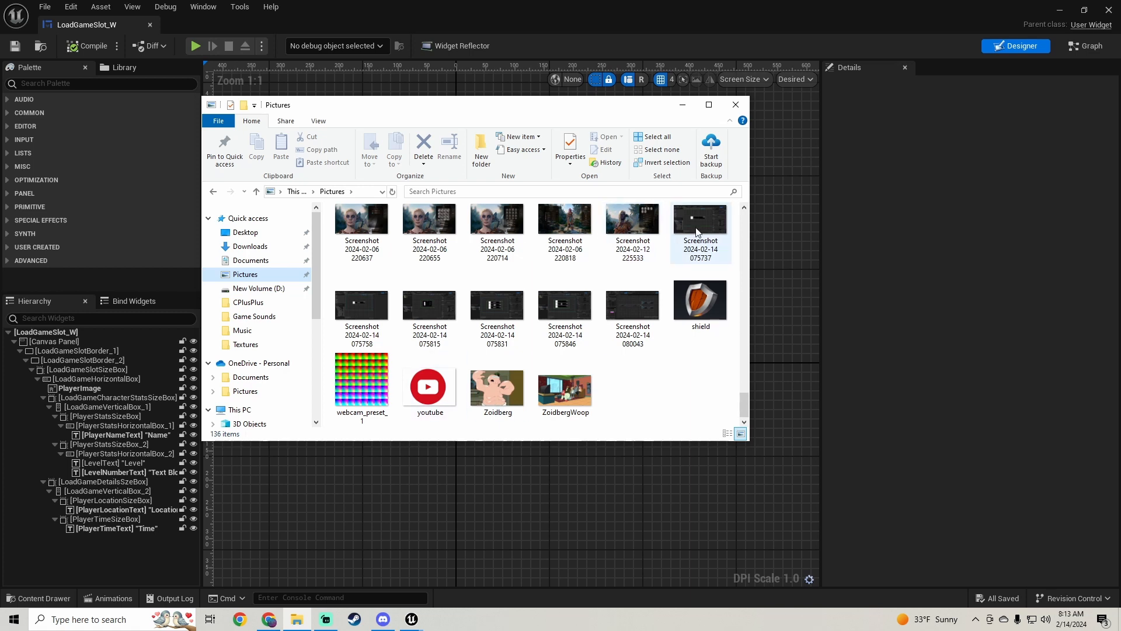
pyautogui.doubleClick(702, 261)
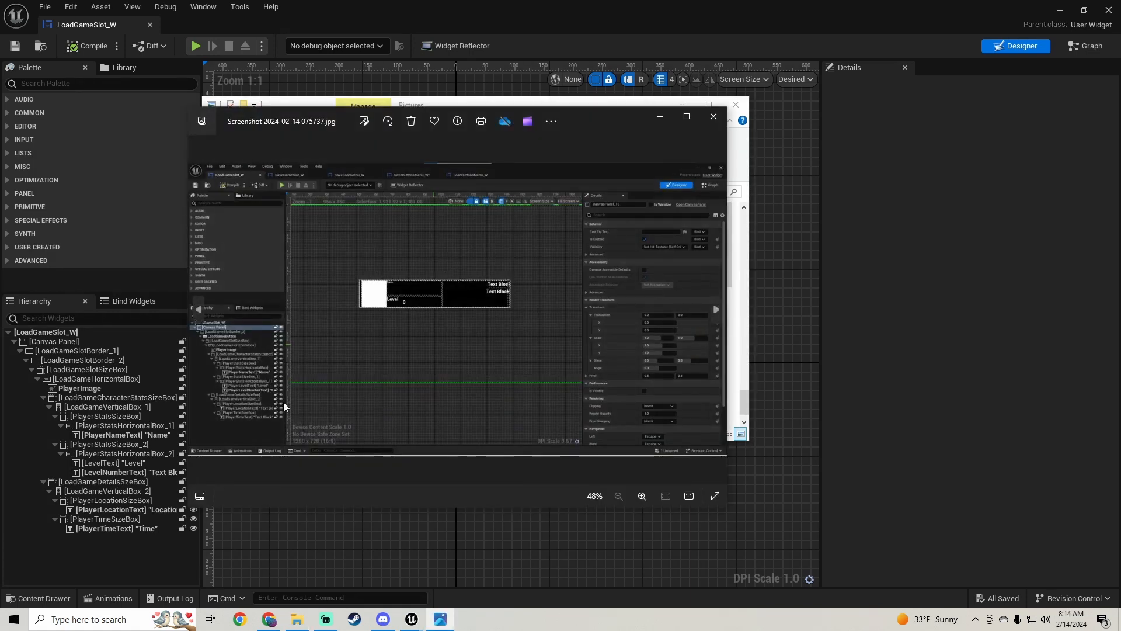
pyautogui.click(745, 156)
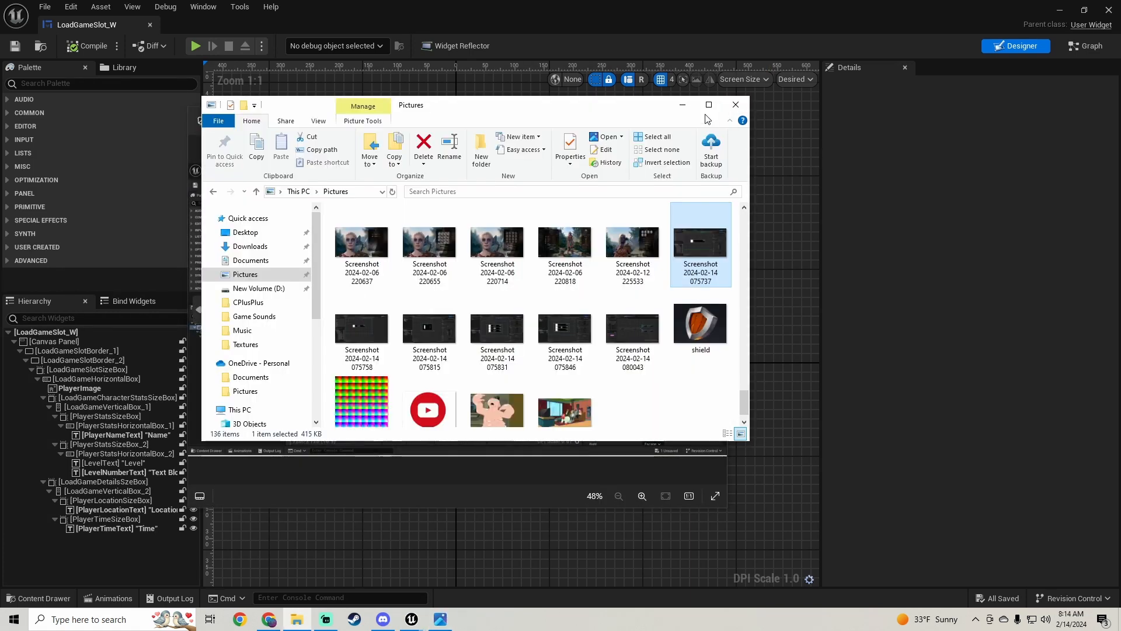
pyautogui.click(682, 104)
pyautogui.moveTo(585, 134); pyautogui.dragTo(628, 156)
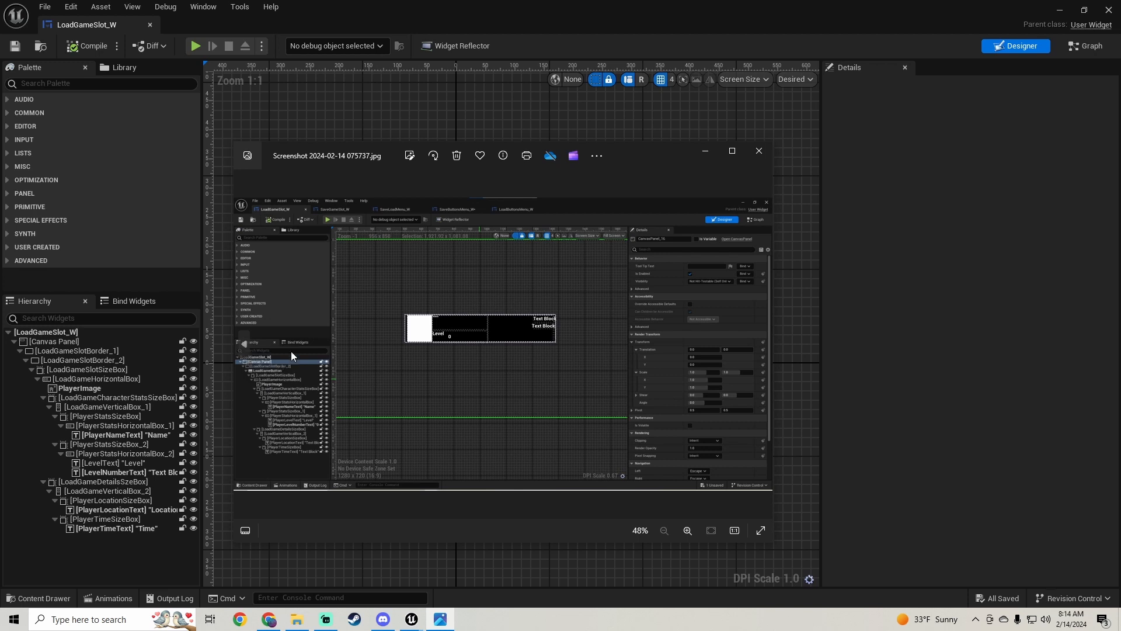
# Compare the LoadGameSlot_W hierarchy around LoadGameSlotSizeBox with the enlarged reference screenshot's hierarchy and slot layout.
pyautogui.click(706, 157)
pyautogui.click(99, 369)
pyautogui.scroll(5, 400, 359)
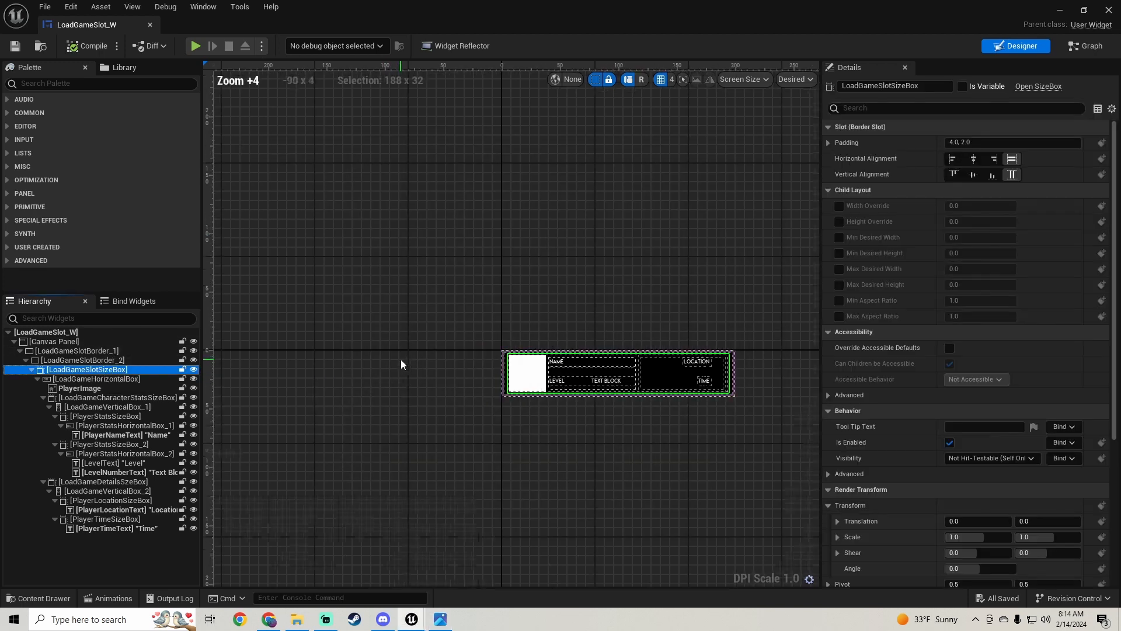
pyautogui.scroll(2, 401, 359)
pyautogui.click(441, 619)
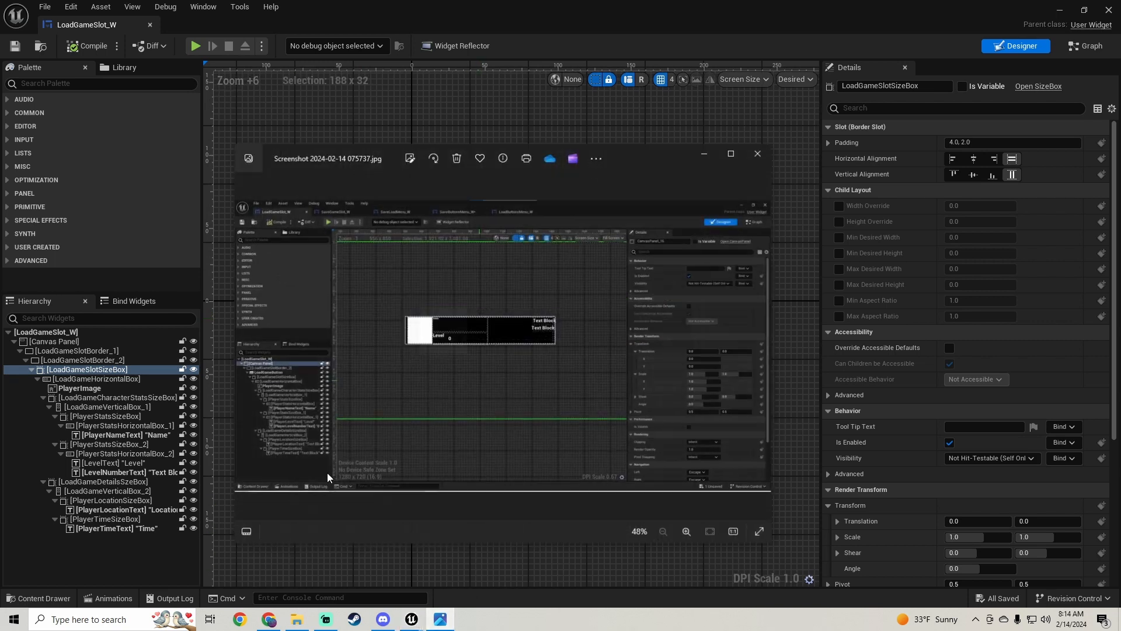
pyautogui.click(733, 151)
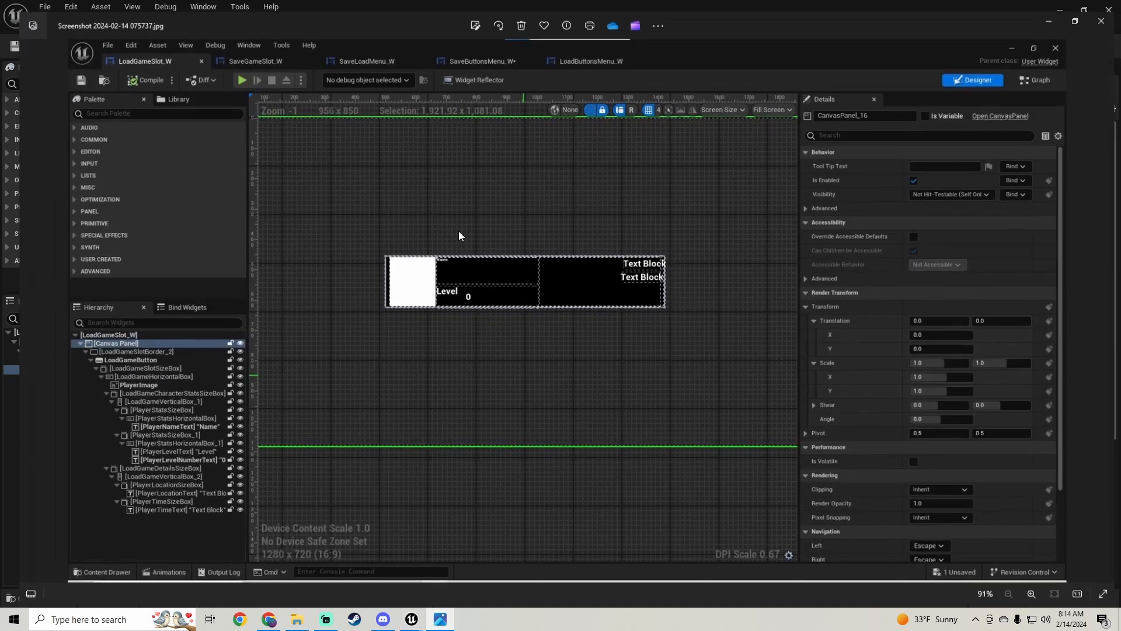
pyautogui.scroll(5, 120, 397)
pyautogui.scroll(-2, 122, 399)
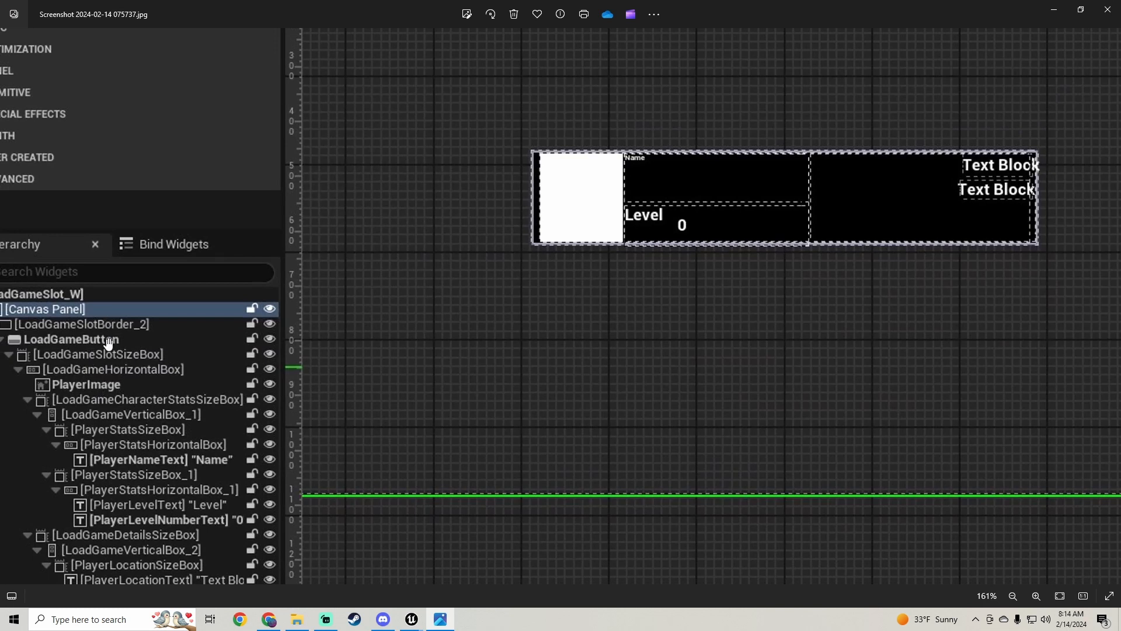
pyautogui.click(1051, 12)
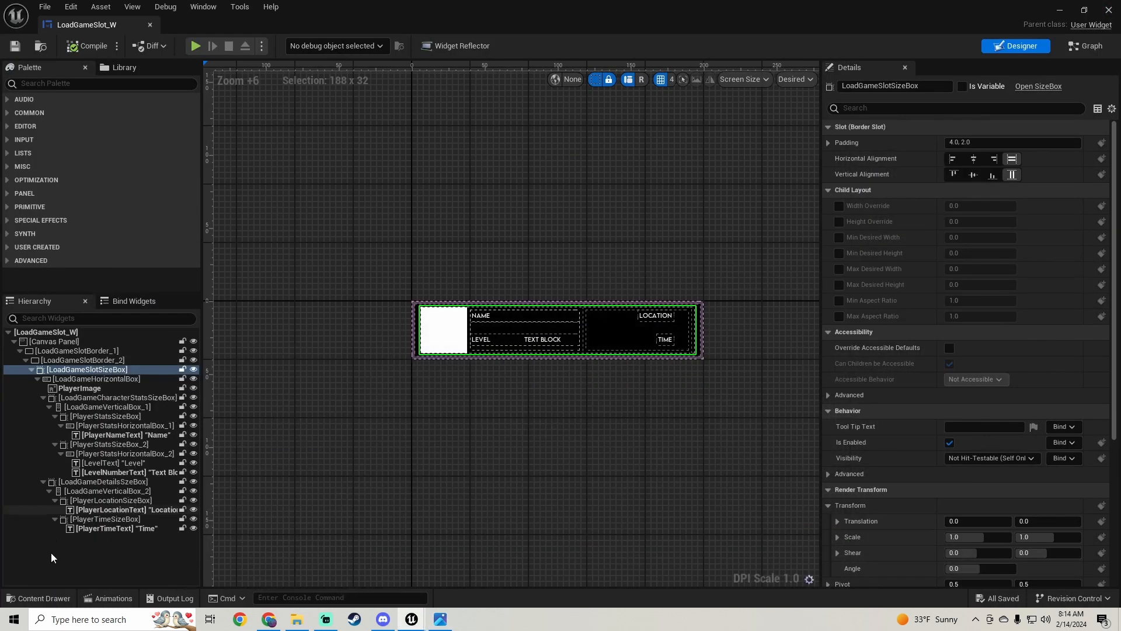
# Try moving LoadGameSlotSizeBox directly under the Canvas Panel and deleting LoadGameSlotBorder_2, and undo the deletion.
pyautogui.click(122, 359)
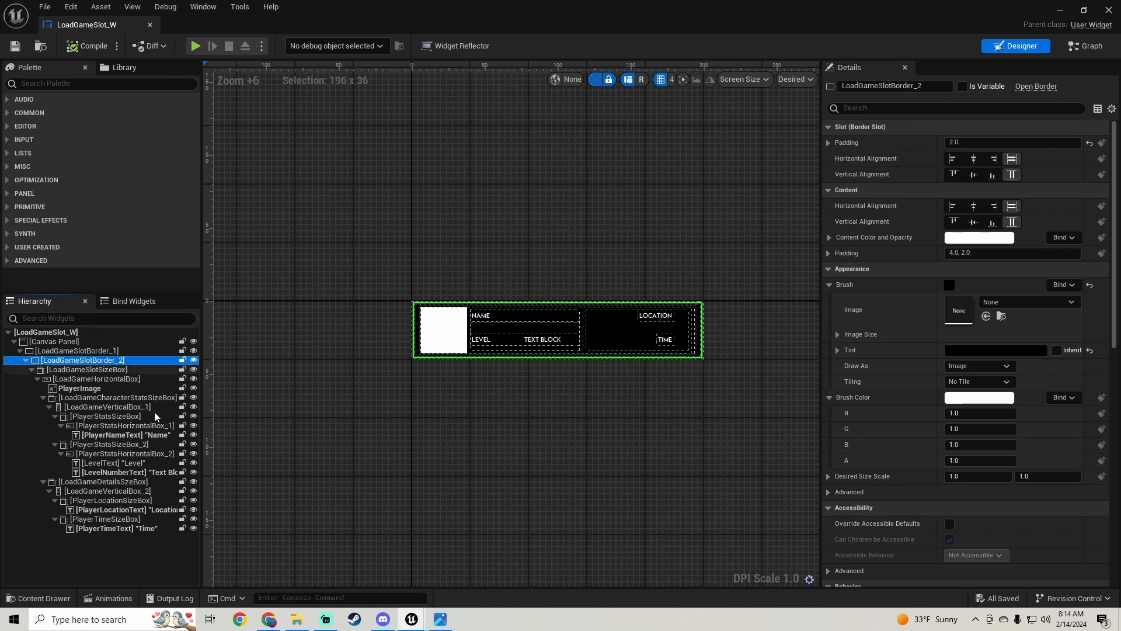
pyautogui.moveTo(100, 370); pyautogui.dragTo(62, 344)
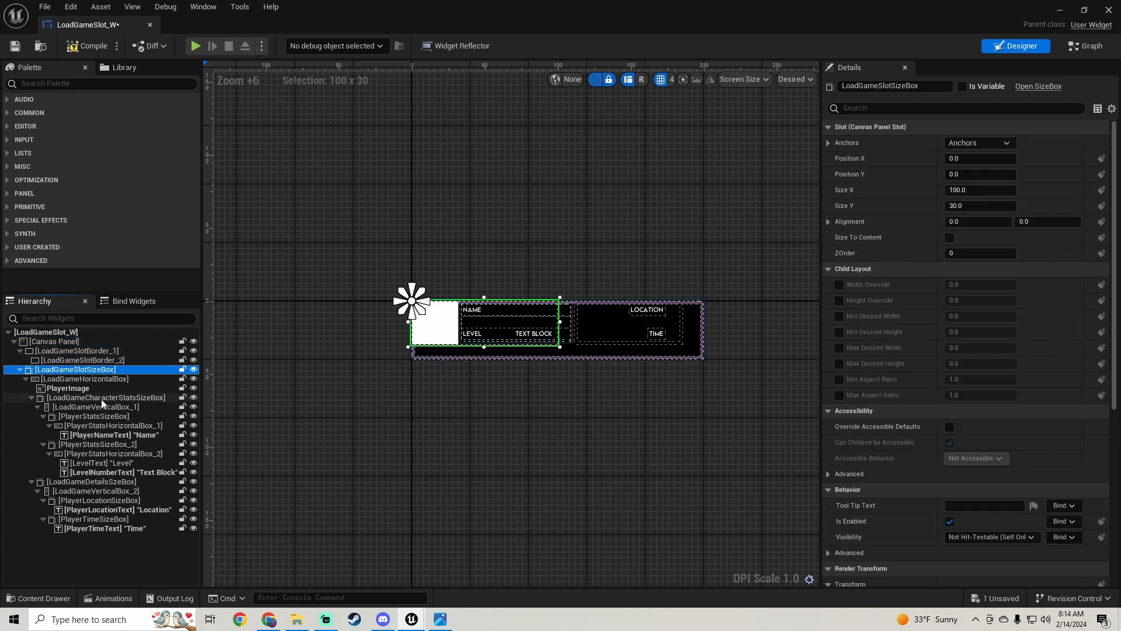
pyautogui.click(103, 362)
pyautogui.press('Delete')
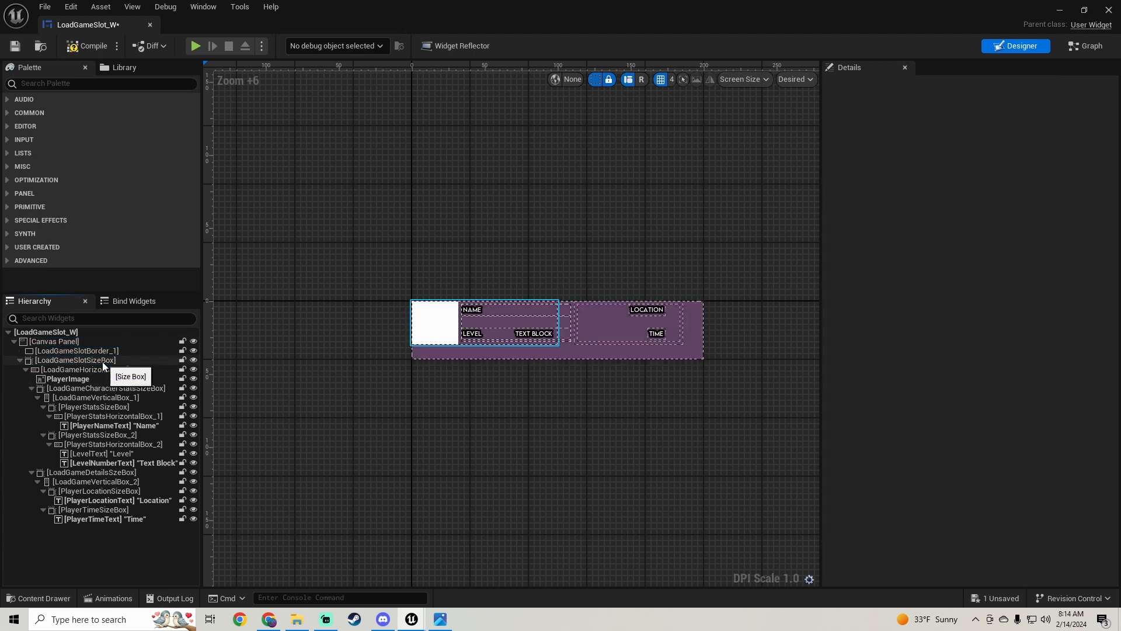
pyautogui.click(103, 361)
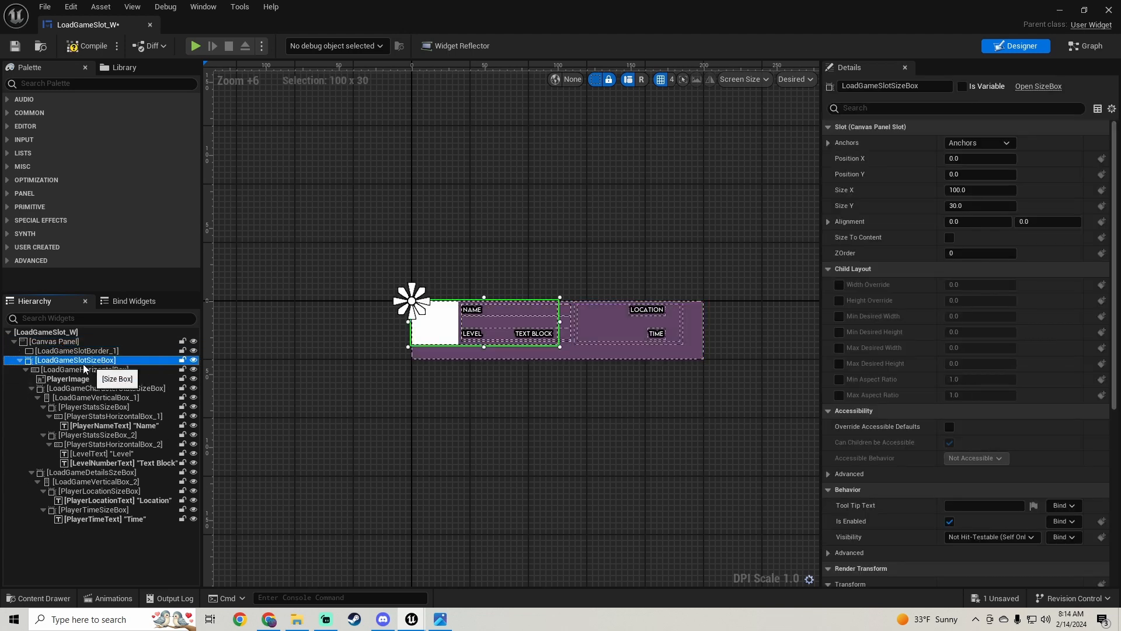
pyautogui.rightClick(84, 366)
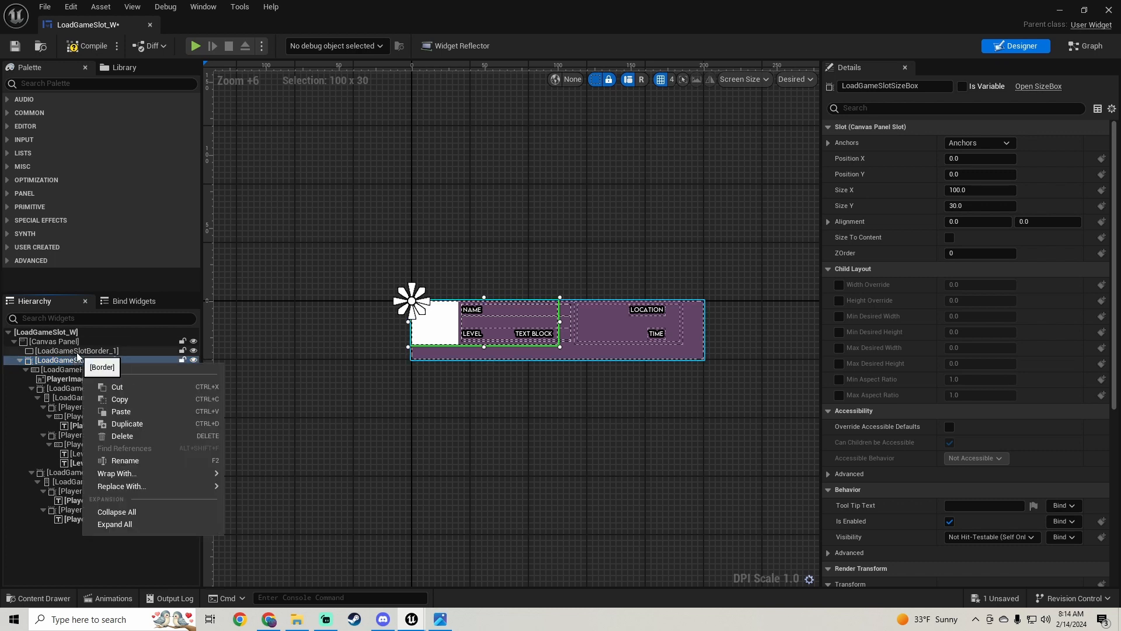
pyautogui.click(316, 359)
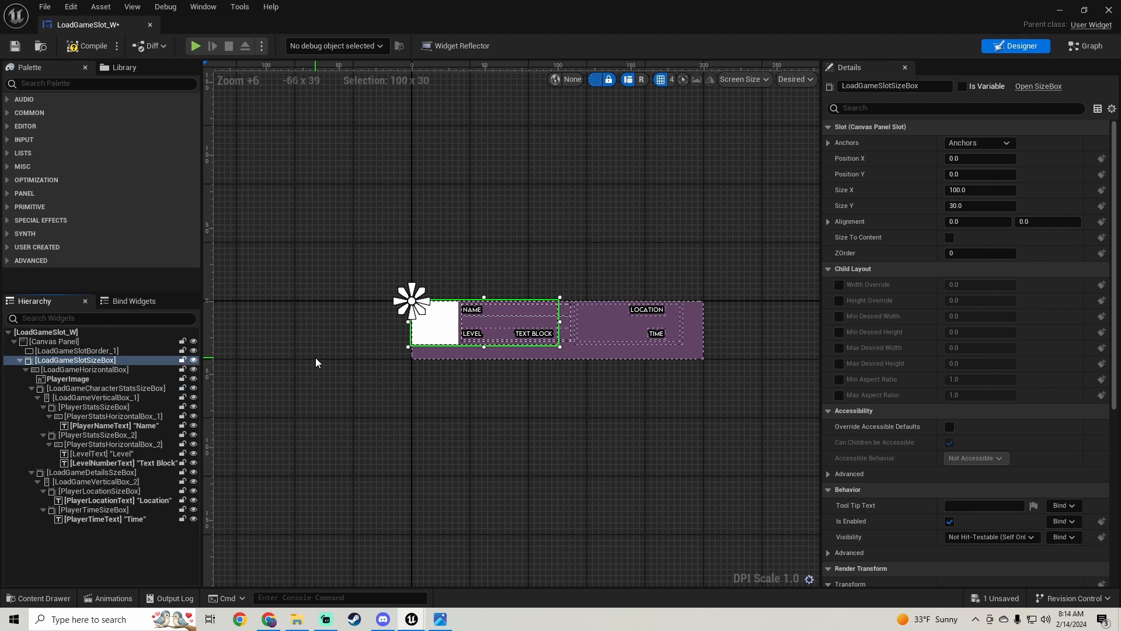
pyautogui.hotkey('ctrl', 'z')
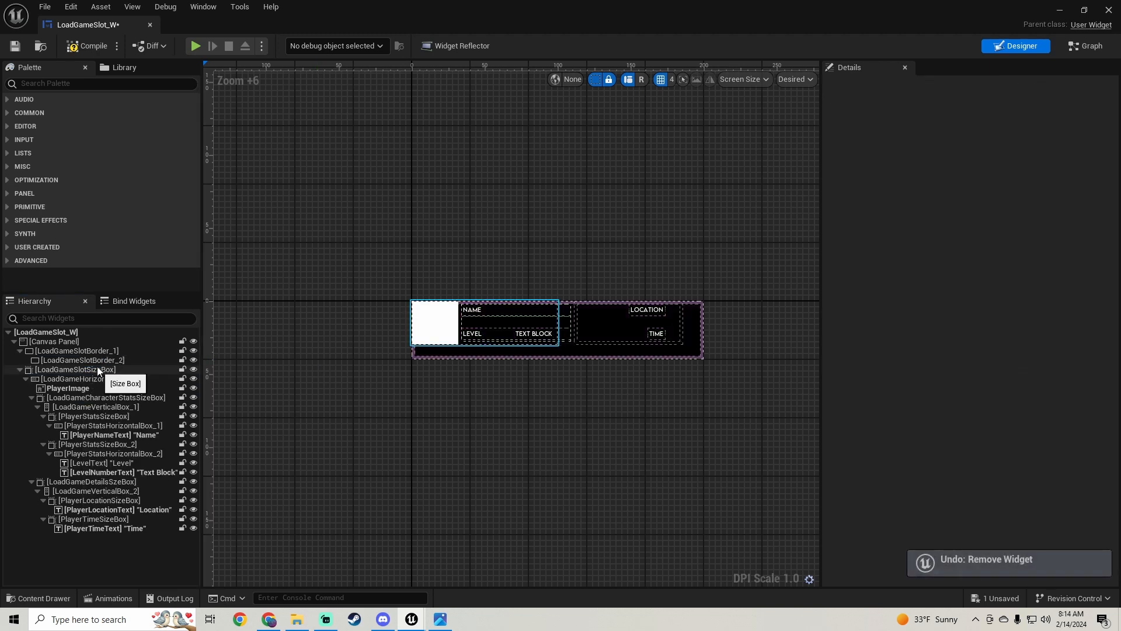
# Try wrapping the emptied LoadGameSlotBorder_2 with a Button, and undo back to the original nested hierarchy.
pyautogui.click(98, 360)
pyautogui.rightClick(101, 362)
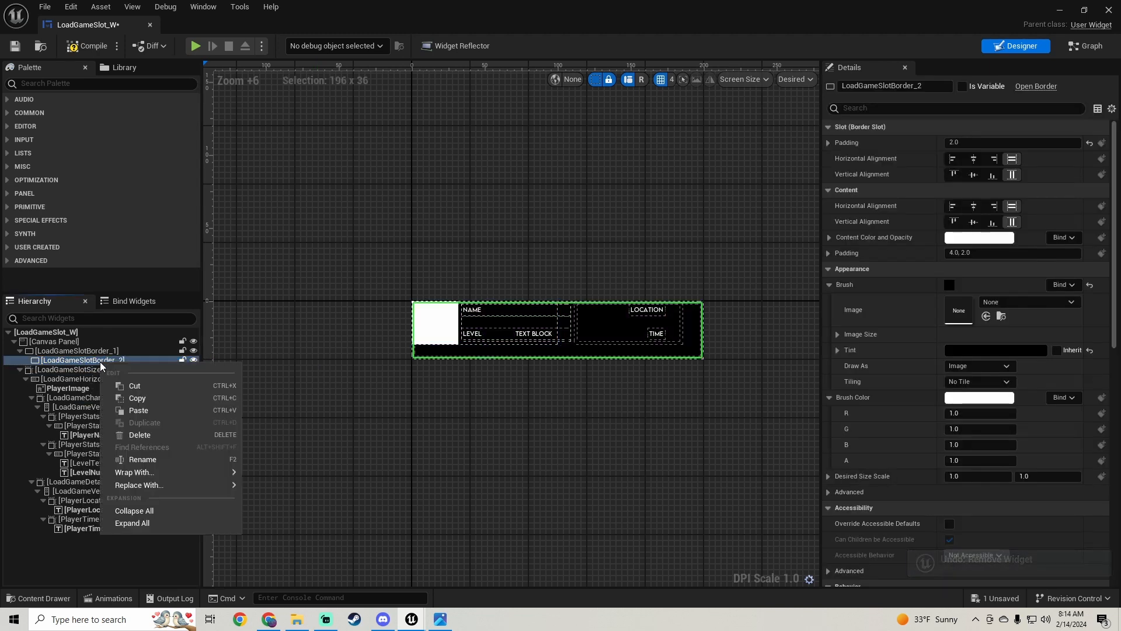
pyautogui.moveTo(208, 471)
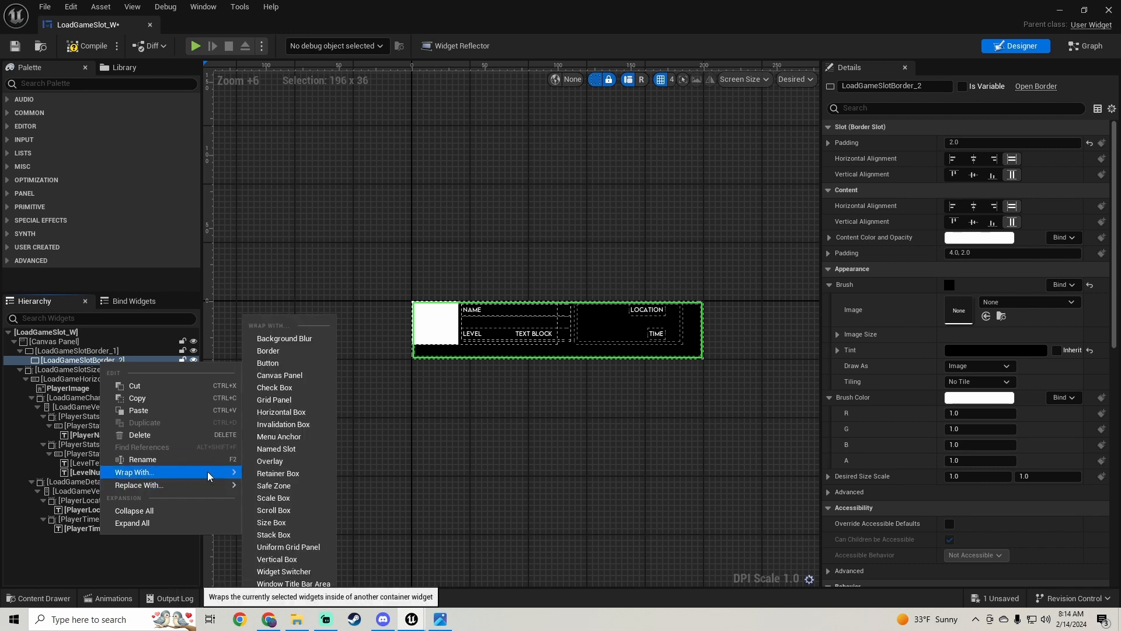
pyautogui.click(284, 365)
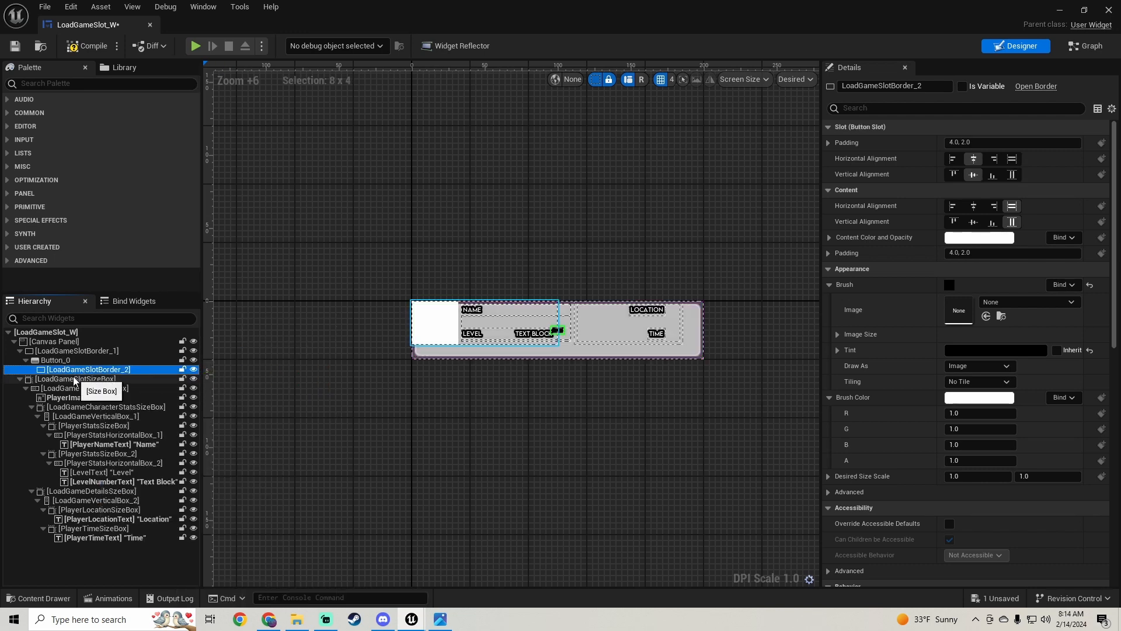
pyautogui.hotkey('ctrl', 'z')
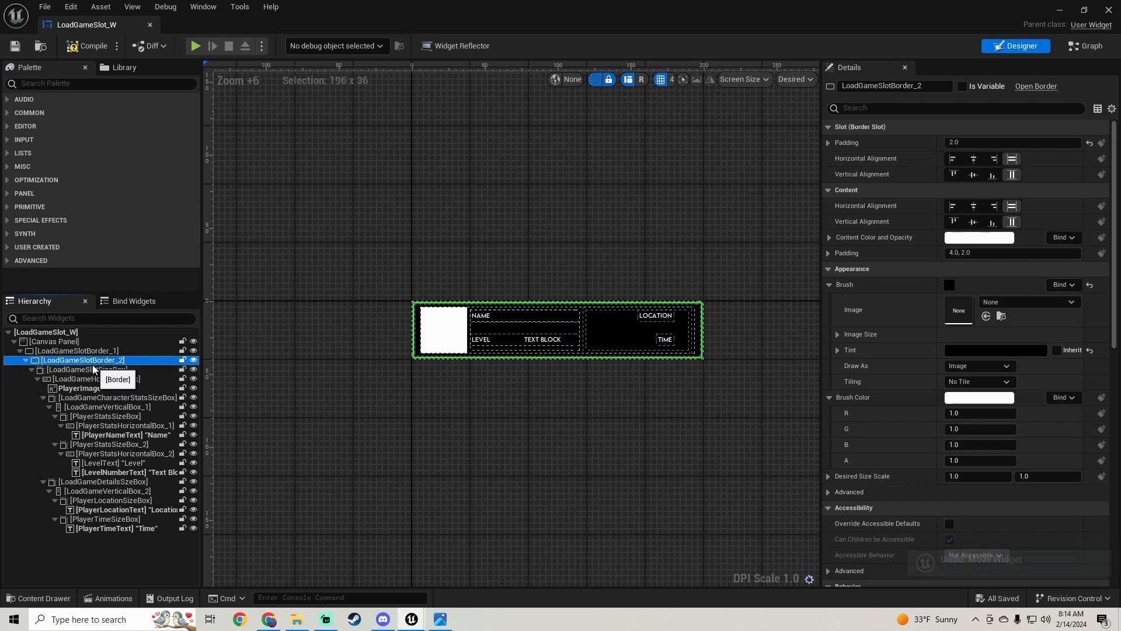
# Wrap LoadGameSlotBorder_2, with the size box still nested inside it, with a Button.
pyautogui.click(96, 369)
pyautogui.click(96, 360)
pyautogui.rightClick(97, 362)
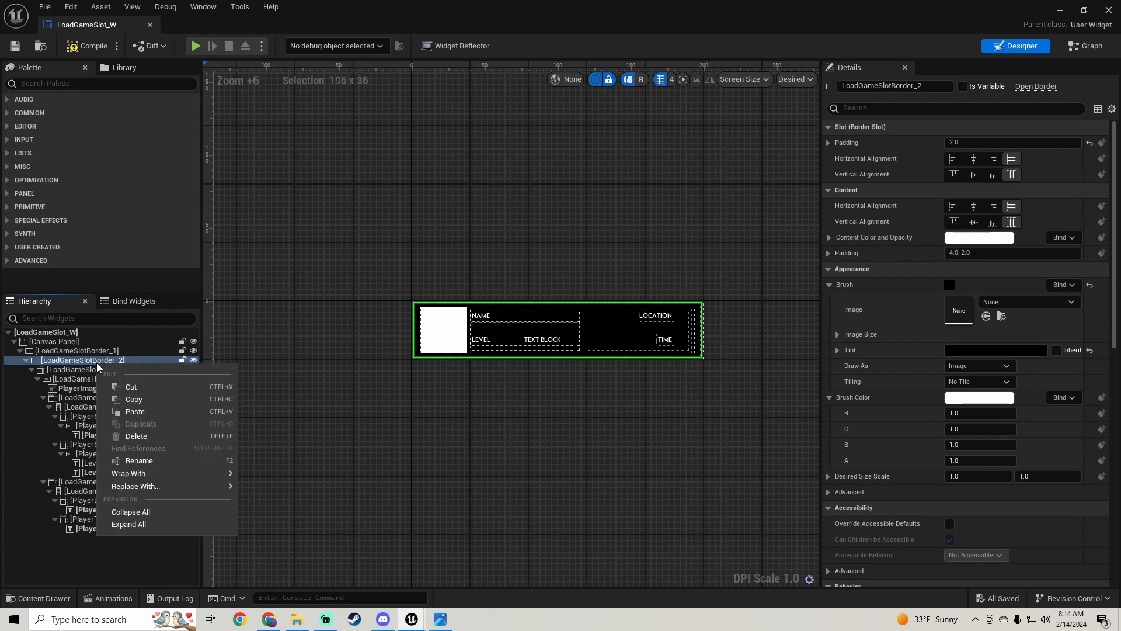
pyautogui.moveTo(163, 480)
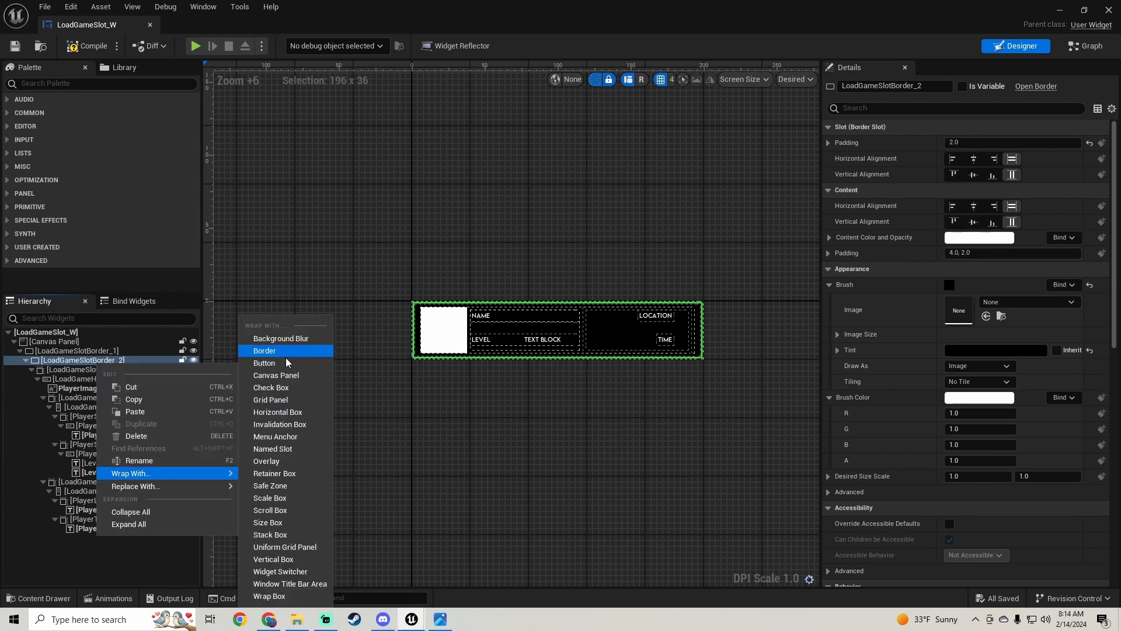
pyautogui.click(265, 363)
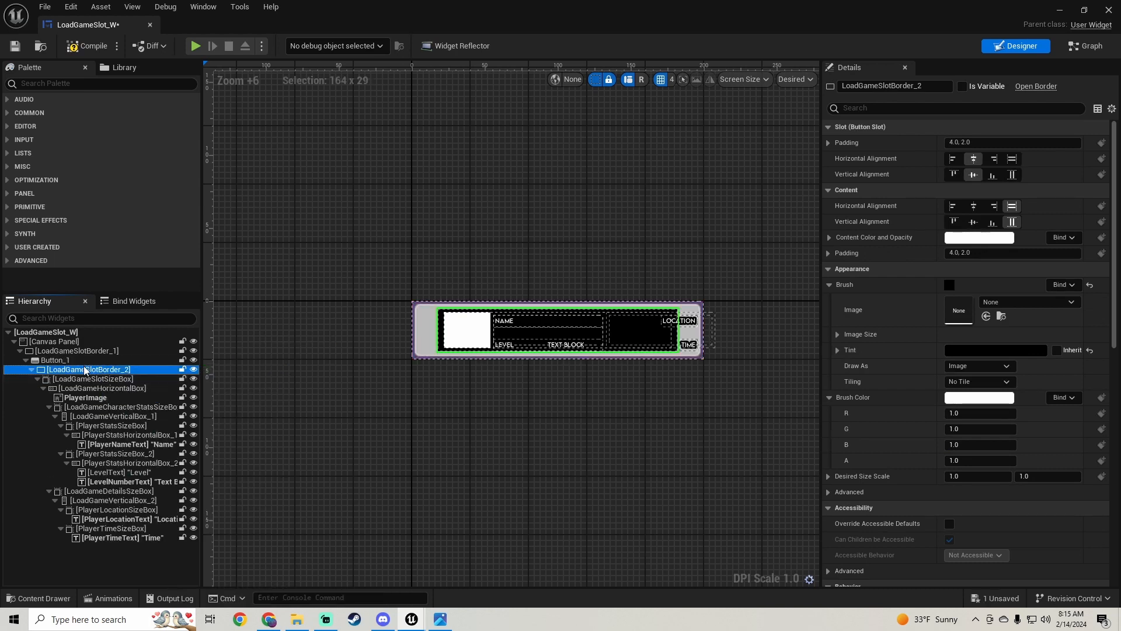
# Remove LoadGameSlotBorder_2 from the hierarchy and nest LoadGameSlotSizeBox with its contents directly inside Button_1.
pyautogui.click(93, 381)
pyautogui.moveTo(93, 380); pyautogui.dragTo(58, 342)
pyautogui.click(109, 372)
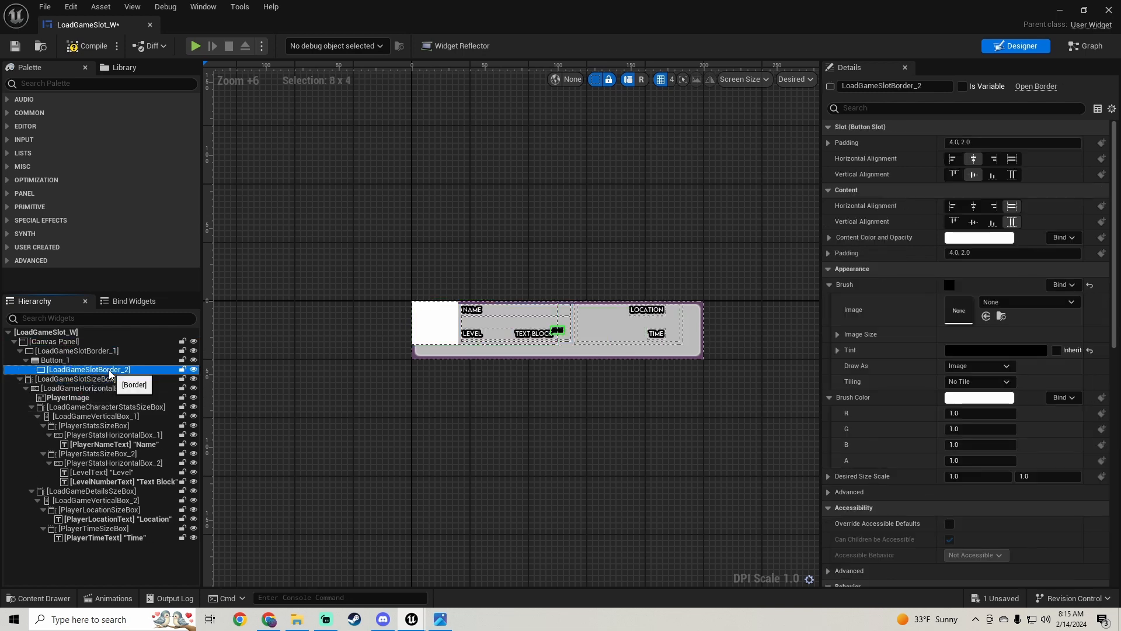
pyautogui.press('Delete')
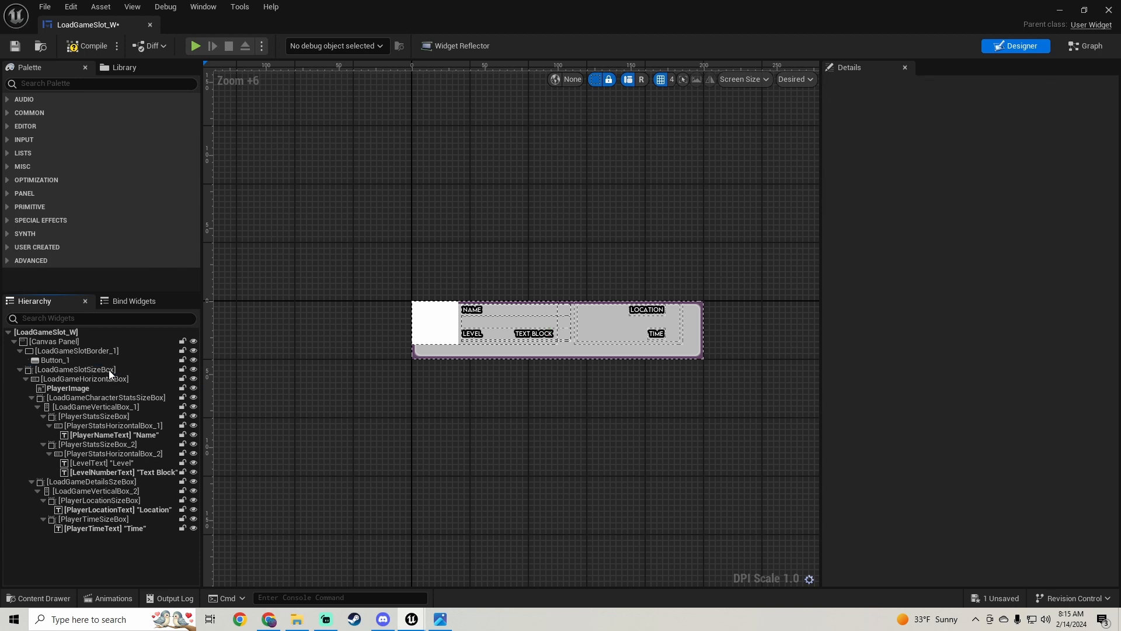
pyautogui.click(108, 369)
pyautogui.moveTo(99, 373); pyautogui.dragTo(59, 360)
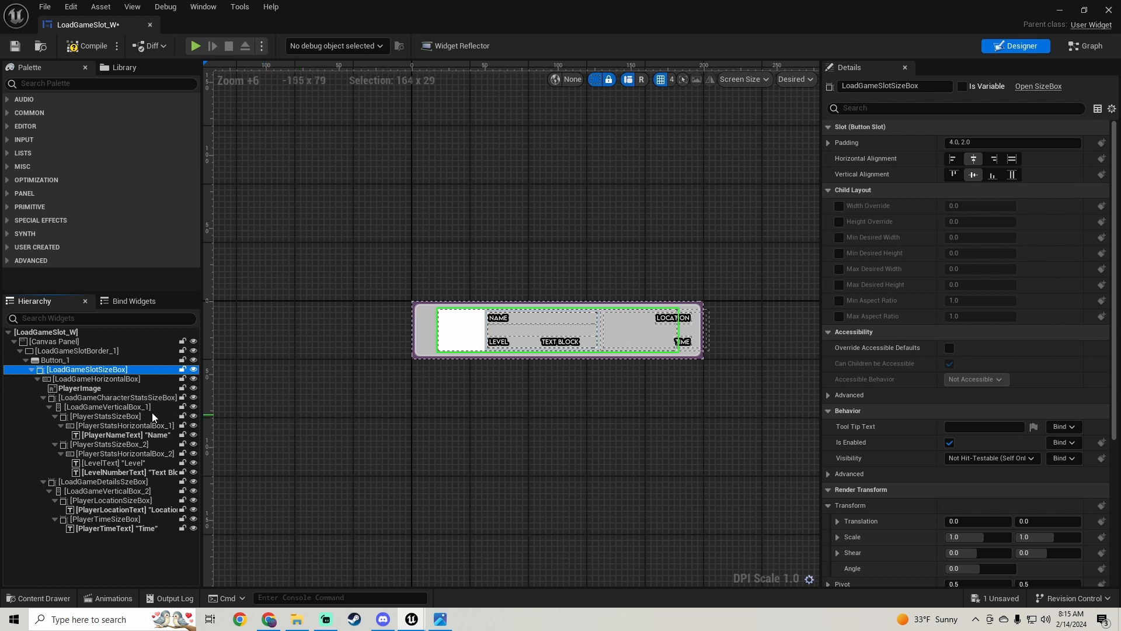
# Set the tint of Button_1's Normal style to black (000000).
pyautogui.click(83, 360)
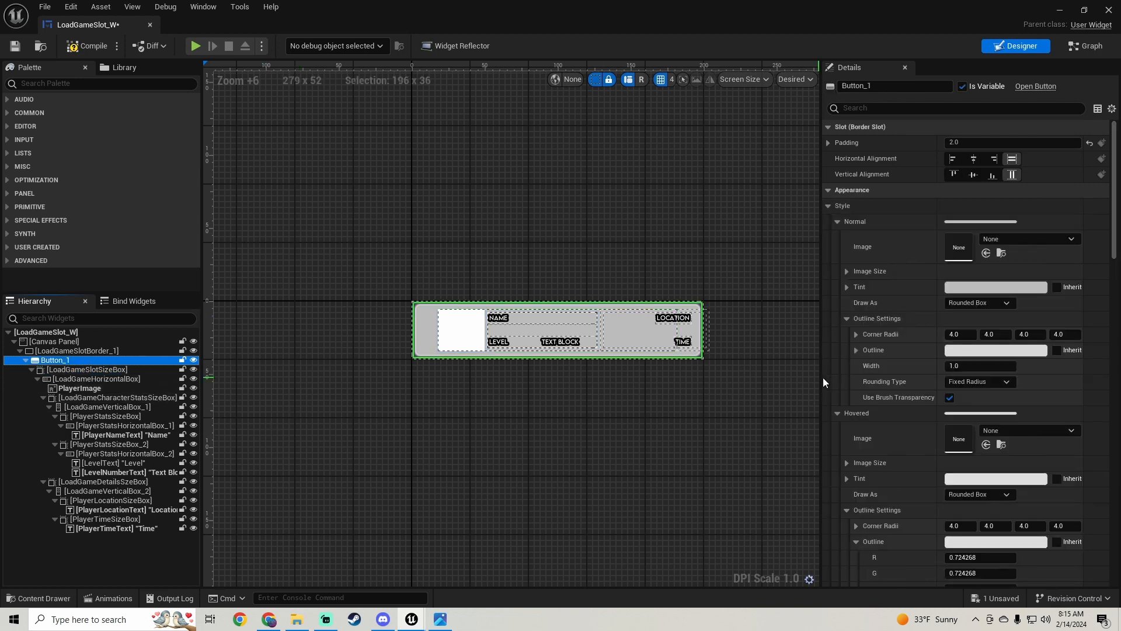
pyautogui.click(969, 286)
pyautogui.moveTo(886, 394); pyautogui.dragTo(890, 548)
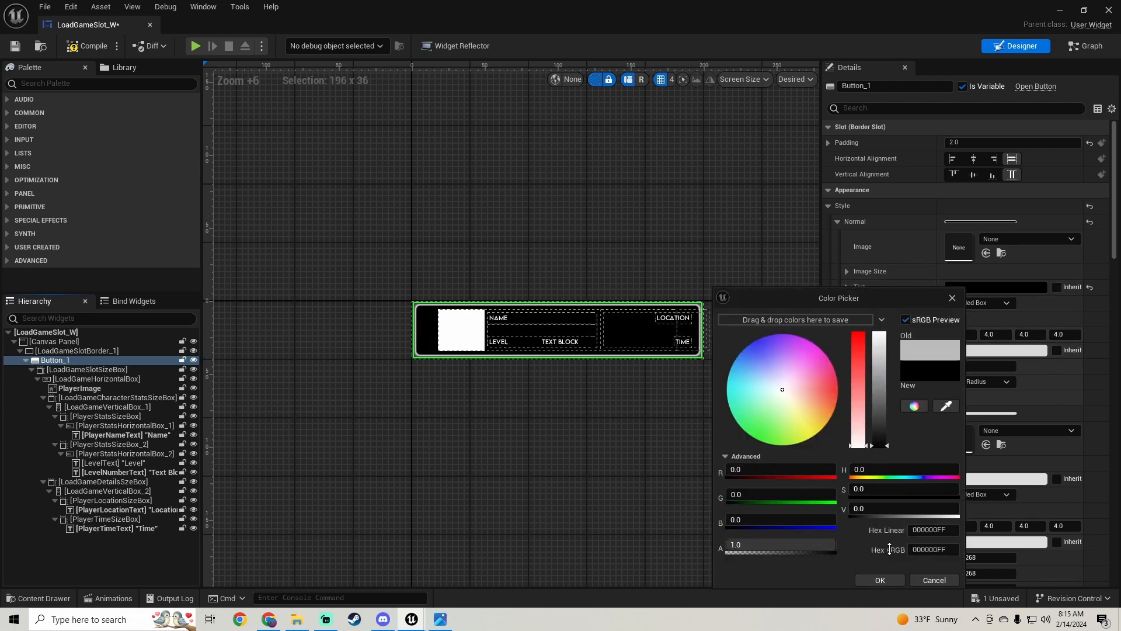
pyautogui.click(888, 579)
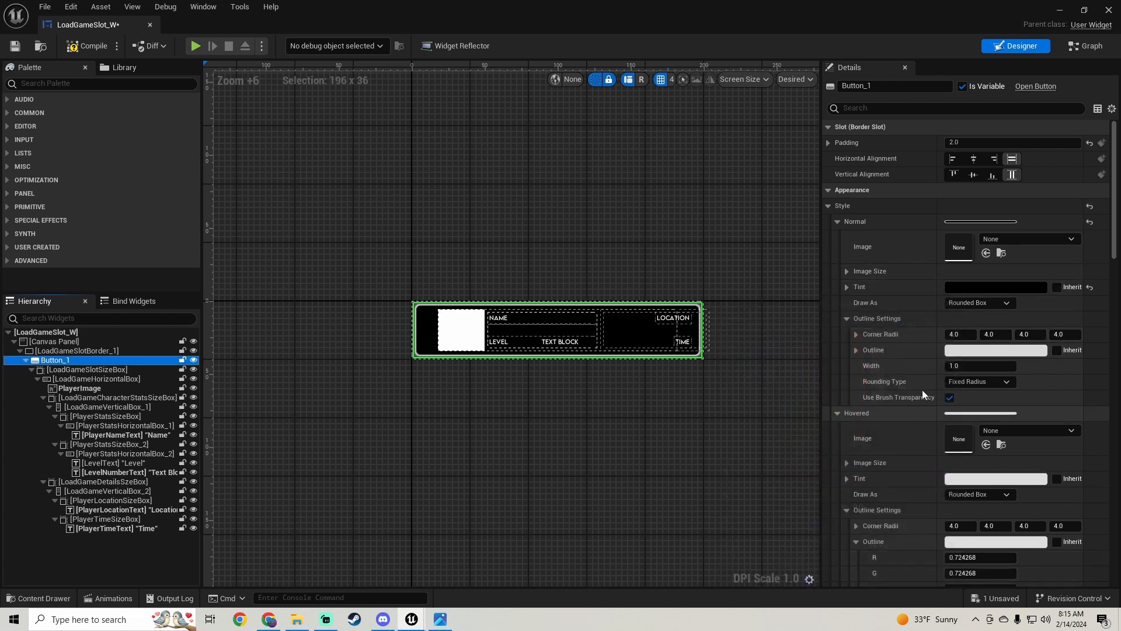
# Copy the black tint from Button_1's Normal style and paste it into the Pressed style's tint.
pyautogui.rightClick(896, 286)
pyautogui.click(943, 340)
pyautogui.scroll(-5, 878, 432)
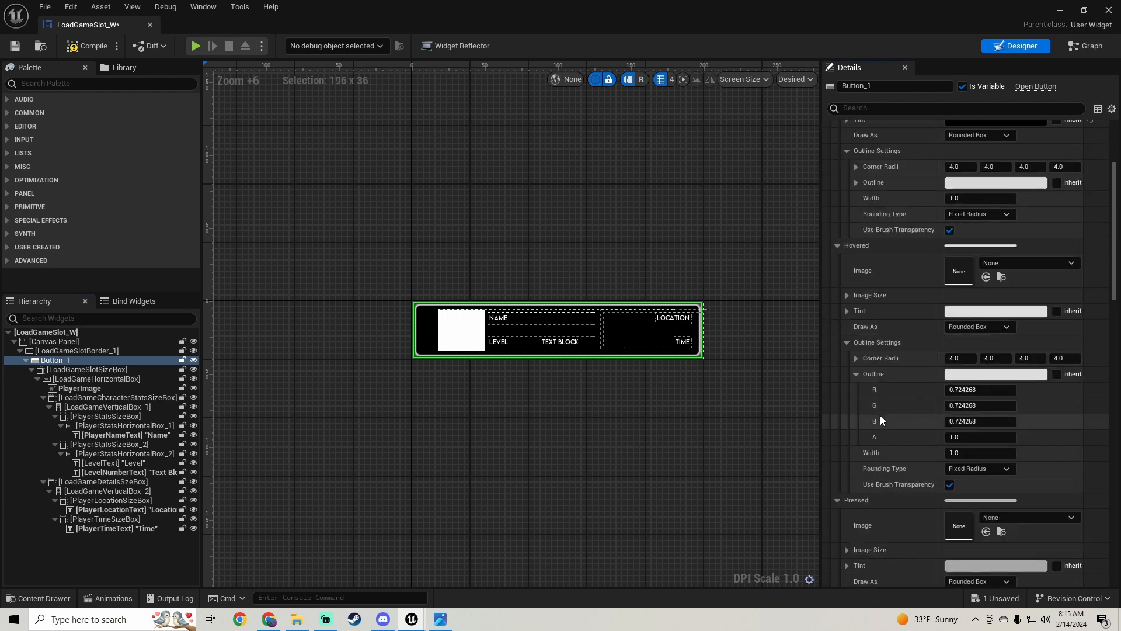
pyautogui.rightClick(895, 421)
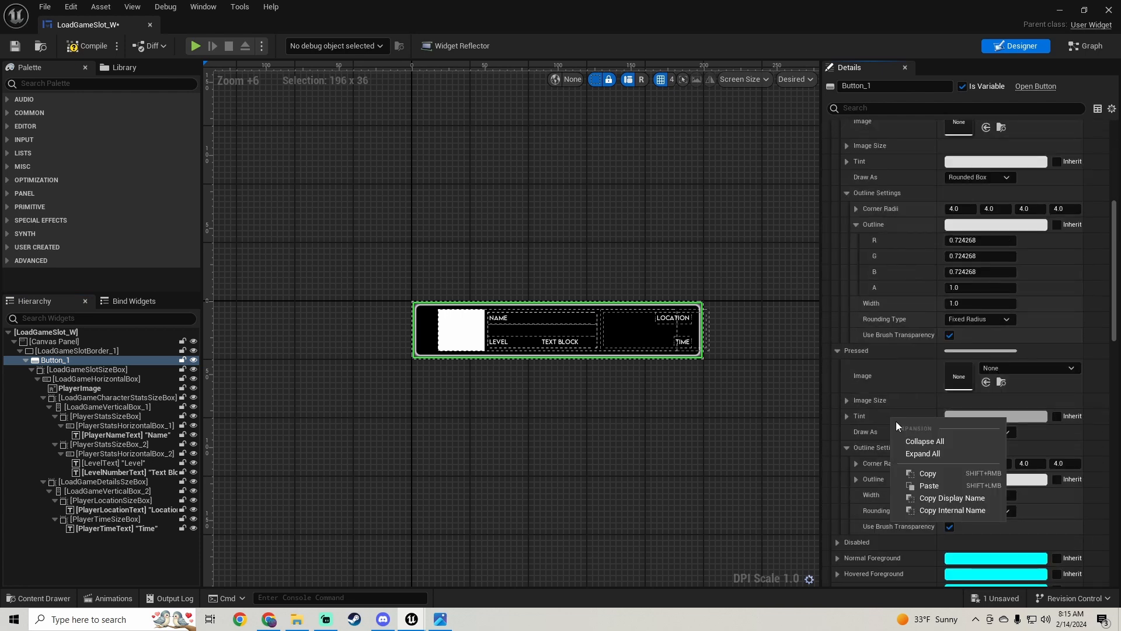
pyautogui.click(929, 485)
# Set the tint of Button_1's Hovered style to grey with a value of about 0.23 (hex sRGB 848484).
pyautogui.scroll(2, 891, 383)
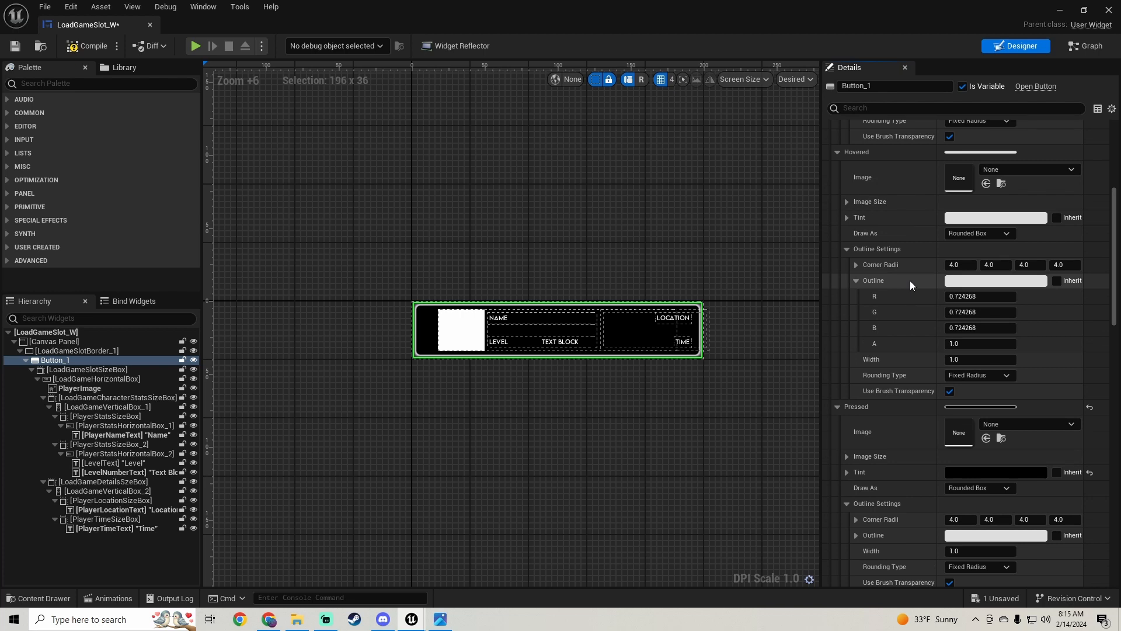
pyautogui.rightClick(910, 280)
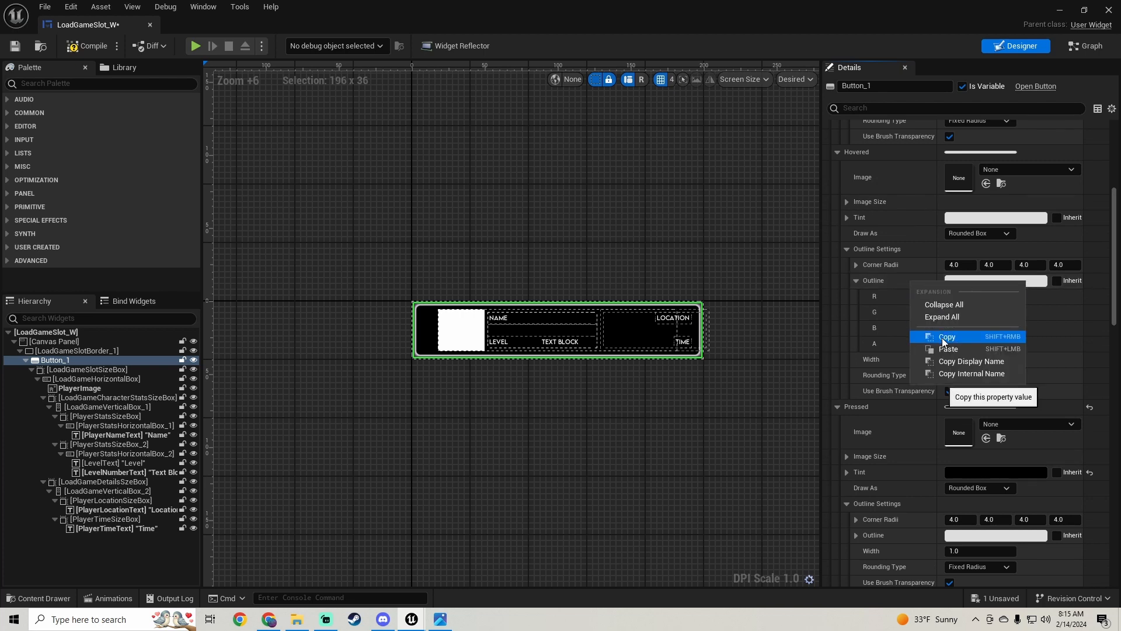
pyautogui.rightClick(912, 220)
pyautogui.click(947, 289)
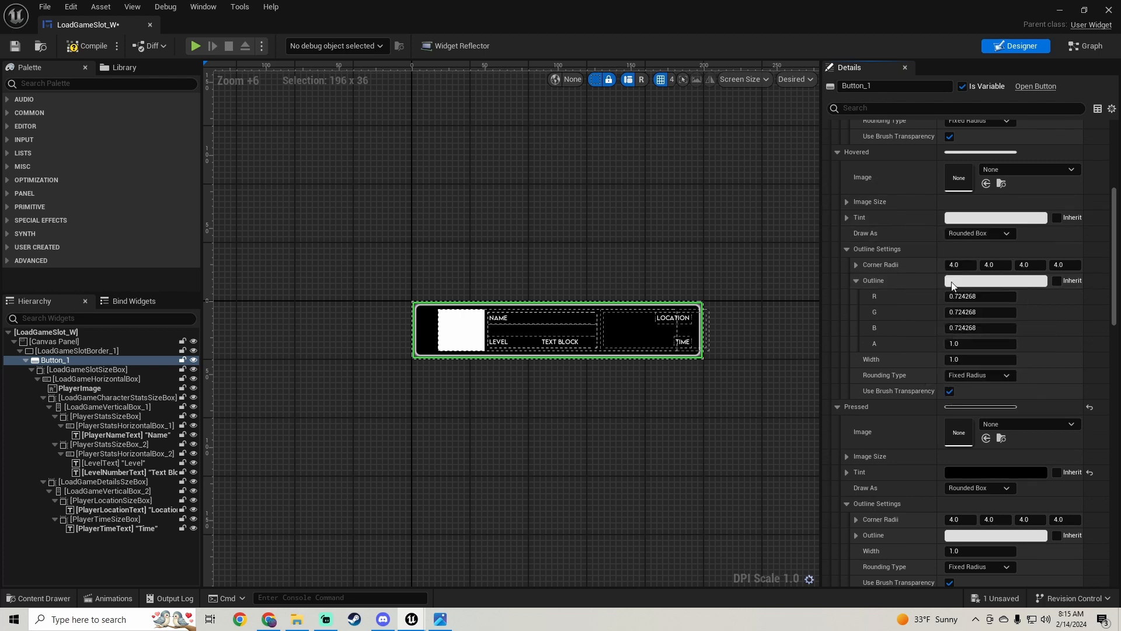
pyautogui.click(989, 217)
pyautogui.click(905, 351)
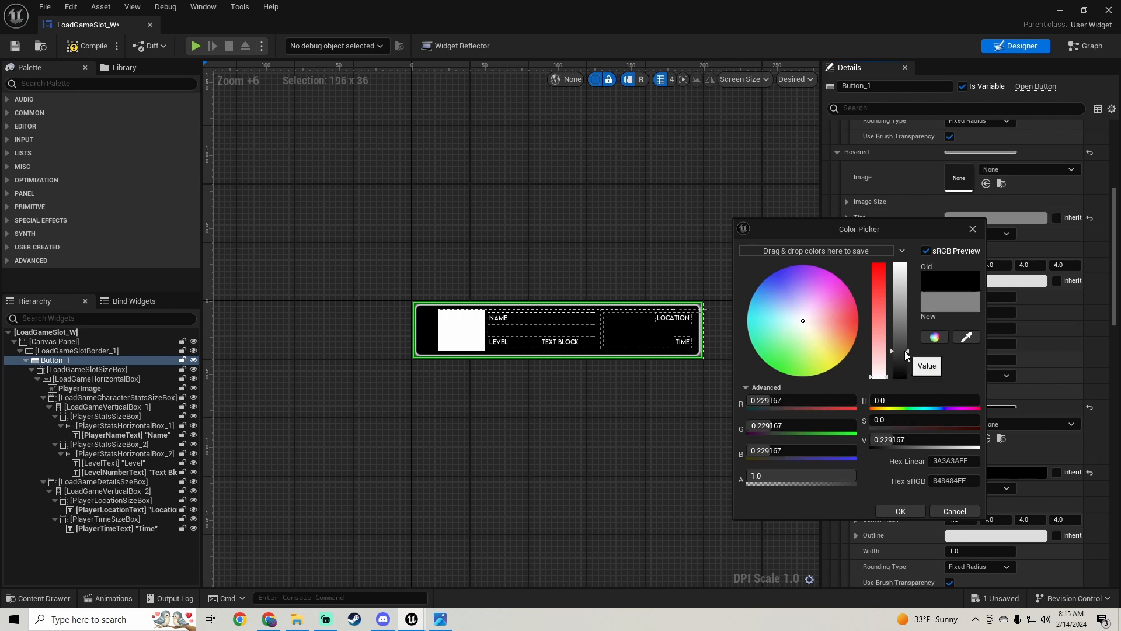
pyautogui.click(903, 511)
pyautogui.scroll(2, 575, 388)
pyautogui.click(575, 389)
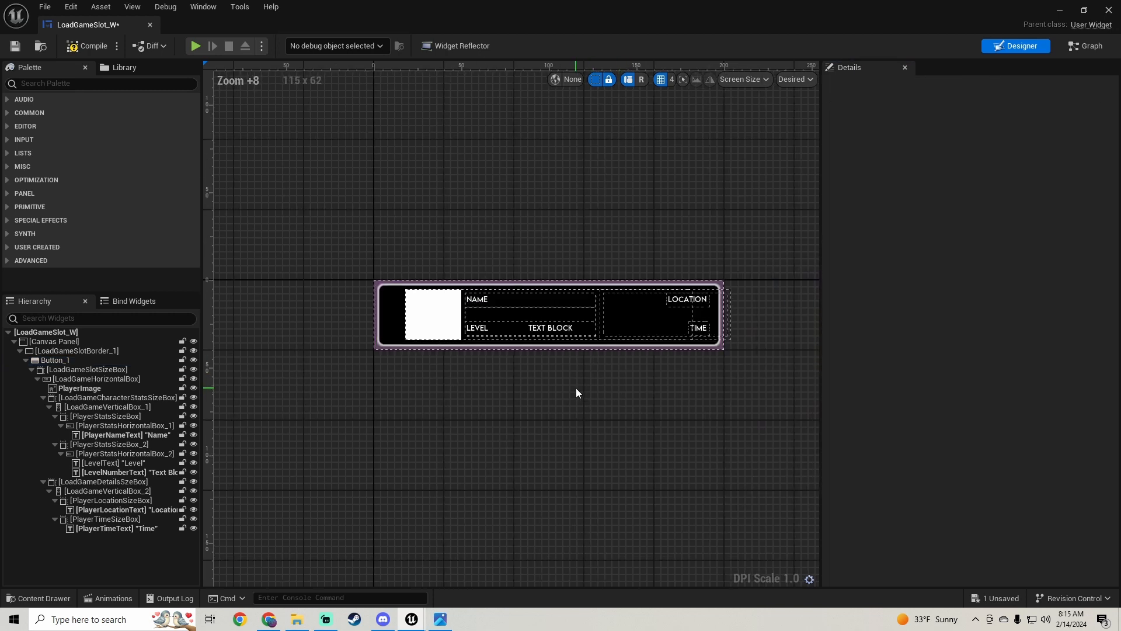
pyautogui.scroll(2, 576, 391)
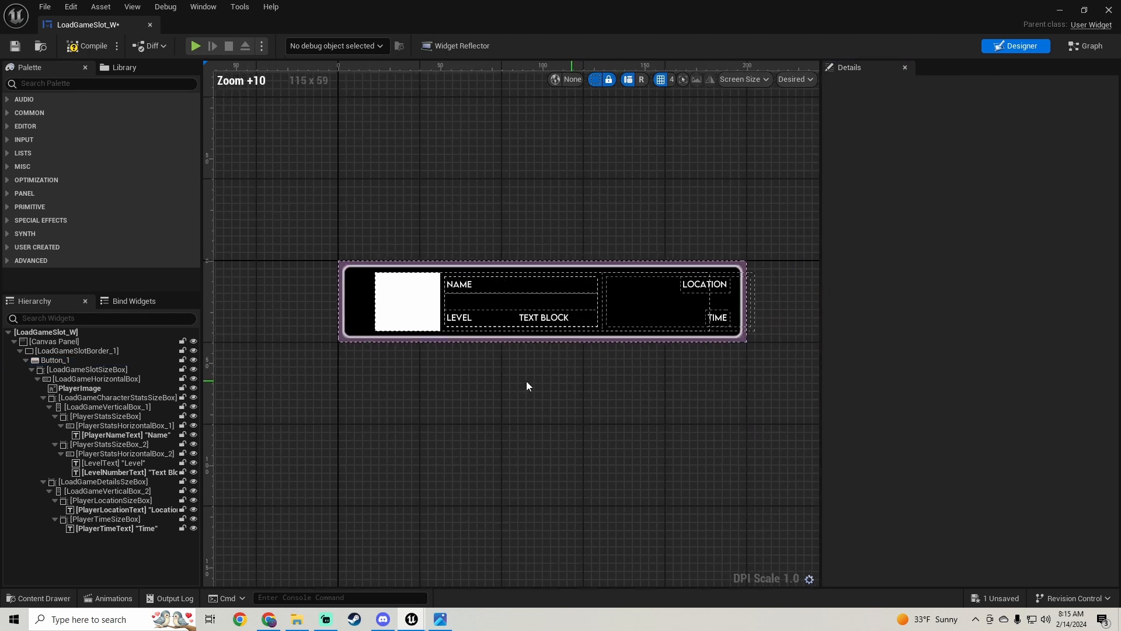
# Set the outline color of Button_1's Normal style to black (000000).
pyautogui.click(80, 361)
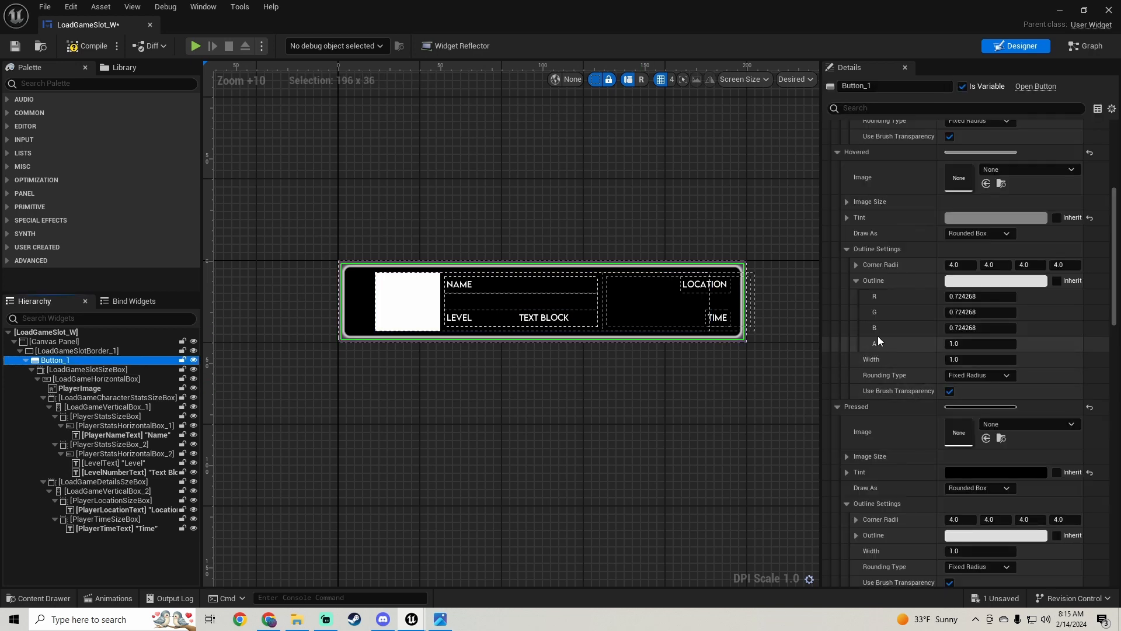
pyautogui.scroll(3, 878, 335)
pyautogui.scroll(3, 882, 345)
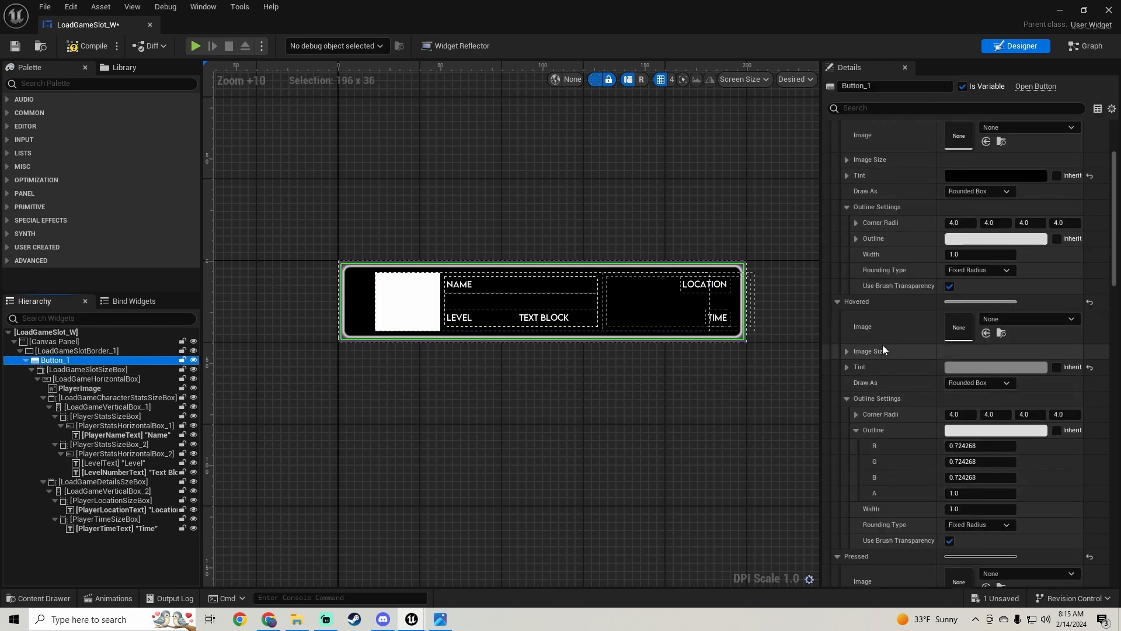
pyautogui.click(963, 278)
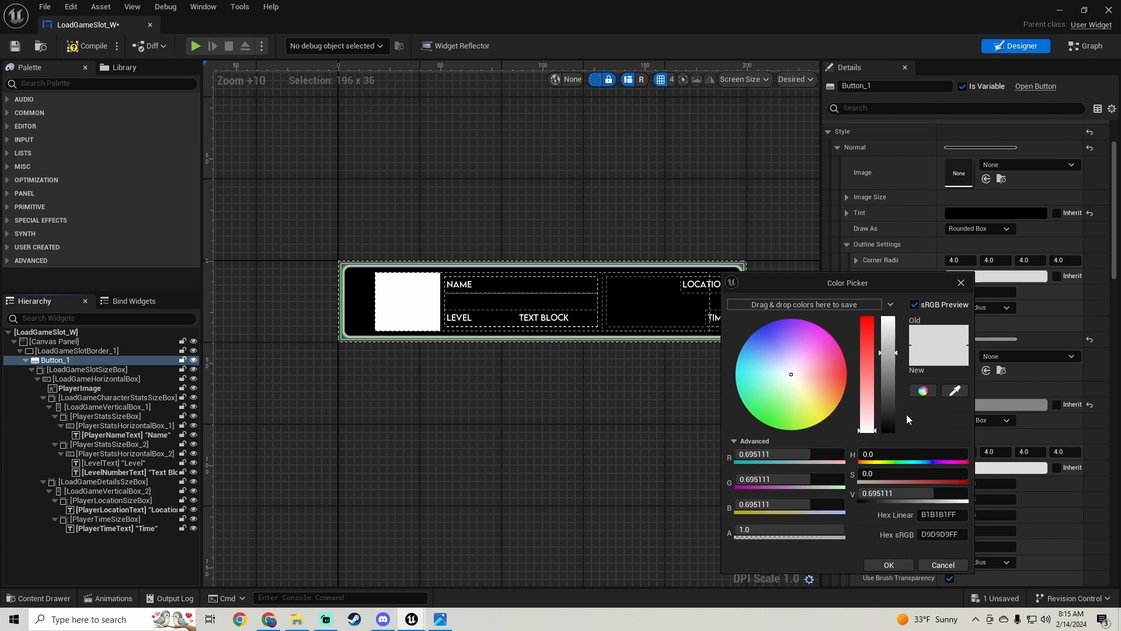
pyautogui.moveTo(889, 418); pyautogui.dragTo(888, 564)
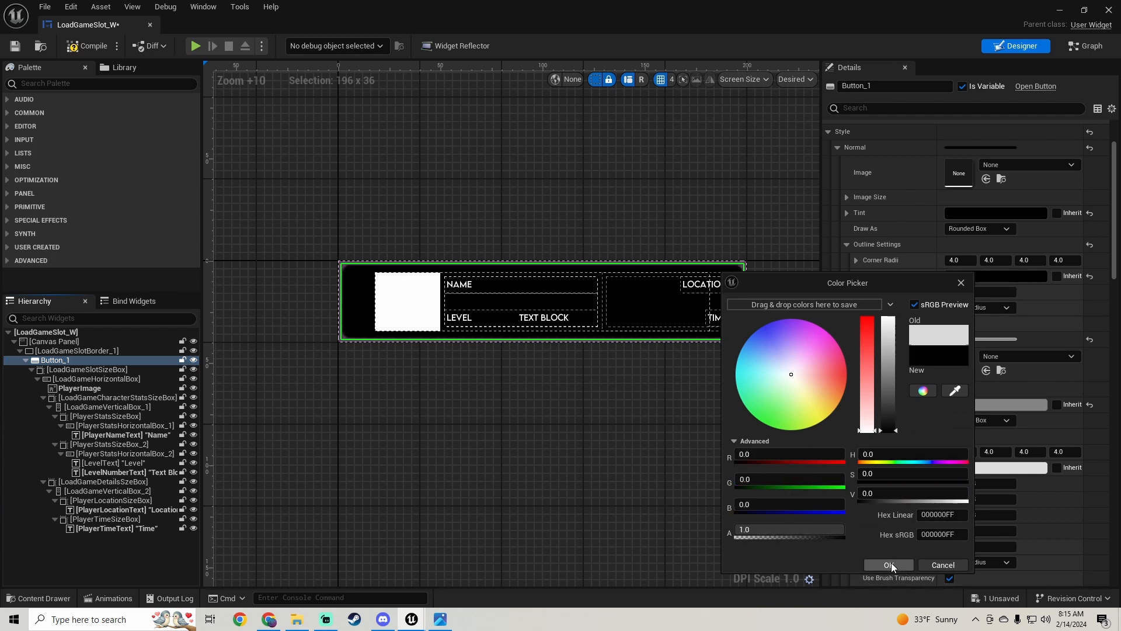
pyautogui.click(889, 564)
pyautogui.scroll(3, 911, 307)
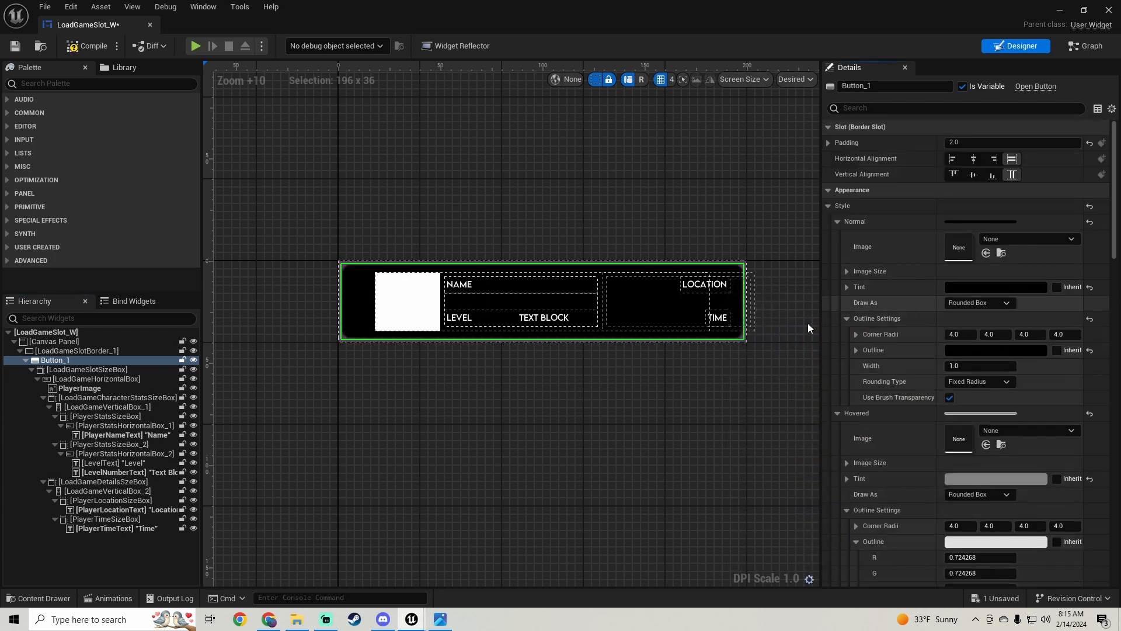
pyautogui.click(493, 386)
pyautogui.scroll(-1, 541, 374)
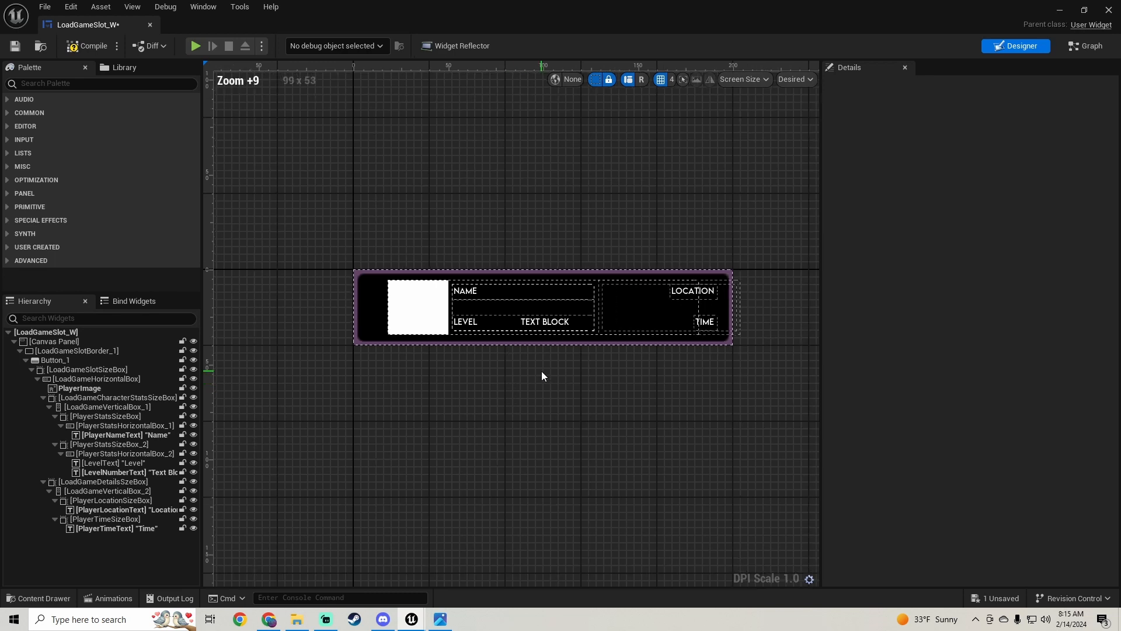
# Set the outline color of Button_1's Hovered style to black (000000).
pyautogui.press('g')
pyautogui.press('g')
pyautogui.click(69, 362)
pyautogui.scroll(-4, 857, 381)
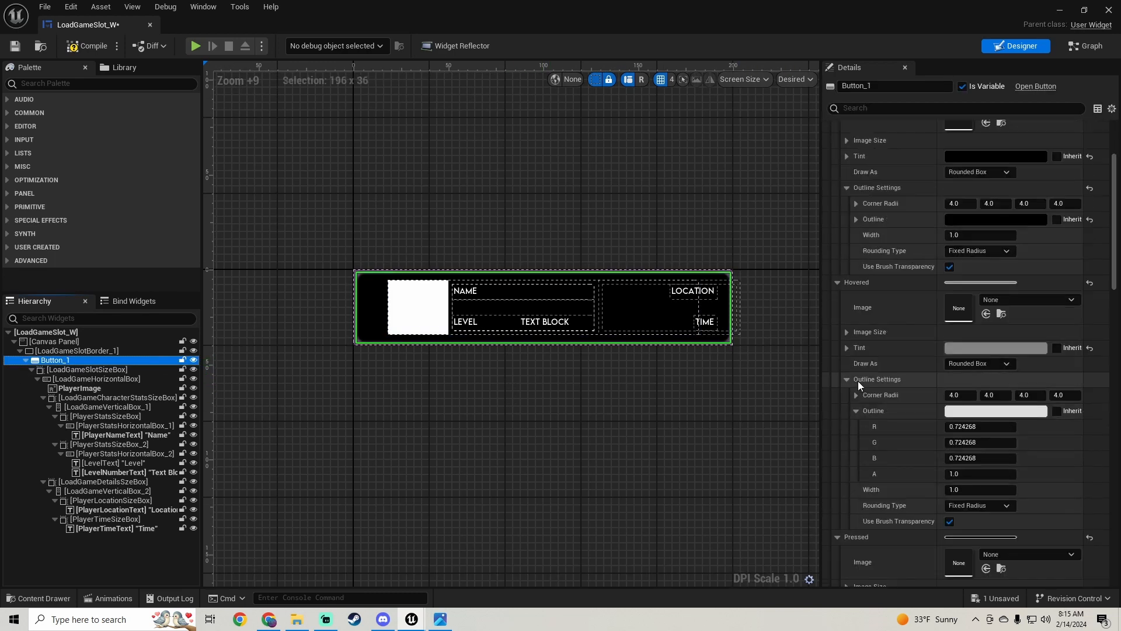
pyautogui.click(995, 411)
pyautogui.moveTo(888, 431); pyautogui.dragTo(885, 512)
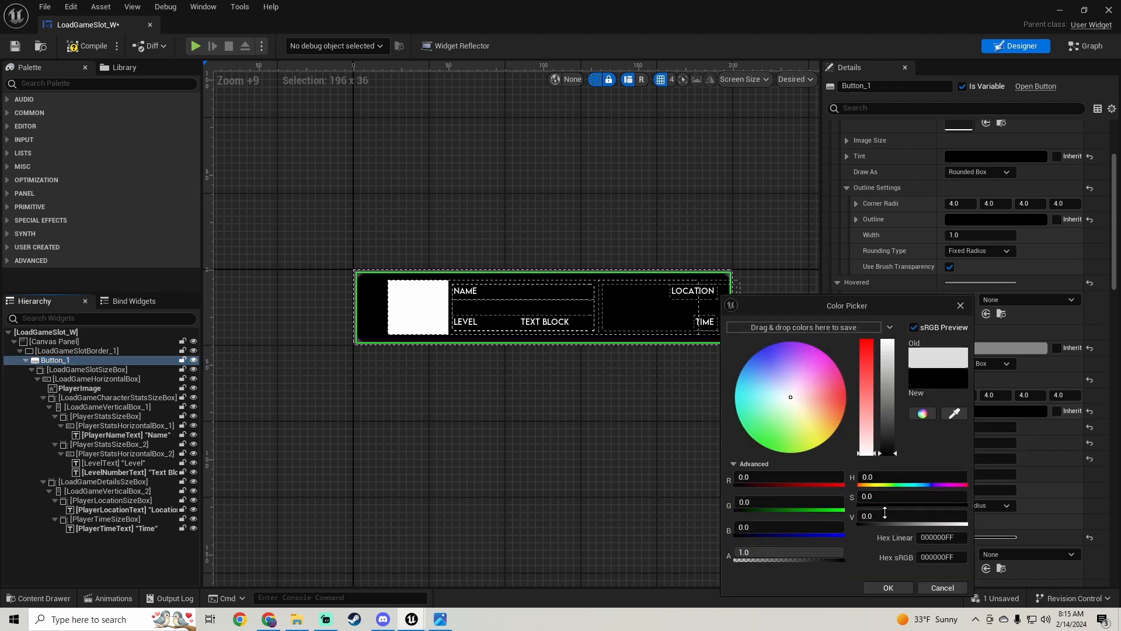
pyautogui.click(899, 585)
# Set the outline color of Button_1's Pressed style to black.
pyautogui.scroll(-5, 885, 421)
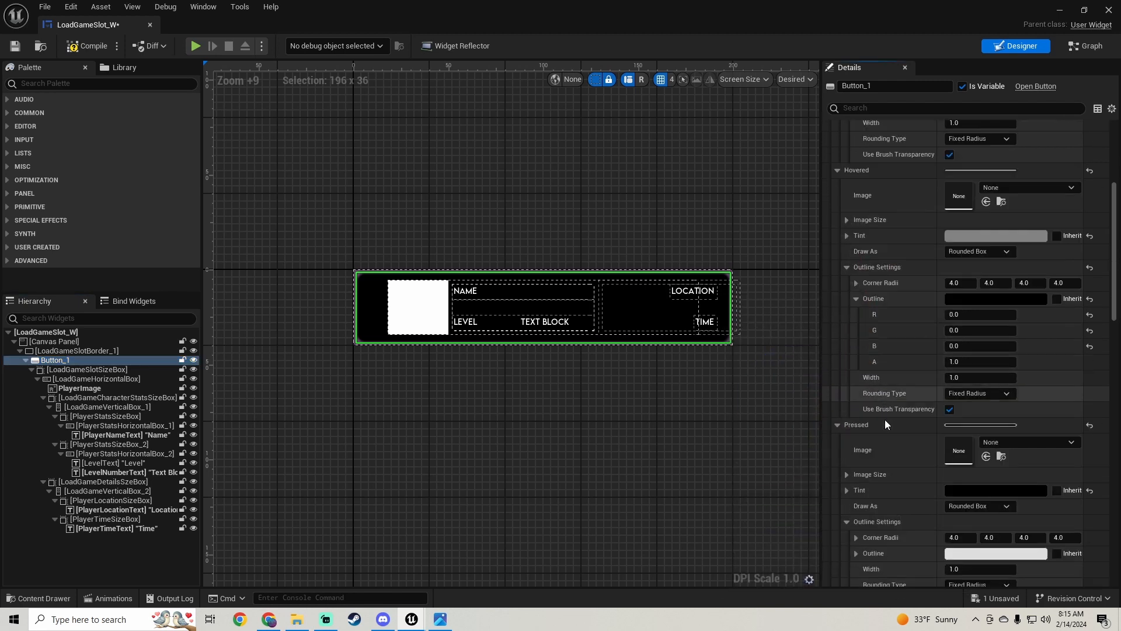
pyautogui.click(957, 423)
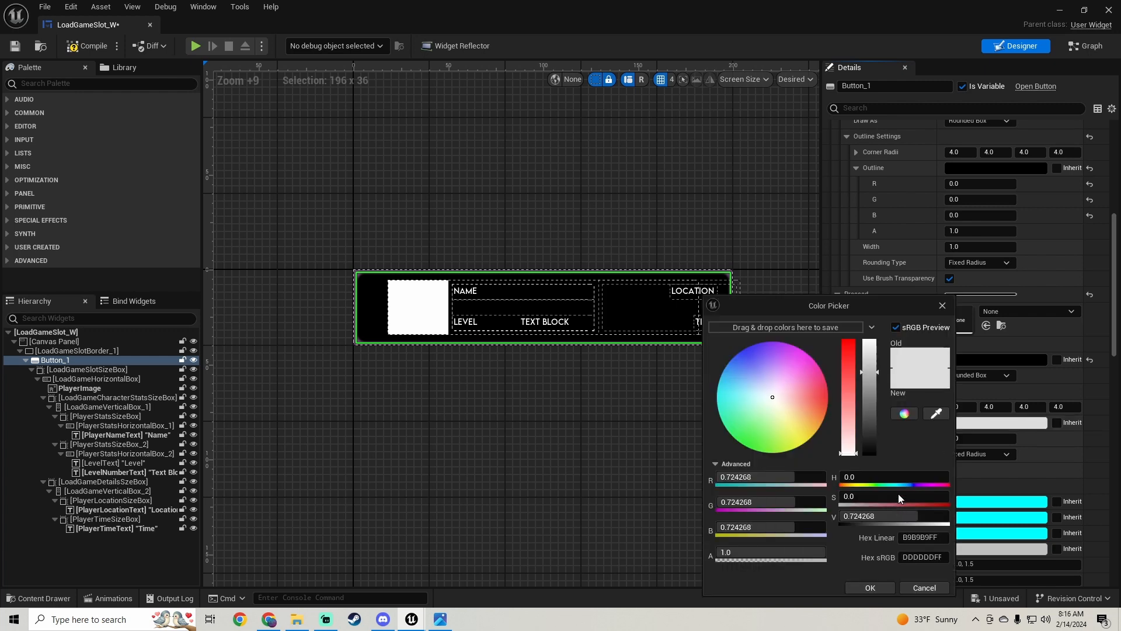
pyautogui.moveTo(878, 432); pyautogui.dragTo(870, 517)
pyautogui.click(870, 588)
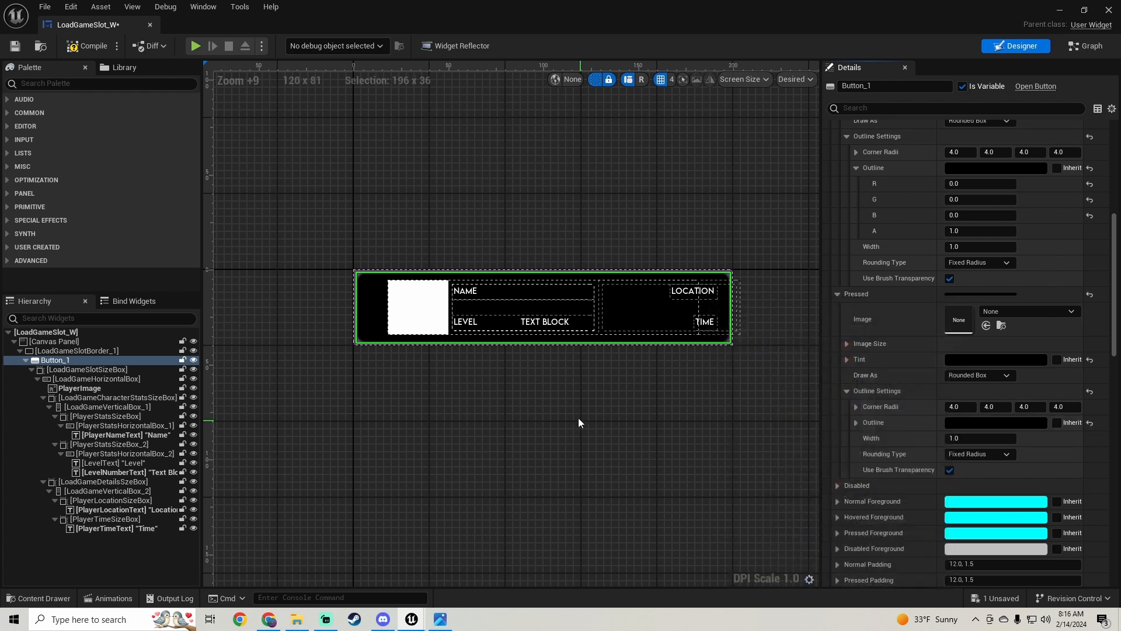
# Compile and save the LoadGameSlot_W widget with the restyled button.
pyautogui.scroll(-1, 578, 418)
pyautogui.click(88, 50)
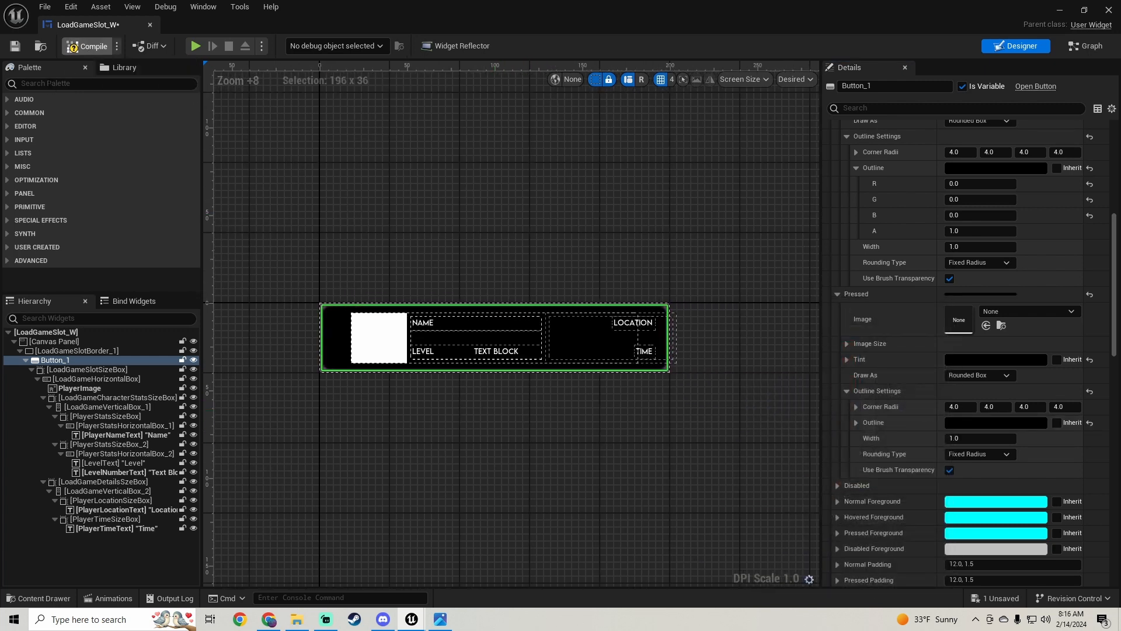
pyautogui.hotkey('ctrl', 's')
pyautogui.scroll(2, 436, 390)
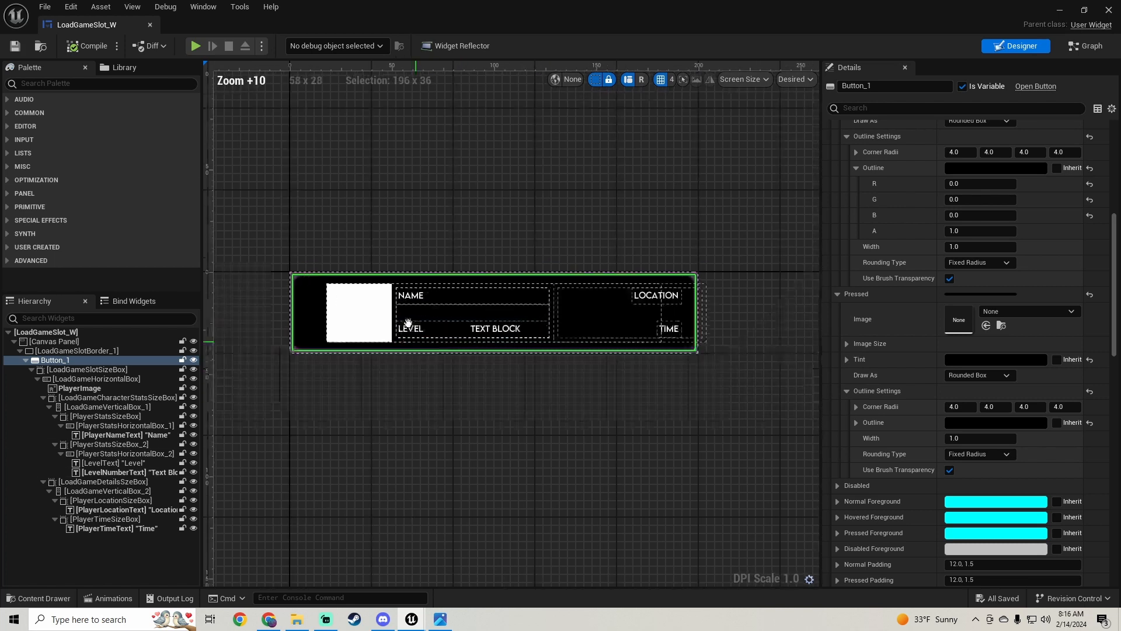
# Rename Button_1 to LoadGameButton after checking the reference screenshot's hierarchy, and save the widget.
pyautogui.click(448, 622)
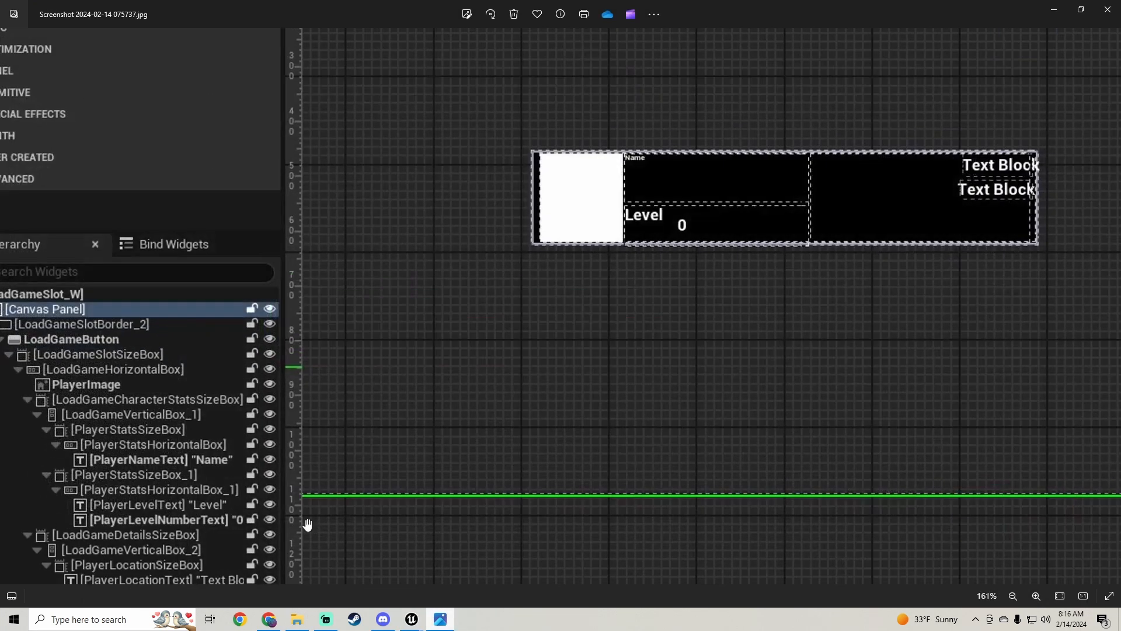
pyautogui.scroll(-3, 307, 524)
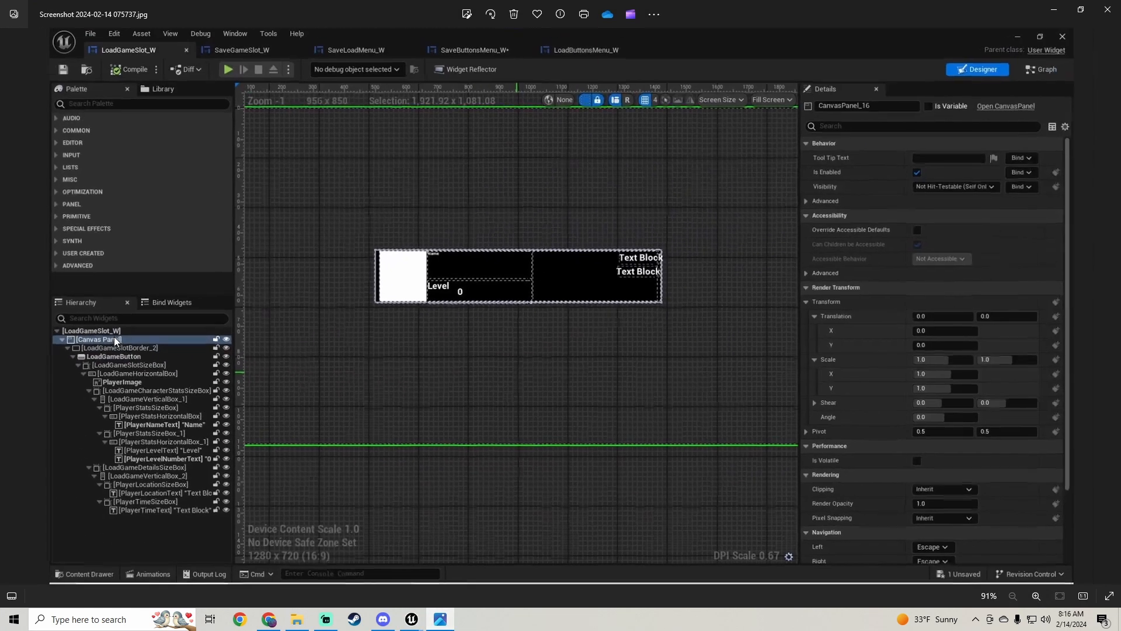
pyautogui.click(440, 620)
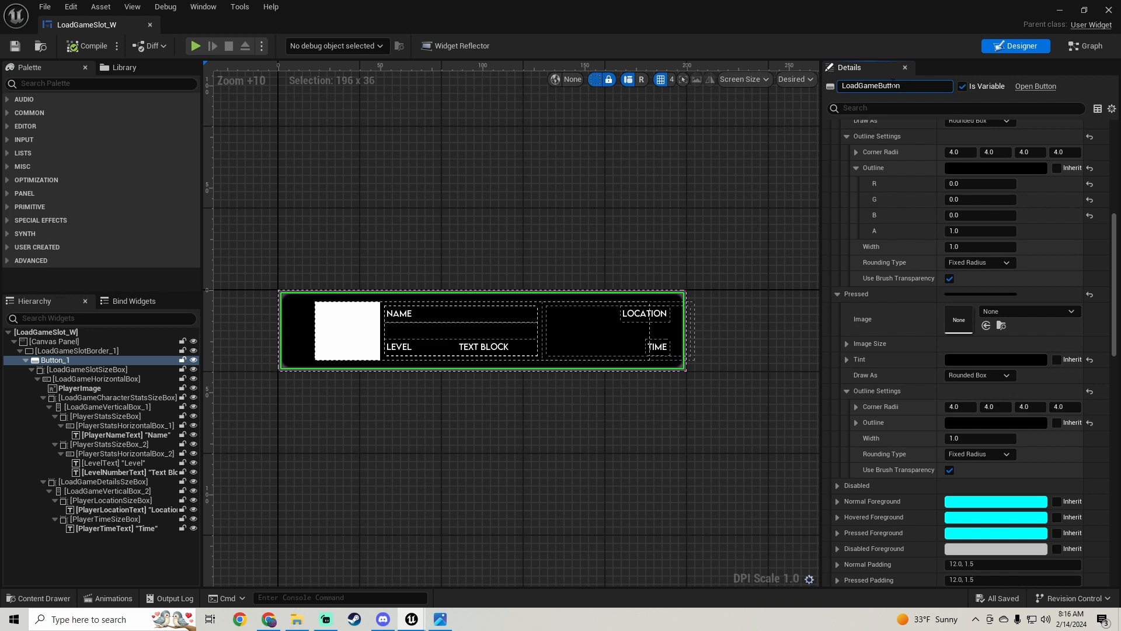
pyautogui.press('Return')
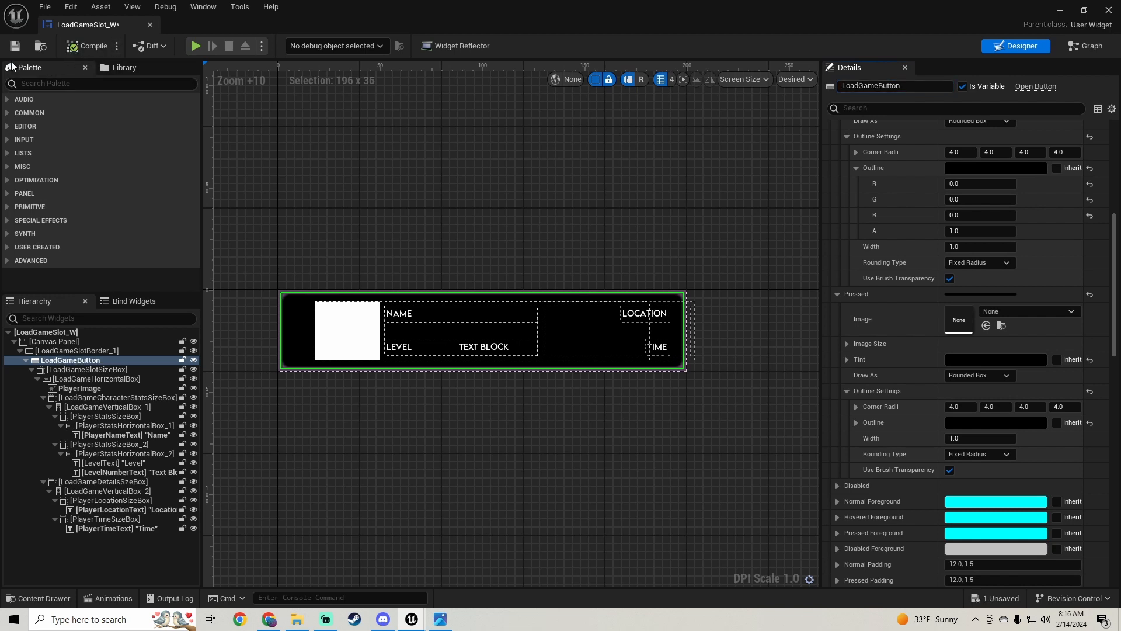
pyautogui.click(16, 46)
# Set the Size X of LoadGameSlotBorder_1 to 210 so the slot's details fit inside it.
pyautogui.moveTo(461, 226); pyautogui.dragTo(472, 194, button='right')
pyautogui.moveTo(403, 117); pyautogui.dragTo(383, 94, button='right')
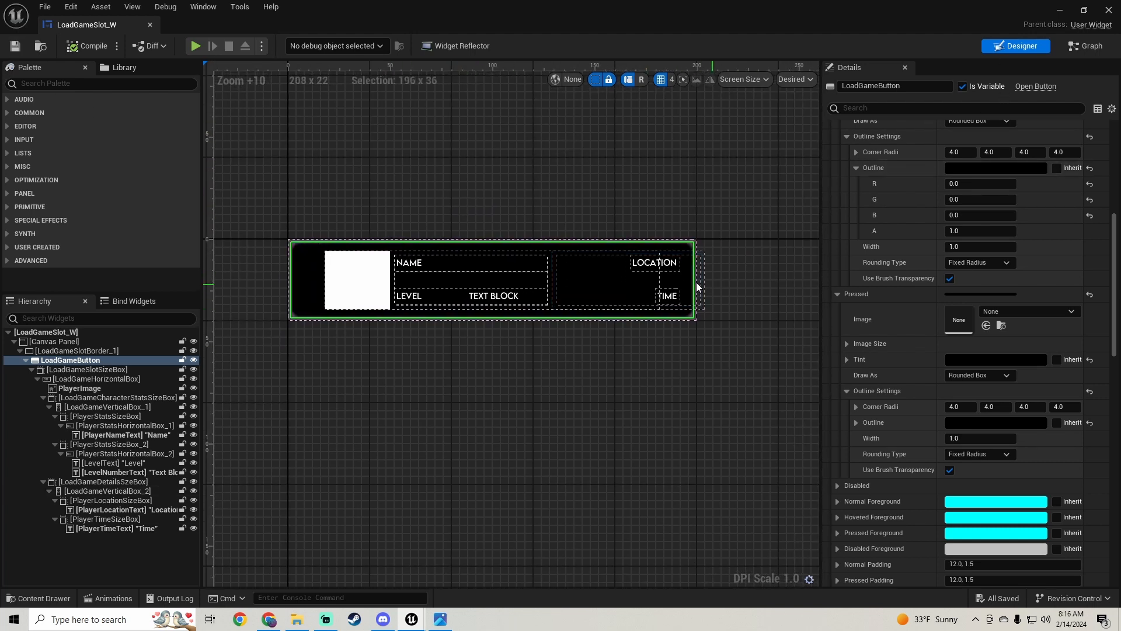
pyautogui.moveTo(449, 327); pyautogui.dragTo(482, 336, button='right')
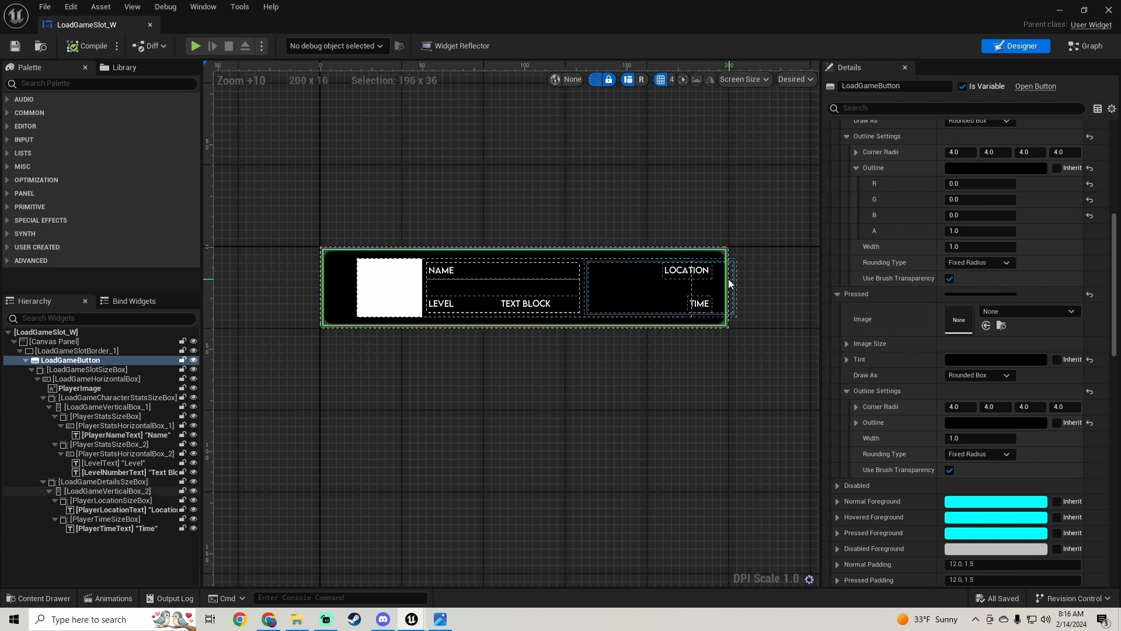
pyautogui.click(733, 278)
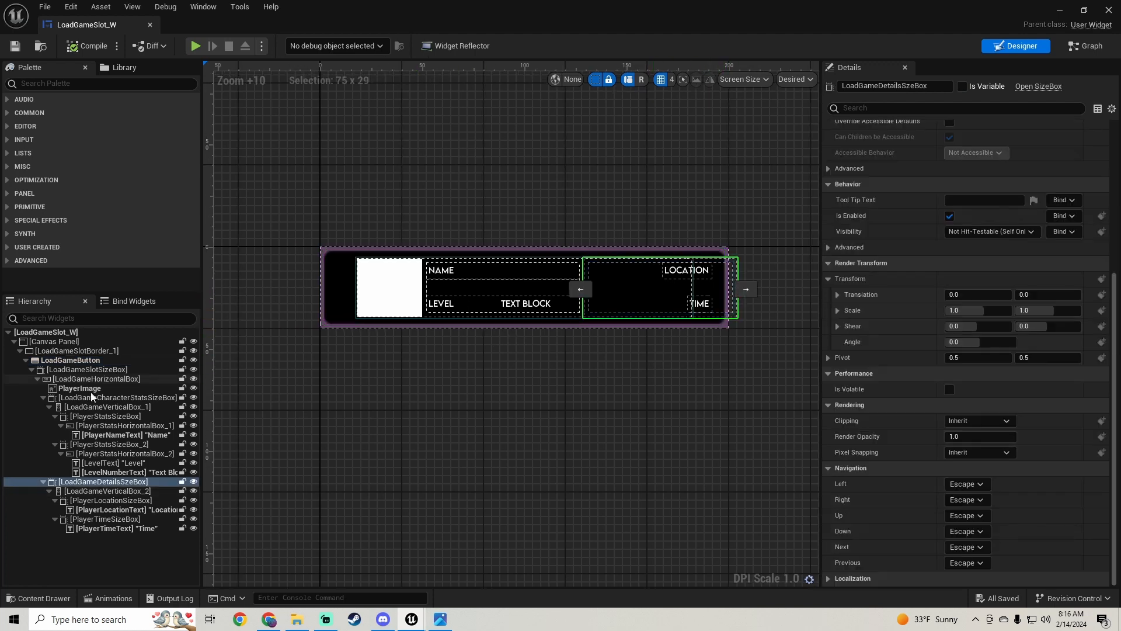
pyautogui.click(87, 350)
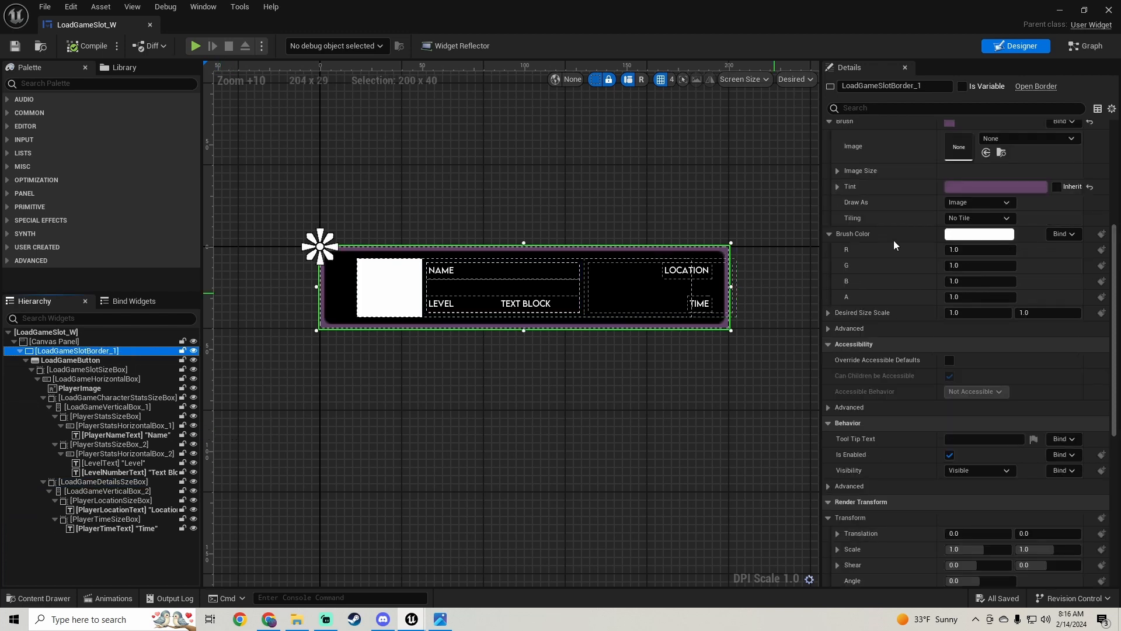
pyautogui.scroll(5, 903, 249)
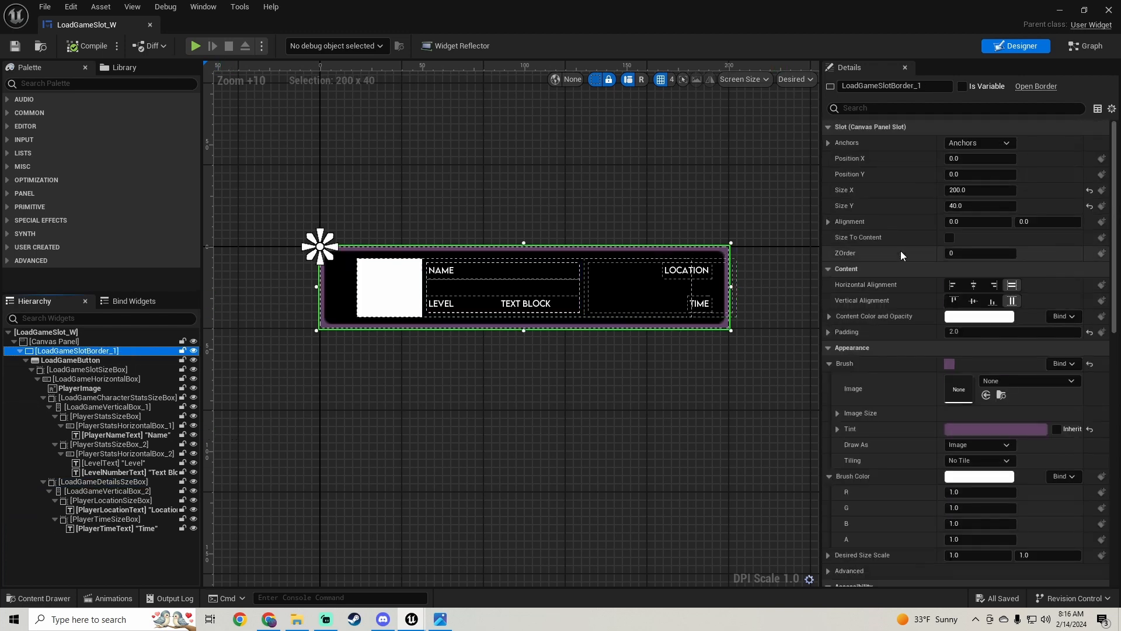
pyautogui.moveTo(960, 189); pyautogui.dragTo(981, 190)
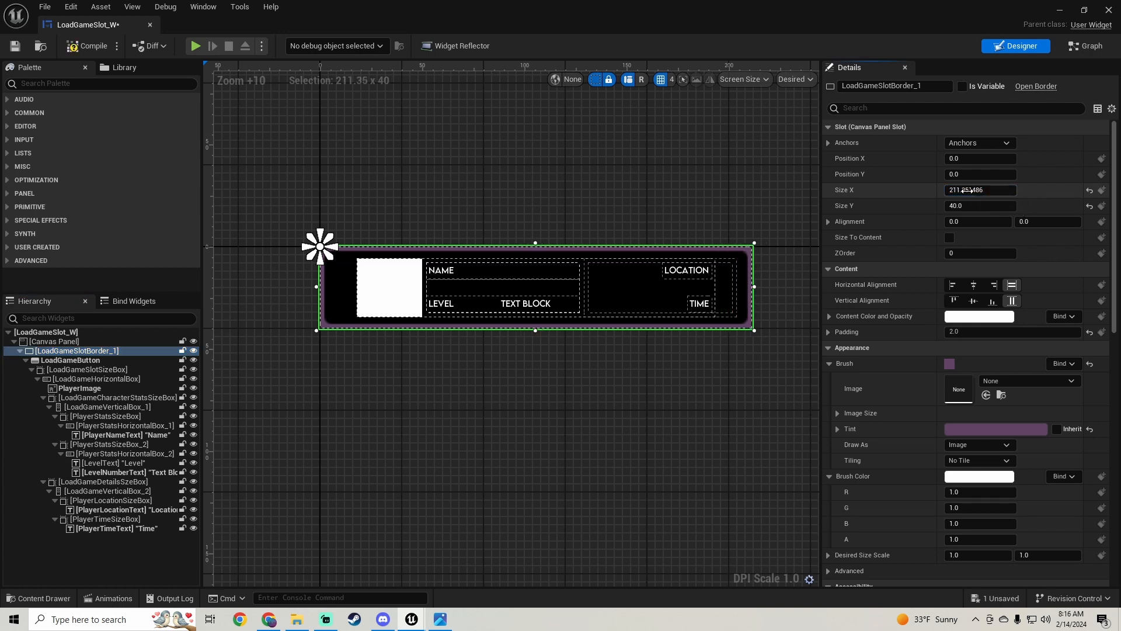
pyautogui.click(990, 191)
pyautogui.write('210')
pyautogui.press('Return')
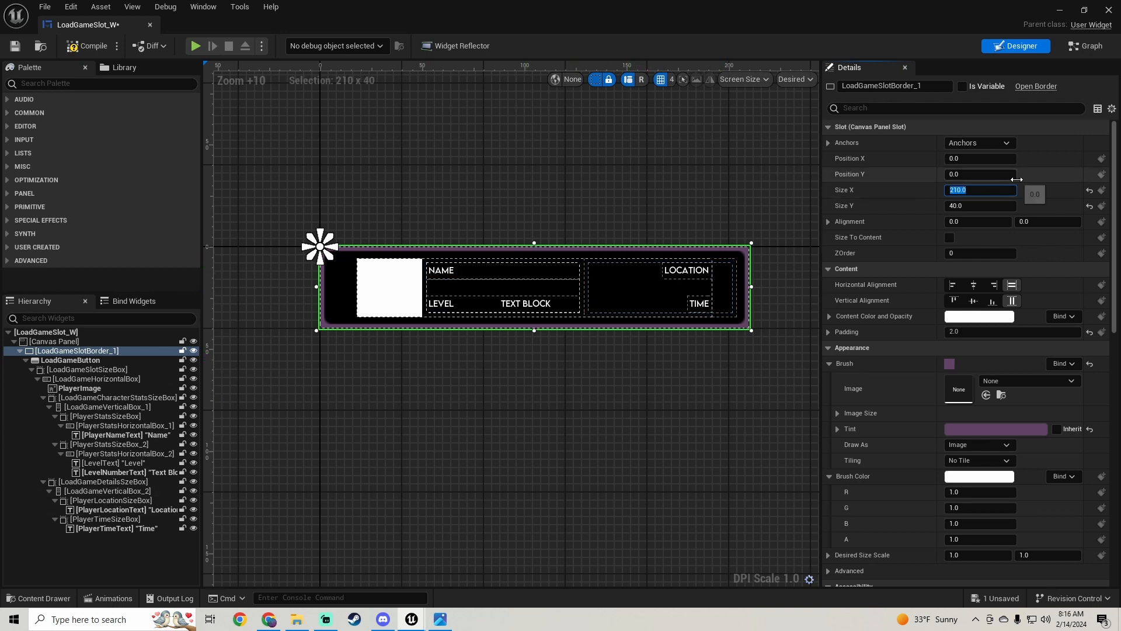
# Try a border width of 205, settle on 208, and save the widget.
pyautogui.write('205')
pyautogui.press('Return')
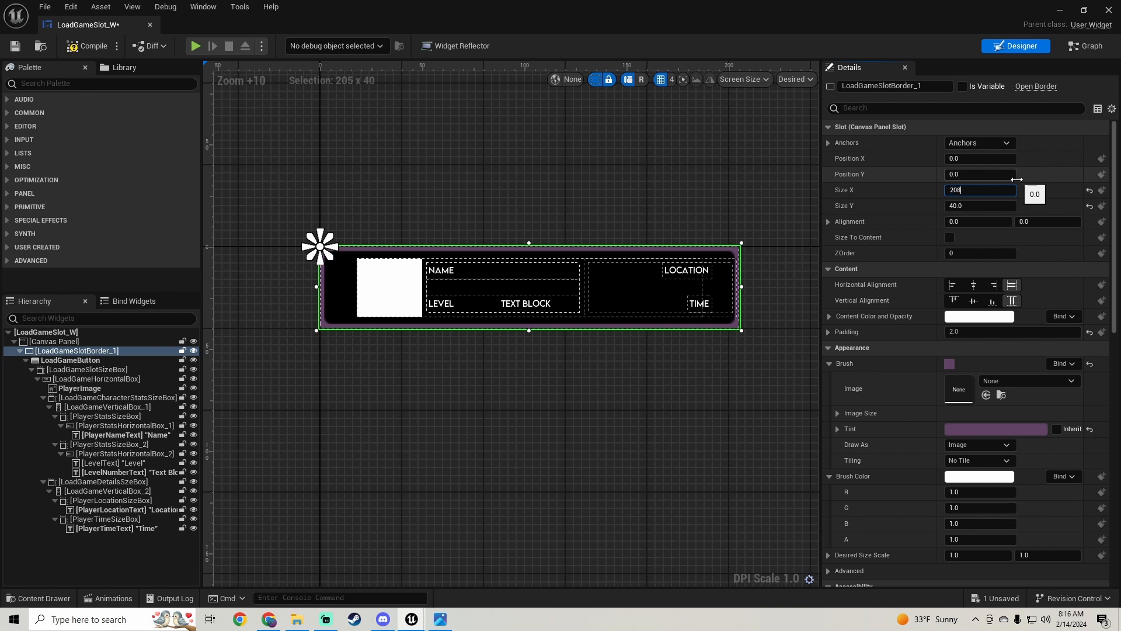
pyautogui.write('208')
pyautogui.press('Return')
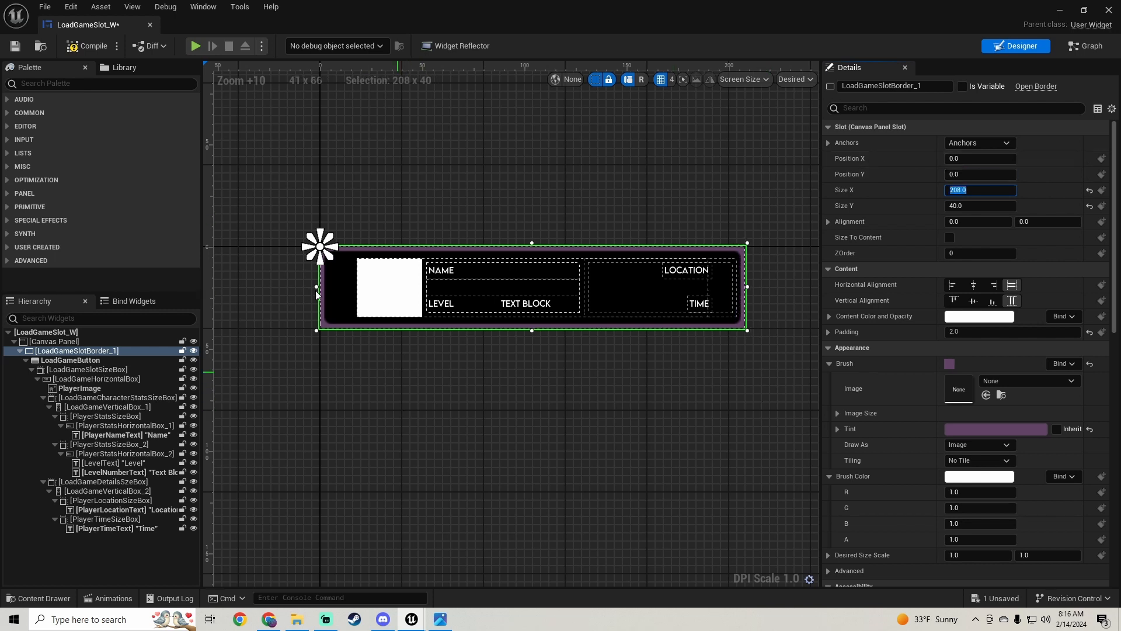
pyautogui.click(14, 46)
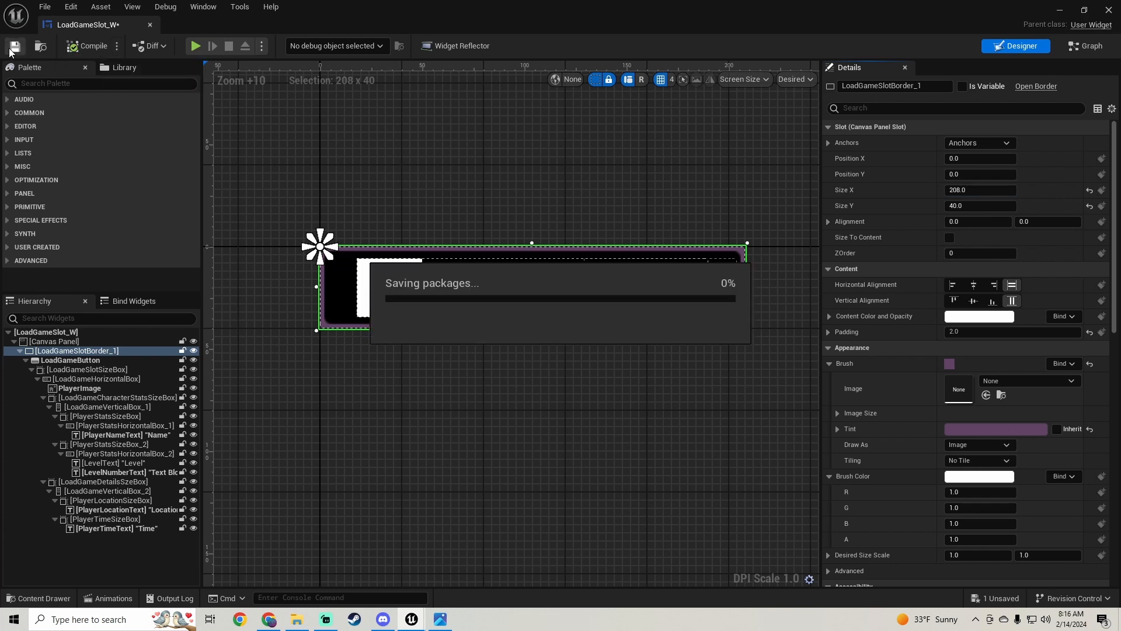
# Switch the designer preview size from Desired to Fill Screen.
pyautogui.click(507, 378)
pyautogui.scroll(-4, 510, 358)
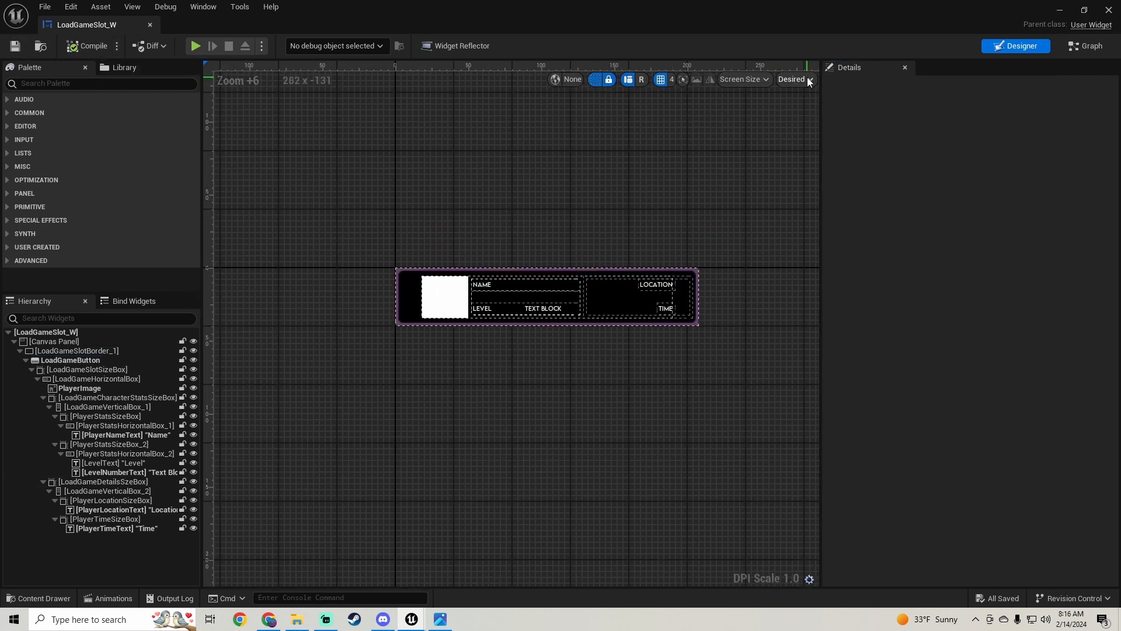
pyautogui.click(809, 80)
pyautogui.click(818, 96)
pyautogui.scroll(-4, 510, 313)
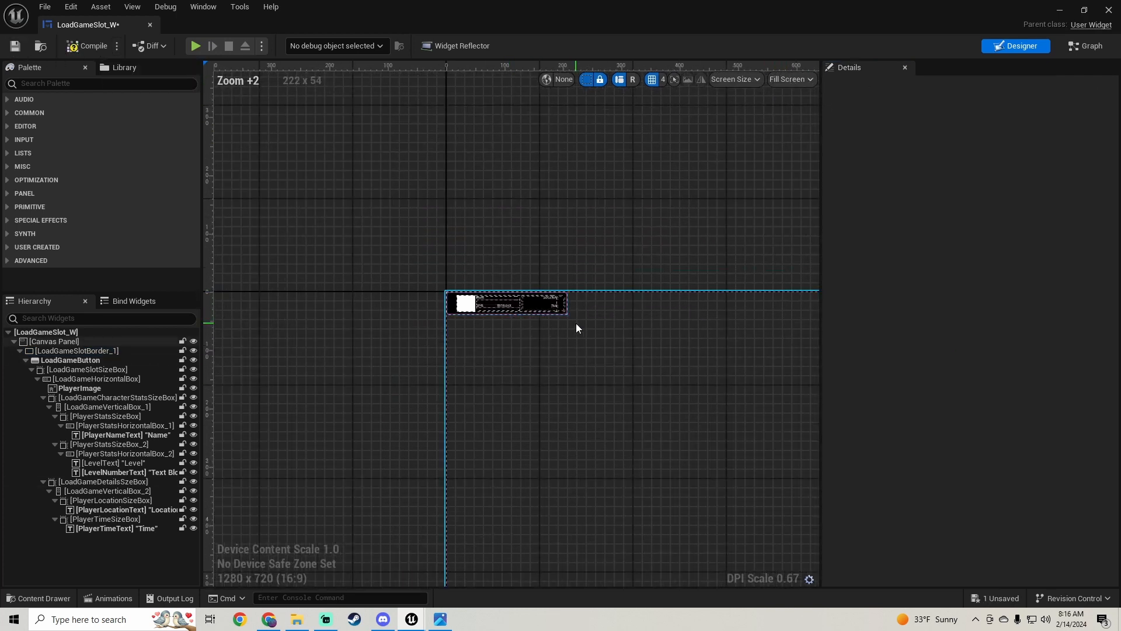
pyautogui.scroll(-4, 393, 217)
pyautogui.scroll(2, 327, 217)
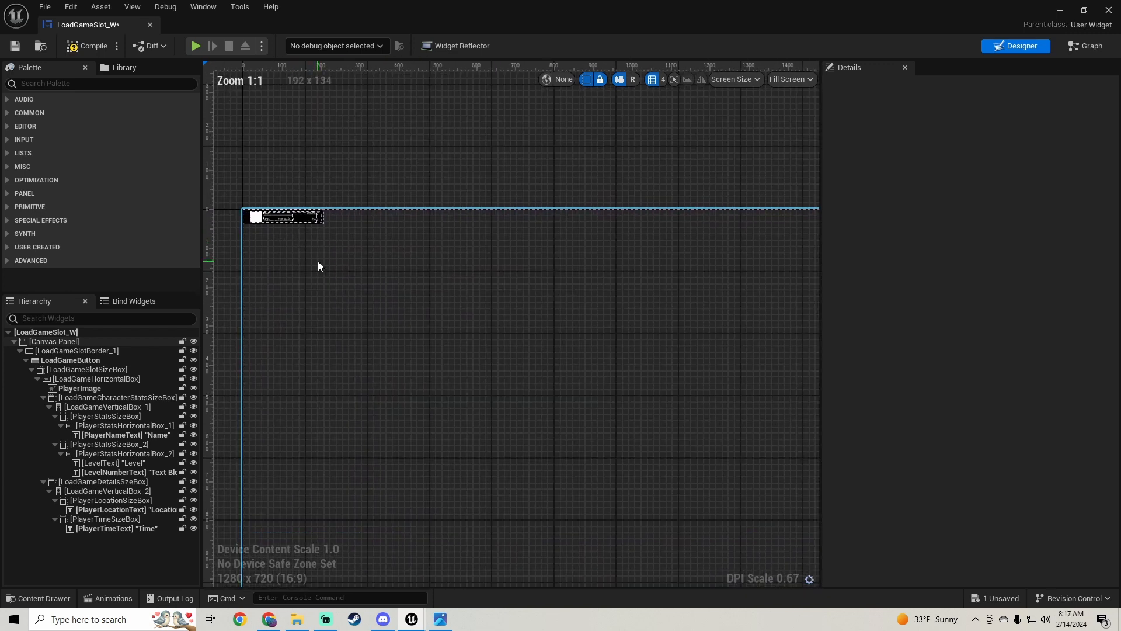
# Anchor LoadGameSlotBorder_1 to the center of the canvas and reset its X and Y positions to 0.
pyautogui.click(71, 343)
pyautogui.click(77, 352)
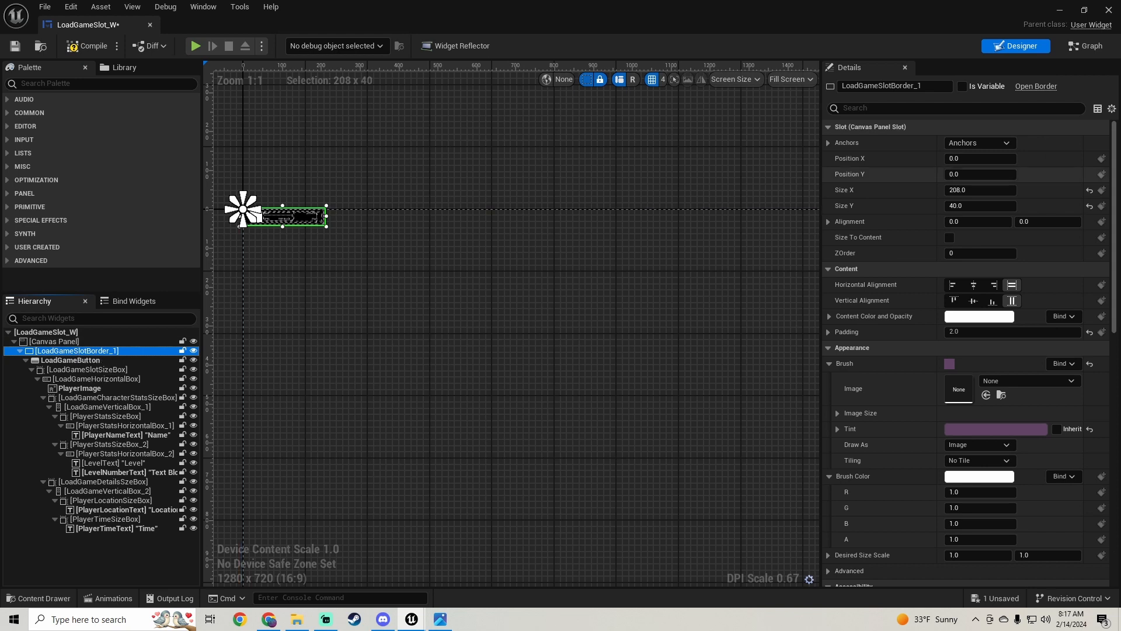
pyautogui.click(1000, 143)
pyautogui.click(998, 208)
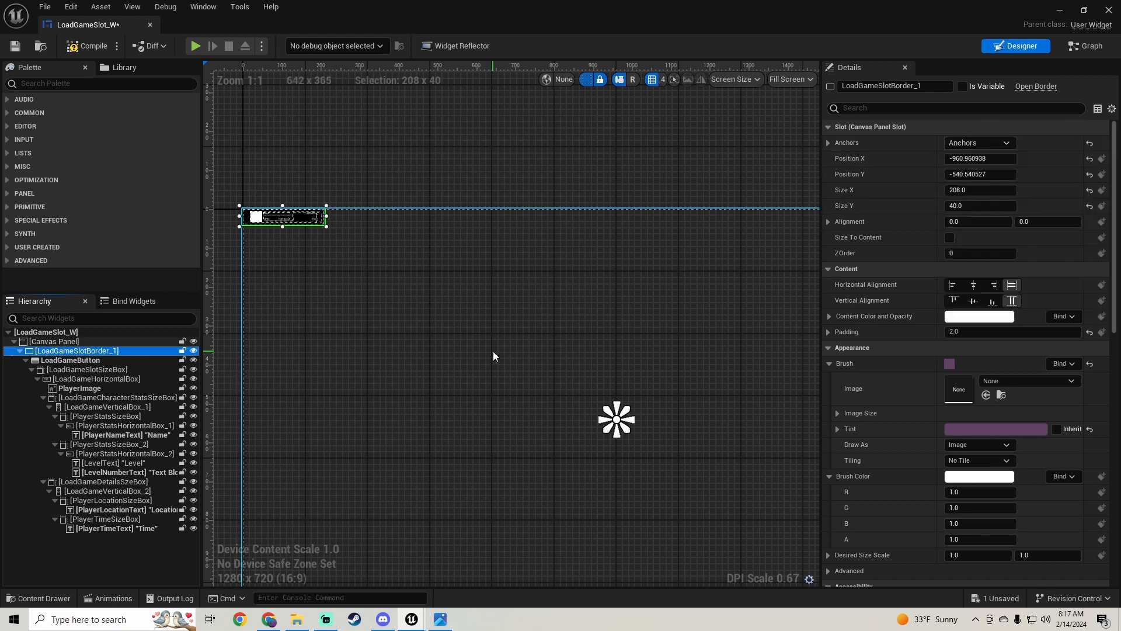
pyautogui.scroll(-2, 494, 355)
pyautogui.click(1090, 174)
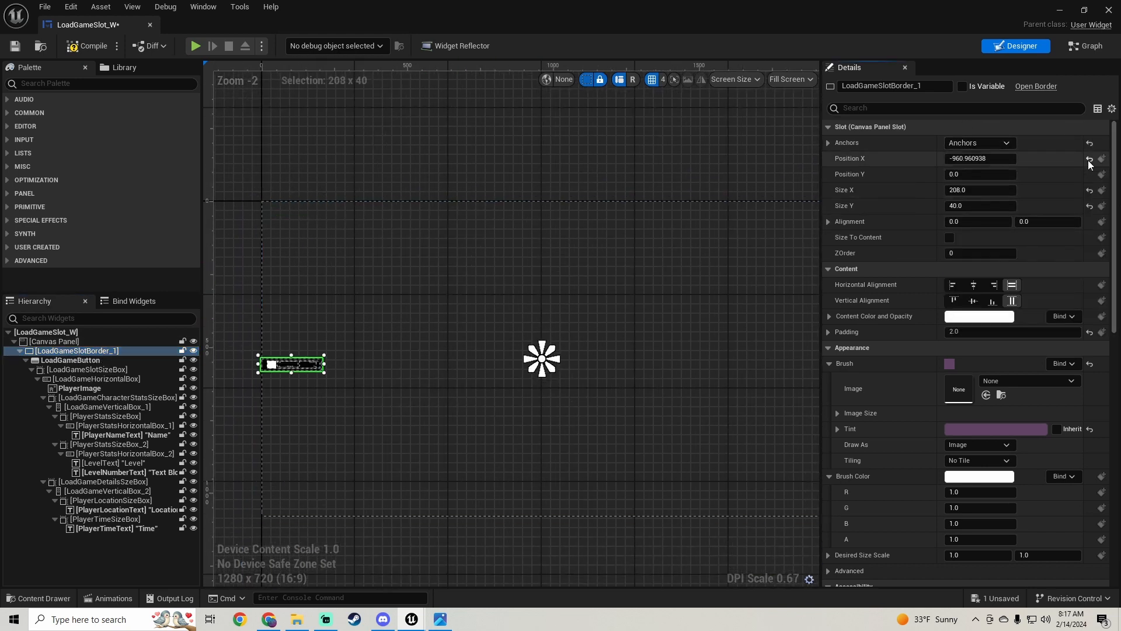
pyautogui.click(1089, 160)
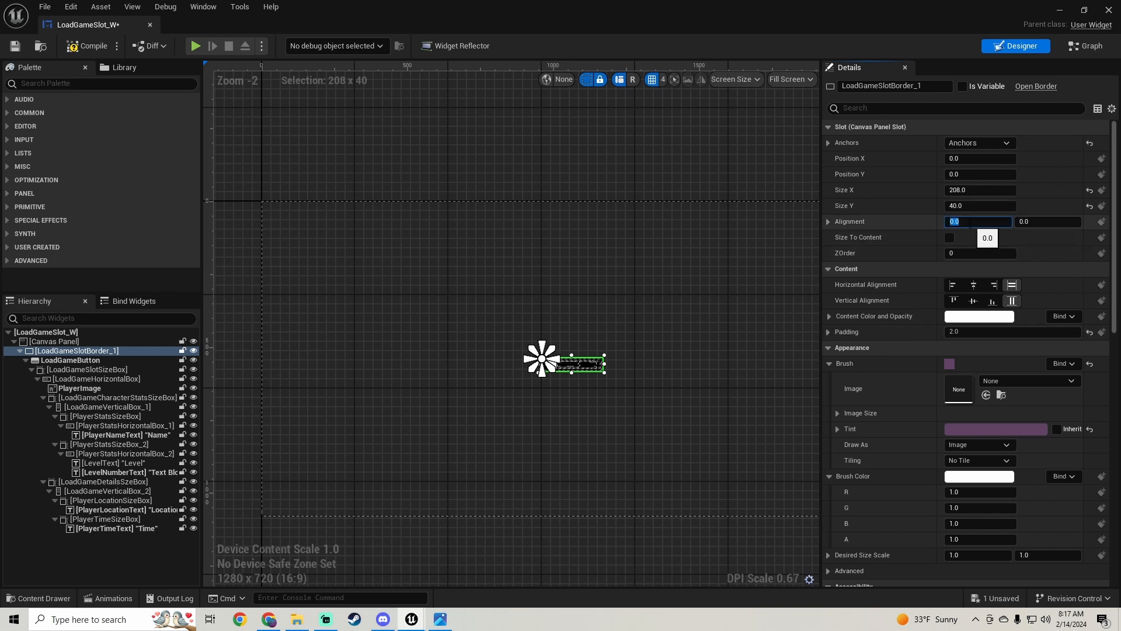
# Set the alignment of LoadGameSlotBorder_1 to 0.5 on both X and Y.
pyautogui.write('0.5')
pyautogui.press('Return')
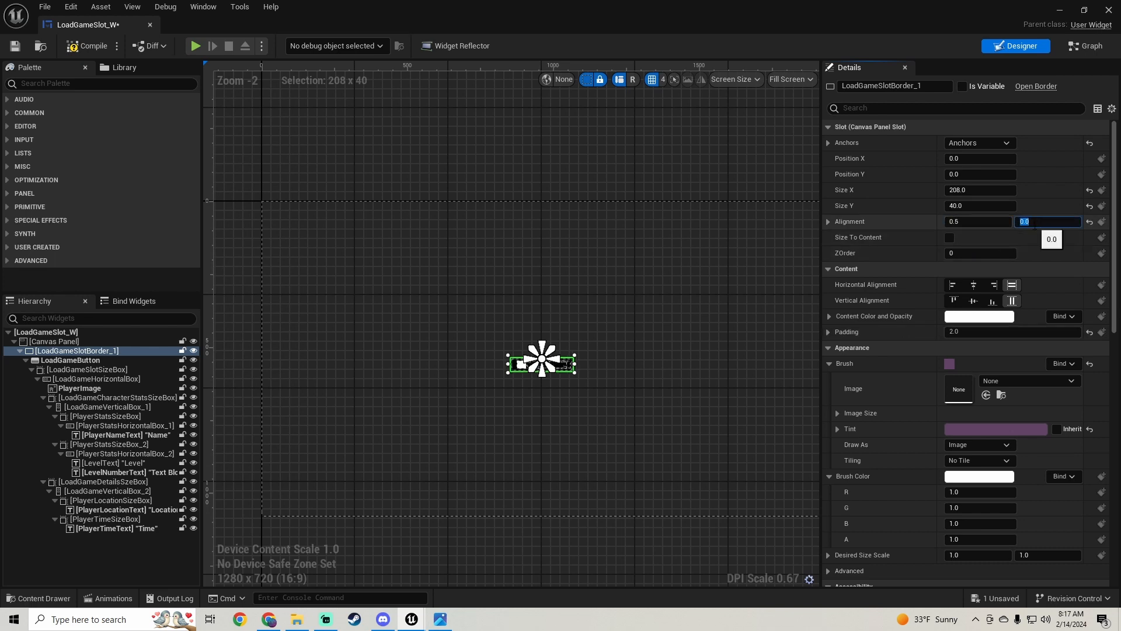
pyautogui.write('0.5')
pyautogui.press('Return')
pyautogui.scroll(3, 345, 348)
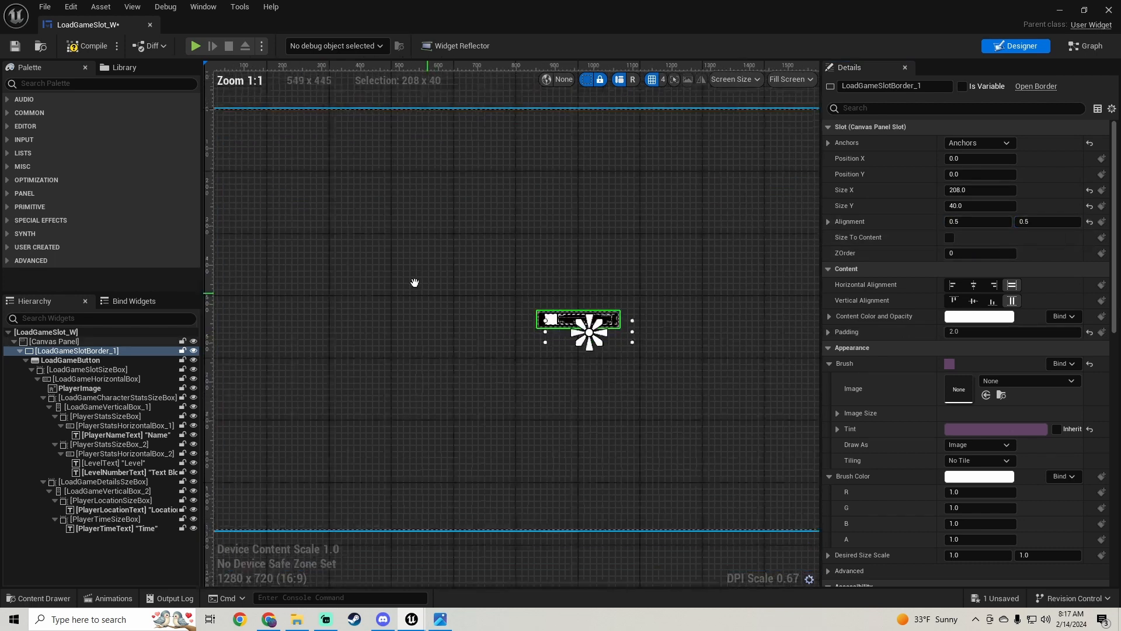
pyautogui.moveTo(415, 282); pyautogui.dragTo(382, 270, button='right')
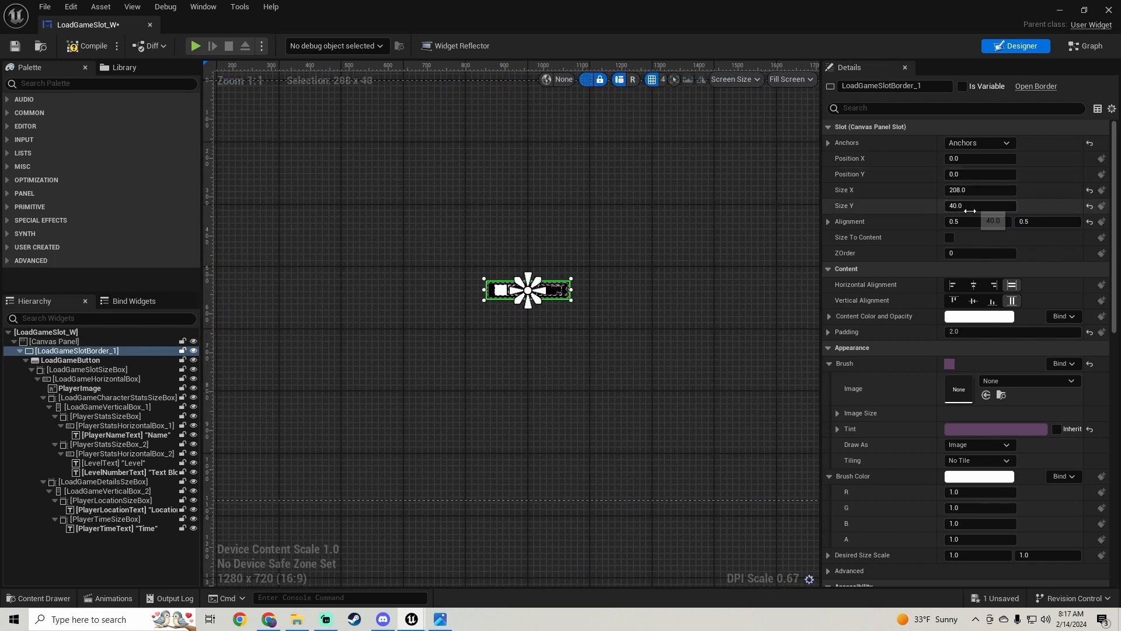
# Try raising the Size Y of LoadGameSlotBorder_1 to about 80 and undo the change.
pyautogui.moveTo(981, 205); pyautogui.dragTo(1004, 205)
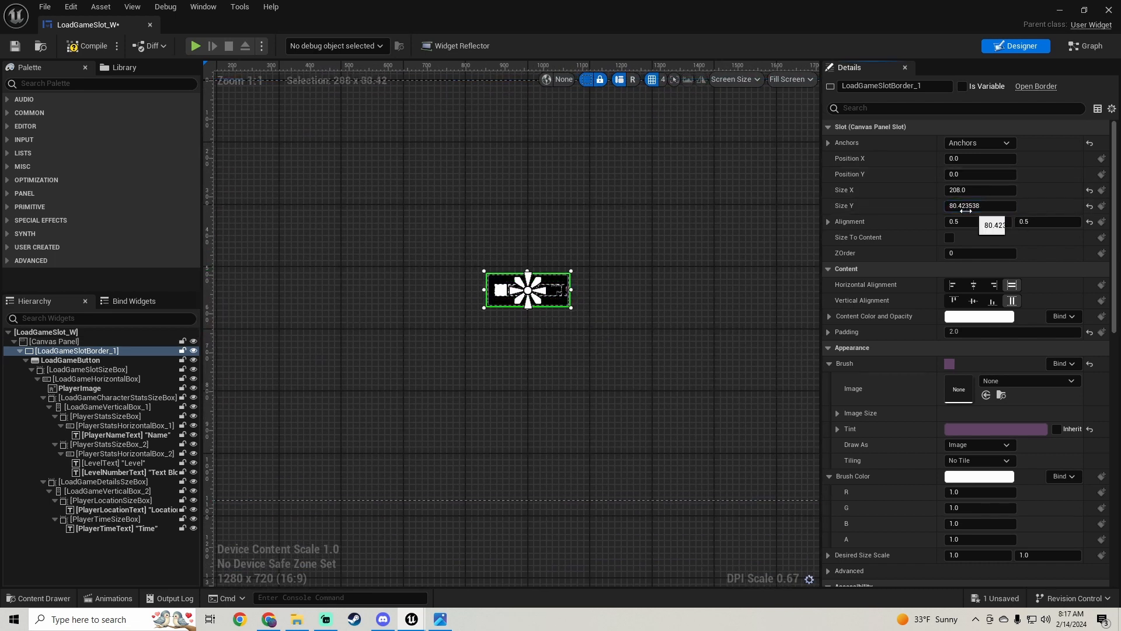
pyautogui.hotkey('ctrl', 'z')
pyautogui.scroll(3, 582, 272)
pyautogui.scroll(1, 569, 285)
pyautogui.scroll(-2, 570, 286)
pyautogui.moveTo(570, 285); pyautogui.dragTo(515, 333, button='right')
pyautogui.scroll(-5, 632, 294)
pyautogui.scroll(6, 548, 297)
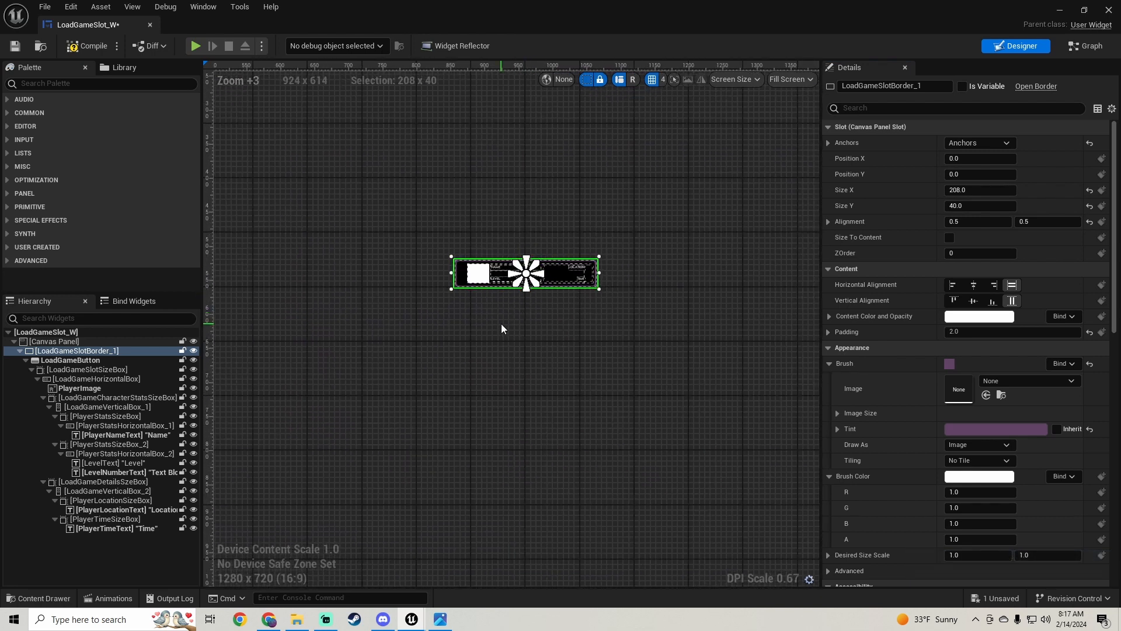
# Save the widget and compare the slot with the layout in the reference screenshot.
pyautogui.click(23, 48)
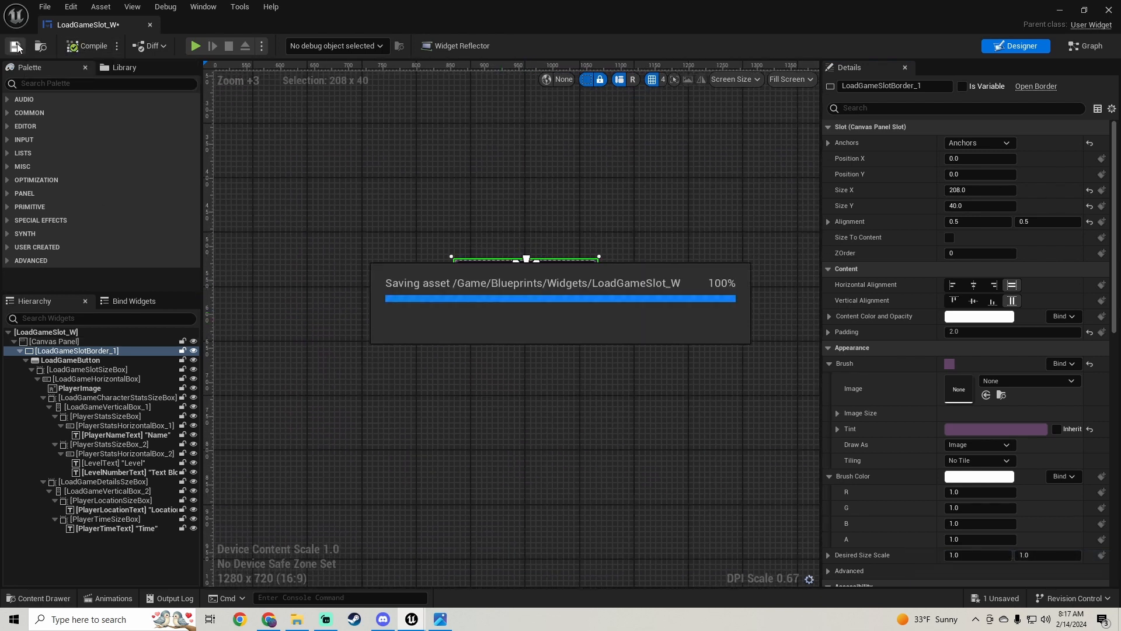
pyautogui.click(441, 621)
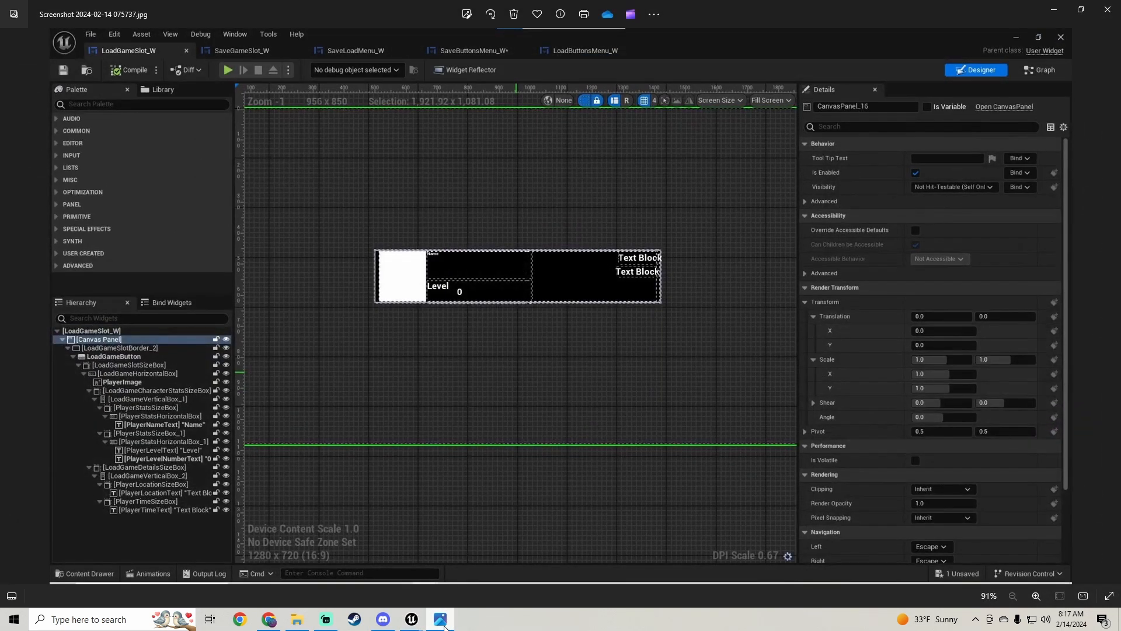
pyautogui.click(442, 621)
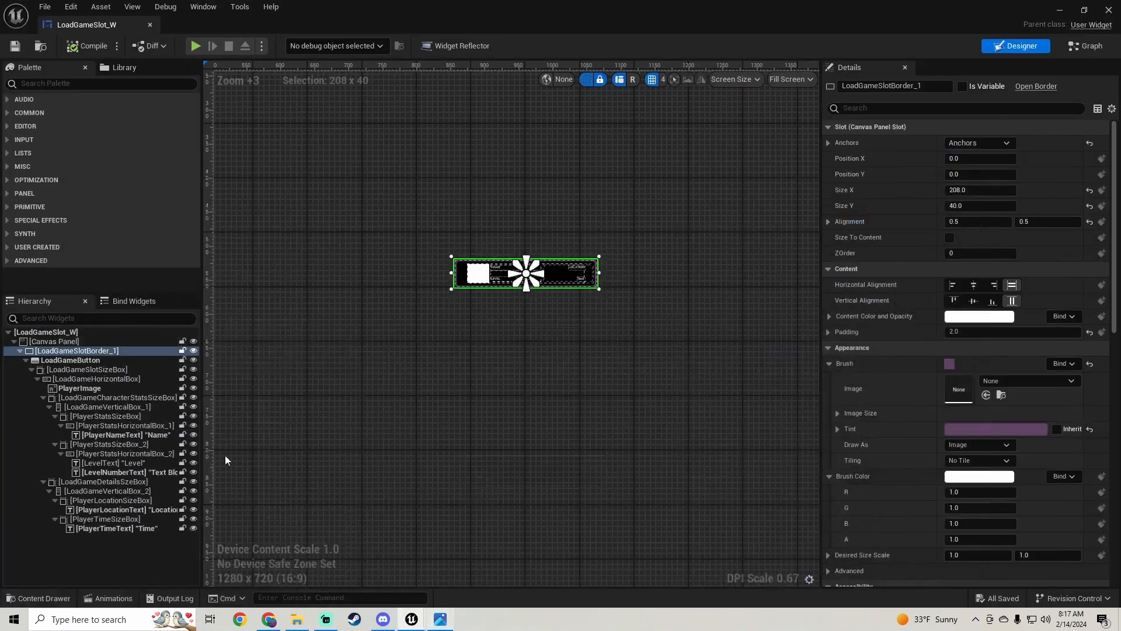
# Resize LoadGameSlotBorder_1 to 220 wide and 60 high.
pyautogui.click(95, 370)
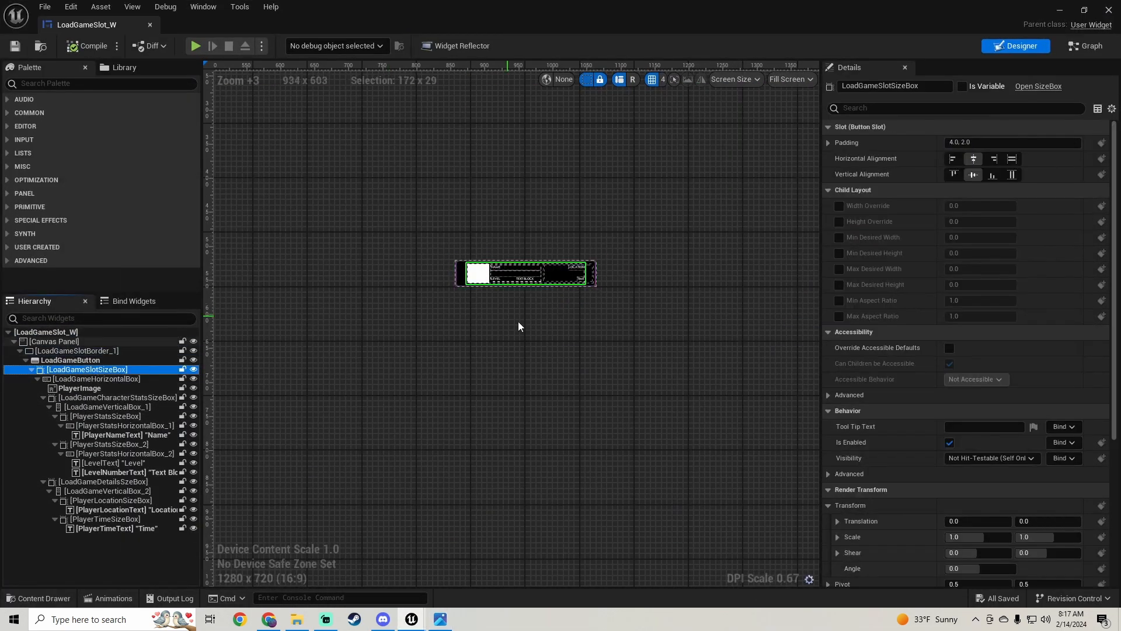
pyautogui.click(93, 351)
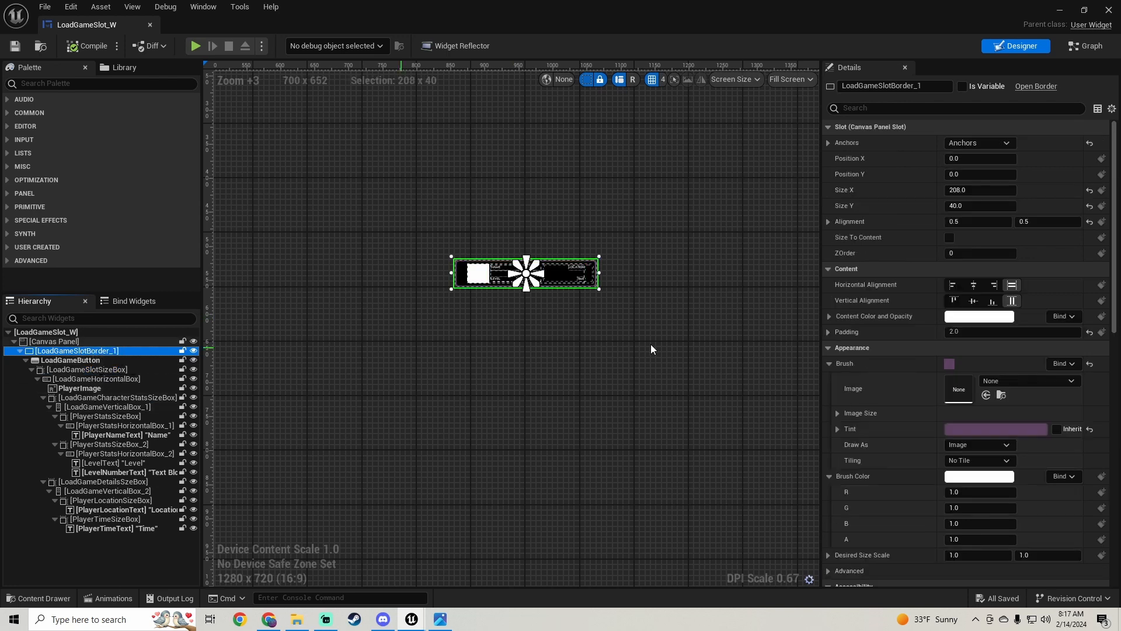
pyautogui.scroll(2, 493, 309)
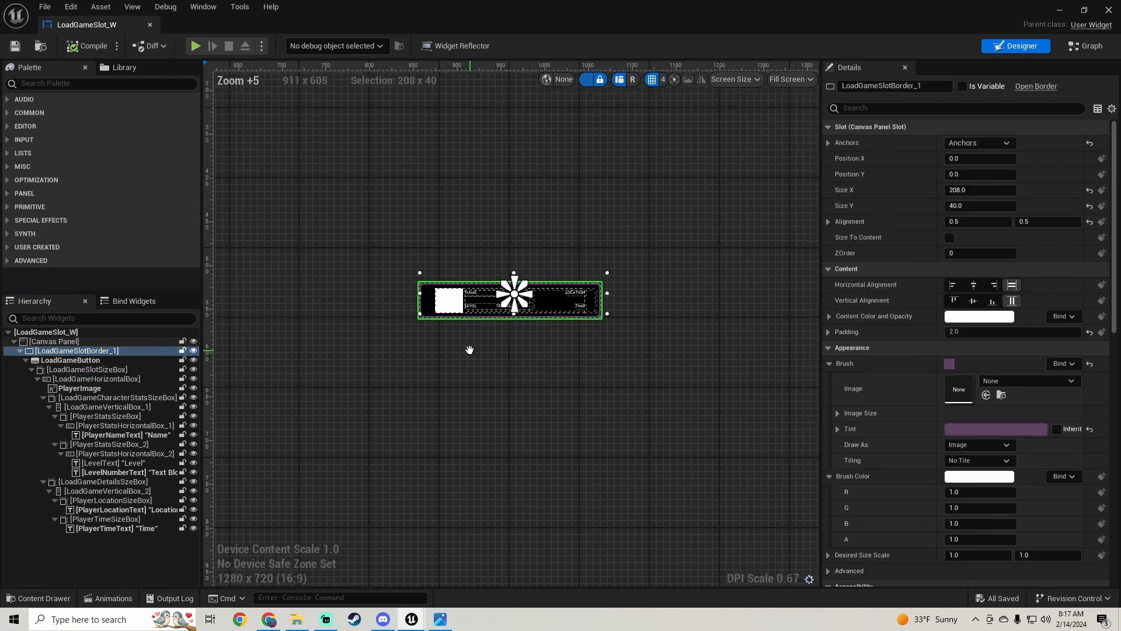
pyautogui.moveTo(967, 186); pyautogui.dragTo(976, 186)
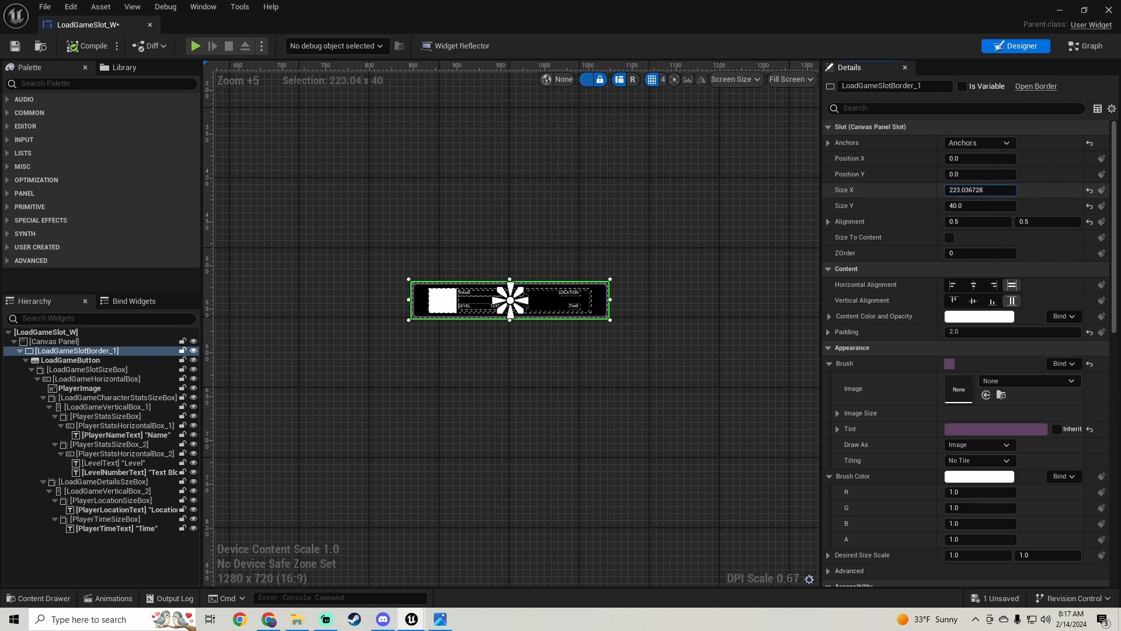
pyautogui.click(966, 190)
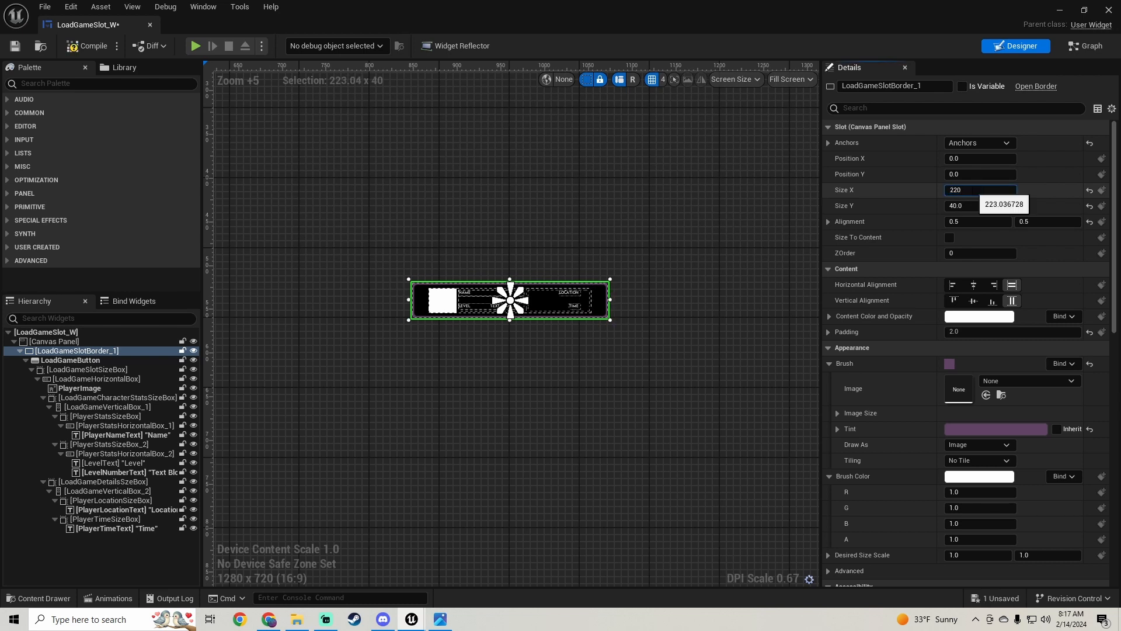
pyautogui.press('Return')
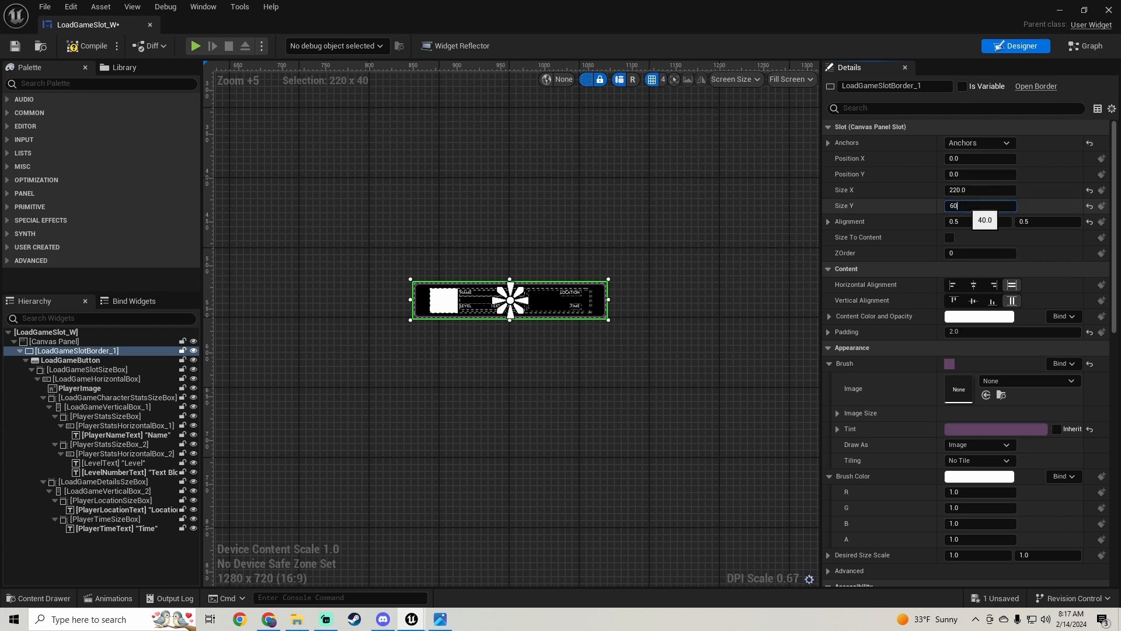
pyautogui.press('Return')
pyautogui.scroll(-9, 588, 329)
pyautogui.scroll(4, 587, 329)
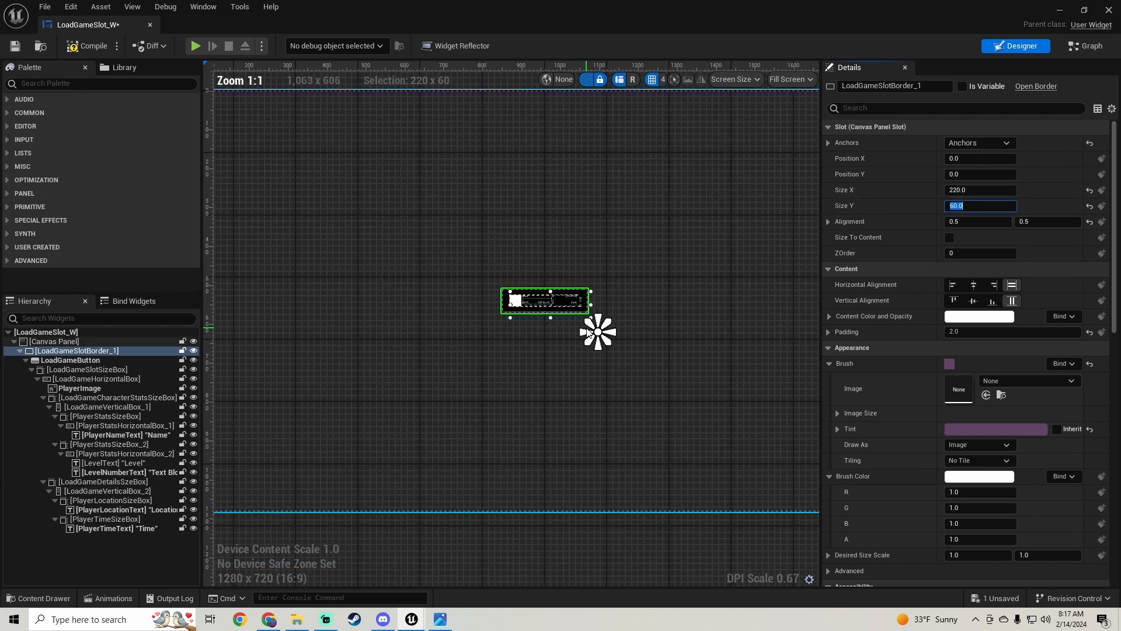
pyautogui.moveTo(587, 328); pyautogui.dragTo(571, 349, button='right')
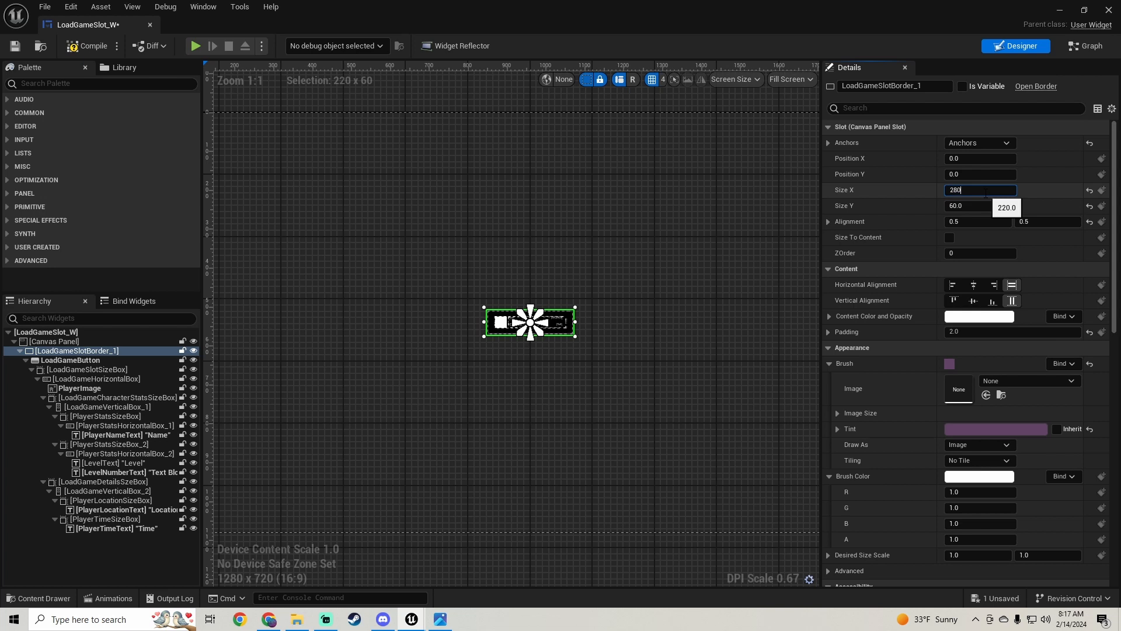
# Resize LoadGameSlotBorder_1 to 300 wide and 100 high.
pyautogui.press('Return')
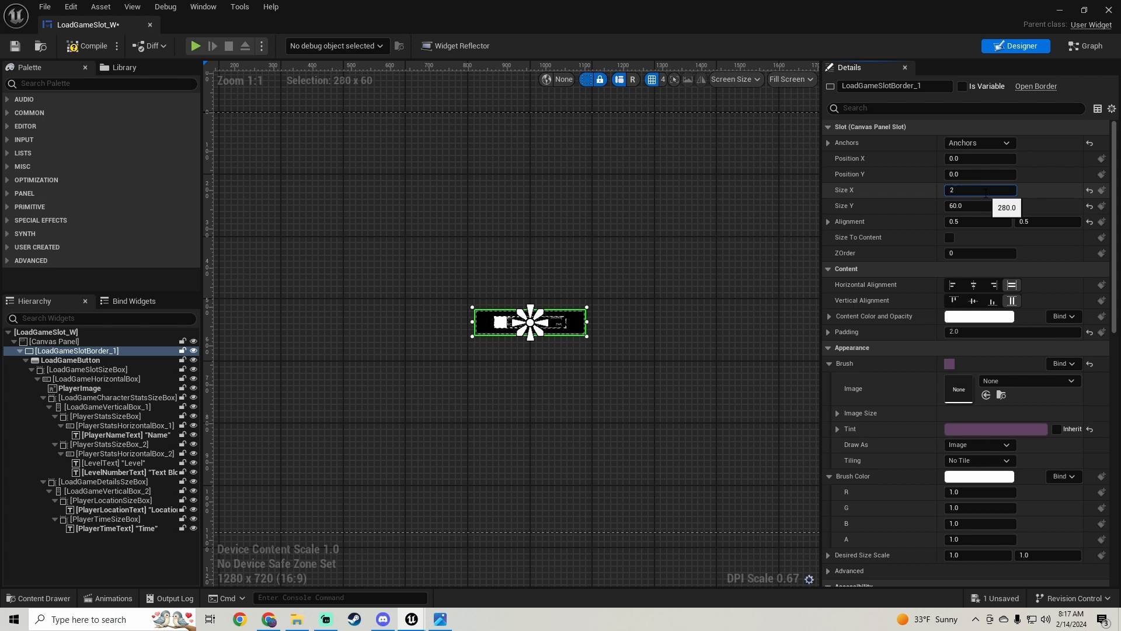
pyautogui.write('300')
pyautogui.press('Return')
pyautogui.click(993, 208)
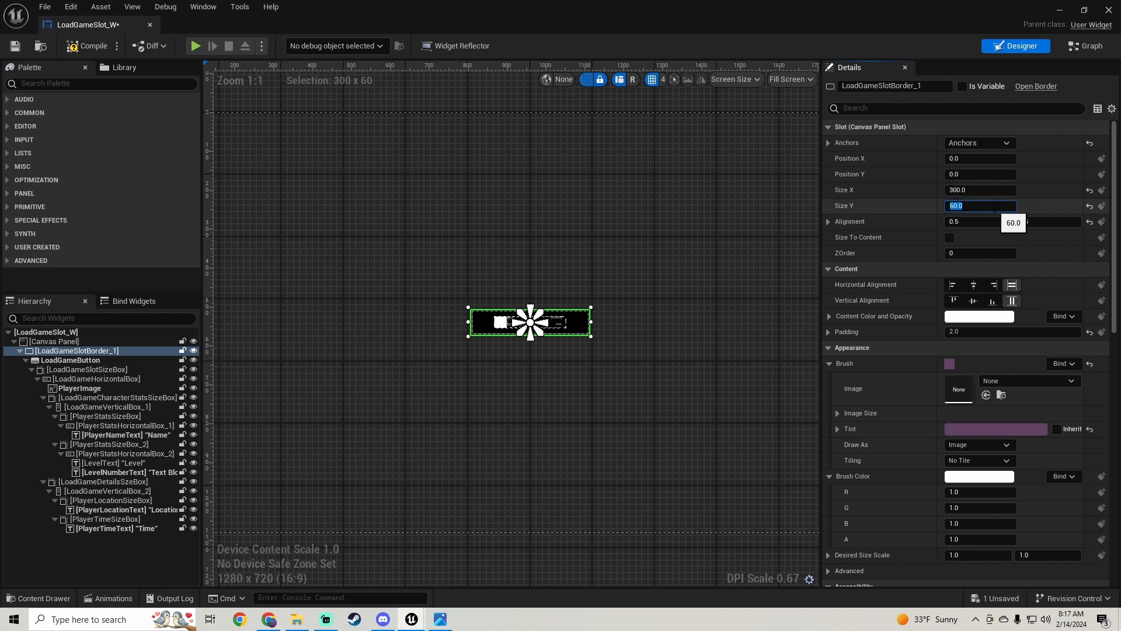
pyautogui.write('100')
pyautogui.press('Return')
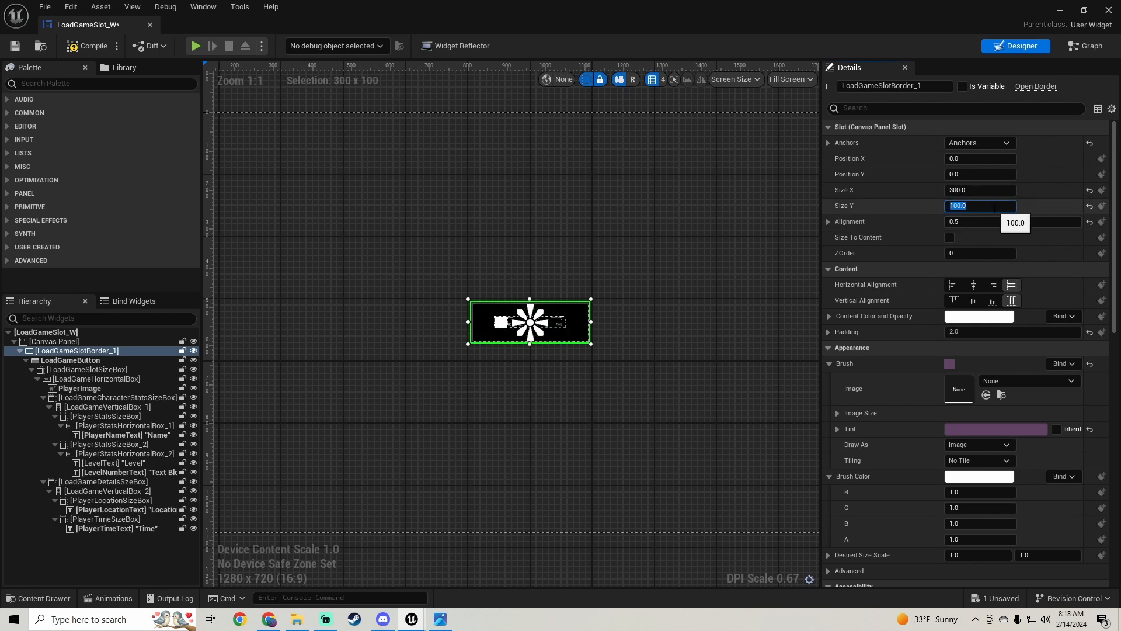
# Set the Size X of LoadGameSlotBorder_1 to 350 and raise it to 400.
pyautogui.click(987, 191)
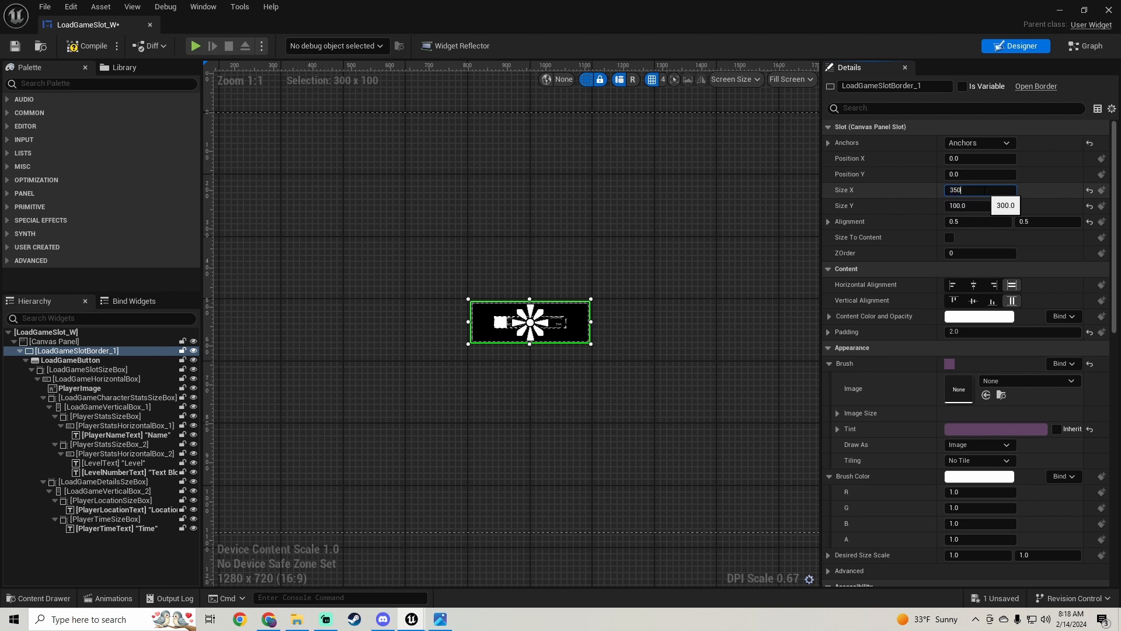
pyautogui.write('350')
pyautogui.press('Return')
pyautogui.click(992, 207)
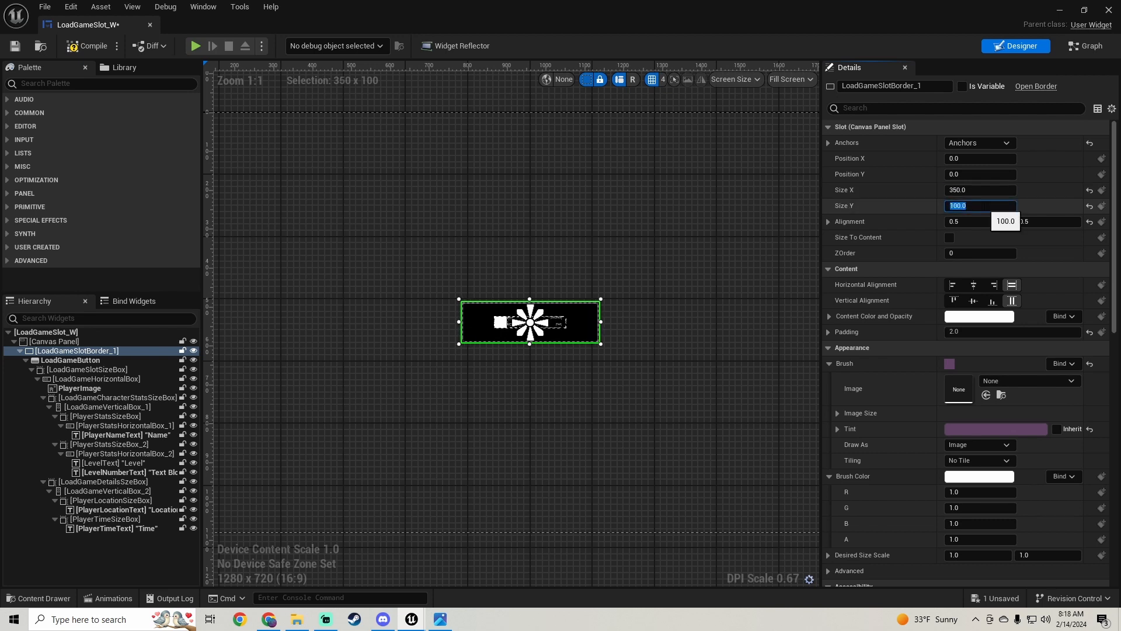
pyautogui.scroll(-5, 628, 251)
pyautogui.scroll(4, 582, 293)
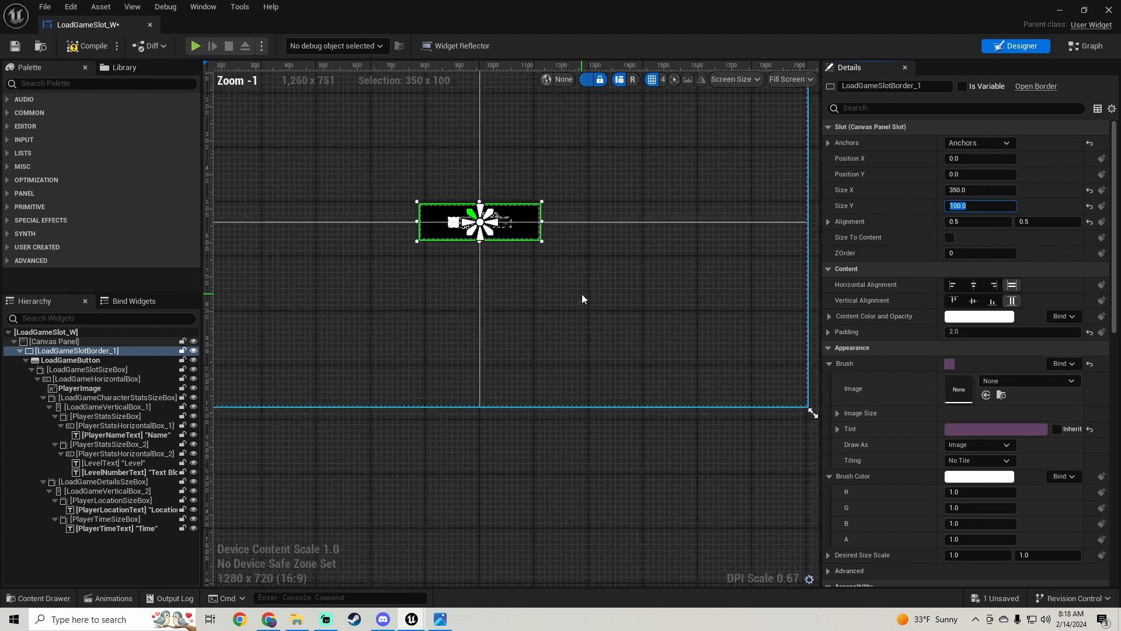
pyautogui.click(987, 190)
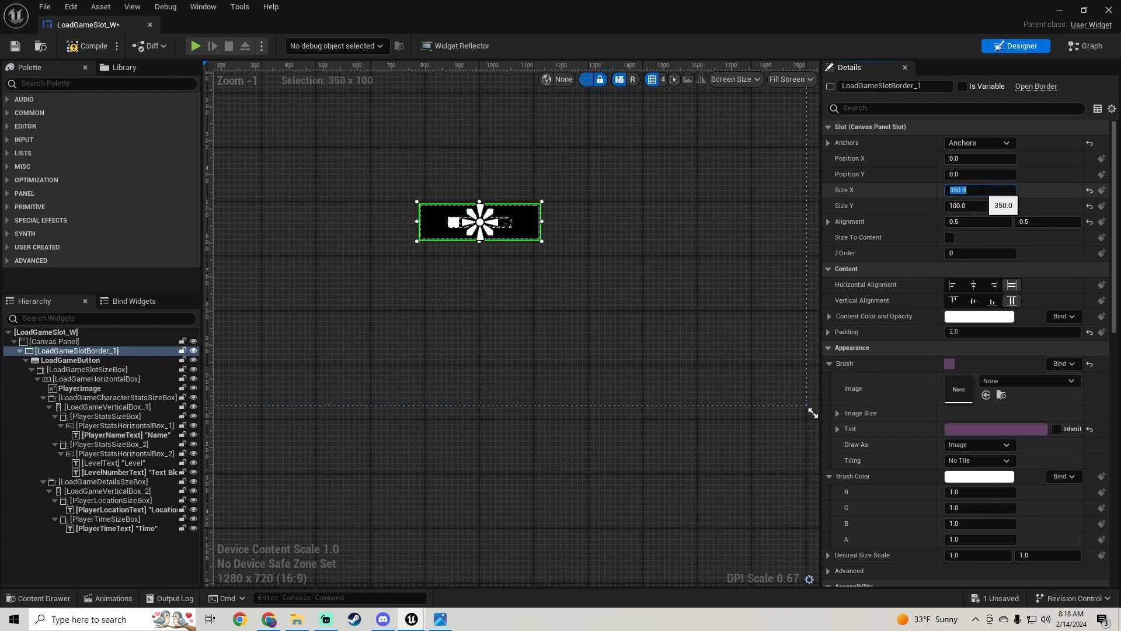
pyautogui.press('Return')
pyautogui.scroll(-5, 415, 316)
# Try moving the anchor of LoadGameSlotBorder_1 and undo the change.
pyautogui.moveTo(434, 289); pyautogui.dragTo(453, 307)
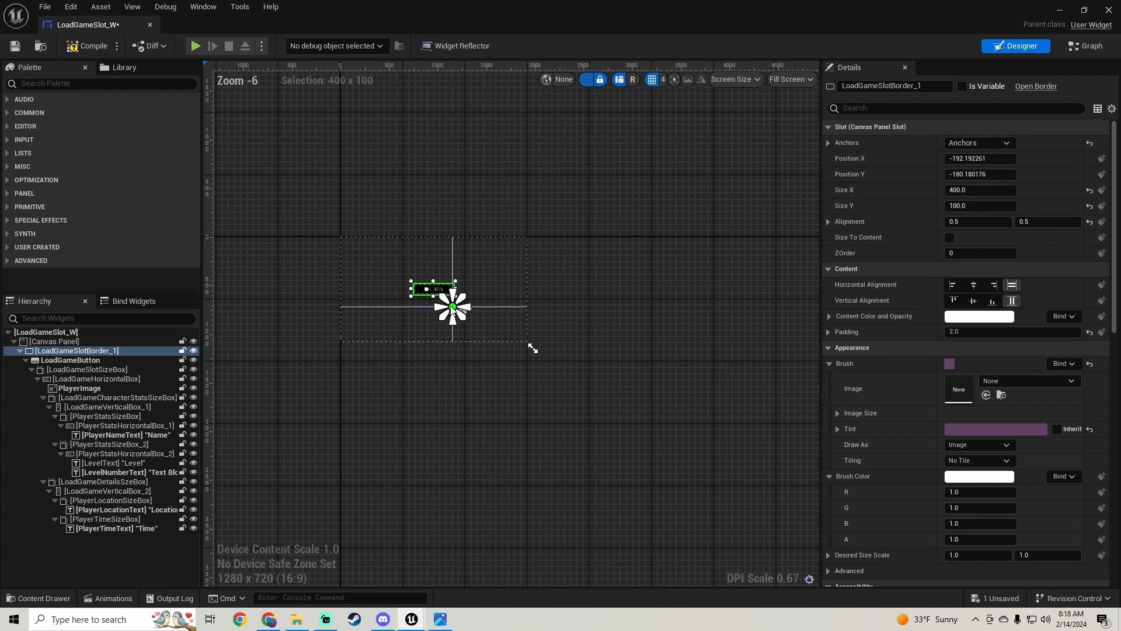
pyautogui.hotkey('ctrl', 'z')
pyautogui.scroll(3, 429, 309)
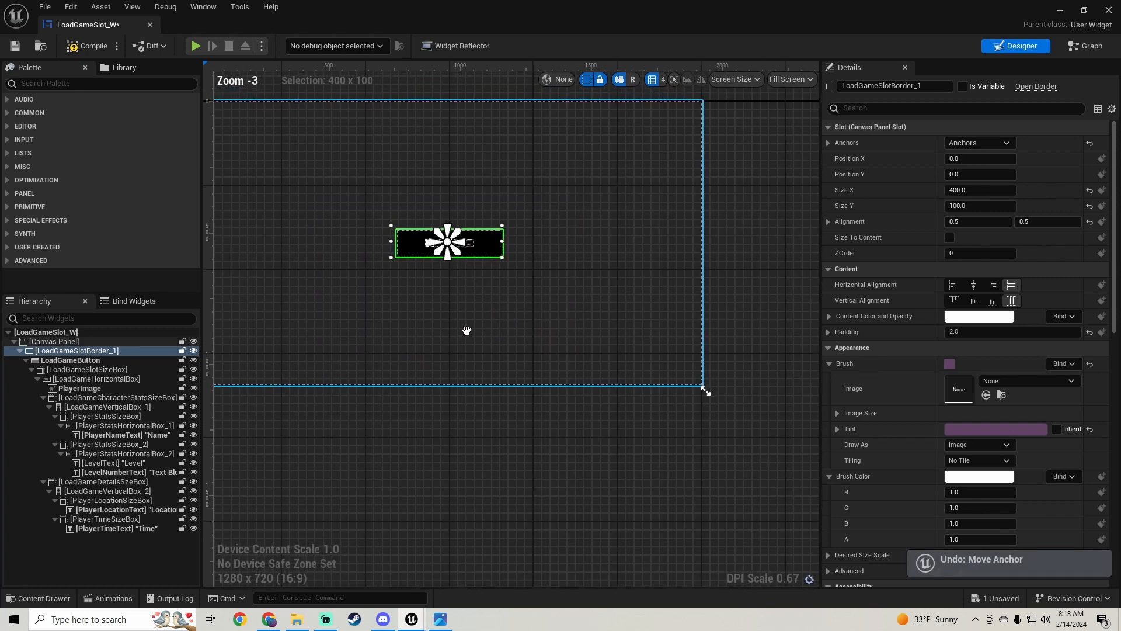
pyautogui.moveTo(465, 328); pyautogui.dragTo(535, 371, button='right')
# Compare the proportions of the resized slot with the layout in the reference screenshot.
pyautogui.click(442, 618)
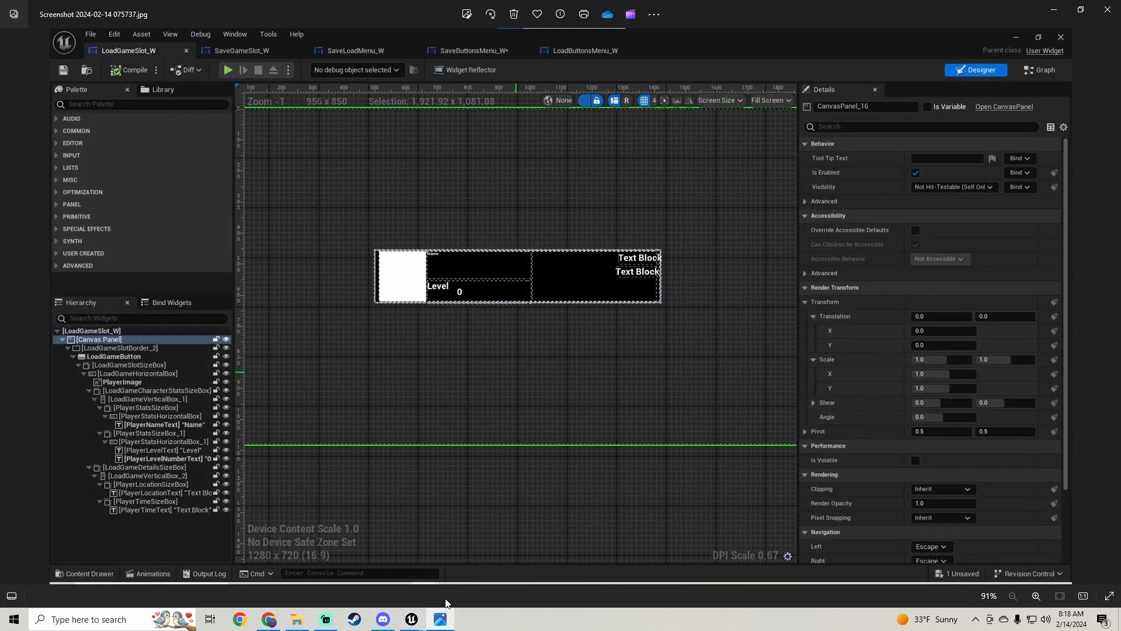
pyautogui.click(442, 618)
pyautogui.scroll(4, 531, 335)
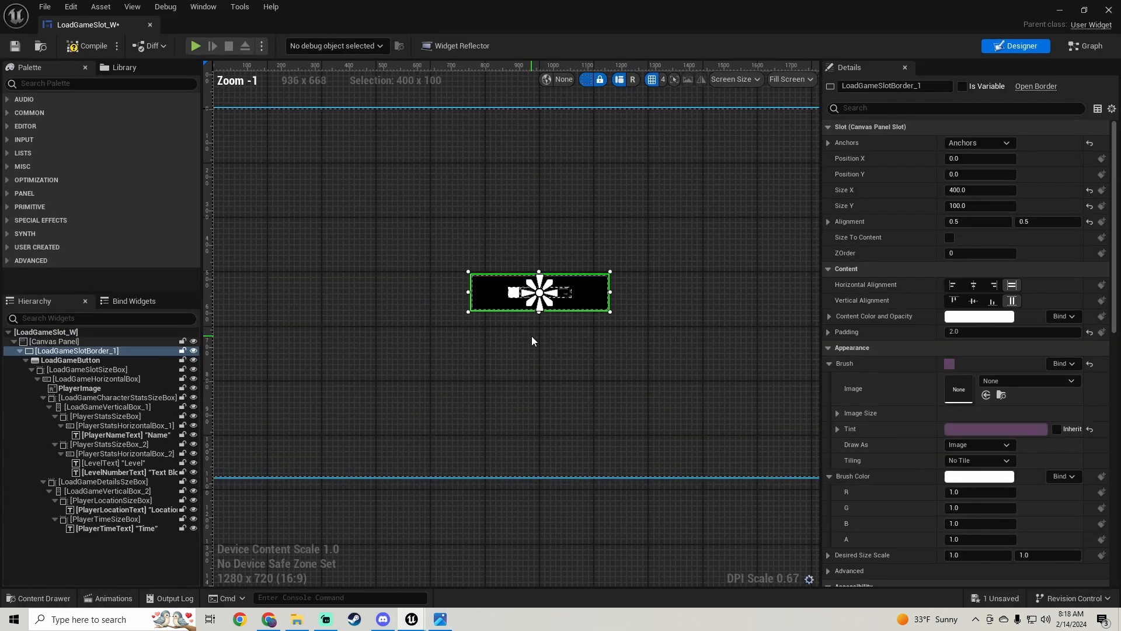
pyautogui.scroll(2, 523, 332)
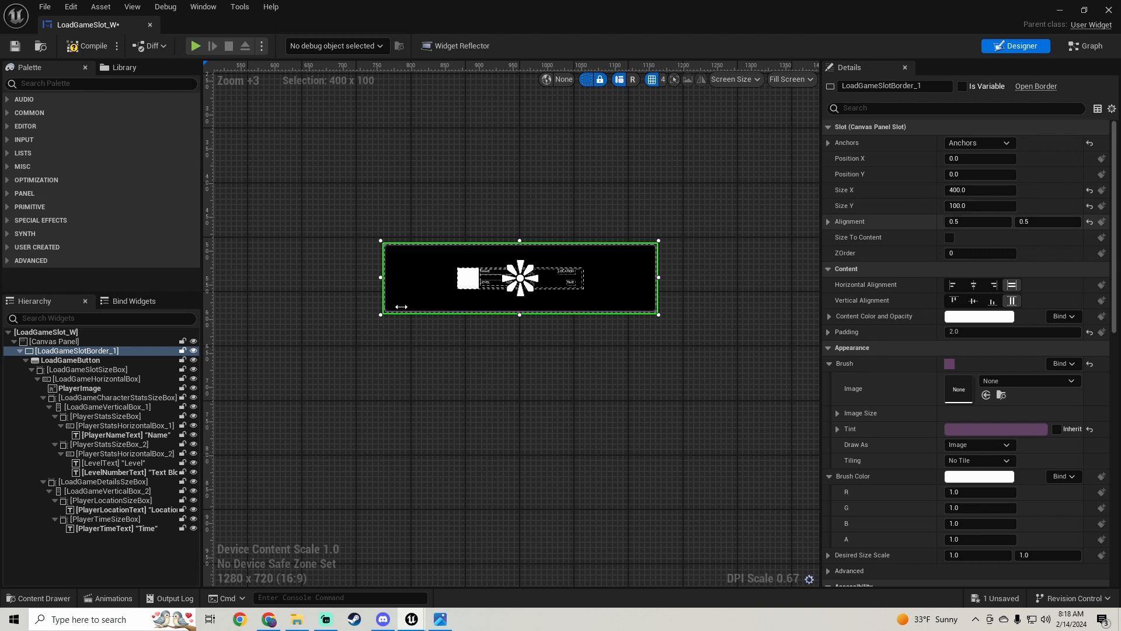
# Enable the width override of LoadGameSlotSizeBox, try filling it both ways, and return both alignments to center.
pyautogui.click(111, 370)
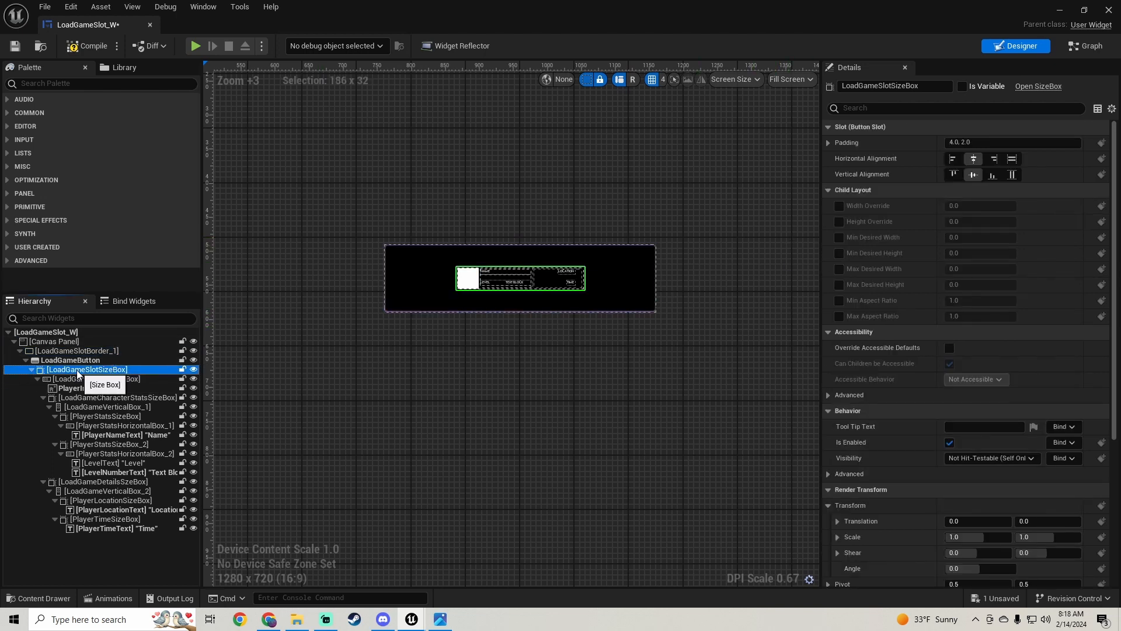
pyautogui.click(839, 205)
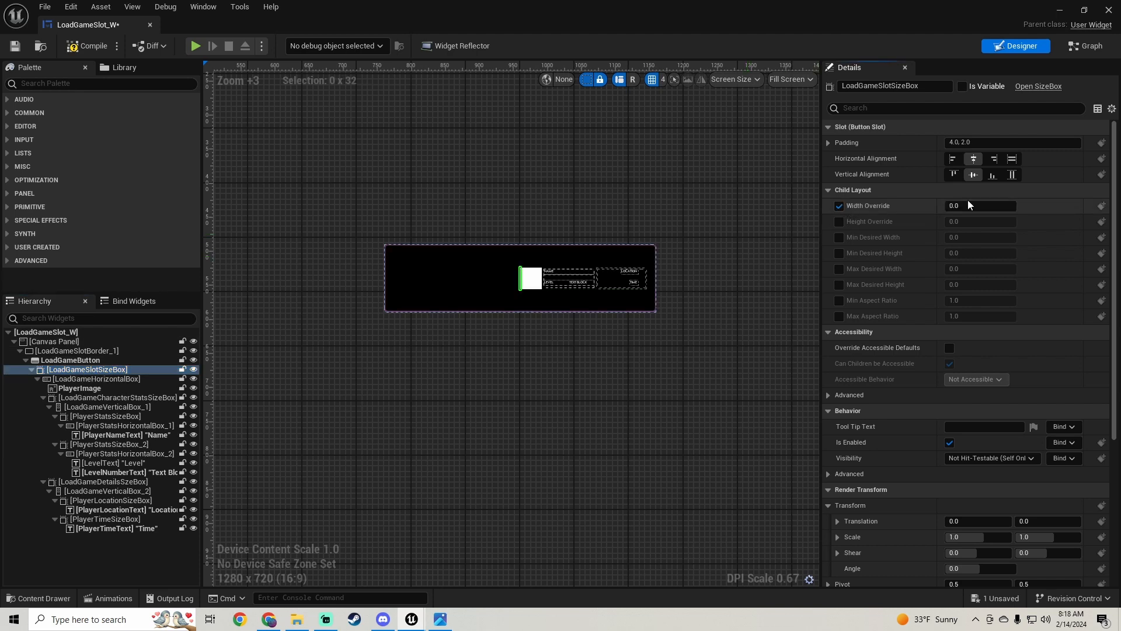
pyautogui.click(1013, 161)
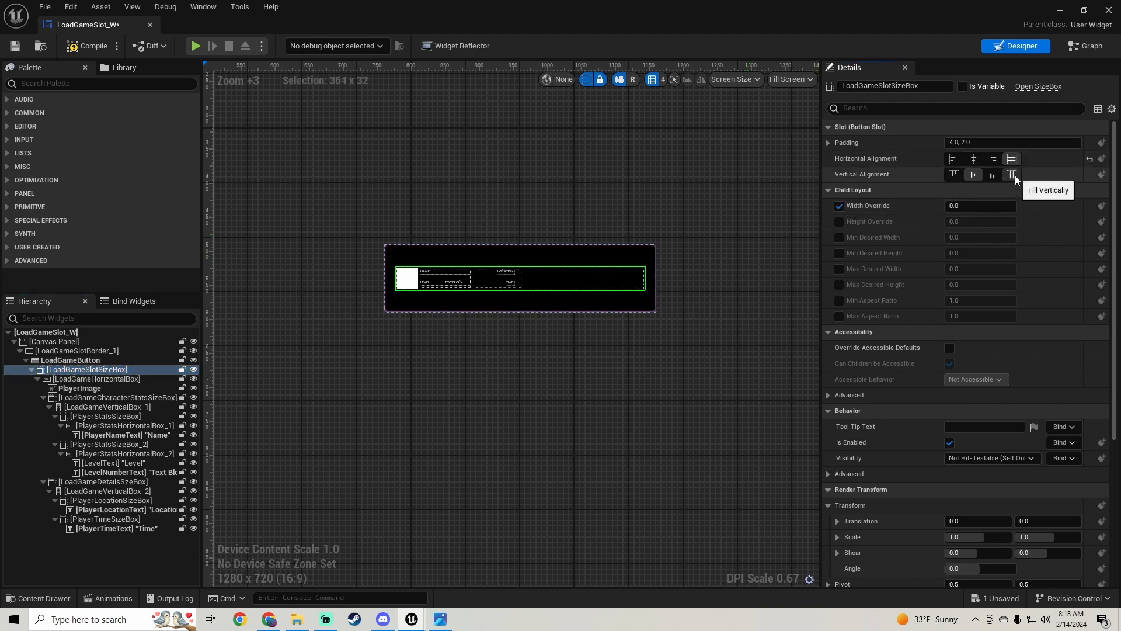
pyautogui.click(1014, 175)
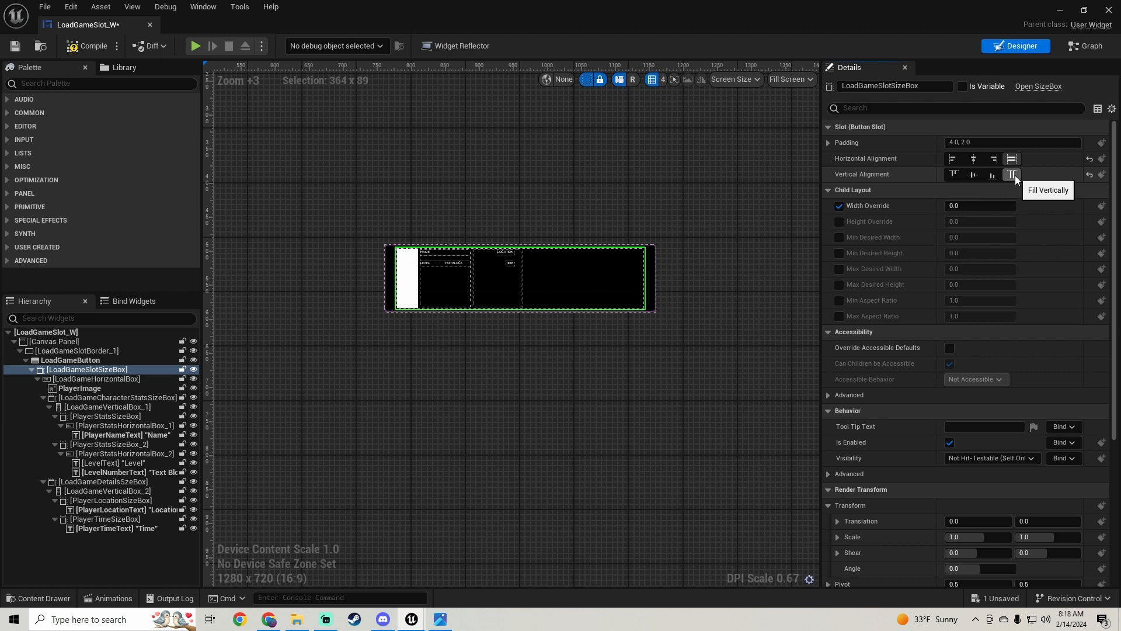
pyautogui.click(976, 160)
pyautogui.click(979, 174)
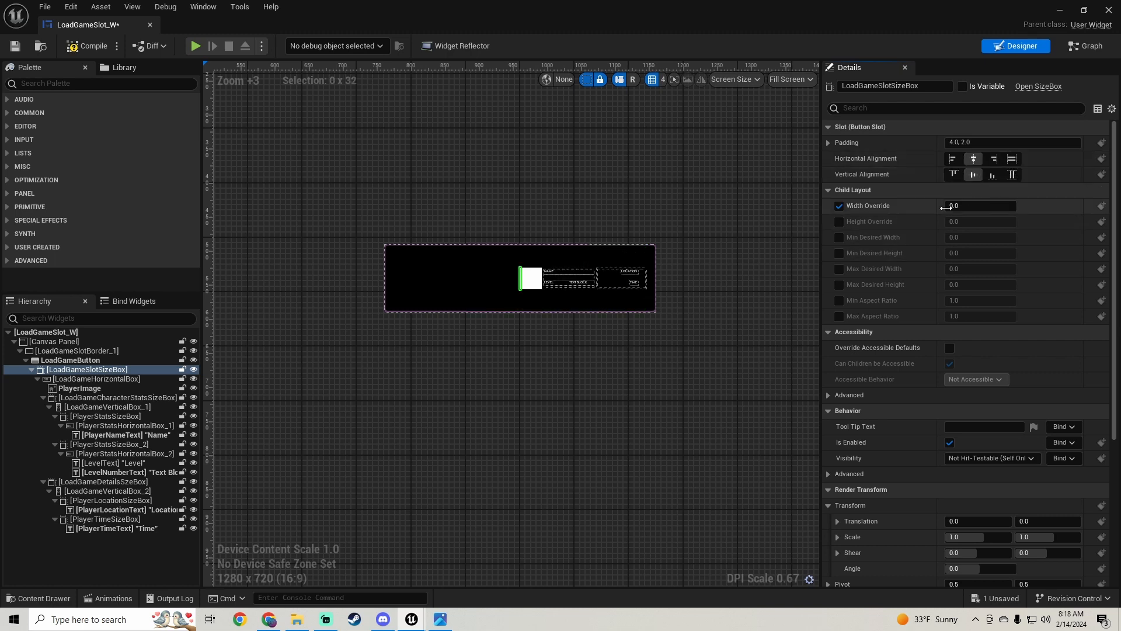
# Set the width override of LoadGameSlotSizeBox to about 191 and check its fit inside LoadGameButton.
pyautogui.moveTo(980, 205); pyautogui.dragTo(1010, 206)
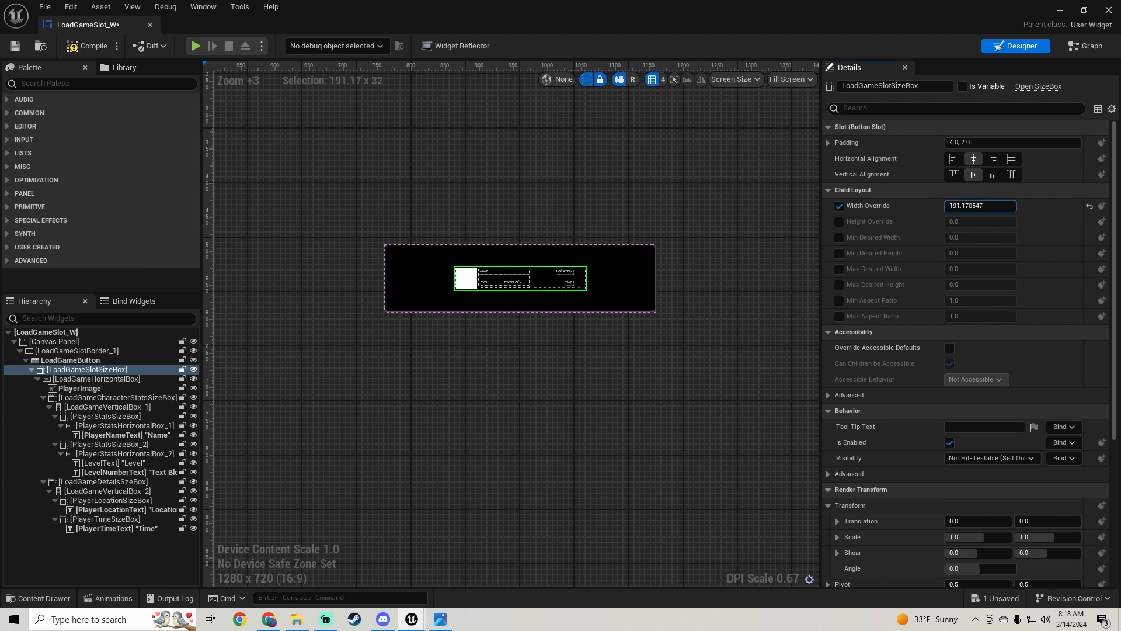
pyautogui.click(87, 359)
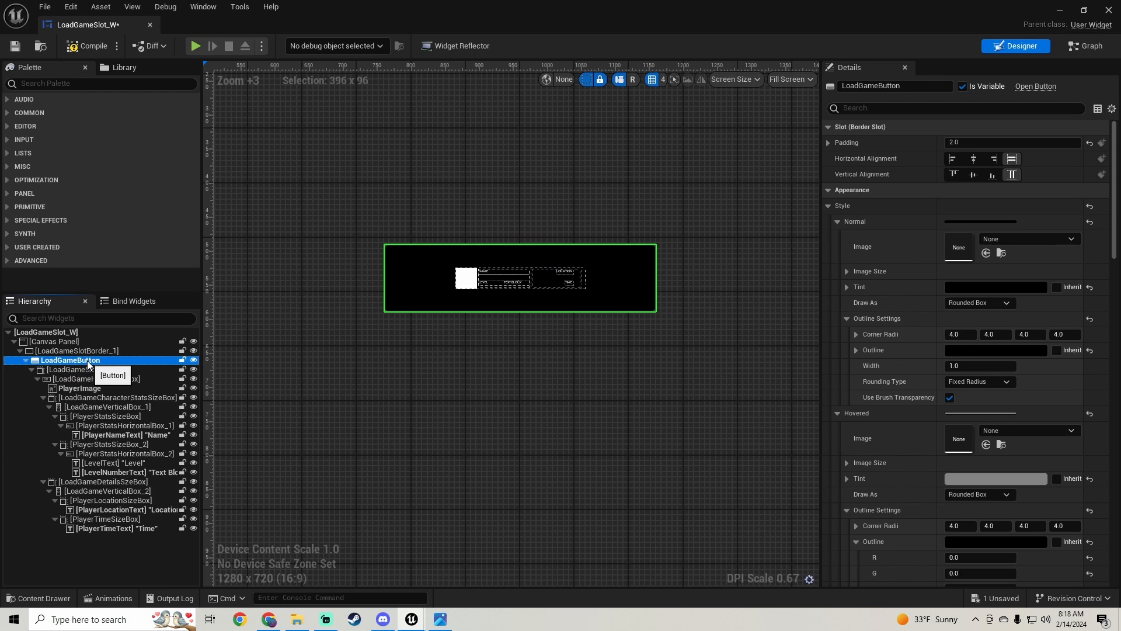
pyautogui.click(86, 369)
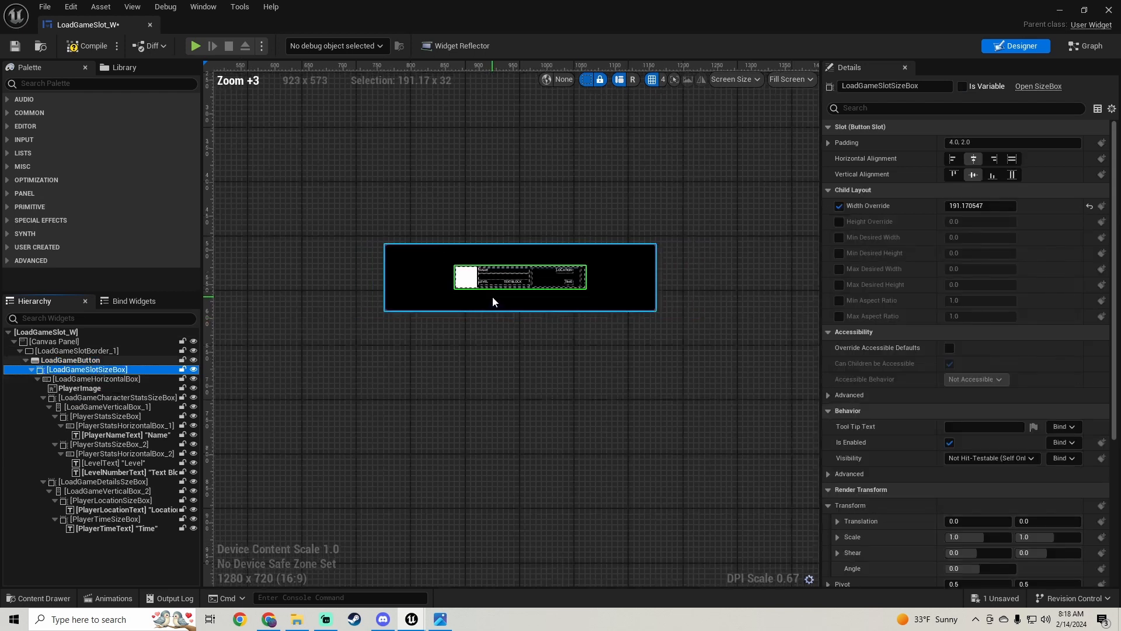
pyautogui.scroll(-3, 492, 296)
pyautogui.scroll(8, 492, 296)
pyautogui.scroll(-13, 490, 316)
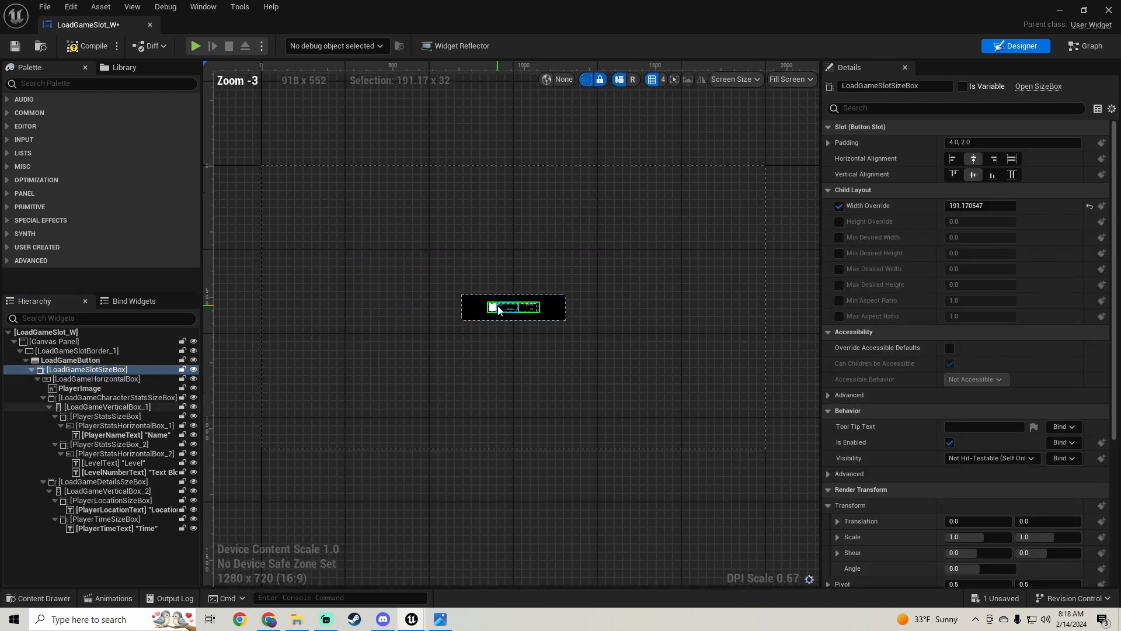
pyautogui.scroll(3, 387, 325)
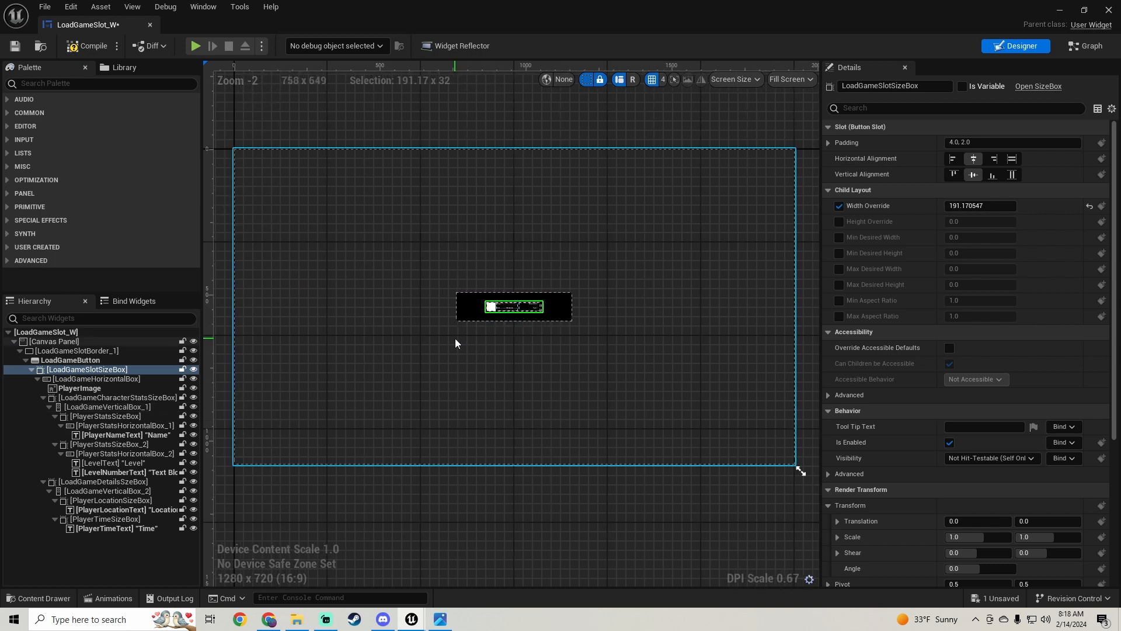
# Check how the slot contents fill the border in the reference screenshot and return to the LoadGameSlot_W designer.
pyautogui.click(441, 619)
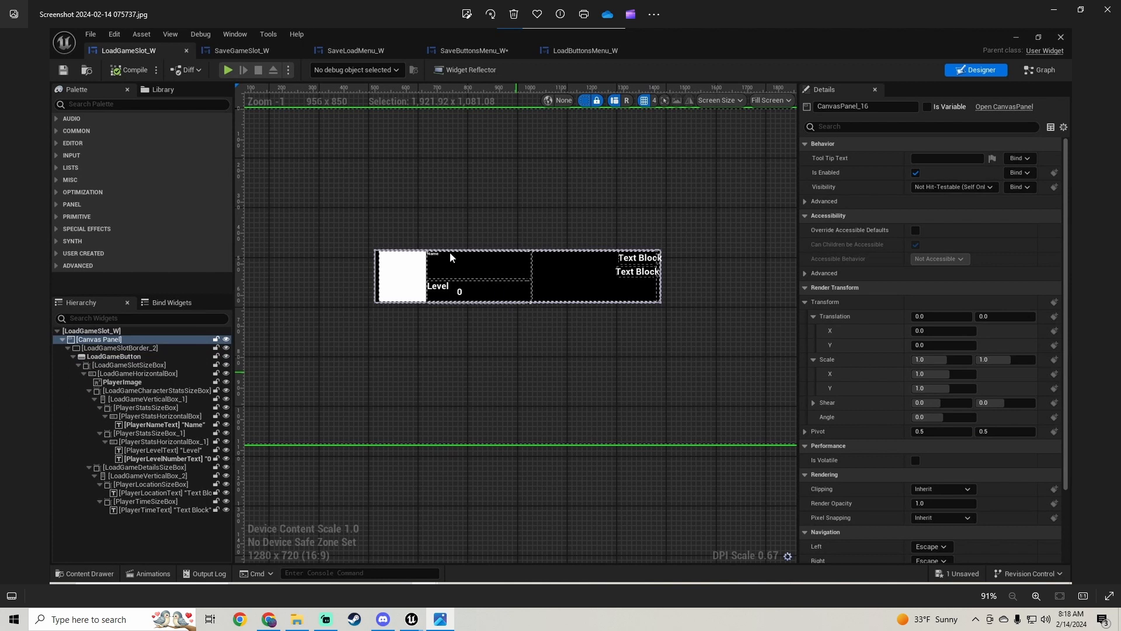
pyautogui.moveTo(411, 619)
pyautogui.click(450, 573)
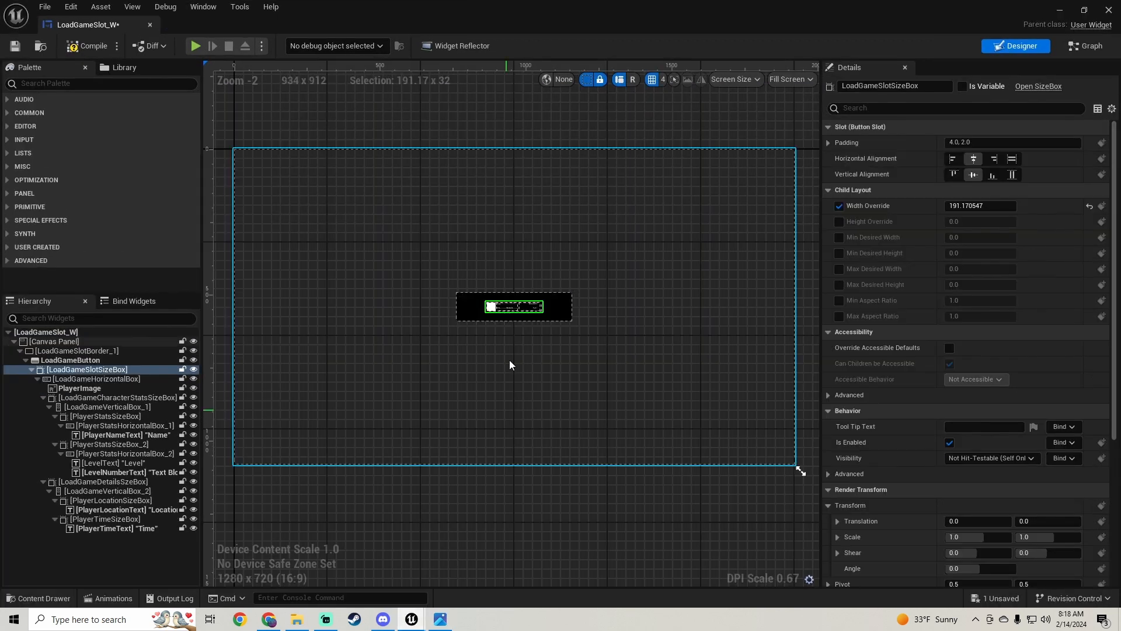
pyautogui.scroll(5, 468, 327)
pyautogui.moveTo(430, 326); pyautogui.dragTo(444, 337, button='right')
# Give LoadGameSlotSizeBox a height override of about 38 and set its horizontal and vertical alignment to fill.
pyautogui.click(123, 377)
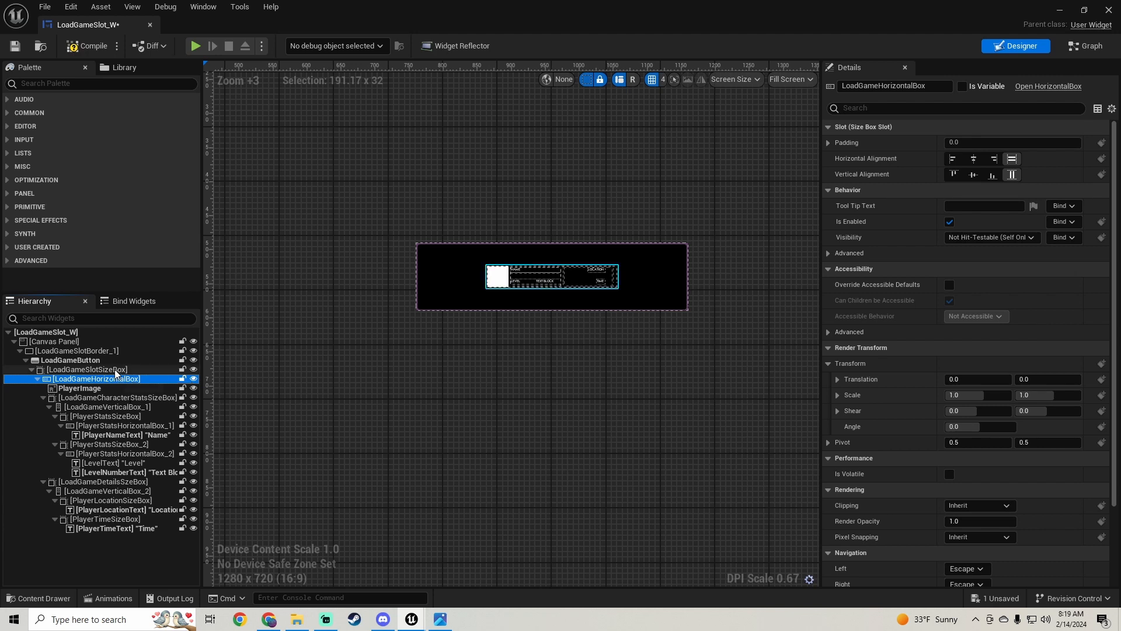
pyautogui.click(116, 370)
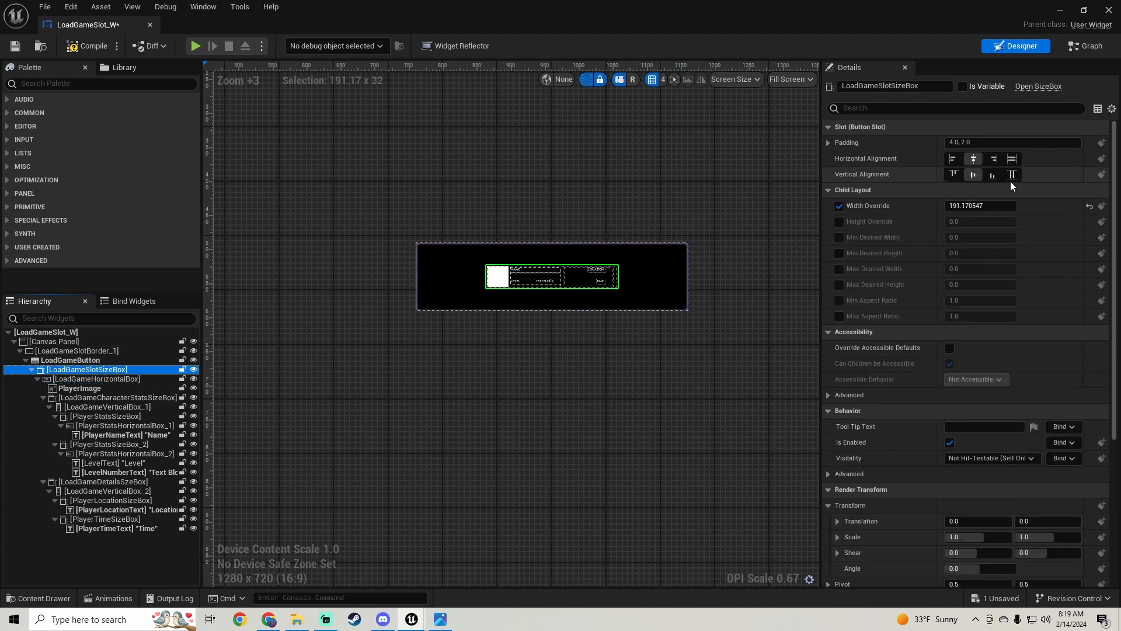
pyautogui.click(839, 222)
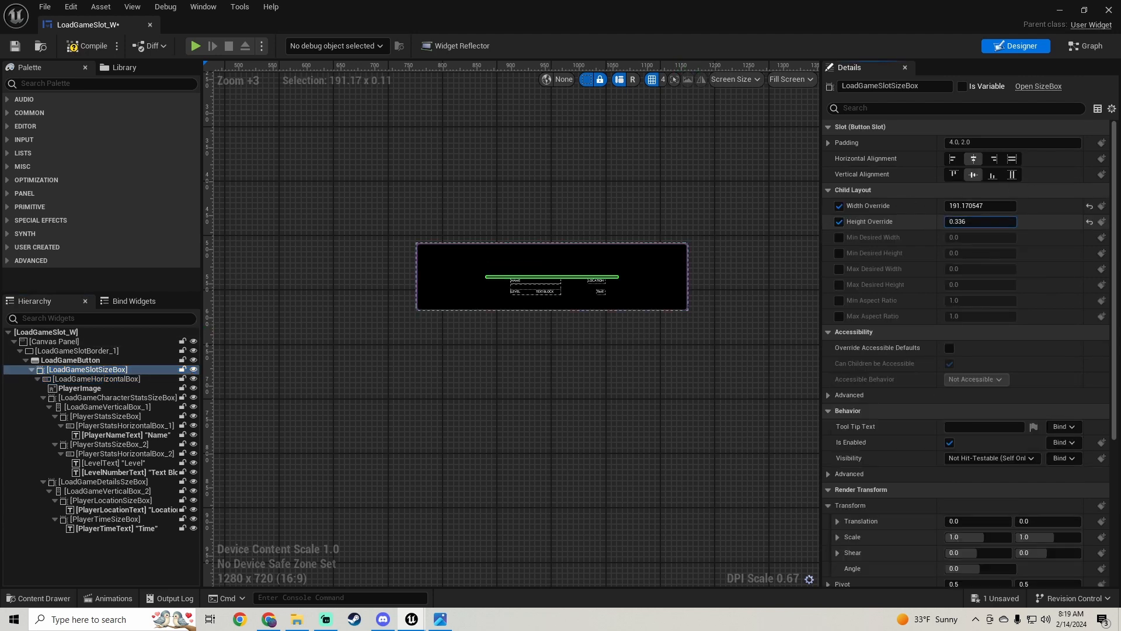
pyautogui.moveTo(981, 222)
pyautogui.mouseDown()
pyautogui.moveTo(1013, 222)
pyautogui.moveTo(995, 222)
pyautogui.mouseUp()
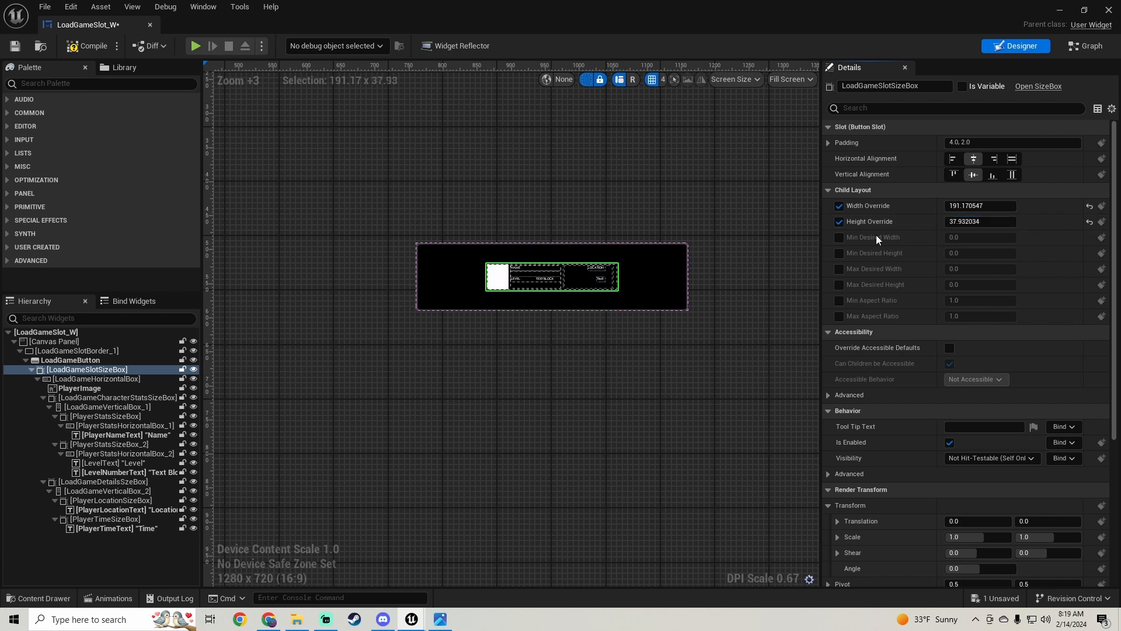
pyautogui.click(1014, 163)
pyautogui.click(1008, 175)
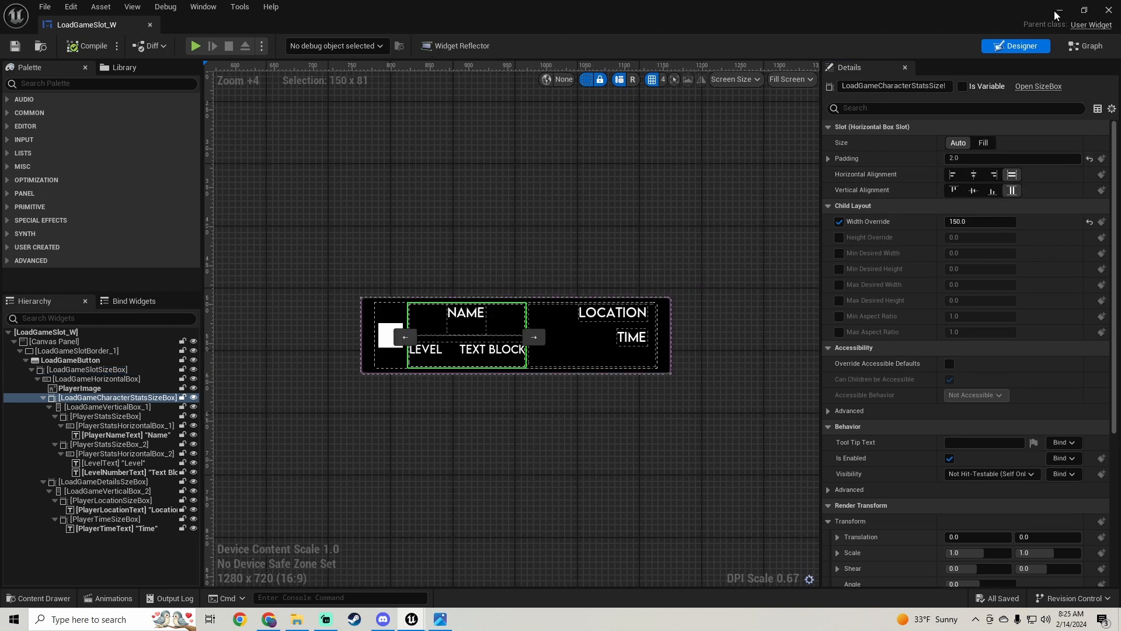
# Launch the Epic Games Launcher to load the SoulsLike project and open its LoadGameSlot_W widget.
pyautogui.click(1059, 10)
pyautogui.click(14, 618)
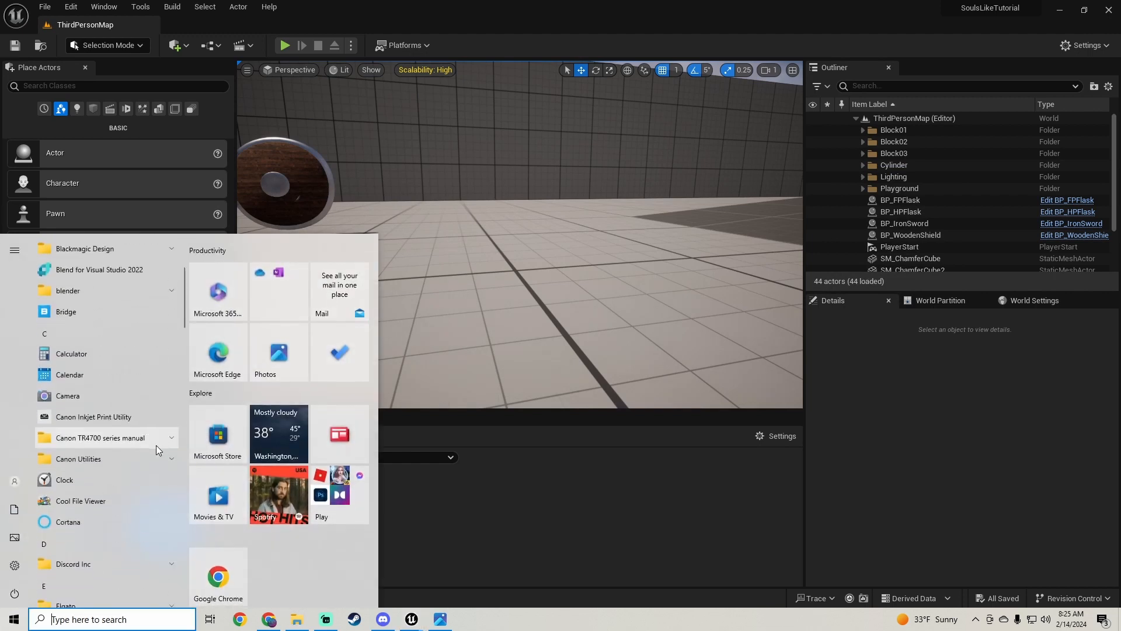
pyautogui.scroll(-5, 156, 444)
pyautogui.click(127, 363)
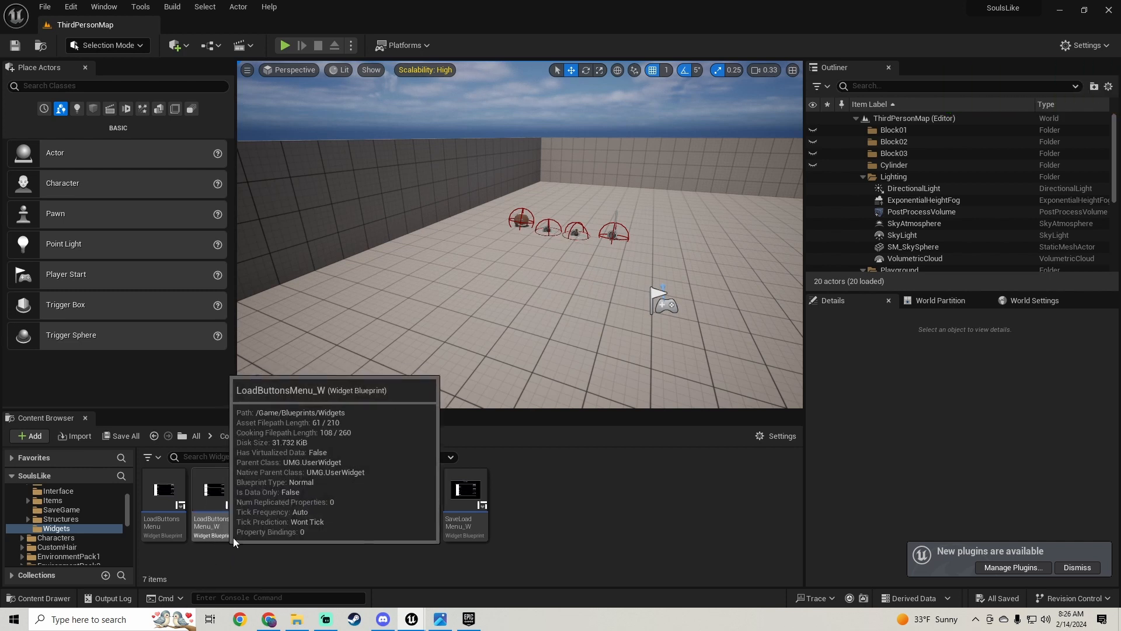
pyautogui.doubleClick(260, 518)
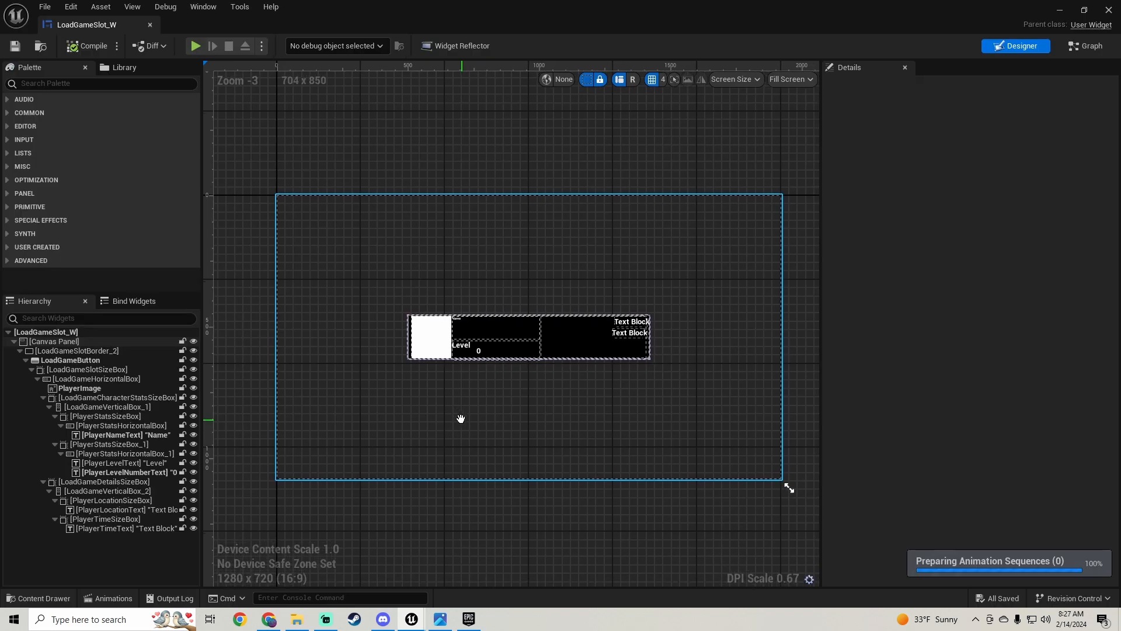
# Examine the Size X and Size Y values of LoadGameSlotBorder_2 in the SoulsLike project's widget.
pyautogui.click(102, 351)
pyautogui.scroll(2, 603, 399)
pyautogui.scroll(1, 604, 400)
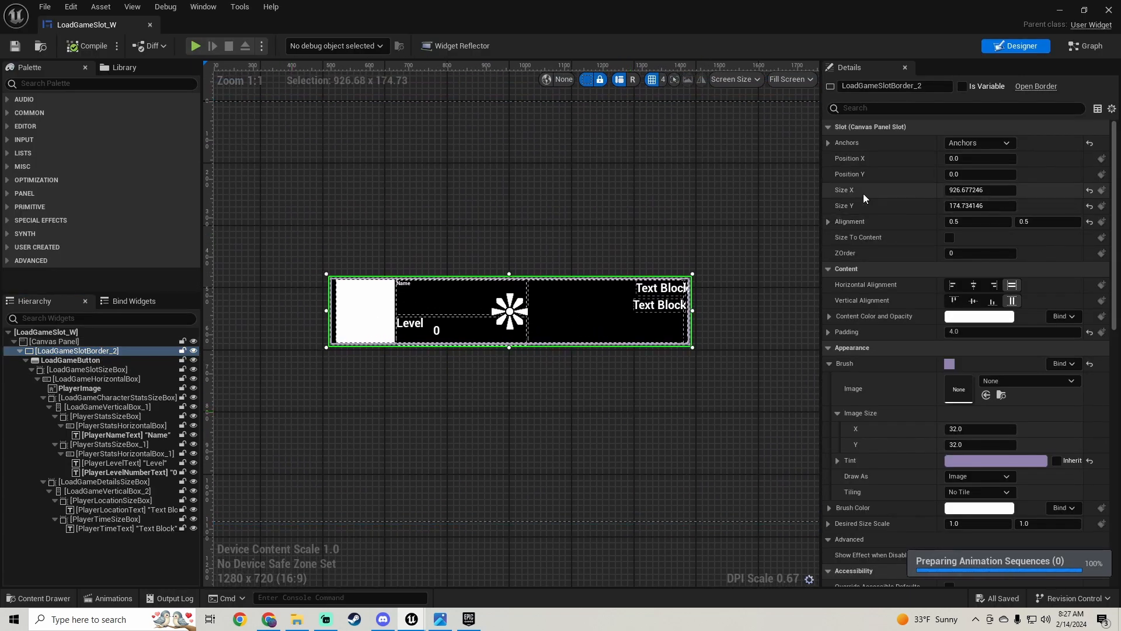
pyautogui.click(968, 190)
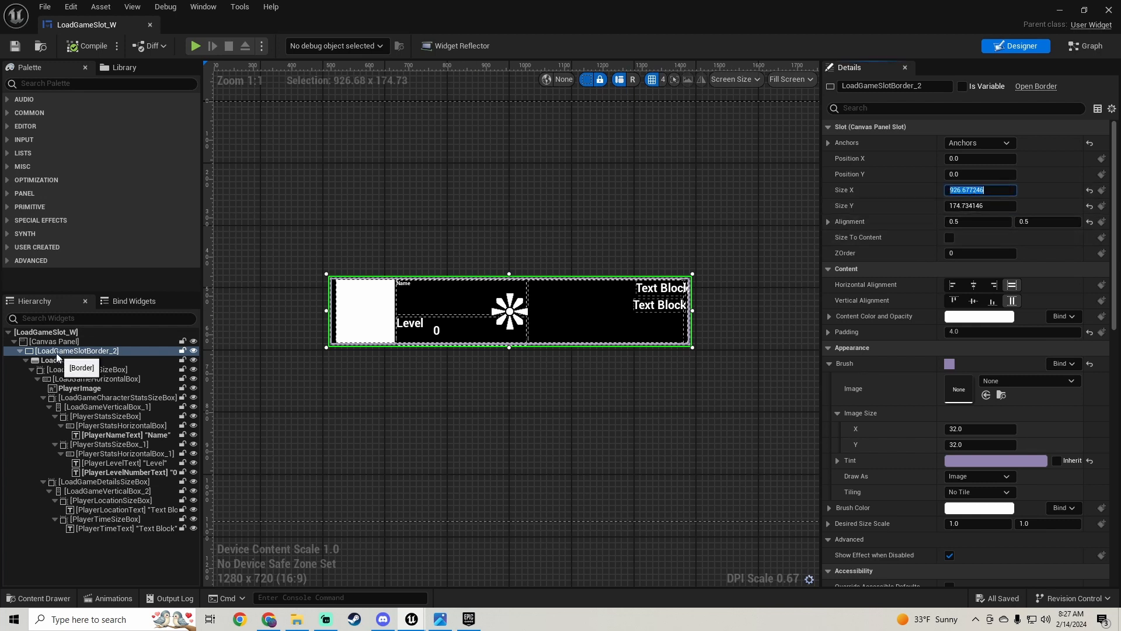
pyautogui.moveTo(404, 622)
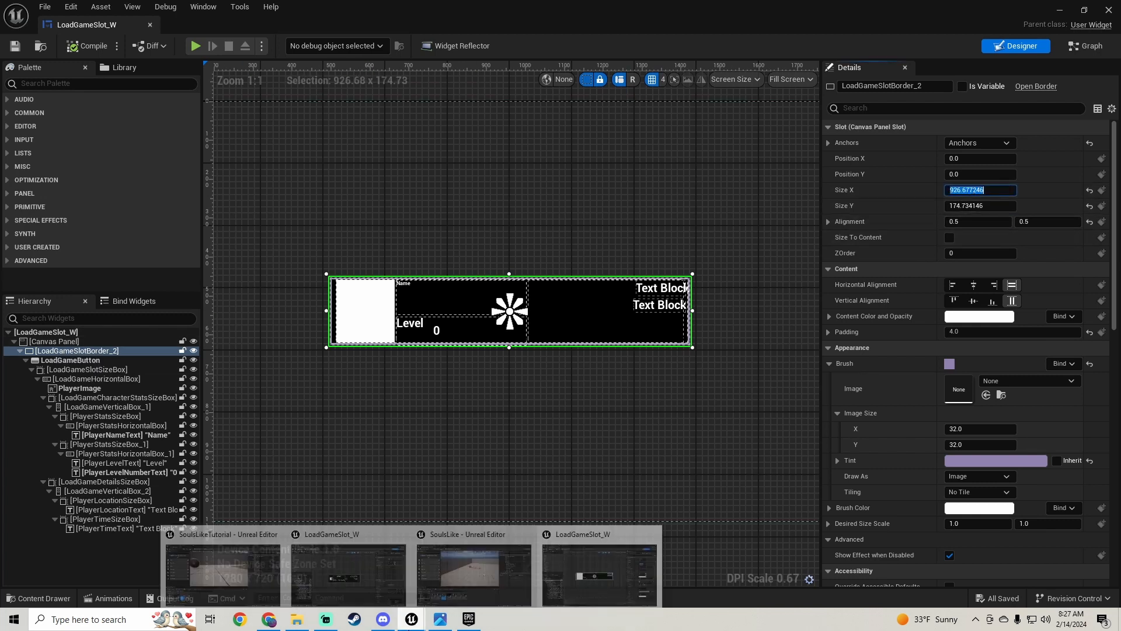
# Set the Position X of LoadGameSlotBorder_1 in the SoulsLikeTutorial project's widget to 926.677246.
pyautogui.click(348, 561)
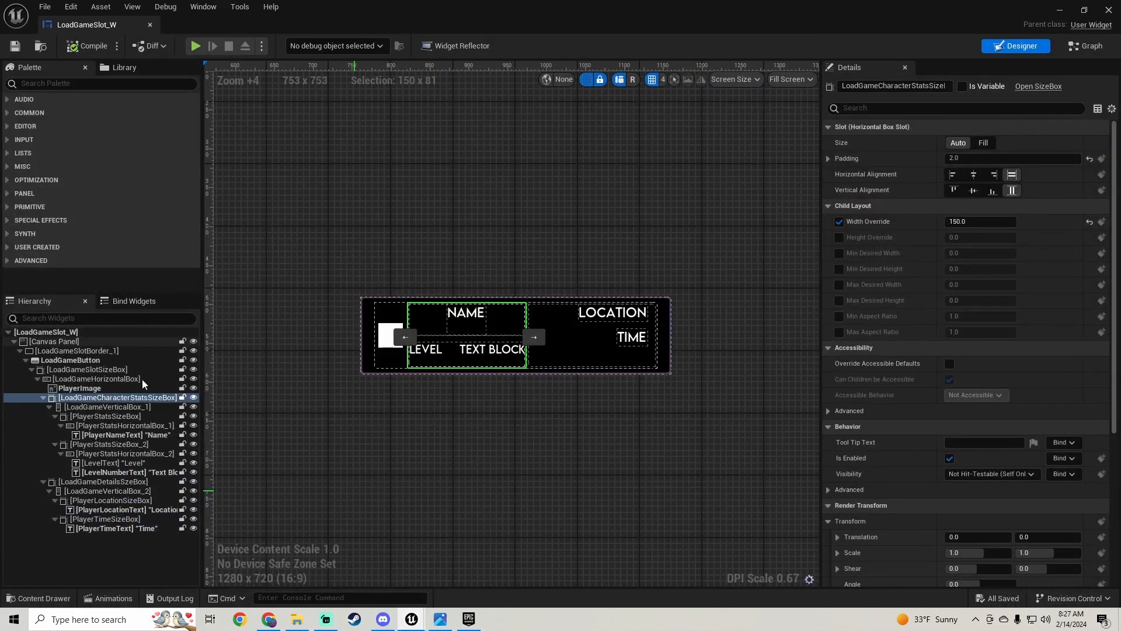
pyautogui.click(74, 352)
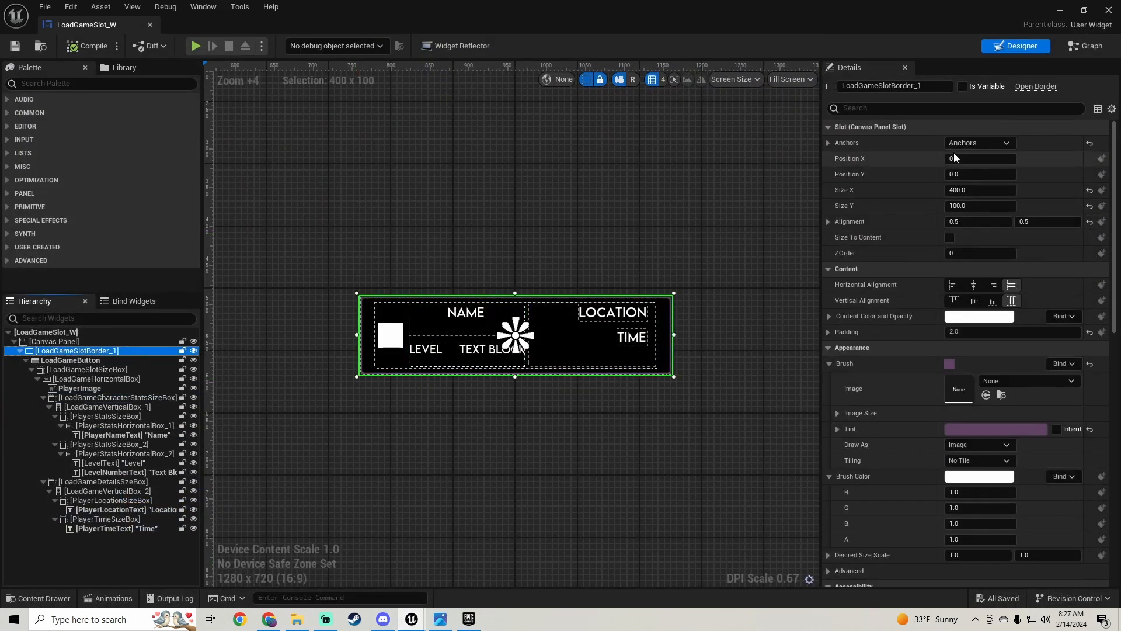
pyautogui.moveTo(960, 159); pyautogui.dragTo(1046, 167)
pyautogui.scroll(7, 537, 322)
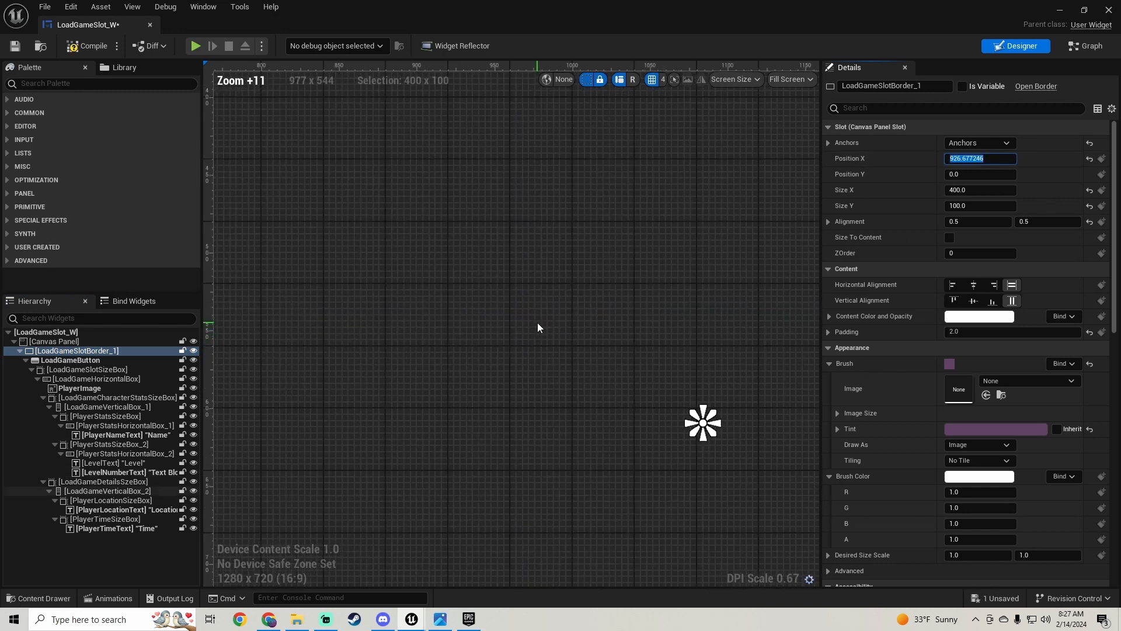
pyautogui.scroll(-6, 537, 322)
pyautogui.scroll(-12, 537, 322)
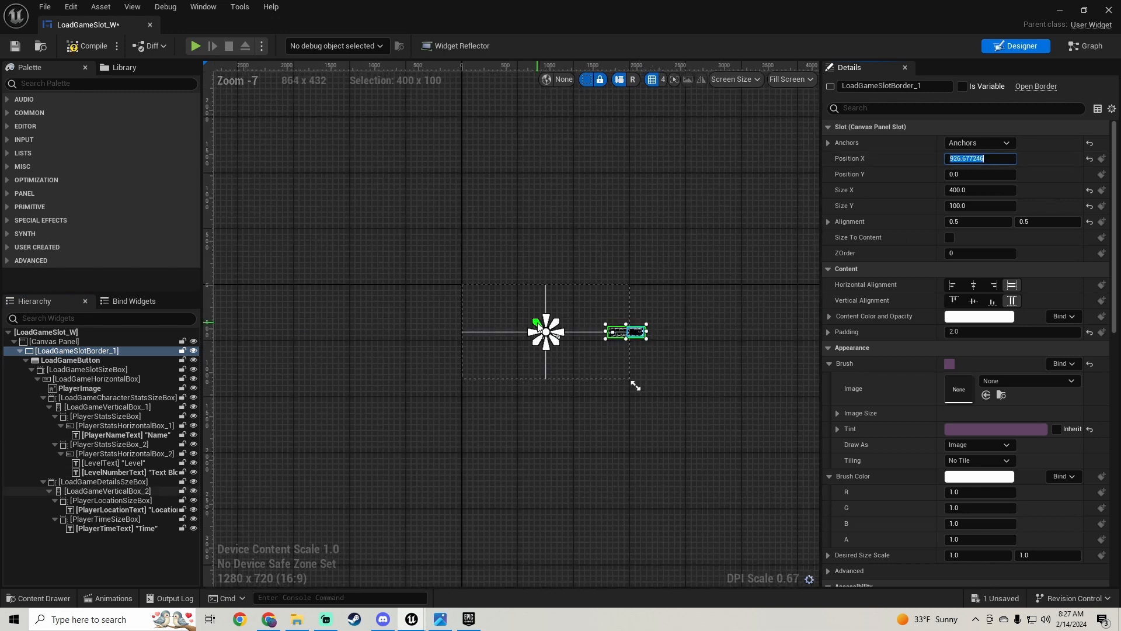
pyautogui.scroll(6, 566, 359)
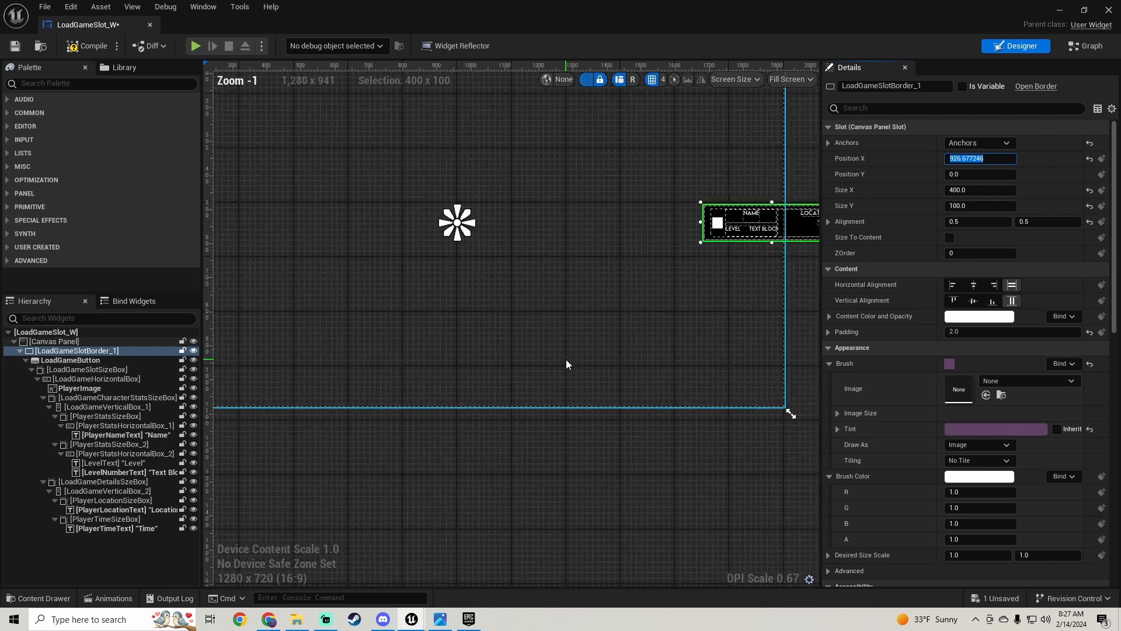
pyautogui.moveTo(573, 303); pyautogui.dragTo(584, 338, button='right')
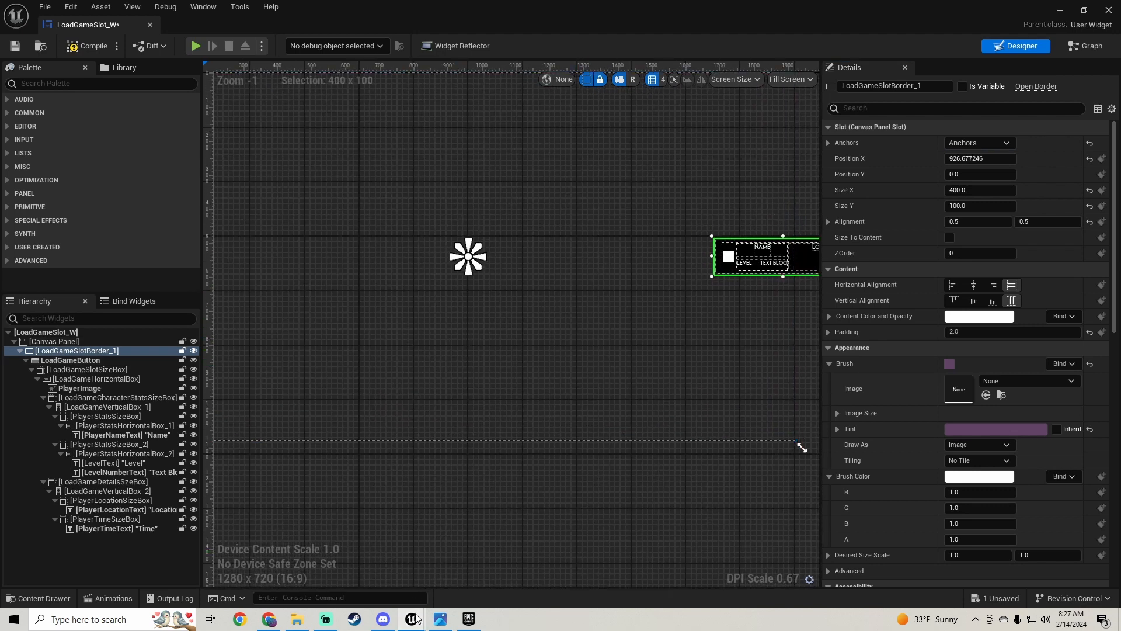
# Copy the Size Y value of LoadGameSlotBorder_2 in the SoulsLike project and return to the tutorial project's LoadGameSlot_W.
pyautogui.moveTo(412, 618)
pyautogui.click(604, 556)
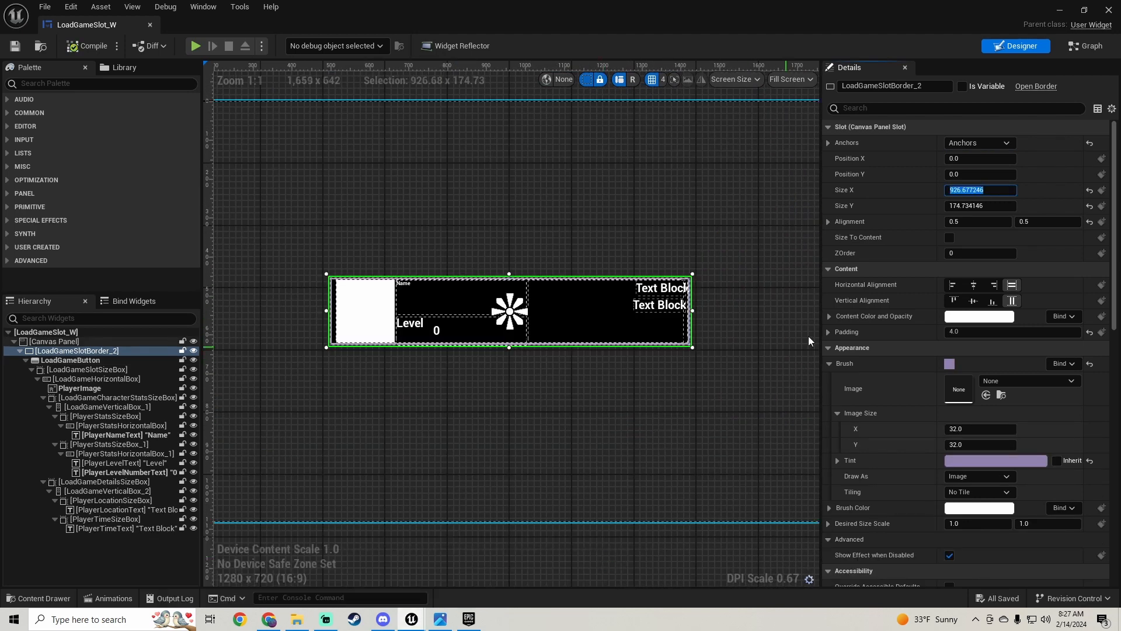
pyautogui.click(969, 206)
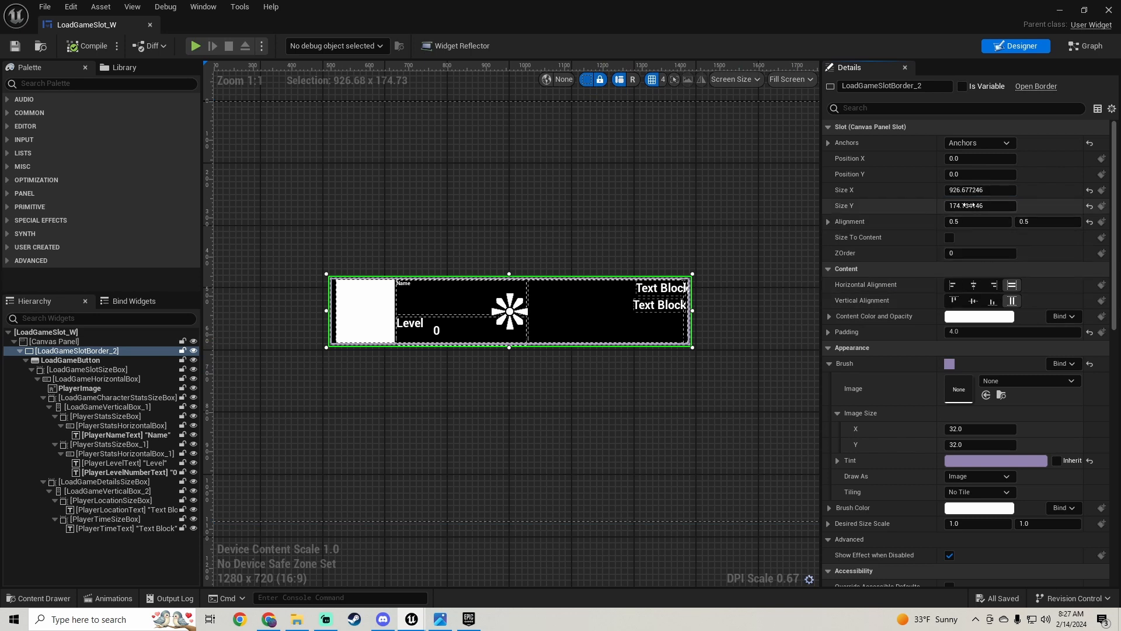
pyautogui.click(967, 206)
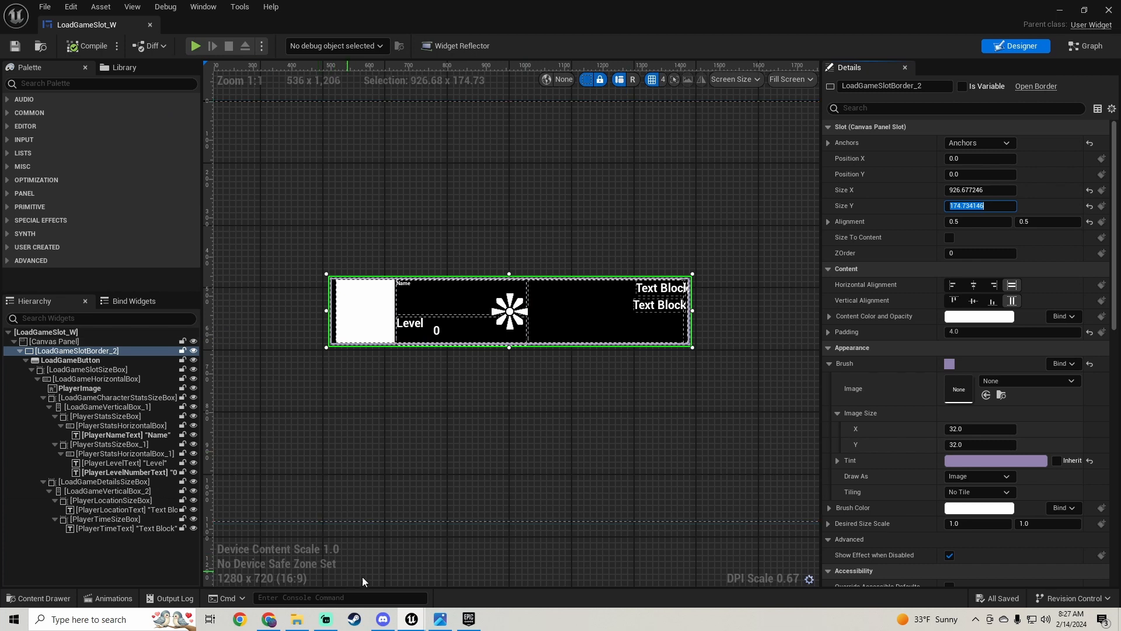
pyautogui.moveTo(413, 620)
pyautogui.click(380, 572)
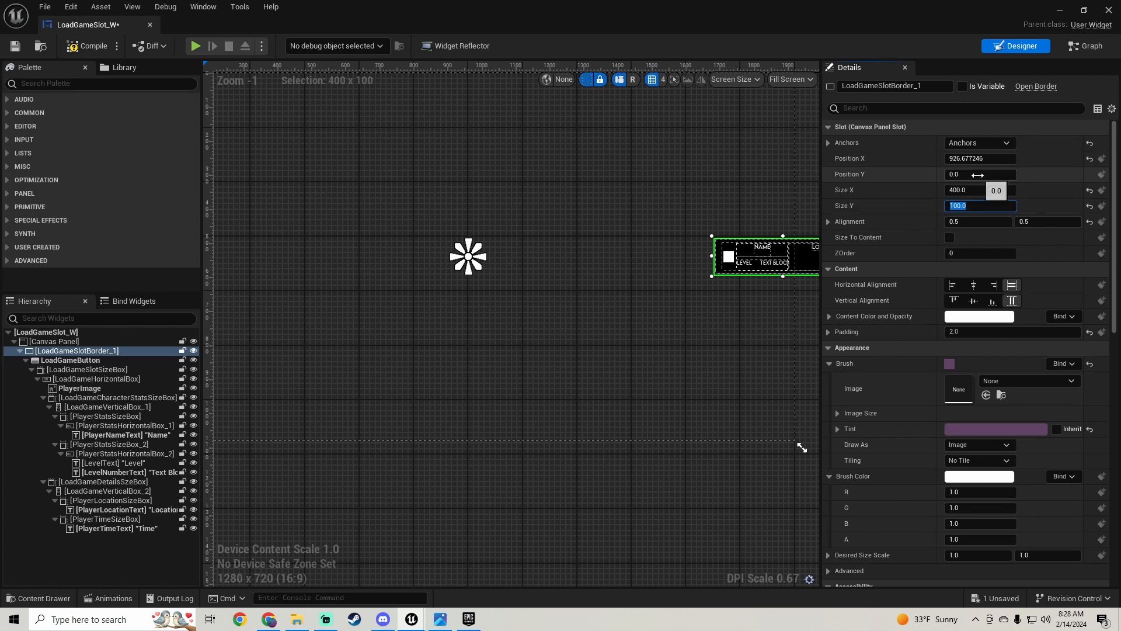
# Restore LoadGameSlotBorder_1's Position X to 0.0 and set its Size X to 926.677246, copied from the SoulsLike project's border.
pyautogui.moveTo(411, 619)
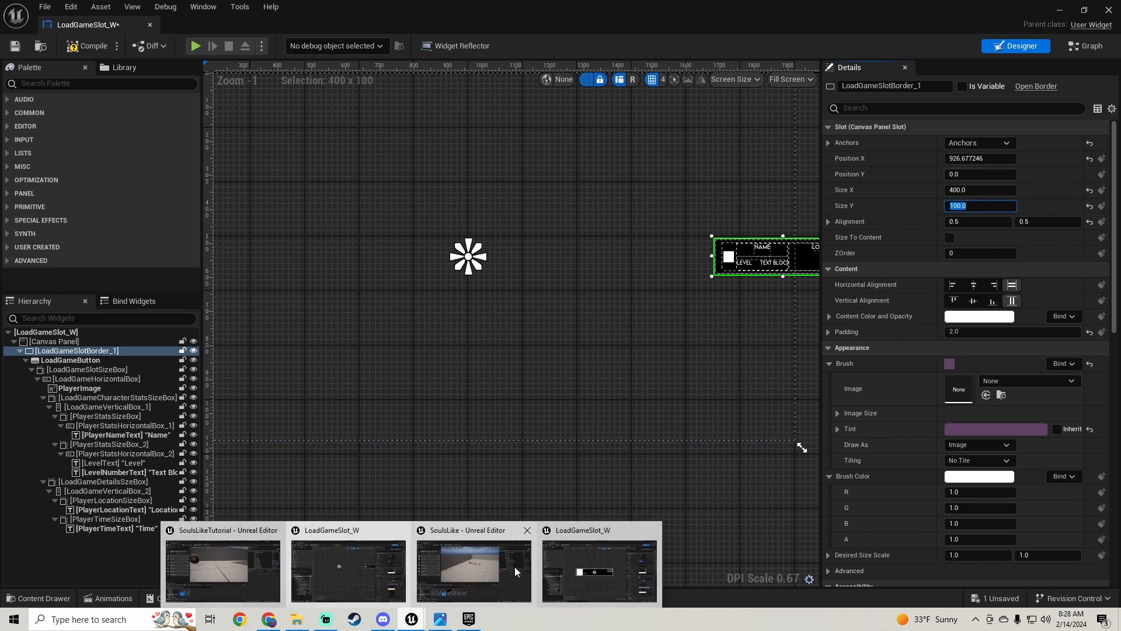
pyautogui.click(578, 560)
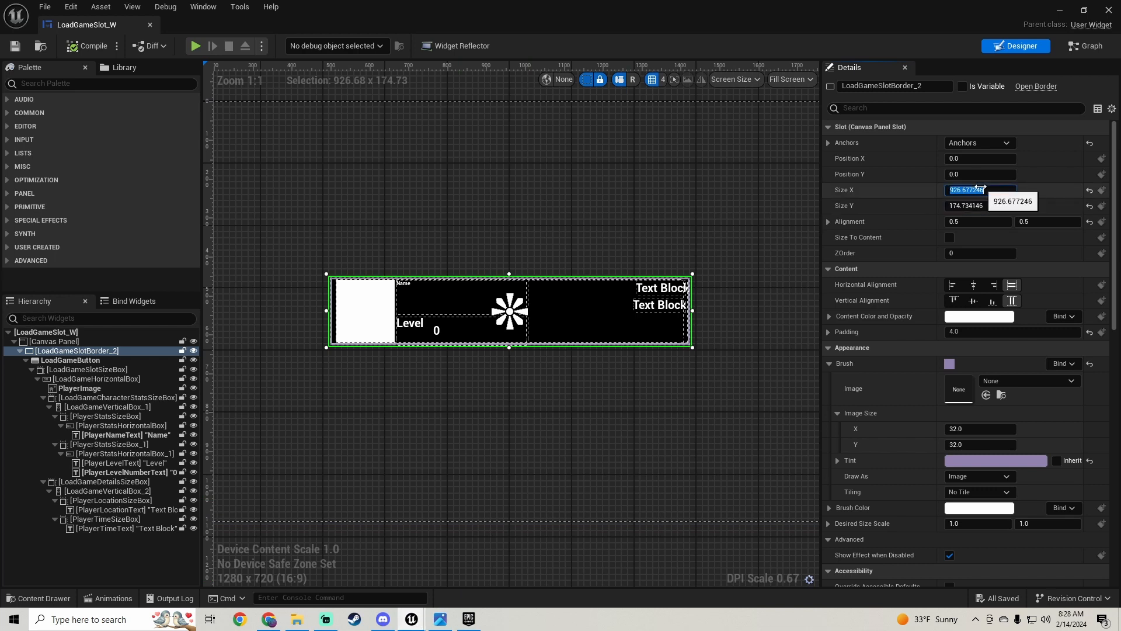
pyautogui.moveTo(412, 619)
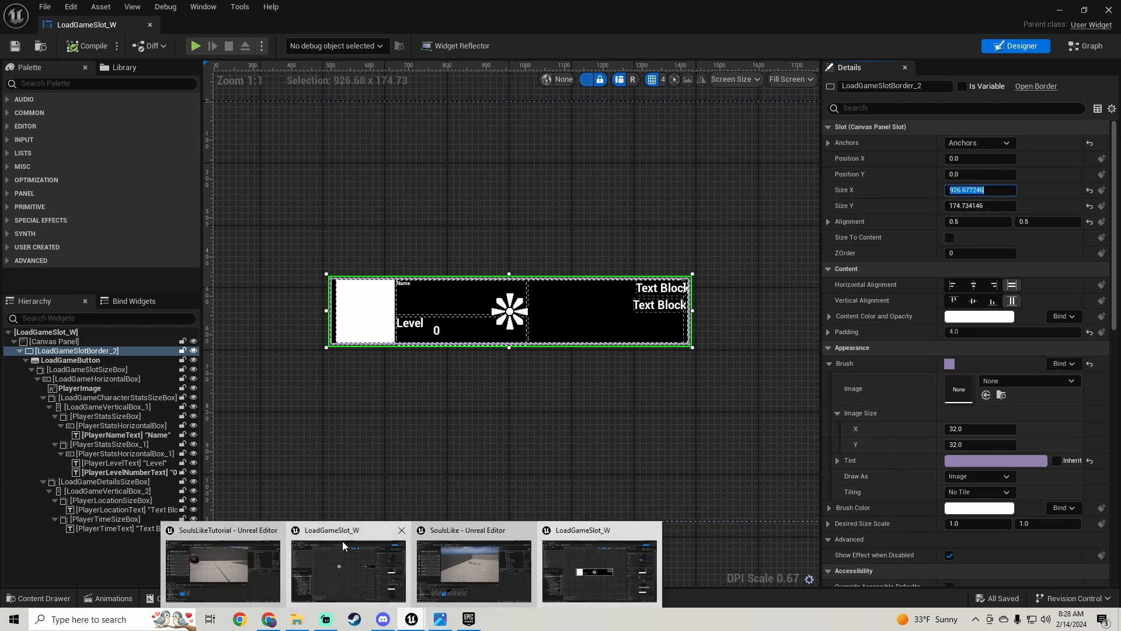
pyautogui.click(342, 540)
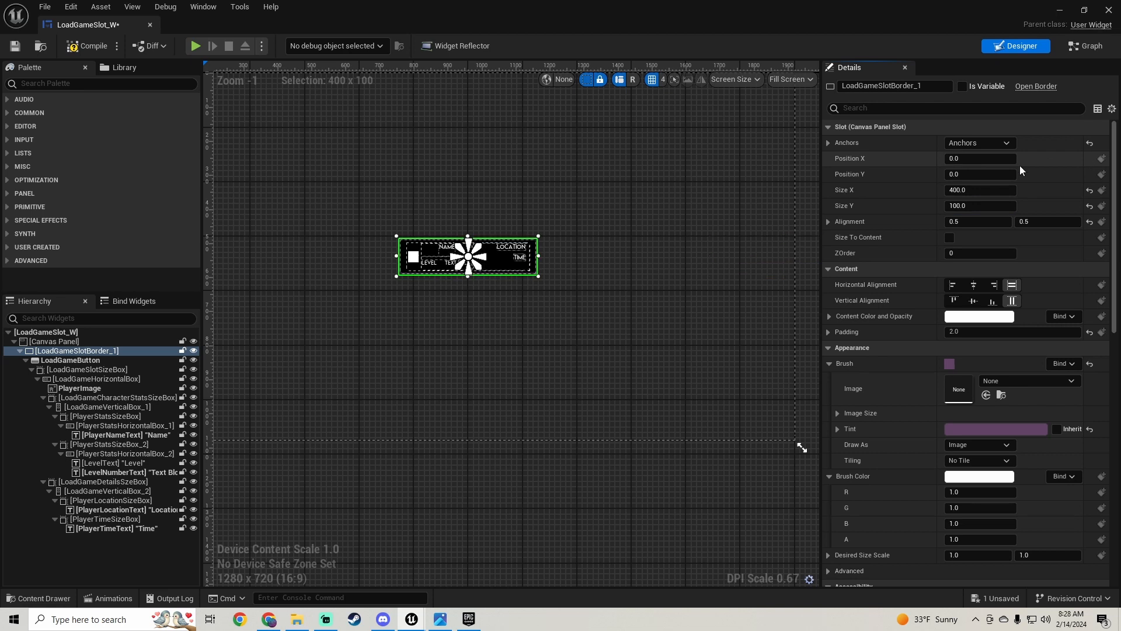
pyautogui.moveTo(974, 194); pyautogui.dragTo(1028, 194)
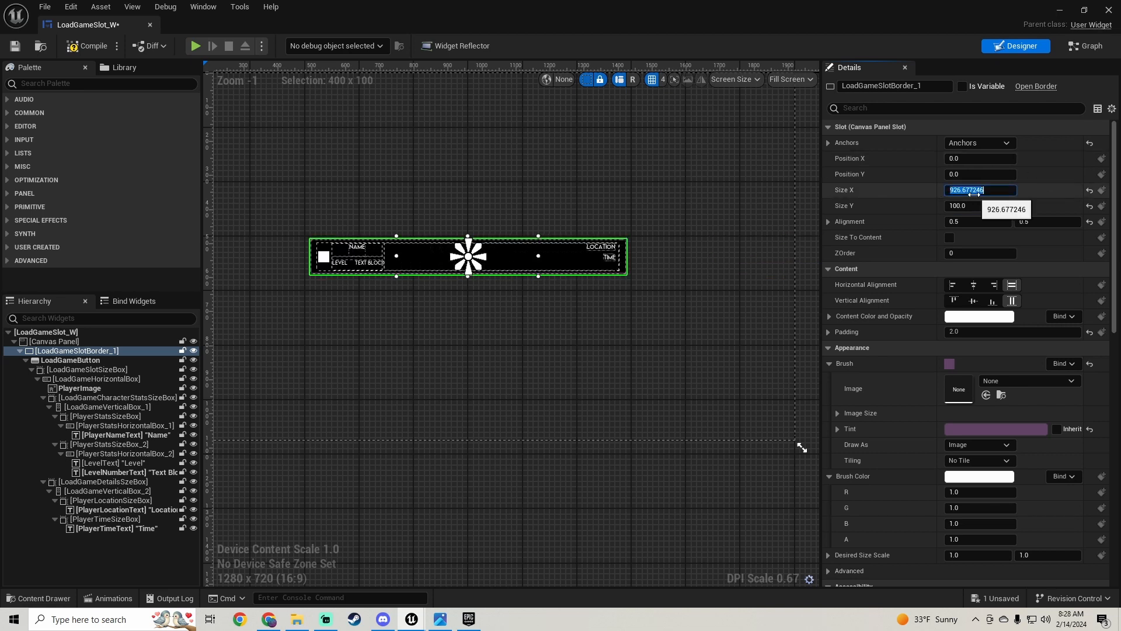
pyautogui.moveTo(413, 284); pyautogui.dragTo(492, 329, button='right')
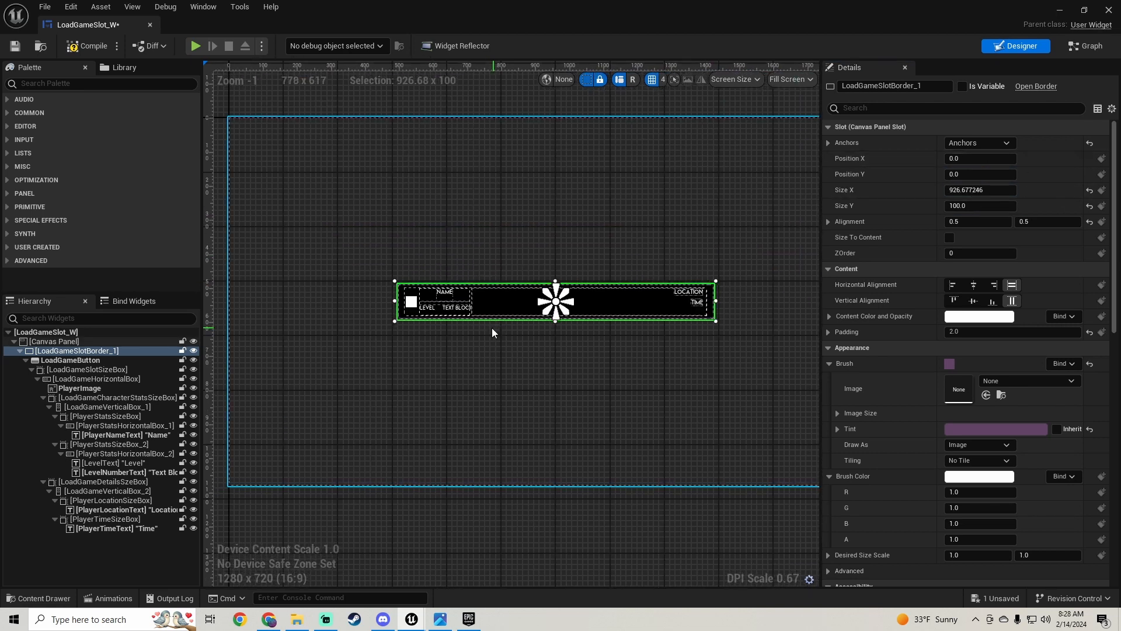
# Set LoadGameSlotBorder_1's Size Y to 174.734146, copied from LoadGameSlotBorder_2 in the SoulsLike project.
pyautogui.moveTo(411, 618)
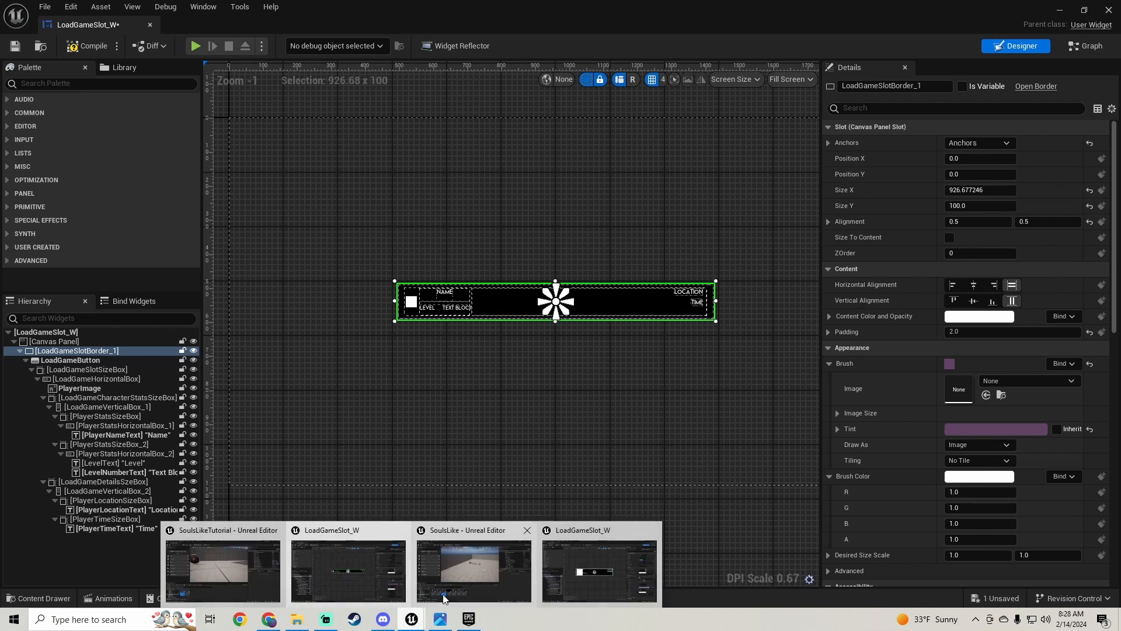
pyautogui.click(614, 569)
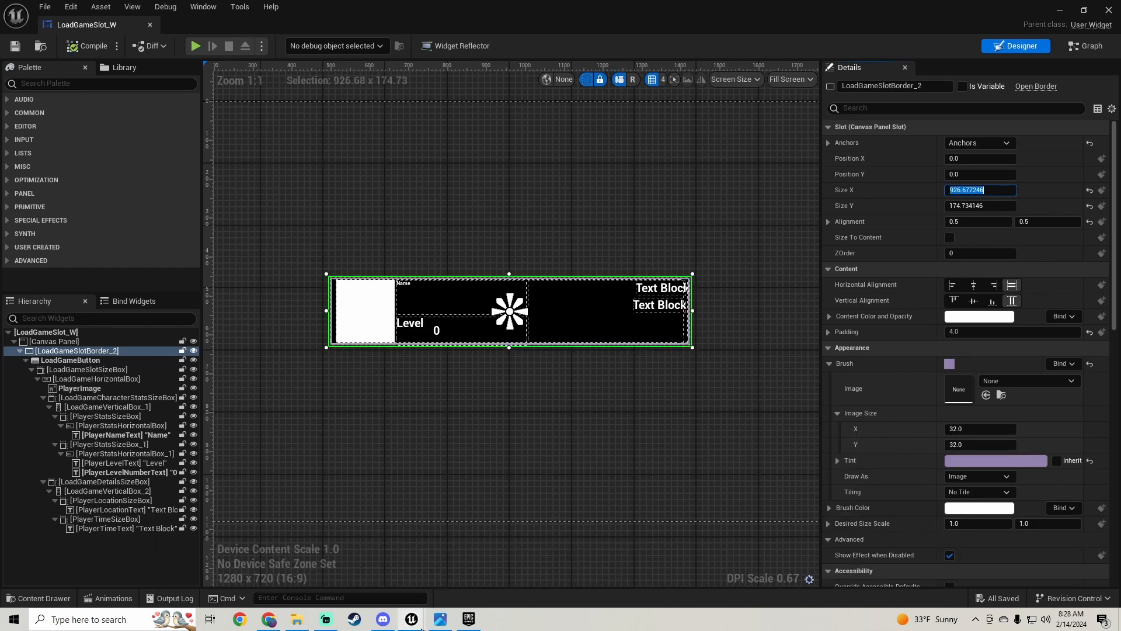
pyautogui.moveTo(421, 628)
pyautogui.click(349, 558)
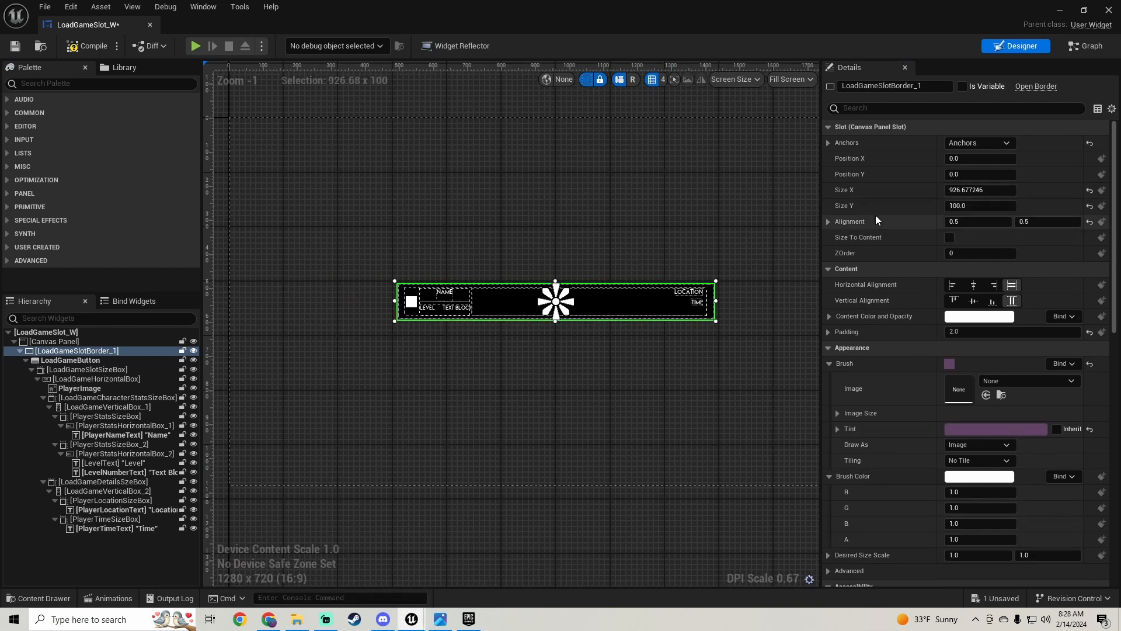
pyautogui.moveTo(412, 620)
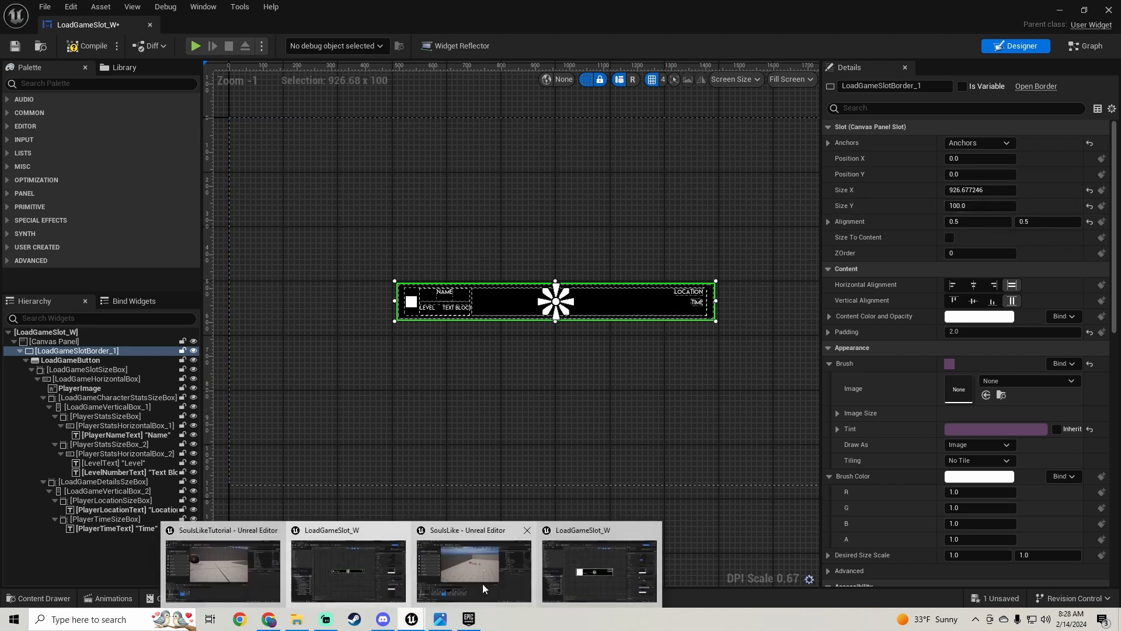
pyautogui.click(594, 540)
pyautogui.click(969, 207)
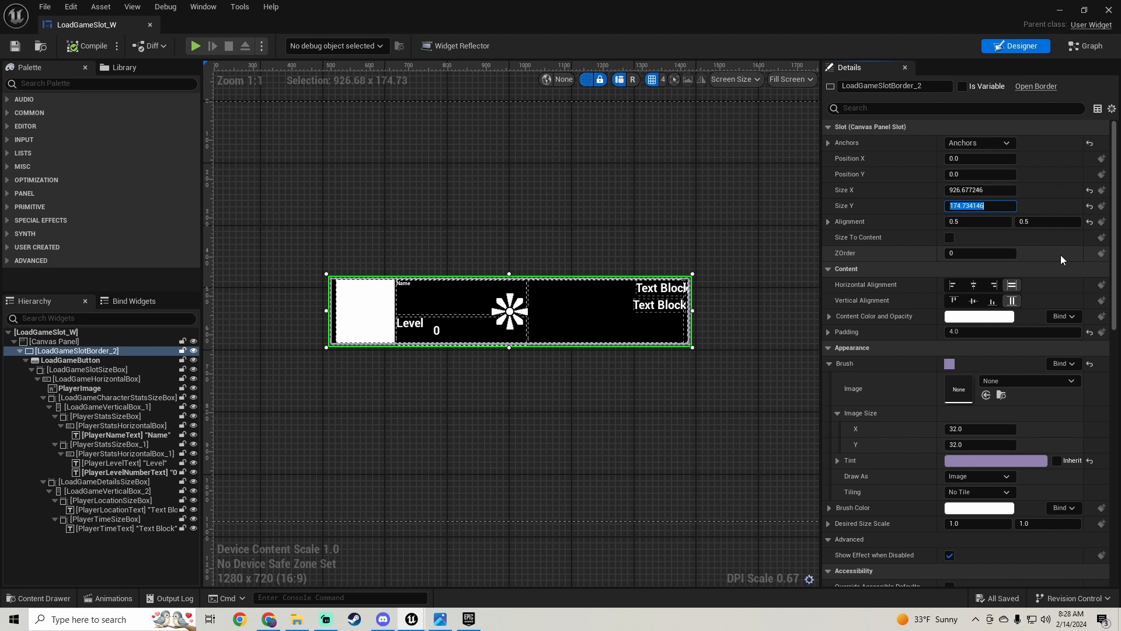
pyautogui.moveTo(412, 616)
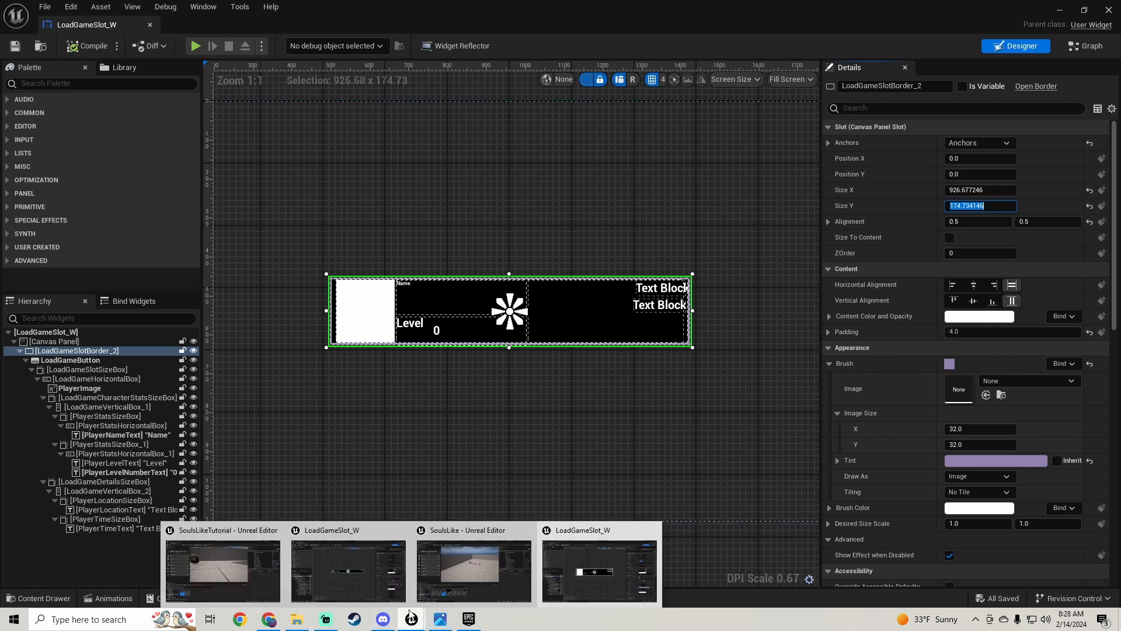
pyautogui.click(321, 561)
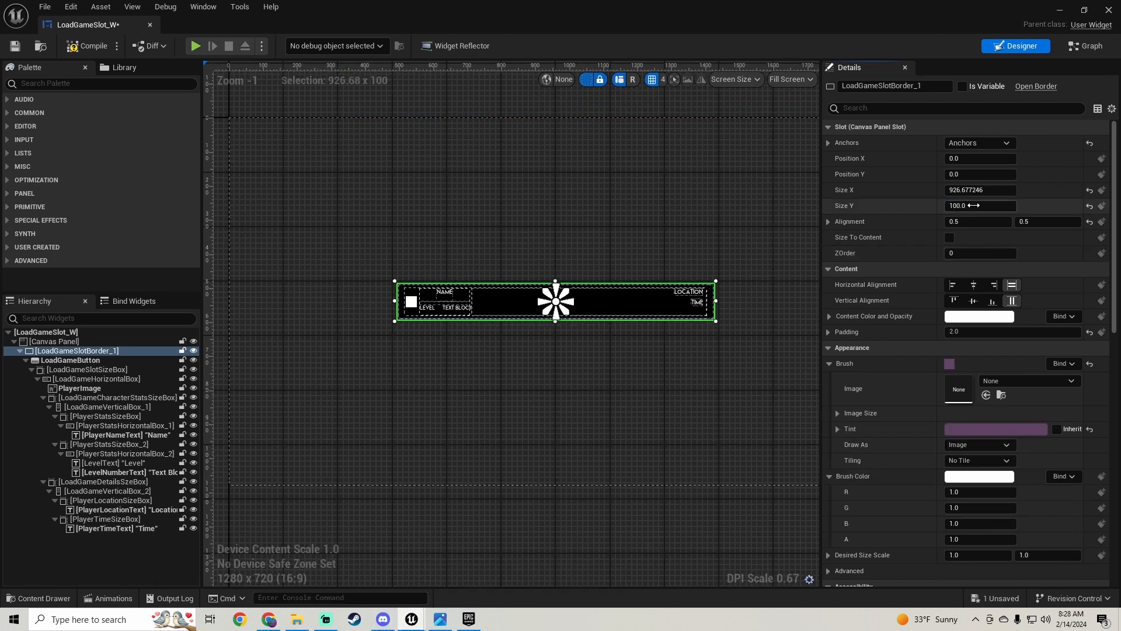
pyautogui.press('Return')
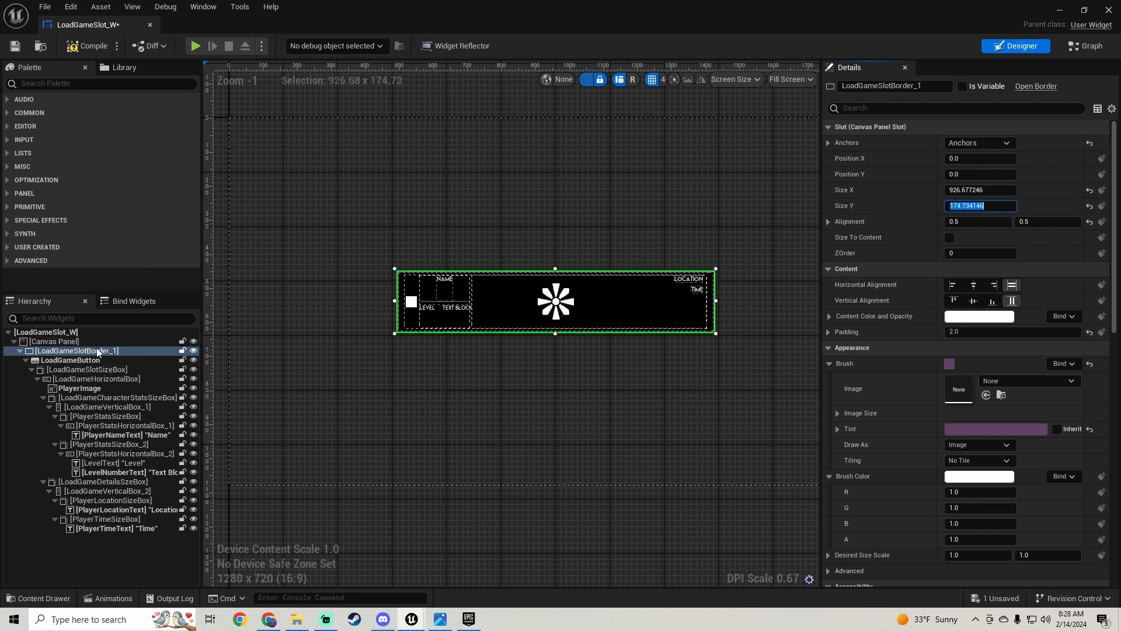
pyautogui.scroll(-1, 509, 270)
pyautogui.moveTo(555, 301); pyautogui.dragTo(454, 318)
pyautogui.scroll(-4, 479, 292)
pyautogui.hotkey('ctrl', 'z')
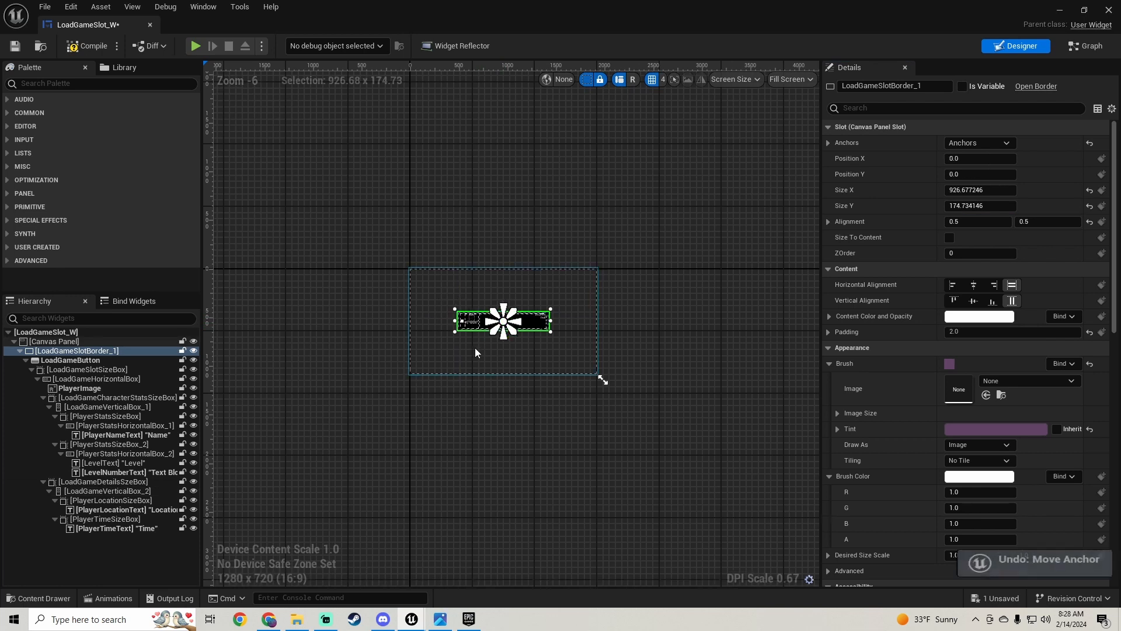
pyautogui.scroll(3, 480, 345)
pyautogui.scroll(2, 484, 342)
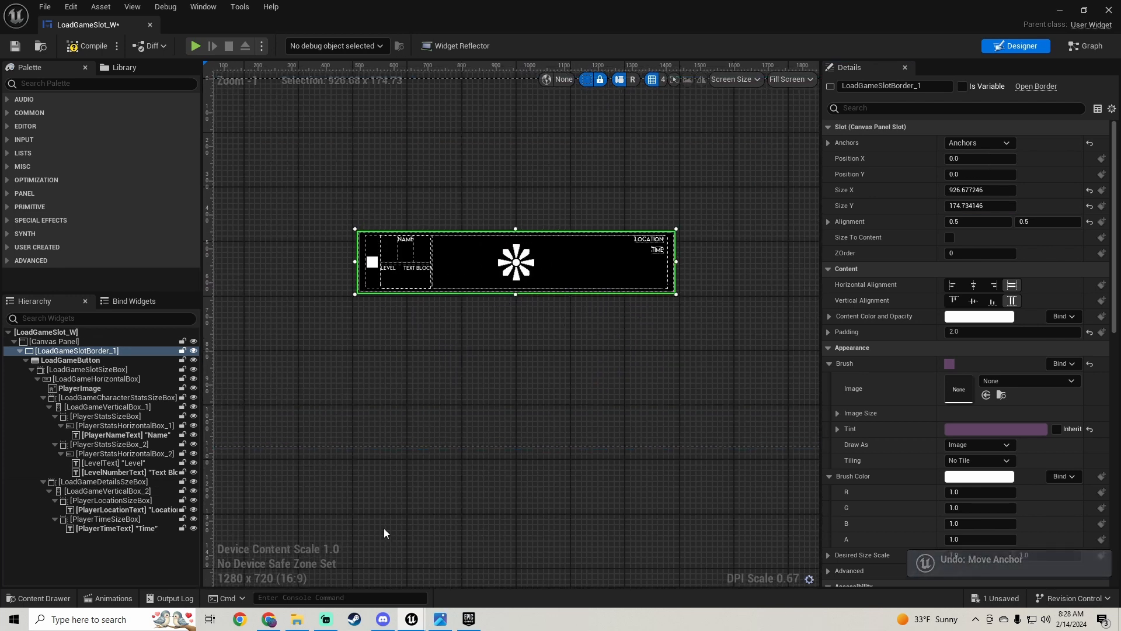
# Save the LoadGameSlot_W widget and reselect LoadGameSlotBorder_1 in the hierarchy.
pyautogui.click(15, 46)
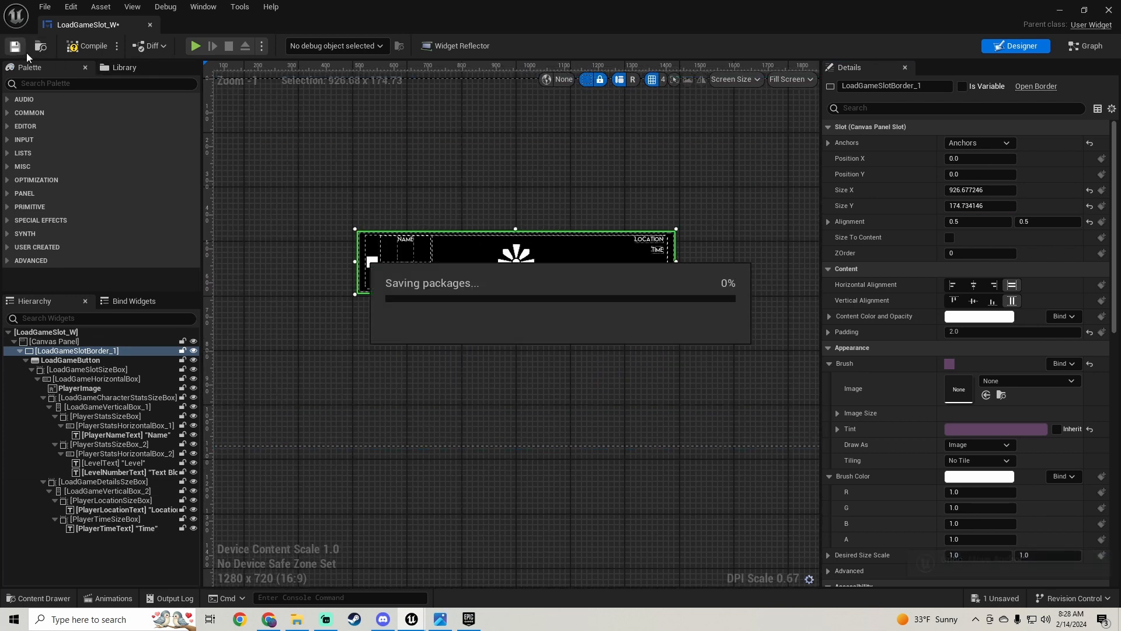
pyautogui.click(90, 369)
pyautogui.click(93, 360)
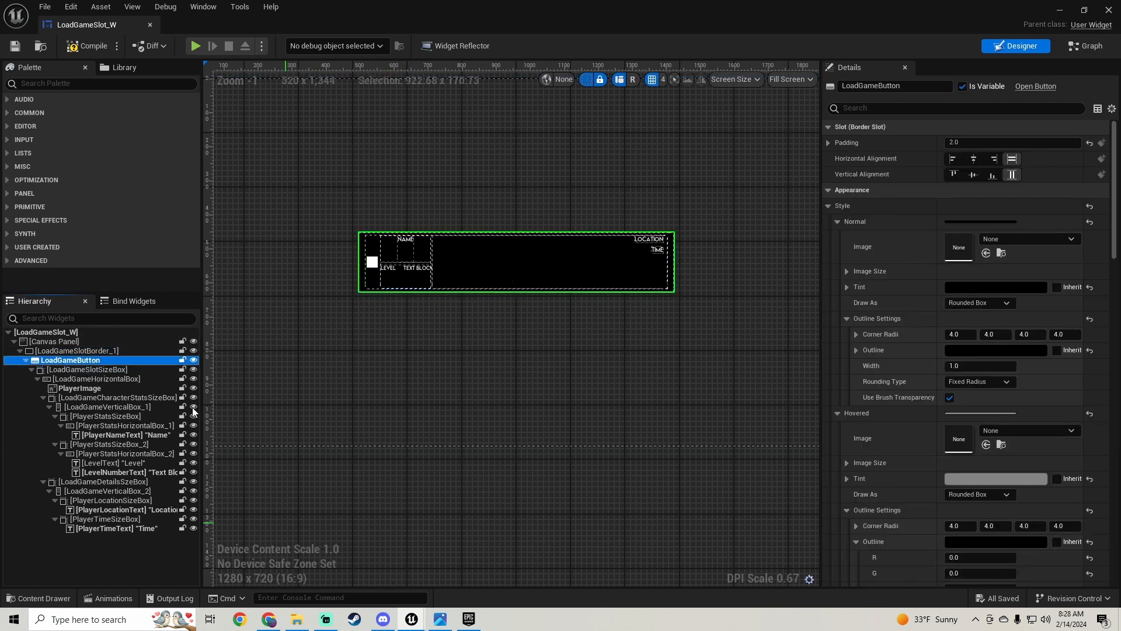
pyautogui.click(98, 352)
# Compare the slot and appearance settings of LoadGameSlotBorder_2 in the SoulsLike project with LoadGameSlotBorder_1 in the tutorial project.
pyautogui.click(417, 616)
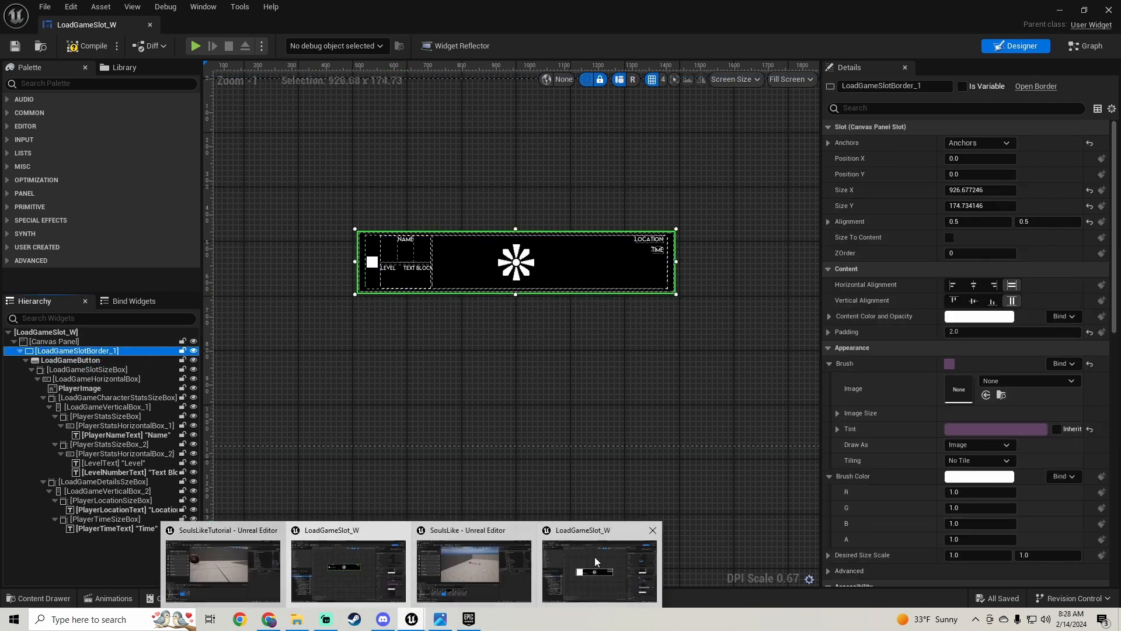
pyautogui.click(594, 557)
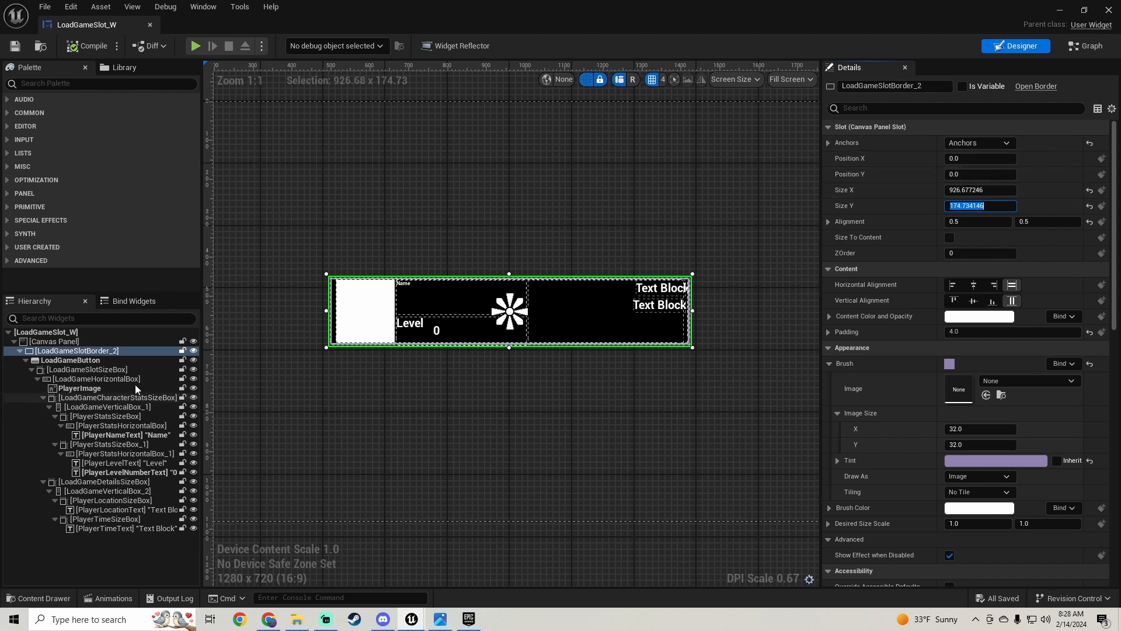
pyautogui.scroll(-2, 898, 199)
pyautogui.scroll(2, 898, 200)
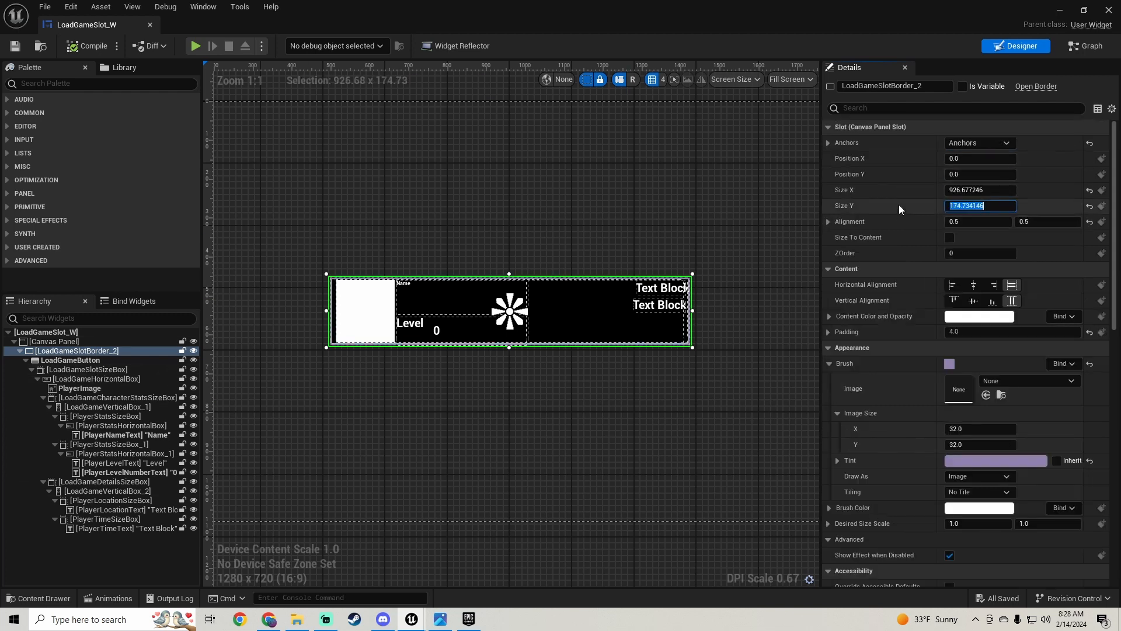
pyautogui.click(891, 144)
pyautogui.moveTo(410, 623)
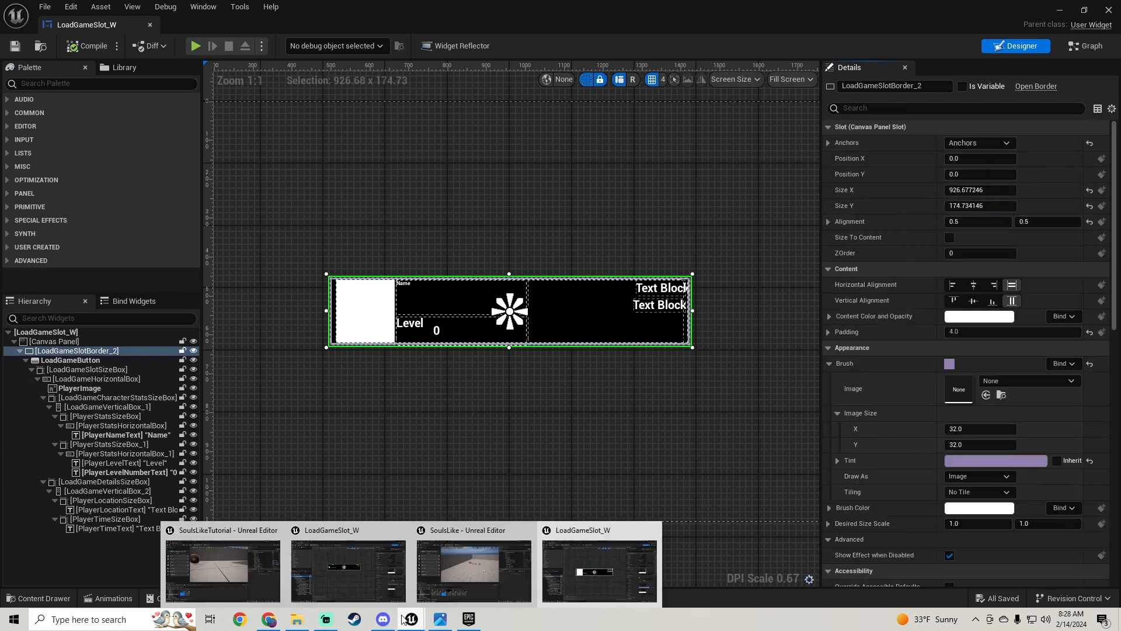
pyautogui.click(311, 569)
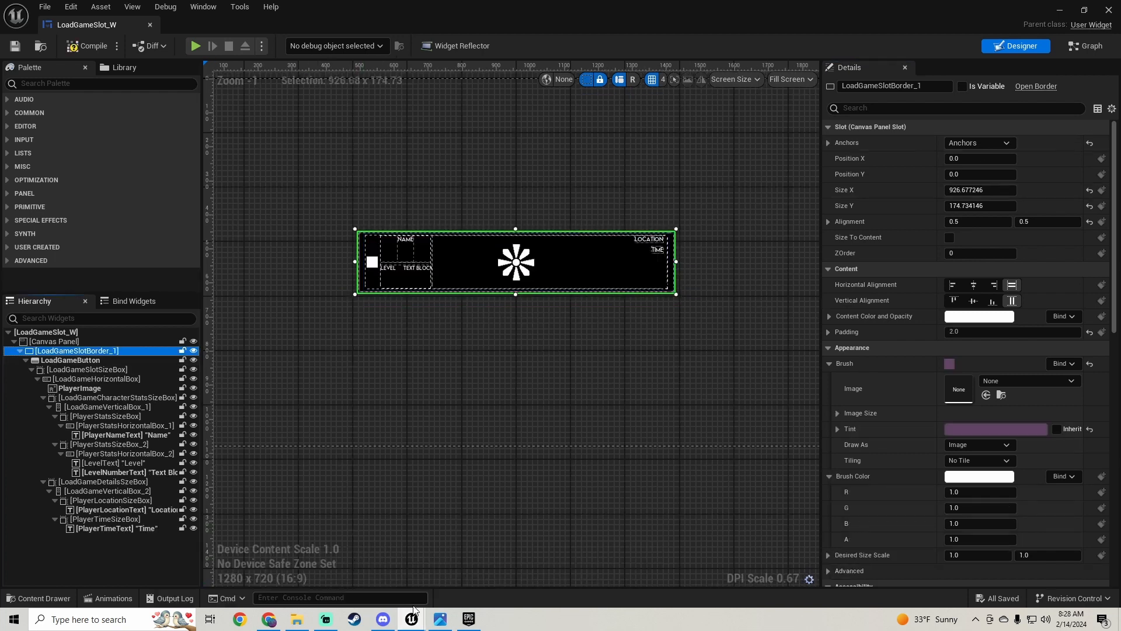
pyautogui.moveTo(412, 619)
pyautogui.click(587, 562)
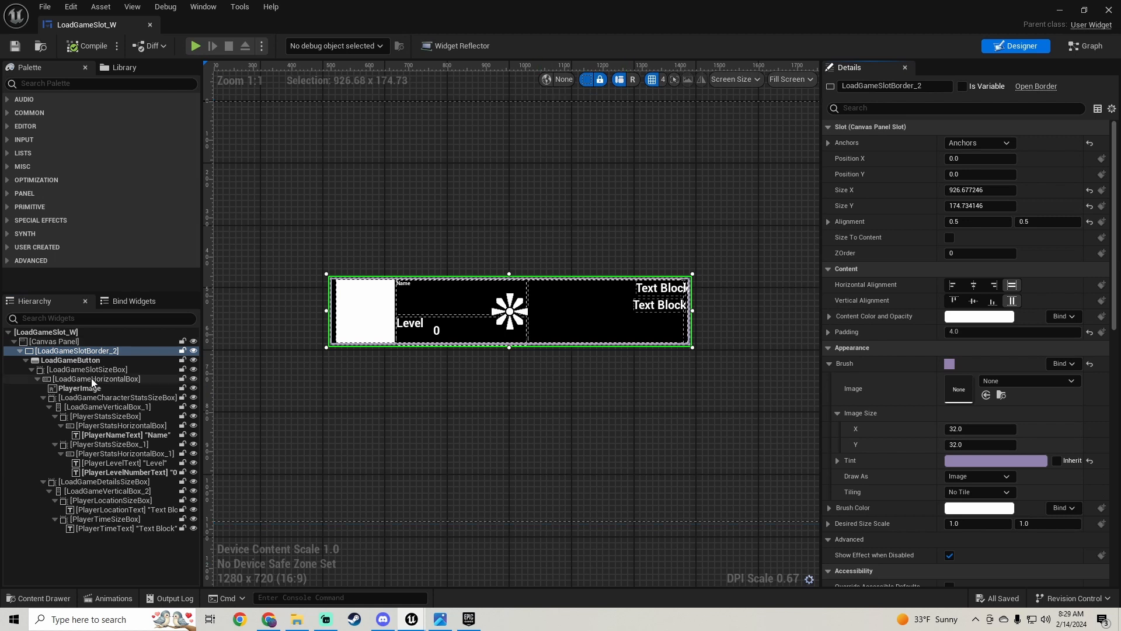
pyautogui.moveTo(416, 627)
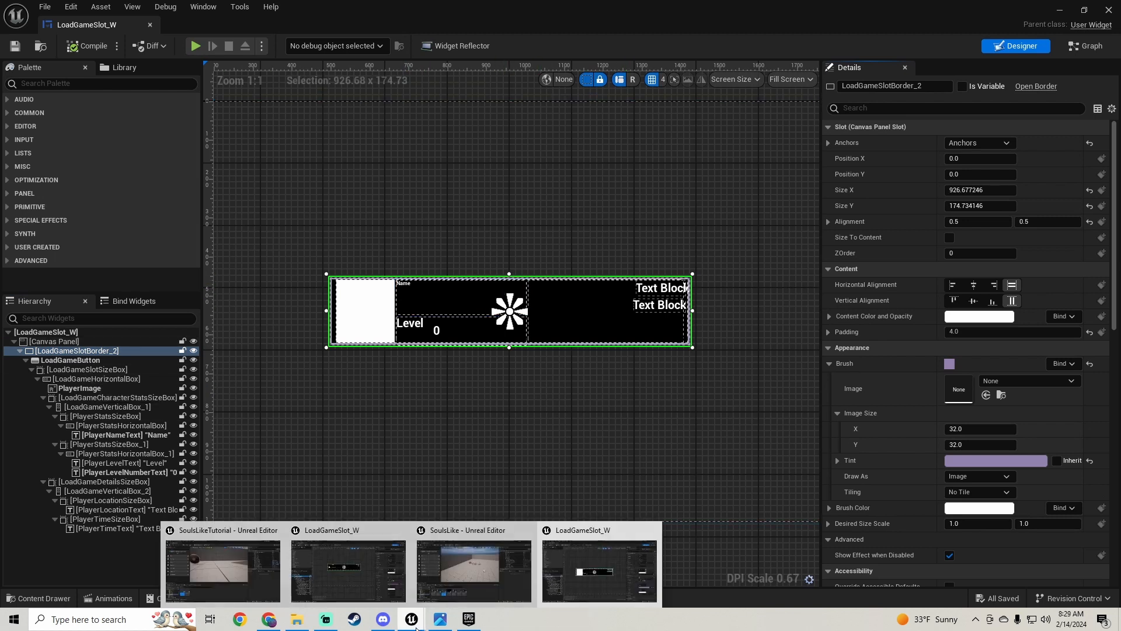
pyautogui.click(357, 562)
# Set LoadGameButton's slot padding to 4.0 in the tutorial project, matching the same button in the SoulsLike project.
pyautogui.click(97, 359)
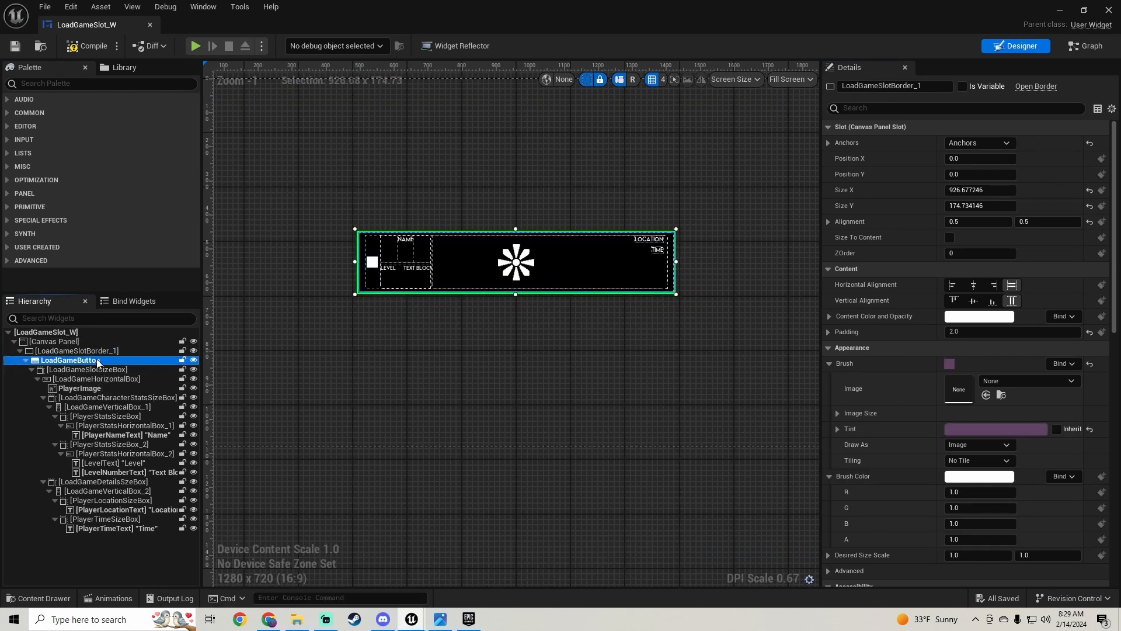
pyautogui.moveTo(411, 619)
pyautogui.click(590, 556)
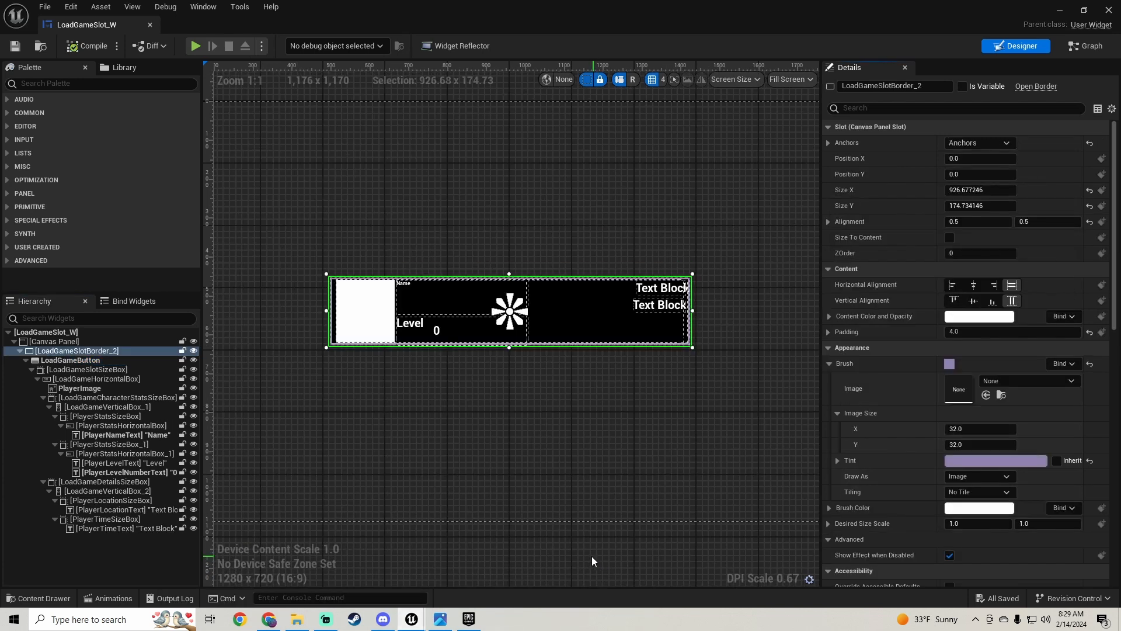
pyautogui.click(87, 361)
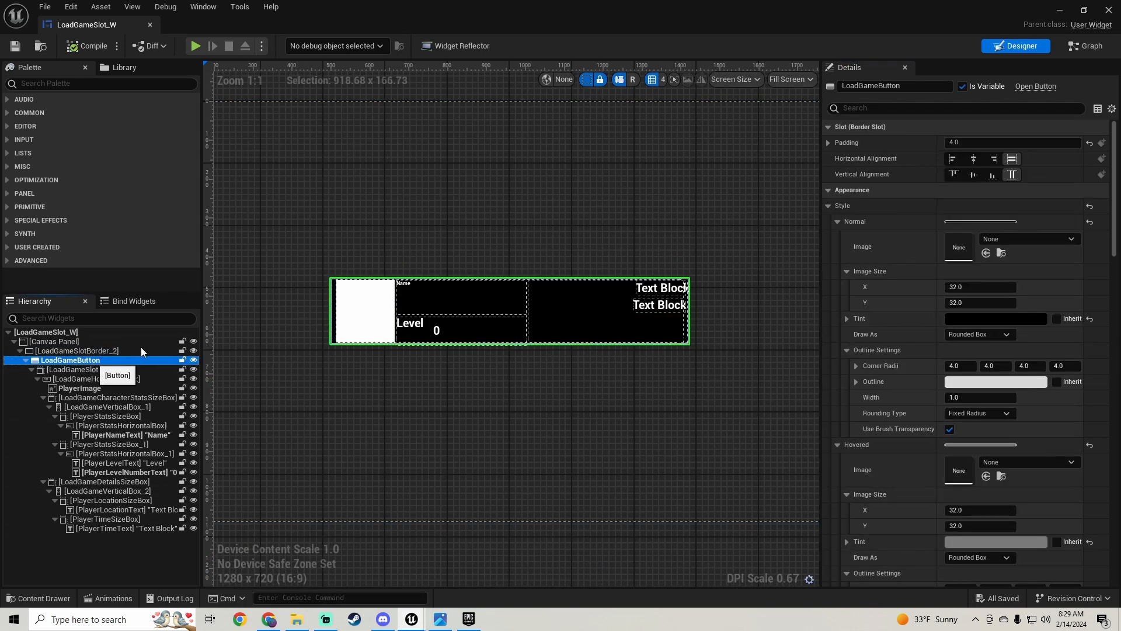
pyautogui.moveTo(411, 619)
pyautogui.click(361, 564)
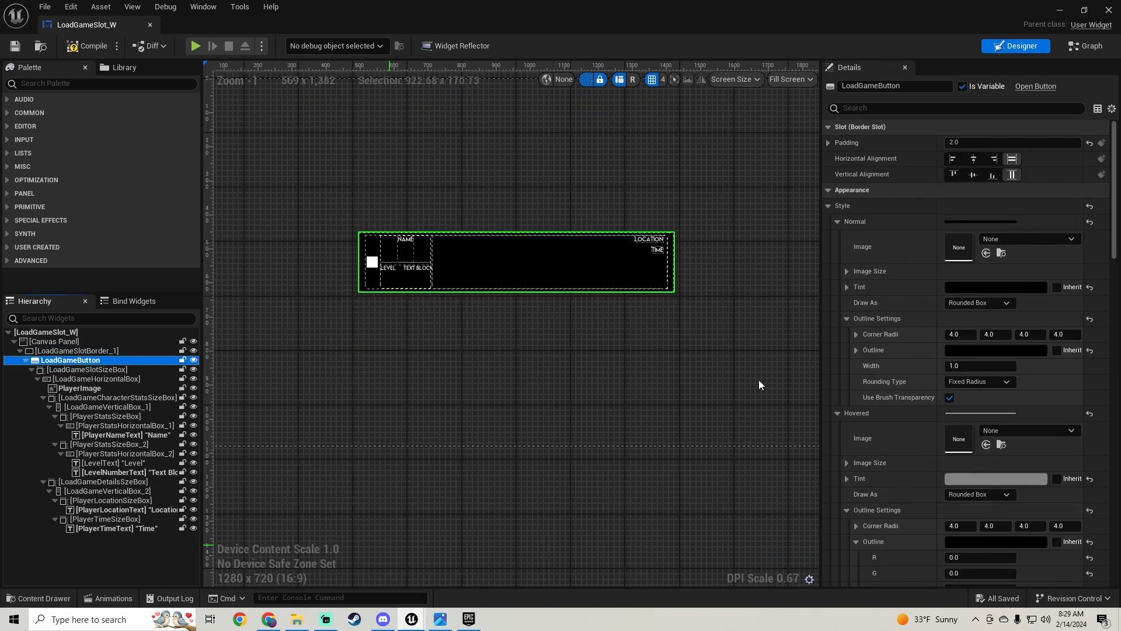
pyautogui.click(992, 143)
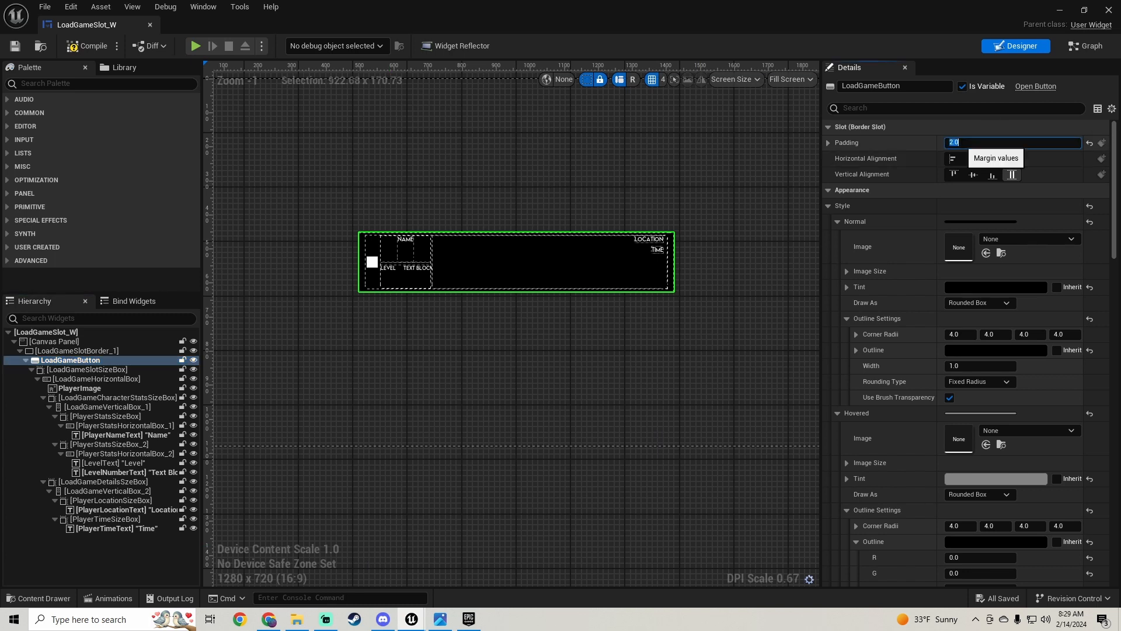
pyautogui.write('4')
pyautogui.press('Return')
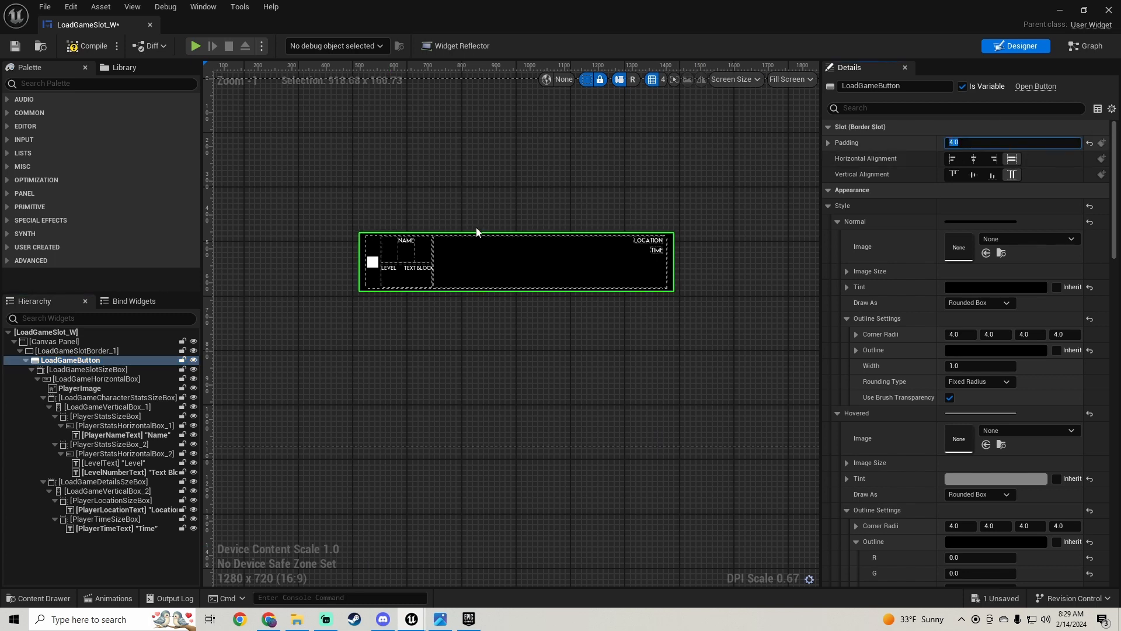
# Set the tutorial LoadGameSlotSizeBox's Height Override to 10.0 to match the SoulsLike project's size box, and save the widget.
pyautogui.scroll(1, 413, 256)
pyautogui.moveTo(379, 340); pyautogui.dragTo(393, 351, button='right')
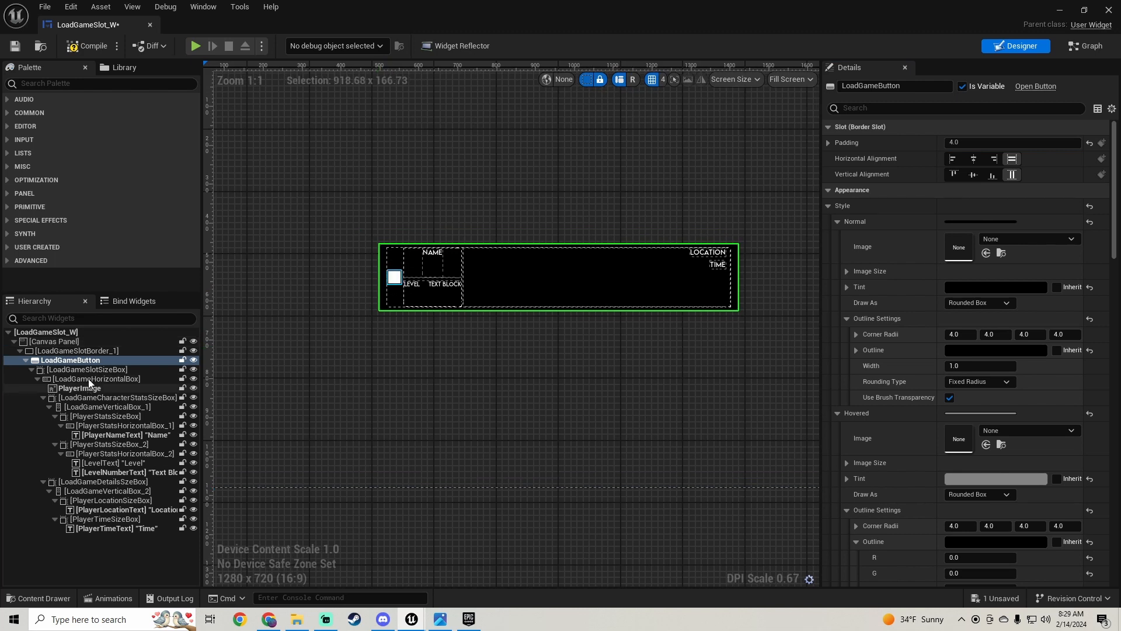
pyautogui.click(89, 370)
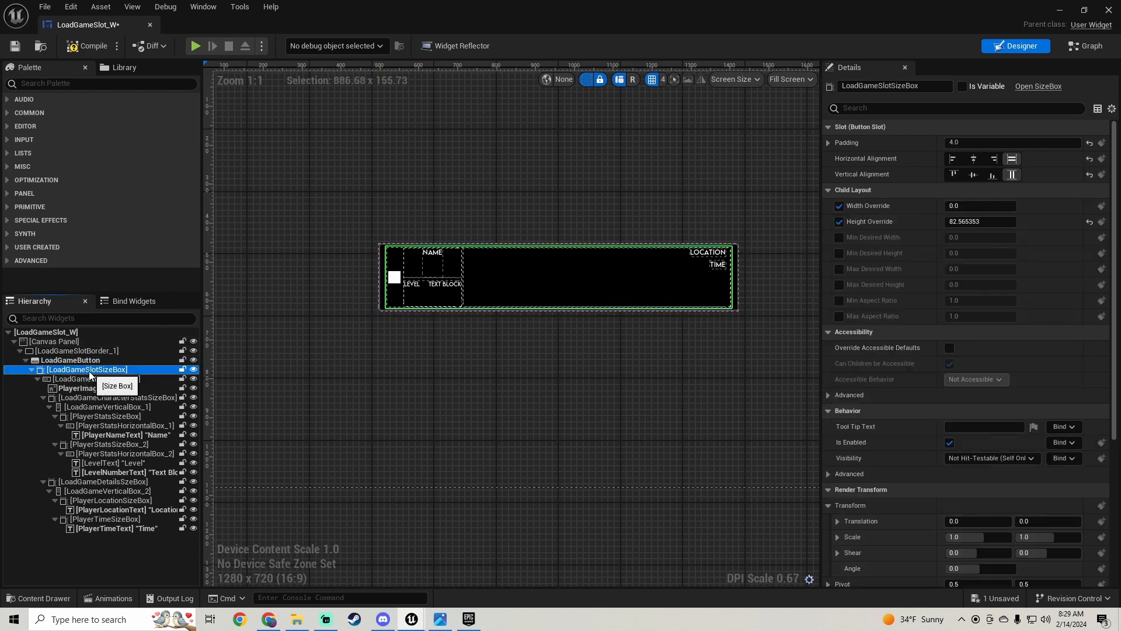
pyautogui.moveTo(412, 618)
pyautogui.click(538, 560)
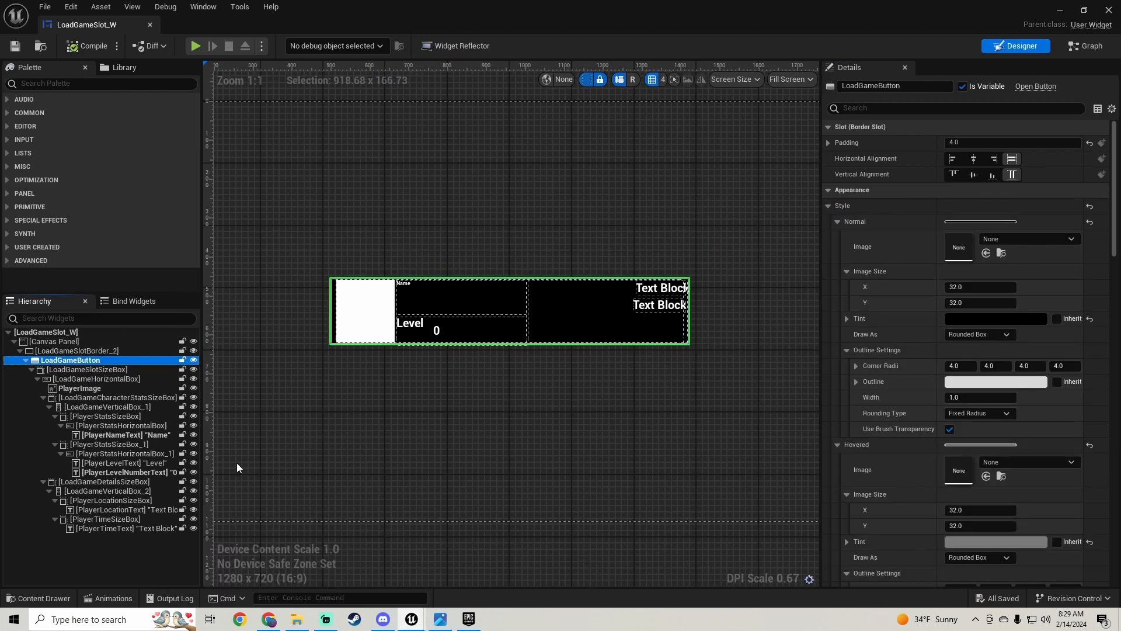
pyautogui.click(75, 369)
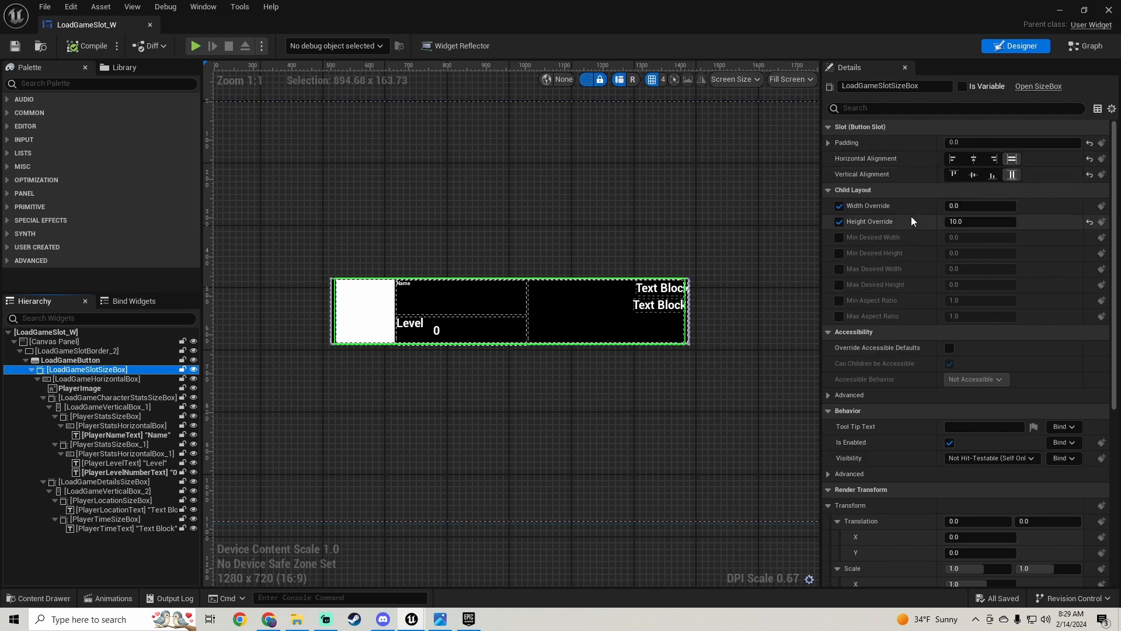
pyautogui.moveTo(411, 619)
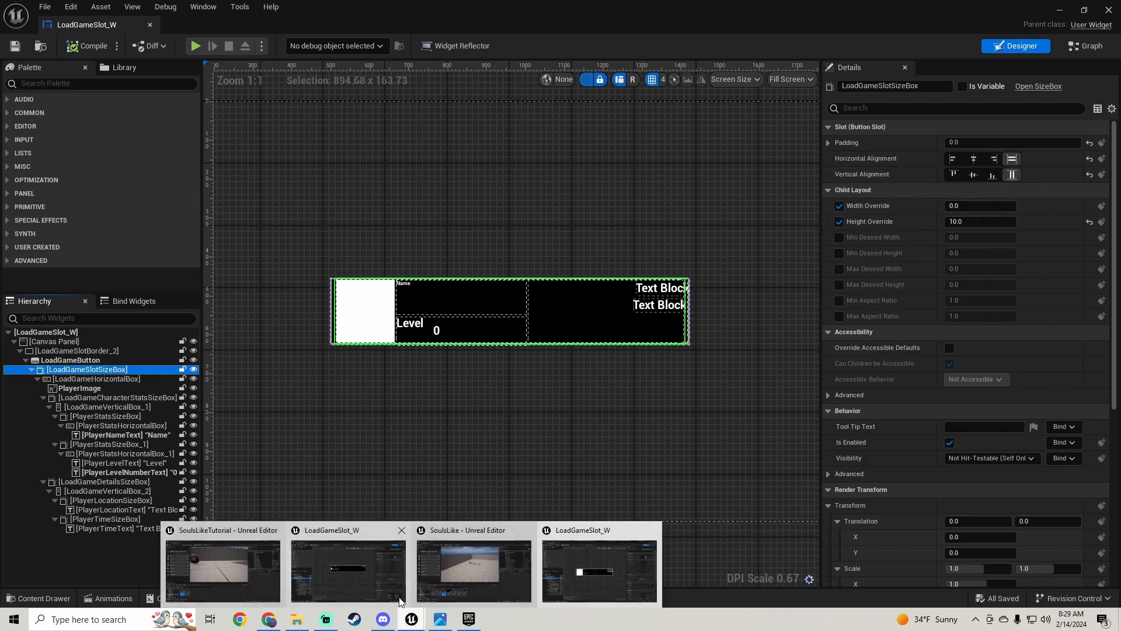
pyautogui.click(392, 540)
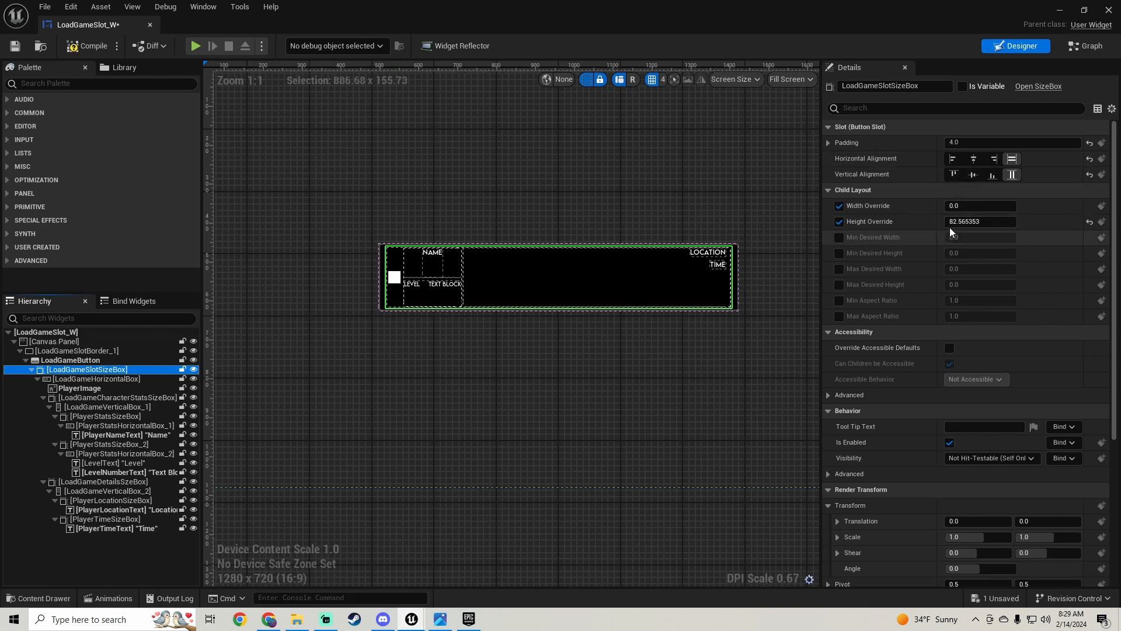
pyautogui.click(15, 46)
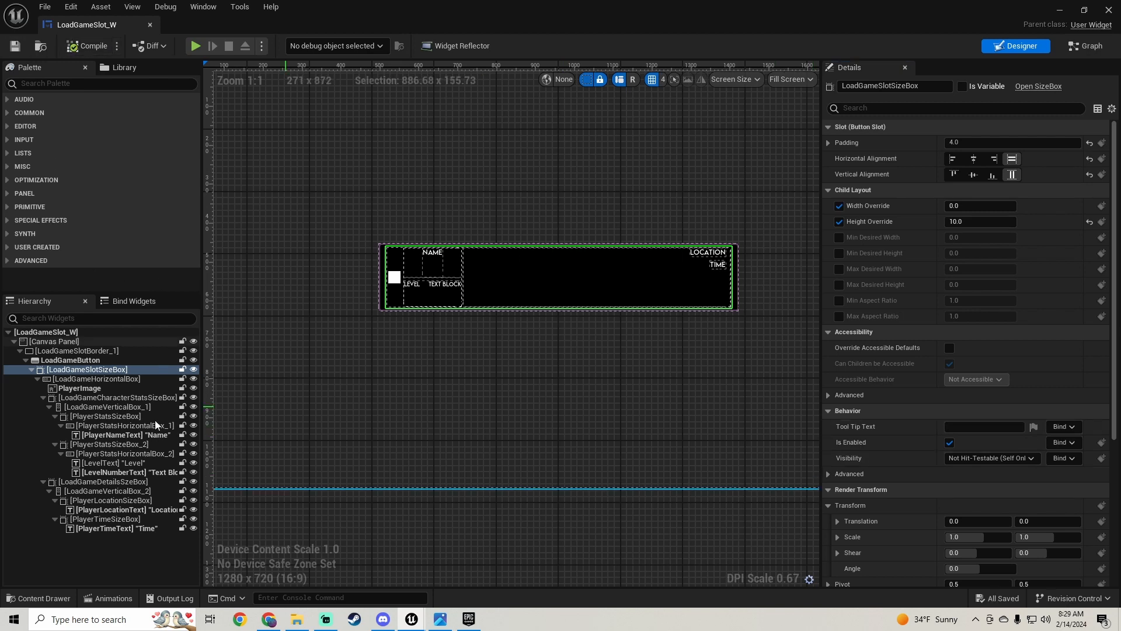
# Compare LoadGameHorizontalBox's slot settings in the tutorial project with those of the same box in the SoulsLike project.
pyautogui.click(102, 379)
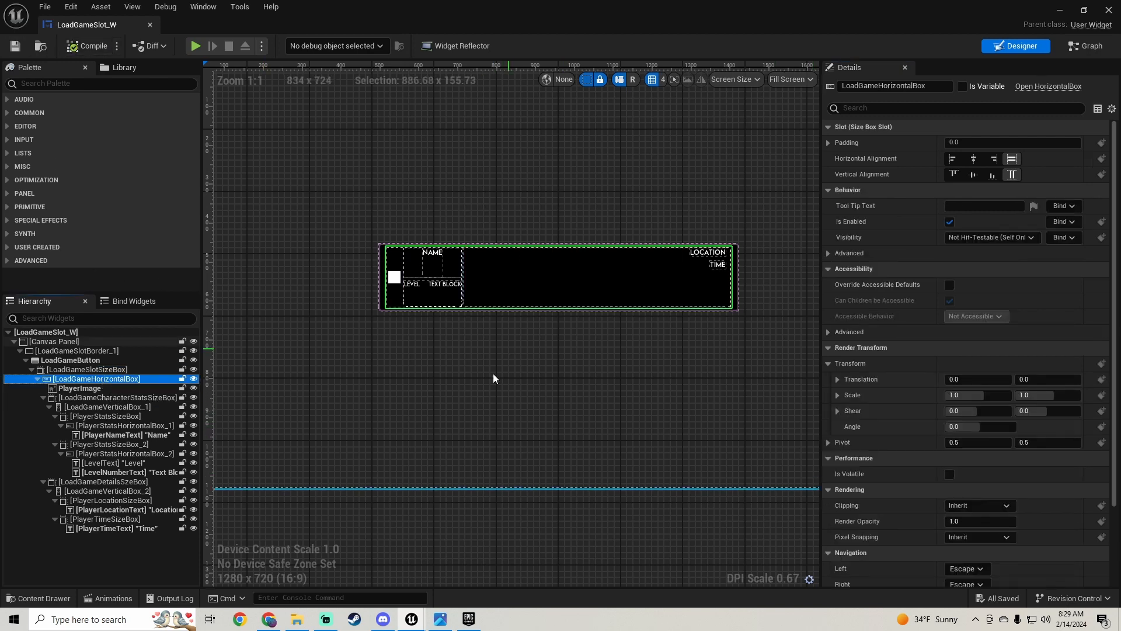
pyautogui.moveTo(411, 619)
pyautogui.click(605, 559)
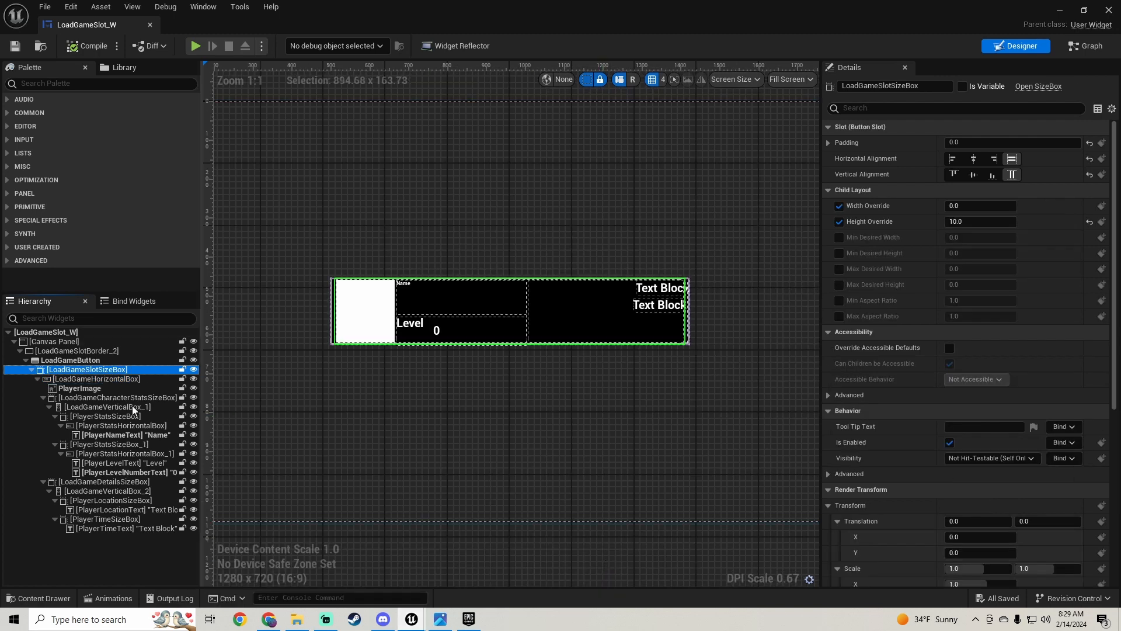
pyautogui.click(96, 380)
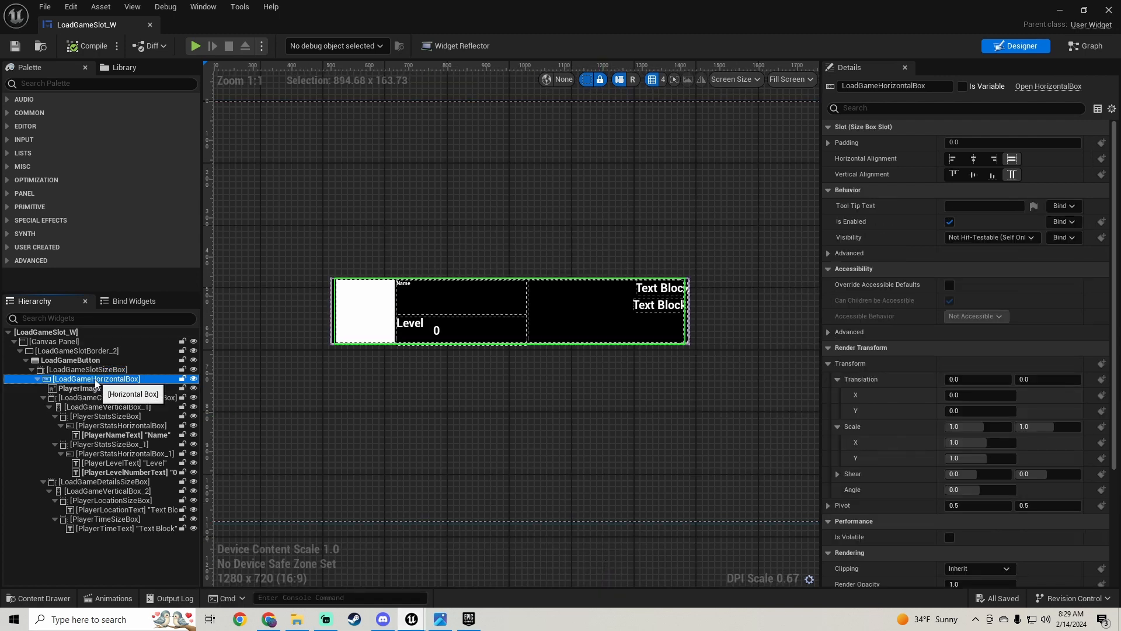
pyautogui.moveTo(416, 622)
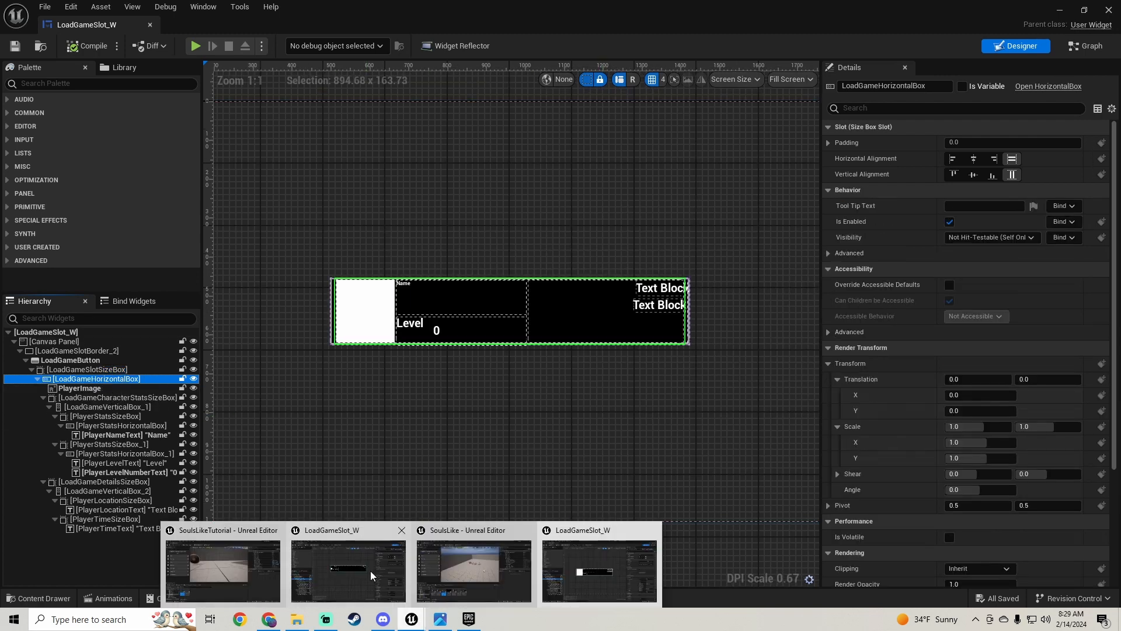
pyautogui.click(356, 563)
pyautogui.moveTo(503, 348); pyautogui.dragTo(485, 373, button='right')
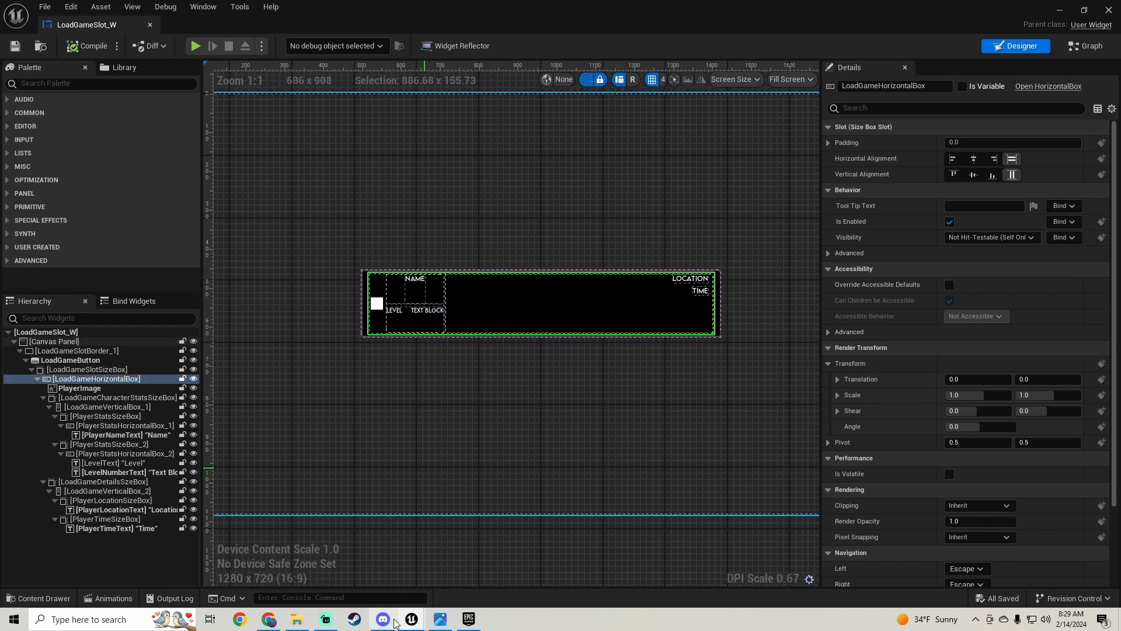
# Set PlayerImage's horizontal and vertical alignment to fill in the tutorial widget, as in the SoulsLike project, and save it.
pyautogui.click(87, 389)
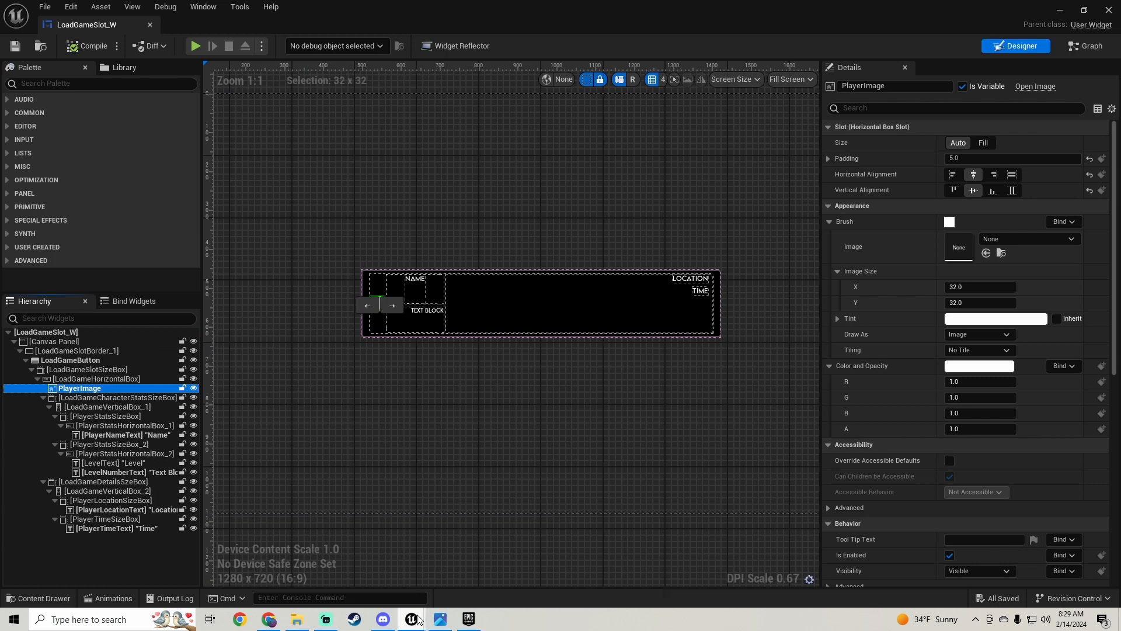
pyautogui.moveTo(418, 617)
pyautogui.click(595, 530)
pyautogui.click(379, 330)
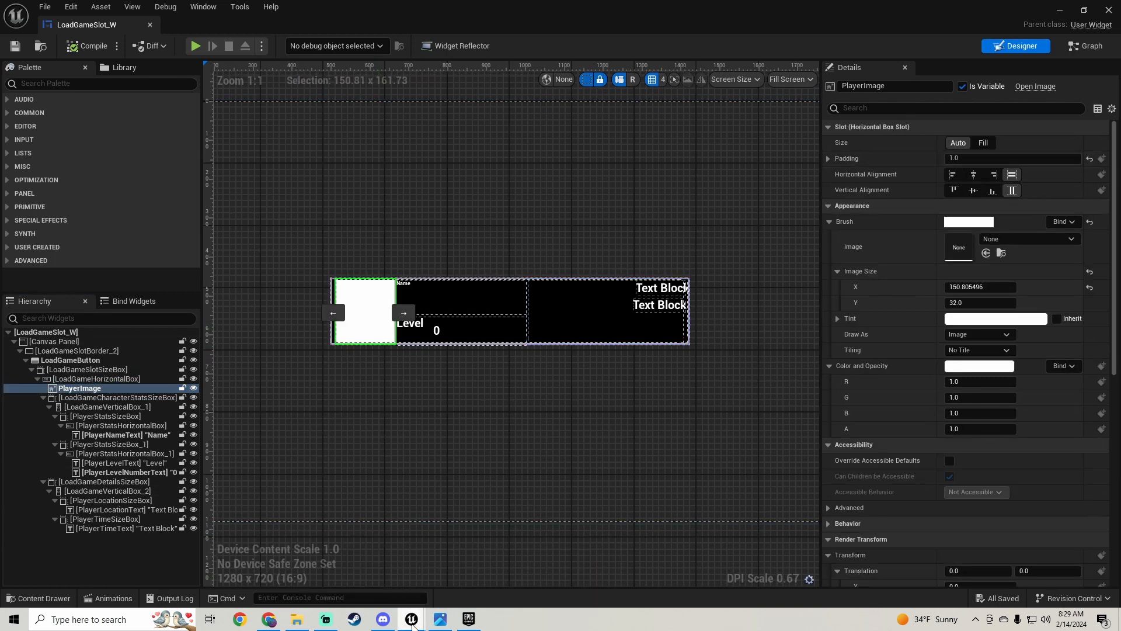
pyautogui.moveTo(412, 620)
pyautogui.click(349, 543)
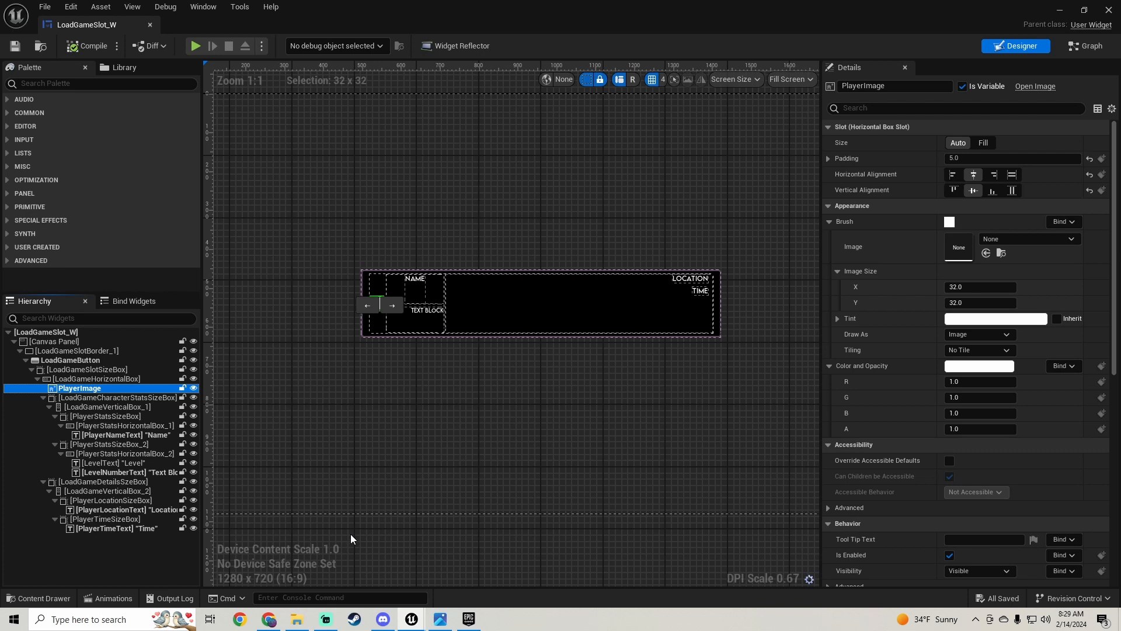
pyautogui.click(1012, 174)
pyautogui.click(1013, 189)
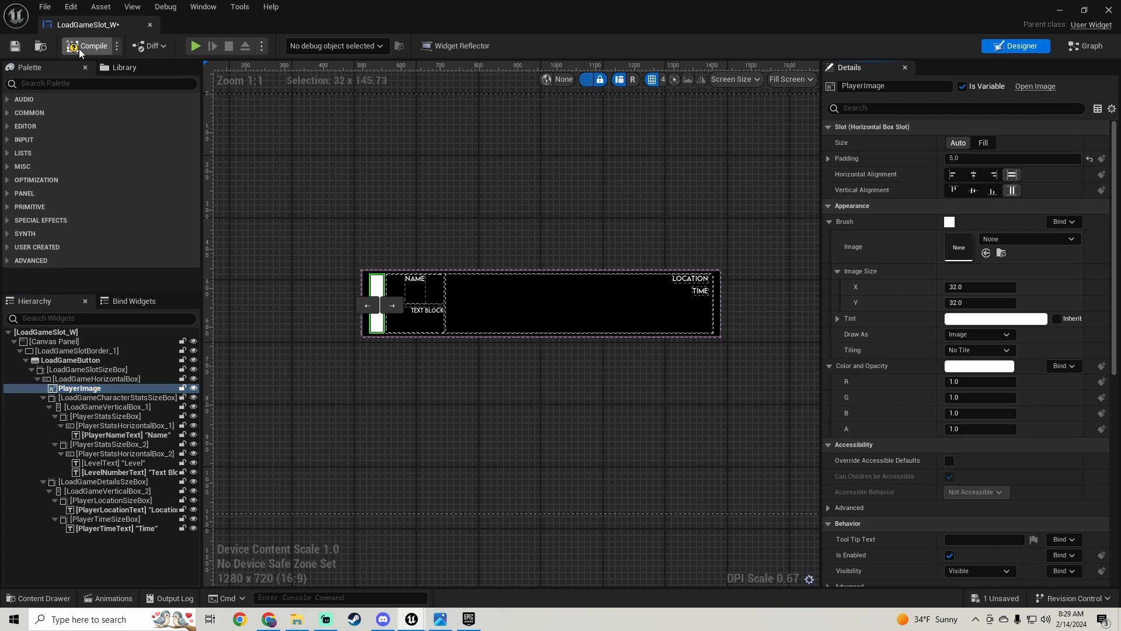
pyautogui.click(15, 48)
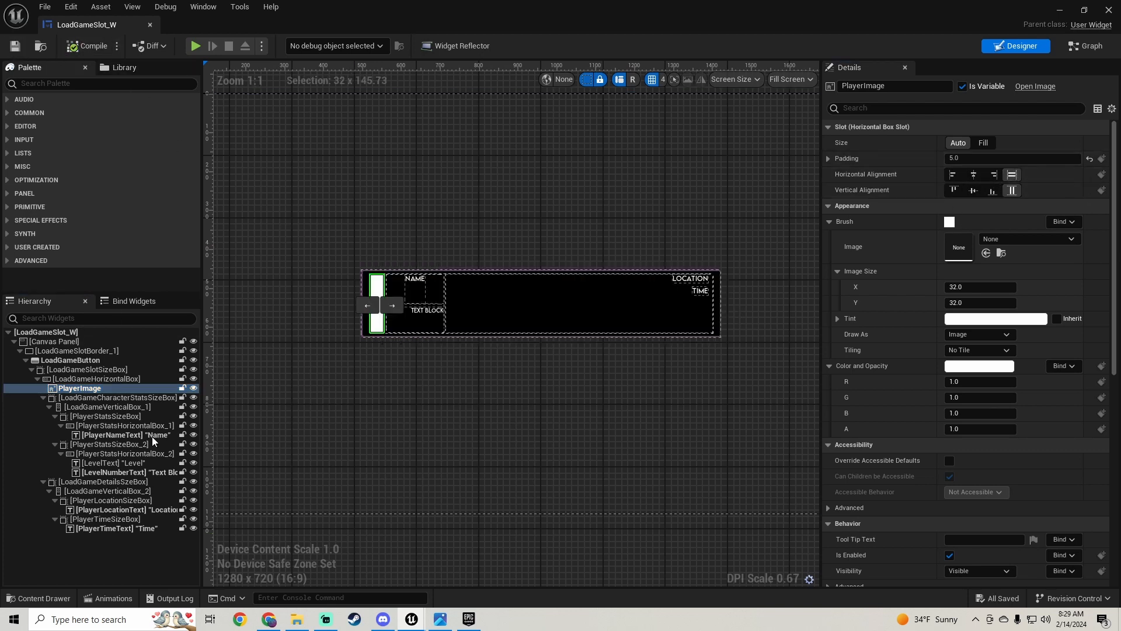
# Copy the Width Override of LoadGameCharacterStatsSizeBox in the SoulsLike project and return to the same size box in the tutorial project.
pyautogui.click(114, 397)
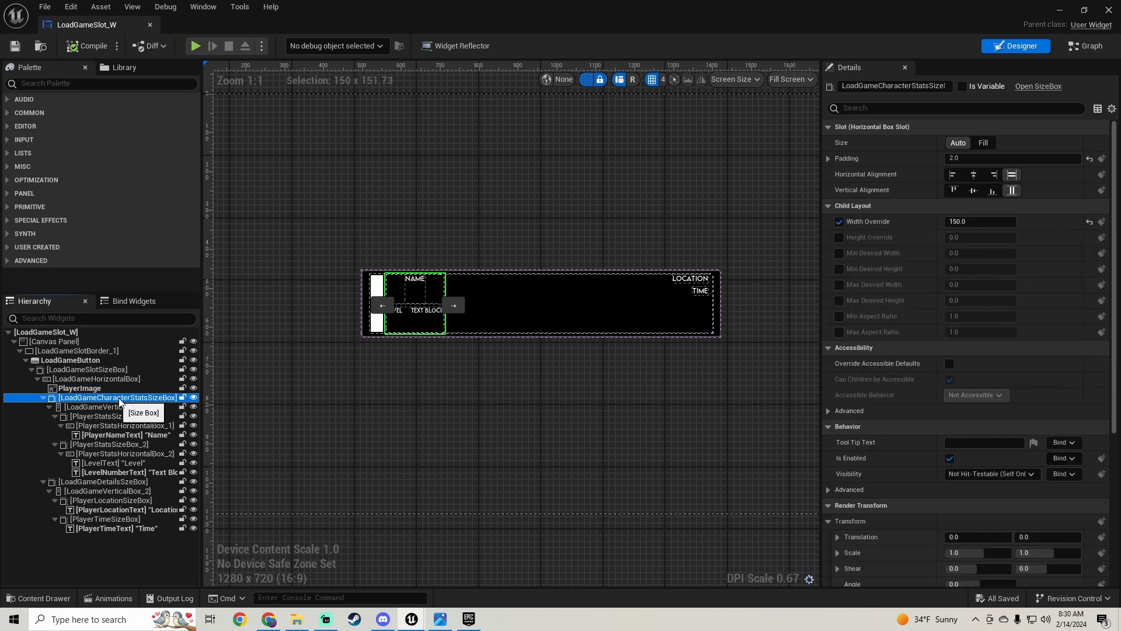
pyautogui.click(407, 626)
pyautogui.click(575, 567)
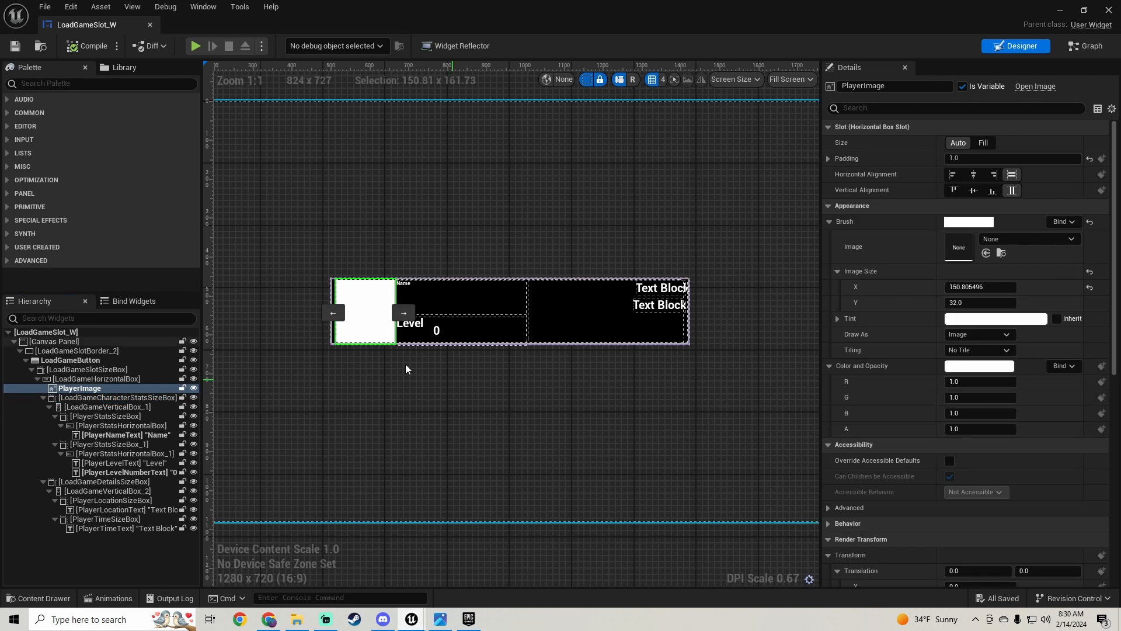
pyautogui.click(121, 397)
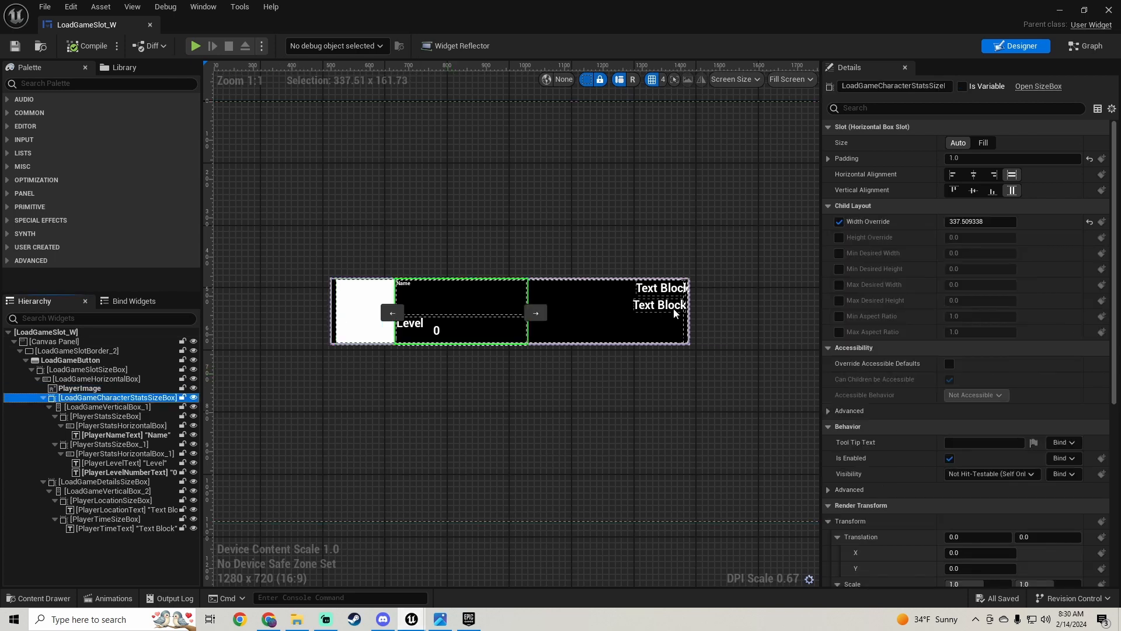
pyautogui.click(981, 221)
pyautogui.hotkey('ctrl', 'c')
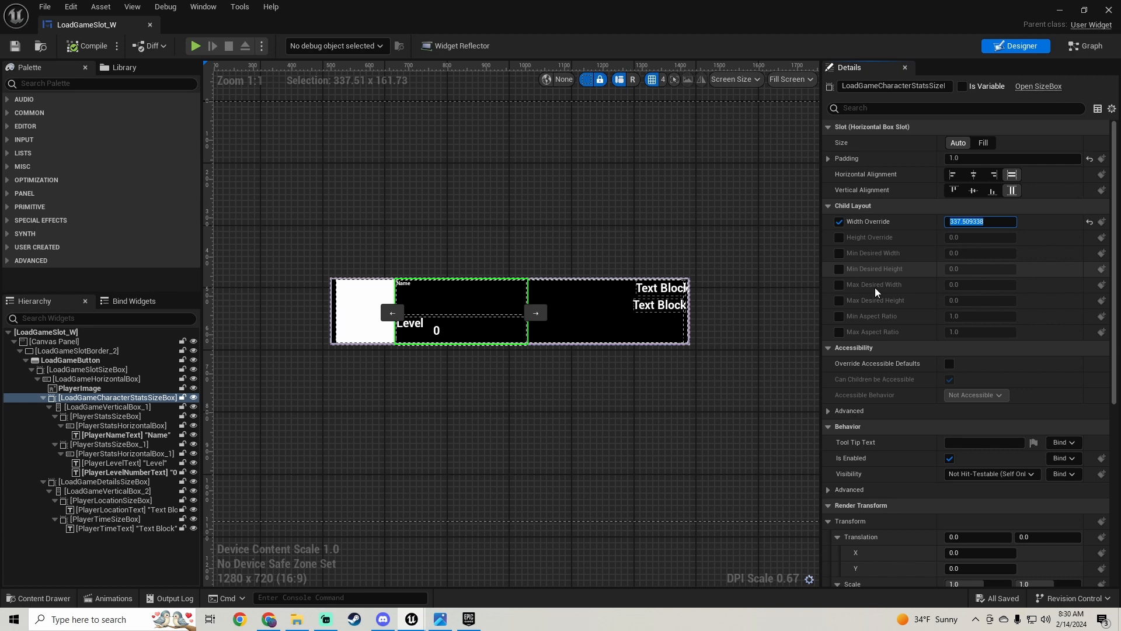
pyautogui.moveTo(407, 624)
pyautogui.click(348, 548)
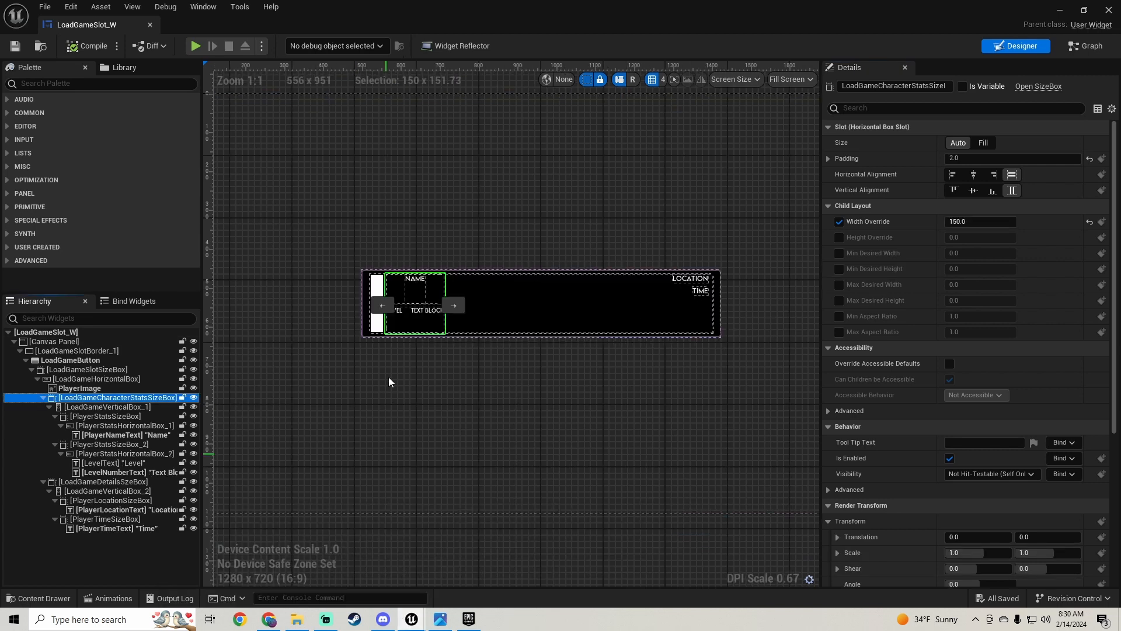
# Set the Width Override of LoadGameCharacterStatsSizeBox in the tutorial project to the copied 337.509338.
pyautogui.click(981, 222)
pyautogui.hotkey('ctrl', 'v')
pyautogui.press('Return')
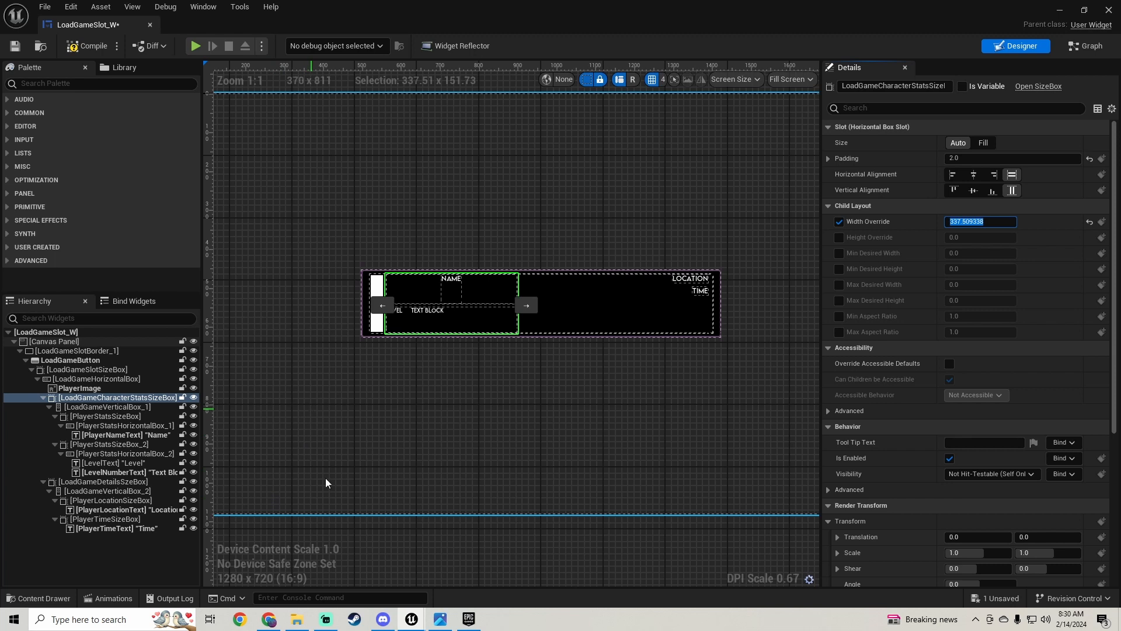
# Compare LoadGameVerticalBox_1's slot settings in the SoulsLike project with those of the same box in the tutorial project.
pyautogui.moveTo(411, 618)
pyautogui.click(565, 567)
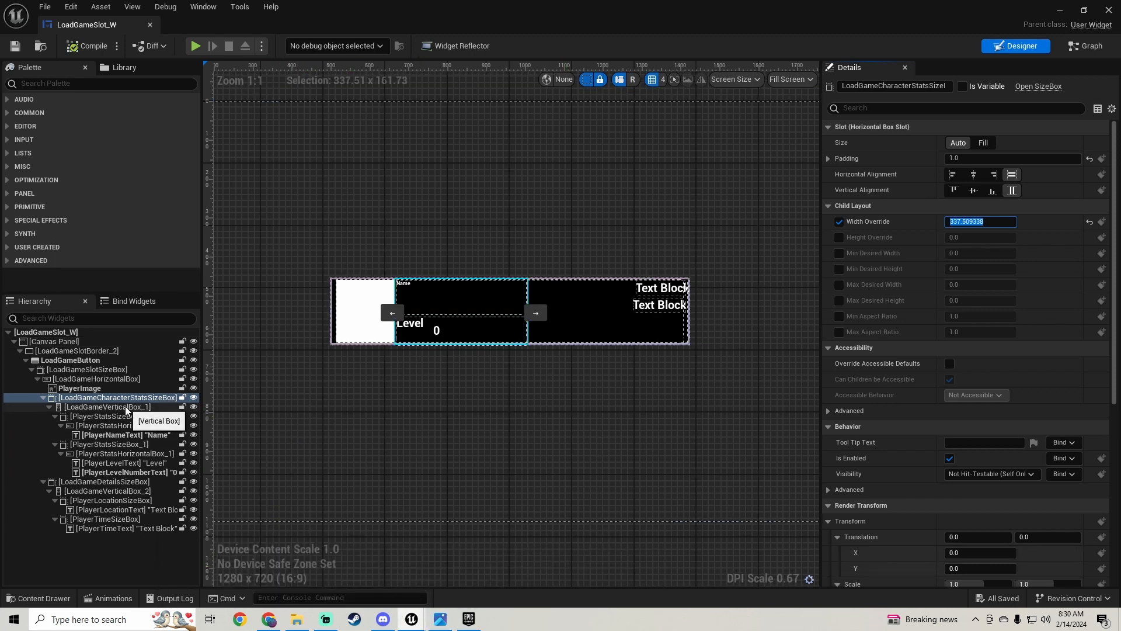
pyautogui.click(108, 407)
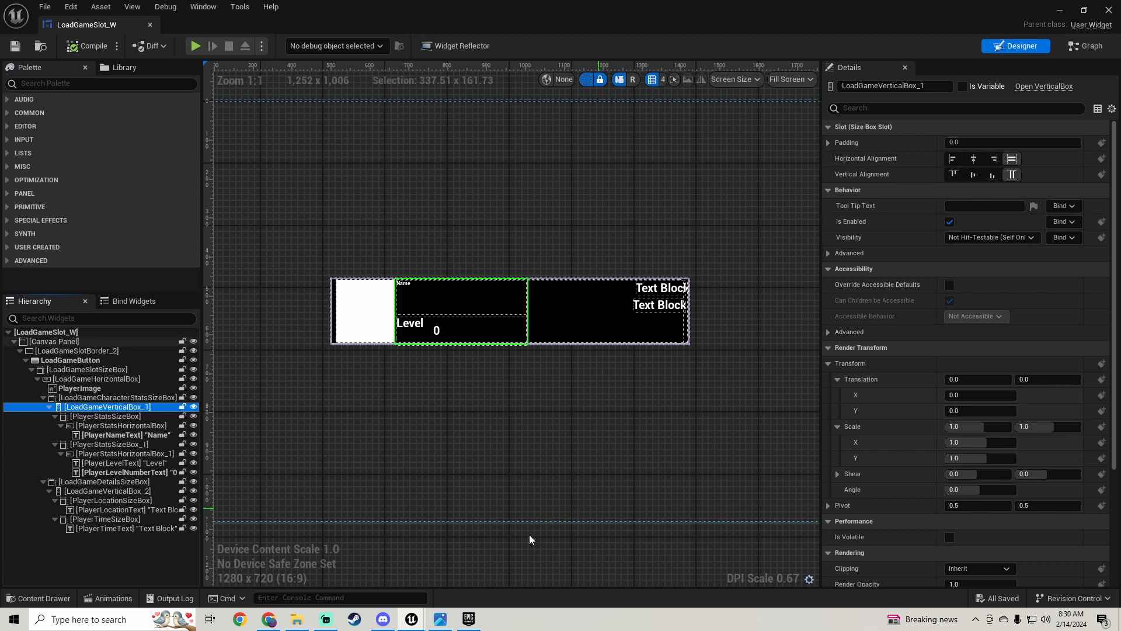
pyautogui.moveTo(411, 618)
pyautogui.click(360, 562)
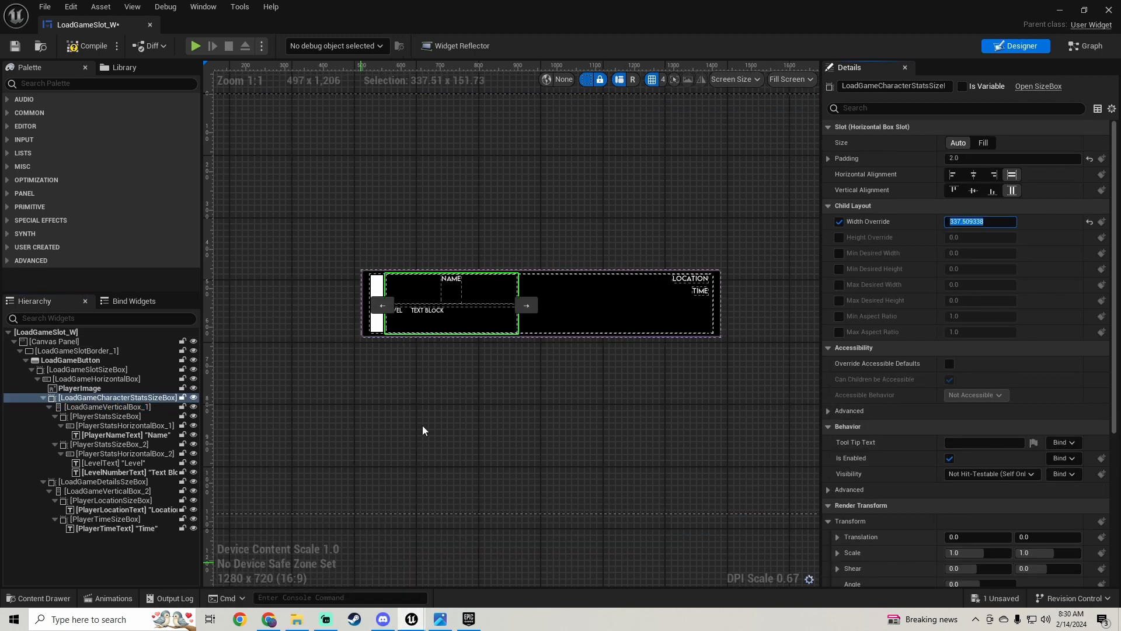
pyautogui.click(115, 407)
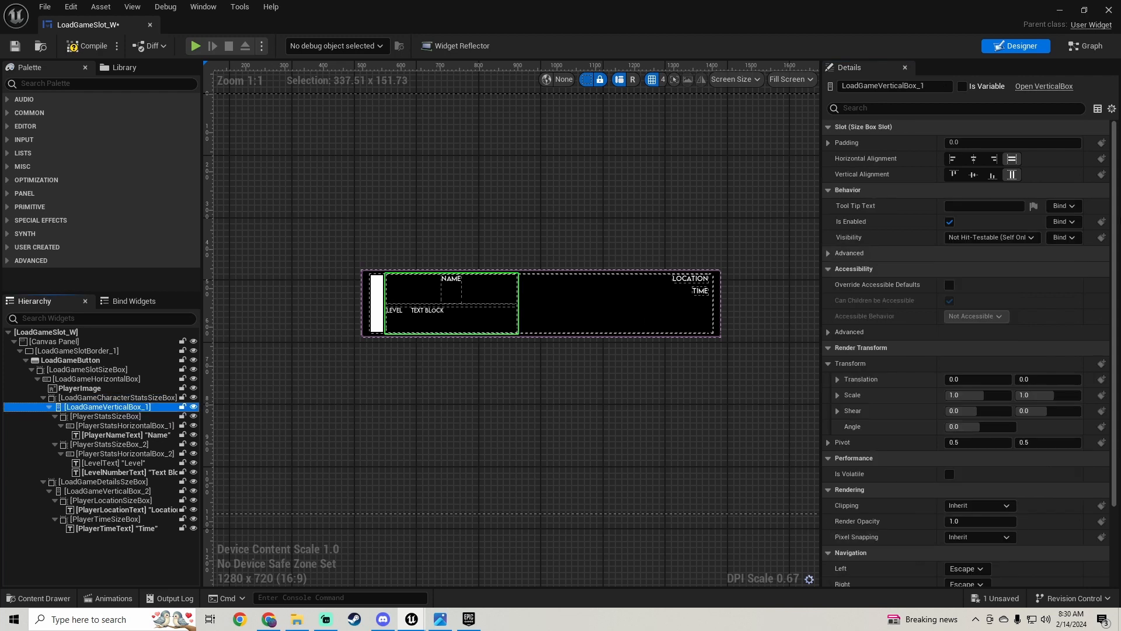
# Inspect PlayerStatsSizeBox in both projects and copy its Height Override from the SoulsLike project.
pyautogui.click(110, 418)
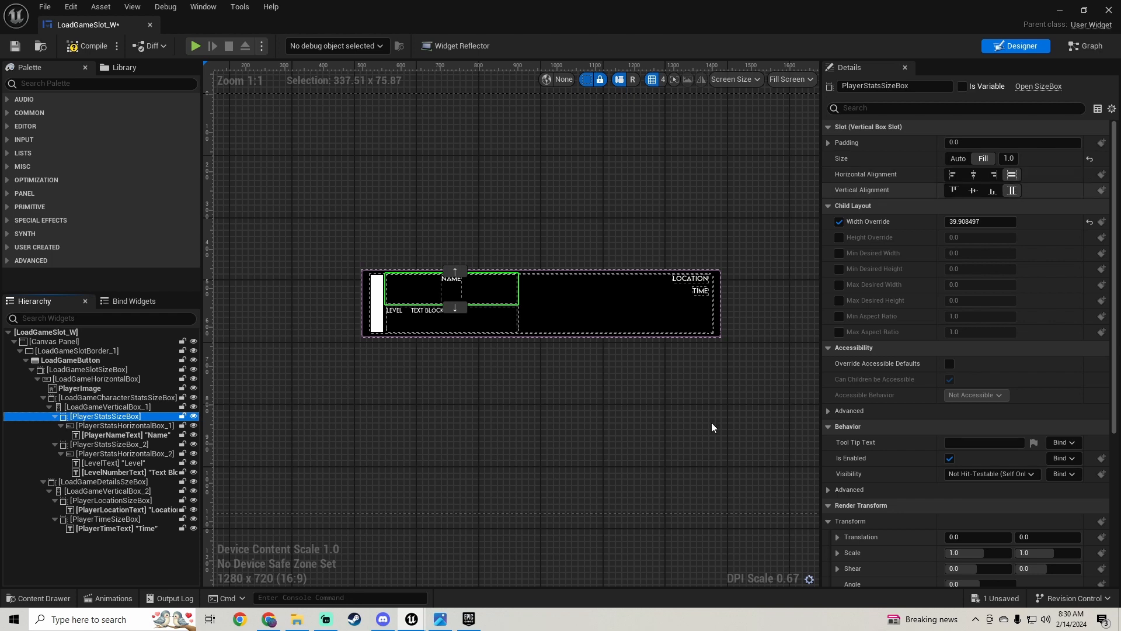
pyautogui.moveTo(411, 622)
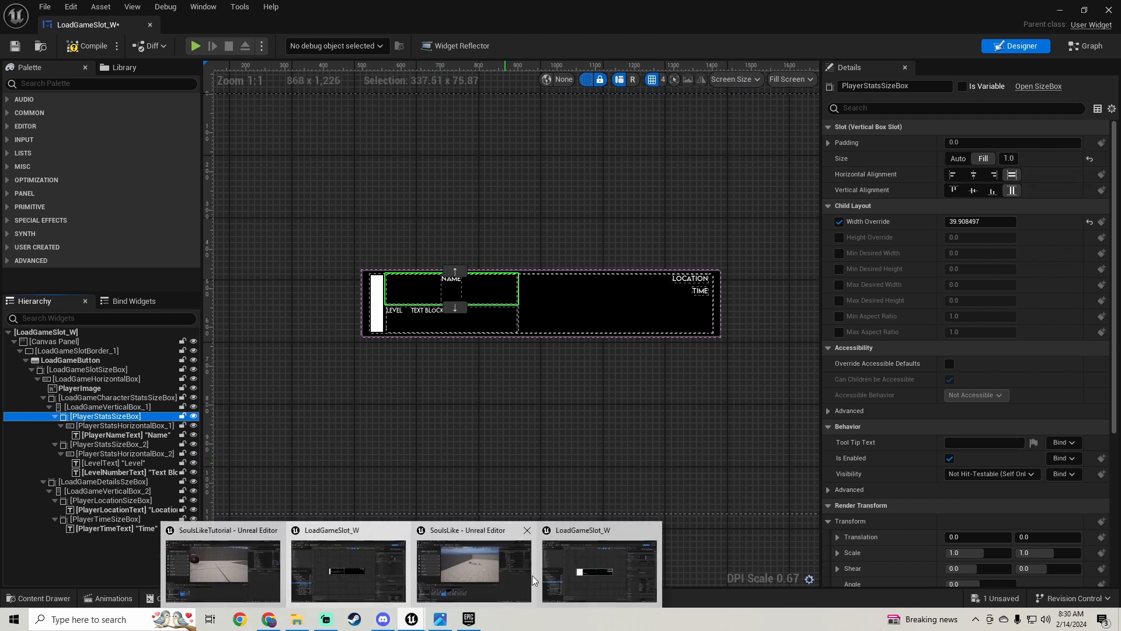
pyautogui.click(563, 576)
pyautogui.click(105, 416)
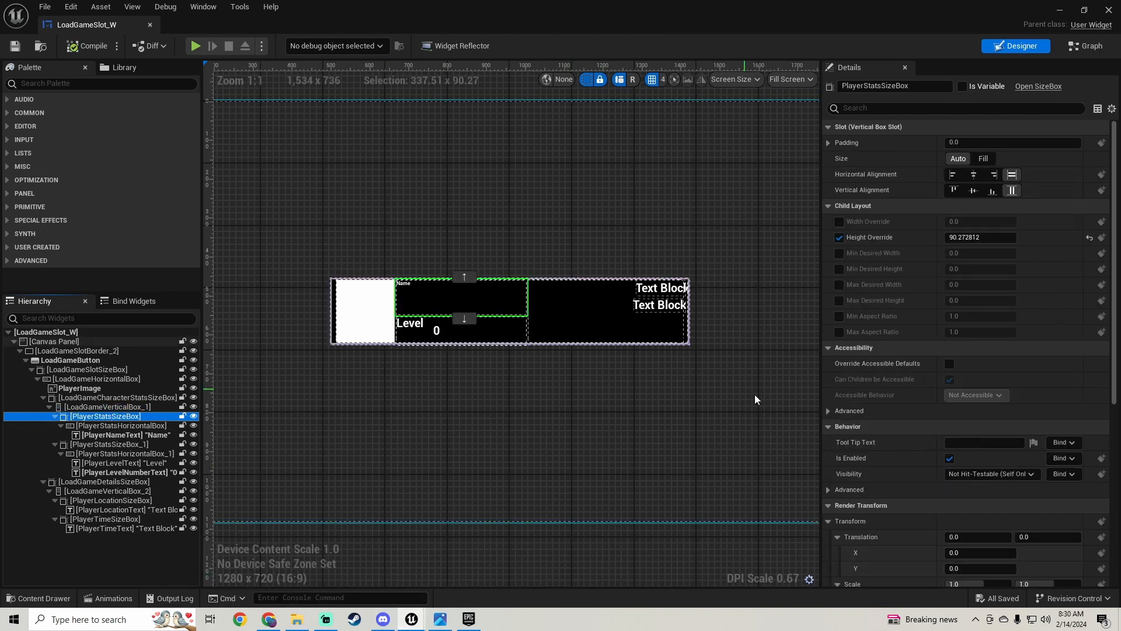
pyautogui.click(965, 237)
pyautogui.hotkey('ctrl', 'c')
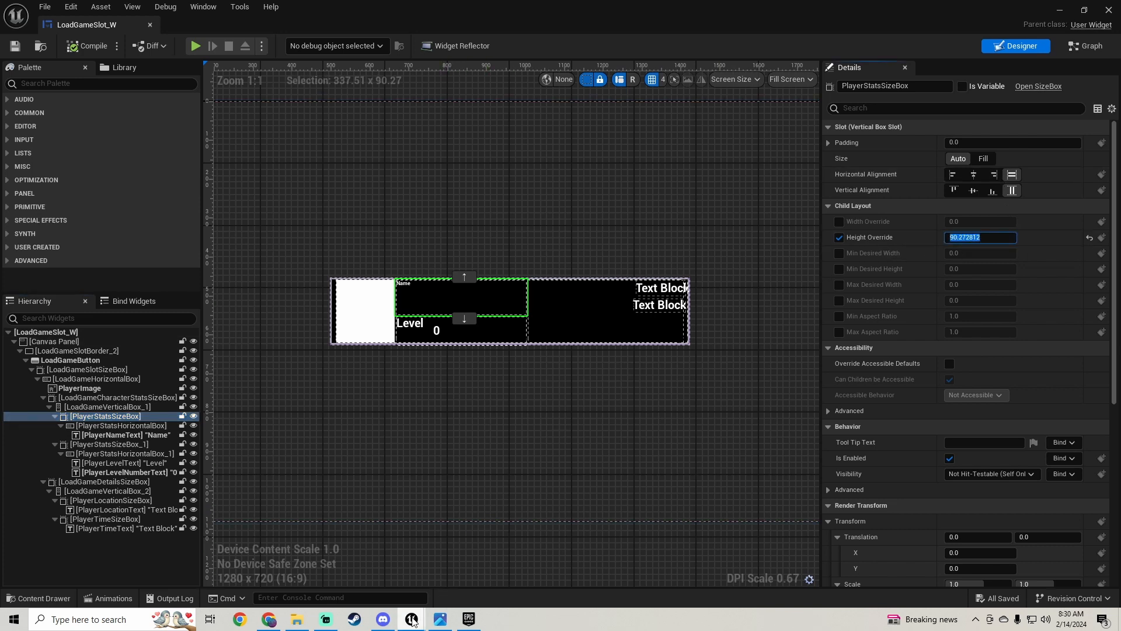
# Set the tutorial's PlayerStatsSizeBox to Auto size, disable its Width Override, and enable a Height Override of 90.272812.
pyautogui.moveTo(412, 624)
pyautogui.click(356, 542)
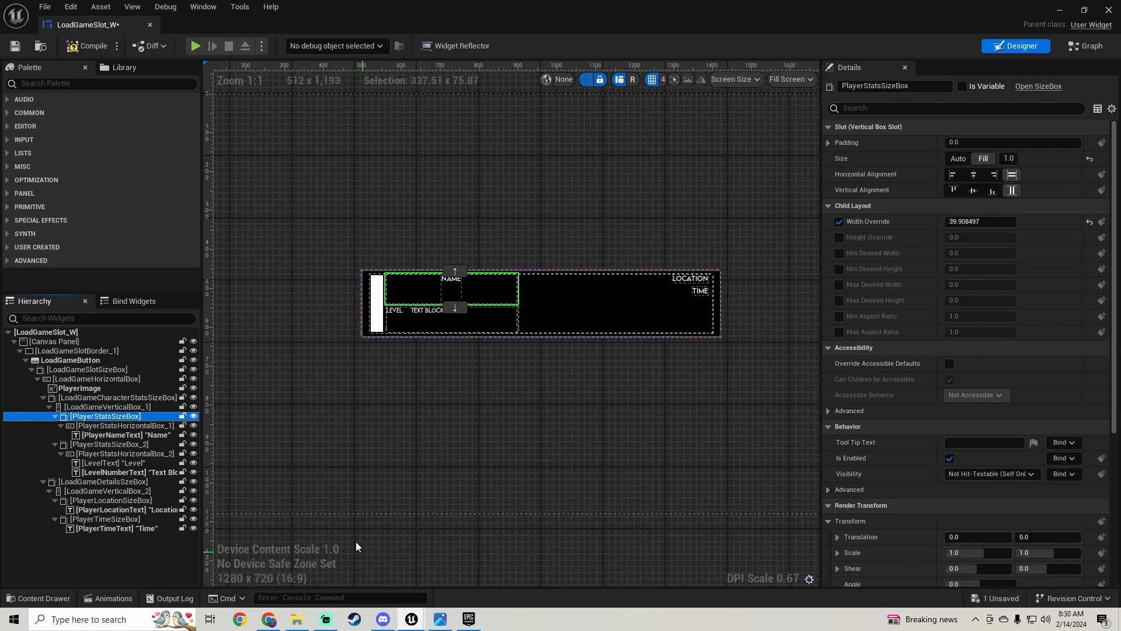
pyautogui.click(961, 159)
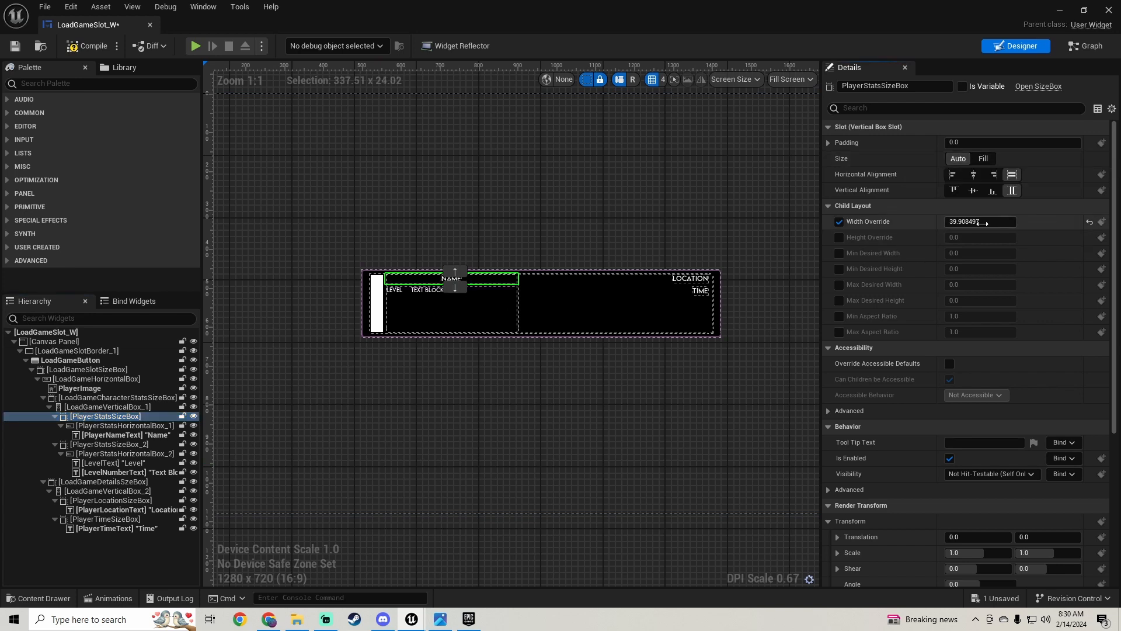
pyautogui.click(839, 221)
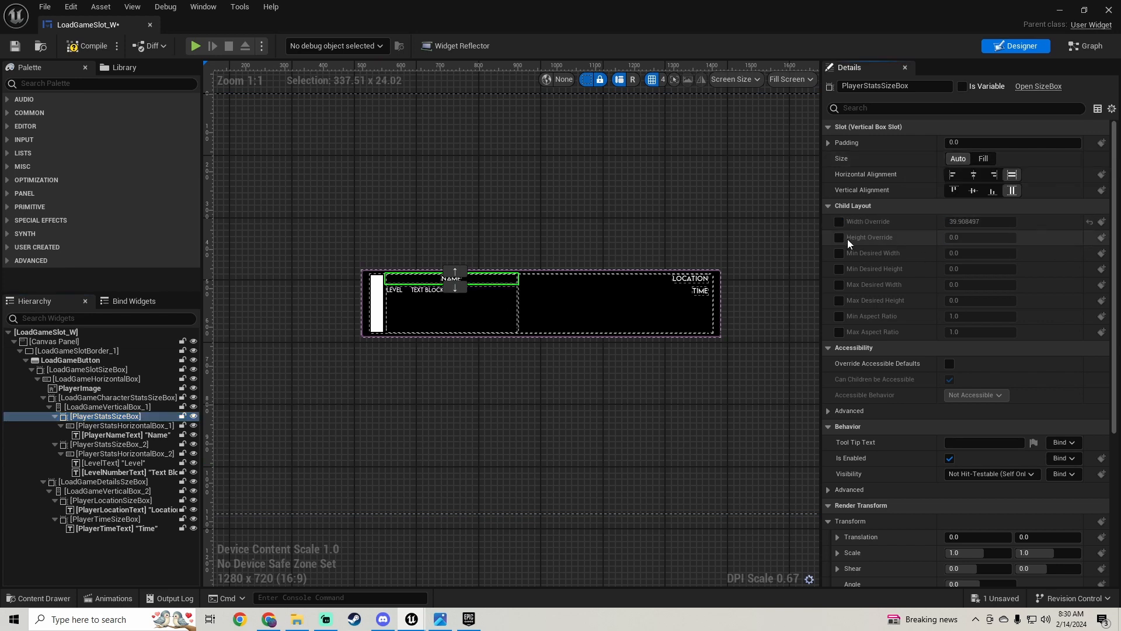
pyautogui.click(839, 237)
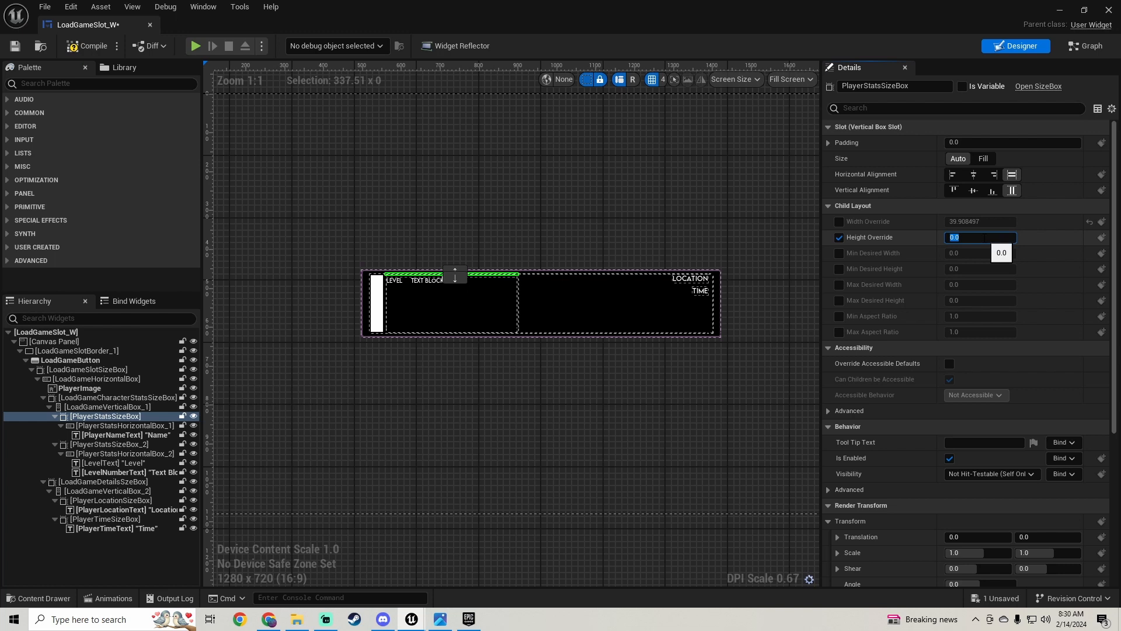
pyautogui.hotkey('ctrl', 'v')
pyautogui.press('Return')
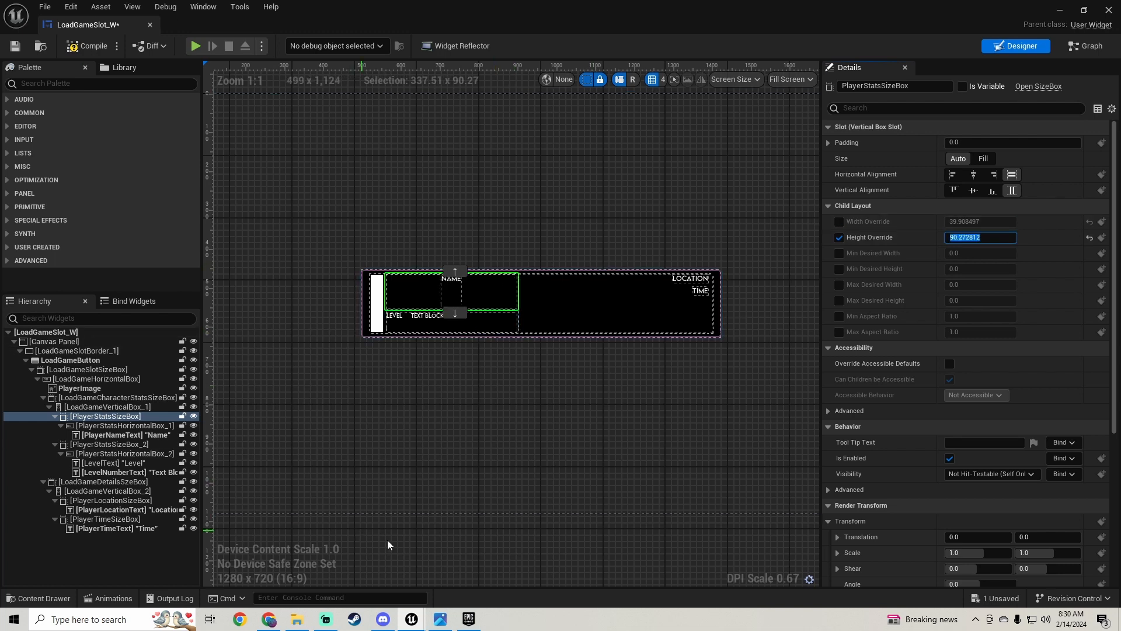
# Recheck PlayerStatsSizeBox in the SoulsLike project, enable the tutorial box's Width Override at 0.0, and save the widget.
pyautogui.moveTo(412, 622)
pyautogui.click(604, 564)
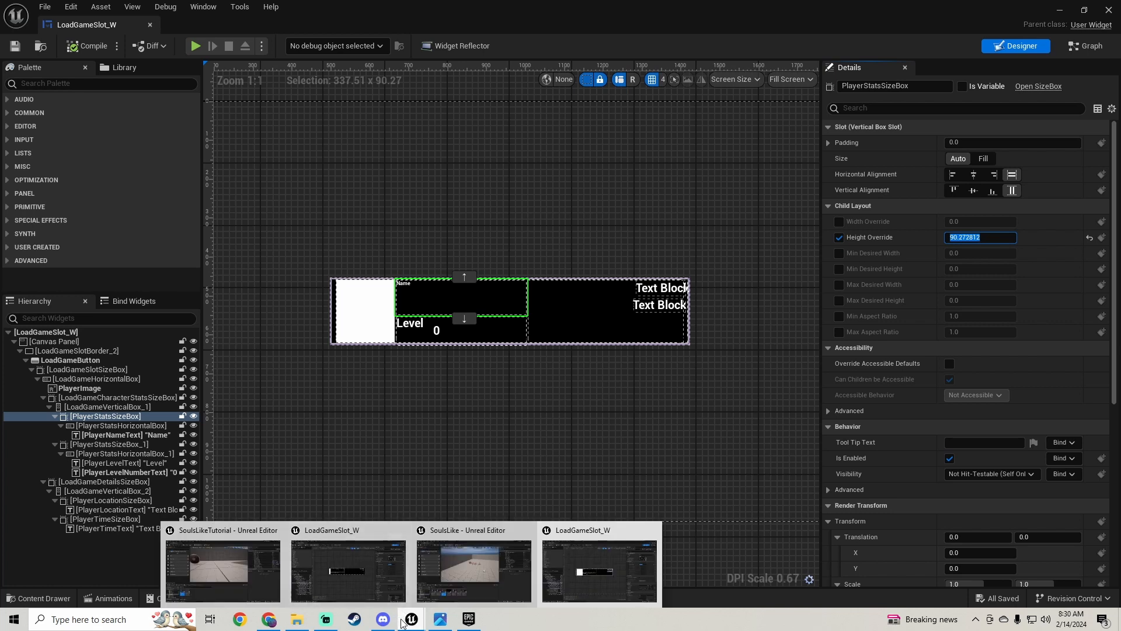
pyautogui.click(332, 579)
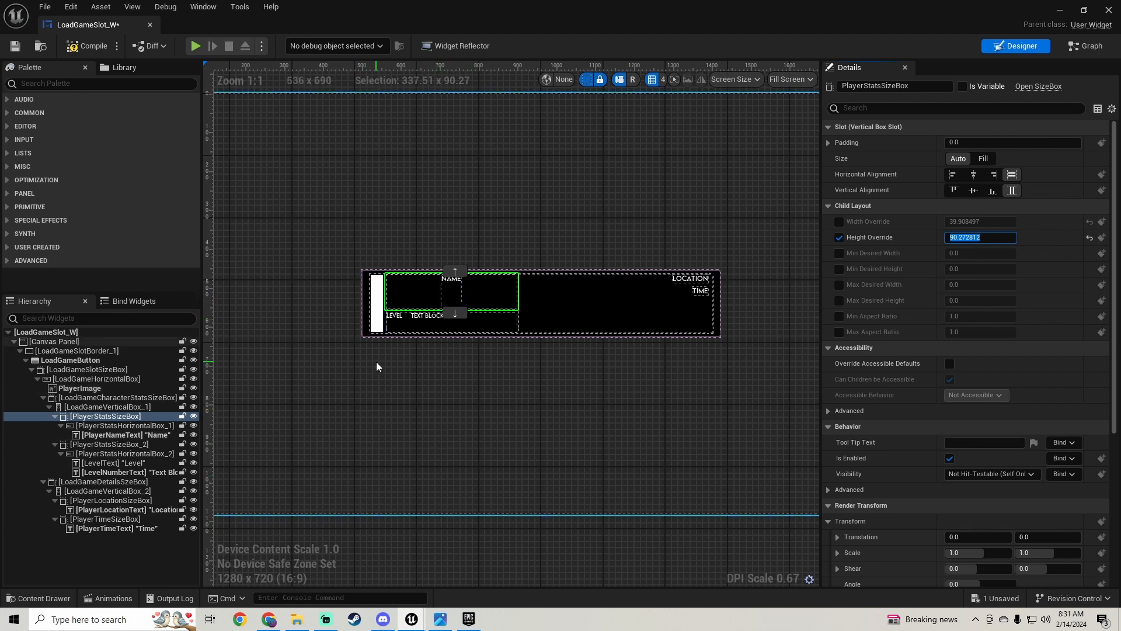
pyautogui.click(839, 223)
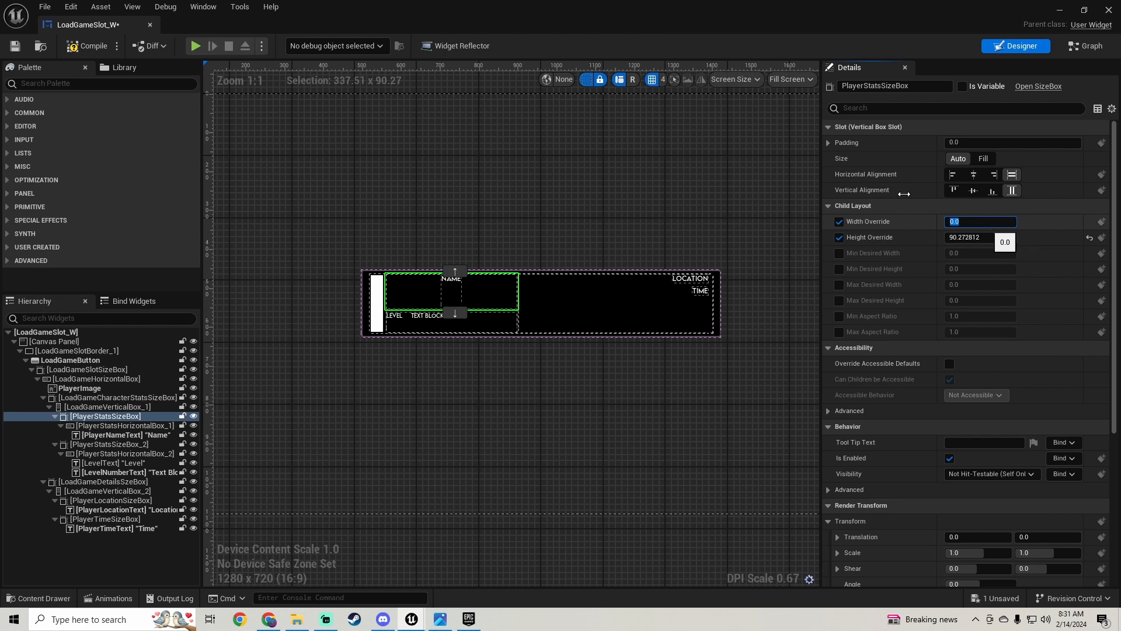
pyautogui.click(21, 47)
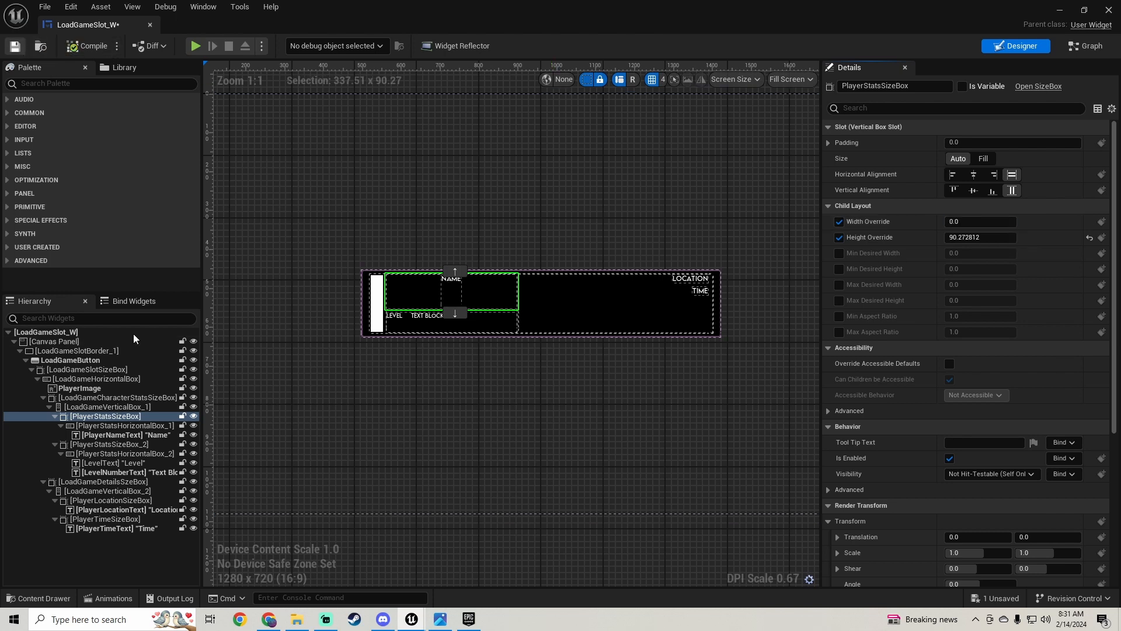
# Set PlayerStatsHorizontalBox_1's horizontal alignment to fill in the tutorial widget, as in the SoulsLike project, and save it.
pyautogui.click(126, 425)
pyautogui.moveTo(412, 618)
pyautogui.click(549, 570)
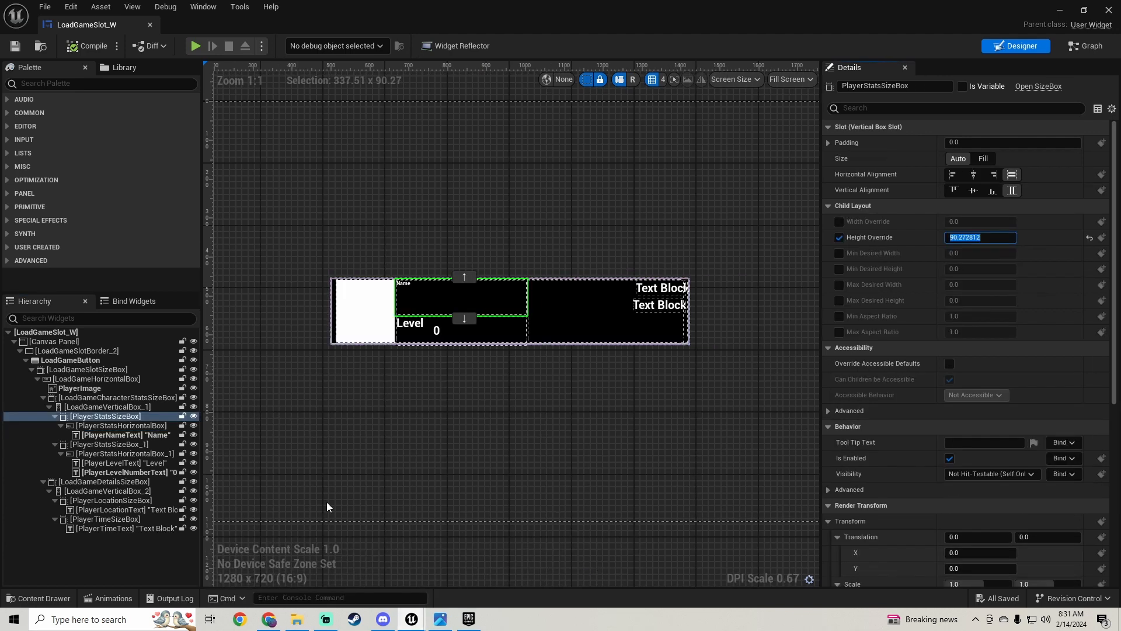
pyautogui.click(132, 426)
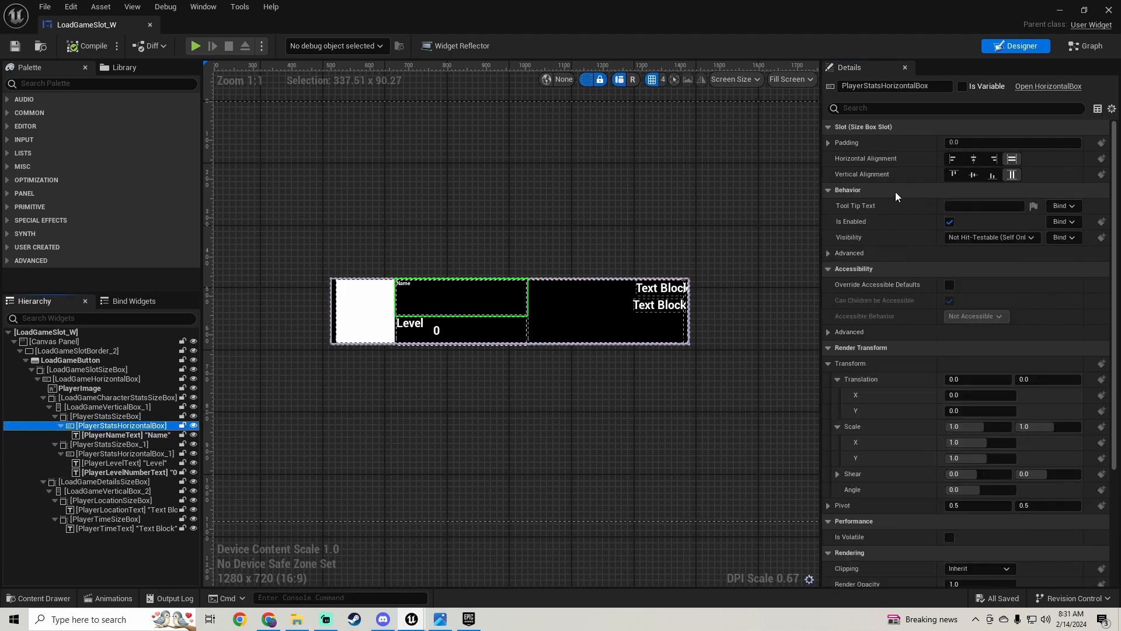
pyautogui.moveTo(412, 624)
pyautogui.click(350, 563)
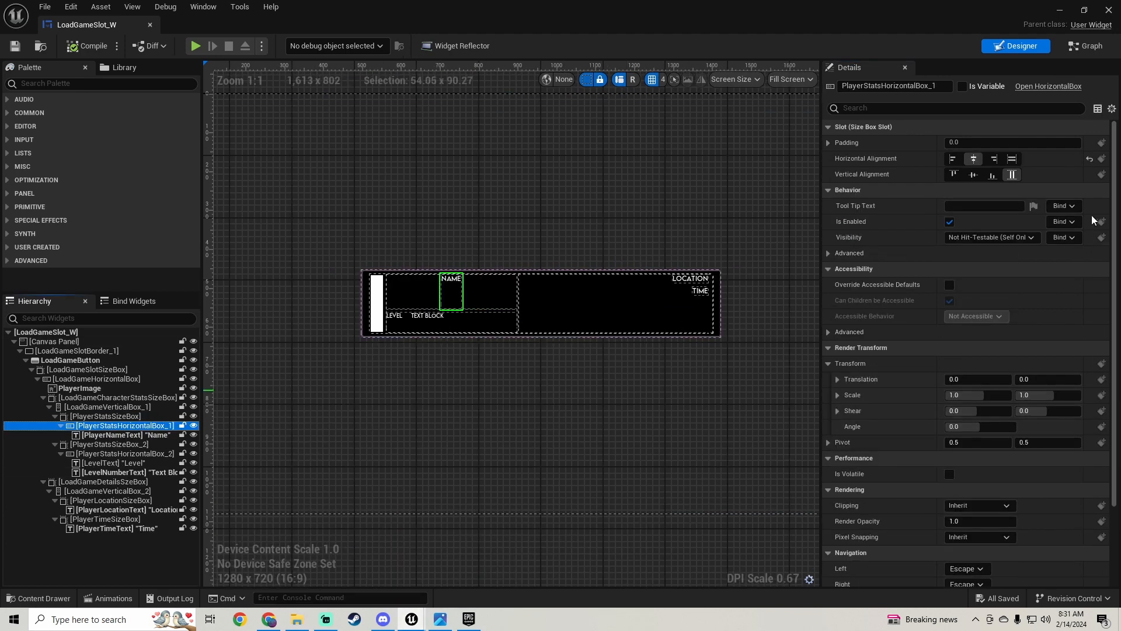
pyautogui.click(1010, 159)
pyautogui.click(1010, 160)
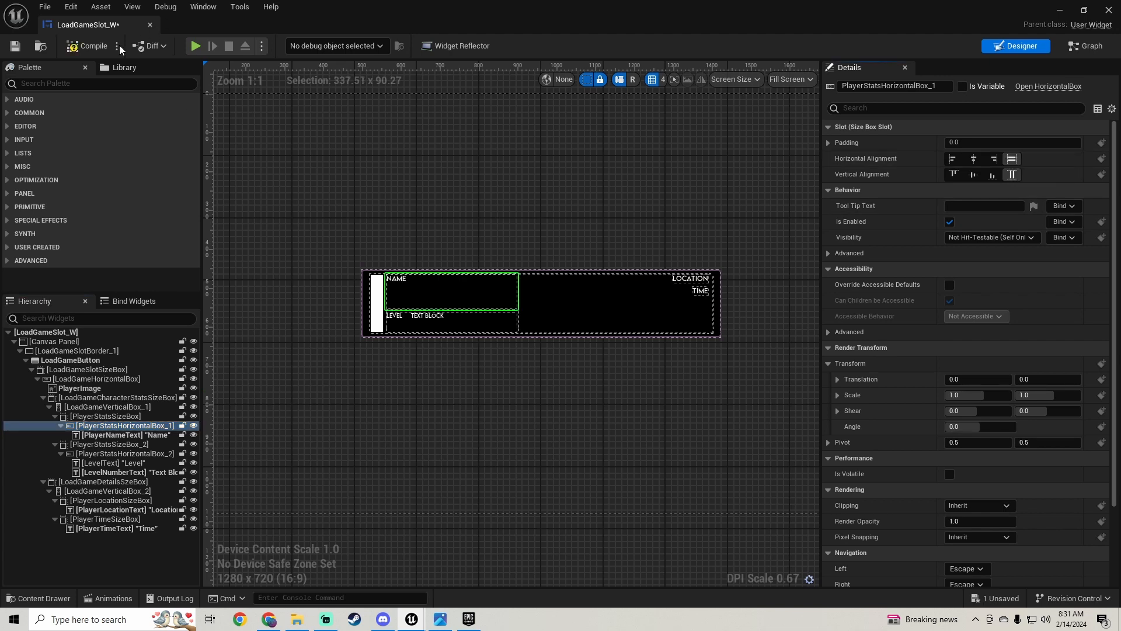
pyautogui.click(65, 51)
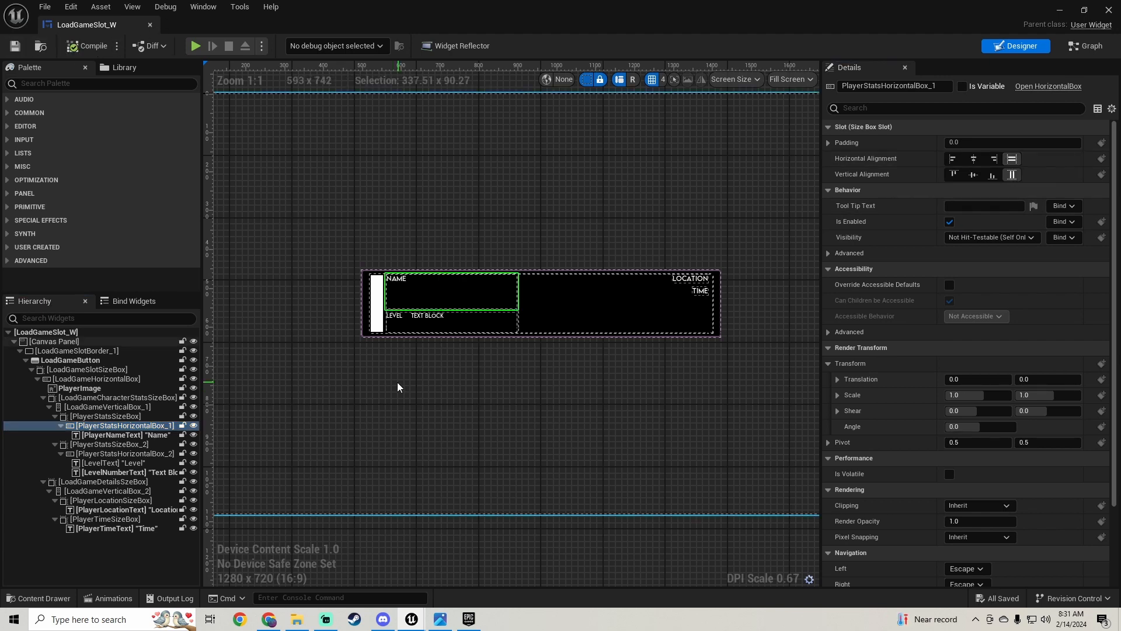
# Align PlayerNameText horizontally to the left in the tutorial widget, matching the same text block in the SoulsLike project.
pyautogui.click(138, 435)
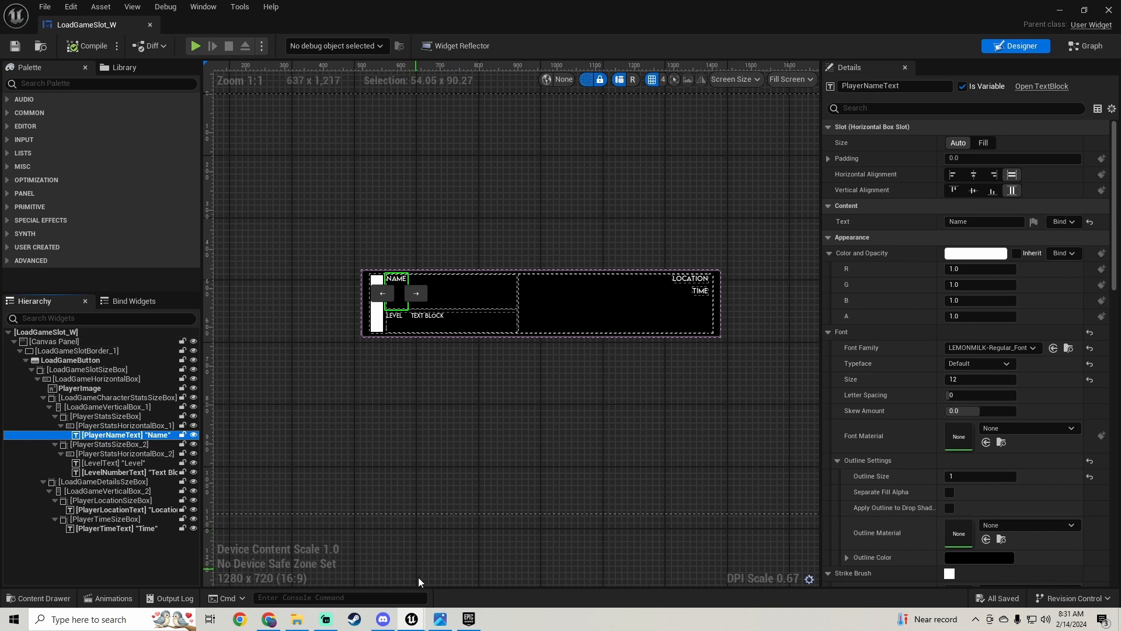
pyautogui.moveTo(421, 620)
pyautogui.click(631, 559)
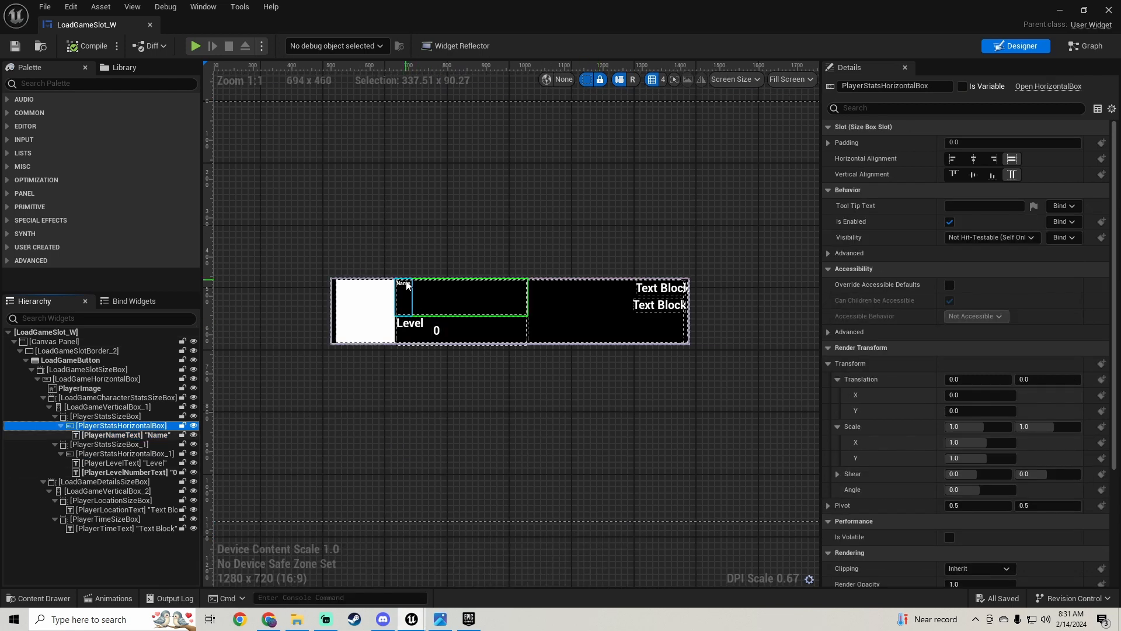
pyautogui.click(405, 302)
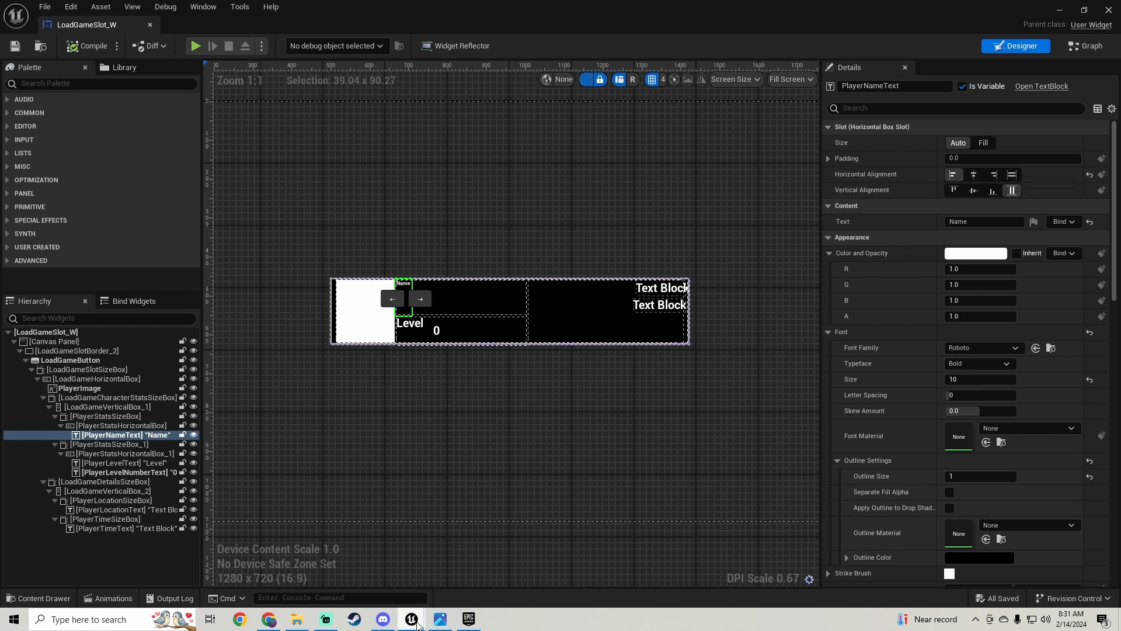
pyautogui.moveTo(417, 620)
pyautogui.click(343, 570)
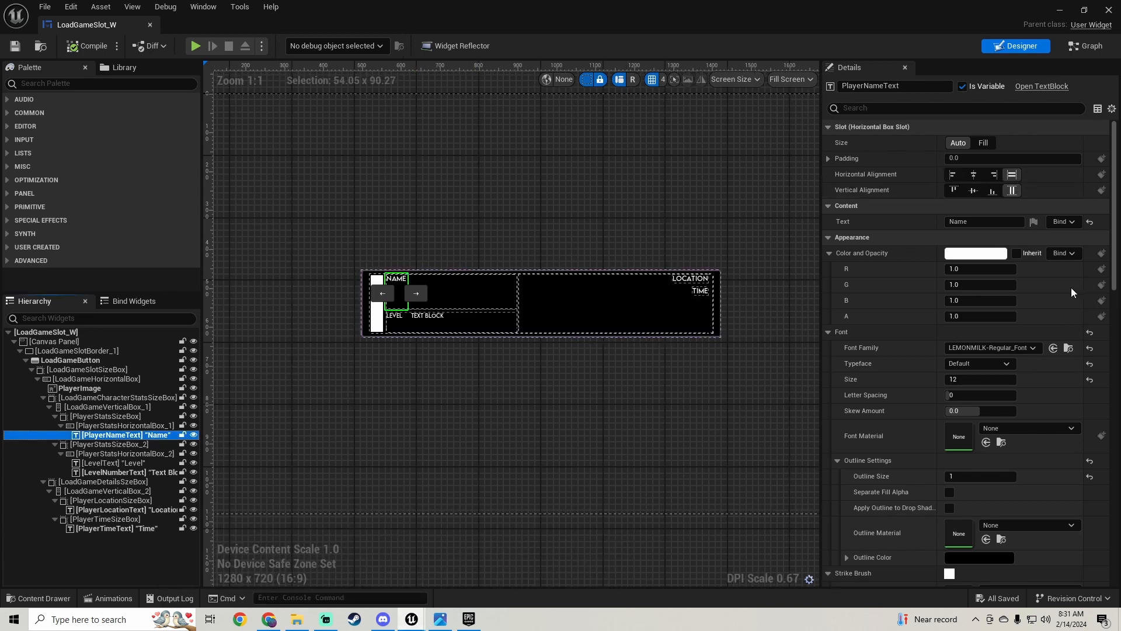
pyautogui.click(954, 176)
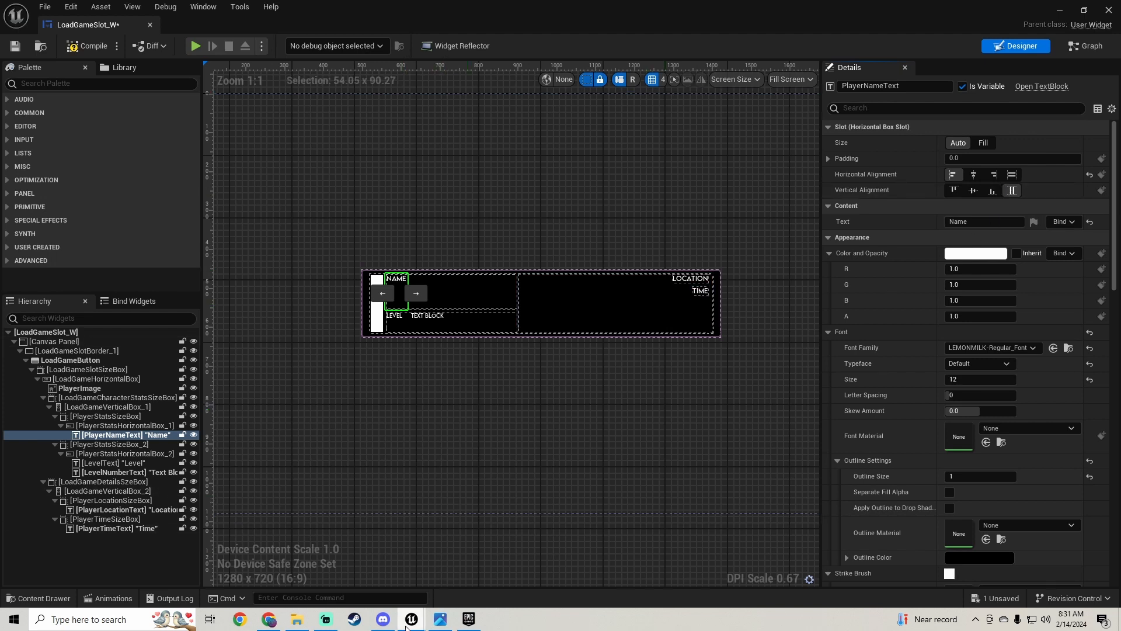
# Select the Height Override value of PlayerStatsSizeBox_1 in the SoulsLike project for copying.
pyautogui.moveTo(409, 623)
pyautogui.click(601, 562)
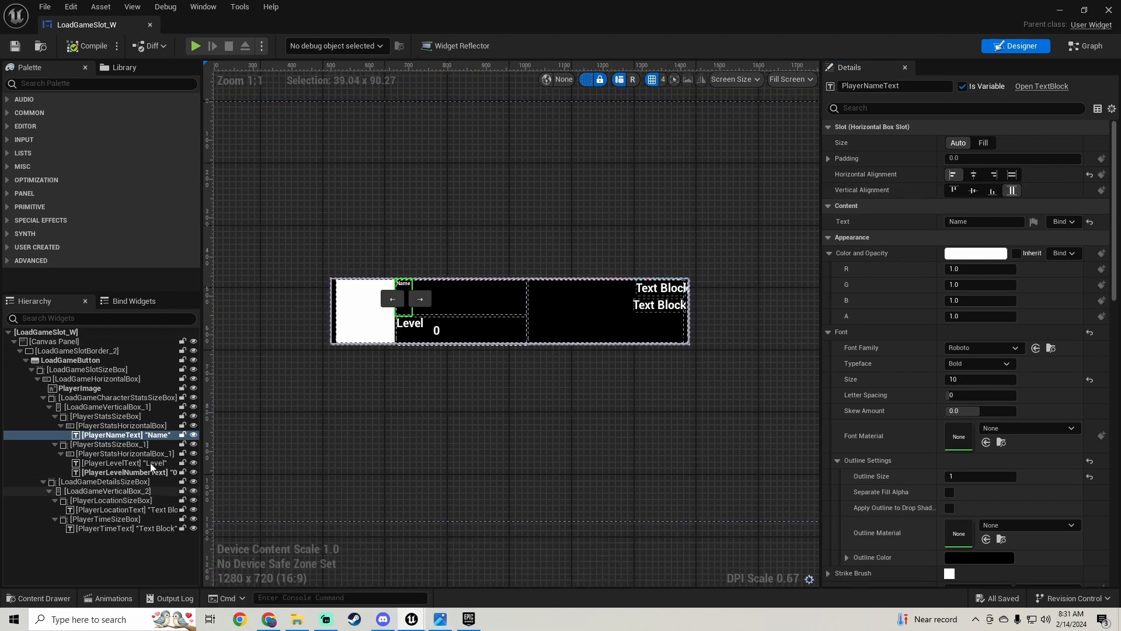
pyautogui.click(122, 444)
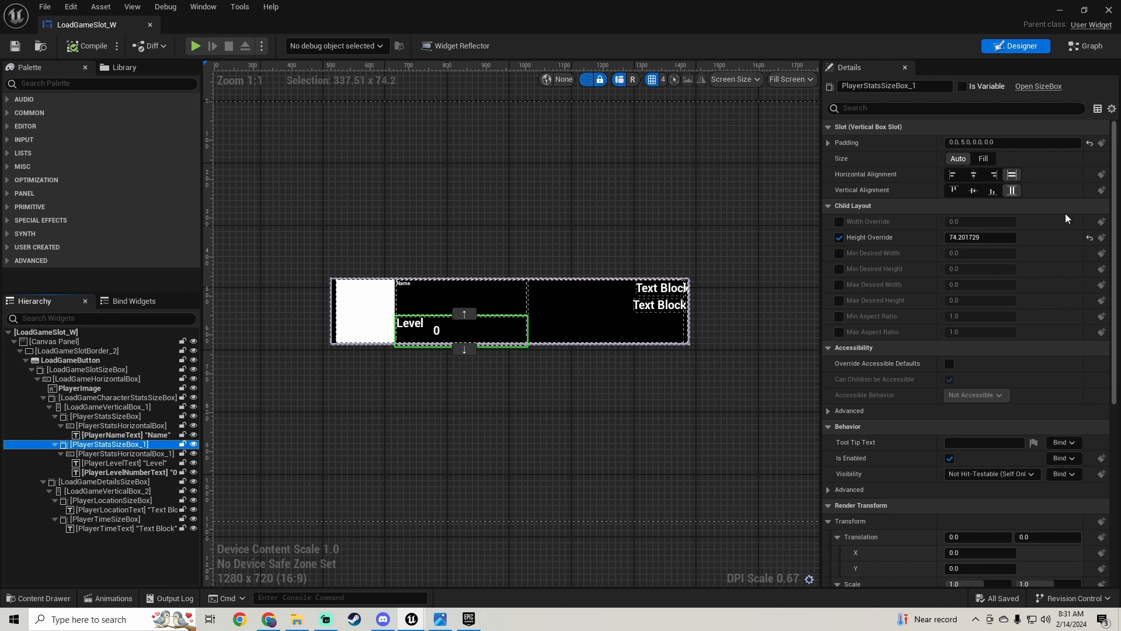
pyautogui.click(982, 236)
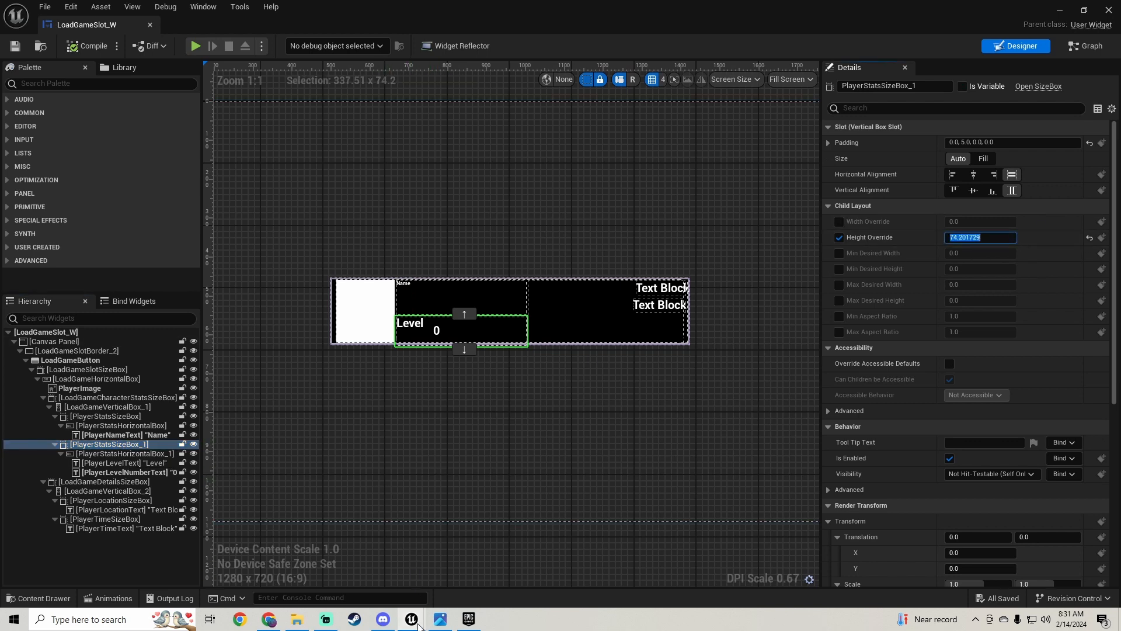
# Enable a Height Override of 74.201729 on PlayerStatsSizeBox_2 in the tutorial project, then compile and save the widget.
pyautogui.moveTo(412, 619)
pyautogui.click(331, 565)
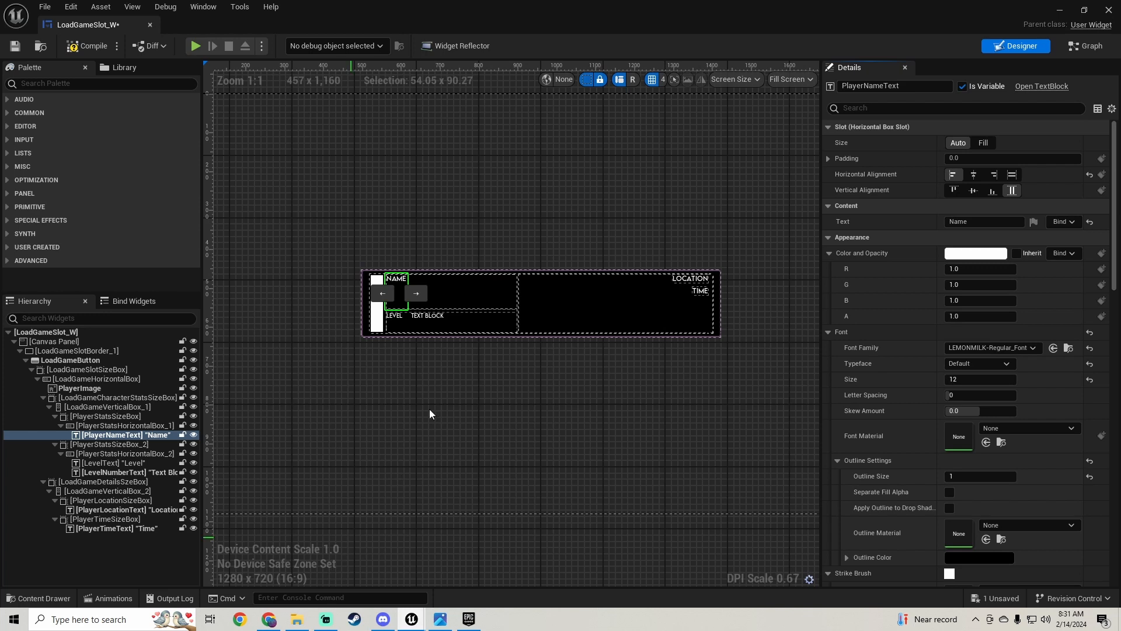
pyautogui.click(108, 444)
pyautogui.click(839, 237)
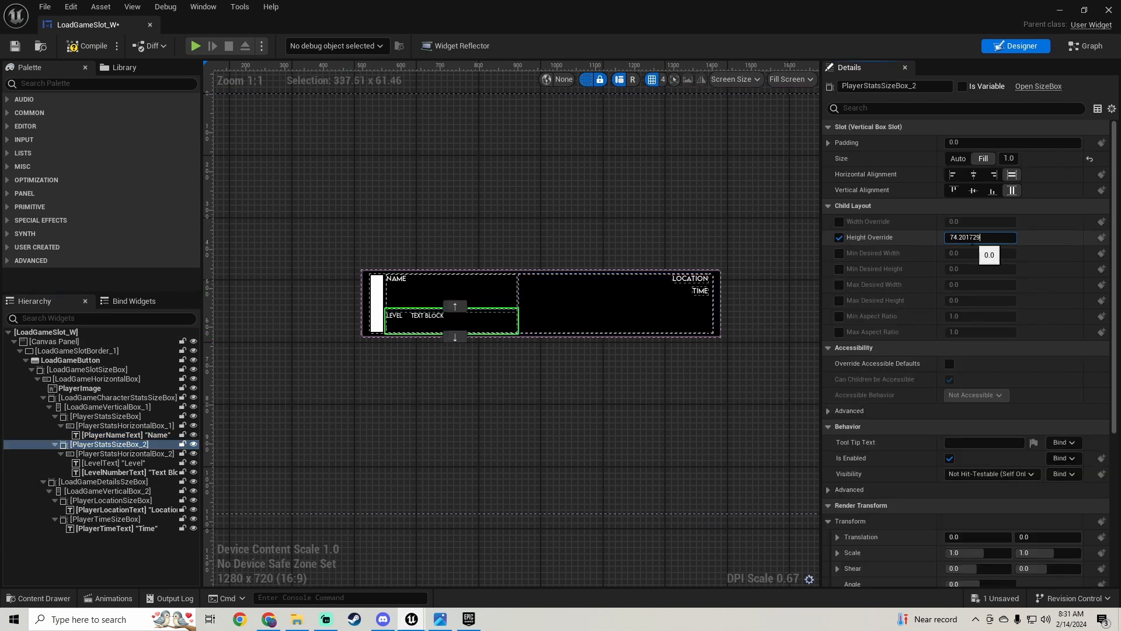
pyautogui.press('Return')
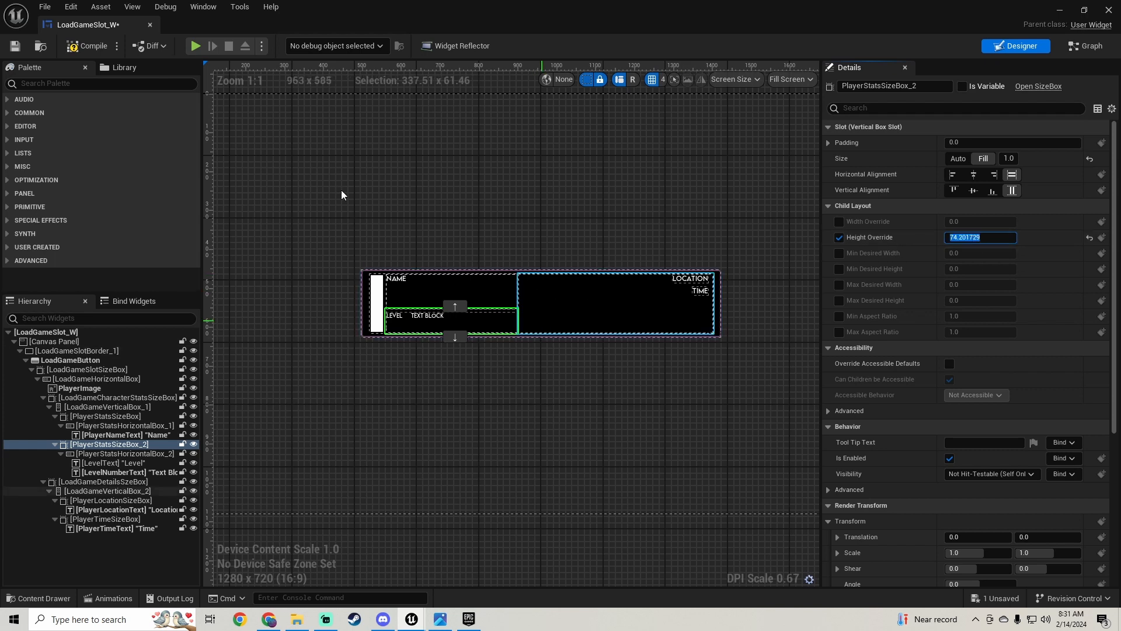
pyautogui.click(65, 51)
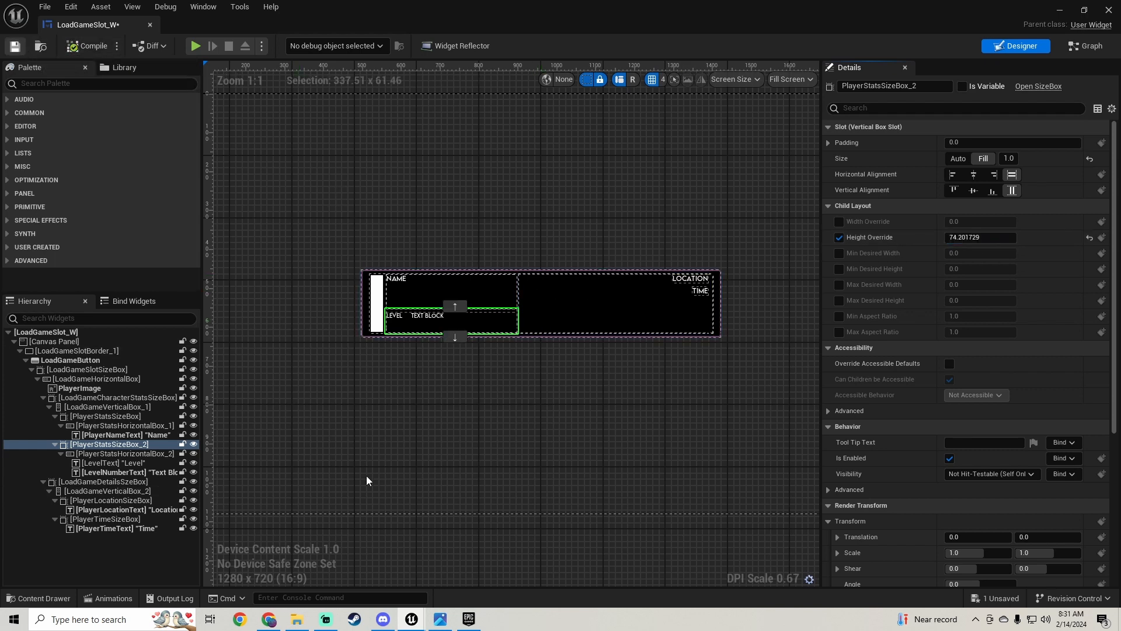
# Set PlayerStatsSizeBox_2's slot size to Auto in the tutorial widget, matching PlayerStatsSizeBox_1 in the SoulsLike project, and save it.
pyautogui.moveTo(411, 619)
pyautogui.click(575, 566)
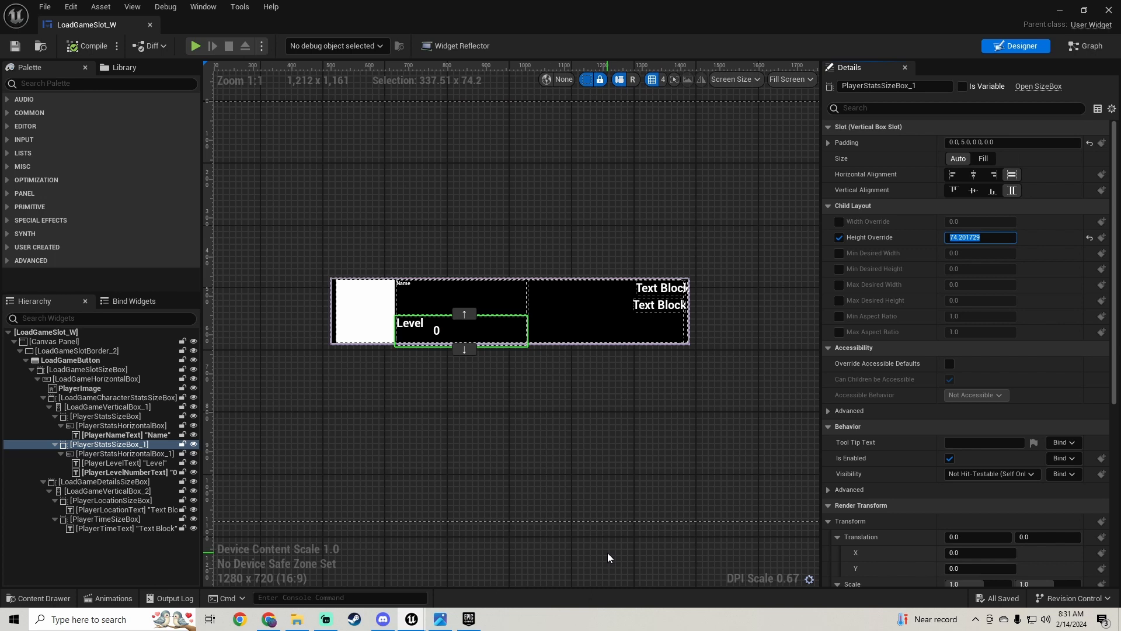
pyautogui.click(472, 570)
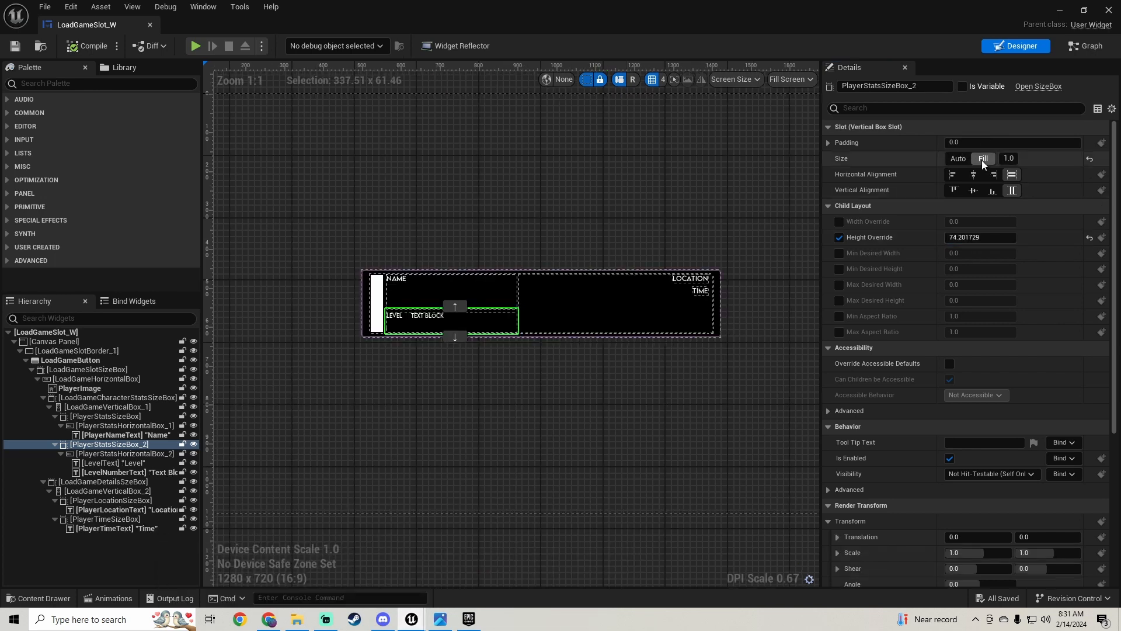
pyautogui.click(957, 159)
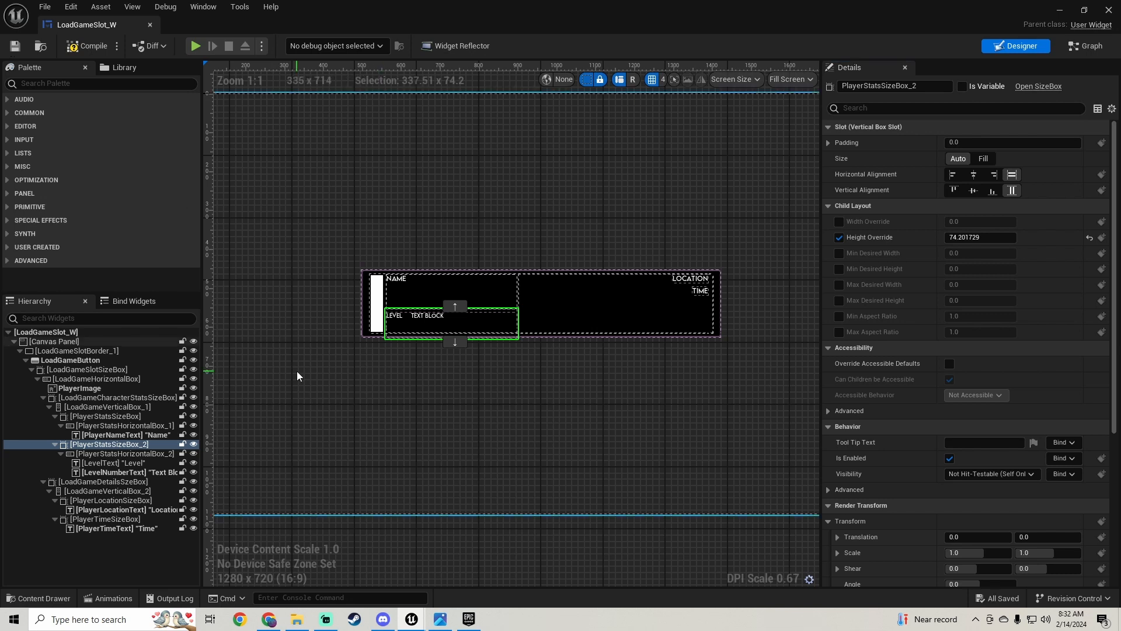
# Set PlayerStatsHorizontalBox_2's padding to 0 in the tutorial widget, as in the SoulsLike project, then compile and save.
pyautogui.click(124, 453)
pyautogui.moveTo(412, 618)
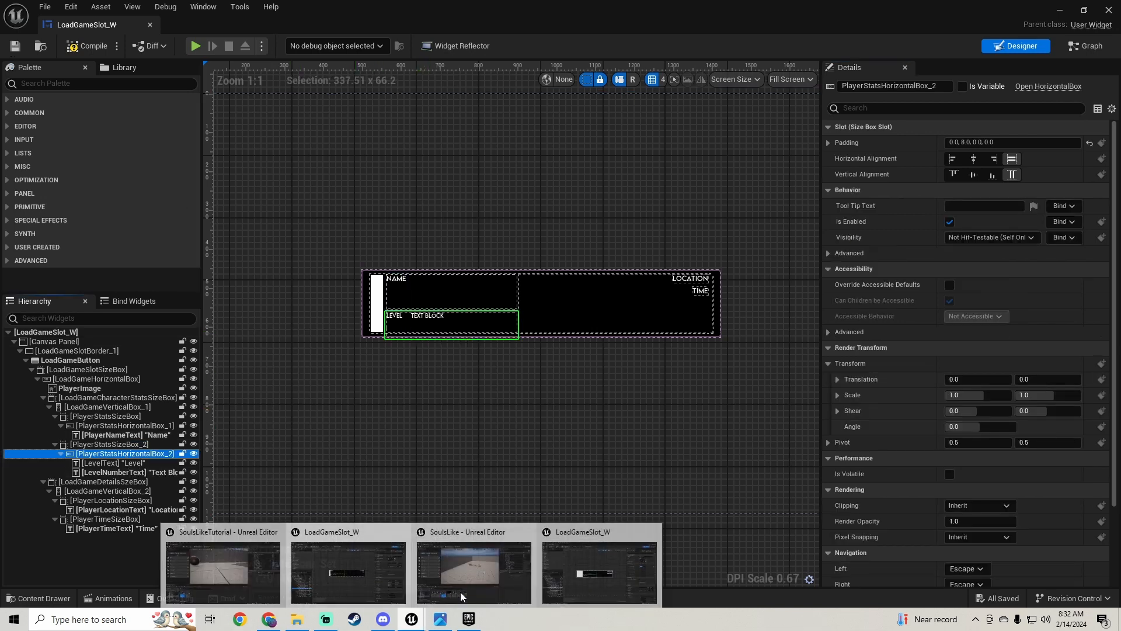
pyautogui.click(582, 561)
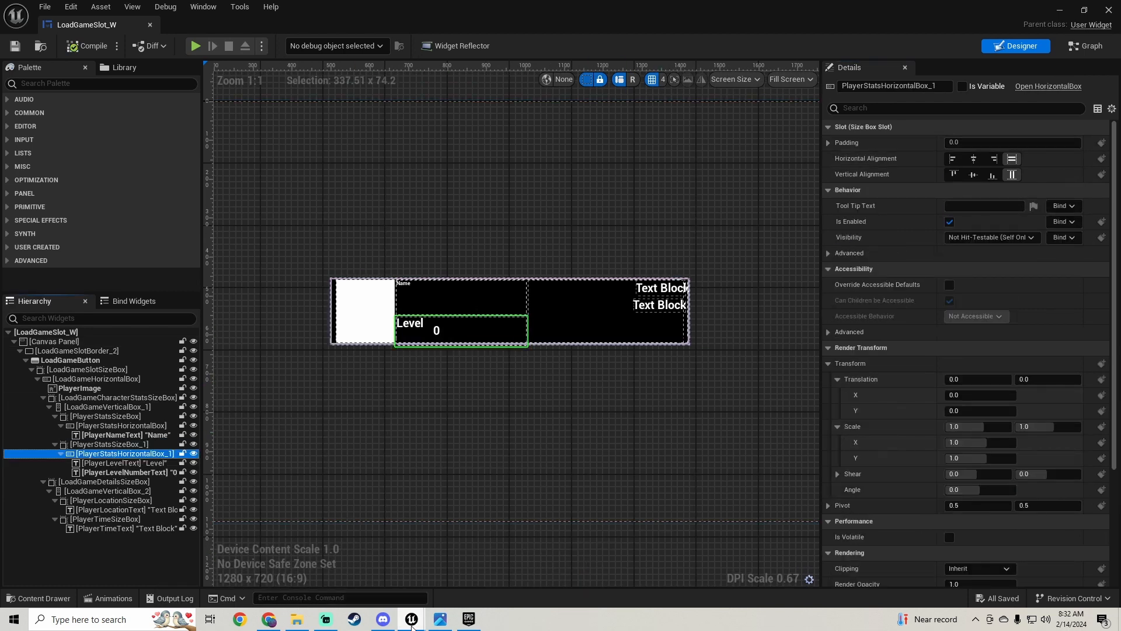
pyautogui.moveTo(412, 624)
pyautogui.click(471, 564)
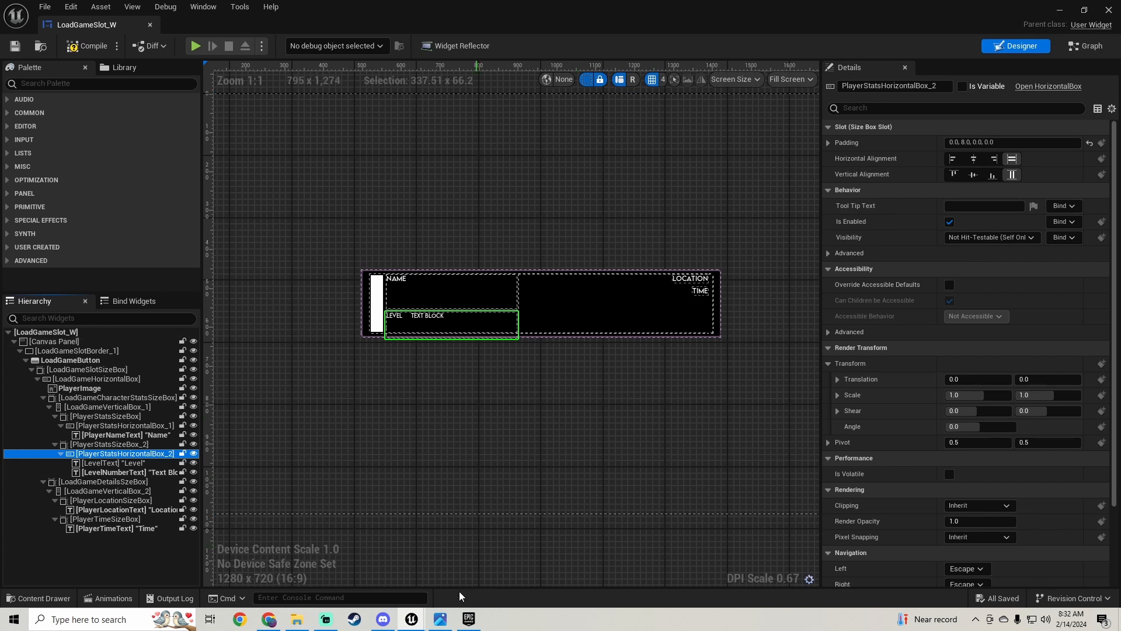
pyautogui.click(584, 562)
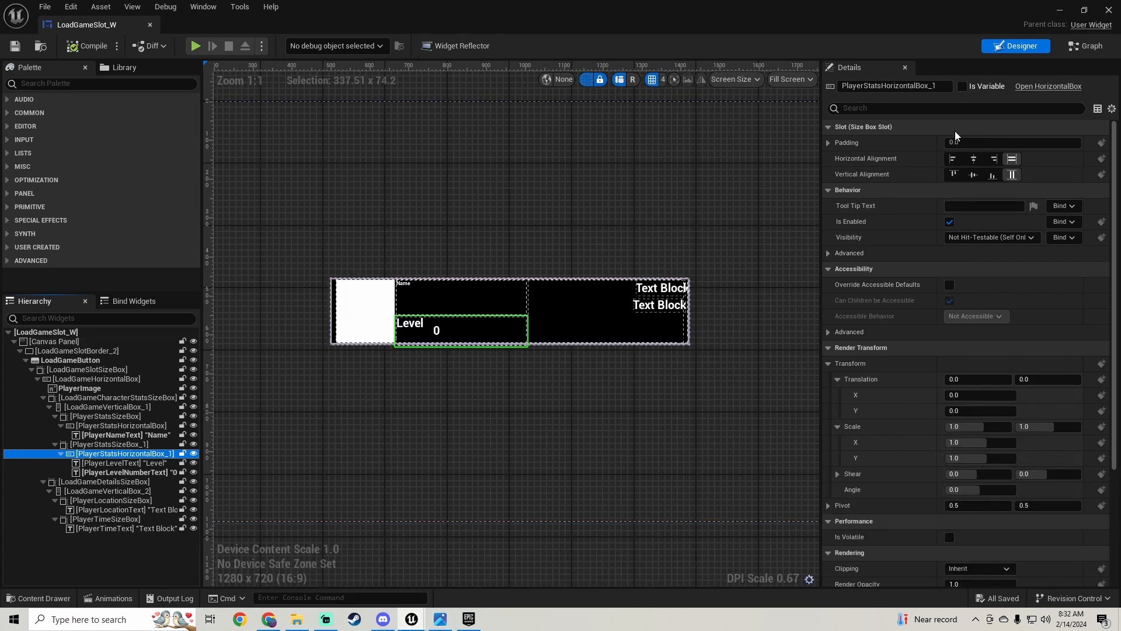
pyautogui.click(470, 564)
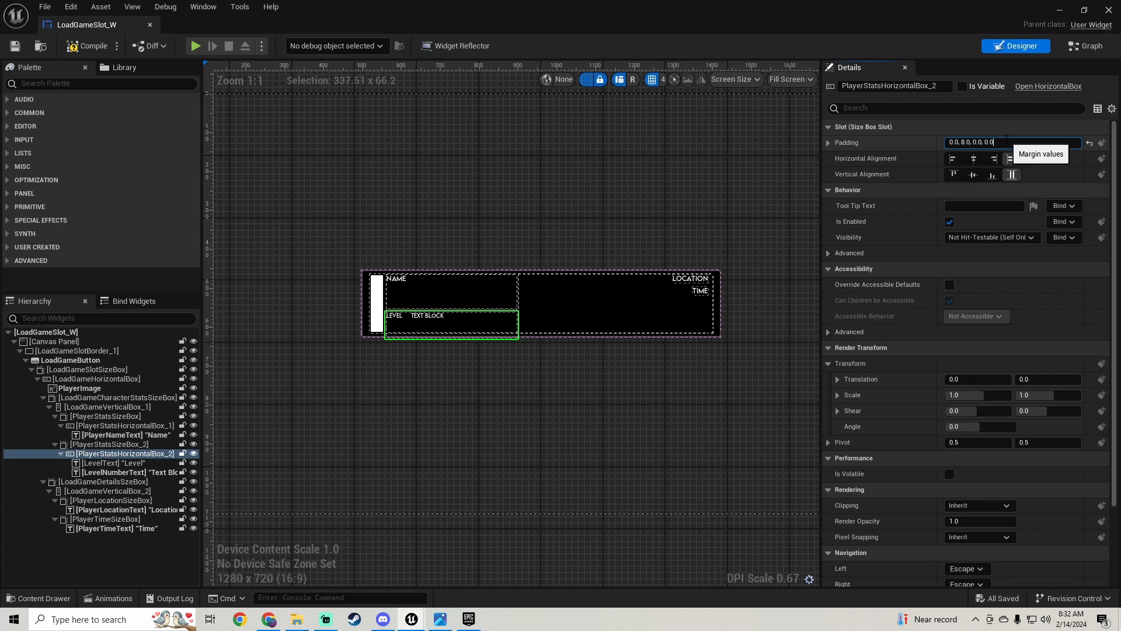
pyautogui.moveTo(1008, 142); pyautogui.dragTo(765, 129)
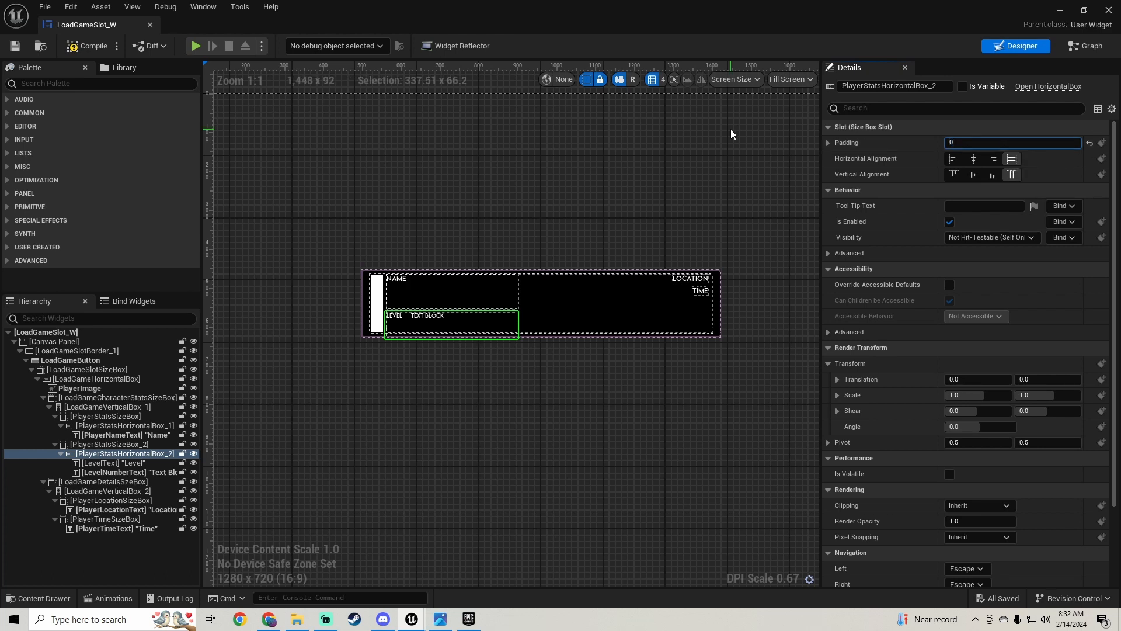
pyautogui.click(82, 50)
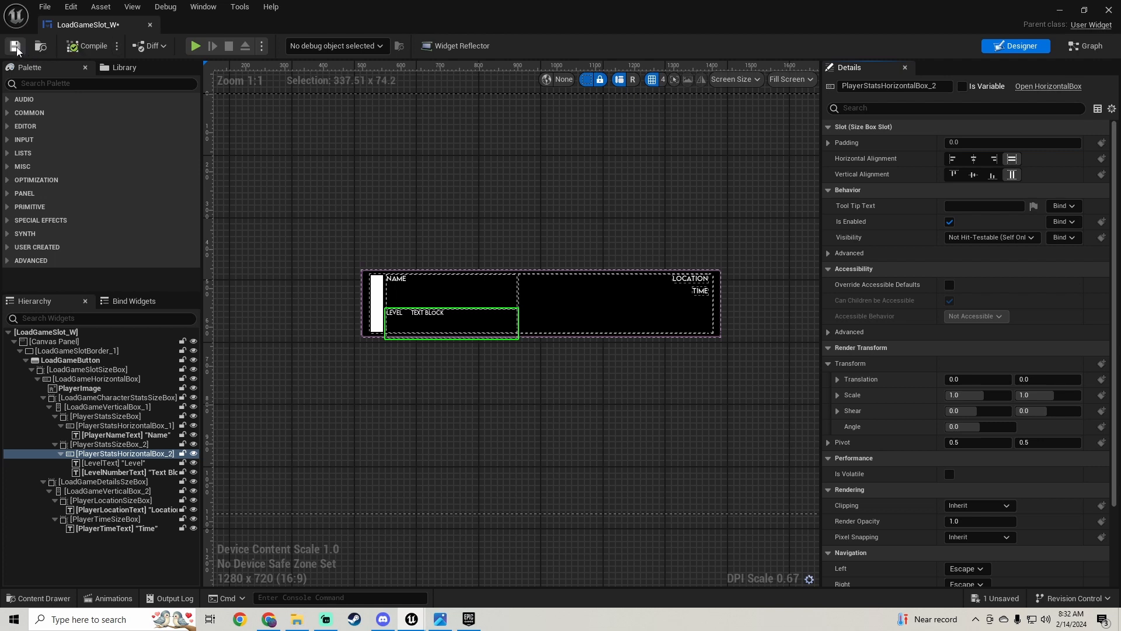
# Set PlayerLevelText's horizontal alignment to fill in the SoulsLike project, matching LevelText in the tutorial widget.
pyautogui.click(125, 464)
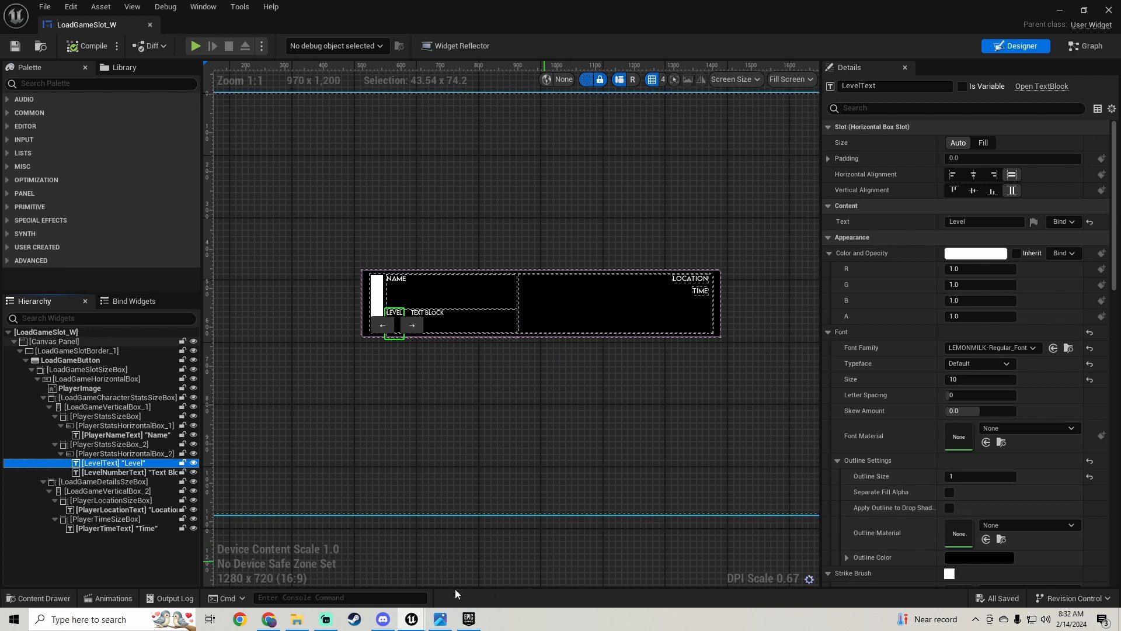
pyautogui.moveTo(409, 622)
pyautogui.click(568, 562)
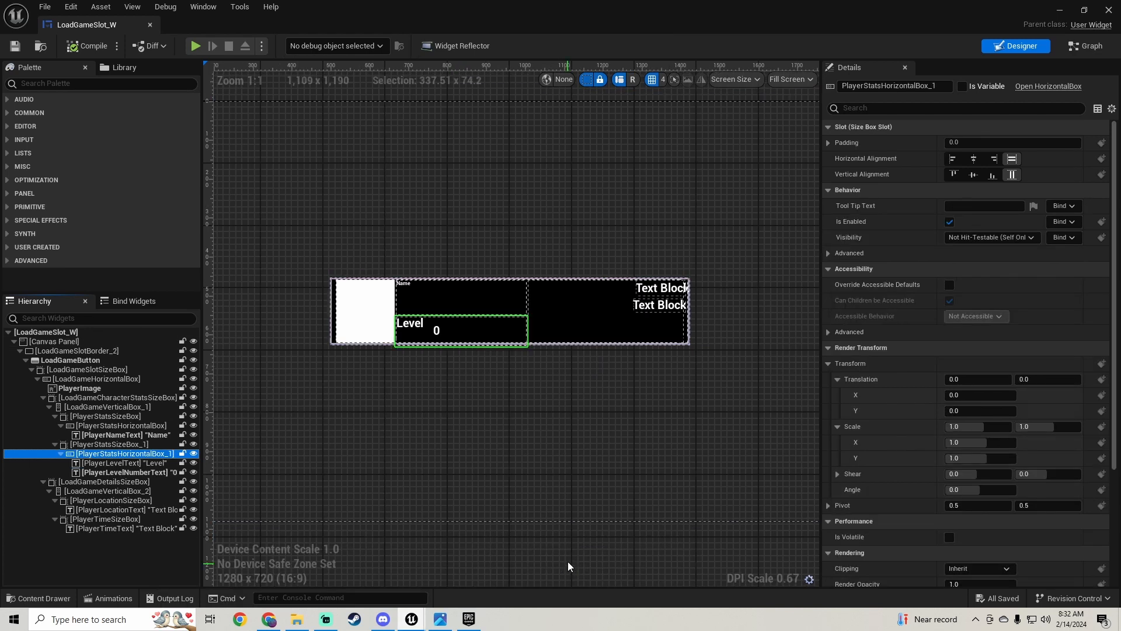
pyautogui.click(409, 326)
pyautogui.click(409, 326)
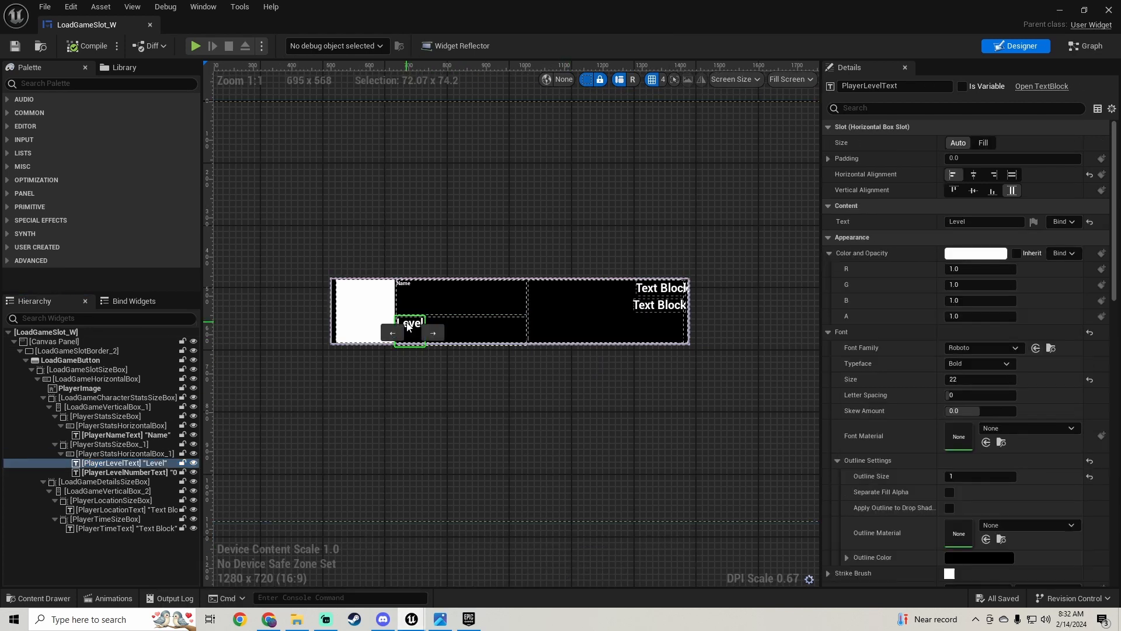
pyautogui.click(1014, 175)
# Set PlayerLevelText's font size to 10 in the SoulsLike project, as used by LevelText in the tutorial widget.
pyautogui.moveTo(407, 628)
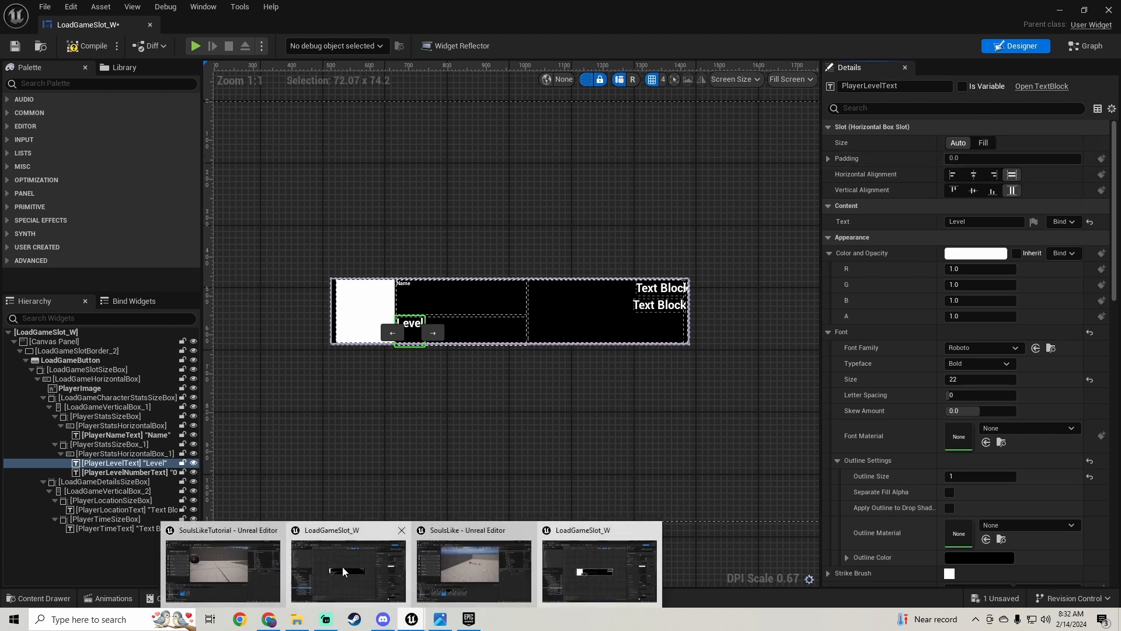
pyautogui.click(342, 567)
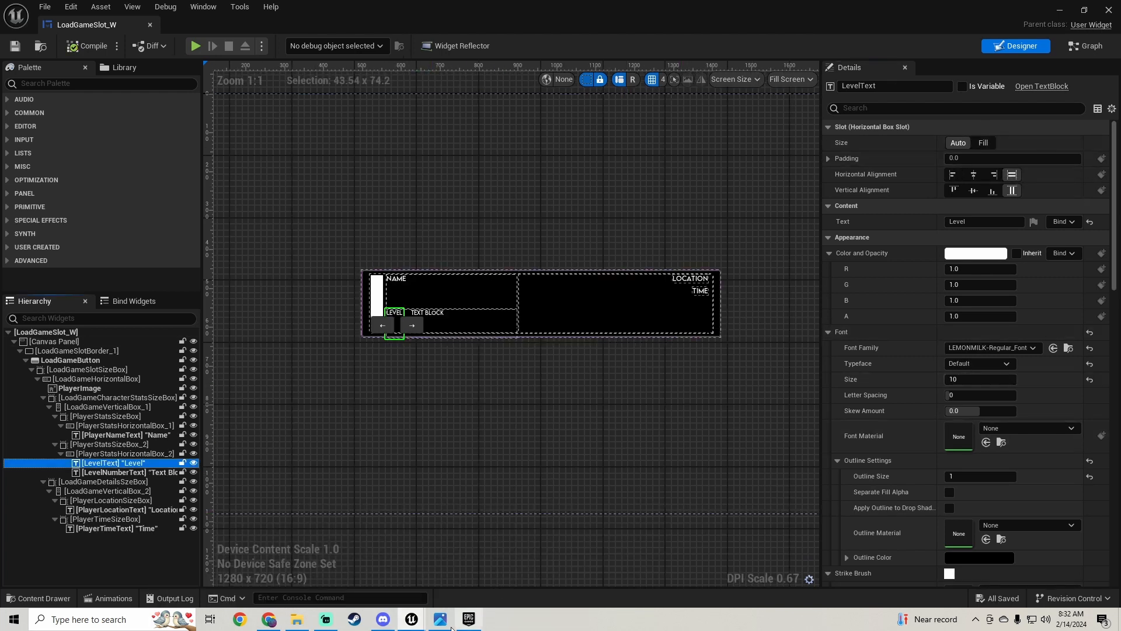
pyautogui.moveTo(418, 623)
pyautogui.click(516, 576)
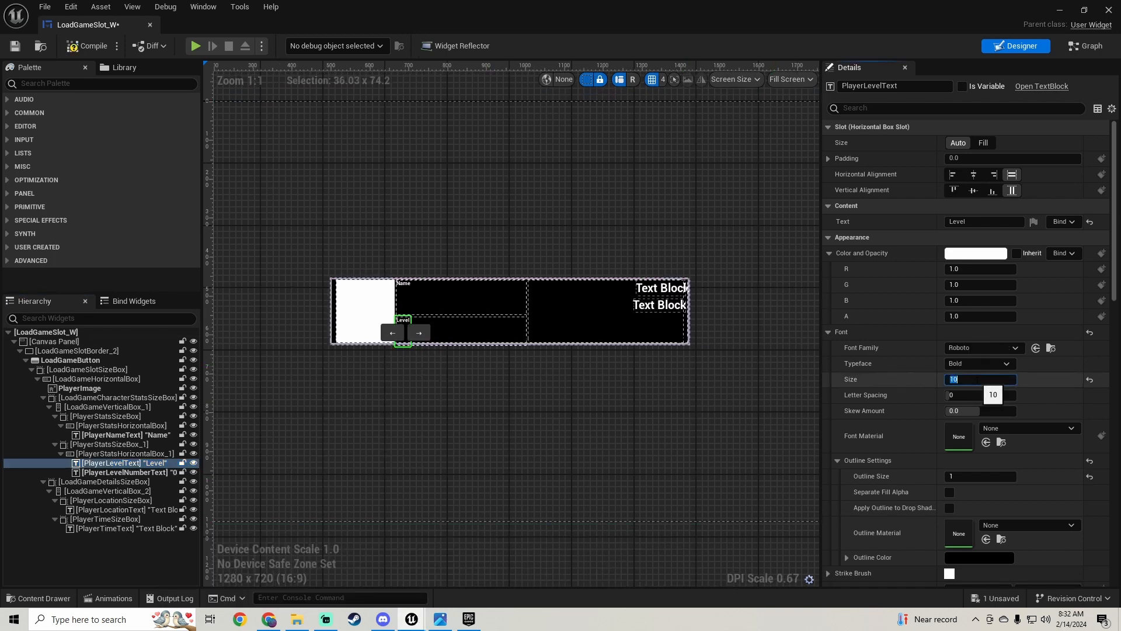
# Set PlayerNameText's font size to 10 in the tutorial widget, matching the same text block in the SoulsLike project.
pyautogui.moveTo(412, 621)
pyautogui.click(363, 572)
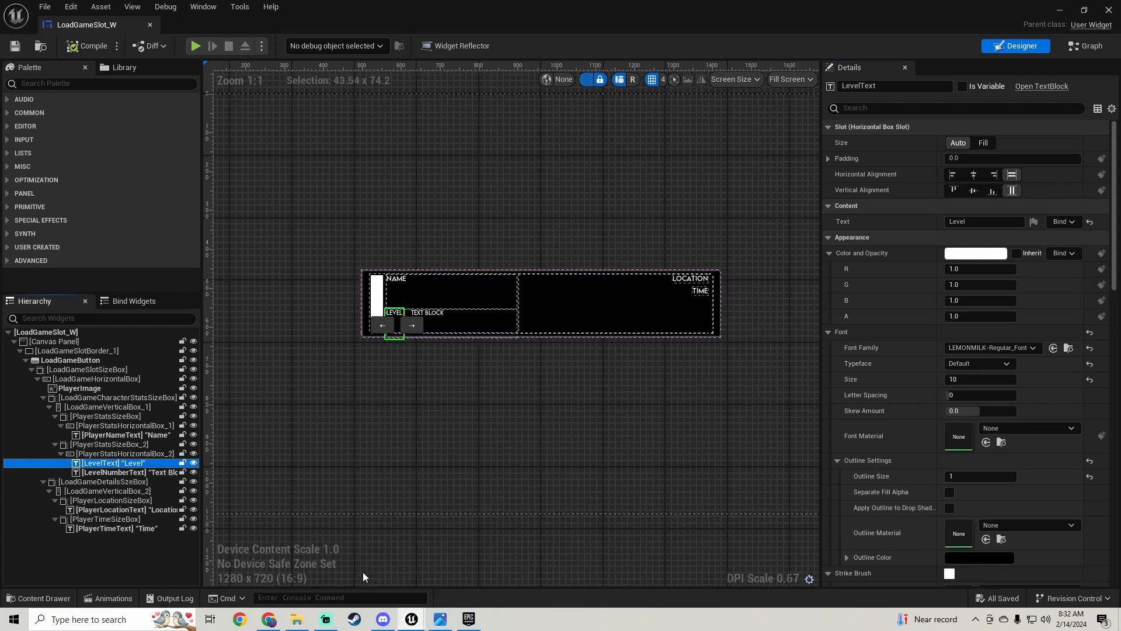
pyautogui.scroll(3, 394, 340)
pyautogui.scroll(-1, 412, 356)
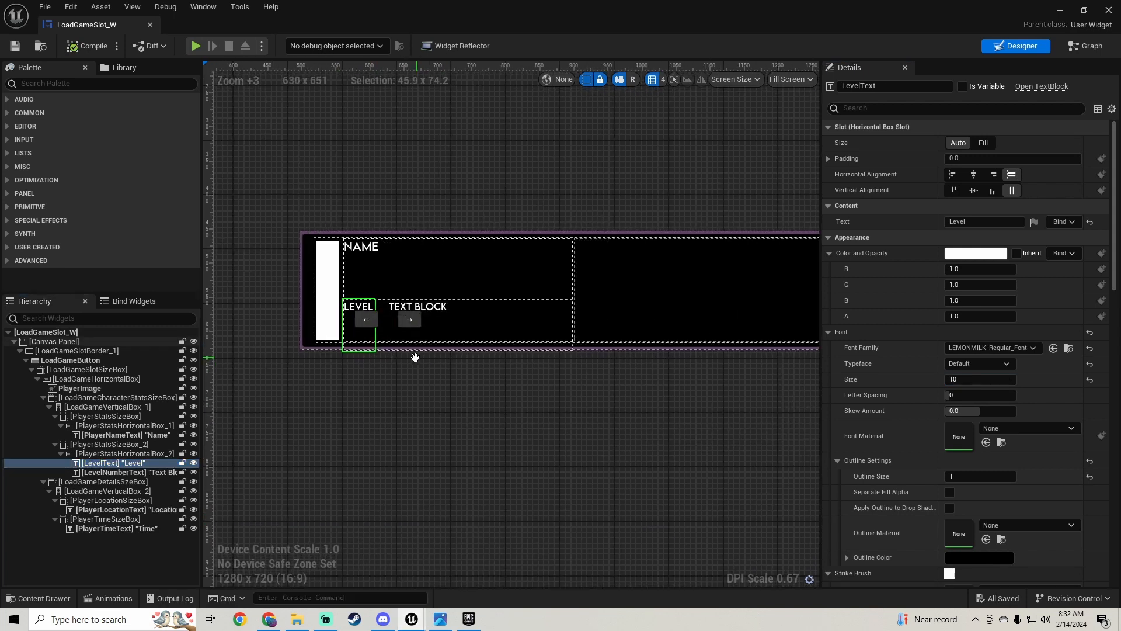
pyautogui.moveTo(411, 620)
pyautogui.click(586, 564)
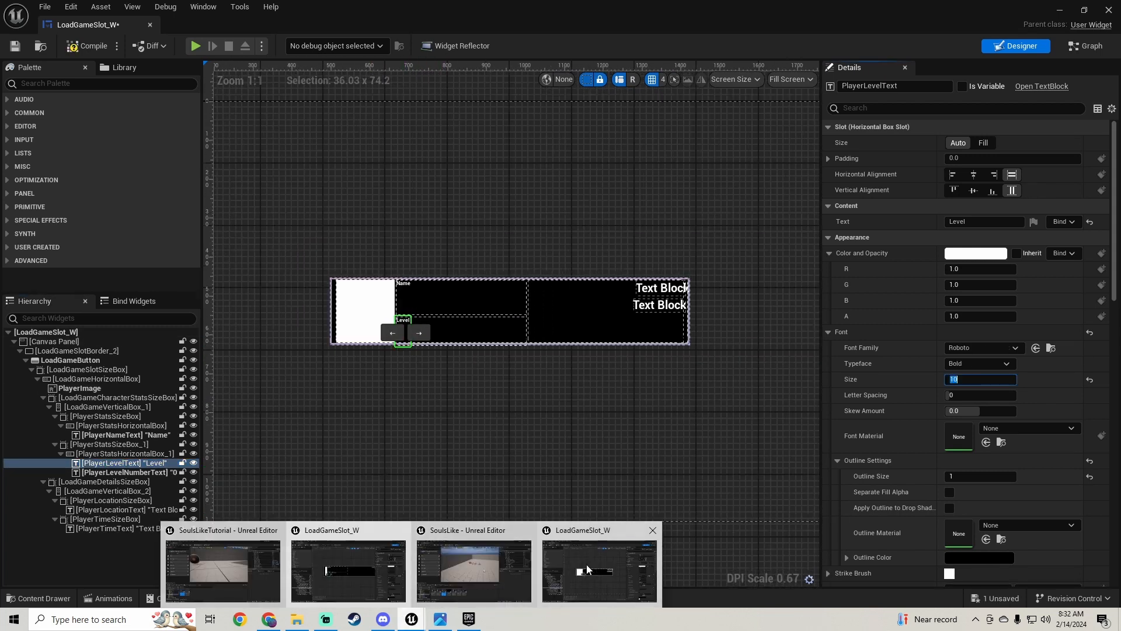
pyautogui.click(407, 290)
pyautogui.moveTo(415, 624)
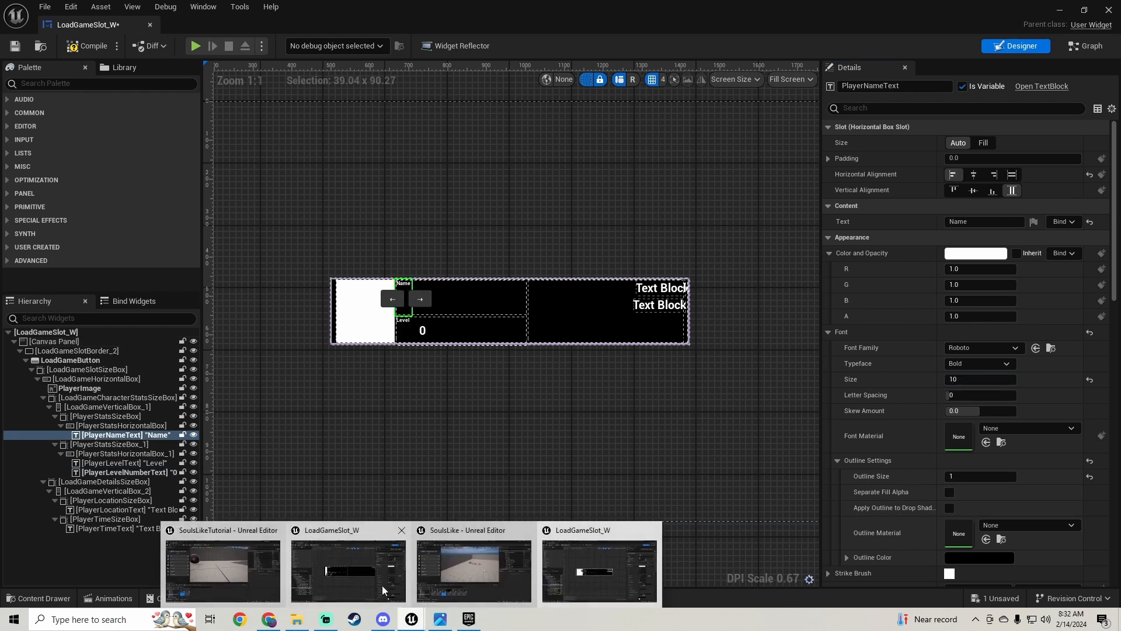
pyautogui.click(397, 562)
pyautogui.click(360, 290)
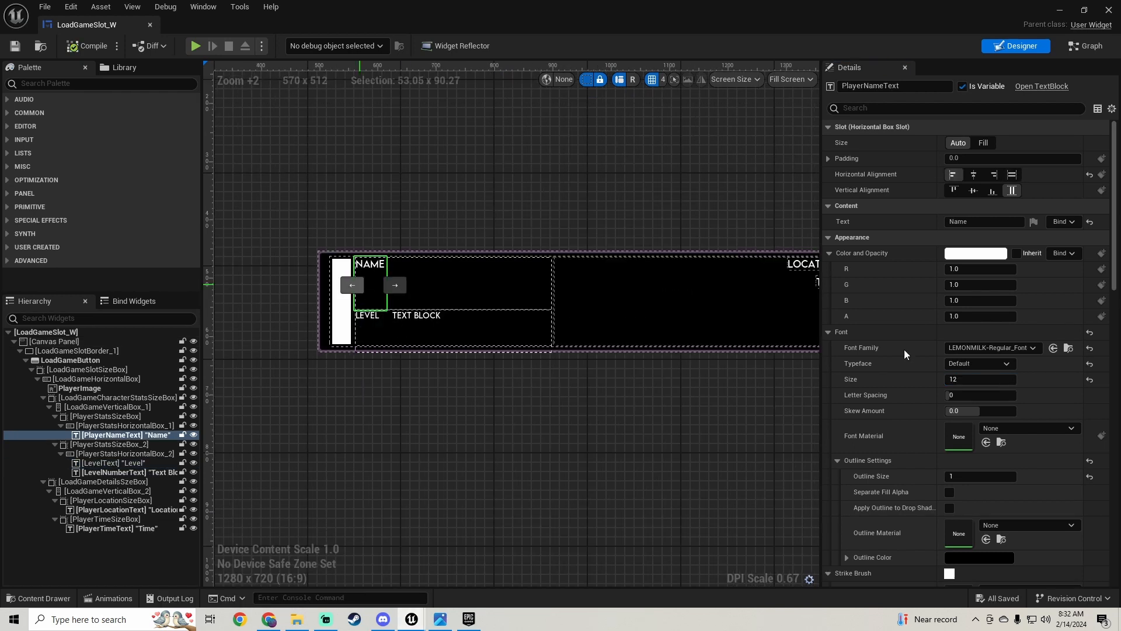
pyautogui.moveTo(974, 379); pyautogui.dragTo(974, 380)
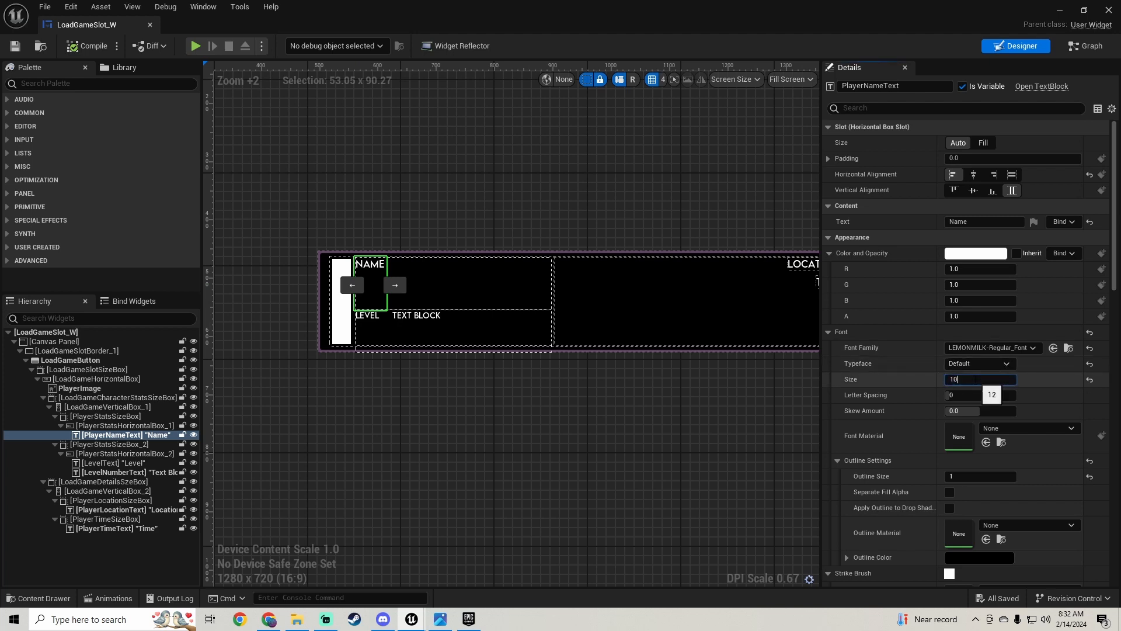
# Align PlayerLevelNumberText to the center horizontally and to the top vertically in the SoulsLike project's widget.
pyautogui.click(414, 318)
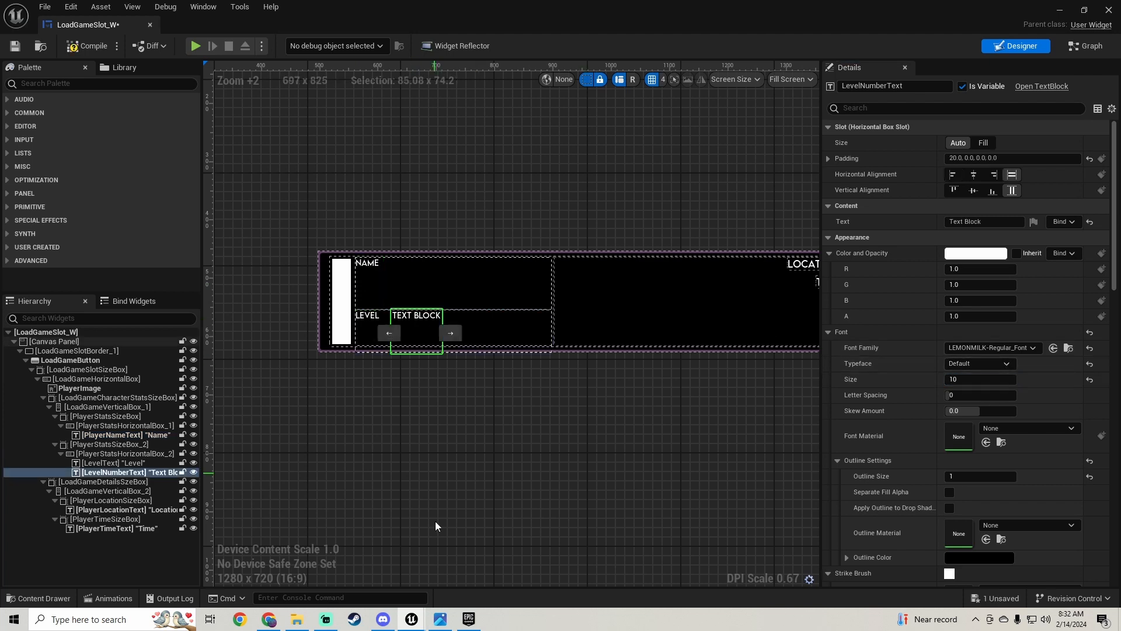
pyautogui.moveTo(415, 618)
pyautogui.click(461, 563)
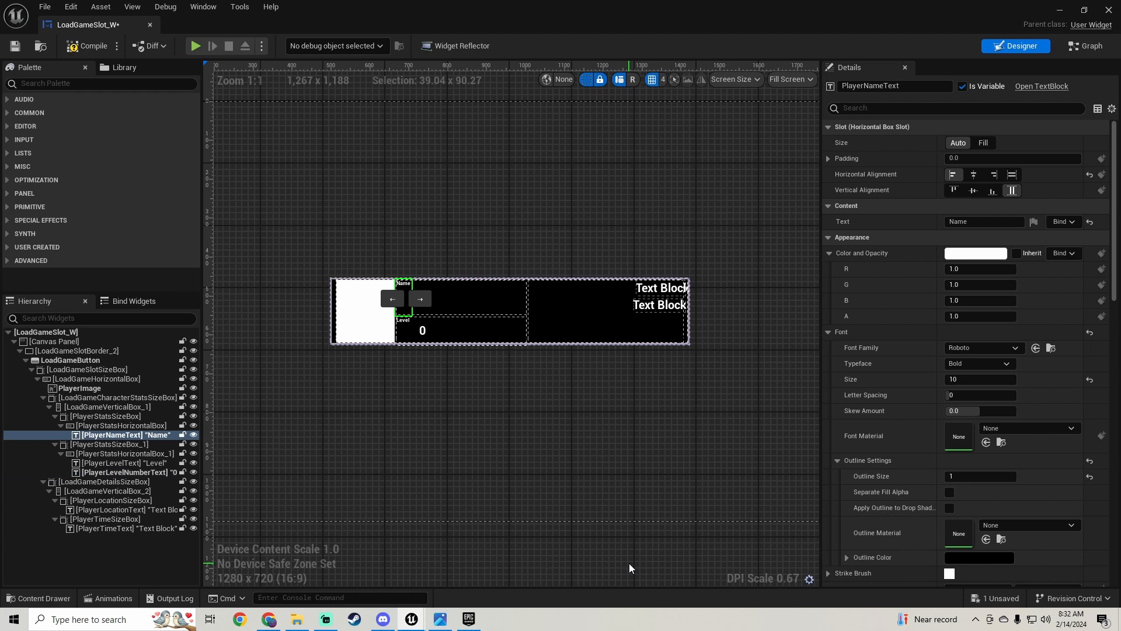
pyautogui.click(424, 337)
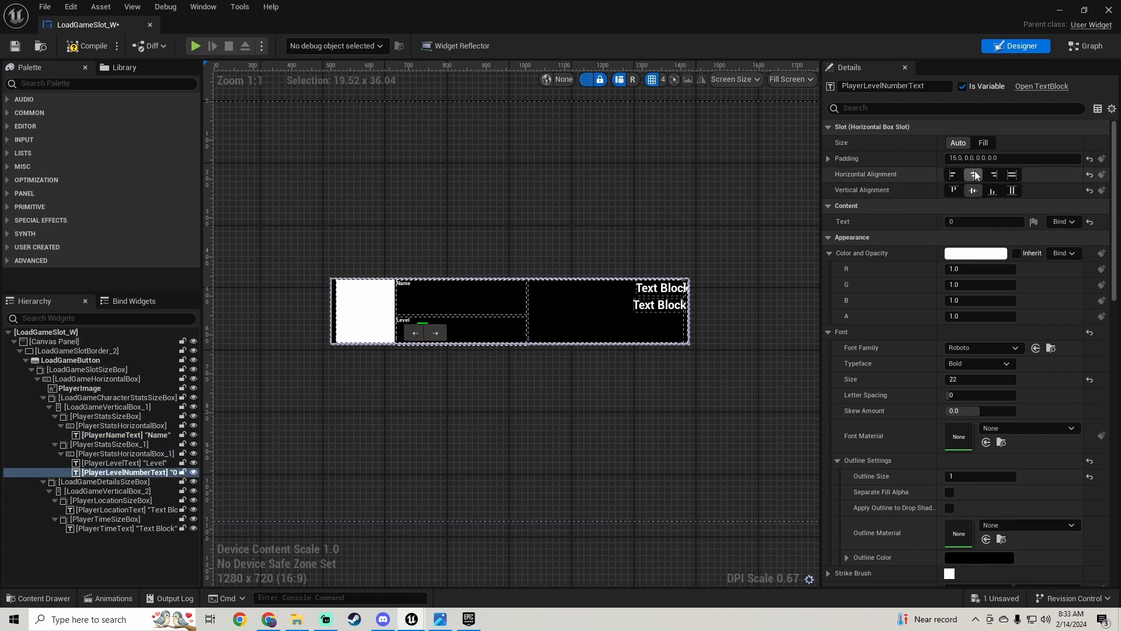
pyautogui.scroll(3, 448, 336)
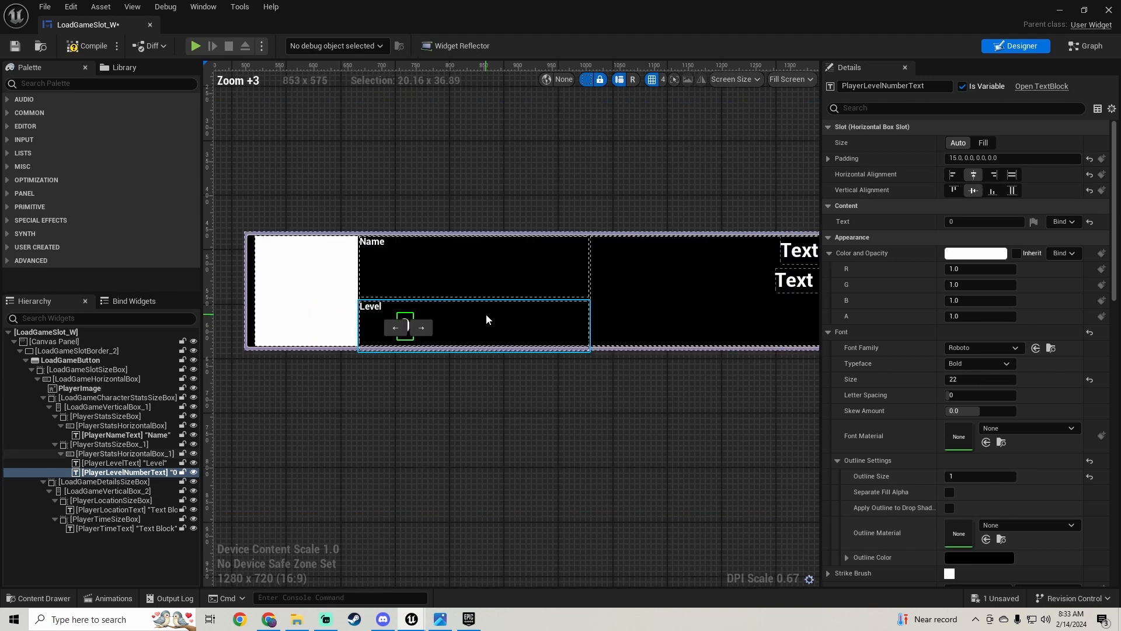
pyautogui.click(955, 174)
pyautogui.click(974, 174)
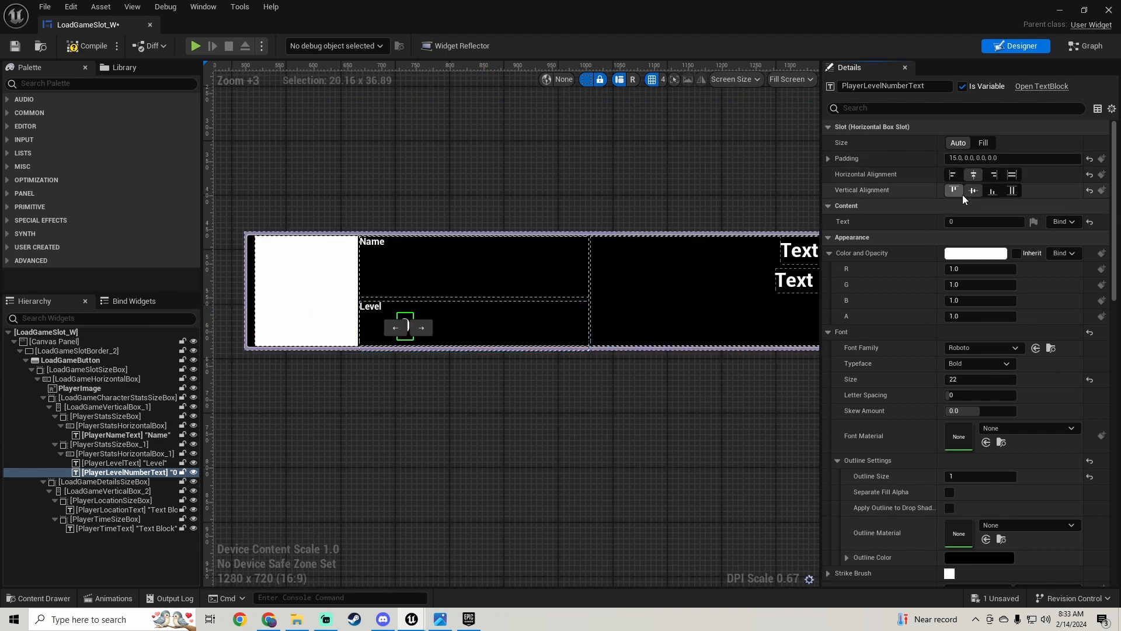
pyautogui.click(953, 190)
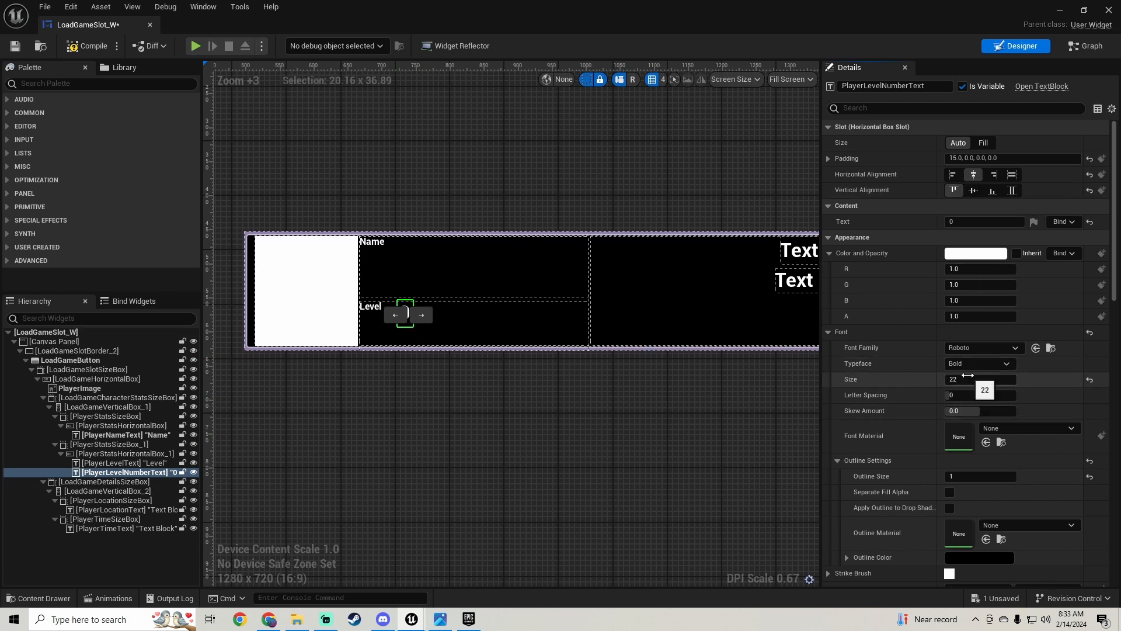
# Set LevelNumberText's font size to 22 and its text to 1 in the tutorial project's LoadGameSlot_W widget.
pyautogui.scroll(-4, 460, 383)
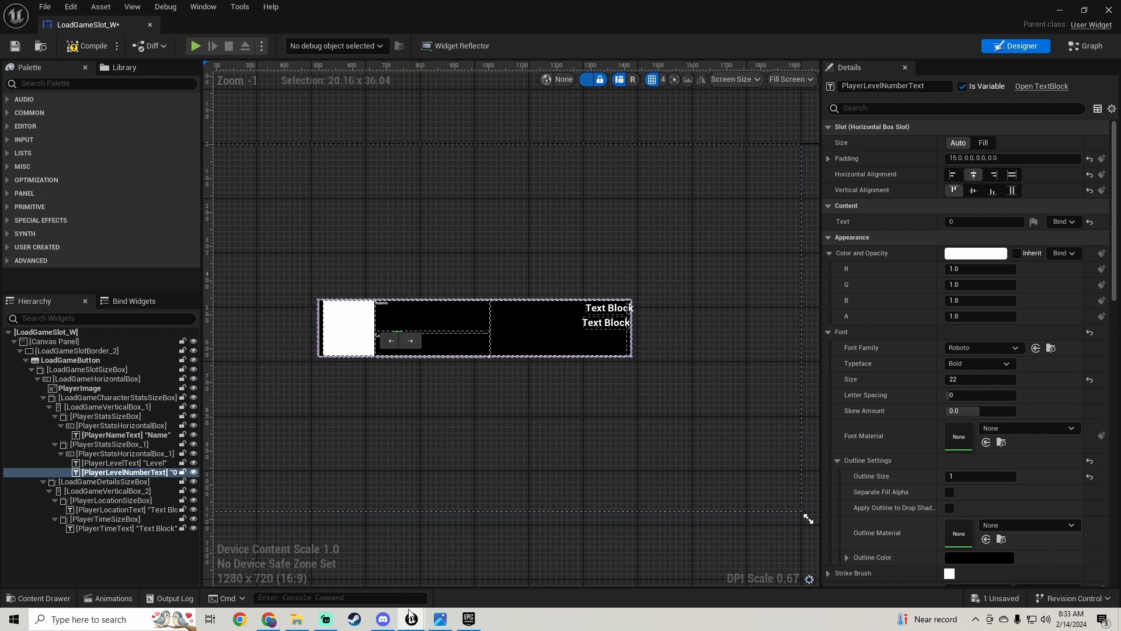
pyautogui.scroll(3, 403, 351)
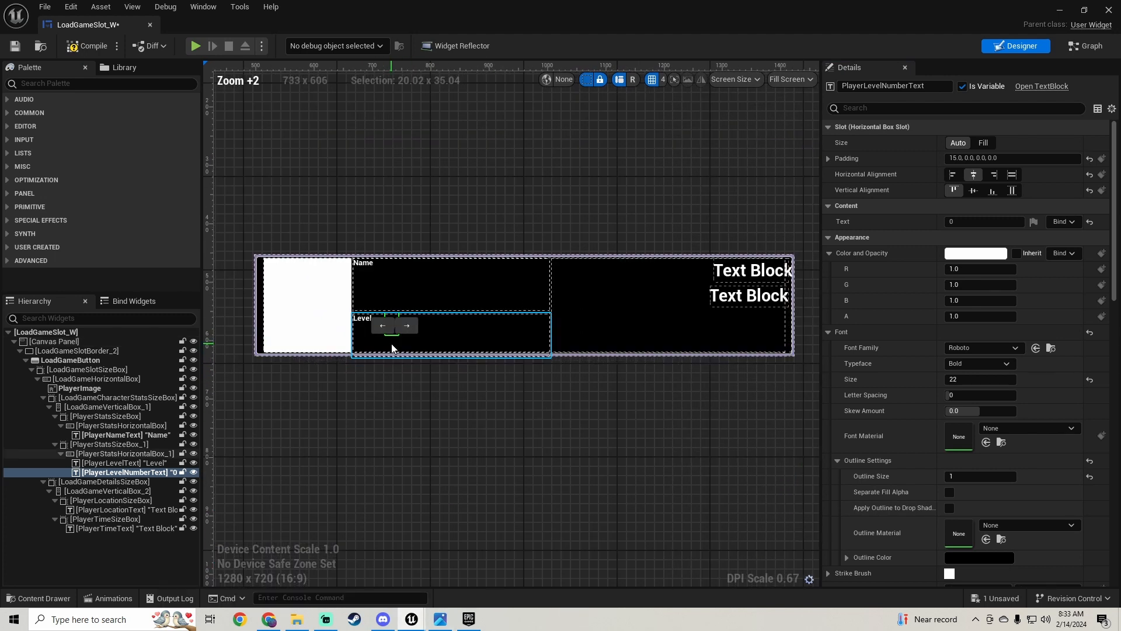
pyautogui.moveTo(417, 620)
pyautogui.click(361, 569)
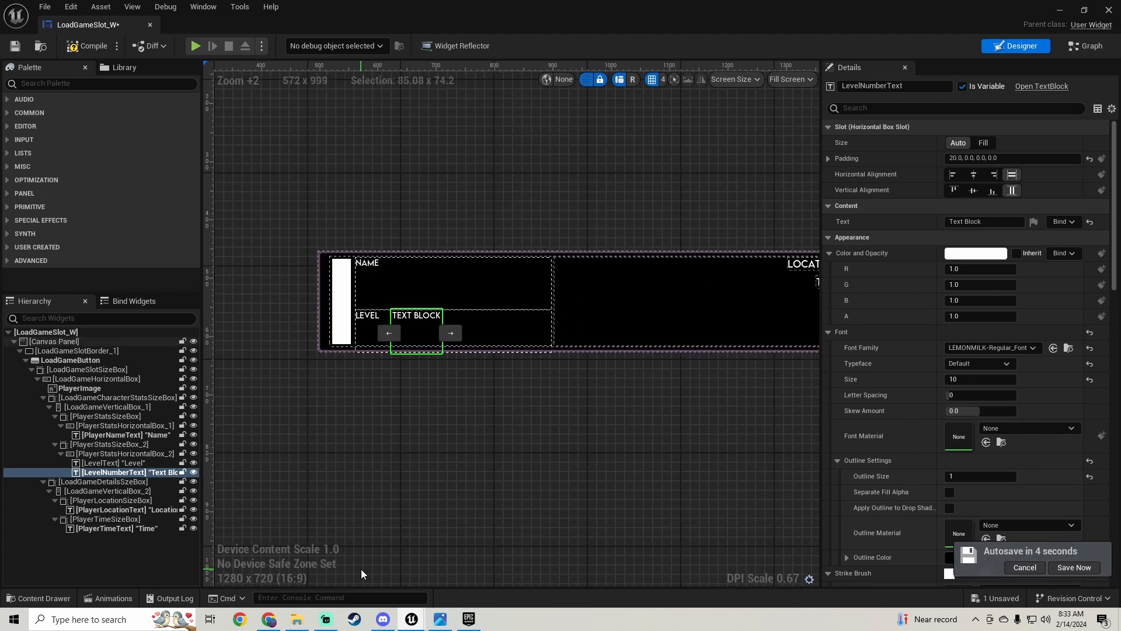
pyautogui.moveTo(541, 377); pyautogui.dragTo(538, 377, button='right')
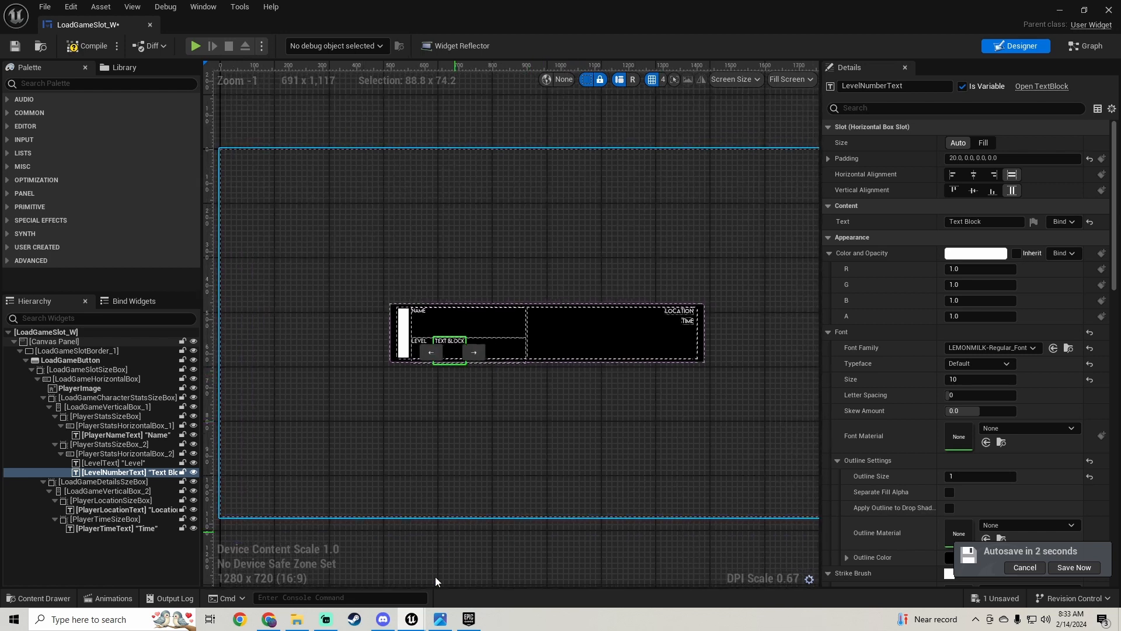
pyautogui.moveTo(411, 622)
pyautogui.click(593, 569)
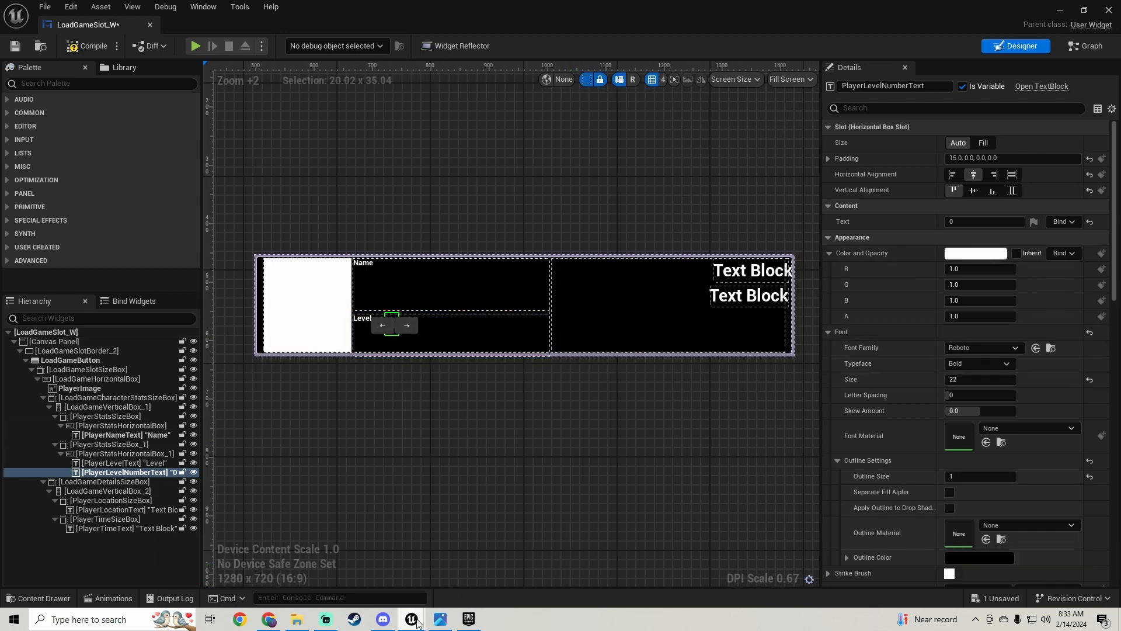
pyautogui.moveTo(415, 622)
pyautogui.click(330, 570)
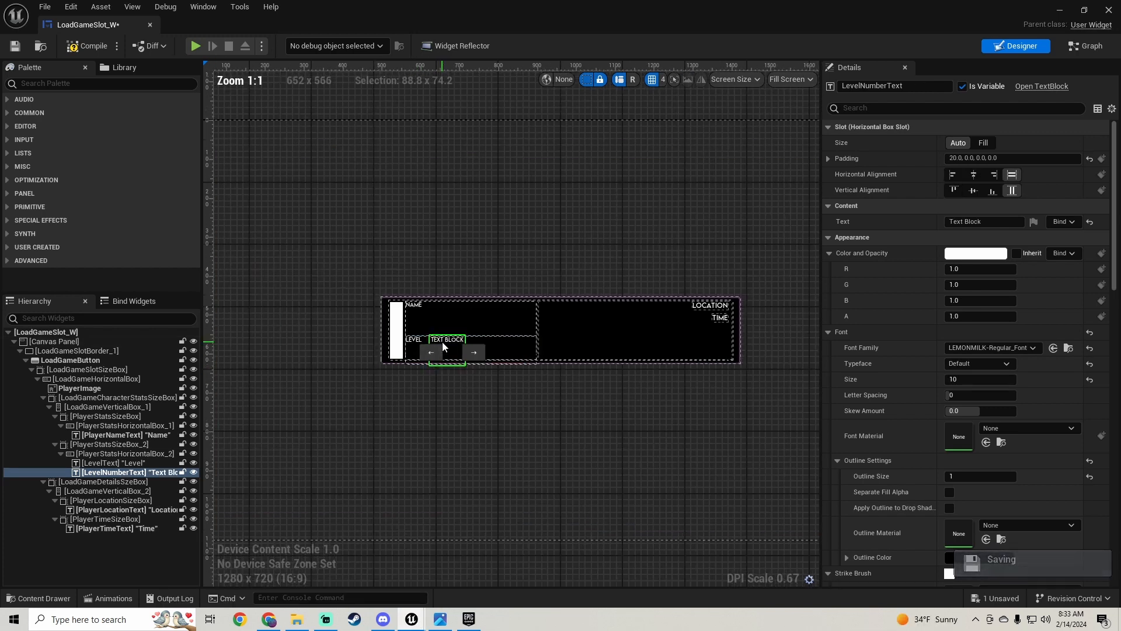
pyautogui.scroll(1, 443, 341)
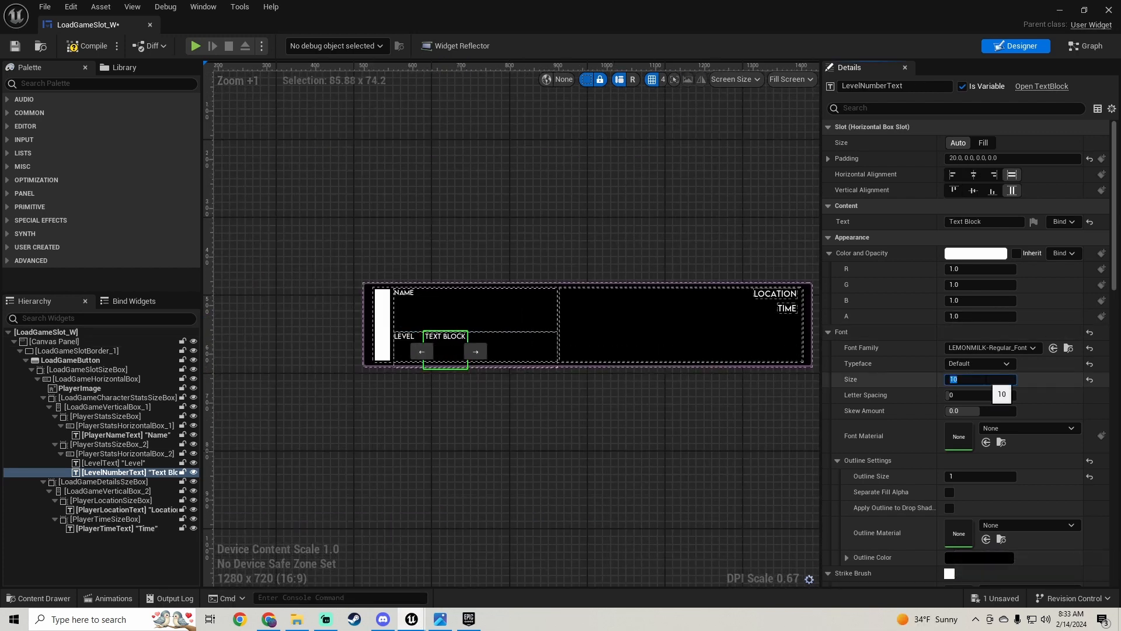
pyautogui.write('22')
pyautogui.press('Return')
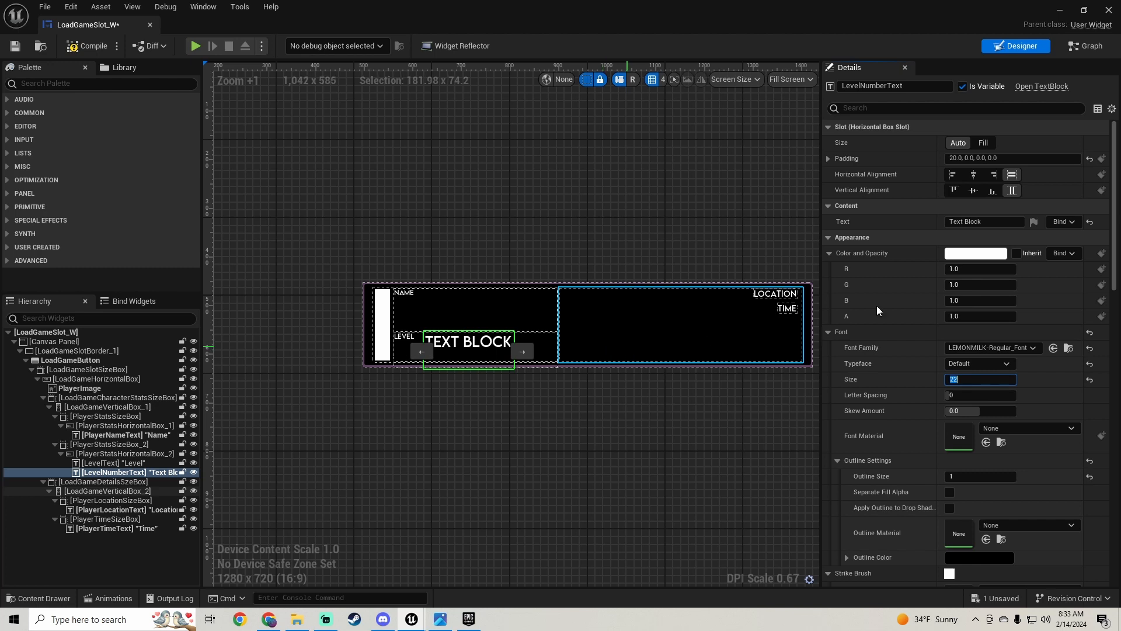
pyautogui.click(992, 222)
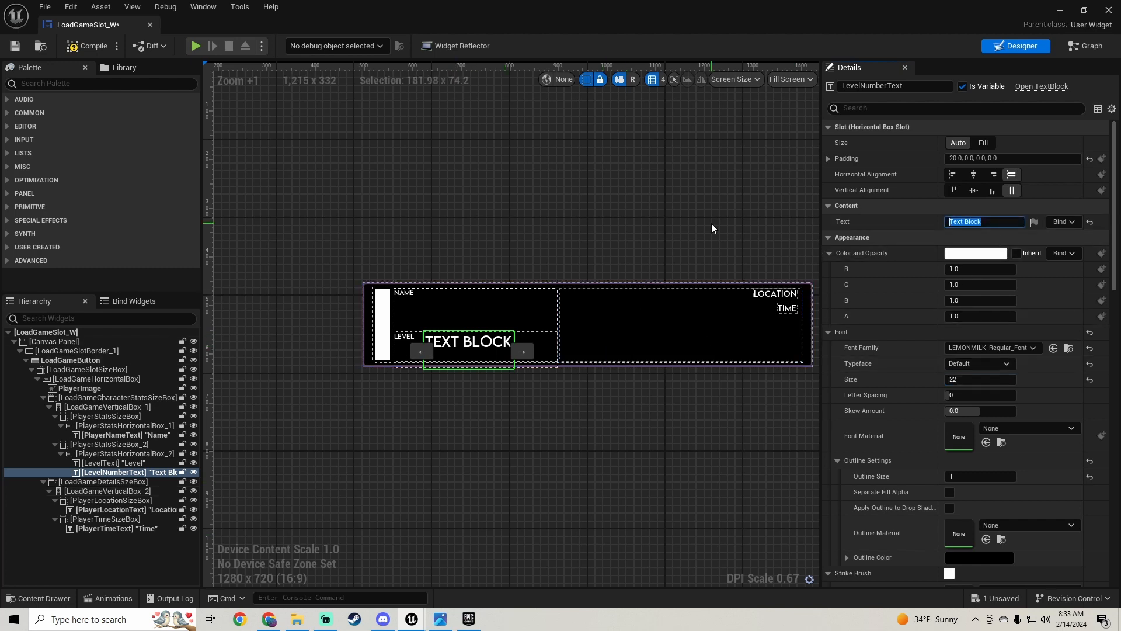
pyautogui.write('1')
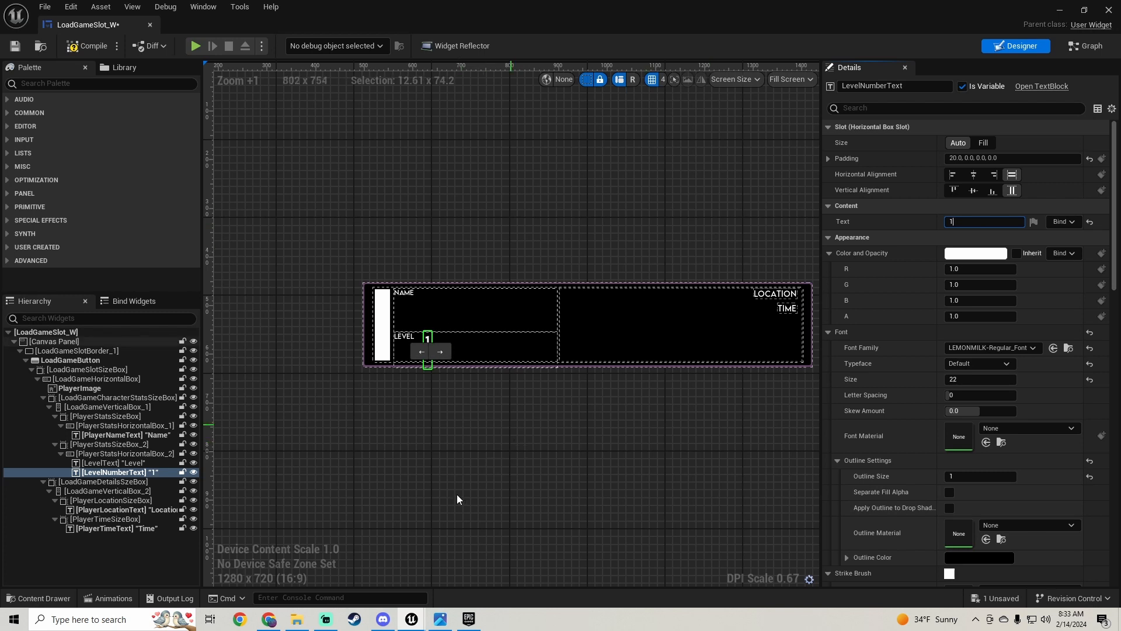
# Set PlayerLevelNumberText's text to 1 in the SoulsLike project's widget, and compile and save it.
pyautogui.moveTo(412, 619)
pyautogui.click(536, 573)
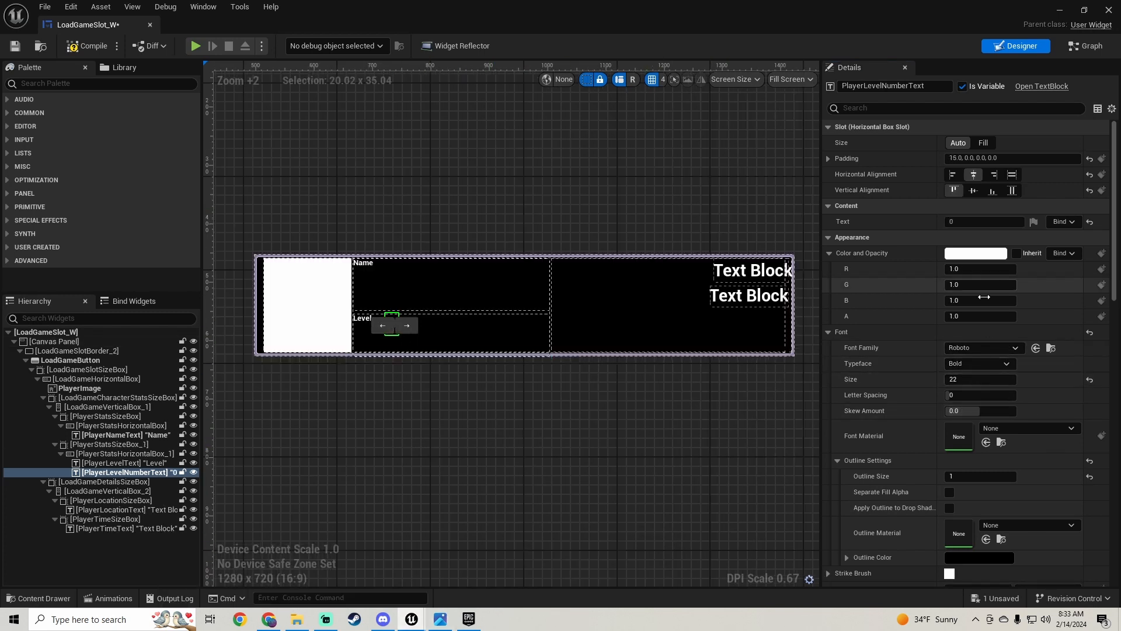
pyautogui.click(982, 221)
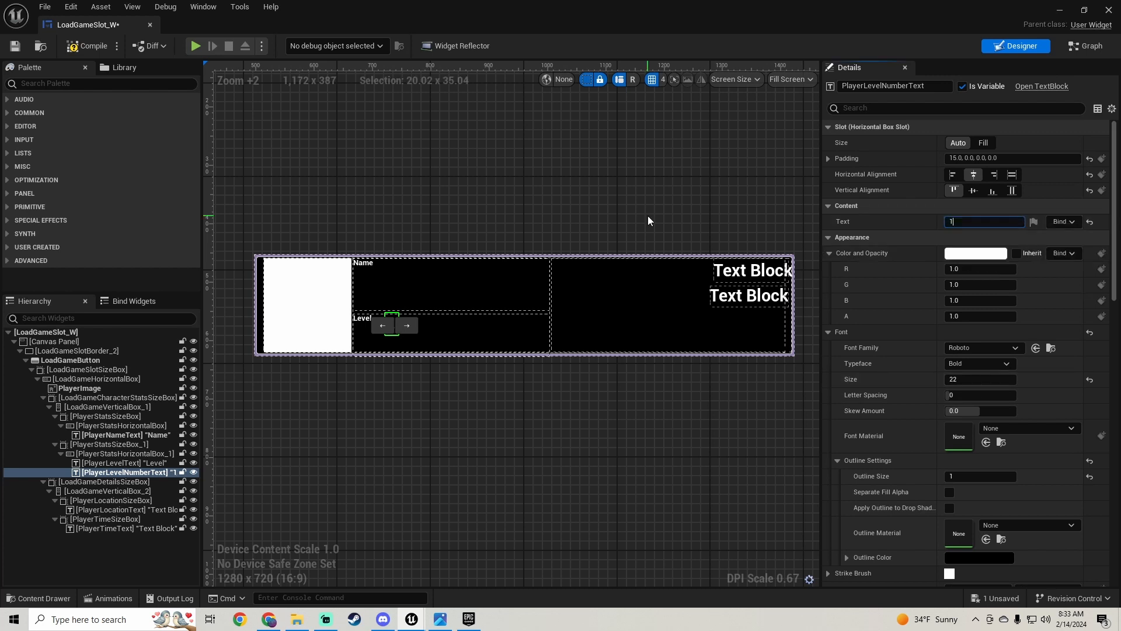
pyautogui.click(82, 50)
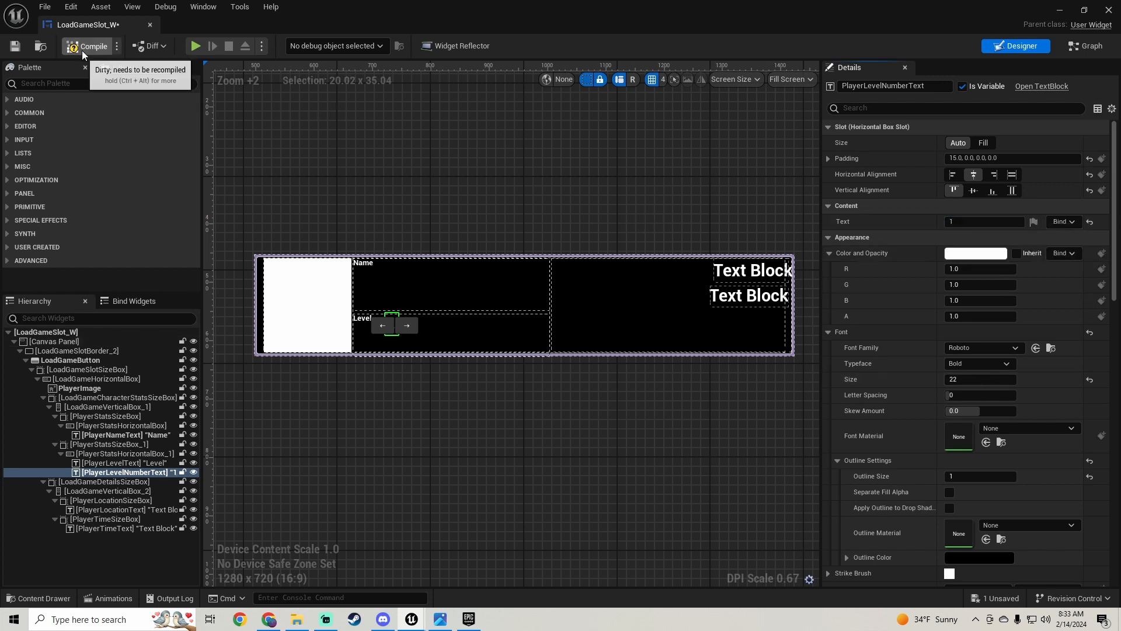
pyautogui.click(17, 45)
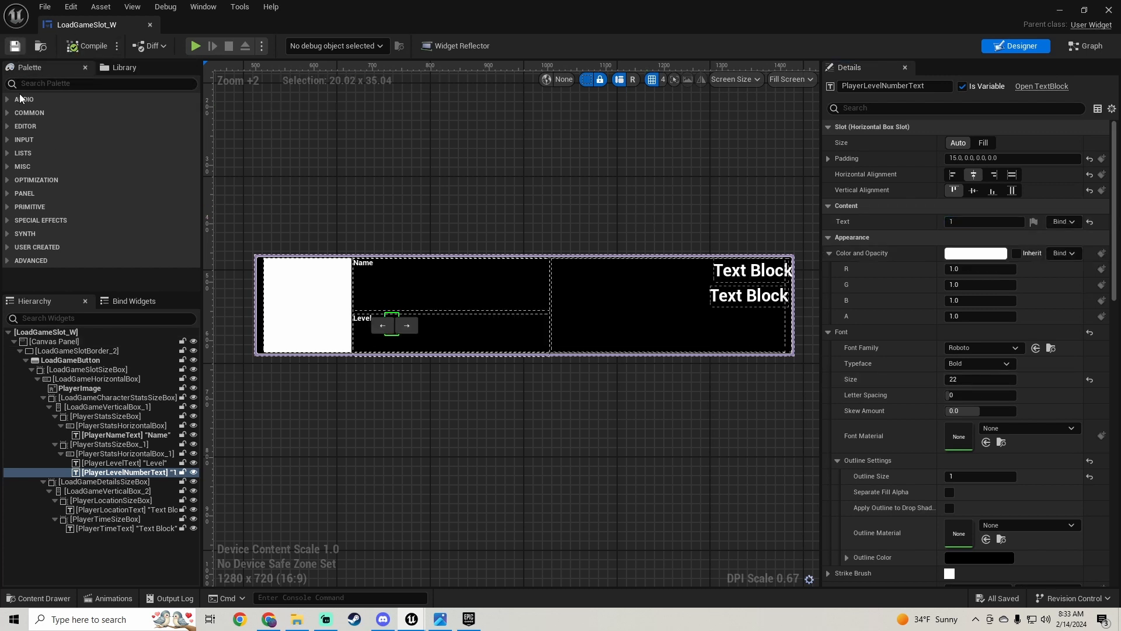
# Review LoadGameDetailsSizeBox and the root Canvas Panel in the SoulsLike project's load slot widget.
pyautogui.click(96, 481)
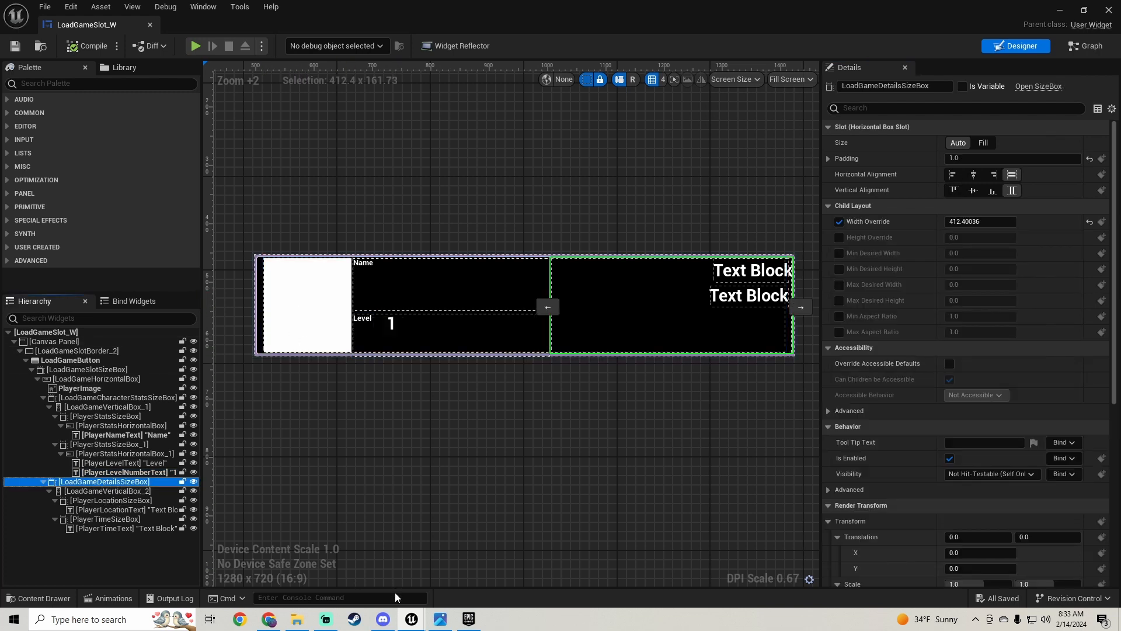
pyautogui.moveTo(412, 620)
pyautogui.click(341, 565)
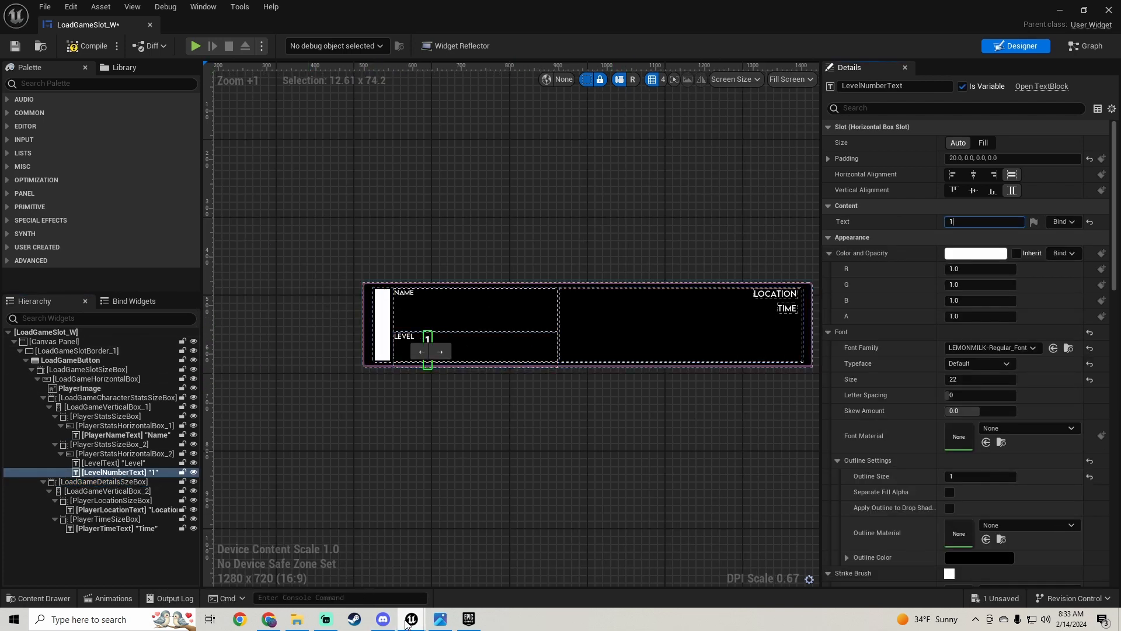
pyautogui.moveTo(412, 620)
pyautogui.click(546, 568)
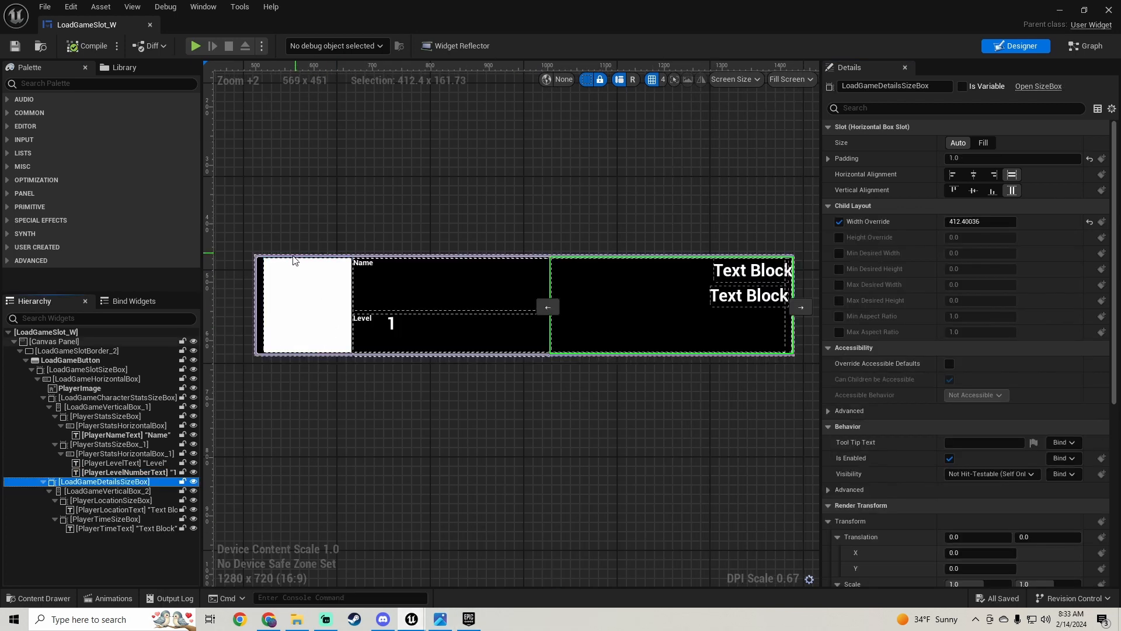
pyautogui.click(64, 332)
pyautogui.click(74, 342)
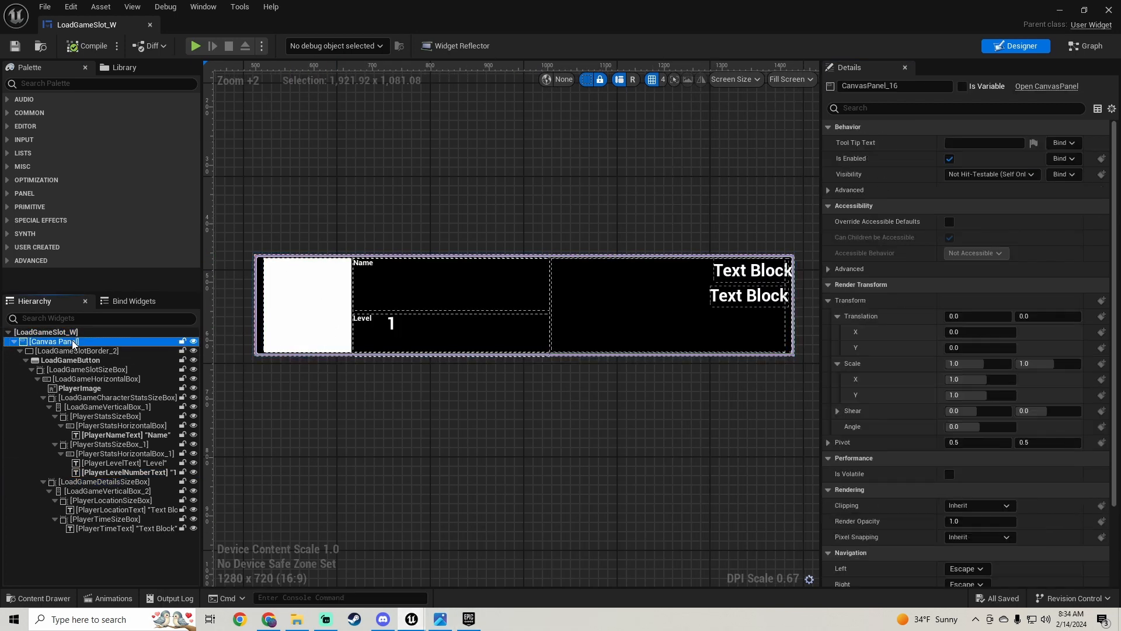
pyautogui.scroll(-4, 498, 381)
pyautogui.scroll(-2, 506, 374)
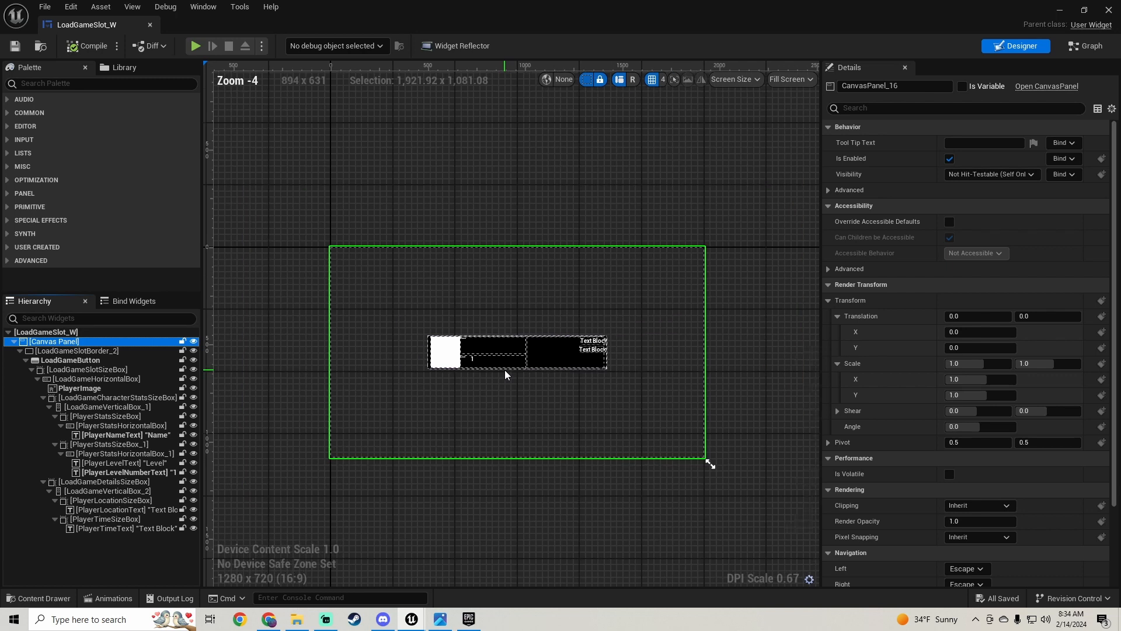
pyautogui.scroll(2, 508, 370)
# Compare the load slot border's canvas slot, content and brush settings, including image size, between the SoulsLike and tutorial widgets.
pyautogui.click(94, 353)
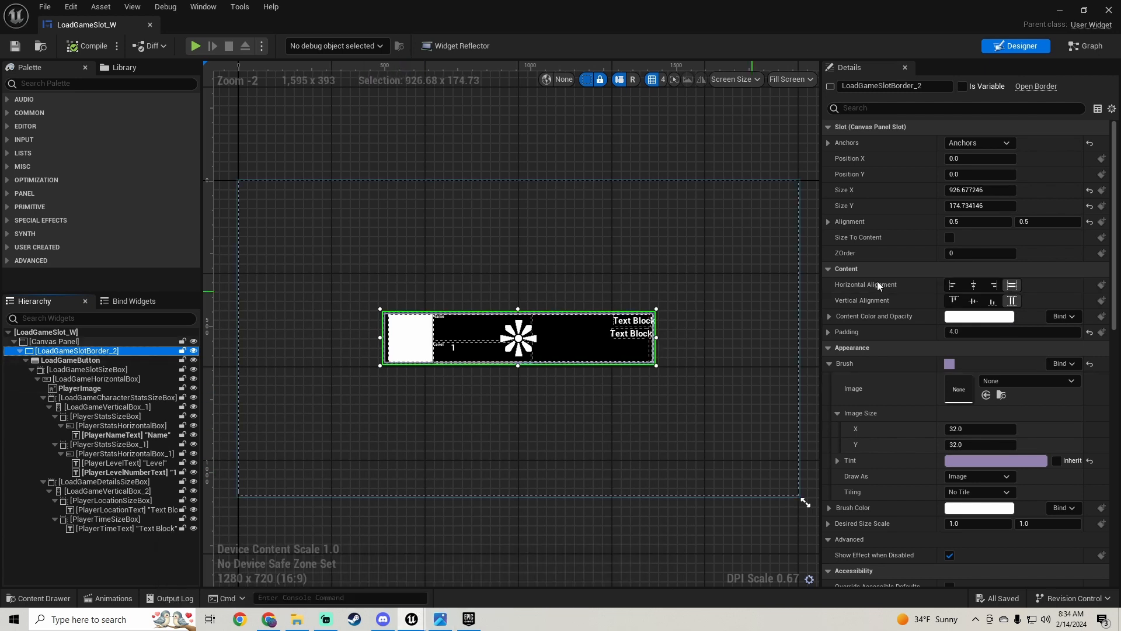
pyautogui.click(467, 560)
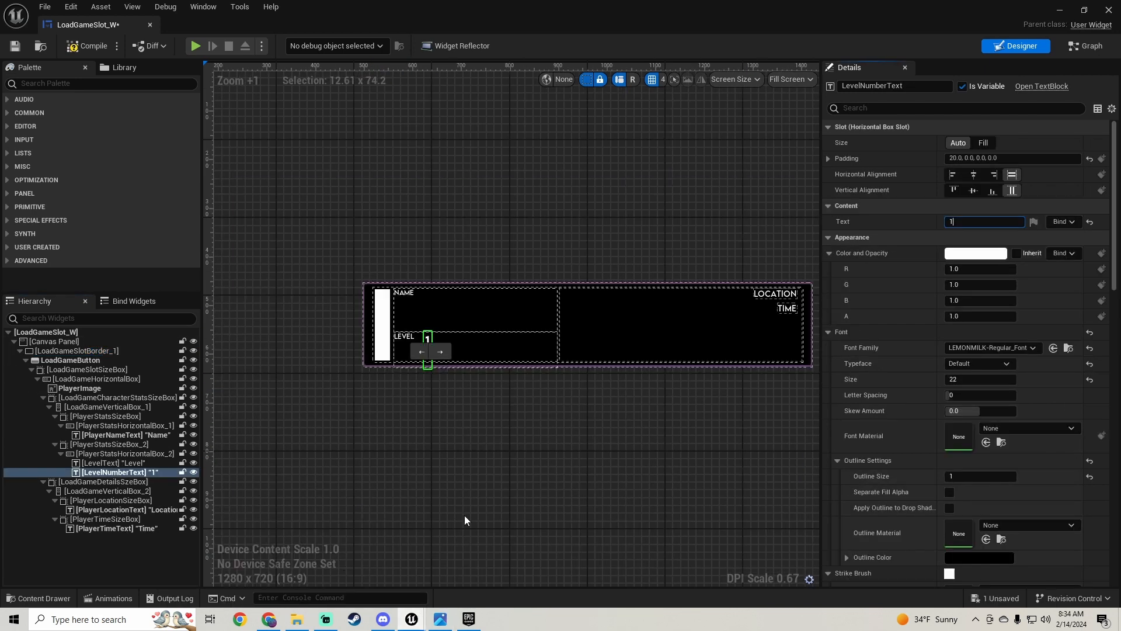
pyautogui.click(115, 349)
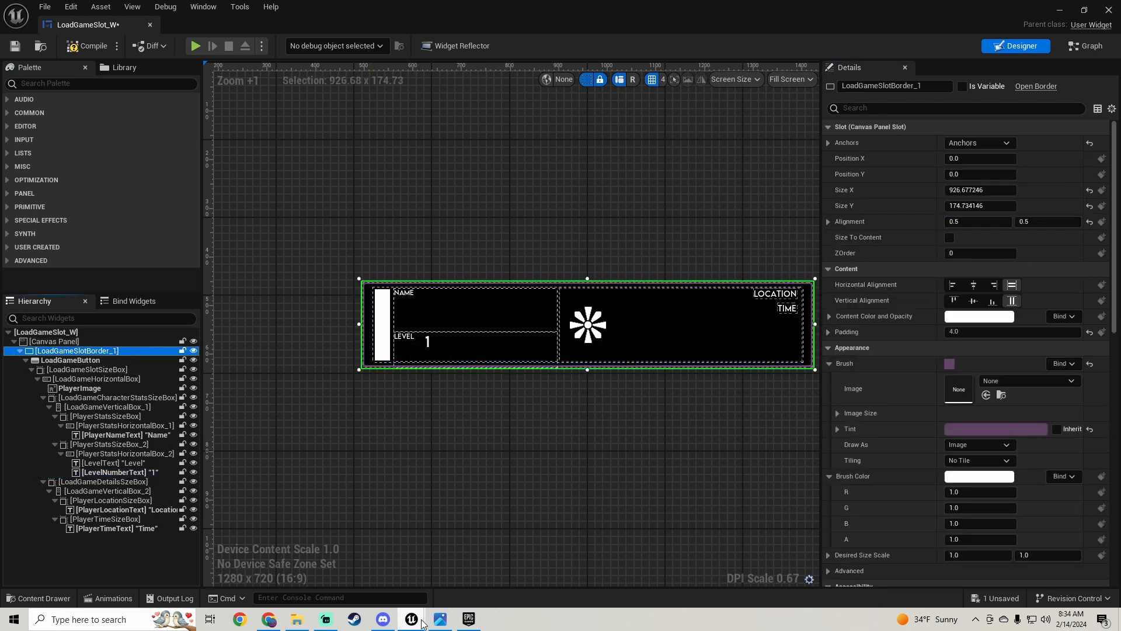
pyautogui.moveTo(412, 619)
pyautogui.click(602, 570)
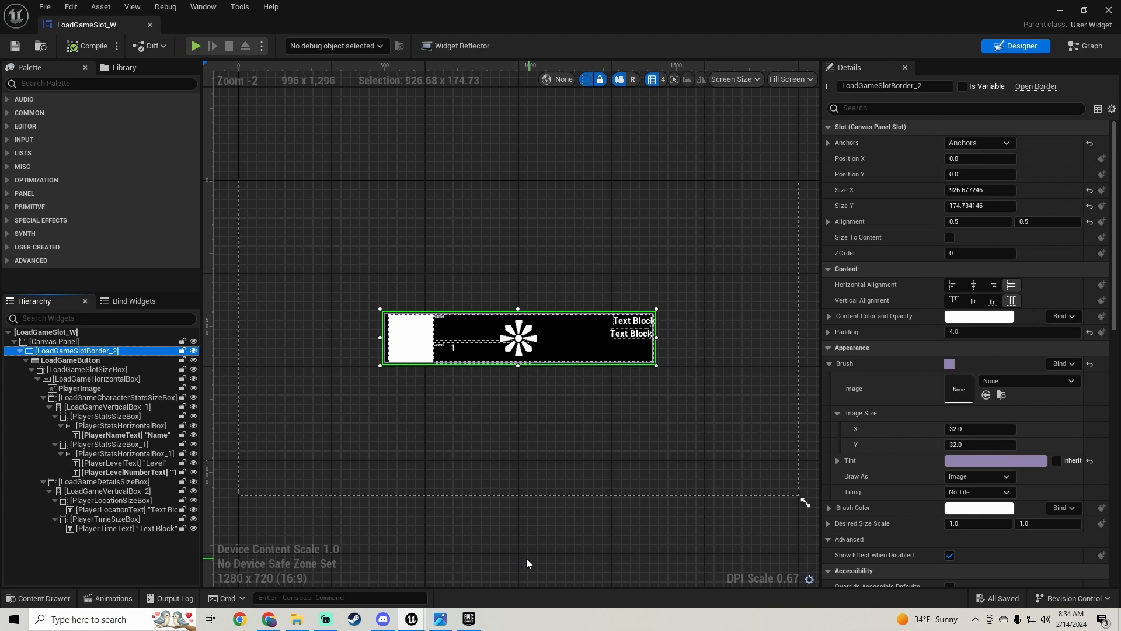
pyautogui.moveTo(411, 619)
pyautogui.click(340, 574)
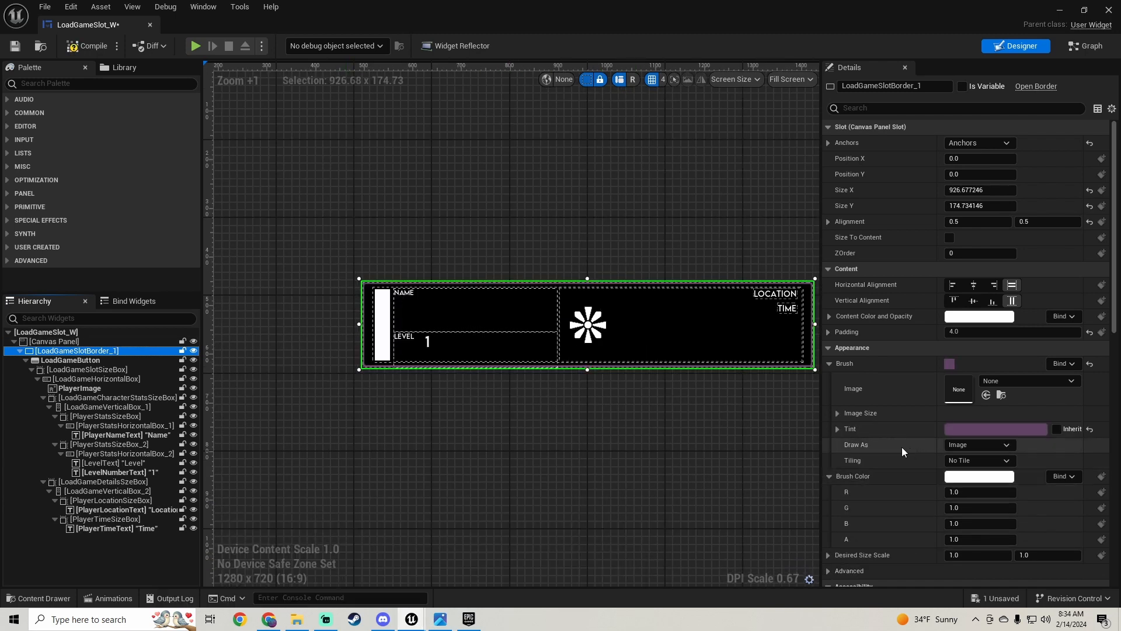
pyautogui.click(836, 414)
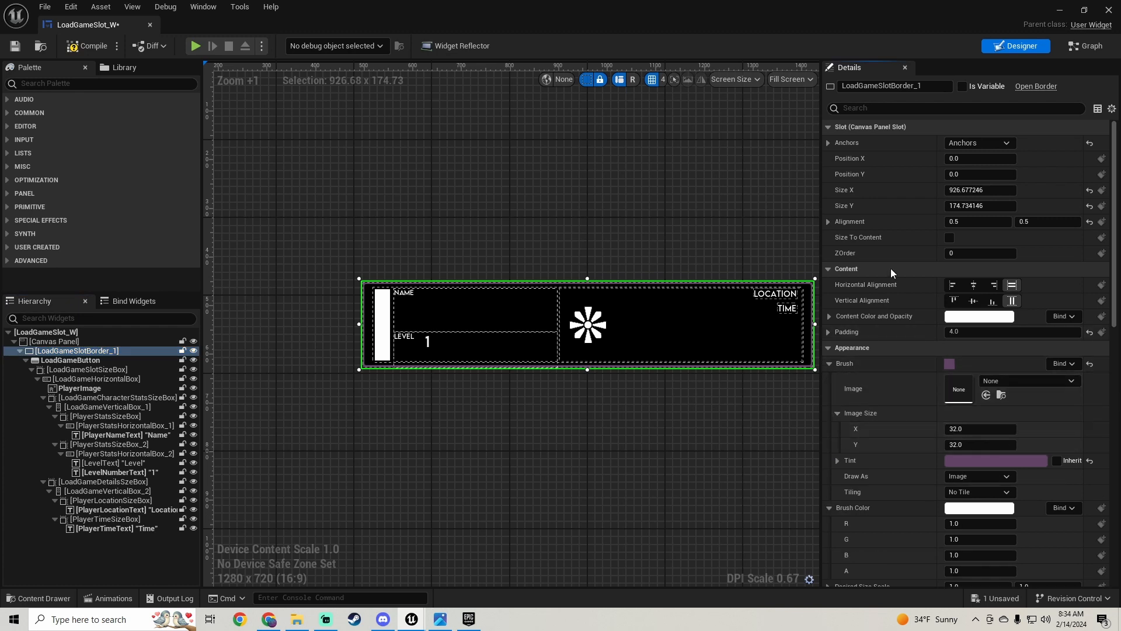
pyautogui.moveTo(412, 619)
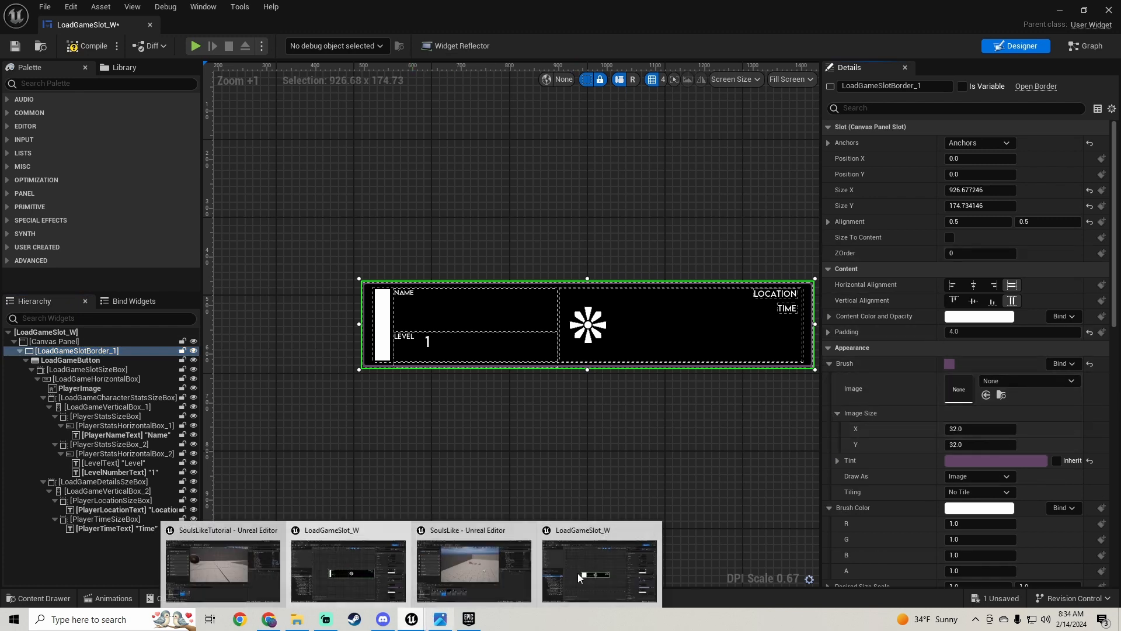
# Check the slot border against the SoulsLike project's LoadGameSlot_W, and save the SoulsLikeTutorial widget.
pyautogui.click(590, 569)
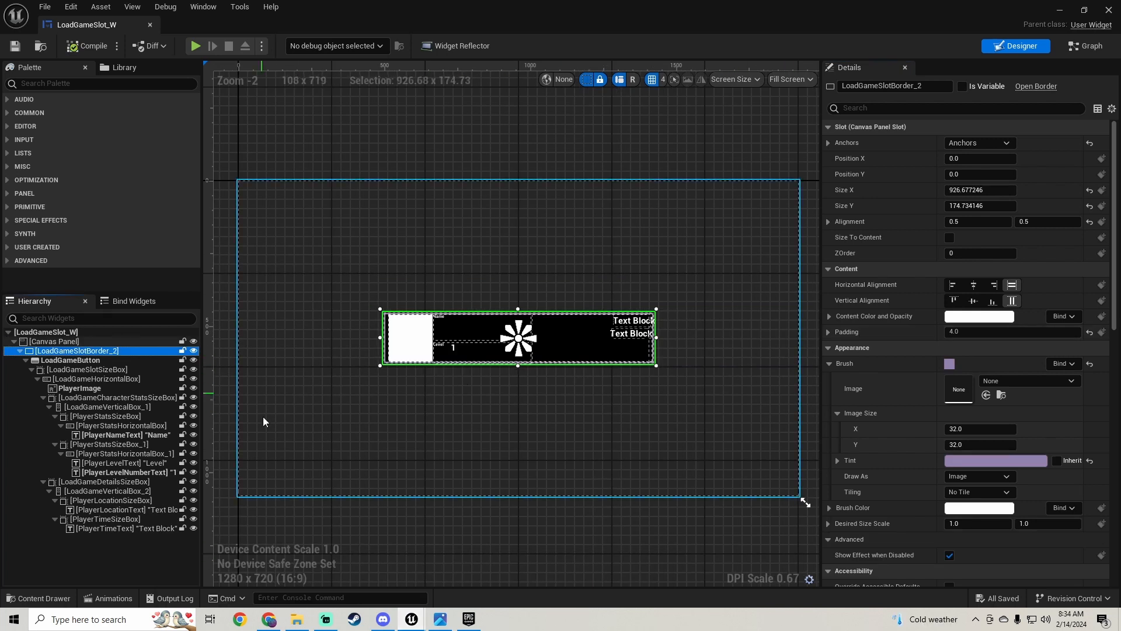
pyautogui.moveTo(414, 618)
pyautogui.click(377, 581)
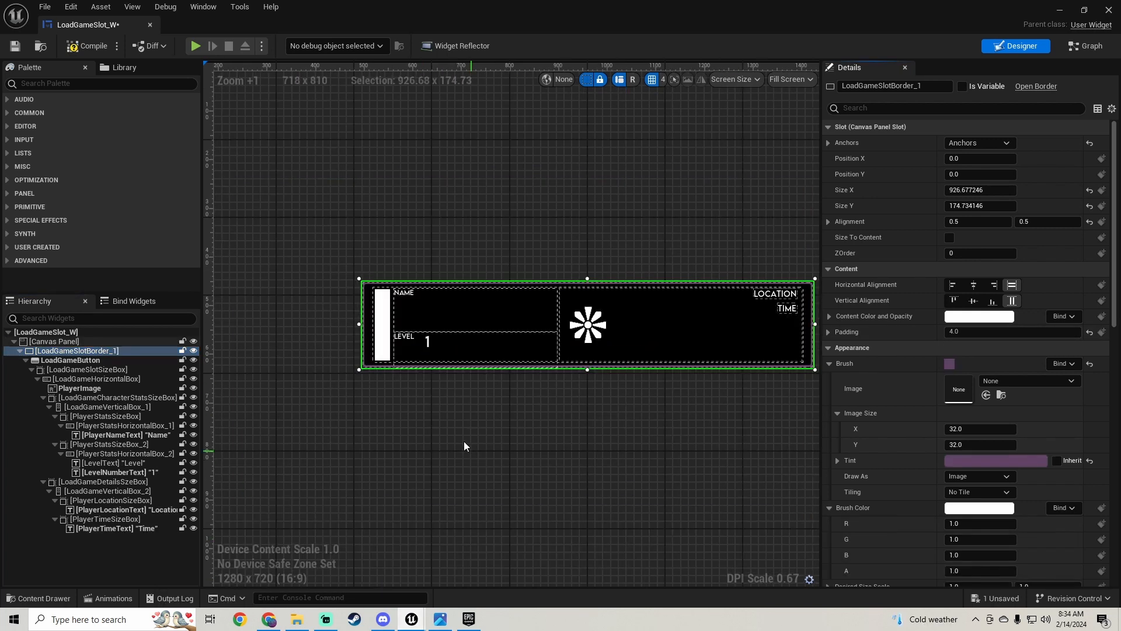
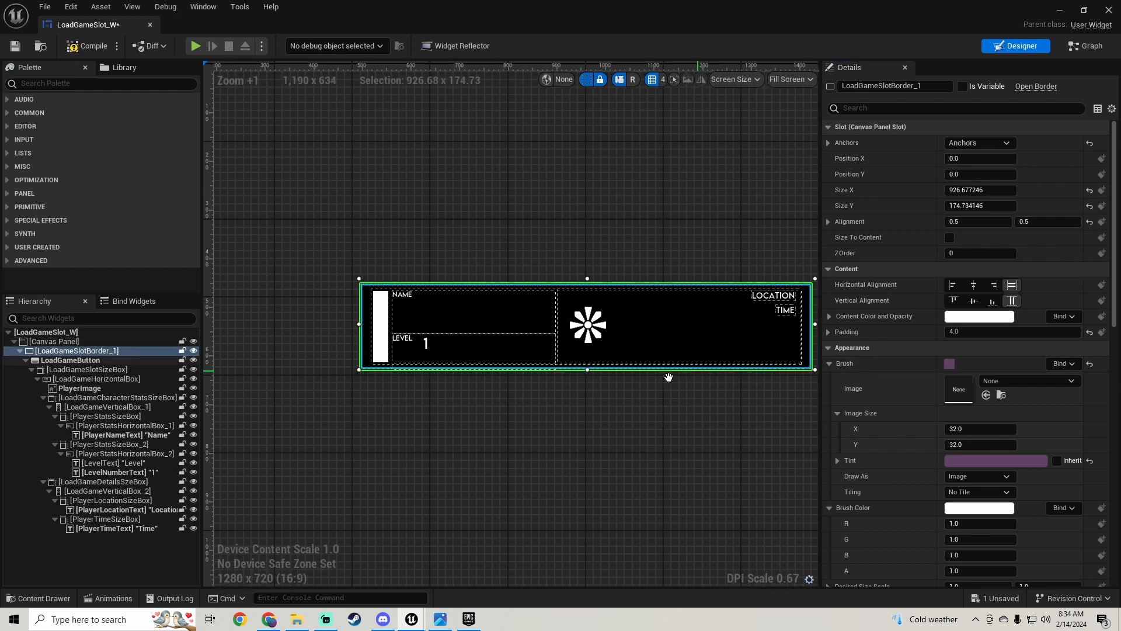
pyautogui.moveTo(738, 369); pyautogui.dragTo(683, 387, button='right')
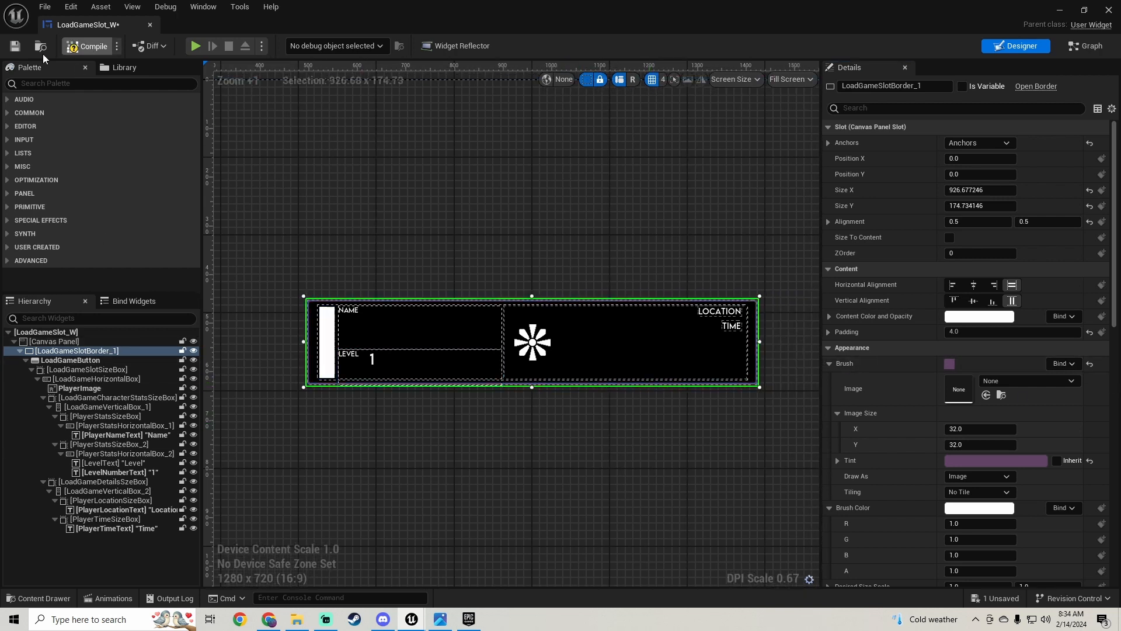
pyautogui.click(19, 47)
# Compare the LoadGameButton settings in the SoulsLike widget with those in the SoulsLikeTutorial widget.
pyautogui.moveTo(411, 619)
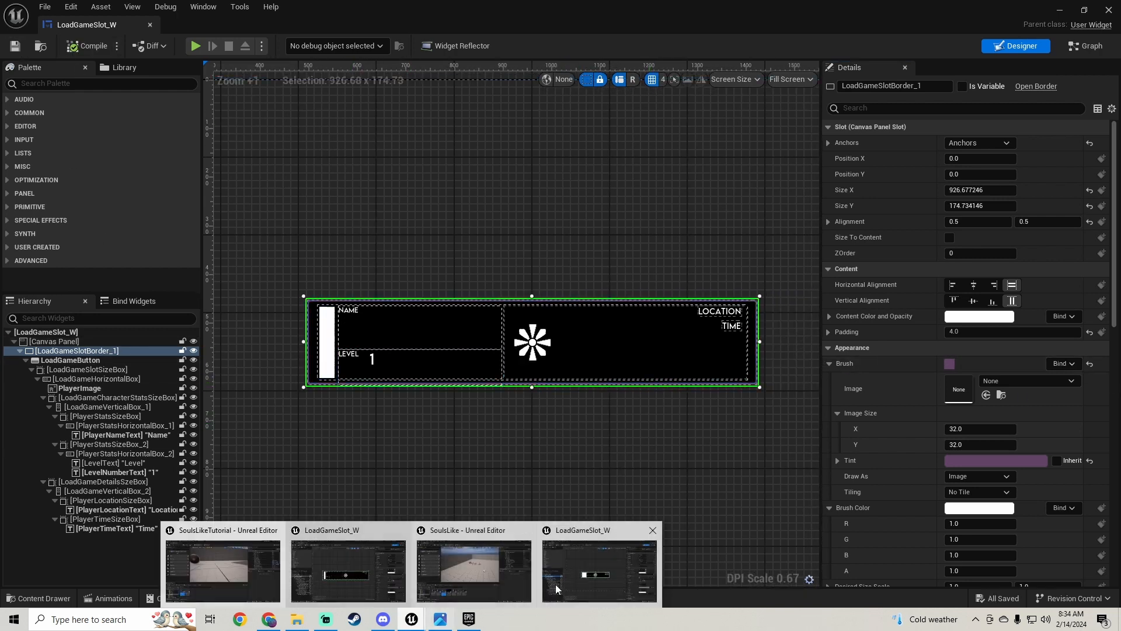
pyautogui.click(556, 587)
pyautogui.click(74, 360)
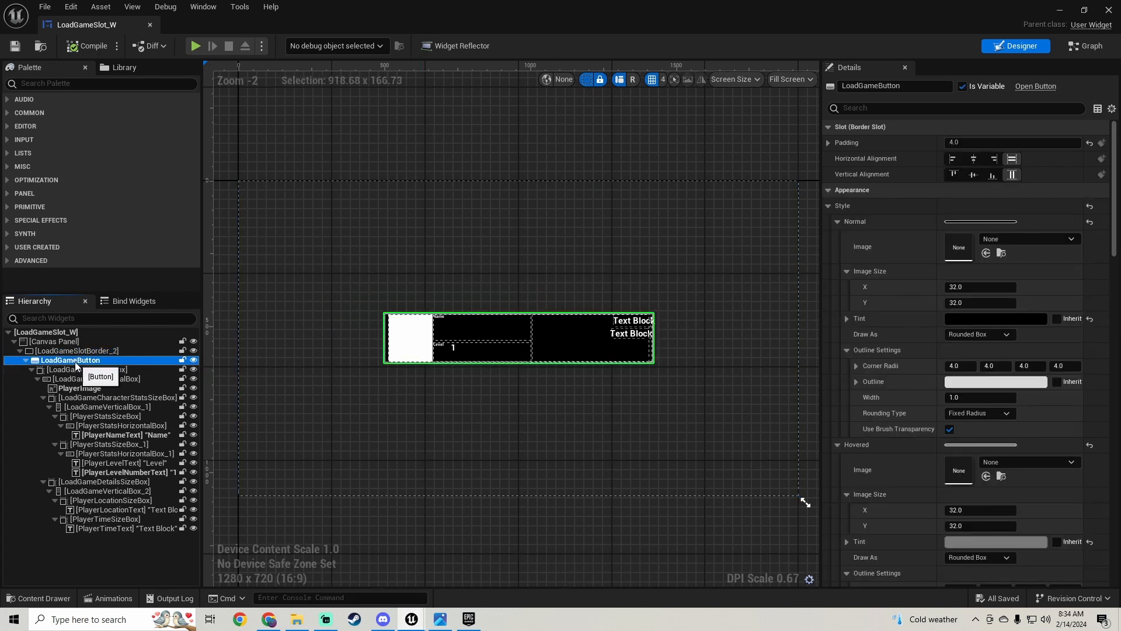
pyautogui.moveTo(411, 619)
pyautogui.click(356, 554)
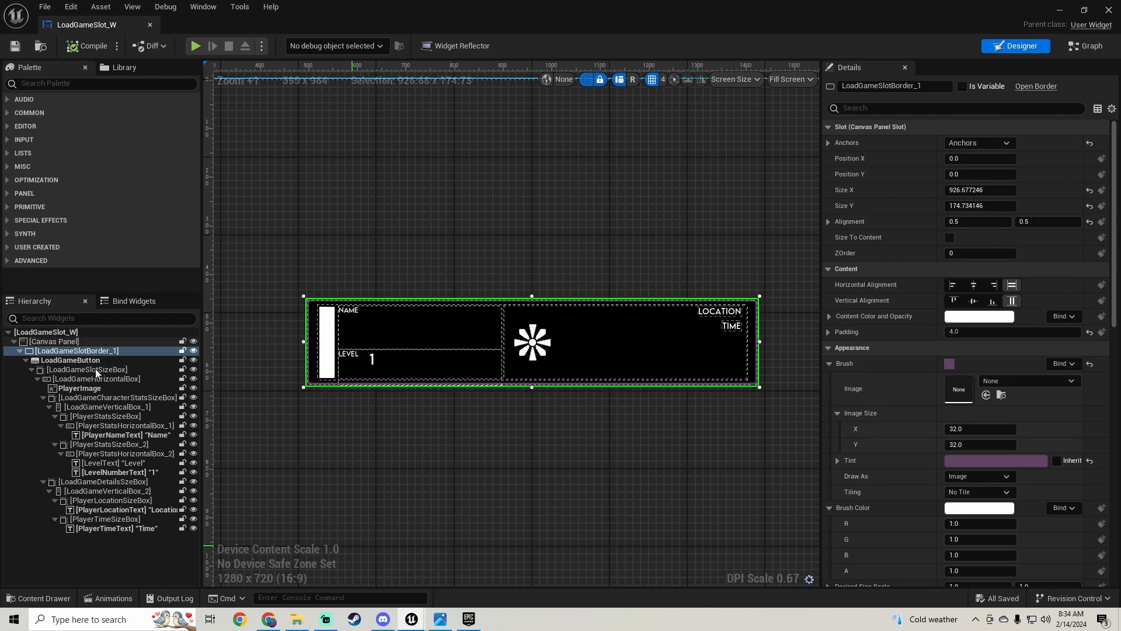
pyautogui.click(88, 361)
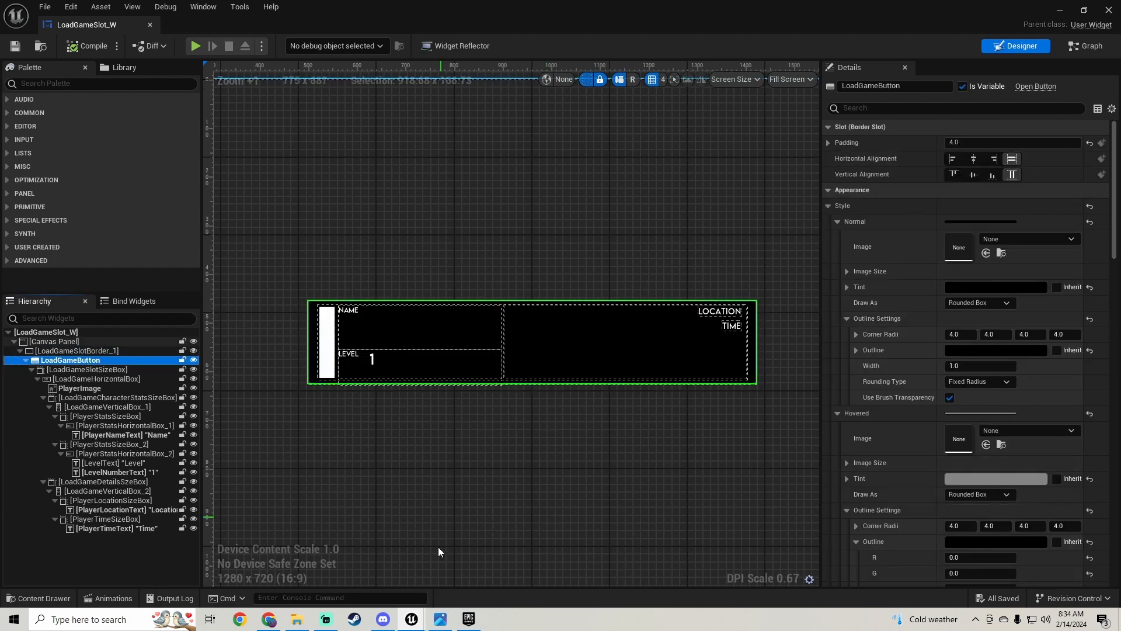
# Compare the LoadGameSlotSizeBox padding, alignment and size overrides between the SoulsLike and SoulsLikeTutorial widgets.
pyautogui.moveTo(411, 619)
pyautogui.click(592, 562)
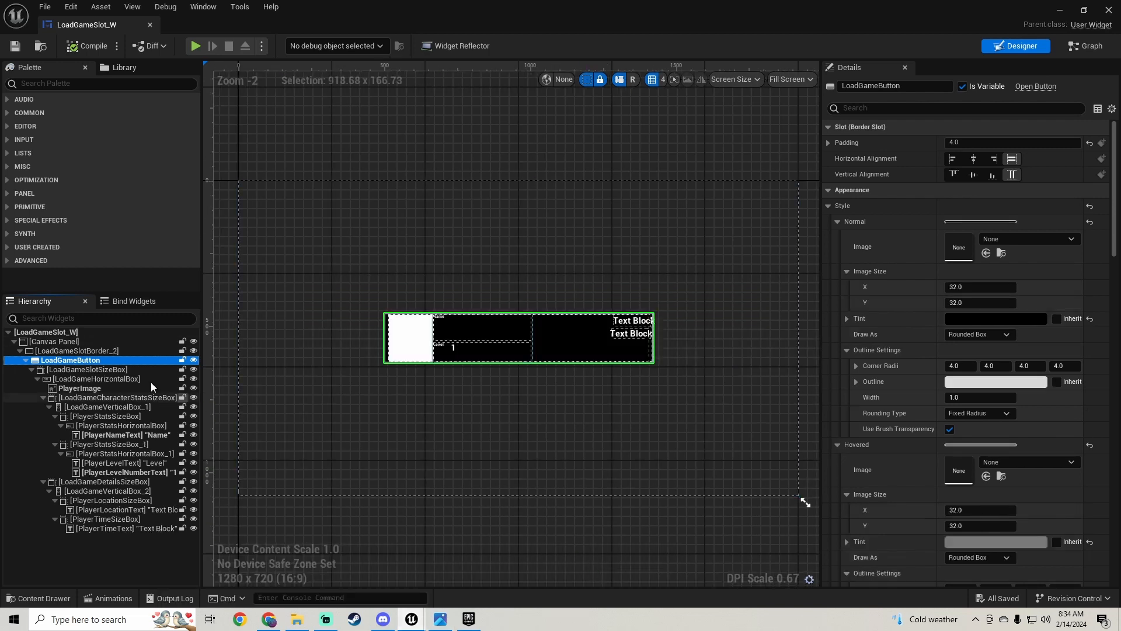
pyautogui.click(107, 370)
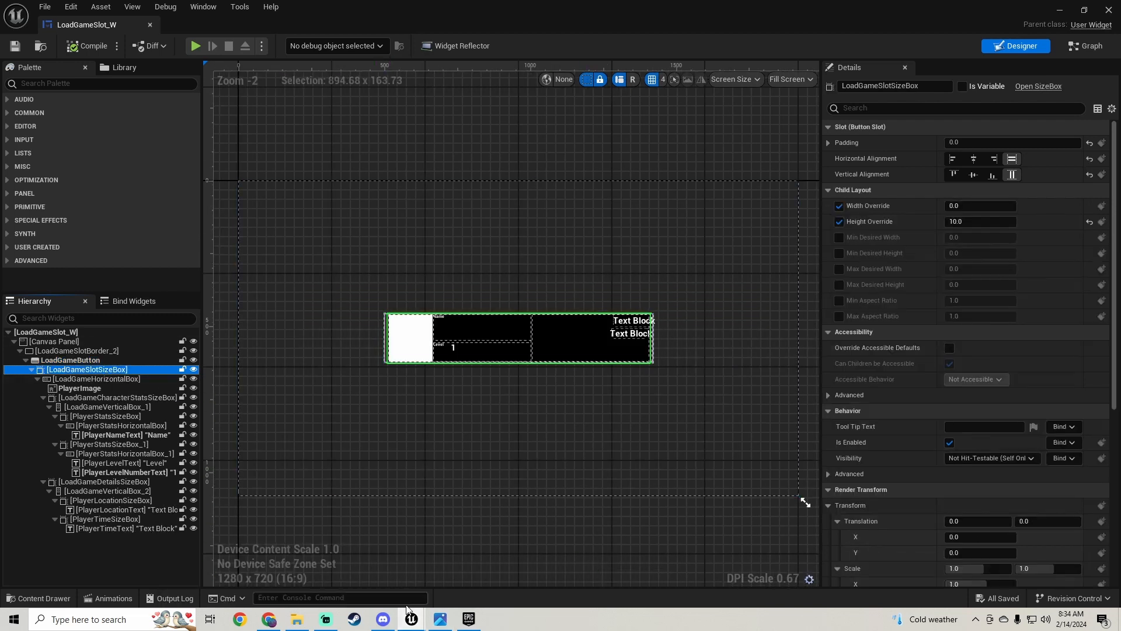
pyautogui.moveTo(412, 625)
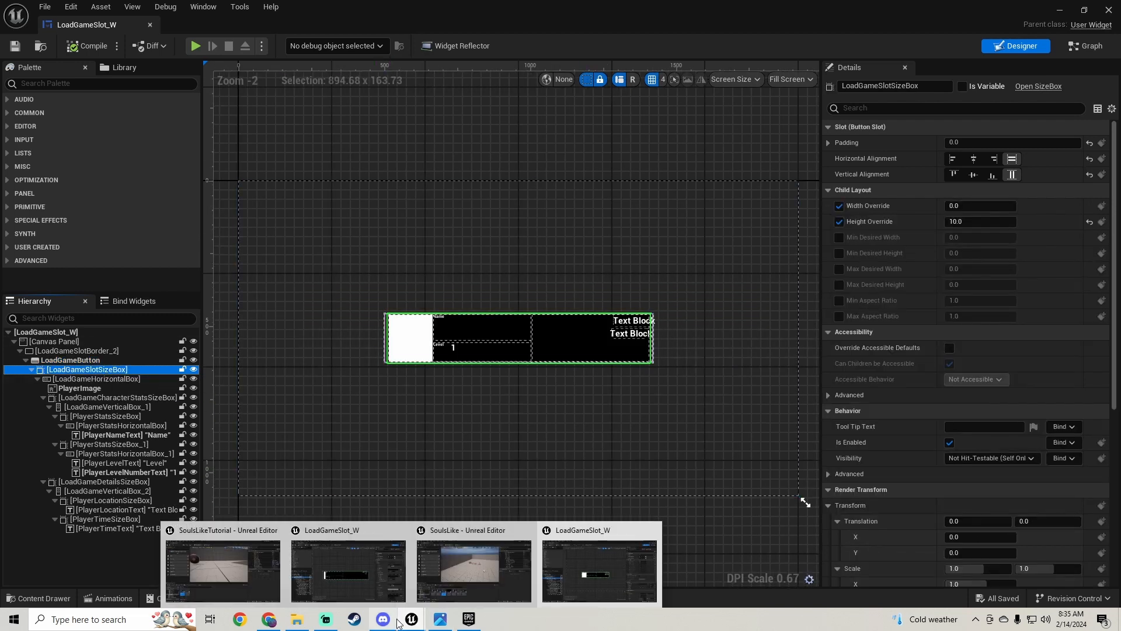
pyautogui.click(324, 566)
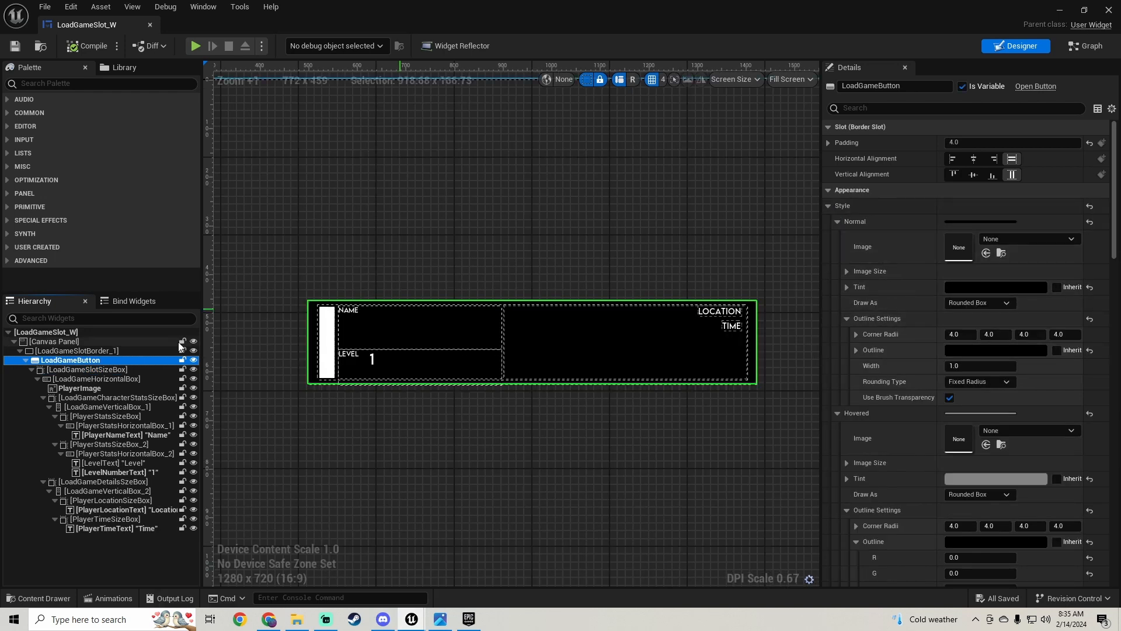
pyautogui.click(116, 369)
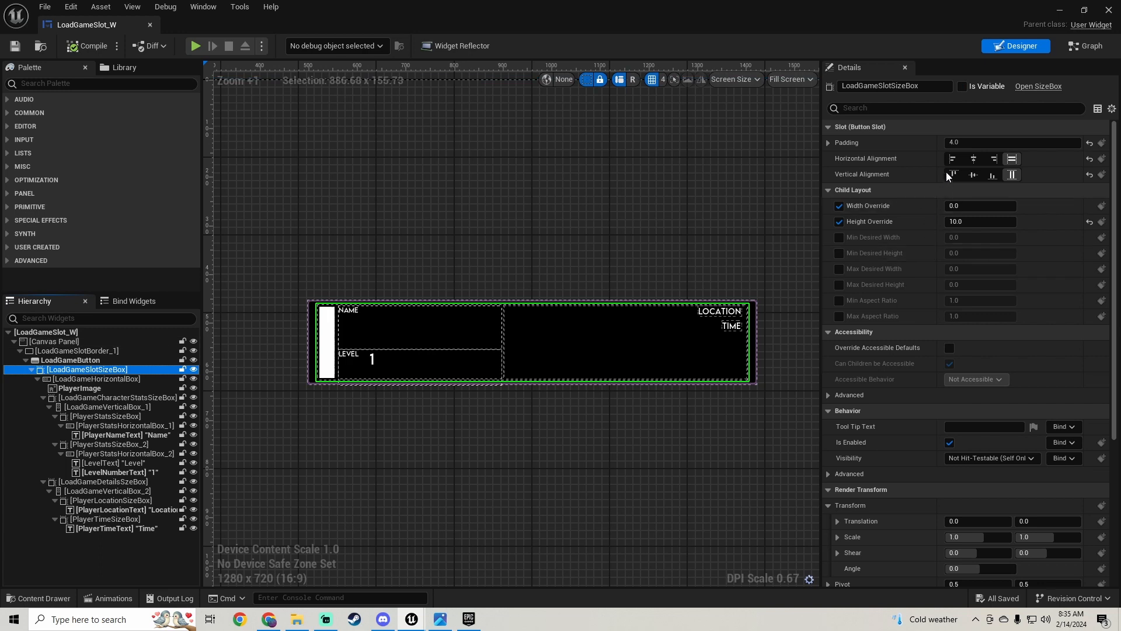
pyautogui.moveTo(413, 619)
pyautogui.click(621, 562)
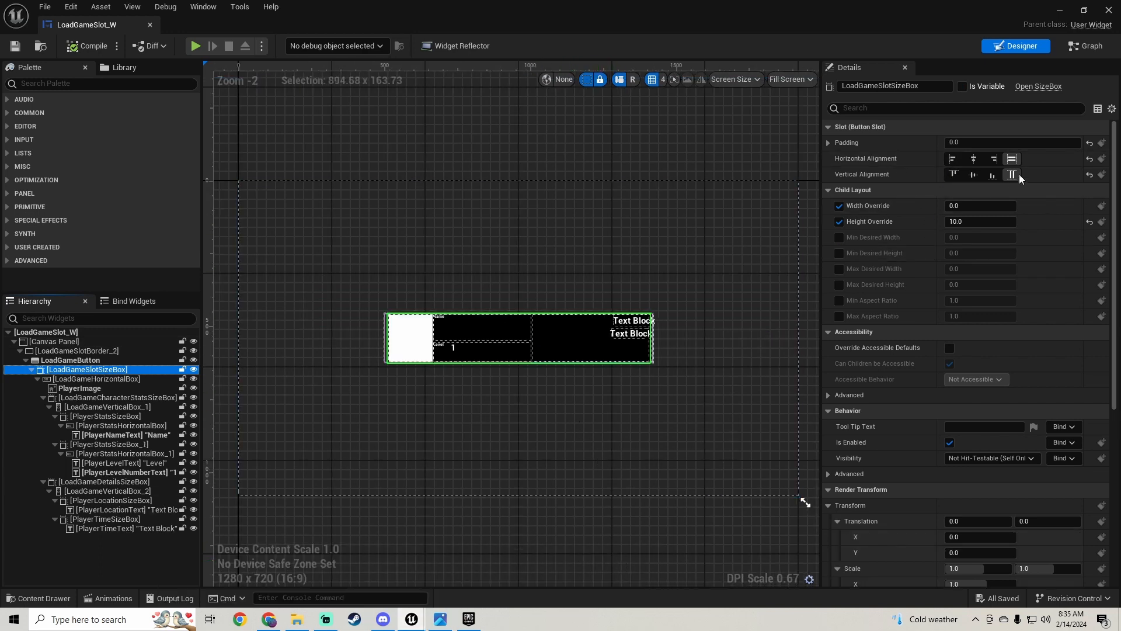
pyautogui.moveTo(413, 618)
pyautogui.click(349, 554)
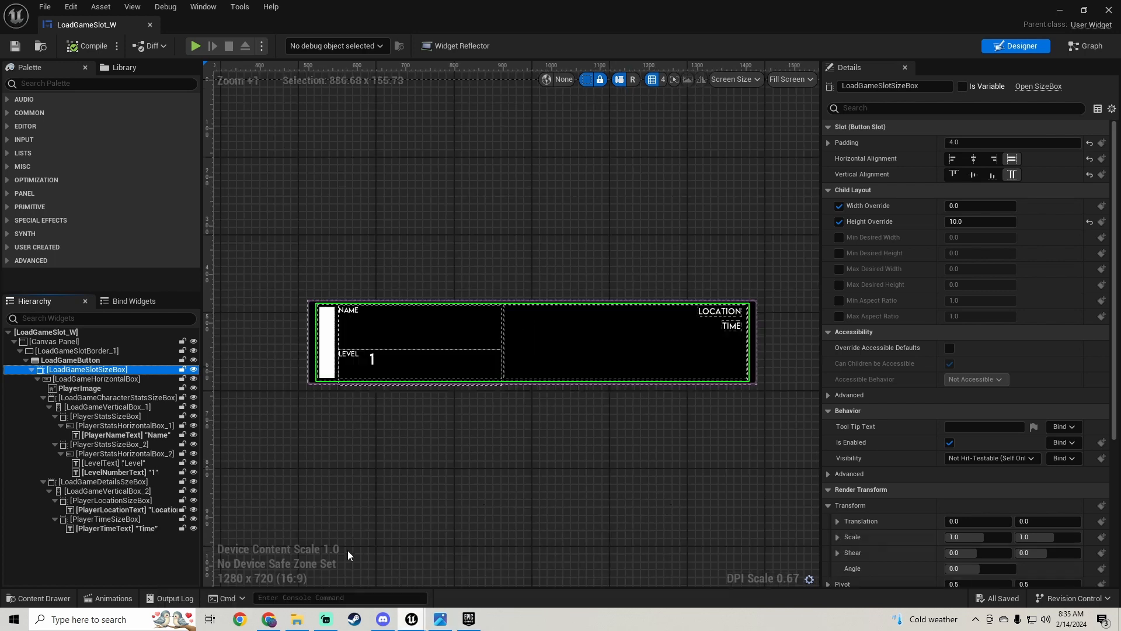
# Set the LoadGameSlotSizeBox padding to 0 in the SoulsLikeTutorial widget, then compile and save it.
pyautogui.click(968, 141)
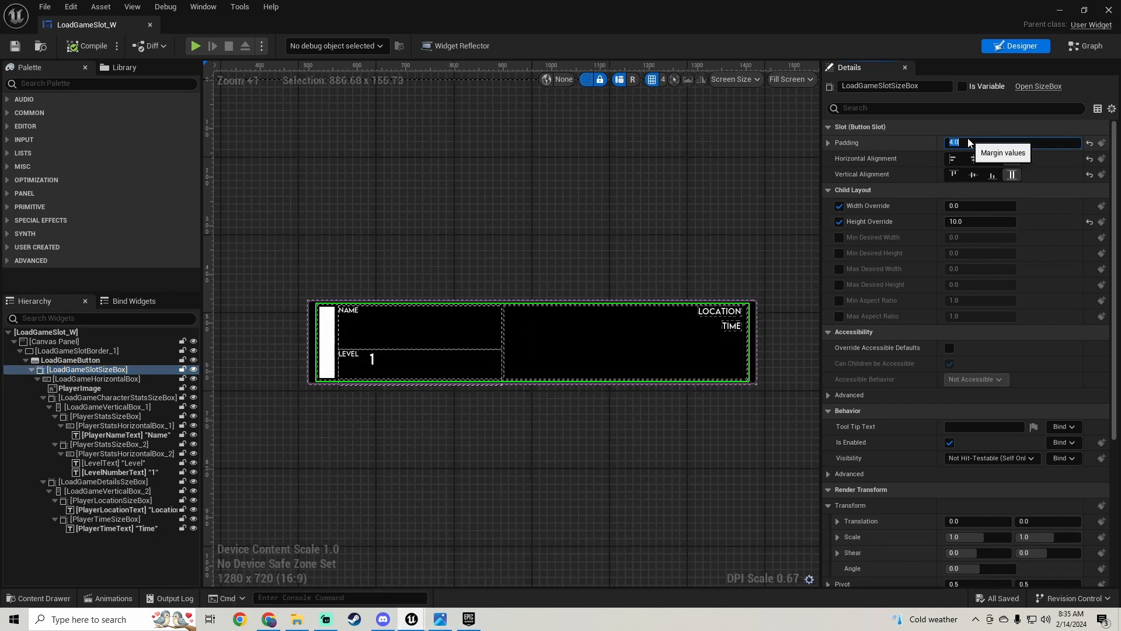
pyautogui.write('0')
pyautogui.press('Return')
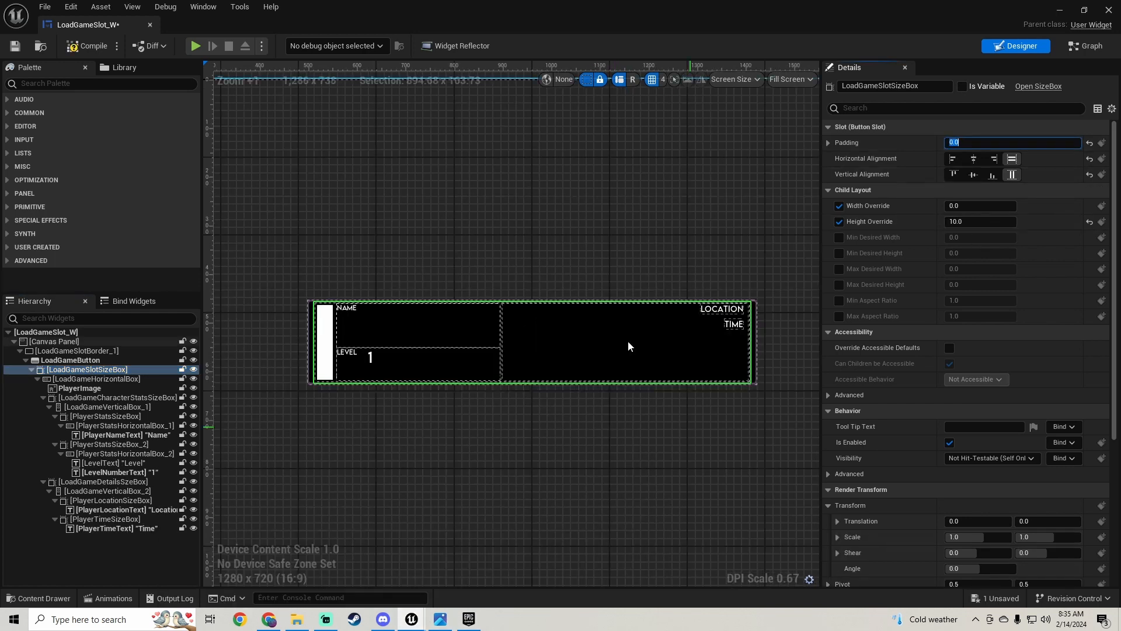
pyautogui.click(81, 50)
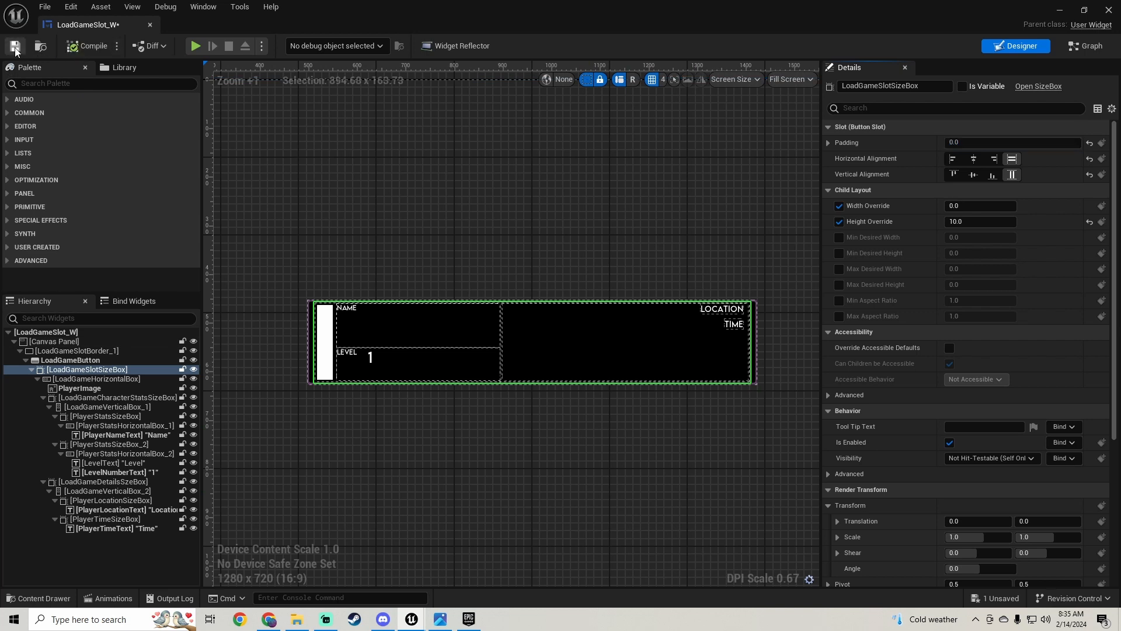
pyautogui.click(16, 48)
# Review the size box's remaining details and compare the LoadGameHorizontalBox settings between the SoulsLike and SoulsLikeTutorial widgets.
pyautogui.scroll(-3, 898, 446)
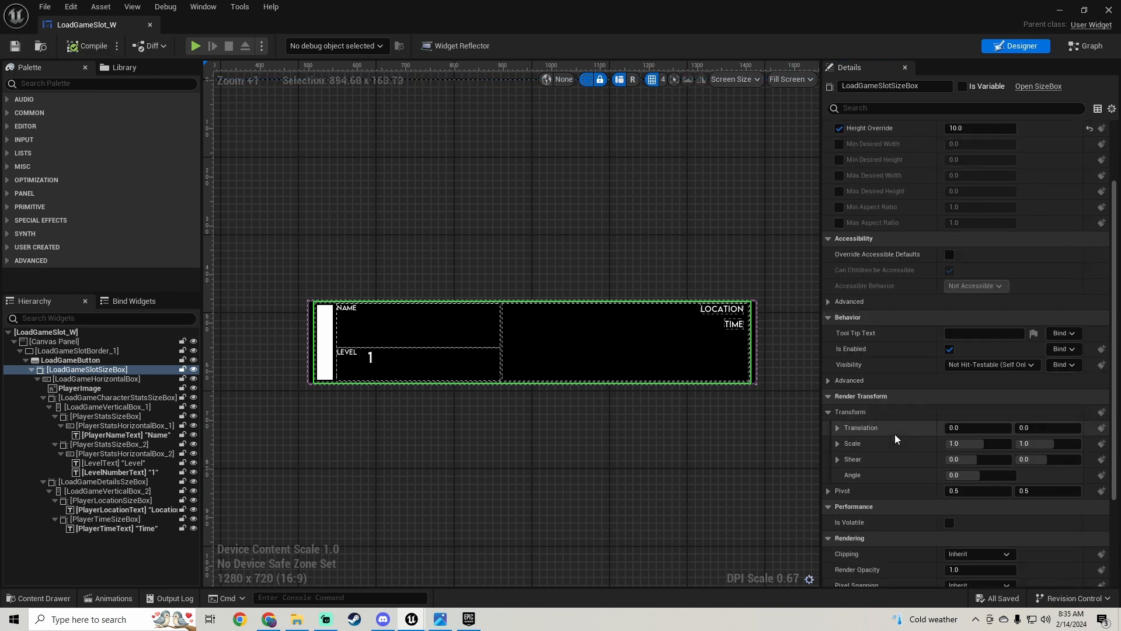
pyautogui.scroll(-3, 894, 433)
pyautogui.scroll(6, 893, 421)
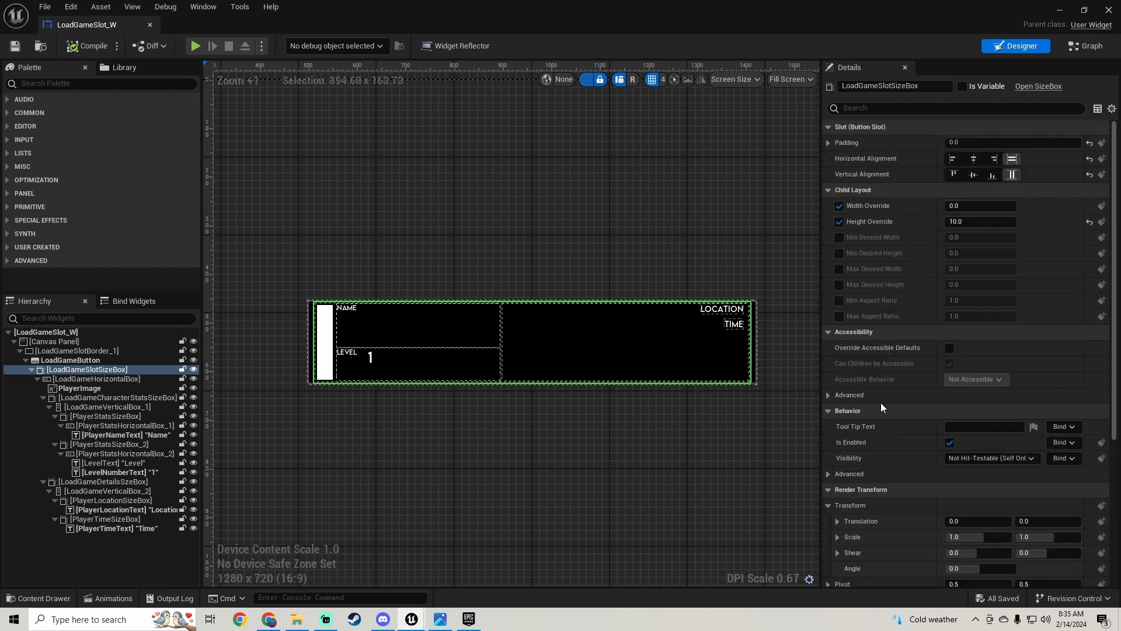
pyautogui.moveTo(411, 619)
pyautogui.click(623, 561)
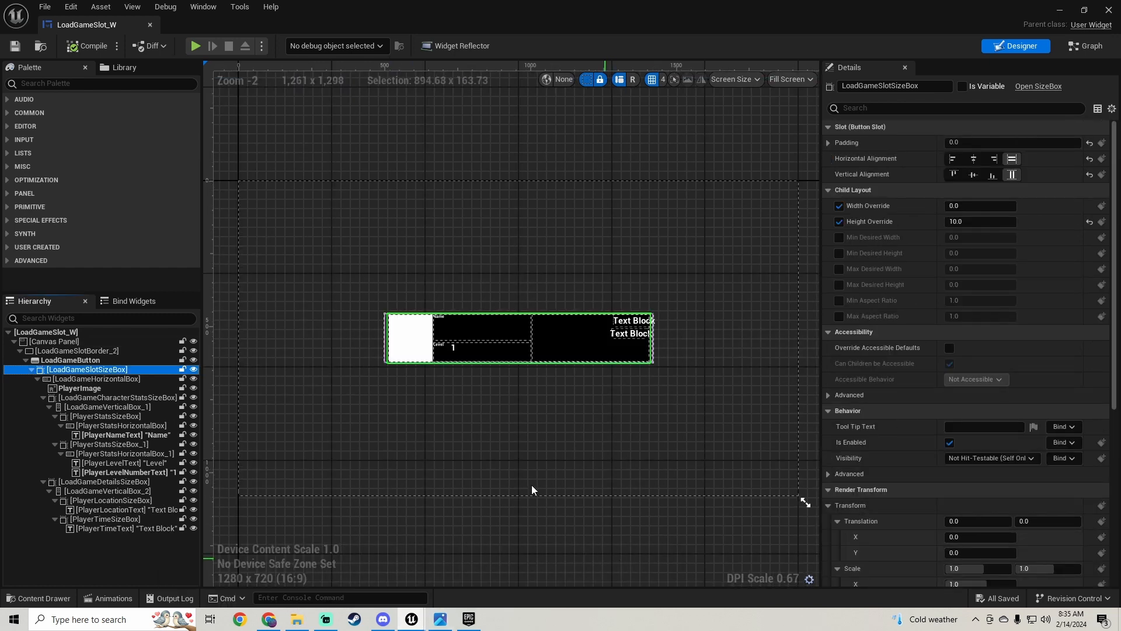
pyautogui.scroll(5, 479, 397)
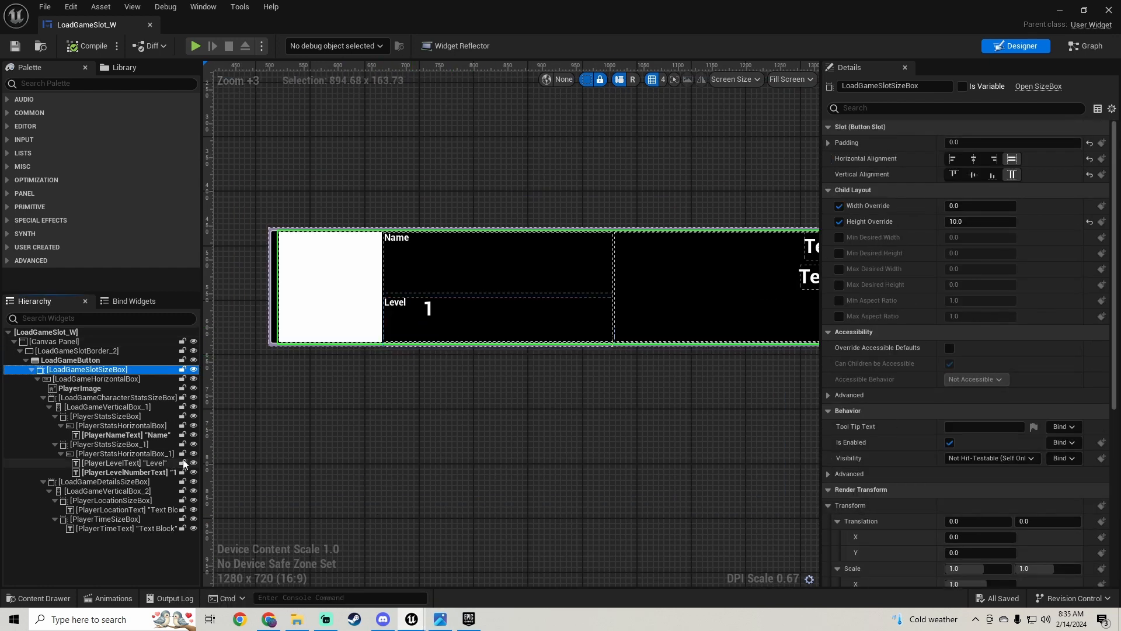
pyautogui.click(124, 377)
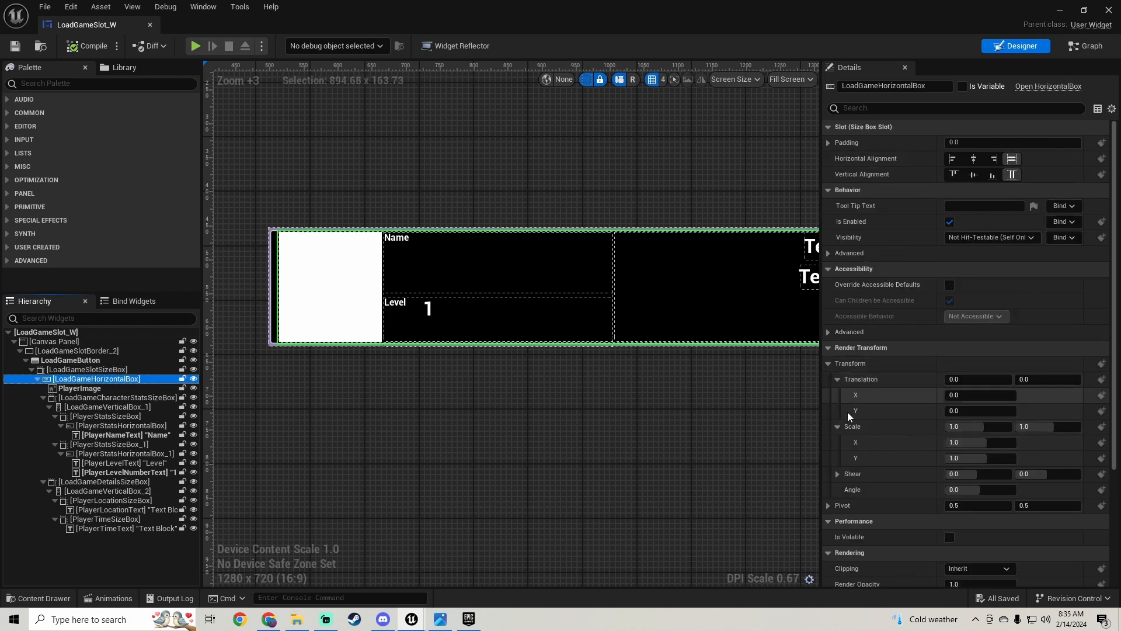
pyautogui.scroll(-3, 859, 408)
pyautogui.scroll(3, 859, 409)
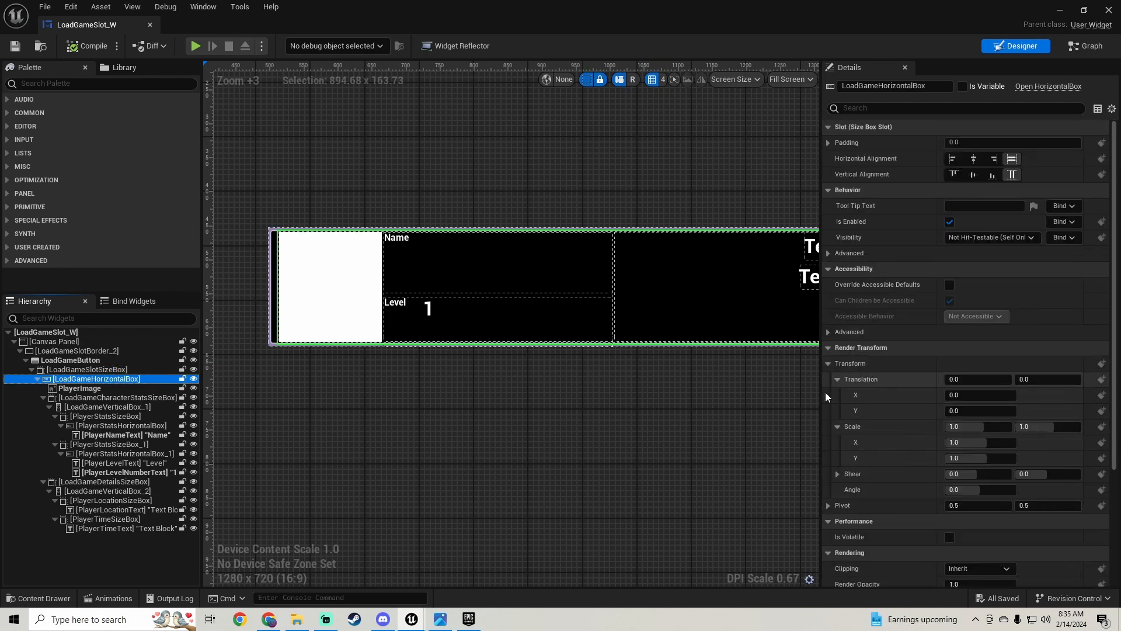
pyautogui.click(412, 619)
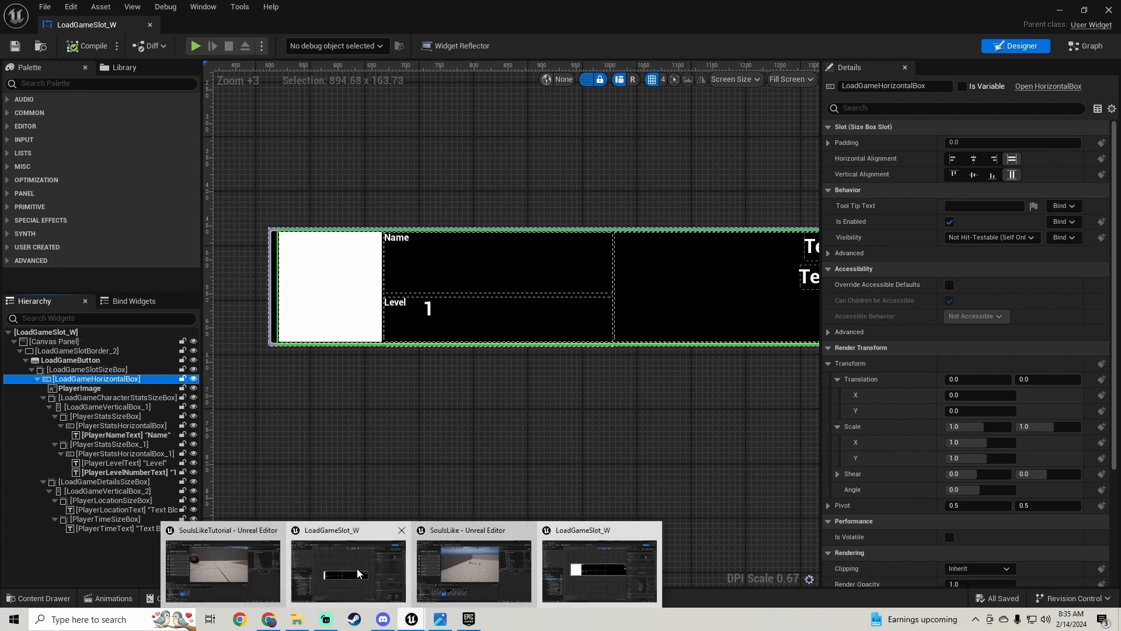
pyautogui.click(357, 574)
pyautogui.click(100, 379)
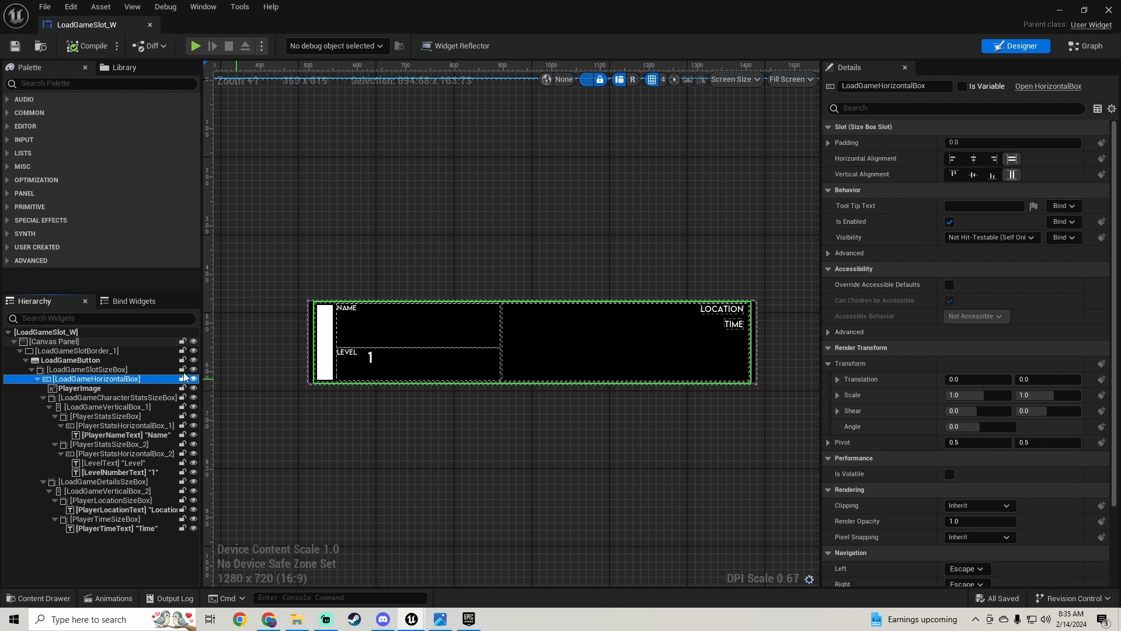
pyautogui.moveTo(411, 619)
pyautogui.click(584, 580)
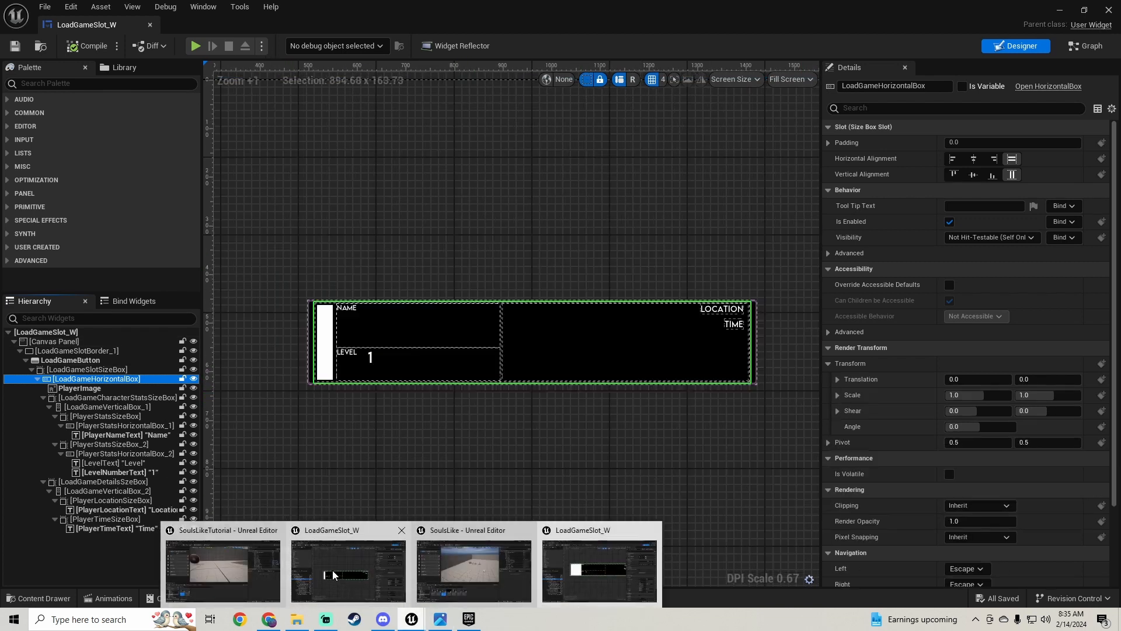
pyautogui.click(333, 575)
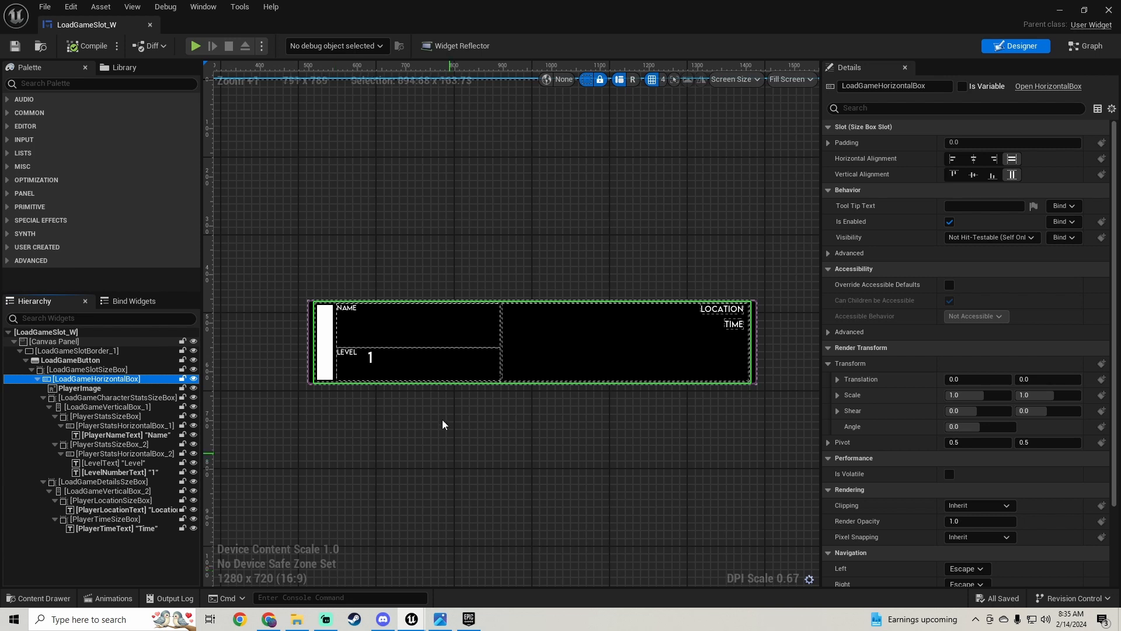
# Save the SoulsLikeTutorial project's LoadGameSlot_W widget with the whole load slot in view.
pyautogui.scroll(-4, 478, 401)
pyautogui.scroll(3, 407, 401)
pyautogui.moveTo(466, 421); pyautogui.dragTo(446, 392, button='right')
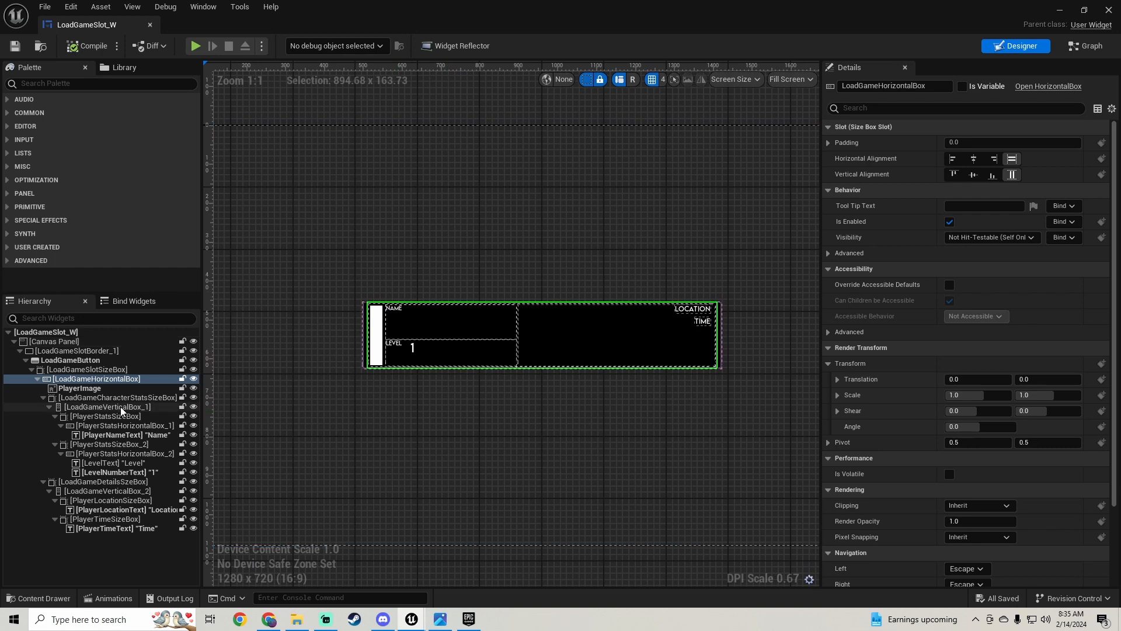
pyautogui.click(12, 46)
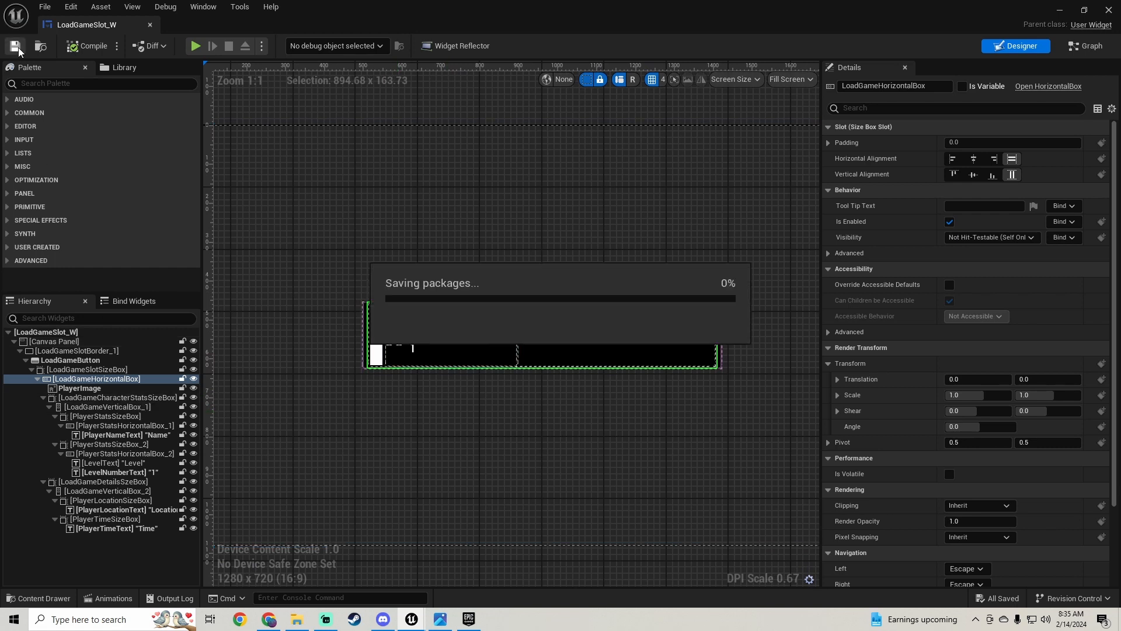
# Set the PlayerImage padding to 1 in the SoulsLikeTutorial widget after checking the same image in the SoulsLike widget.
pyautogui.click(117, 389)
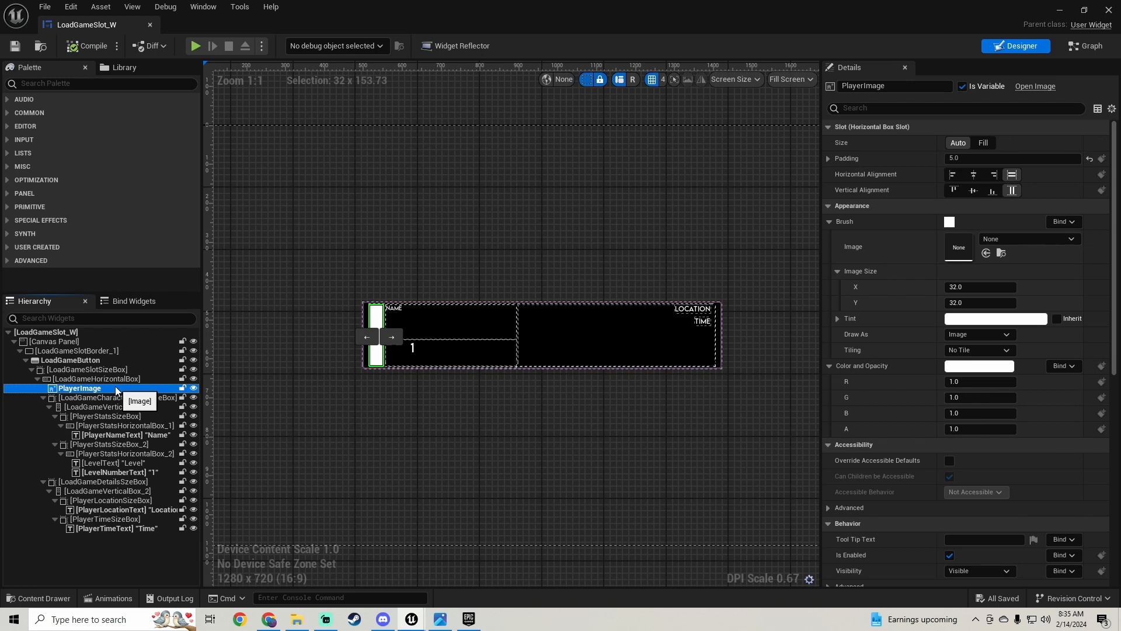
pyautogui.moveTo(411, 619)
pyautogui.click(576, 568)
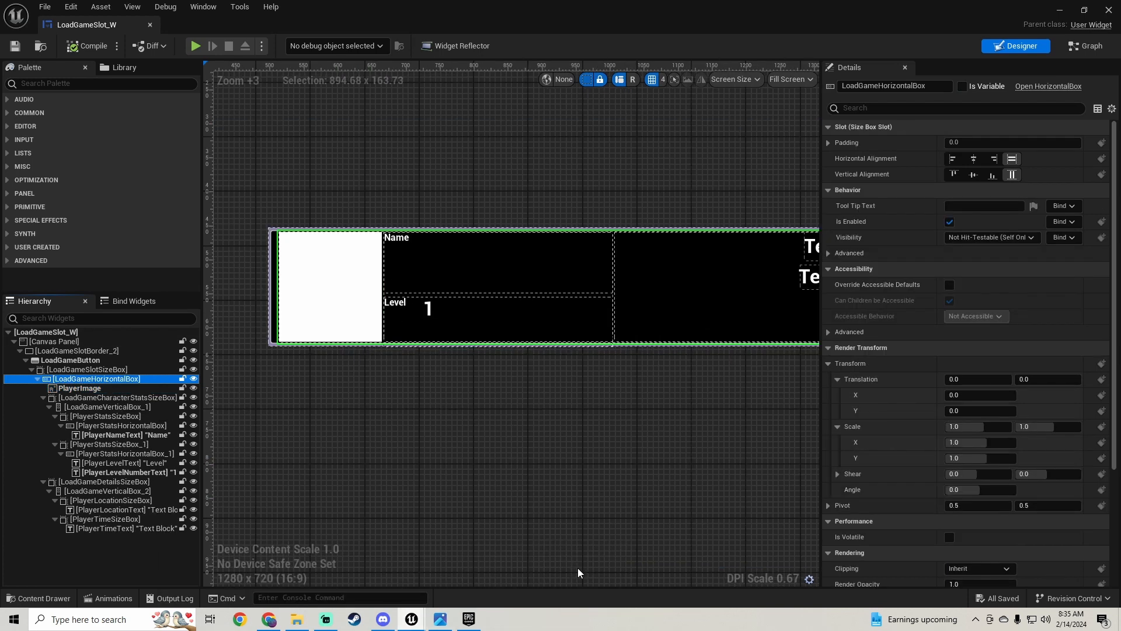
pyautogui.click(140, 389)
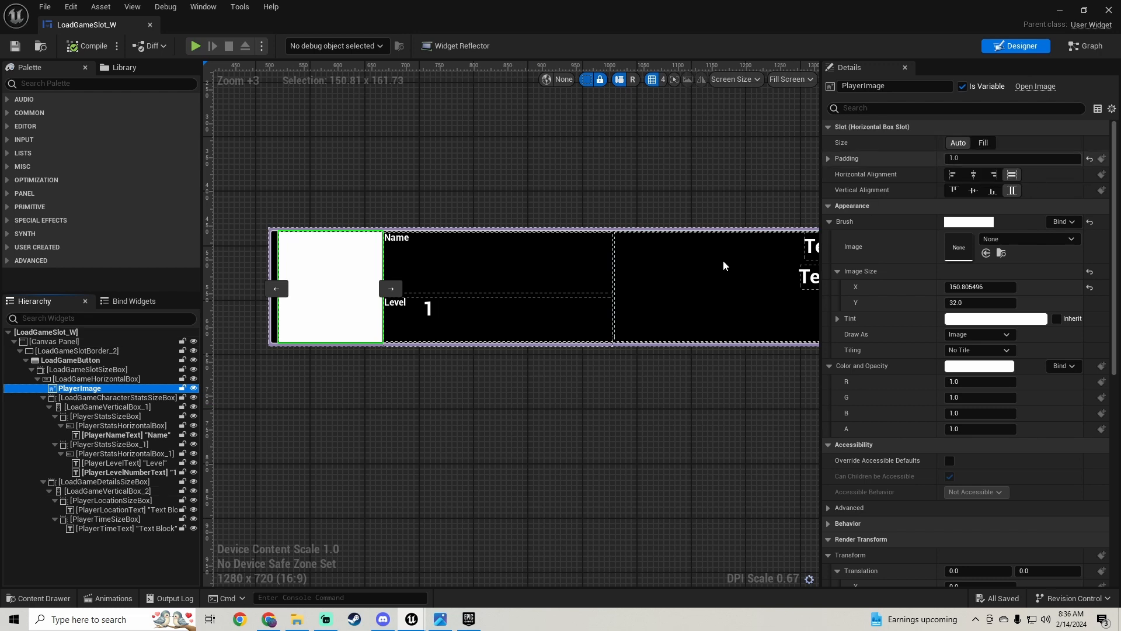
pyautogui.moveTo(411, 619)
pyautogui.click(349, 561)
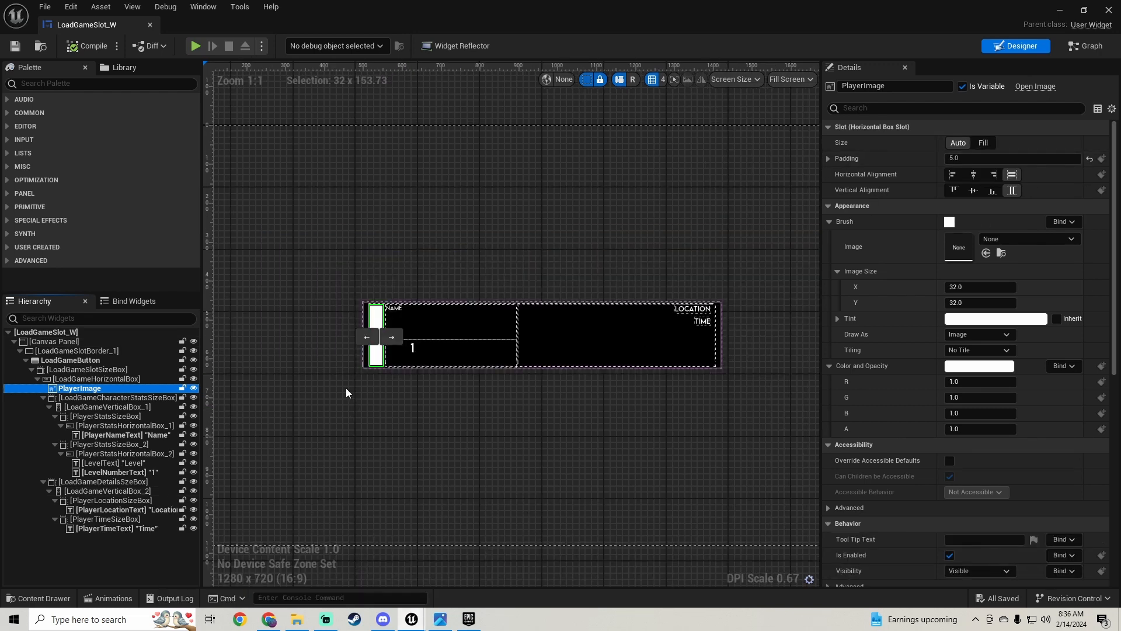
pyautogui.click(986, 158)
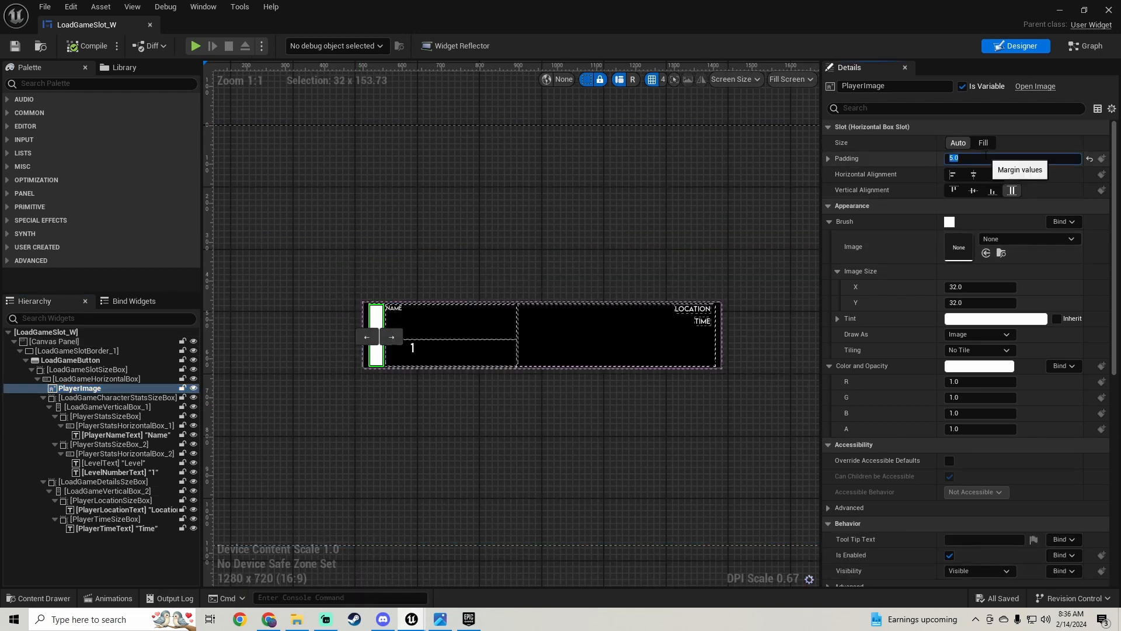
pyautogui.write('1')
pyautogui.press('Return')
pyautogui.scroll(4, 471, 295)
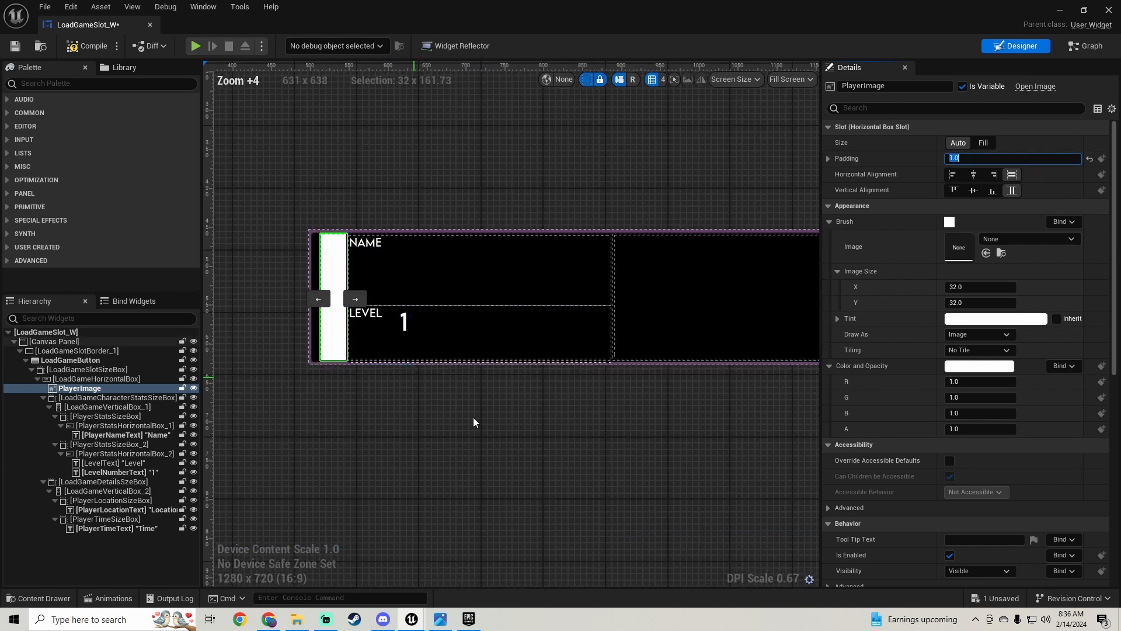
pyautogui.moveTo(488, 383); pyautogui.dragTo(559, 395, button='right')
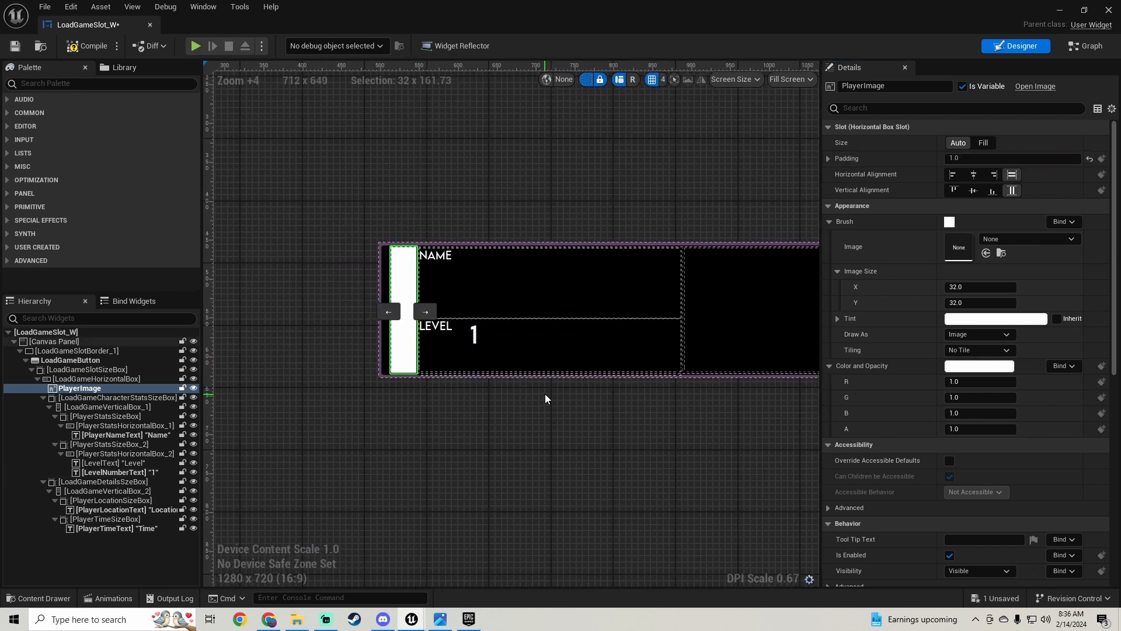
# Compare the LoadGameCharacterStatsSizeBox padding, alignment and width override between the SoulsLikeTutorial and SoulsLike widgets.
pyautogui.click(122, 397)
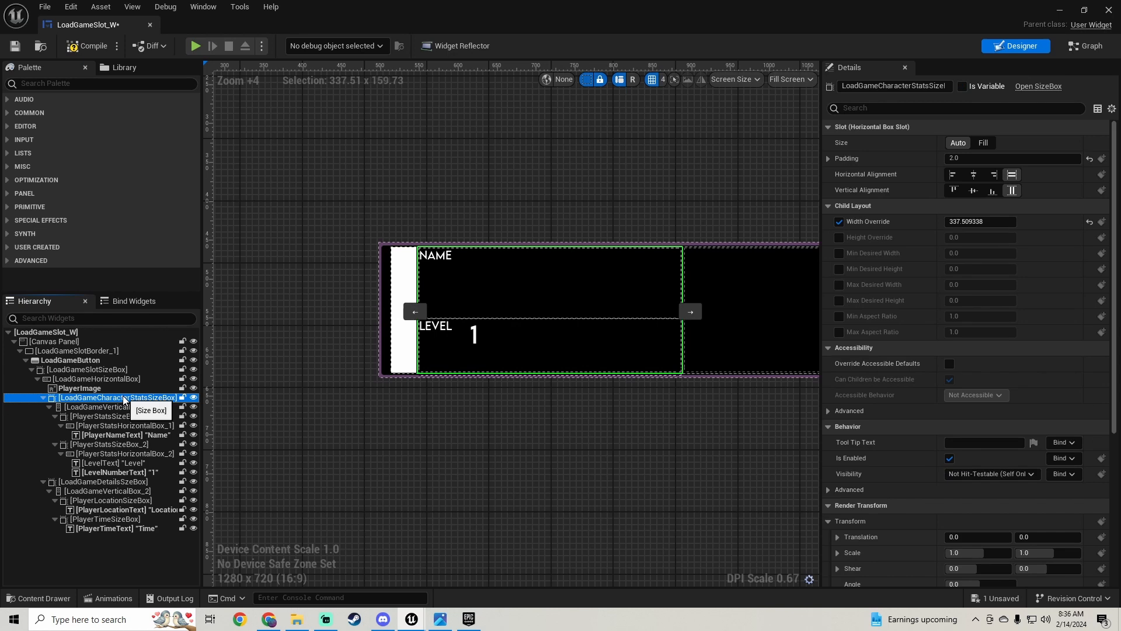
pyautogui.moveTo(412, 617)
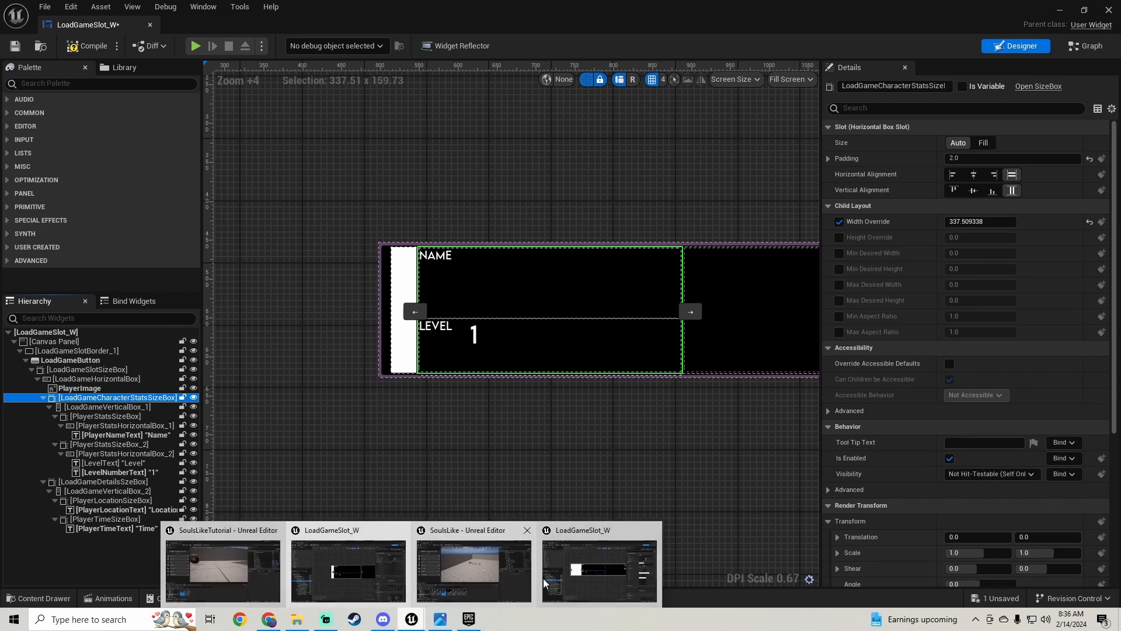
pyautogui.click(606, 556)
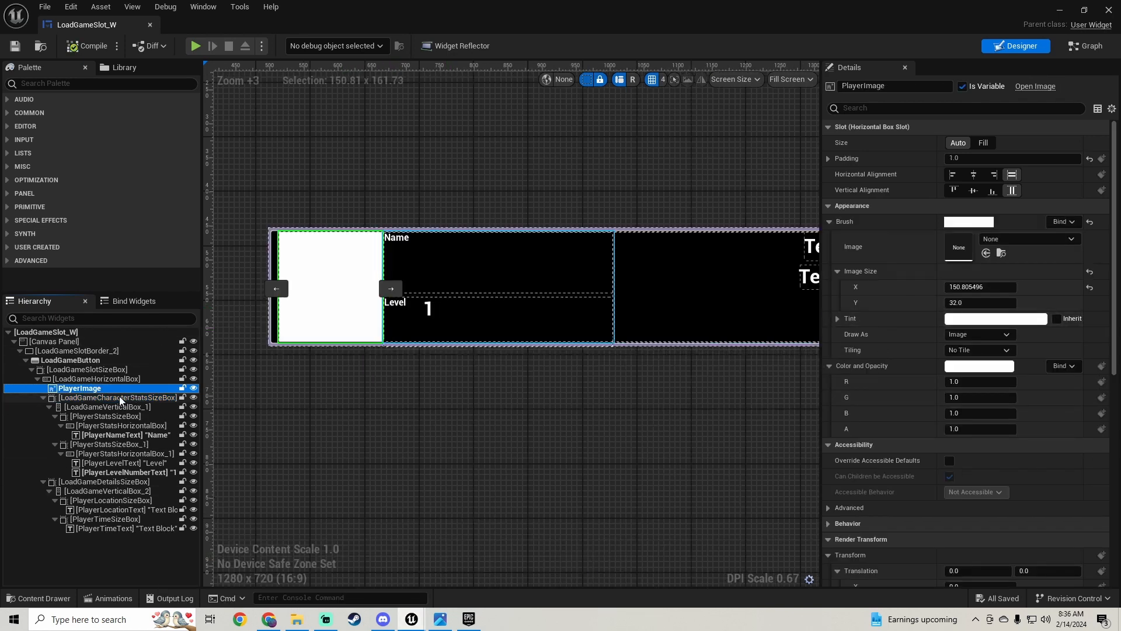
pyautogui.click(121, 398)
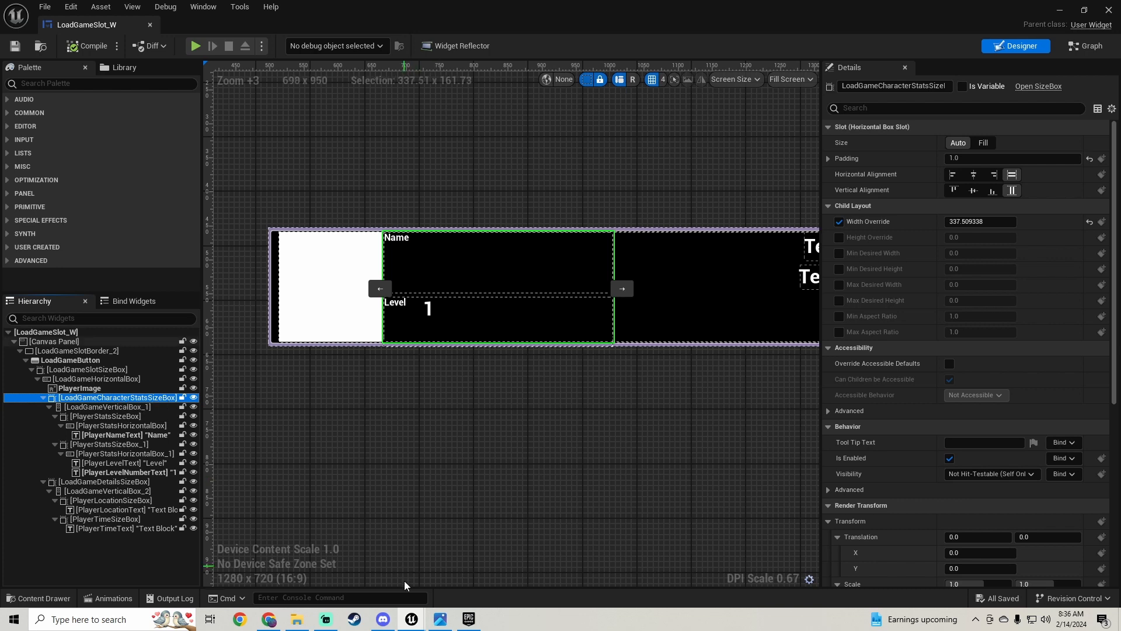
pyautogui.moveTo(412, 618)
pyautogui.click(363, 573)
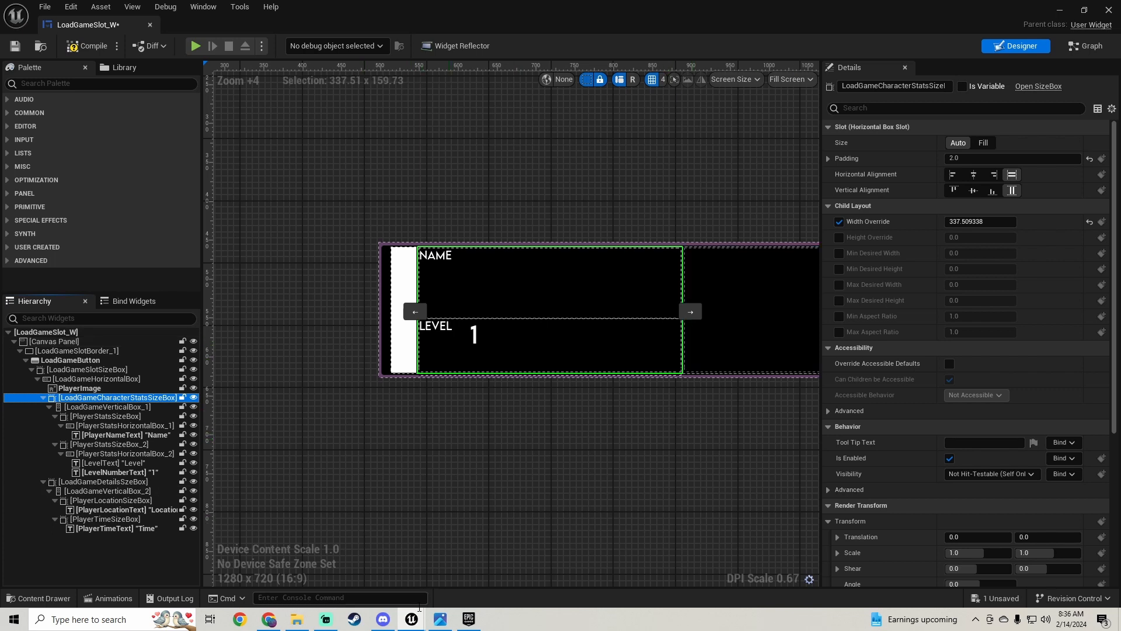
pyautogui.moveTo(412, 618)
pyautogui.click(631, 559)
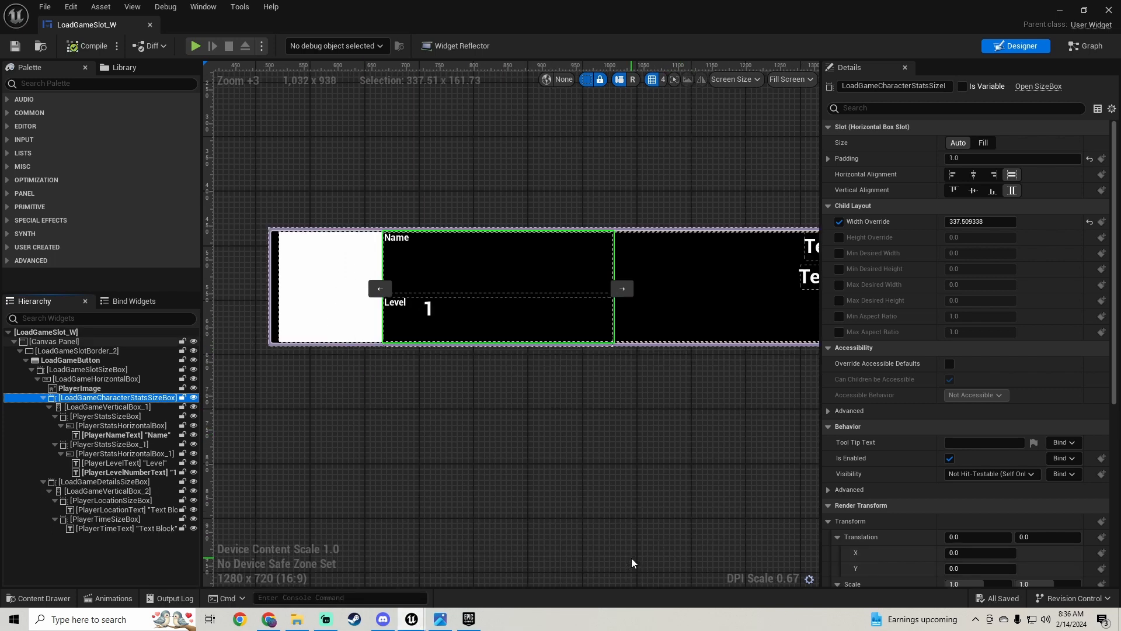
pyautogui.scroll(-5, 885, 409)
pyautogui.scroll(5, 891, 380)
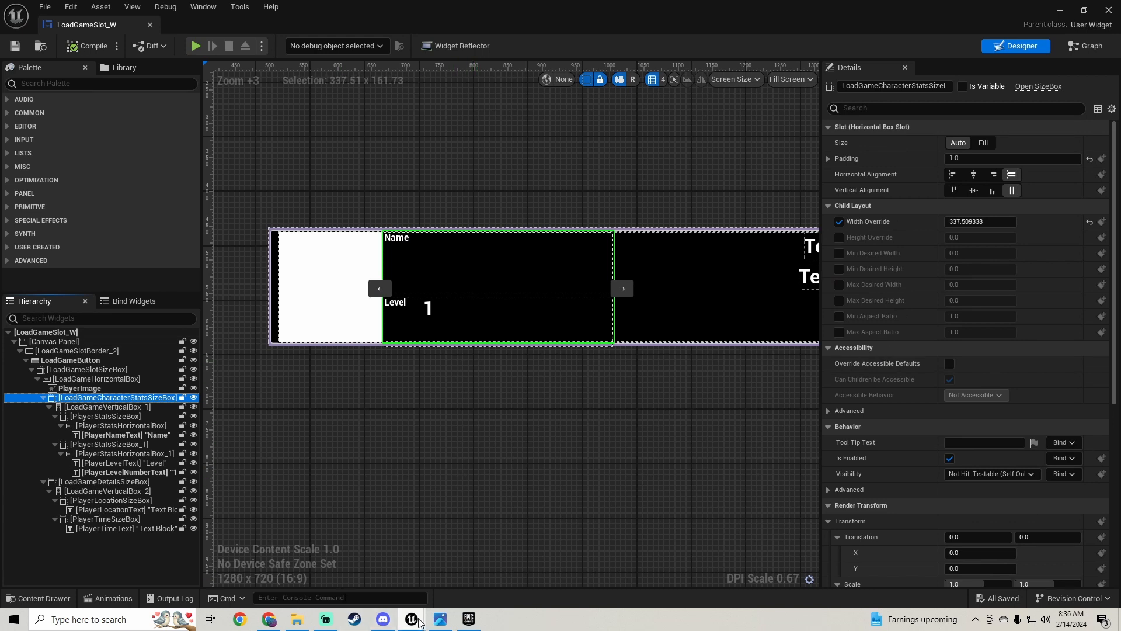
pyautogui.moveTo(403, 618)
pyautogui.click(368, 561)
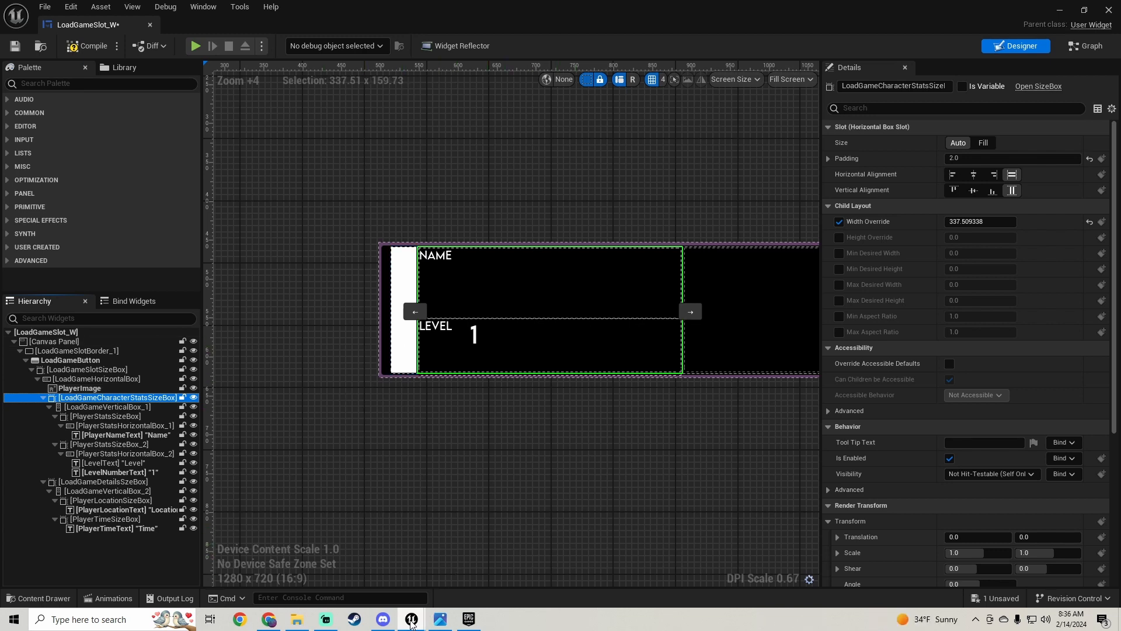
pyautogui.moveTo(411, 618)
pyautogui.click(559, 562)
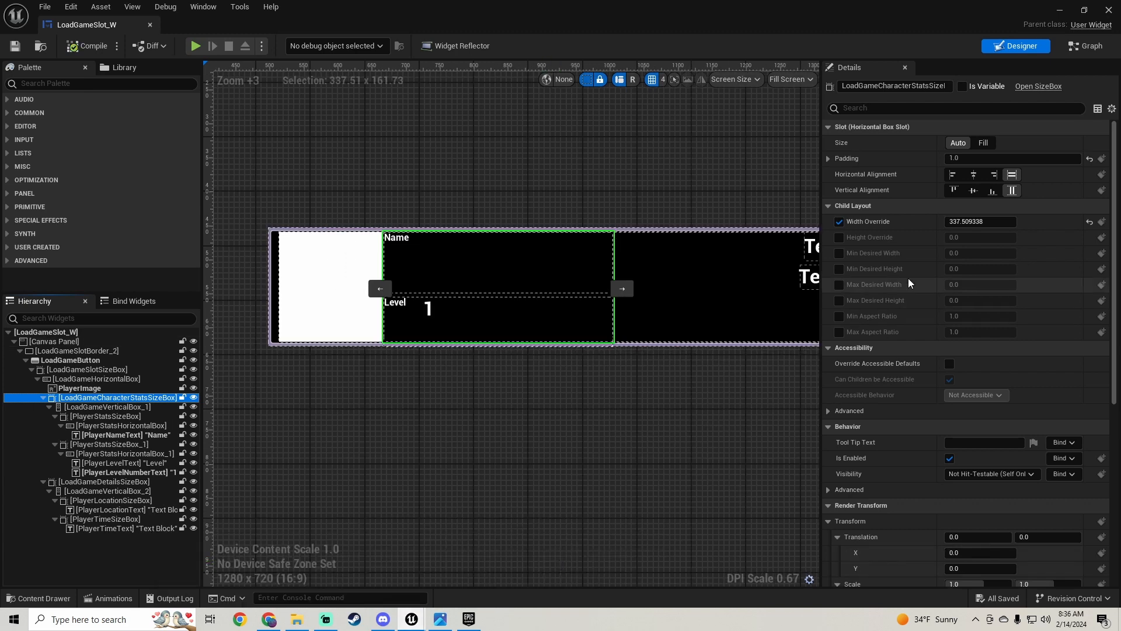
# Try a different padding on the LoadGameCharacterStatsSizeBox in the SoulsLike widget and restore it to 1.
pyautogui.click(974, 158)
pyautogui.write('0')
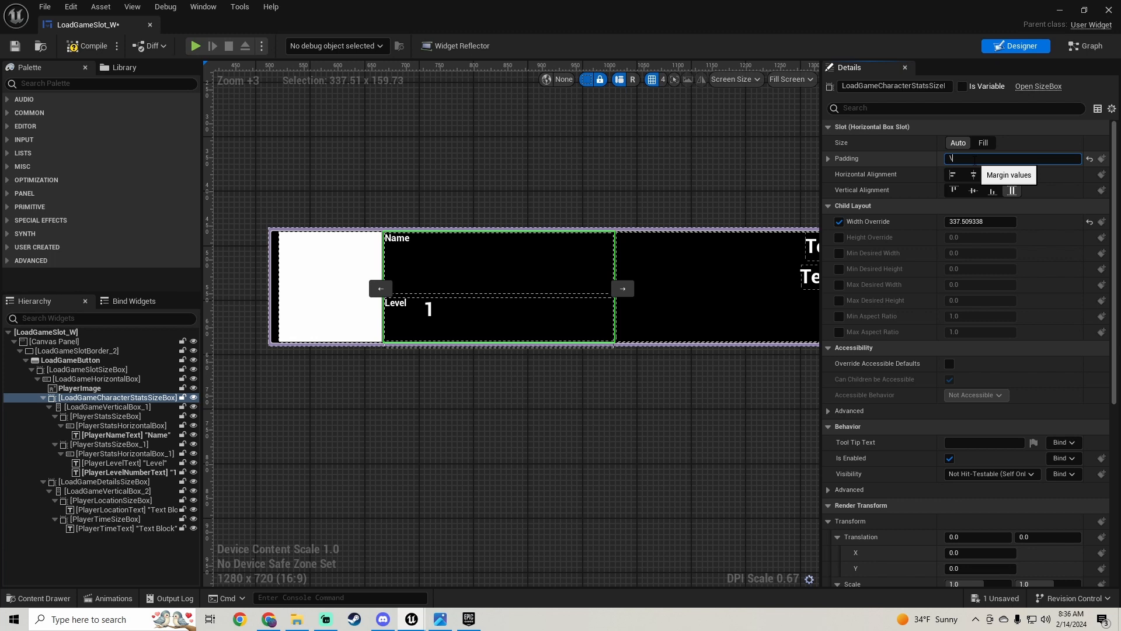
pyautogui.hotkey('ctrl', 'z')
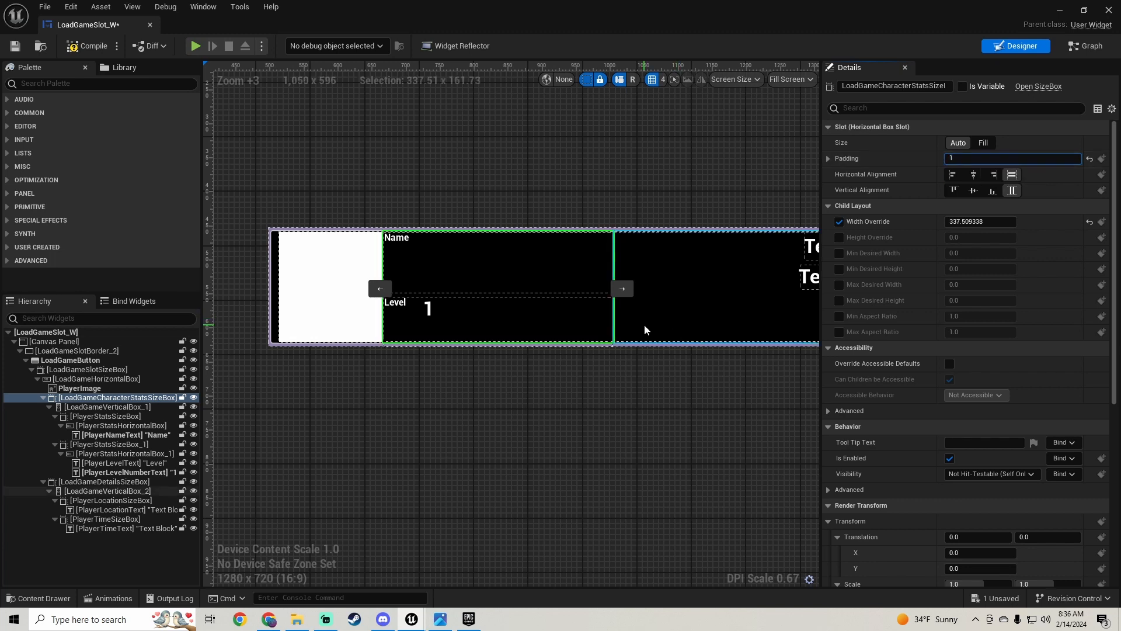
pyautogui.click(603, 352)
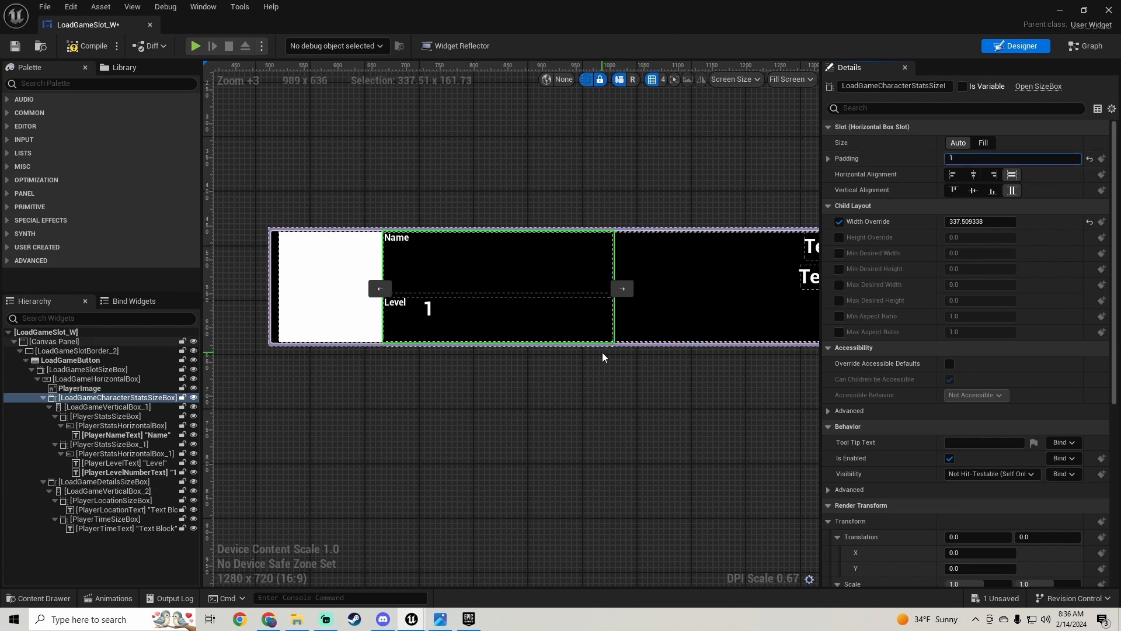
pyautogui.click(119, 407)
pyautogui.click(128, 398)
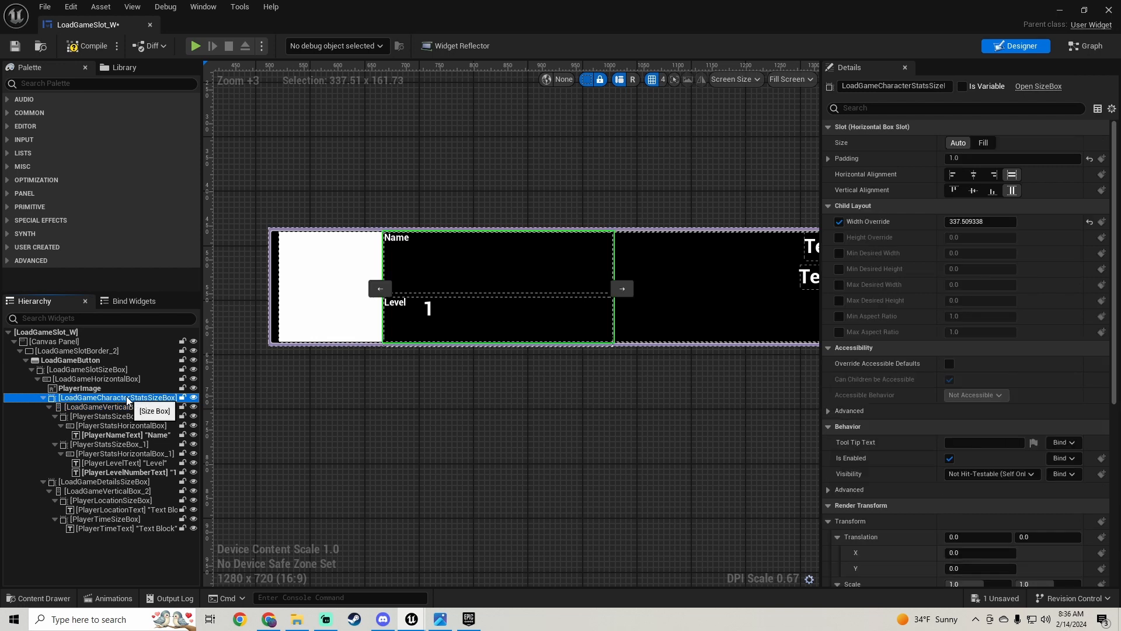
# Delete the LoadGameCharacterStatsSizeBox from the SoulsLike widget and examine the remaining LoadGameDetailsSizeBox.
pyautogui.press('Delete')
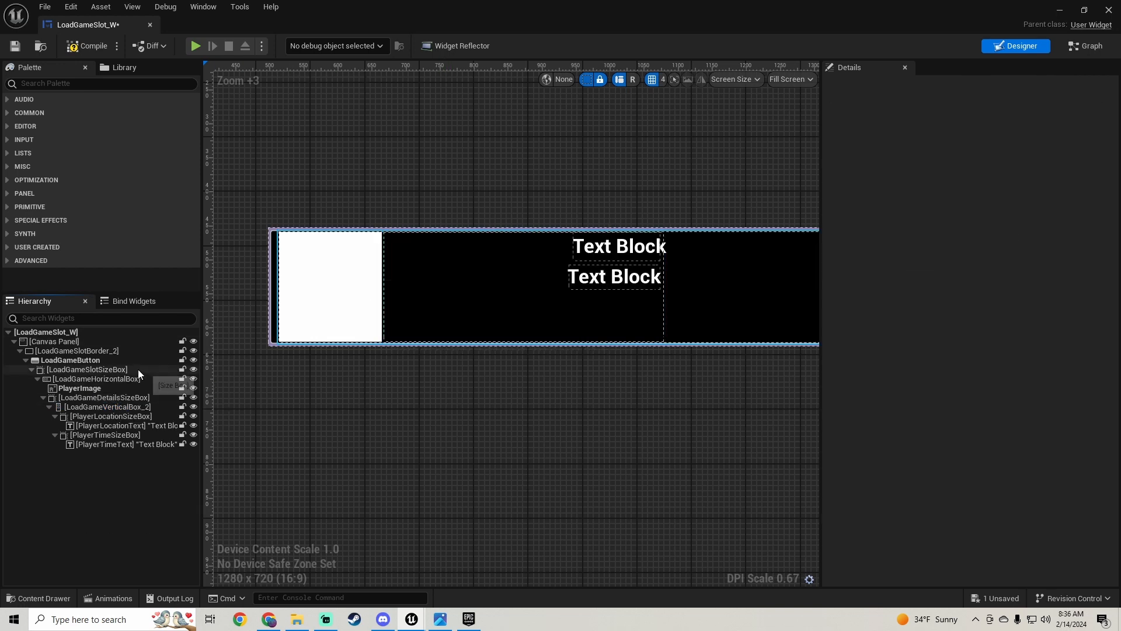
pyautogui.click(117, 369)
pyautogui.moveTo(452, 358); pyautogui.dragTo(448, 383, button='right')
pyautogui.click(124, 400)
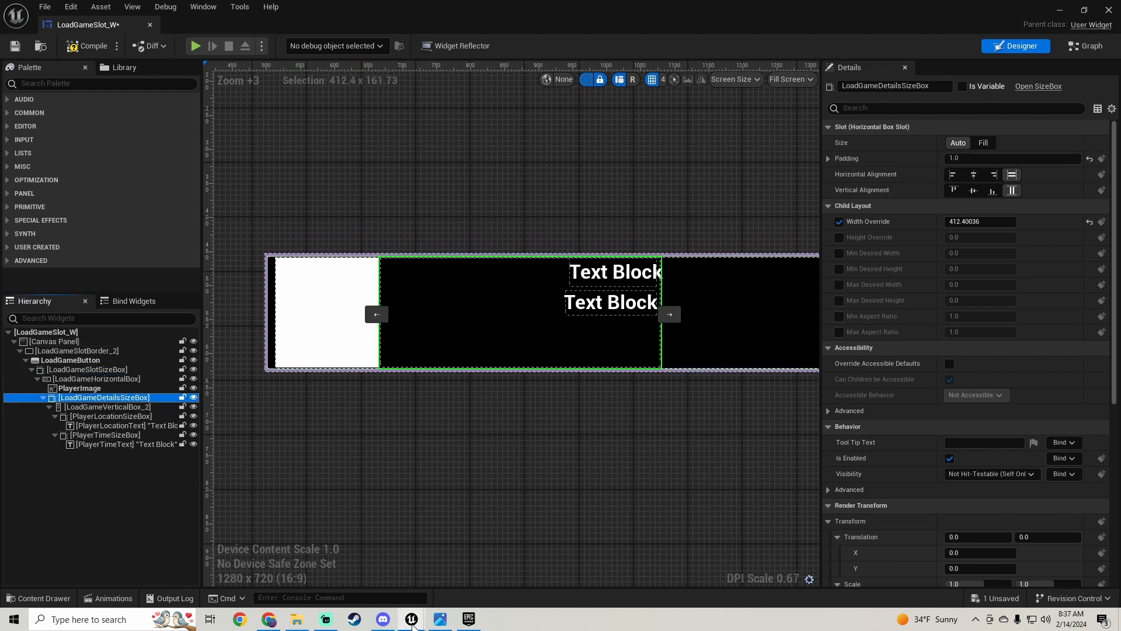
# Set the LoadGameCharacterStatsSizeBox padding to 1 in the SoulsLikeTutorial widget.
pyautogui.moveTo(411, 618)
pyautogui.click(360, 572)
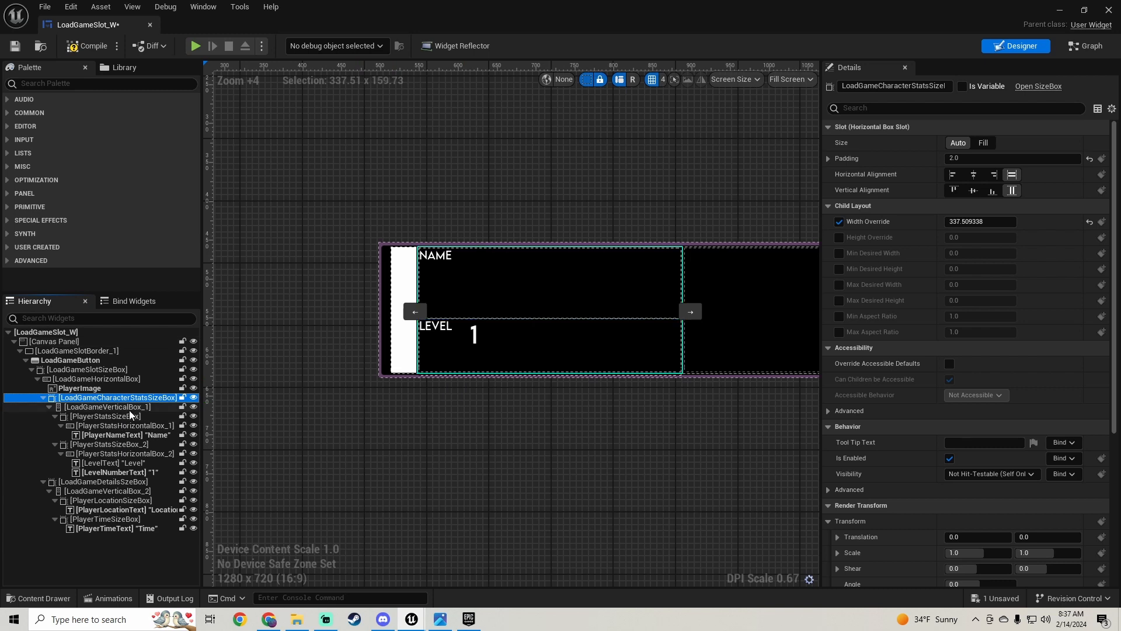
pyautogui.click(968, 158)
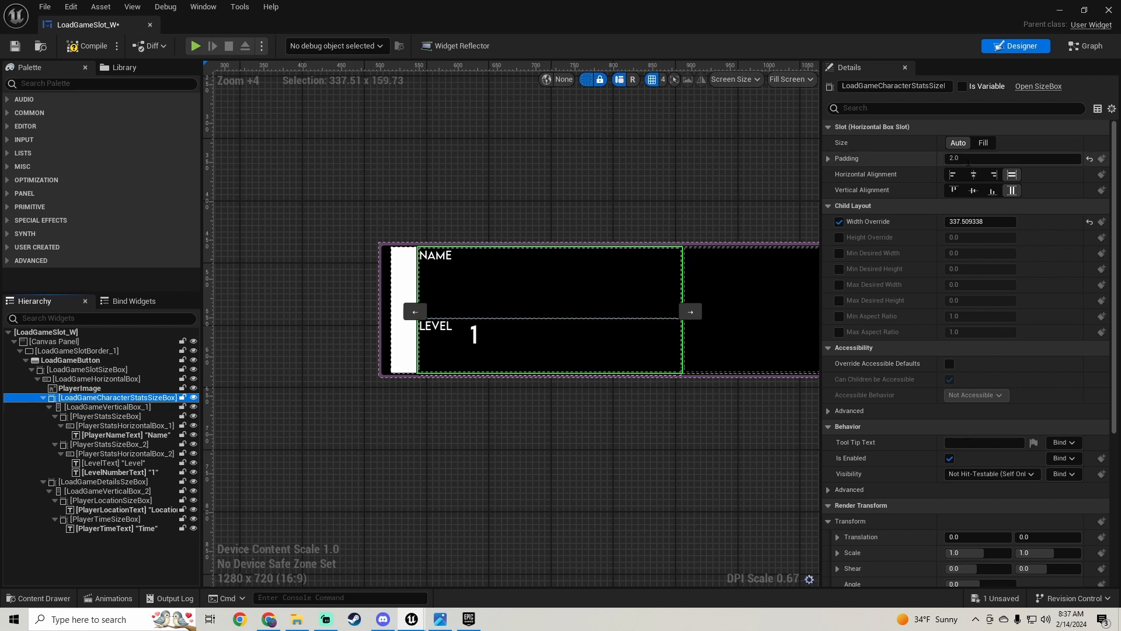
pyautogui.write('1')
pyautogui.press('Return')
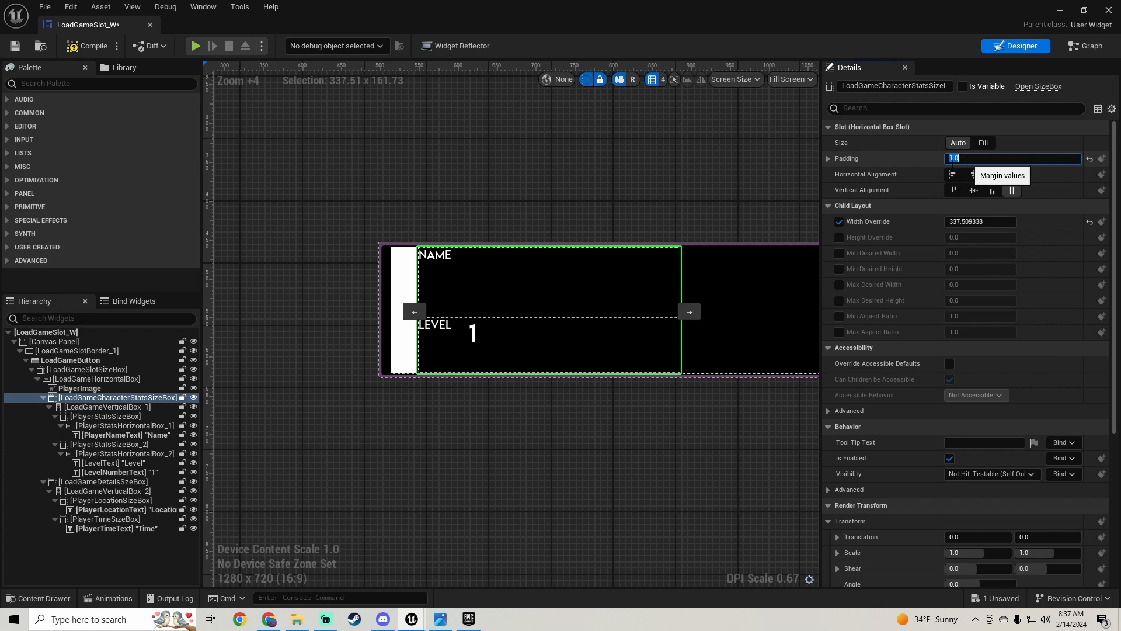
# Try Fill sizing on the SoulsLikeTutorial PlayerImage, compare it with the SoulsLike PlayerImage, and return the size to Auto.
pyautogui.click(399, 338)
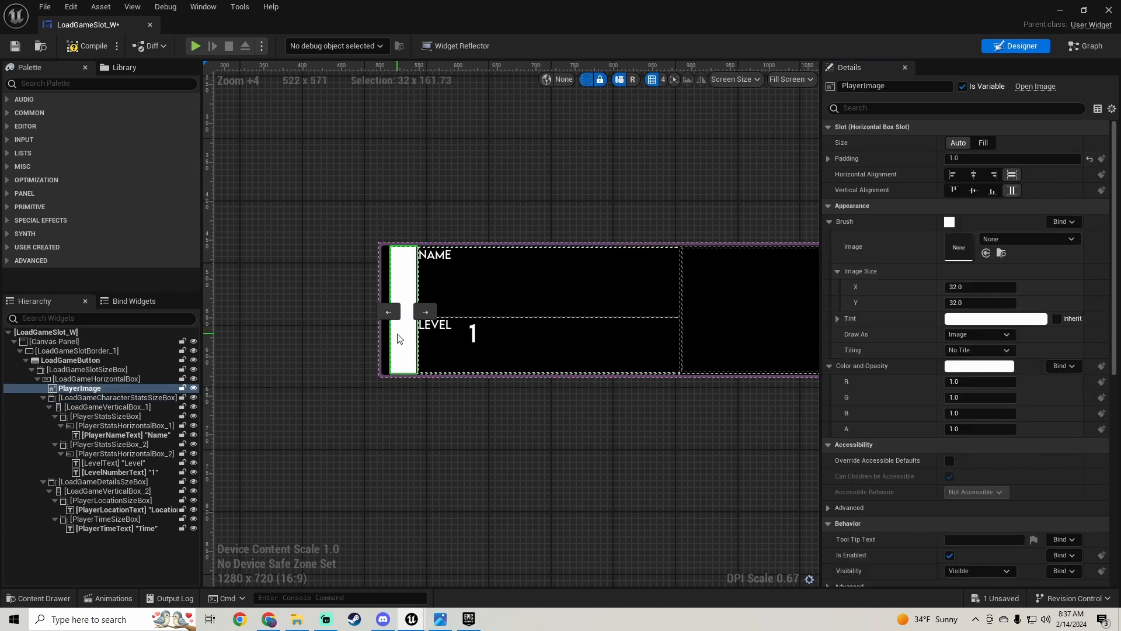
pyautogui.click(985, 145)
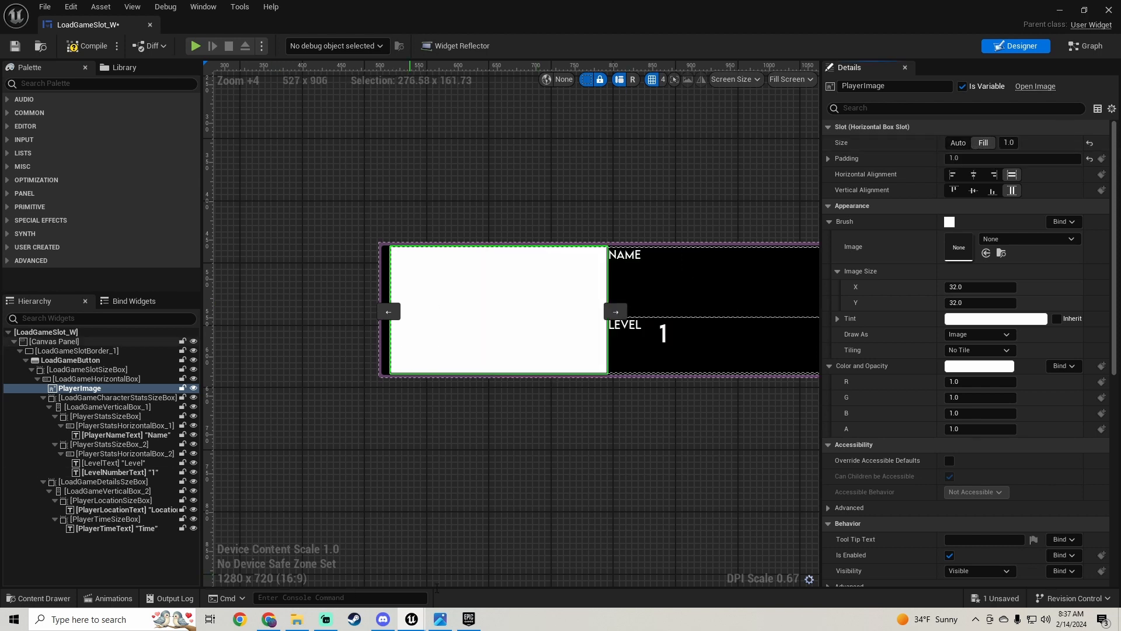
pyautogui.moveTo(412, 619)
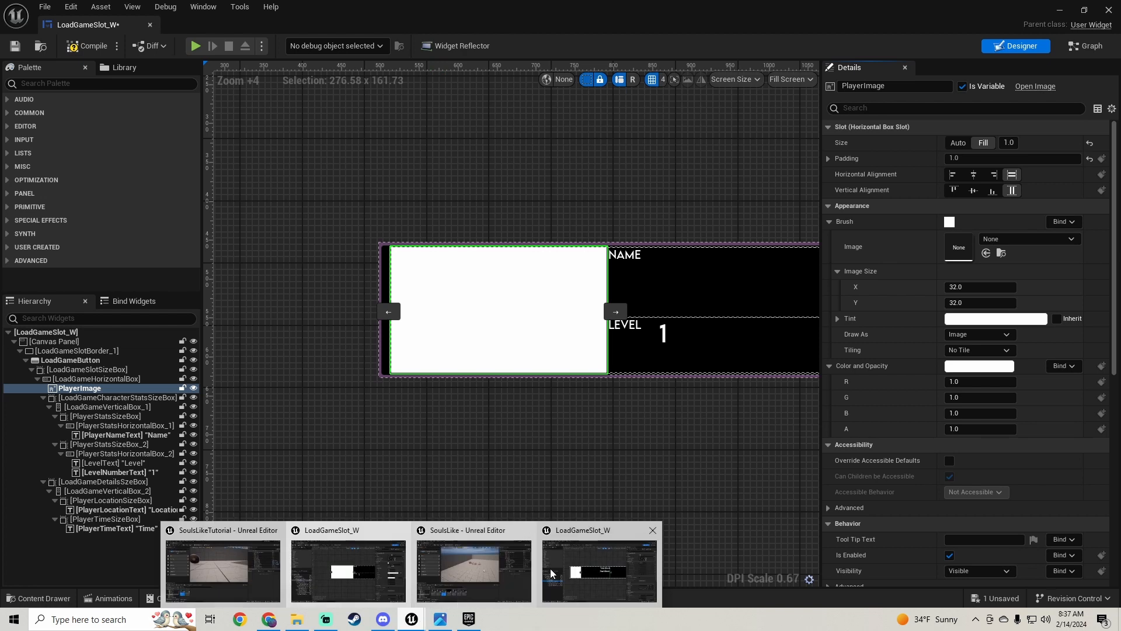
pyautogui.click(573, 557)
pyautogui.click(328, 331)
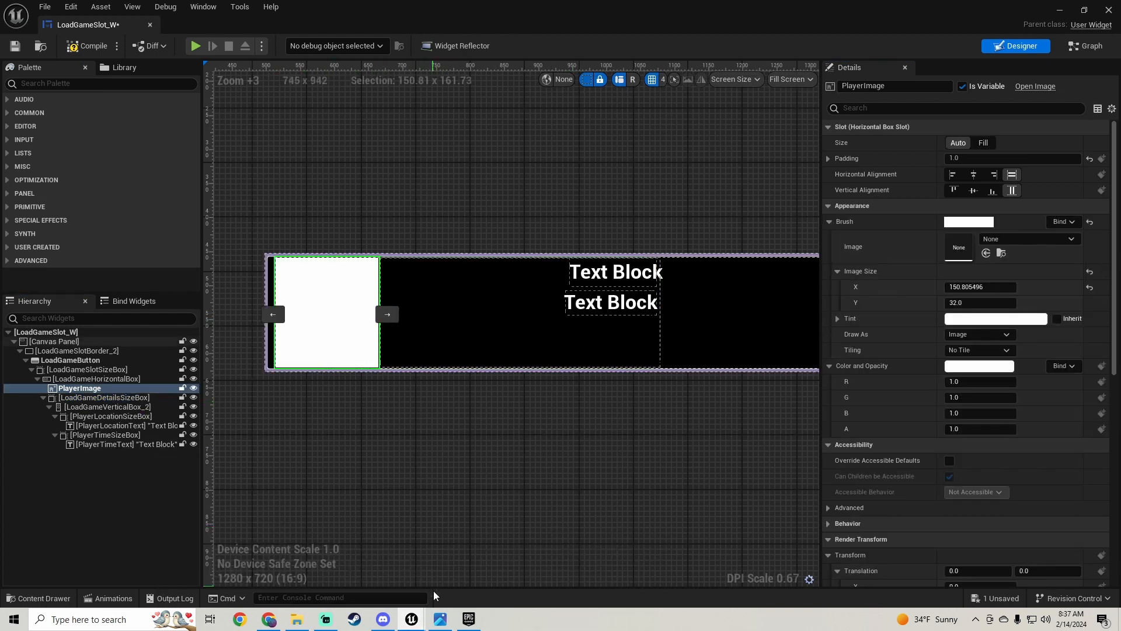
pyautogui.moveTo(411, 619)
pyautogui.click(598, 563)
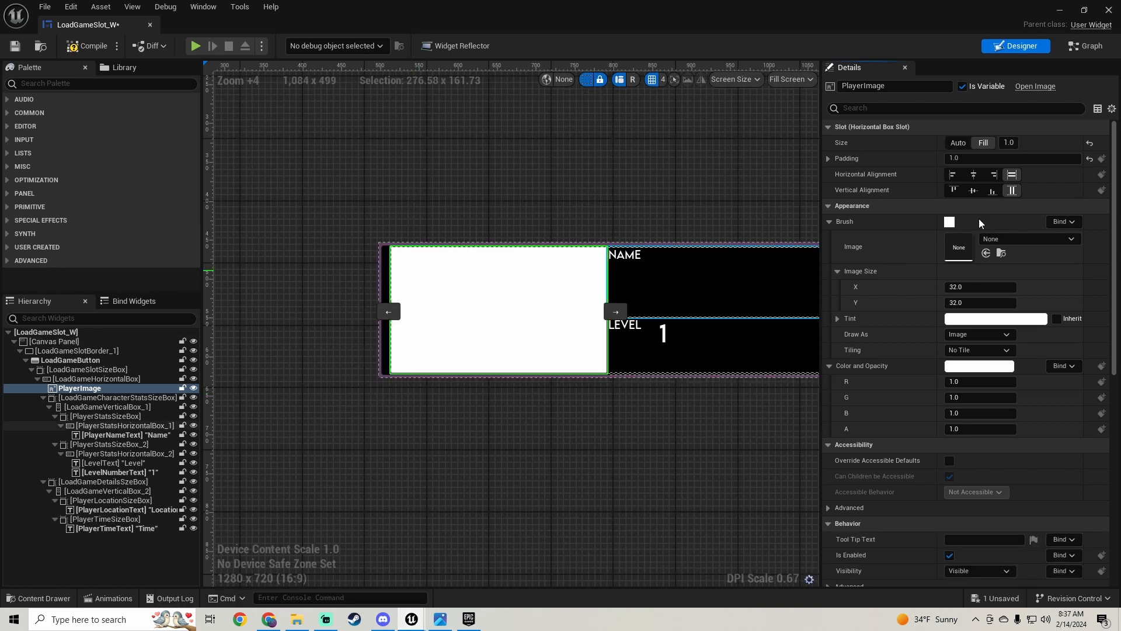
pyautogui.click(961, 144)
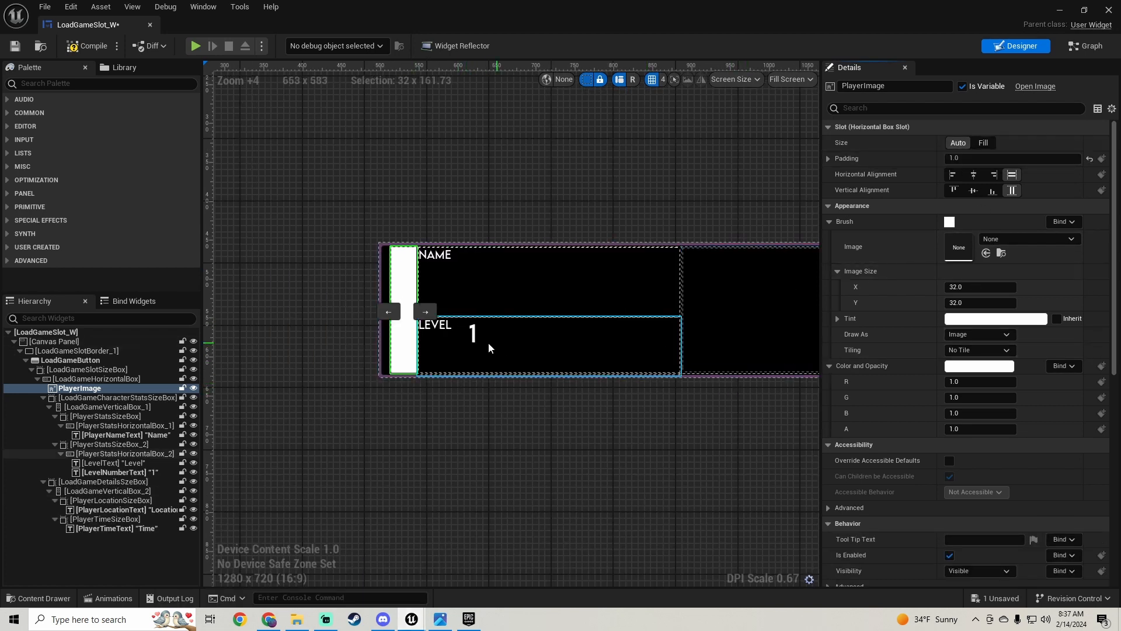
# Undo the removal of the LoadGameCharacterStatsSizeBox in the SoulsLike widget.
pyautogui.click(116, 397)
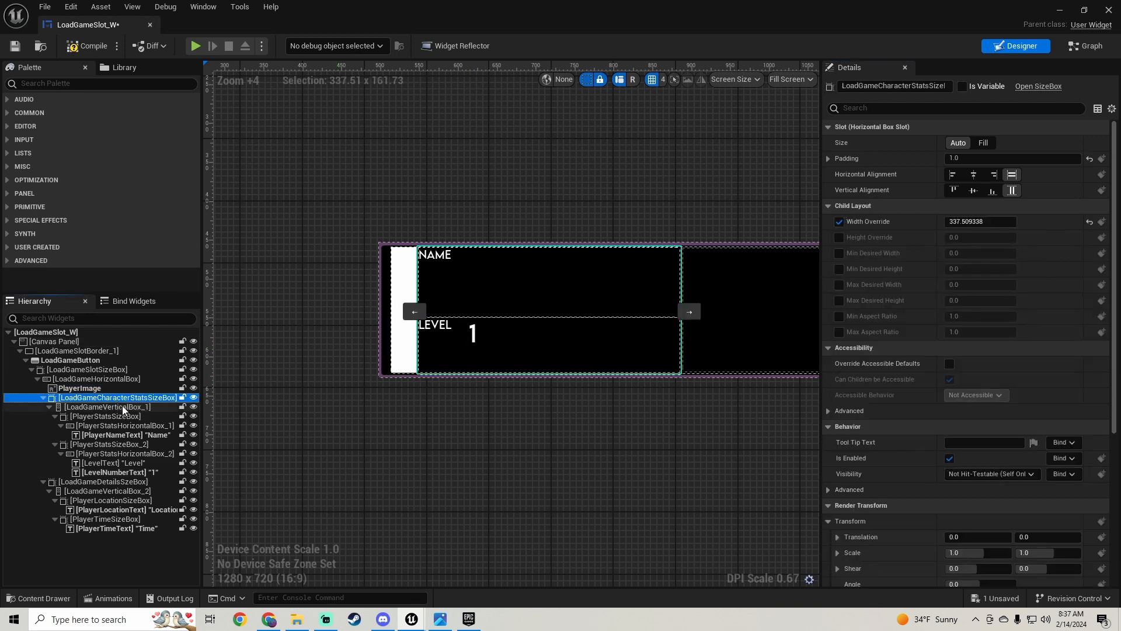
pyautogui.moveTo(409, 623)
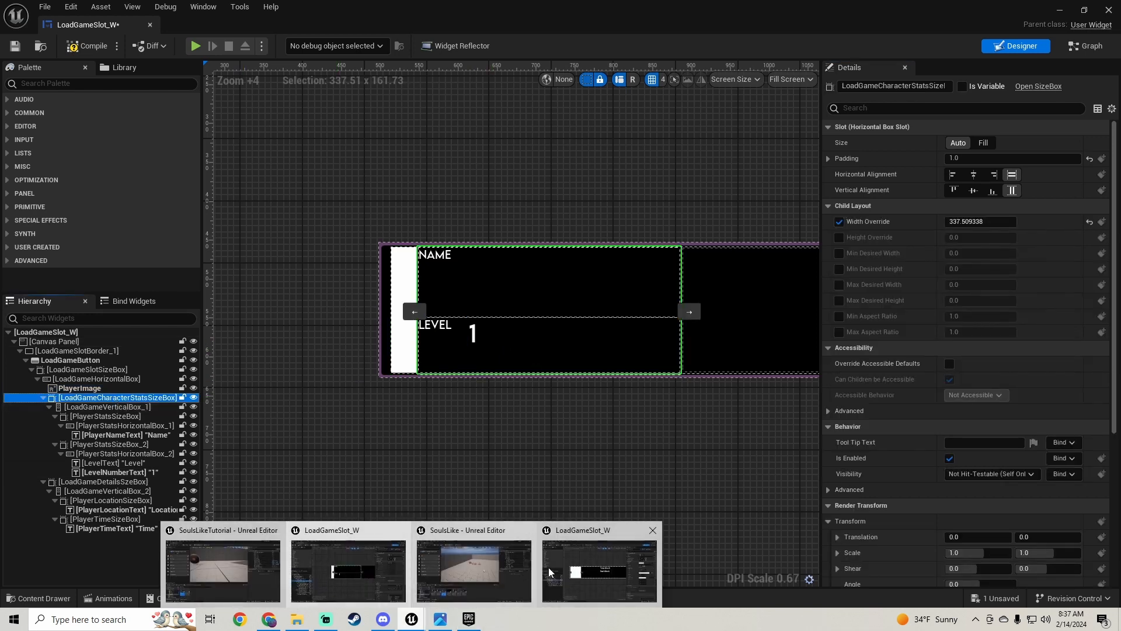
pyautogui.click(573, 572)
pyautogui.click(117, 406)
pyautogui.scroll(-2, 513, 345)
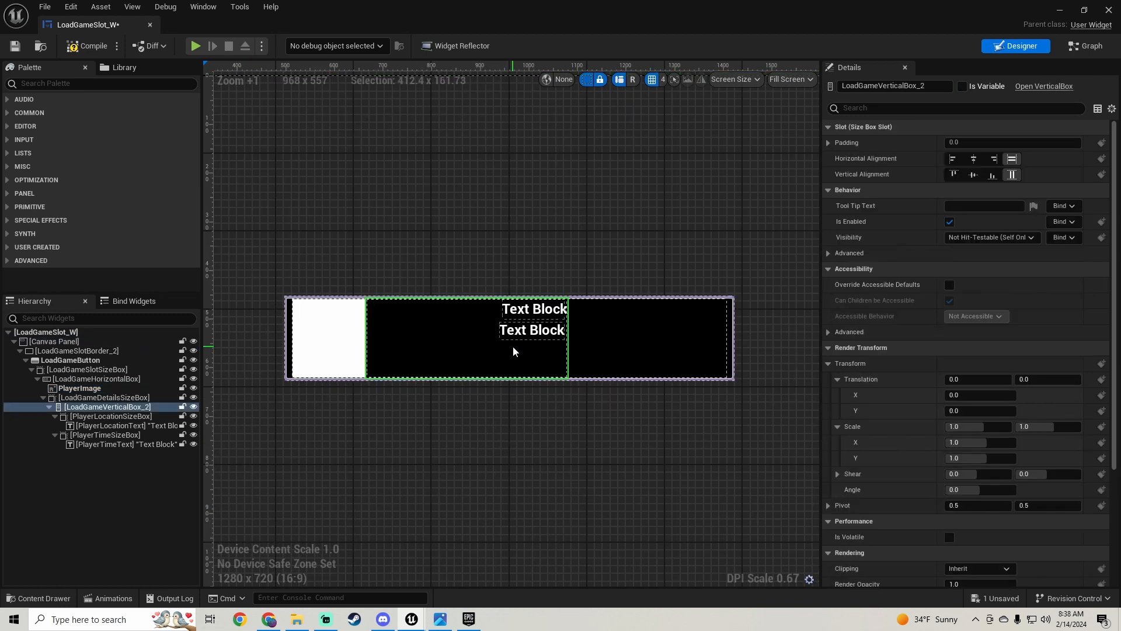
pyautogui.hotkey('ctrl', 'z')
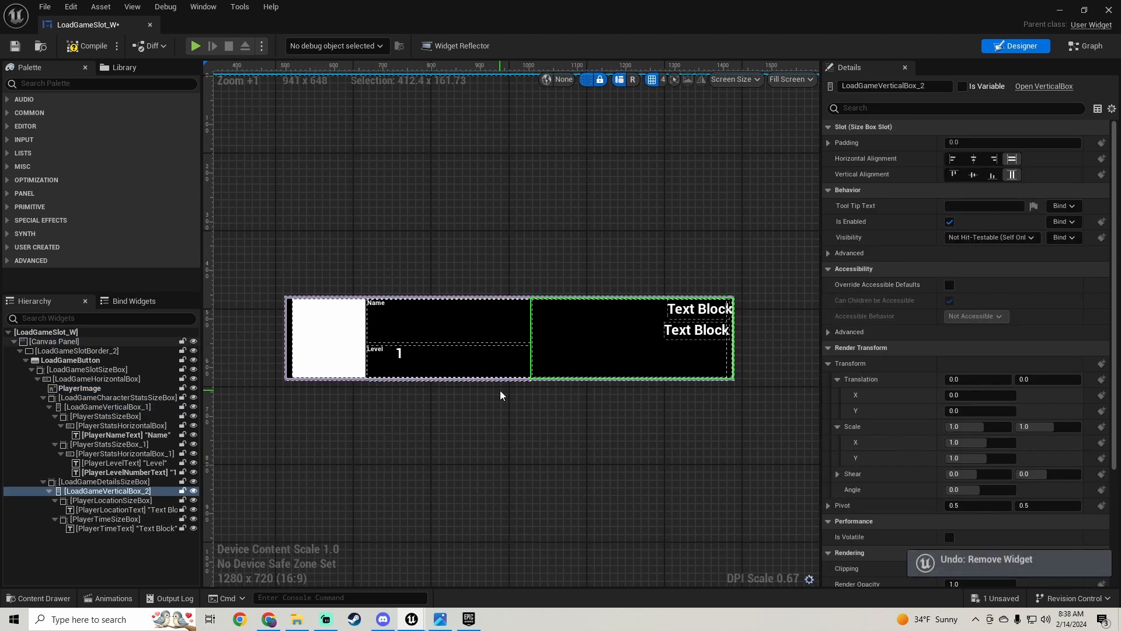
# Save the SoulsLike LoadGameSlot_W widget and inspect the layout settings of its PlayerStatsSizeBox_1.
pyautogui.click(476, 402)
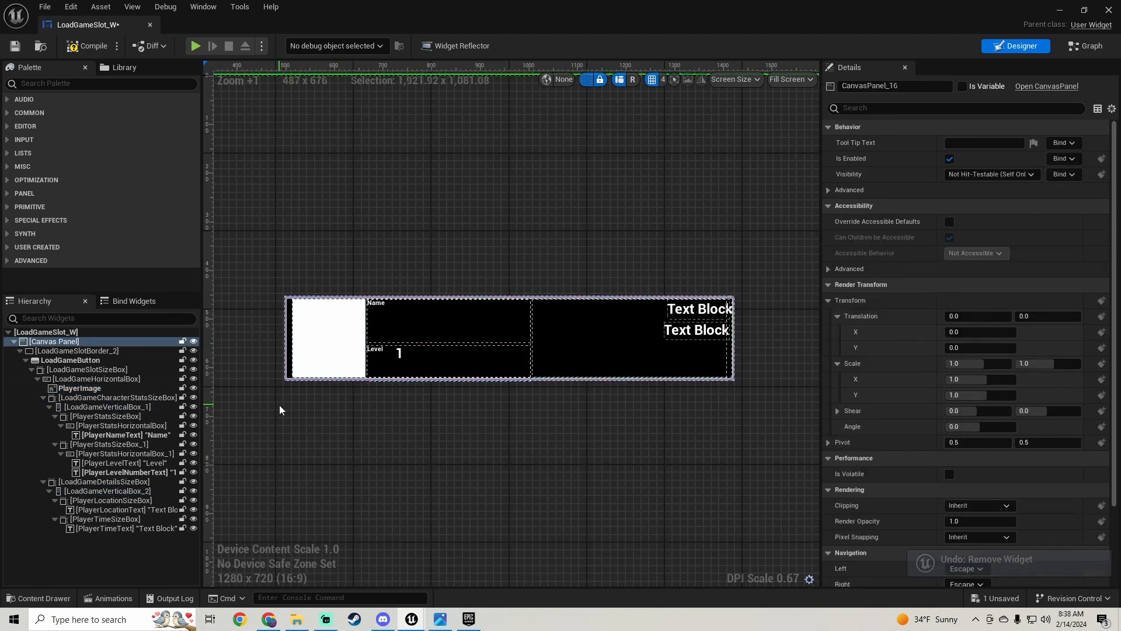
pyautogui.hotkey('ctrl', 's')
pyautogui.click(108, 444)
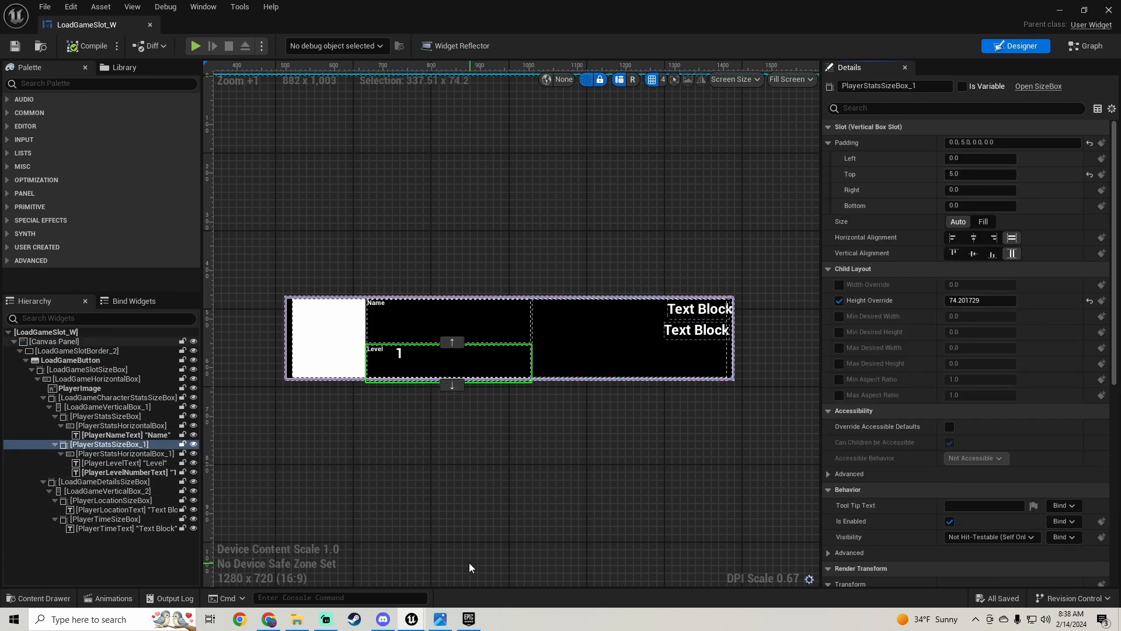
# Set the top padding of PlayerStatsSizeBox_2 to 5 in the SoulsLikeTutorial widget.
pyautogui.moveTo(417, 622)
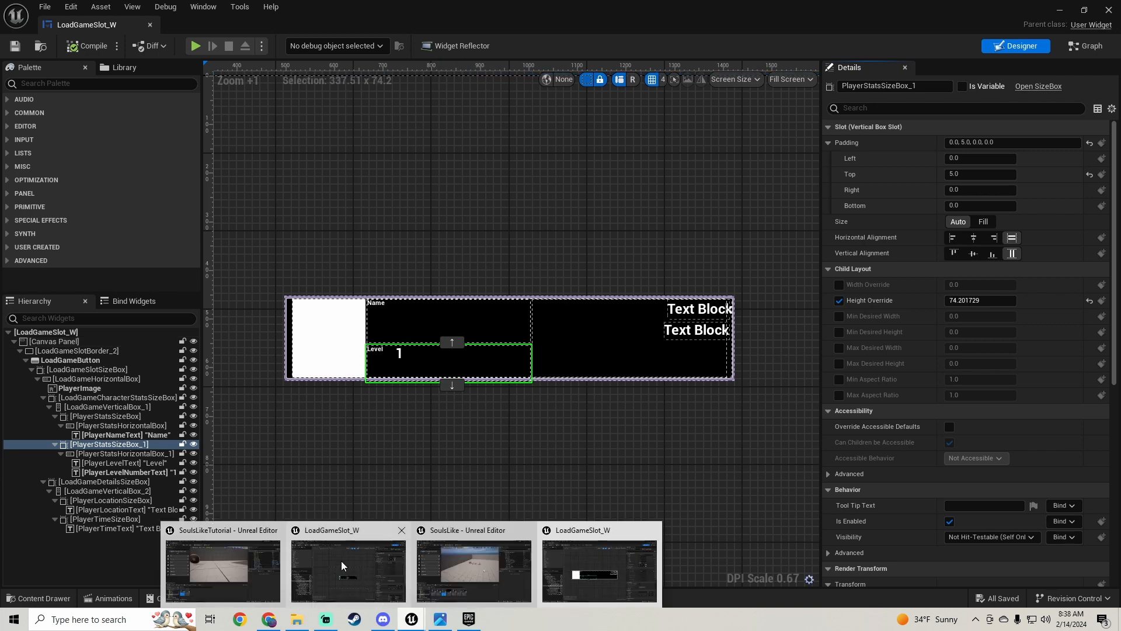
pyautogui.click(602, 570)
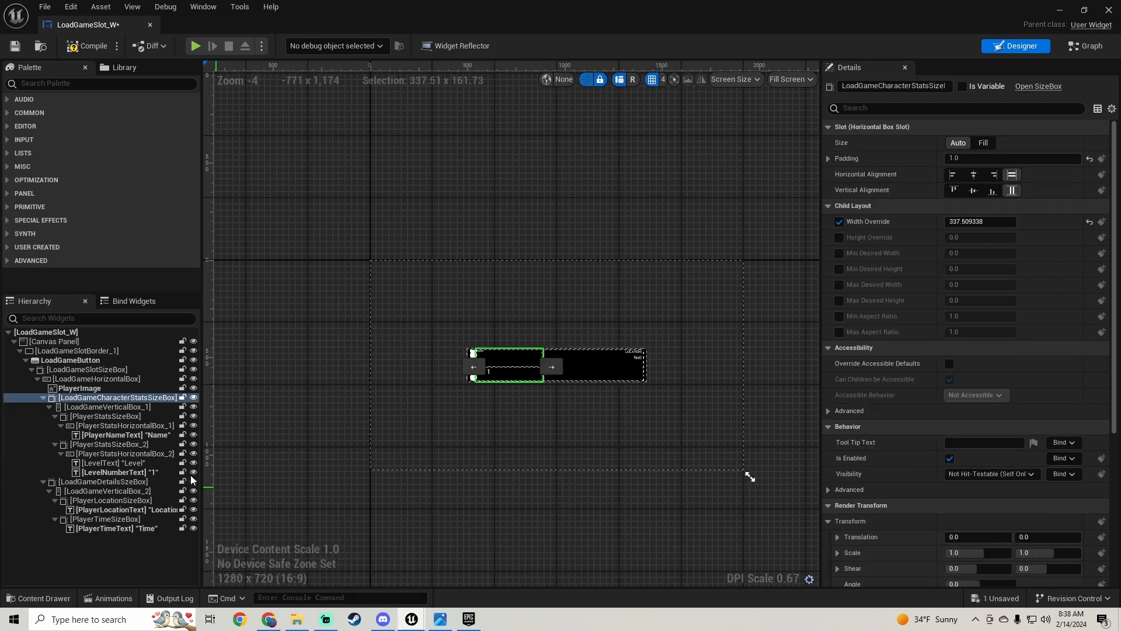
pyautogui.click(131, 445)
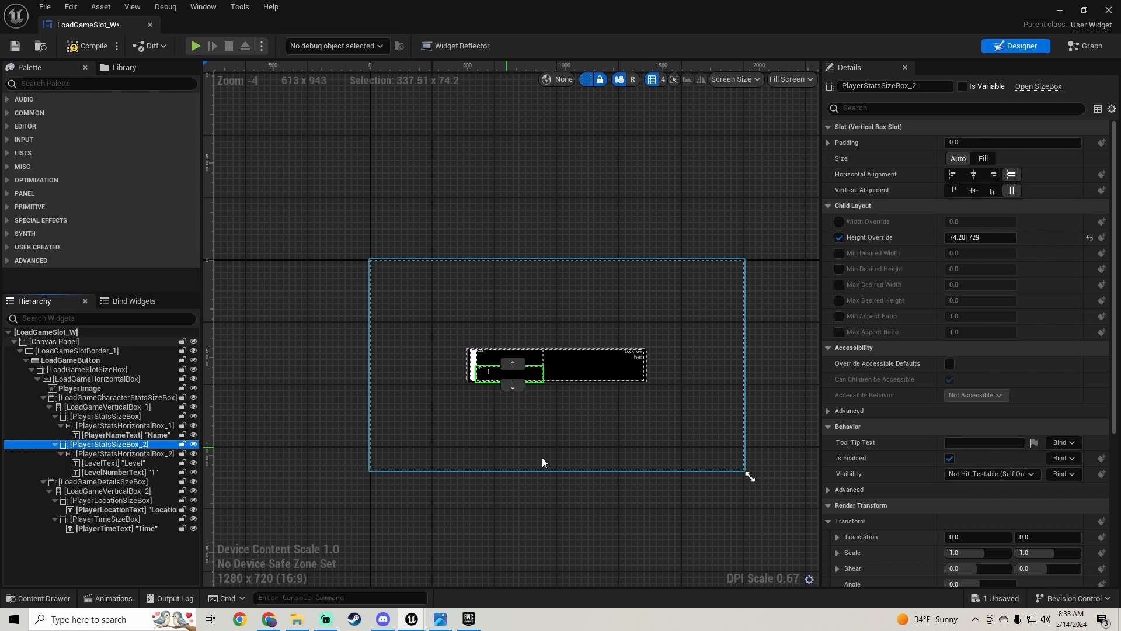
pyautogui.click(828, 143)
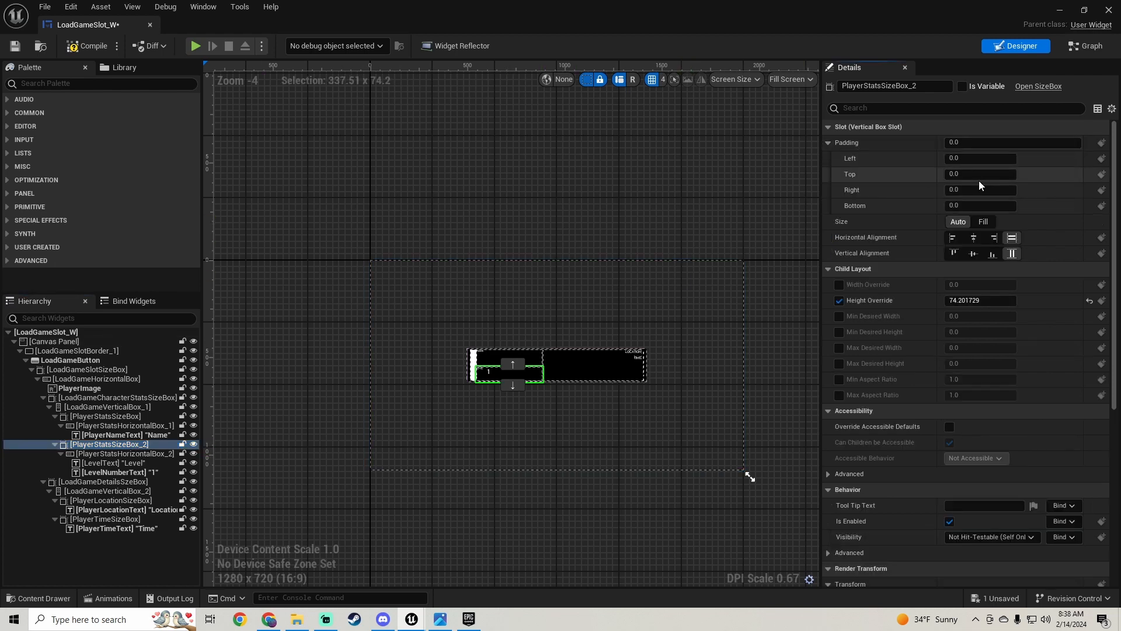
pyautogui.click(979, 173)
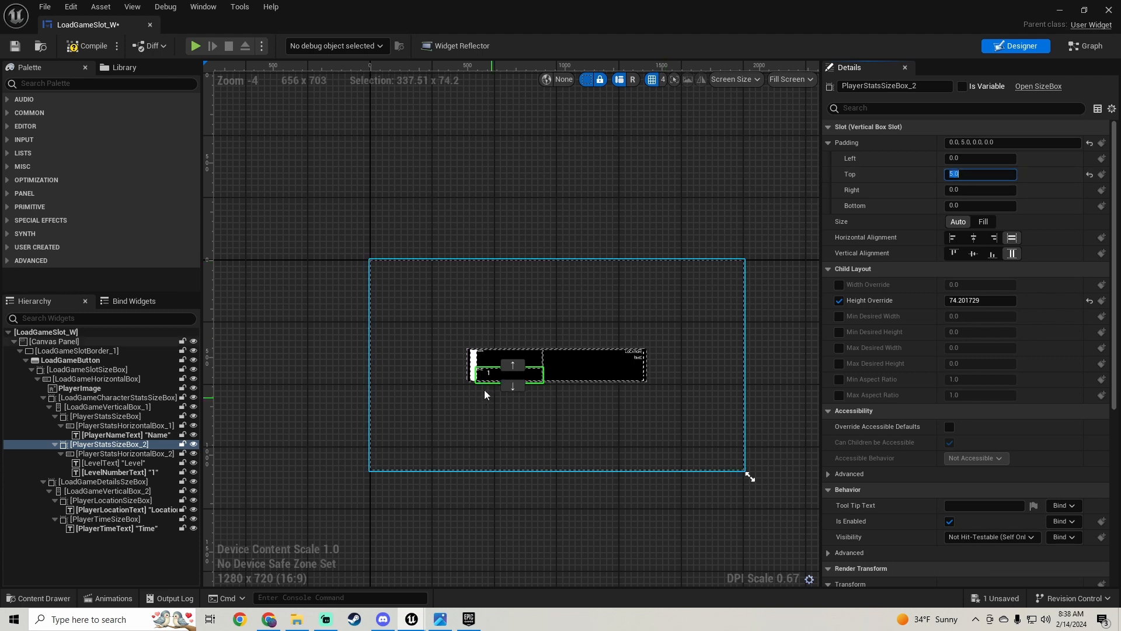
# Set the PlayerImage's image size X to 150 in the SoulsLikeTutorial widget and compile it.
pyautogui.scroll(6, 492, 373)
pyautogui.moveTo(412, 618)
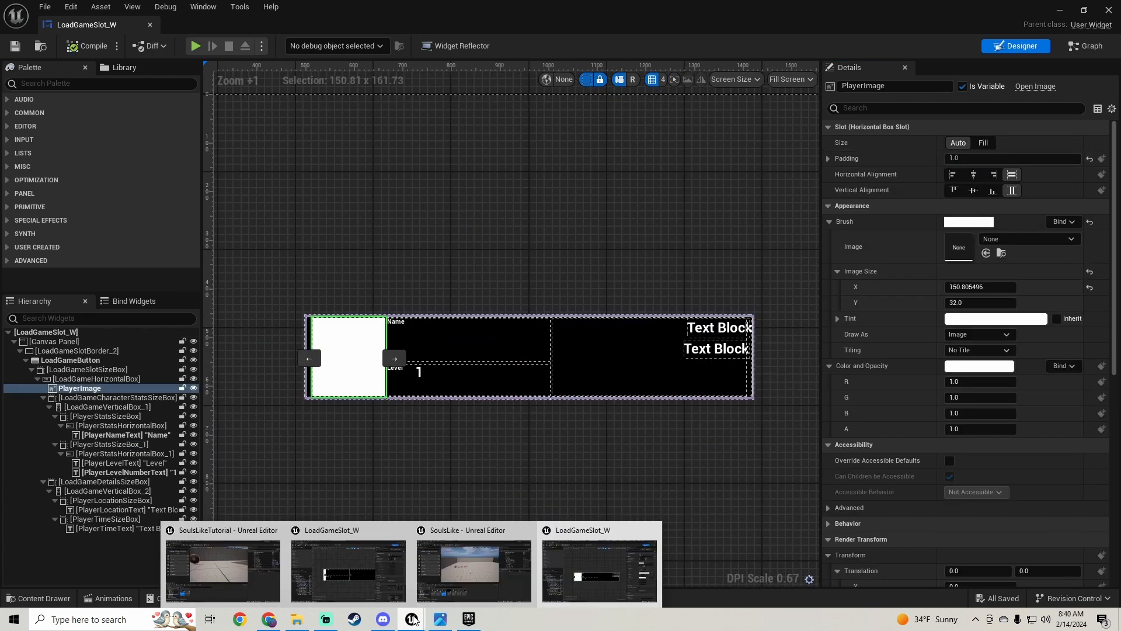
pyautogui.click(384, 560)
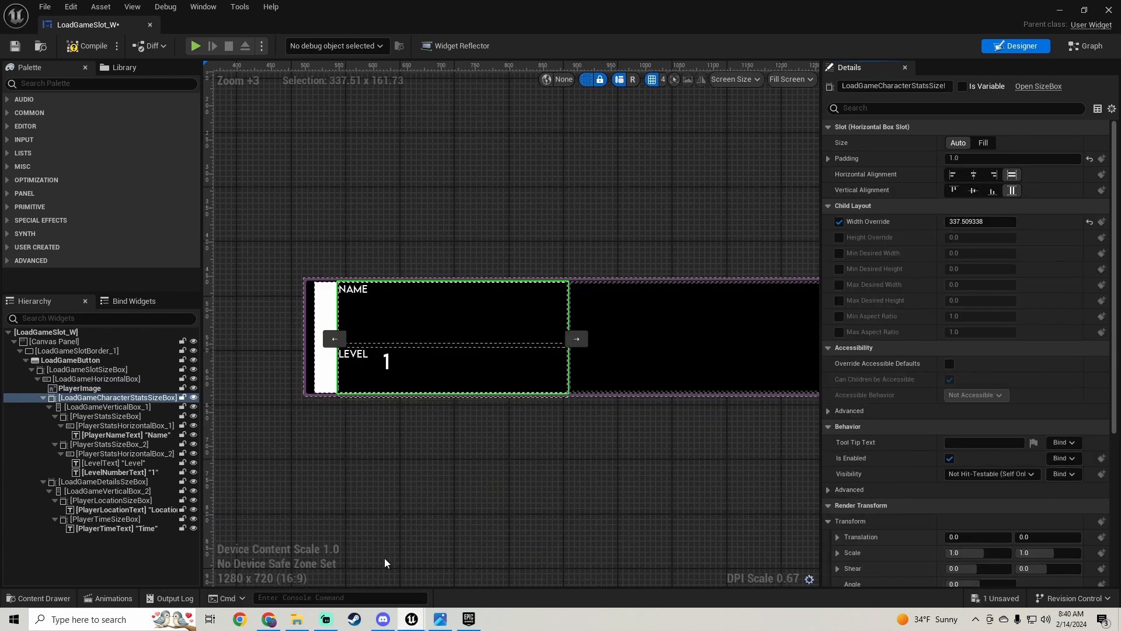
pyautogui.click(328, 319)
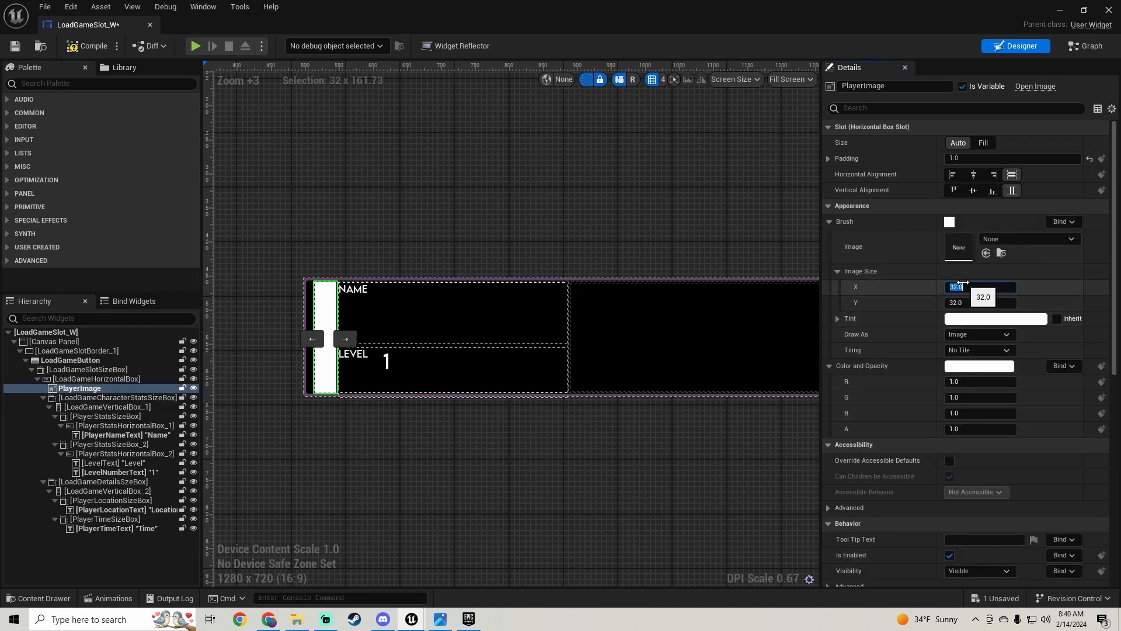
pyautogui.write('150')
pyautogui.press('Return')
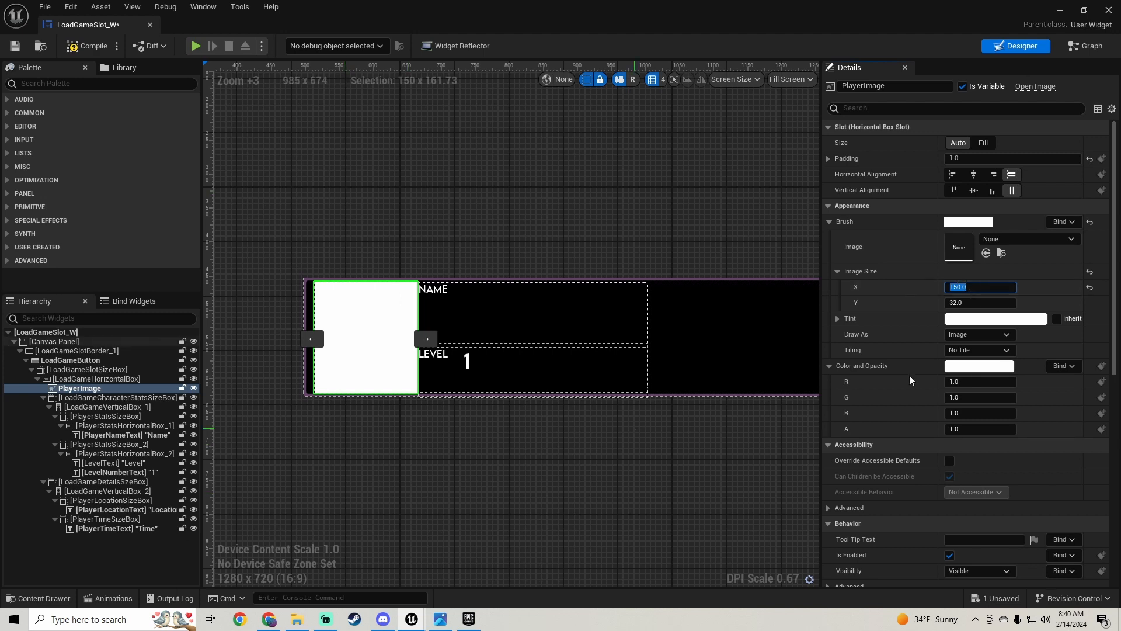
pyautogui.moveTo(425, 431); pyautogui.dragTo(418, 411, button='right')
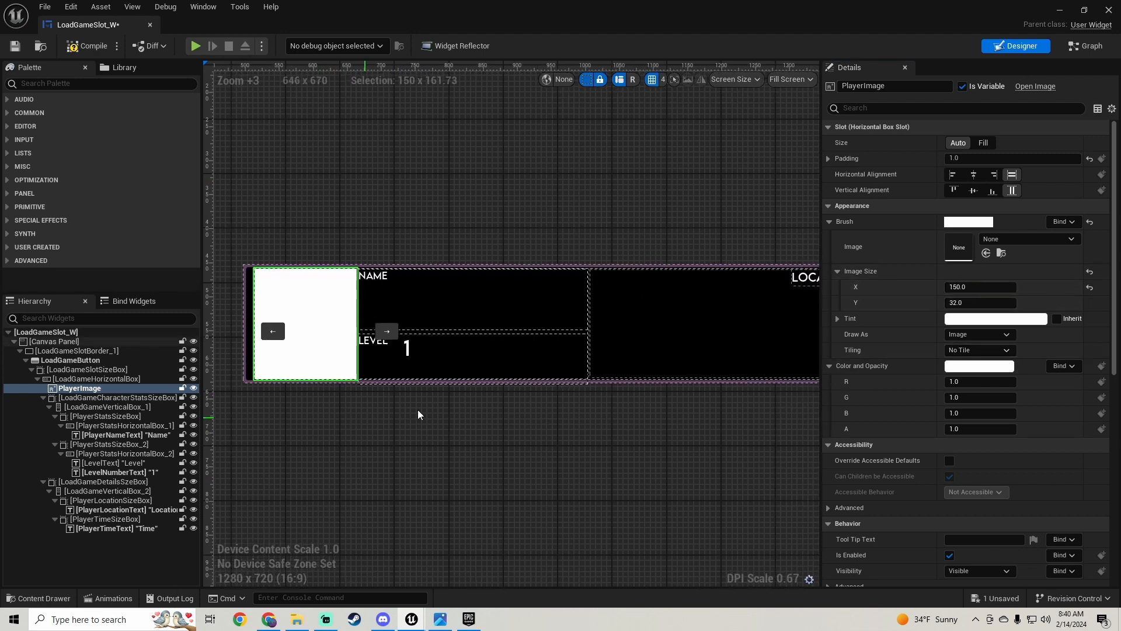
pyautogui.scroll(-2, 418, 411)
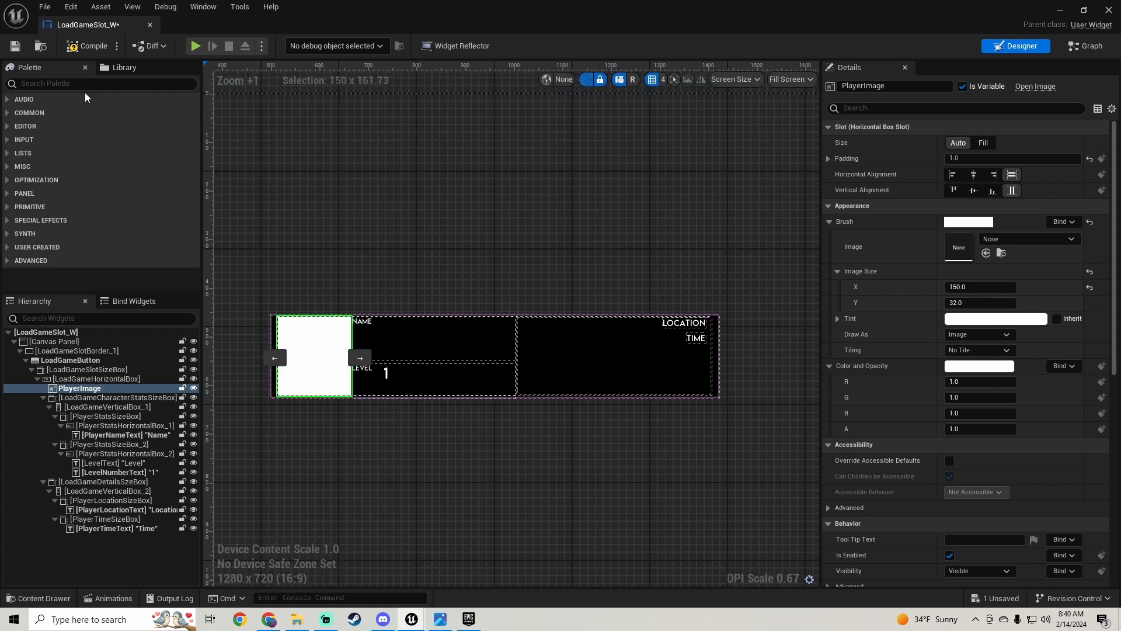
pyautogui.click(92, 50)
# Check the SoulsLikeTutorial LoadGameDetailsSzeBox settings and copy the width override of LoadGameDetailsSizeBox from the SoulsLike widget.
pyautogui.click(118, 491)
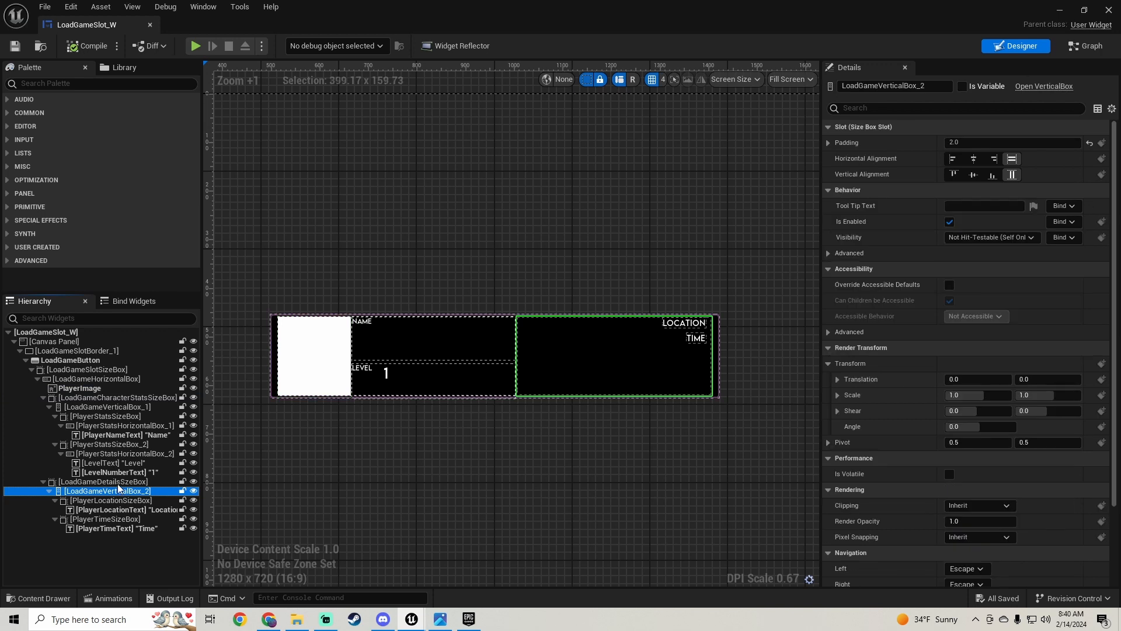
pyautogui.click(120, 472)
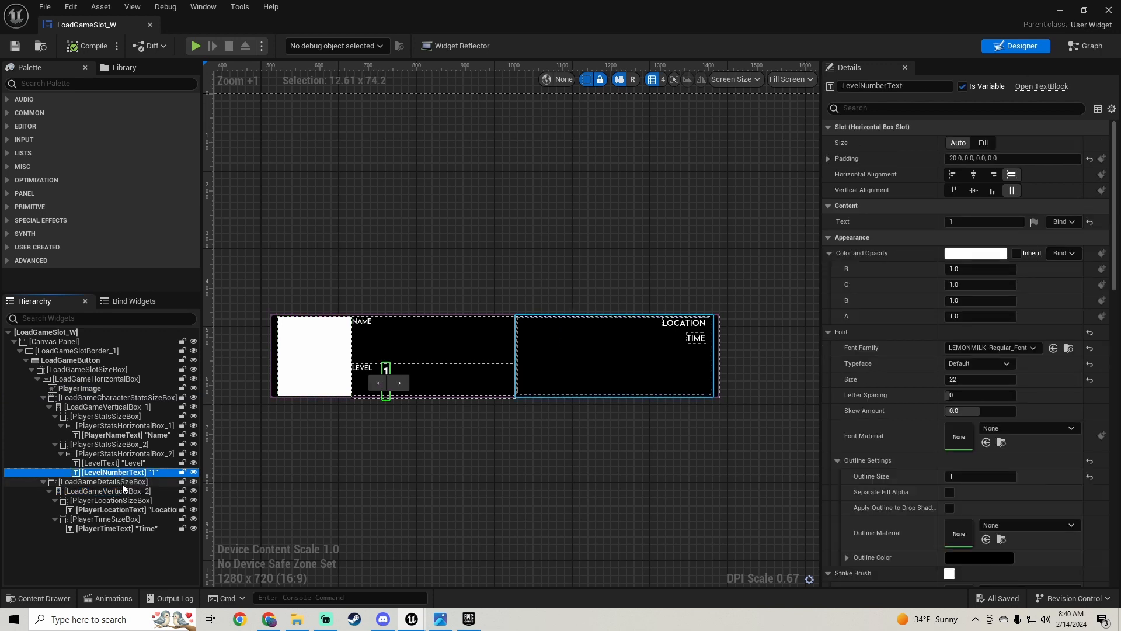
pyautogui.click(123, 482)
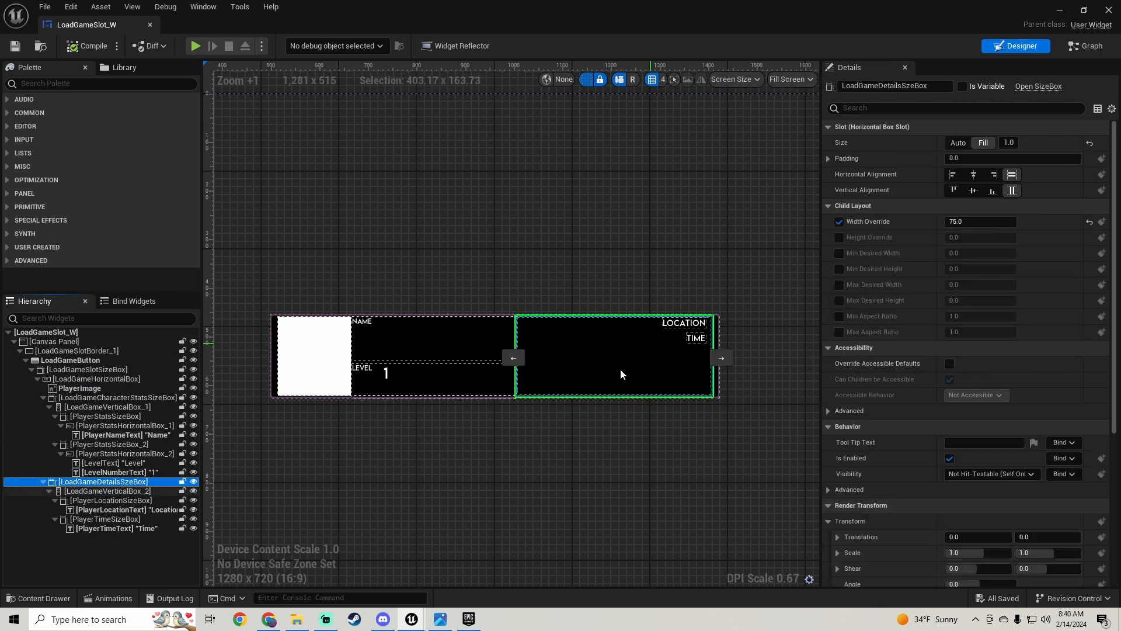
pyautogui.moveTo(412, 620)
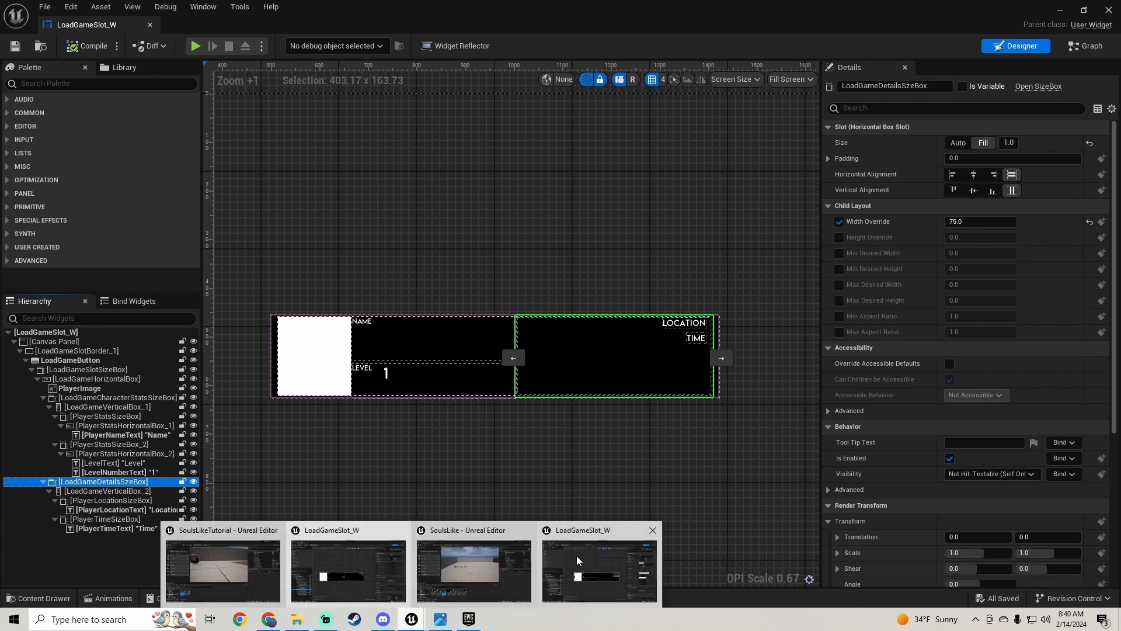
pyautogui.click(642, 555)
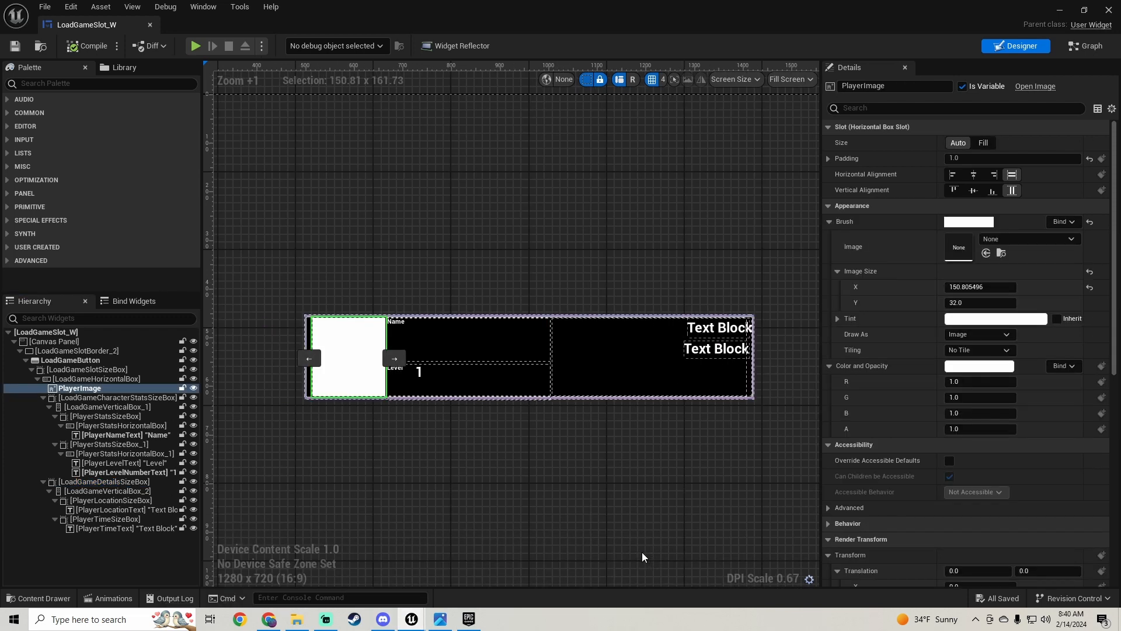
pyautogui.click(117, 484)
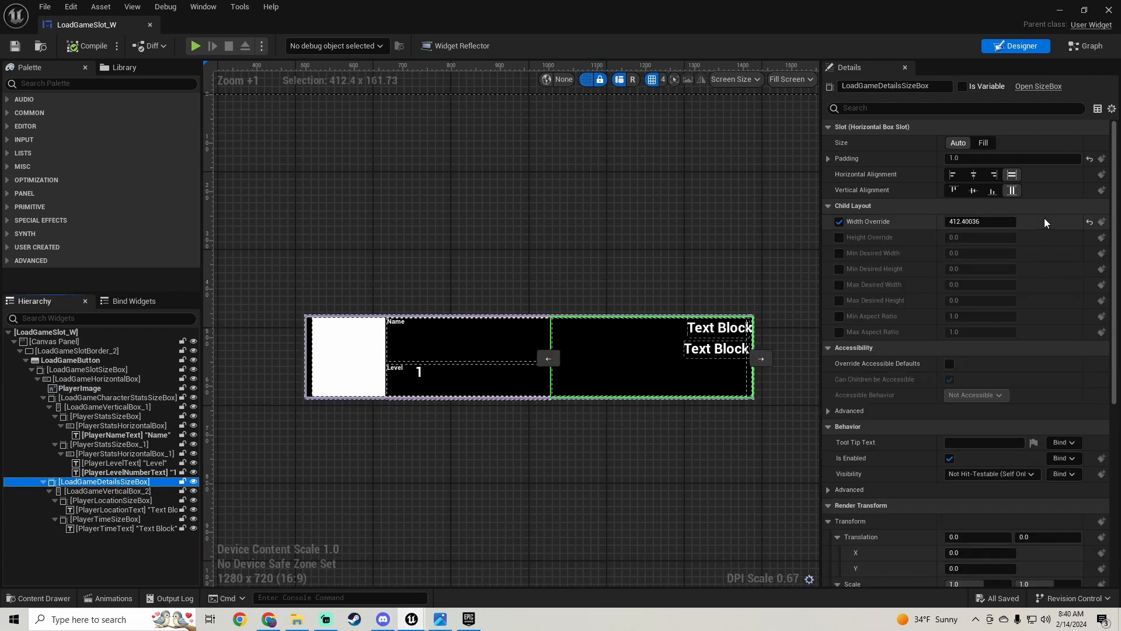
pyautogui.click(971, 222)
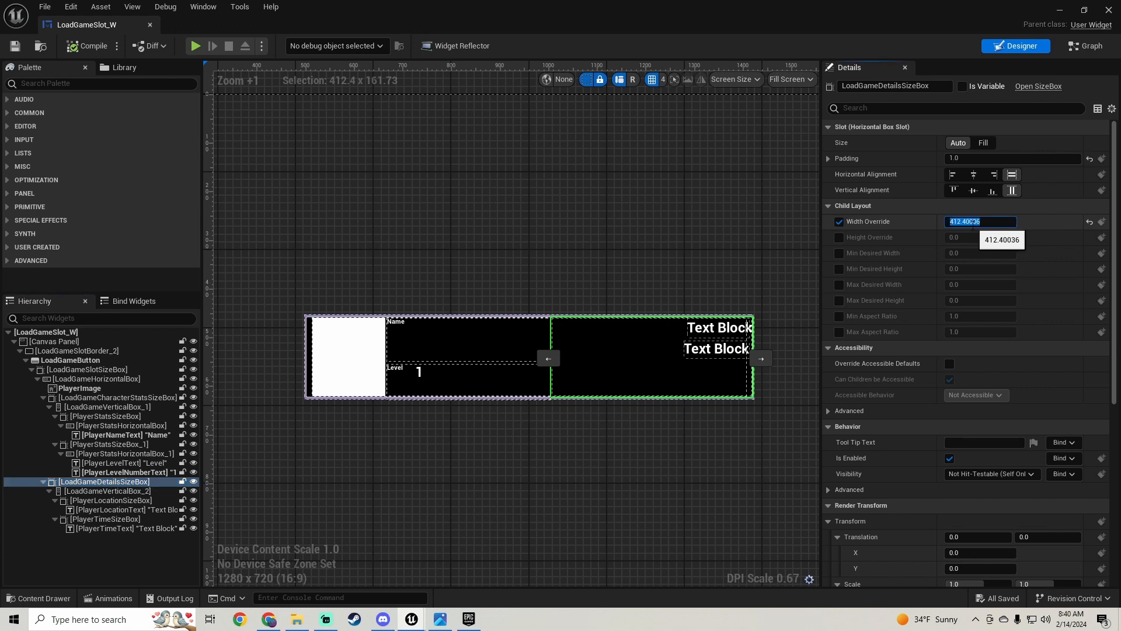
# Set the SoulsLikeTutorial LoadGameDetailsSzeBox to a width override of 412.40036 and Auto size, comparing it with the SoulsLike version.
pyautogui.moveTo(416, 618)
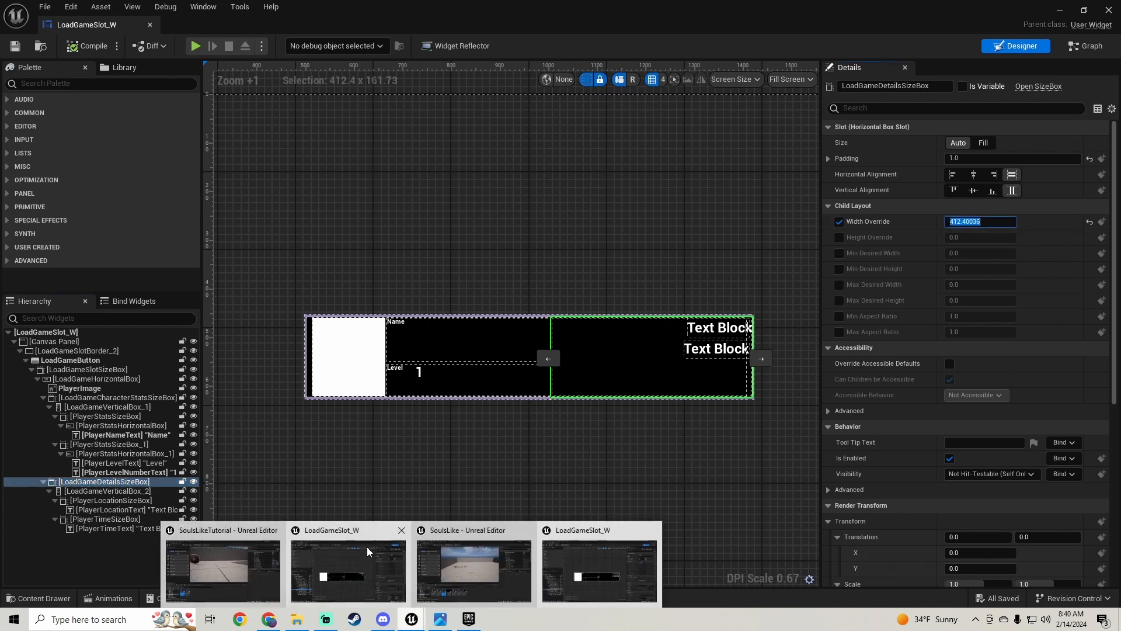
pyautogui.click(226, 563)
pyautogui.click(985, 219)
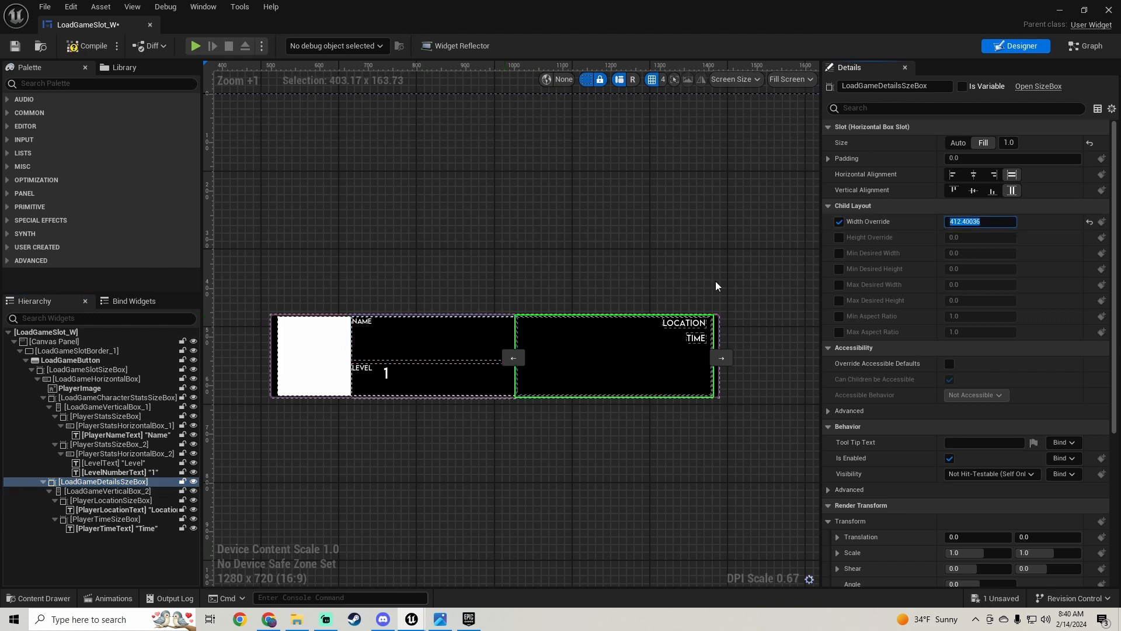
pyautogui.click(958, 142)
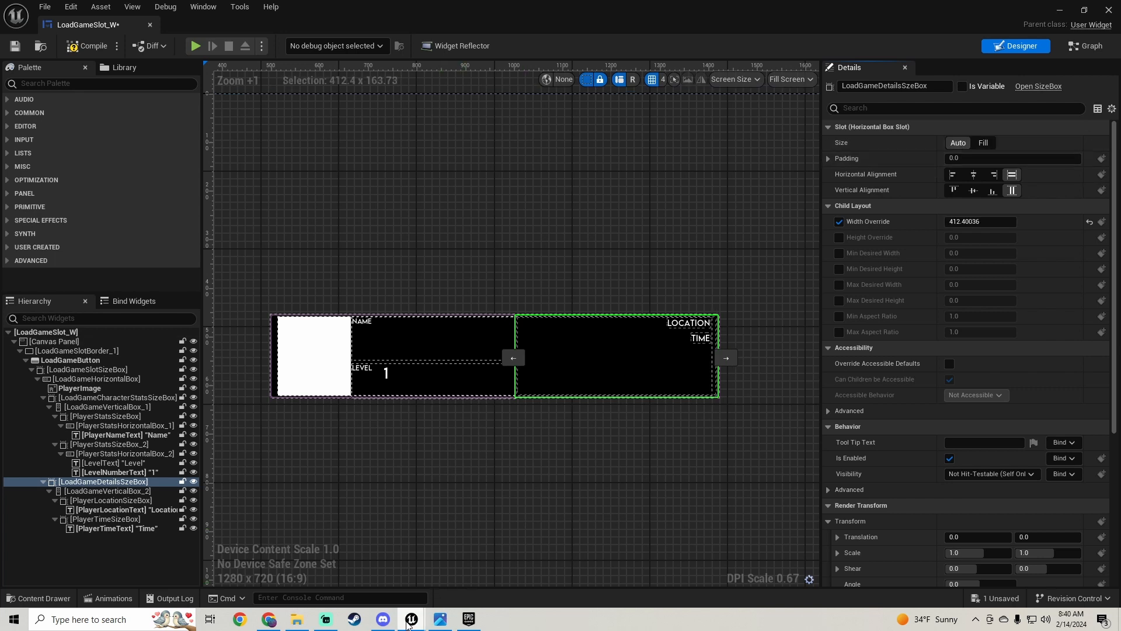
pyautogui.moveTo(411, 617)
pyautogui.click(358, 563)
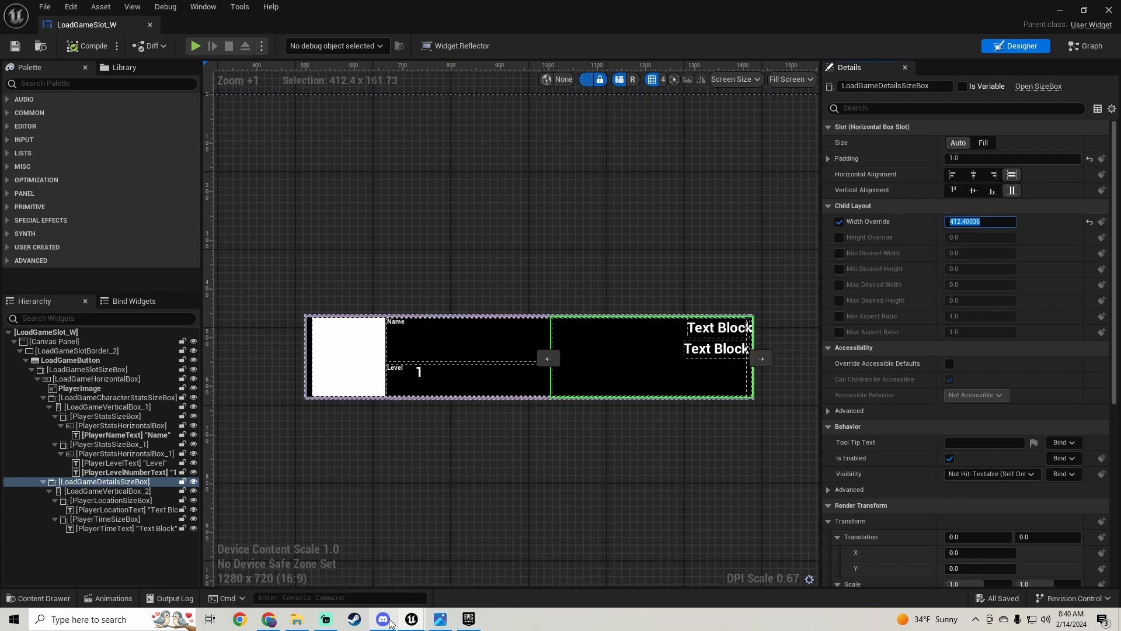
pyautogui.click(334, 562)
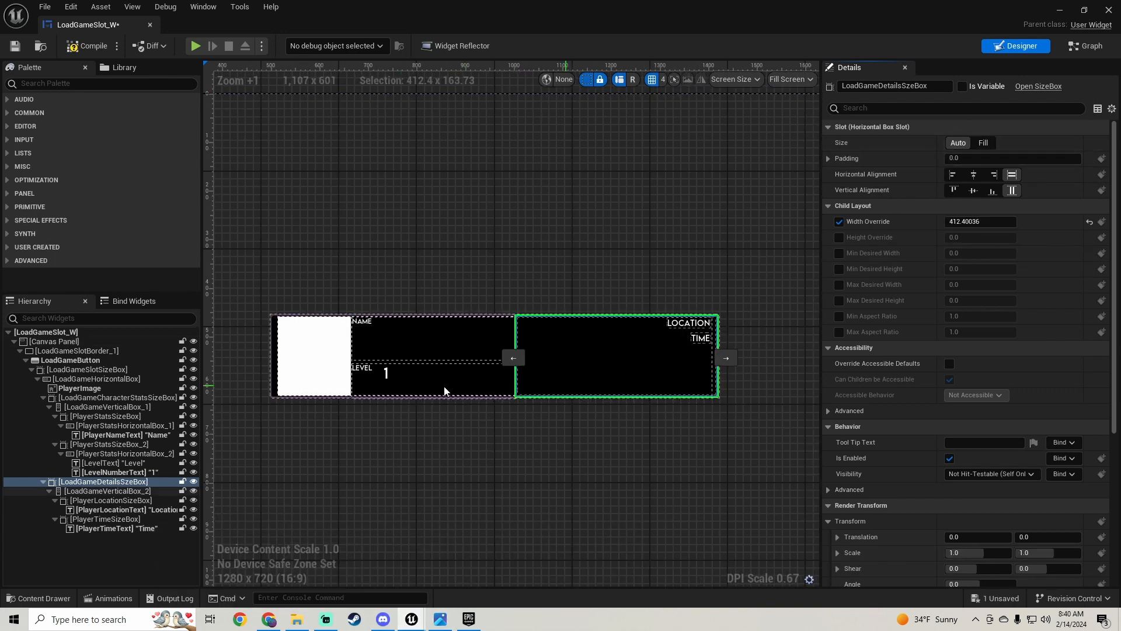
# Compare LoadGameVerticalBox_2 in both widgets and set its padding to 2 in the SoulsLike widget.
pyautogui.click(111, 491)
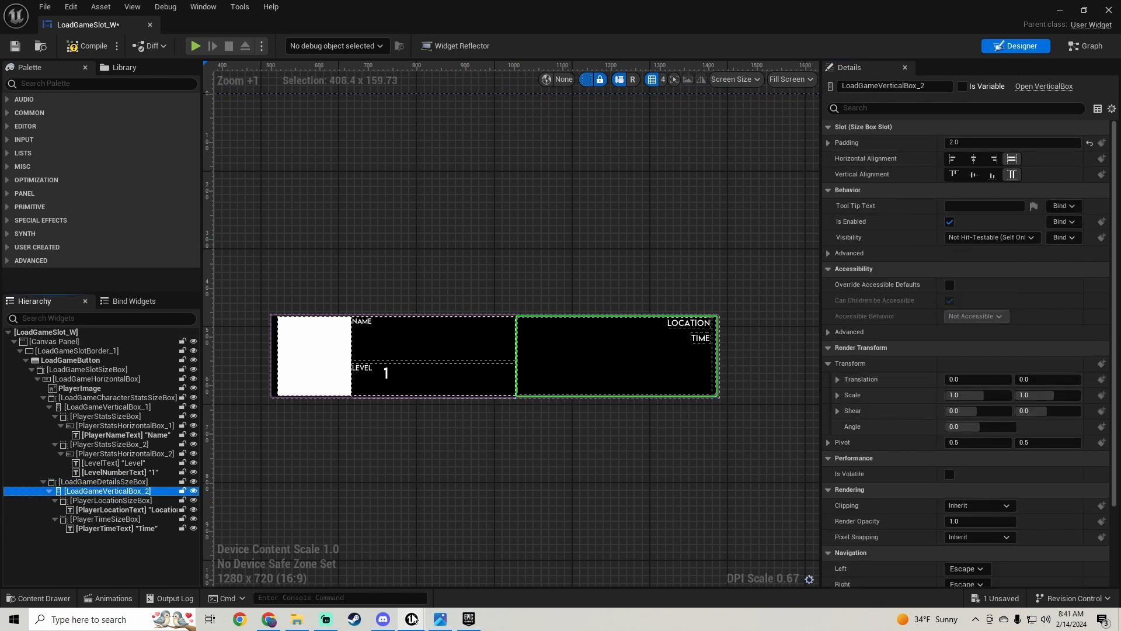
pyautogui.moveTo(413, 619)
pyautogui.click(601, 559)
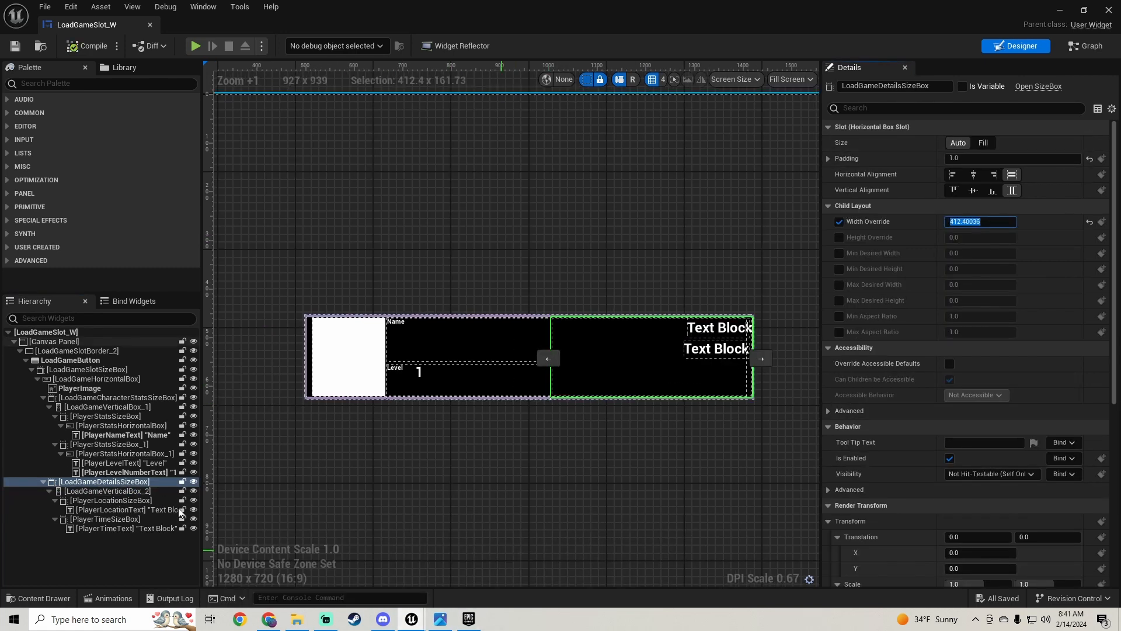
pyautogui.click(125, 491)
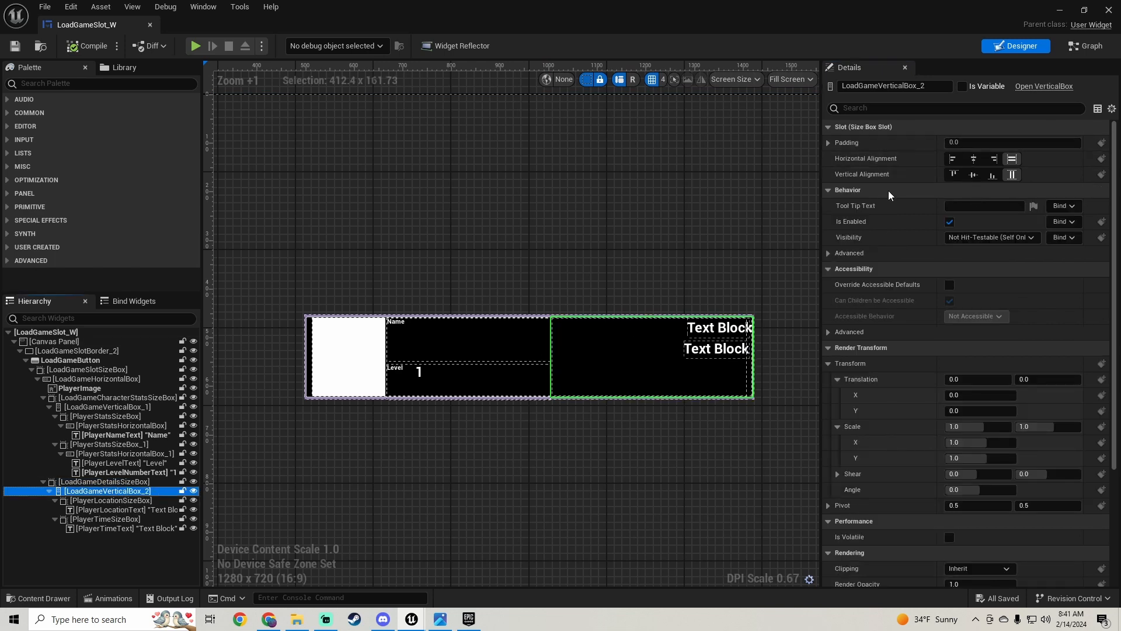
pyautogui.click(986, 143)
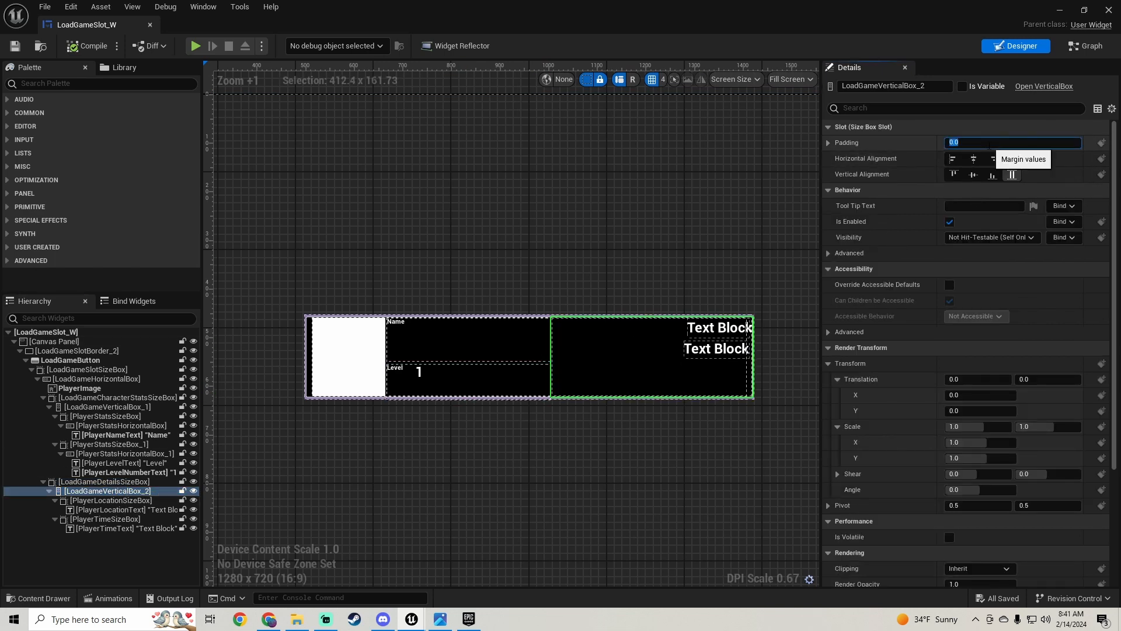
pyautogui.write('2')
pyautogui.press('Return')
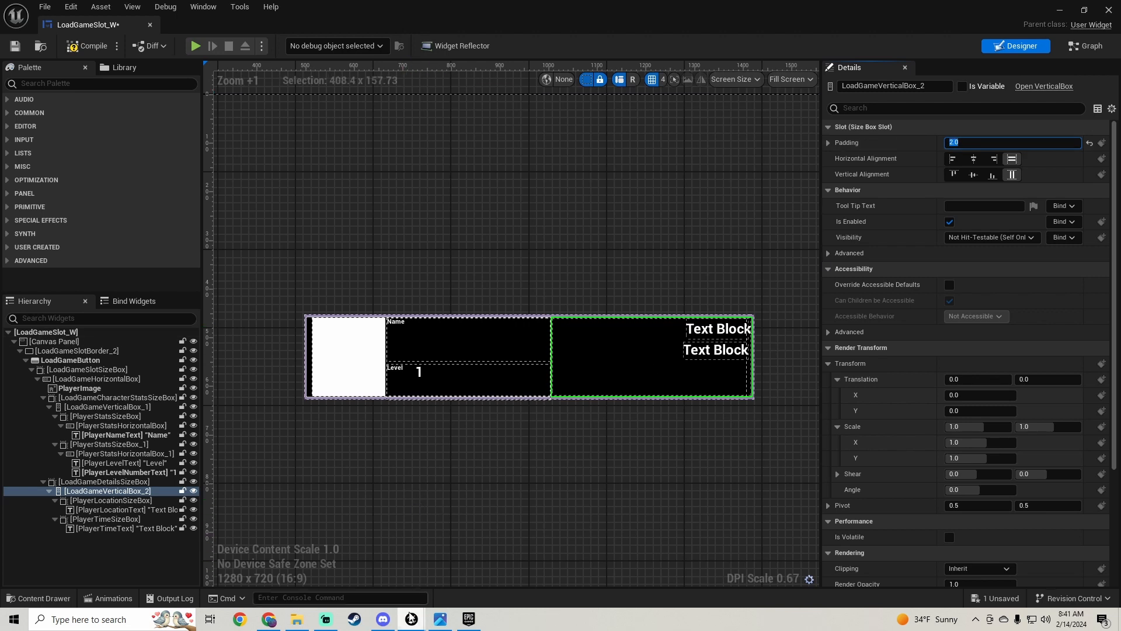
# Compare PlayerLocationSizeBox in both widgets, set its right padding to 5 in the SoulsLikeTutorial widget, and compile and save it.
pyautogui.click(107, 501)
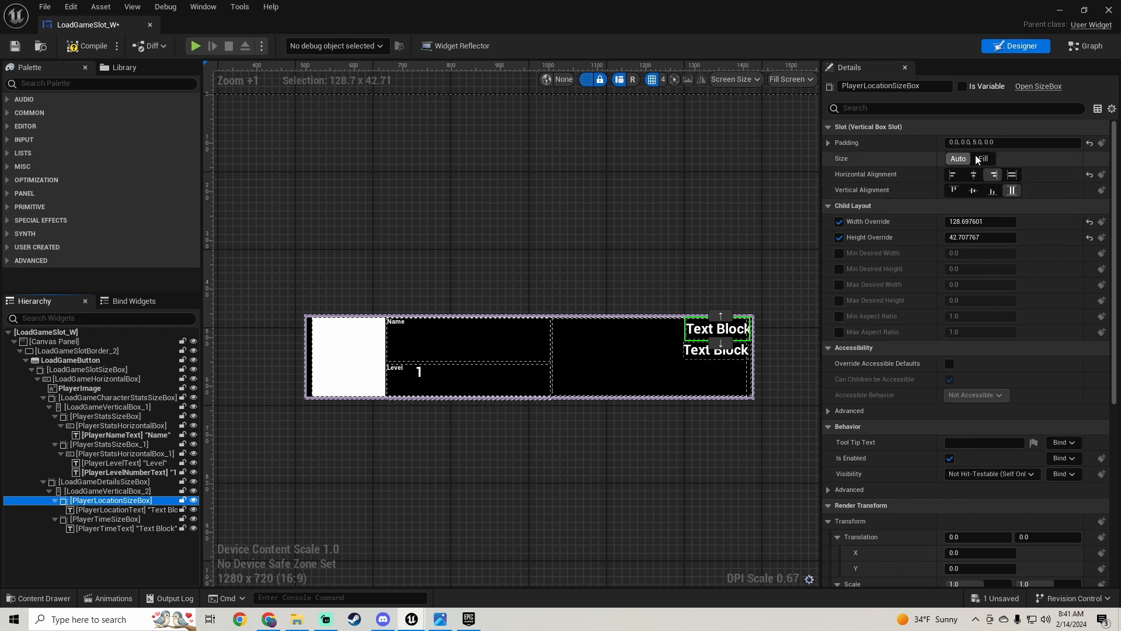
pyautogui.click(828, 142)
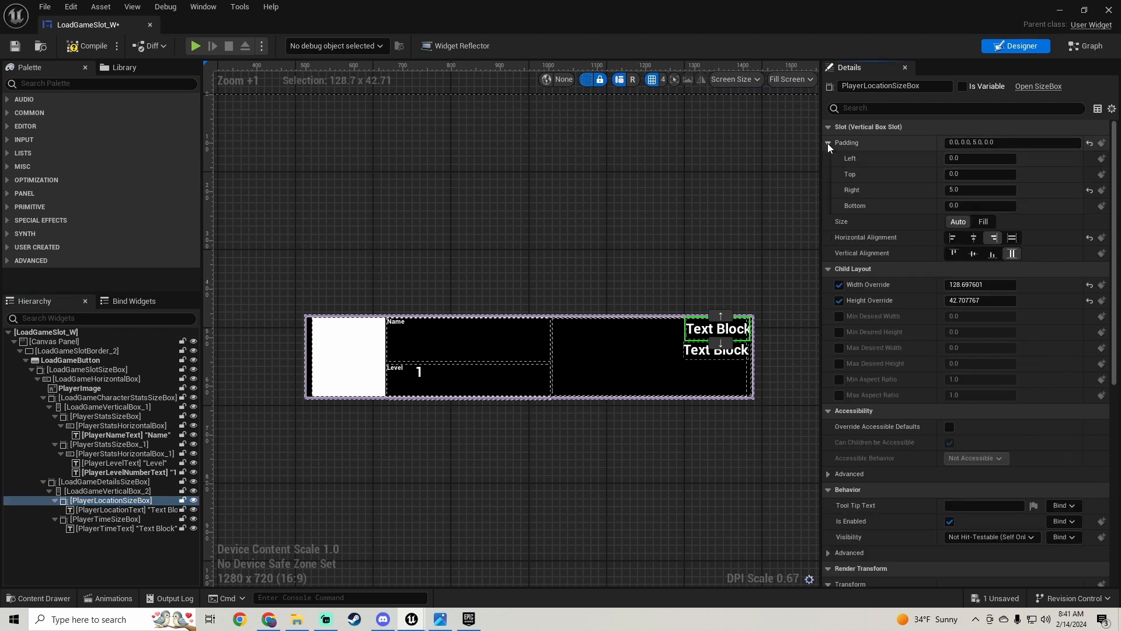
pyautogui.moveTo(412, 619)
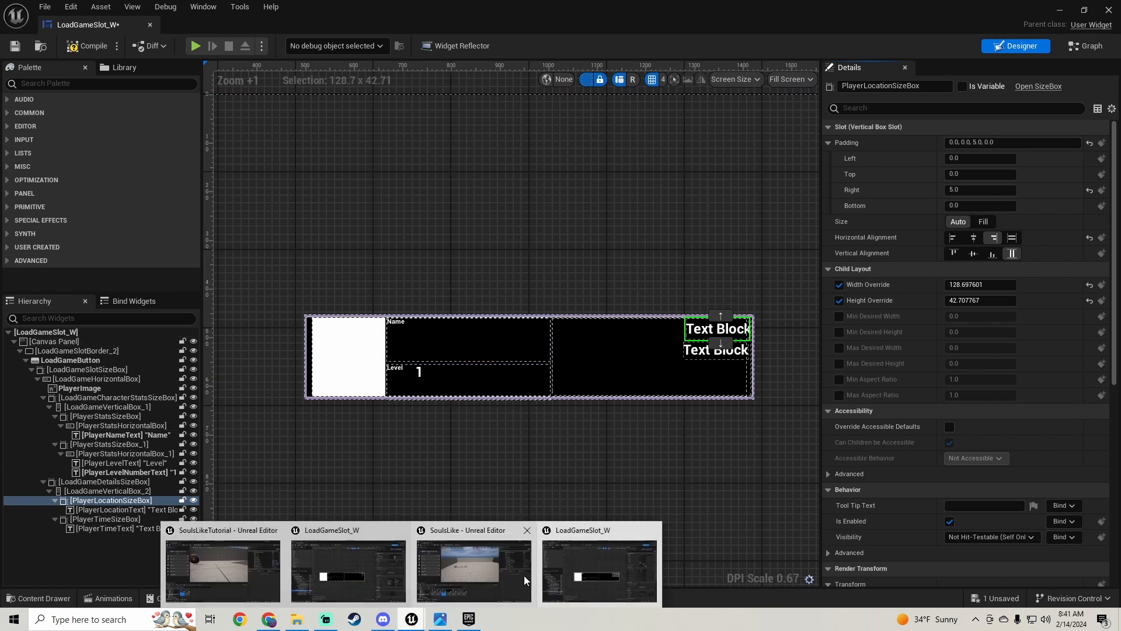
pyautogui.click(479, 573)
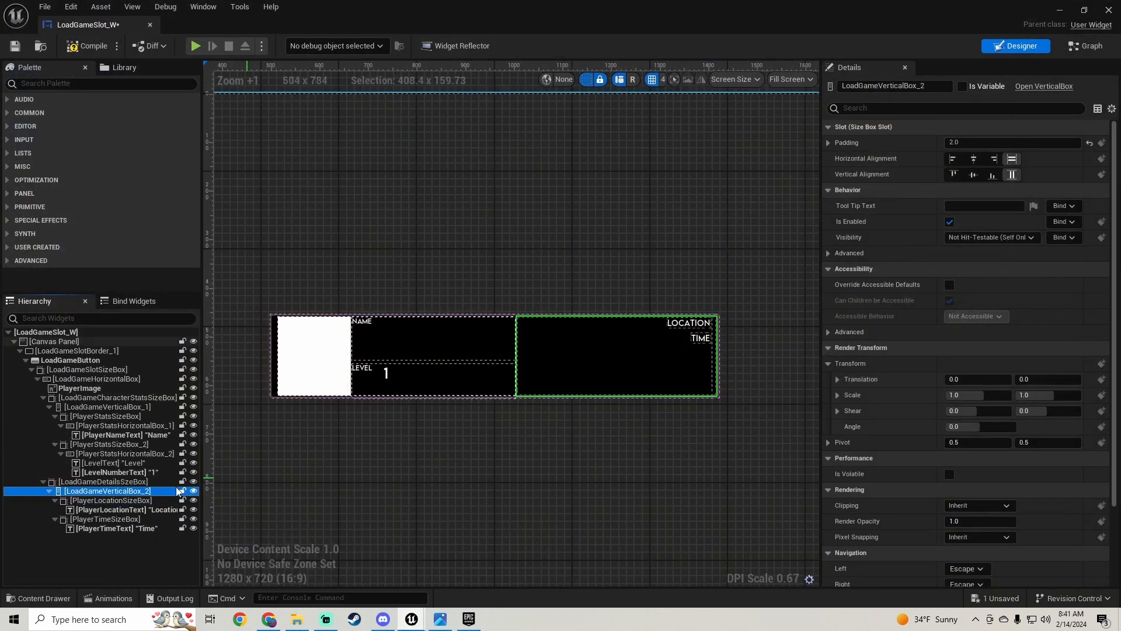
pyautogui.click(122, 501)
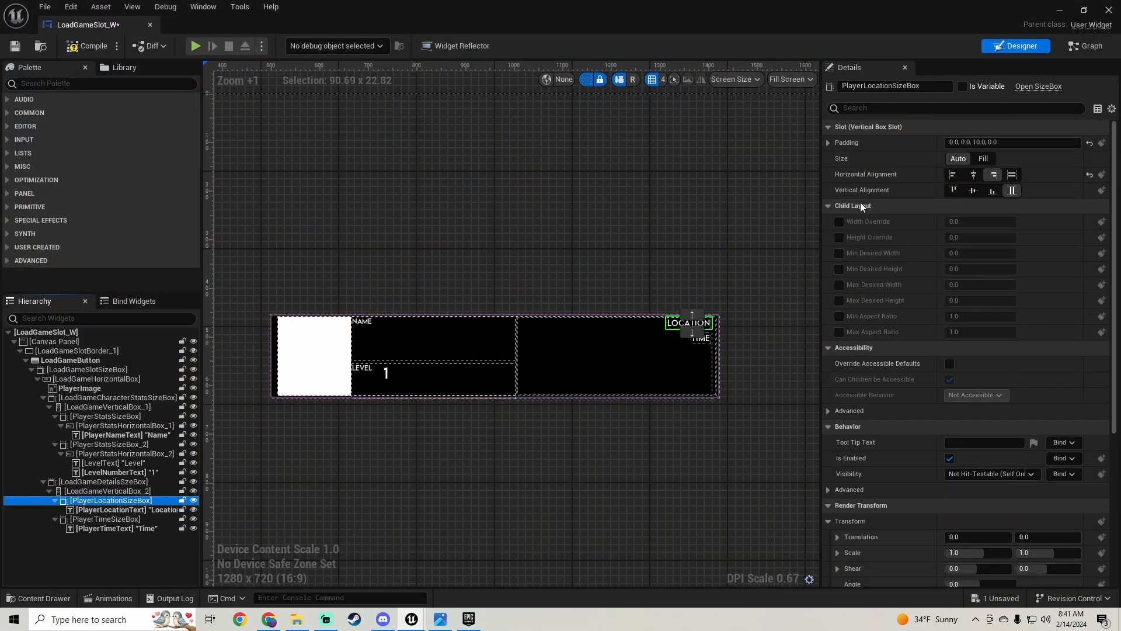
pyautogui.click(828, 142)
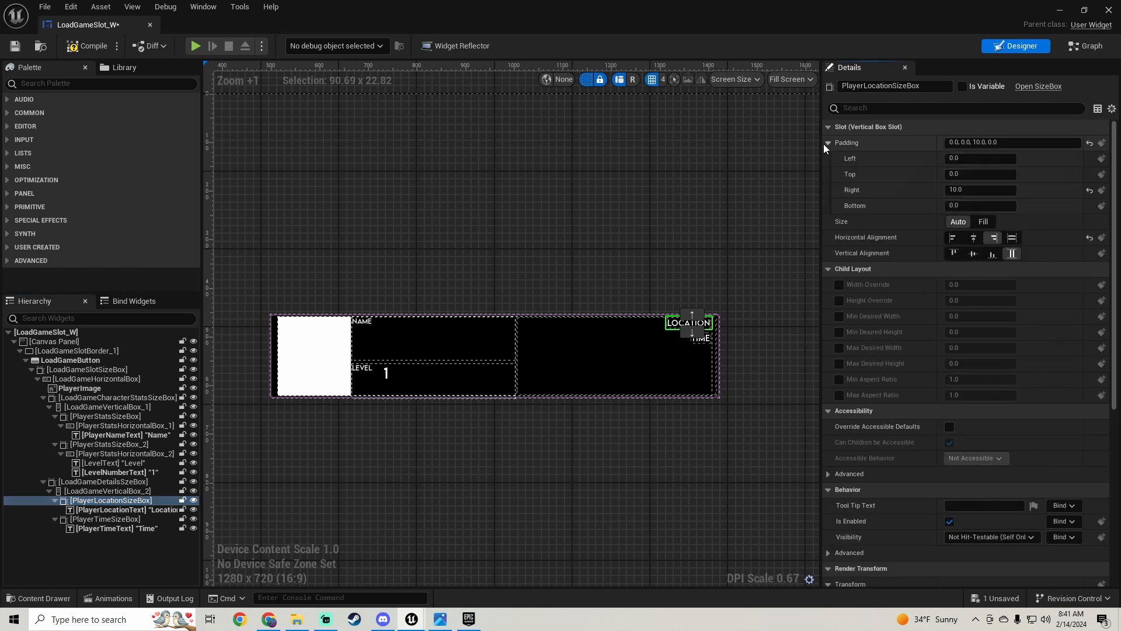
pyautogui.click(975, 193)
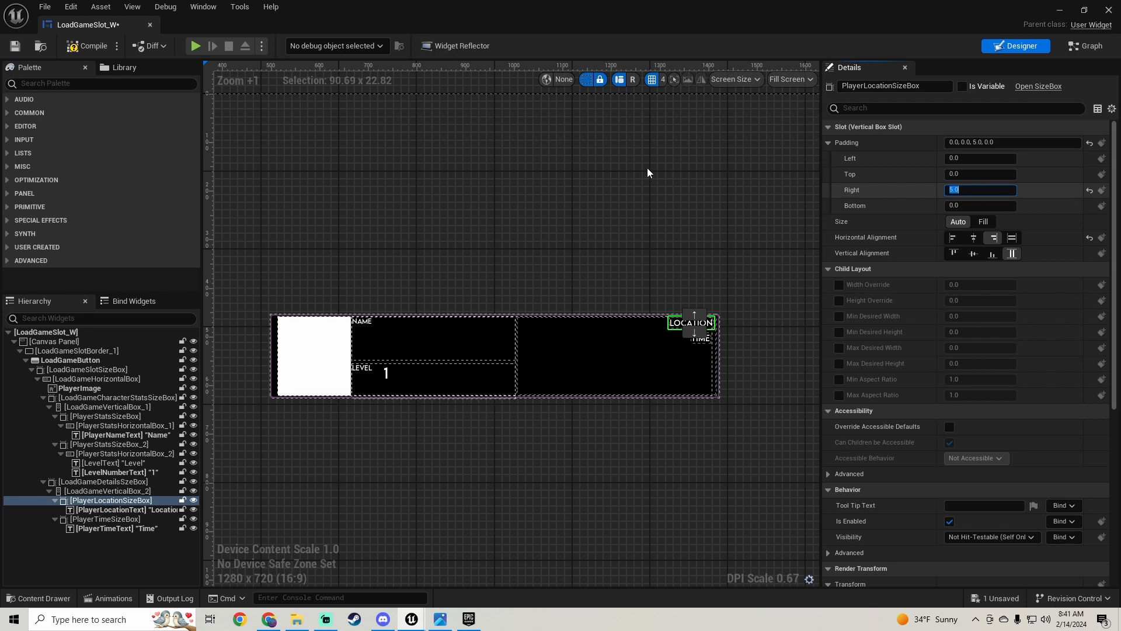
pyautogui.click(86, 50)
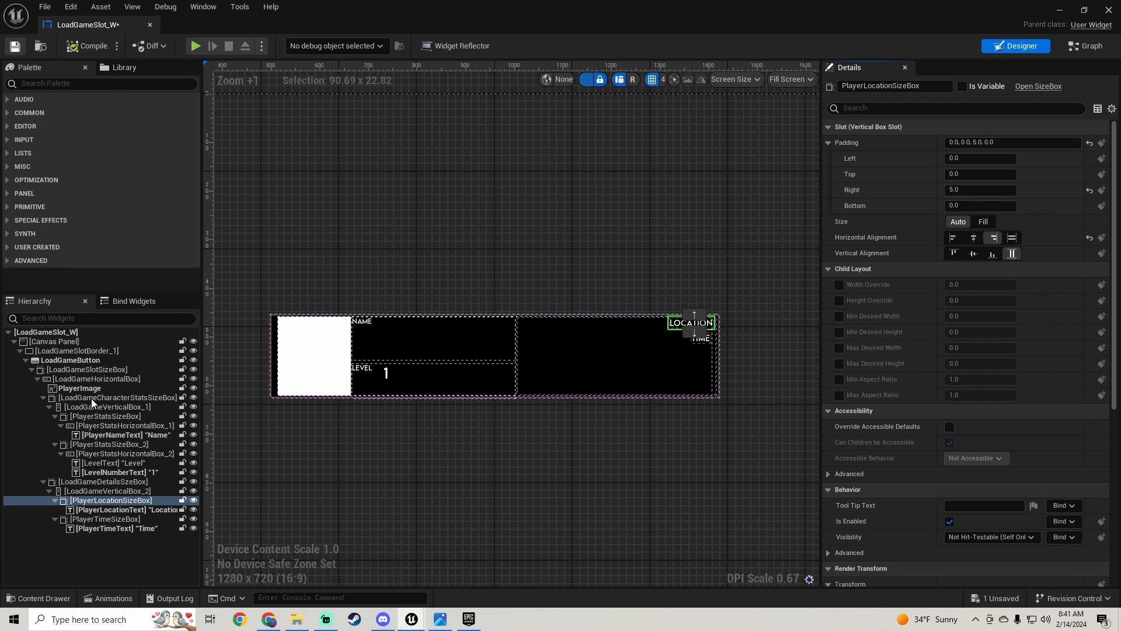
# Center PlayerLocationText horizontally and vertically in the SoulsLikeTutorial widget, comparing it with the SoulsLike version.
pyautogui.moveTo(411, 618)
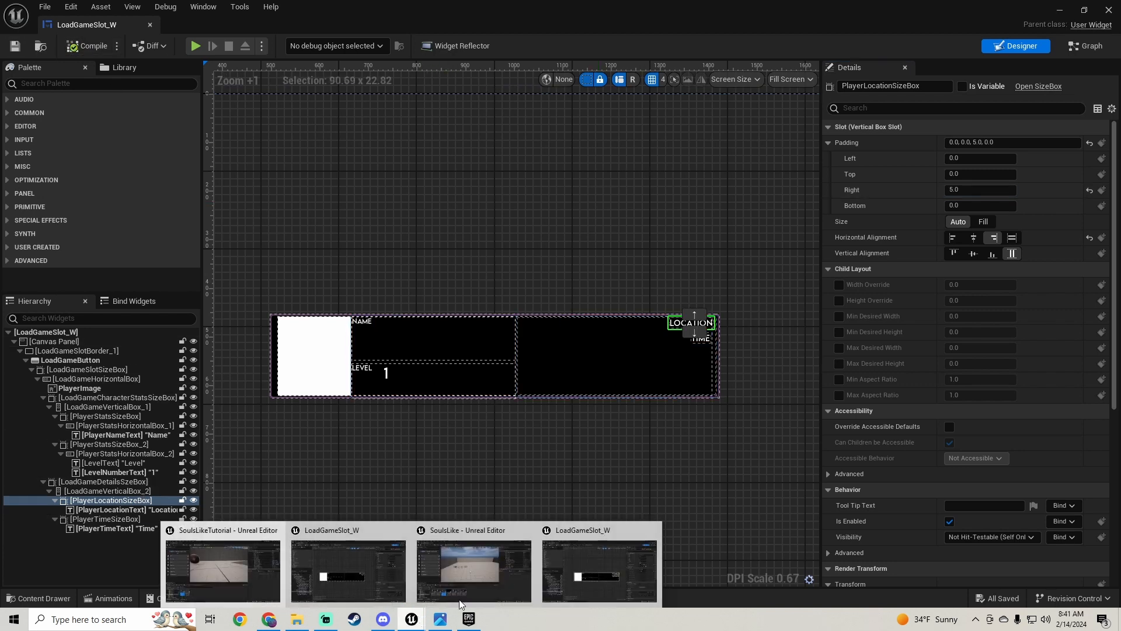
pyautogui.click(570, 556)
pyautogui.click(122, 509)
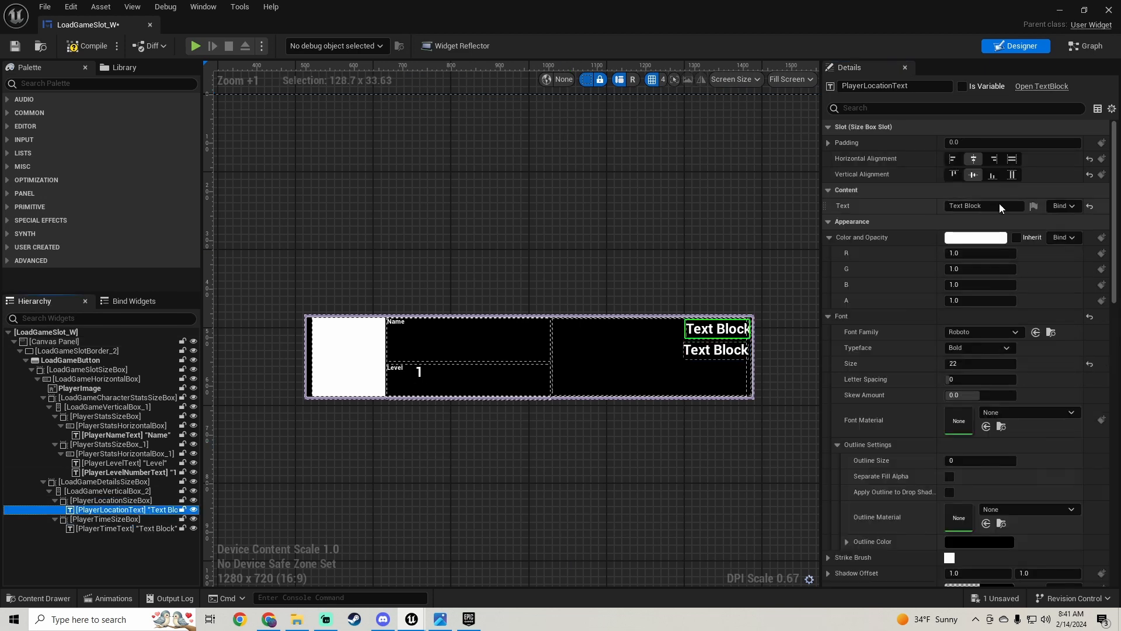
pyautogui.moveTo(400, 613)
pyautogui.click(344, 564)
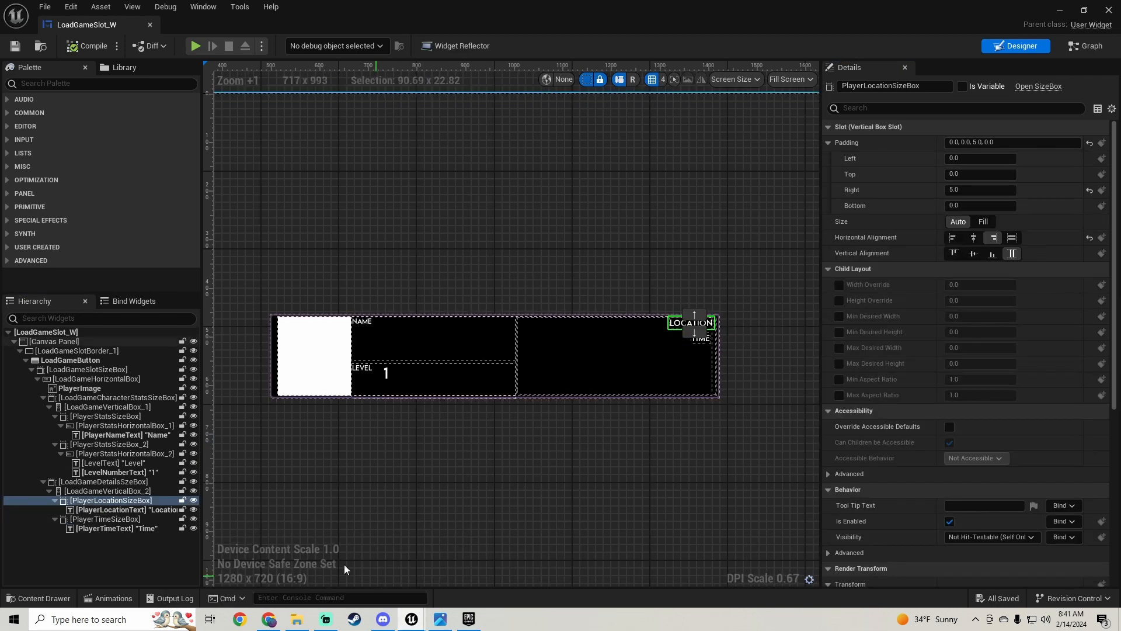
pyautogui.click(138, 508)
pyautogui.click(973, 159)
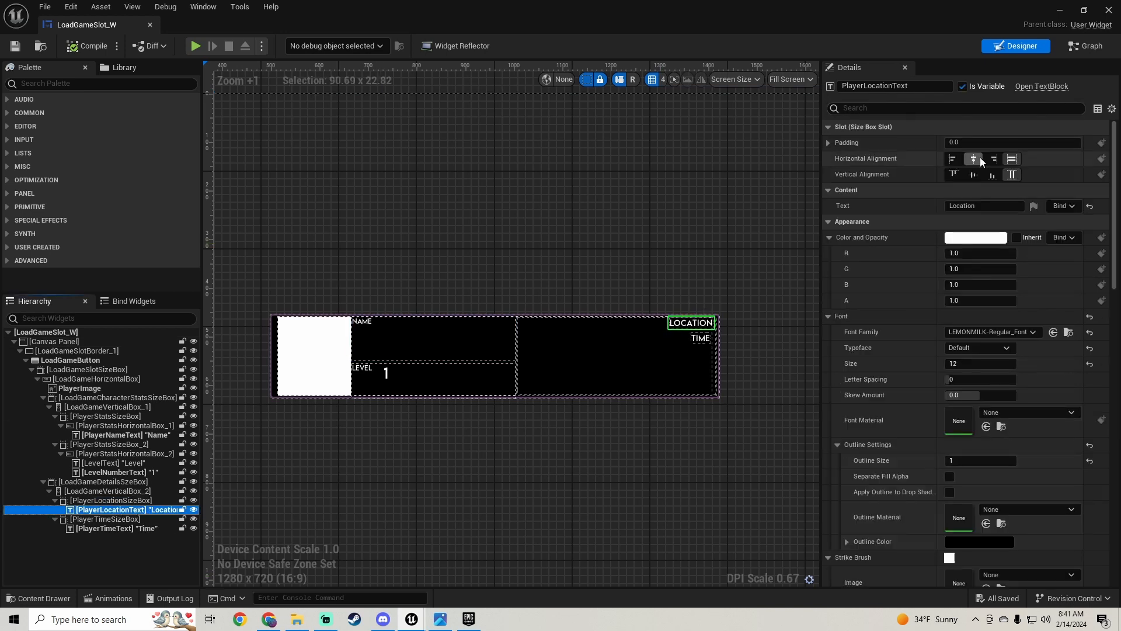
pyautogui.click(972, 174)
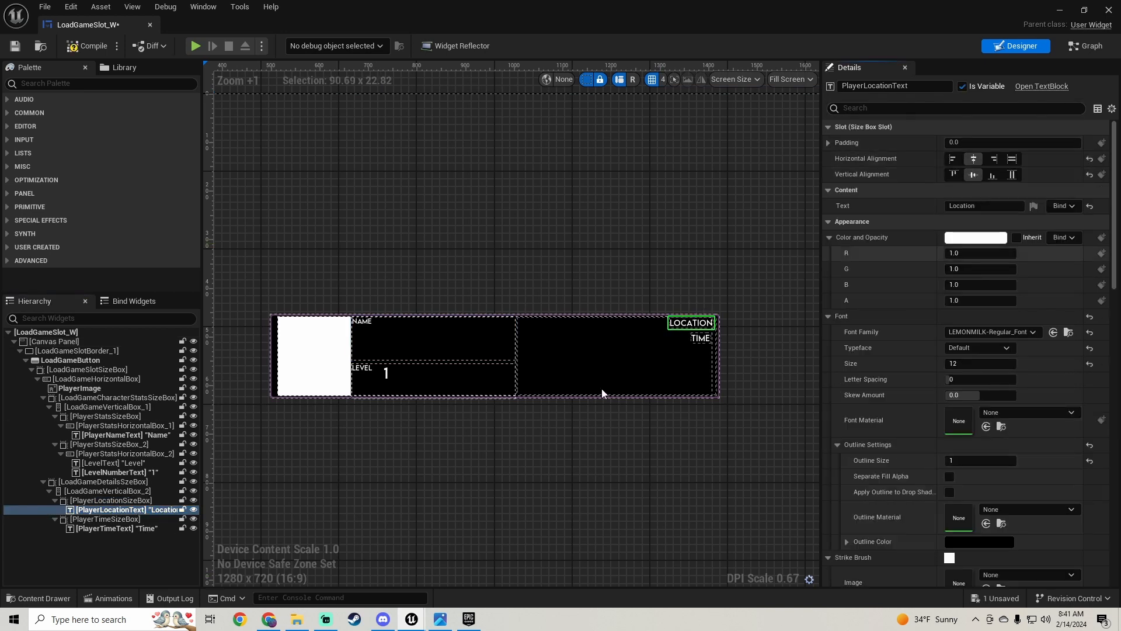
pyautogui.moveTo(419, 620)
pyautogui.click(442, 597)
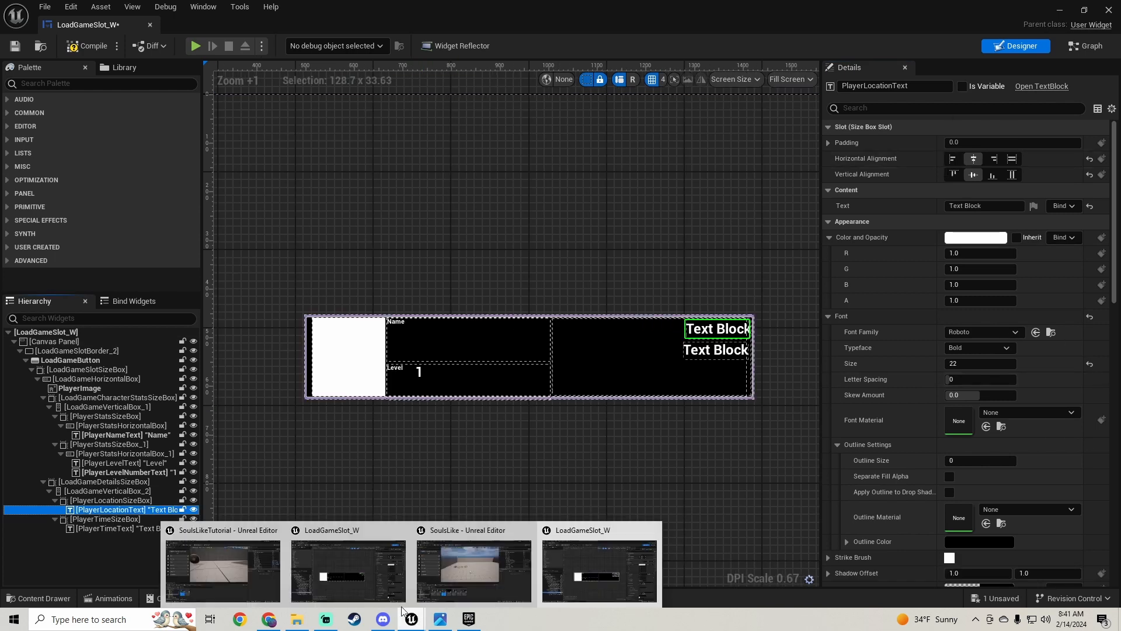
pyautogui.click(364, 564)
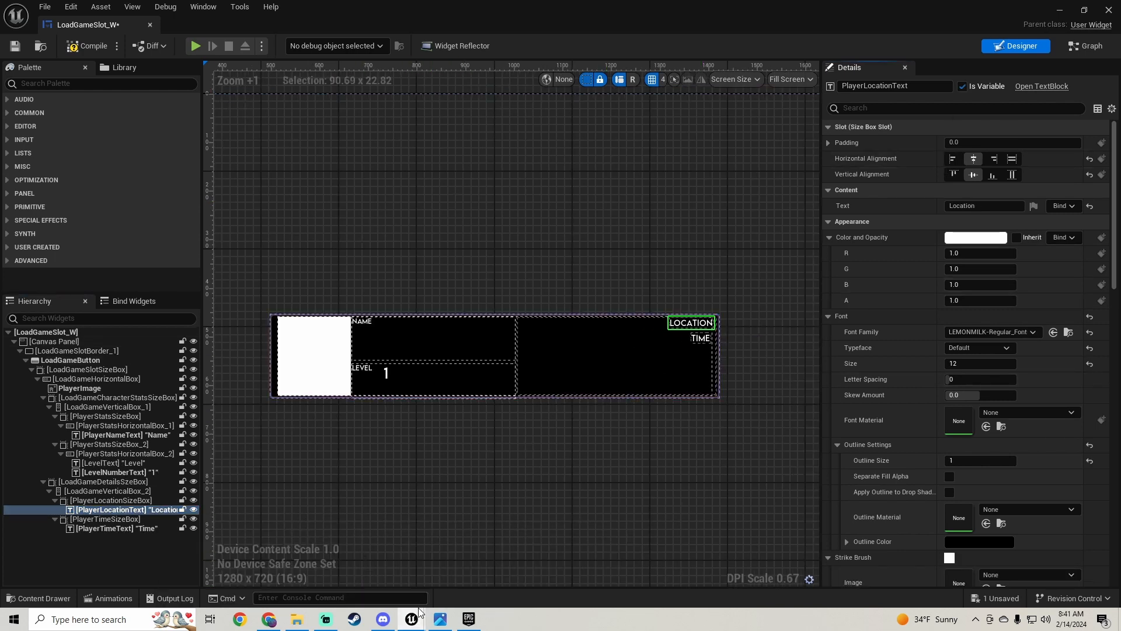
# Set the SoulsLikeTutorial PlayerTimeSizeBox to bottom vertical alignment with top and right padding of 5, following the SoulsLike version.
pyautogui.moveTo(419, 623)
pyautogui.click(555, 564)
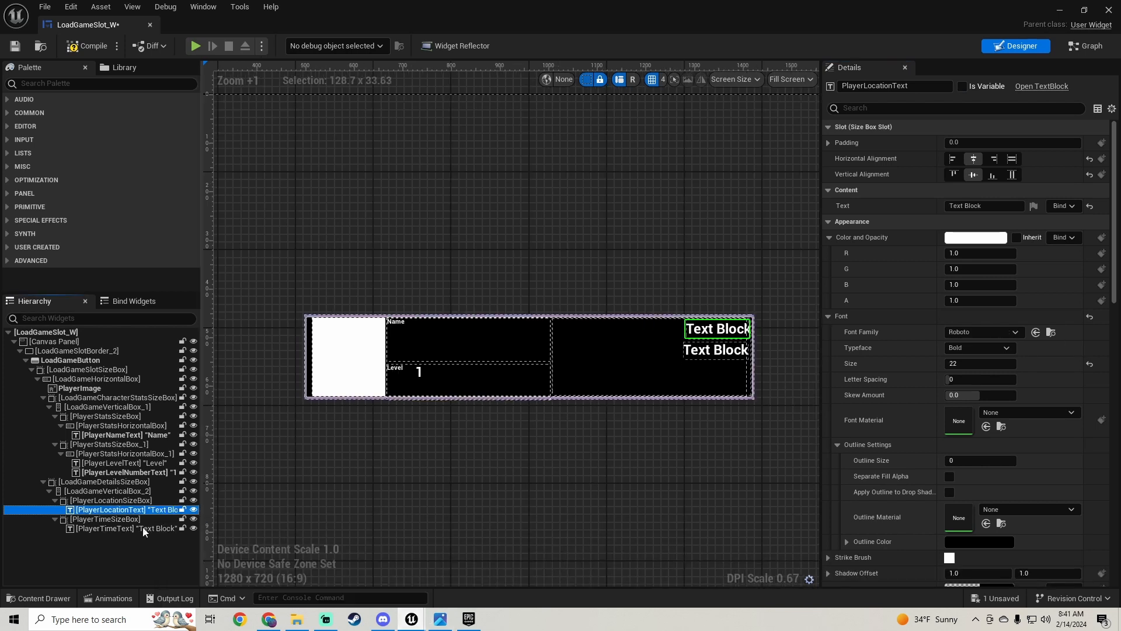
pyautogui.click(107, 520)
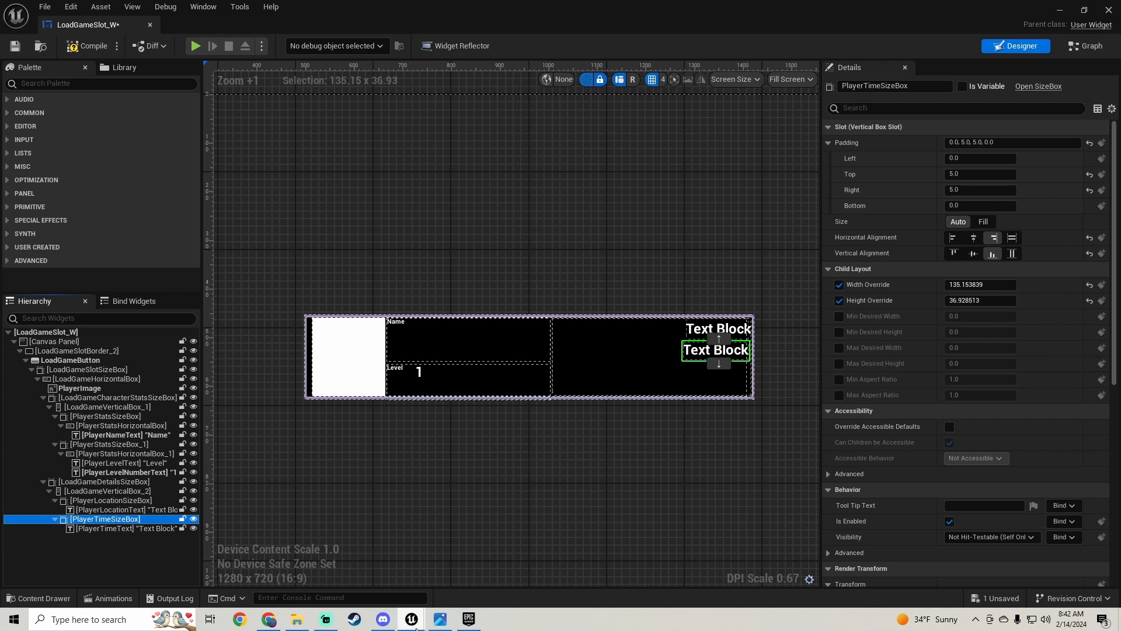
pyautogui.moveTo(411, 628)
pyautogui.click(355, 572)
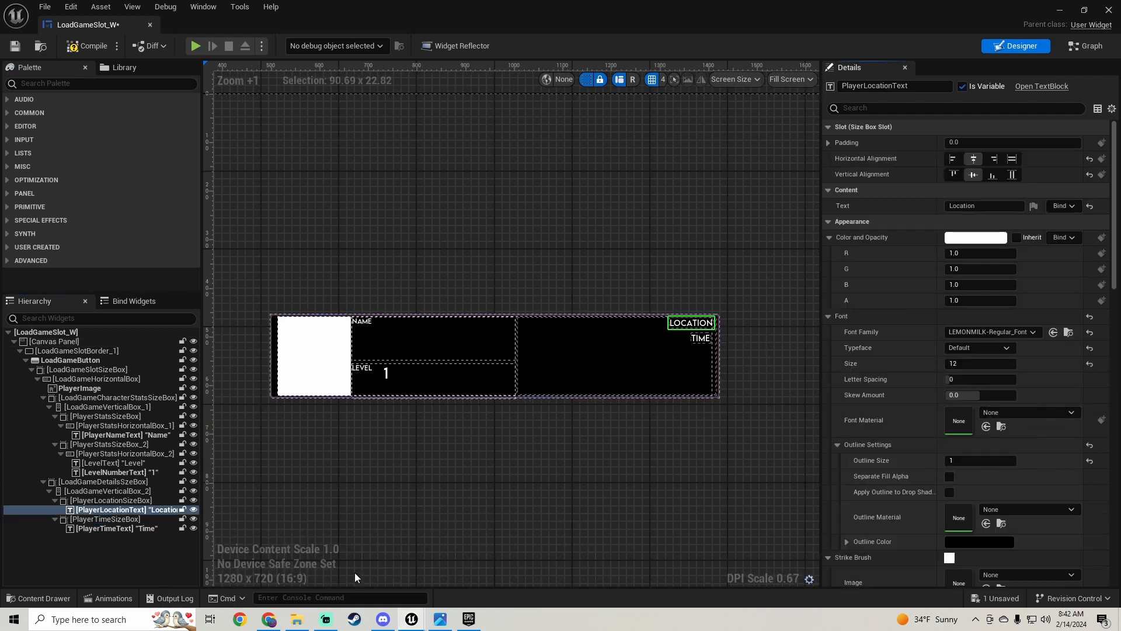
pyautogui.click(132, 516)
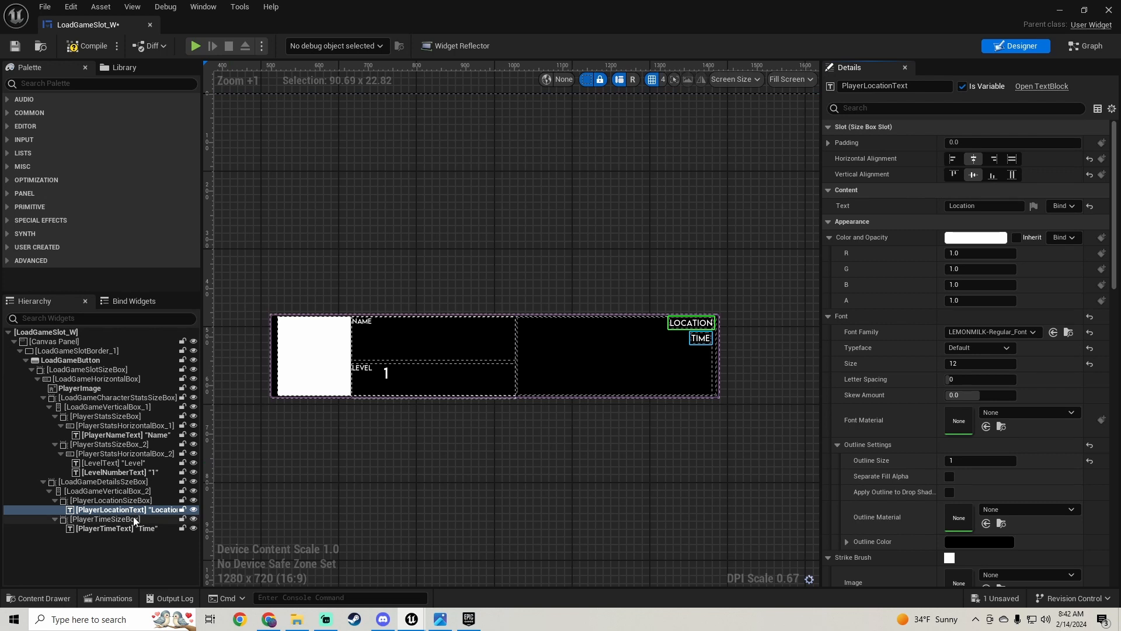
pyautogui.click(993, 253)
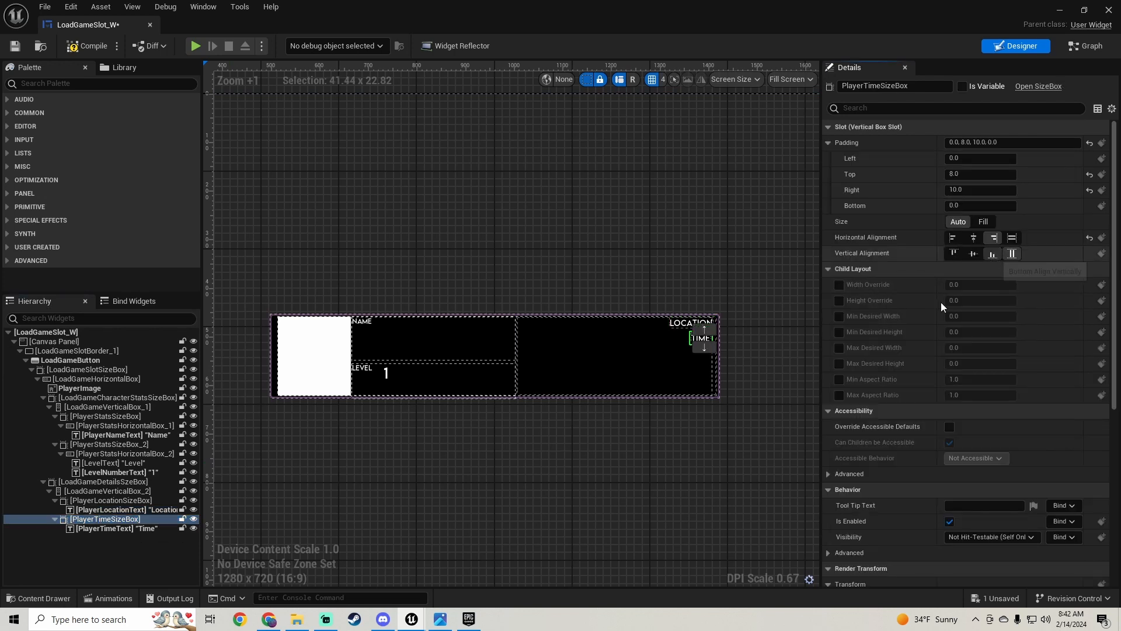
pyautogui.moveTo(420, 622)
pyautogui.click(572, 566)
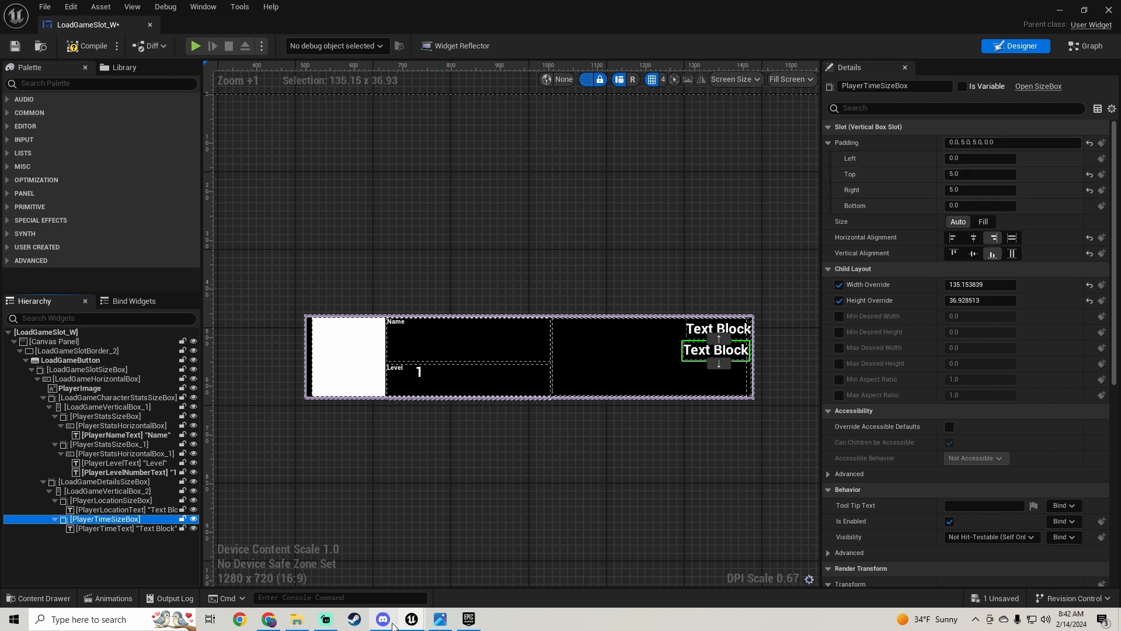
pyautogui.moveTo(410, 621)
pyautogui.click(371, 559)
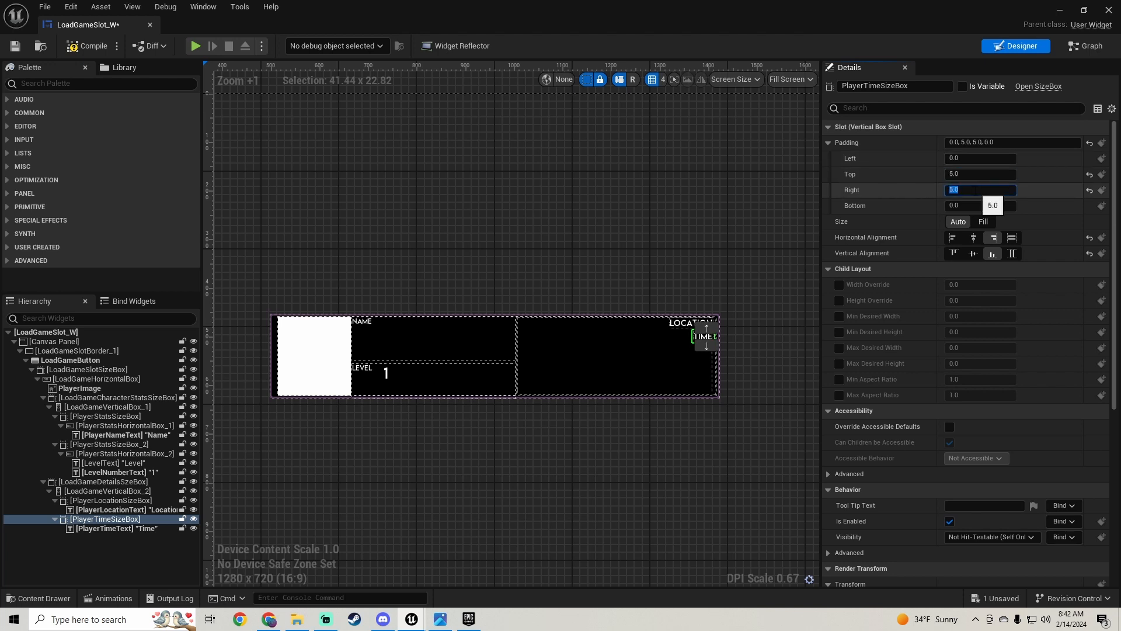
pyautogui.moveTo(583, 382); pyautogui.dragTo(525, 376, button='right')
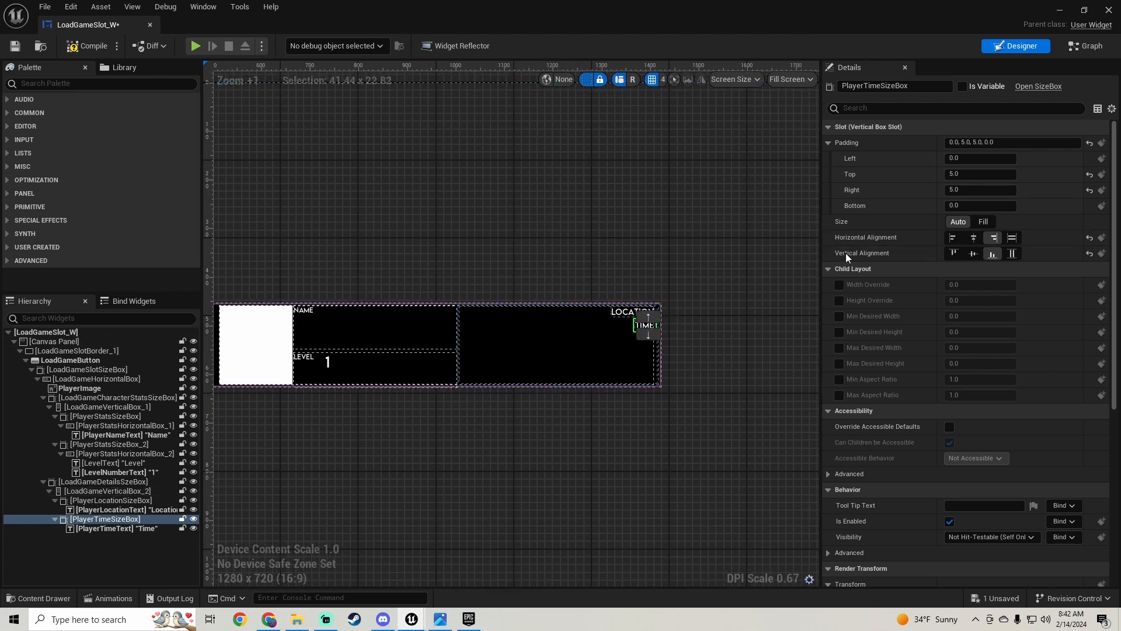
# Copy the width override 128.697601 of PlayerLocationSizeBox from the SoulsLike widget and apply it to the same box in the SoulsLikeTutorial widget.
pyautogui.moveTo(412, 618)
pyautogui.click(554, 568)
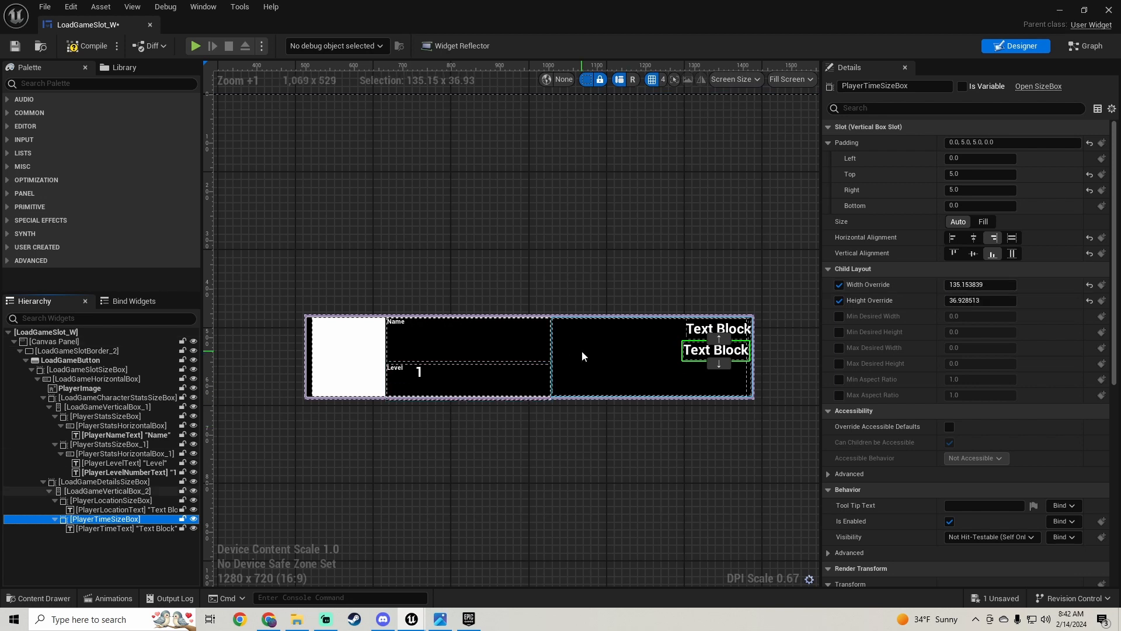
pyautogui.moveTo(582, 350); pyautogui.dragTo(525, 361, button='right')
pyautogui.click(640, 339)
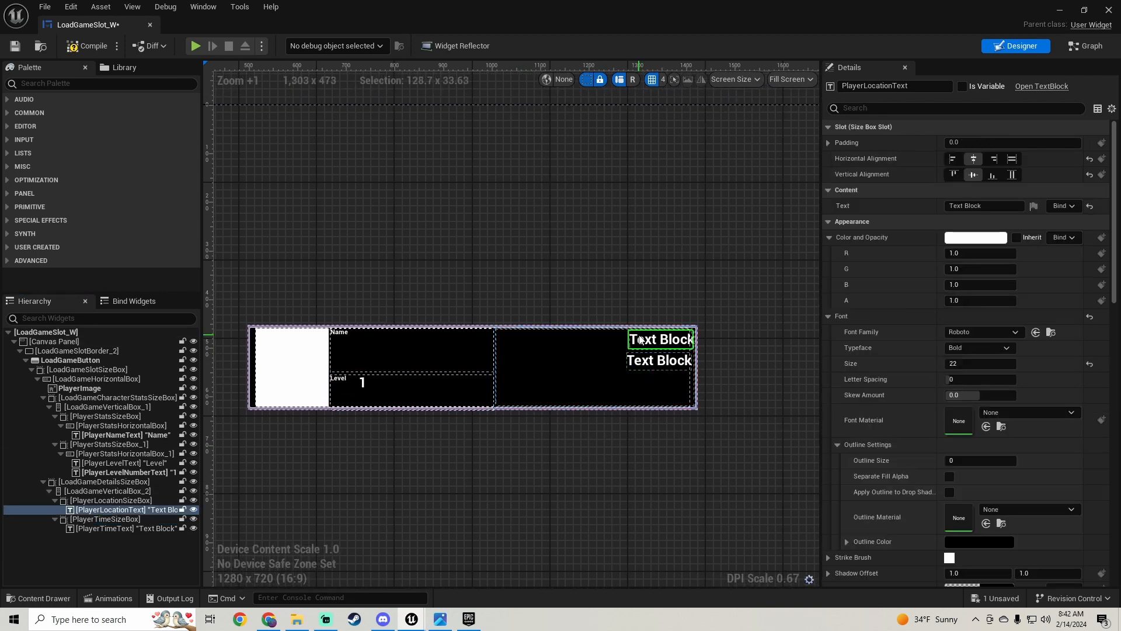
pyautogui.click(138, 501)
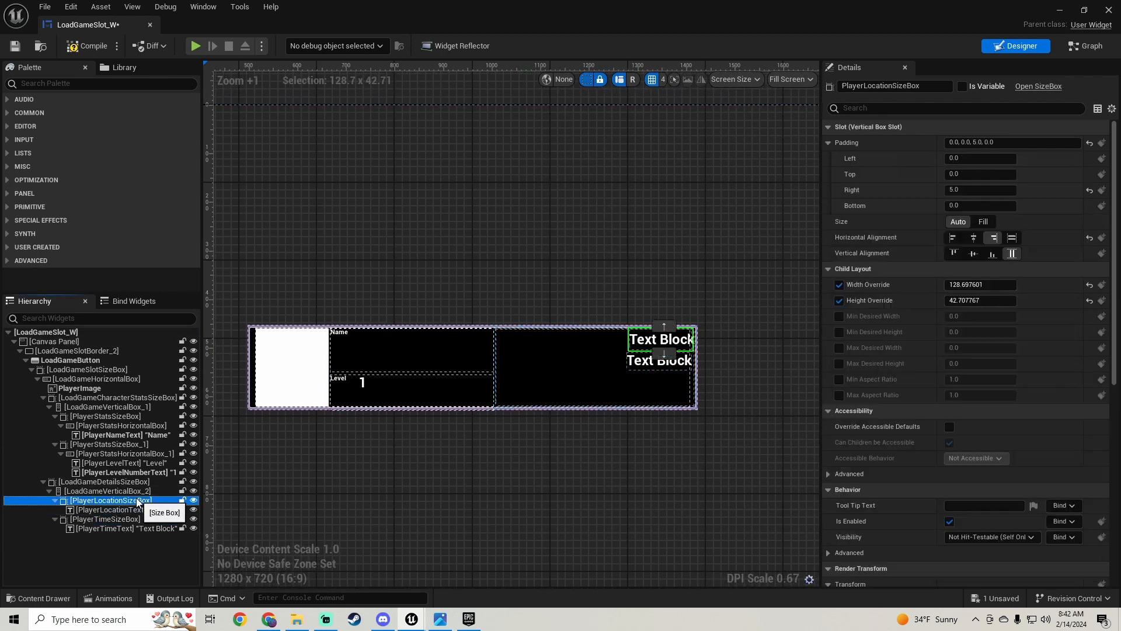
pyautogui.click(969, 285)
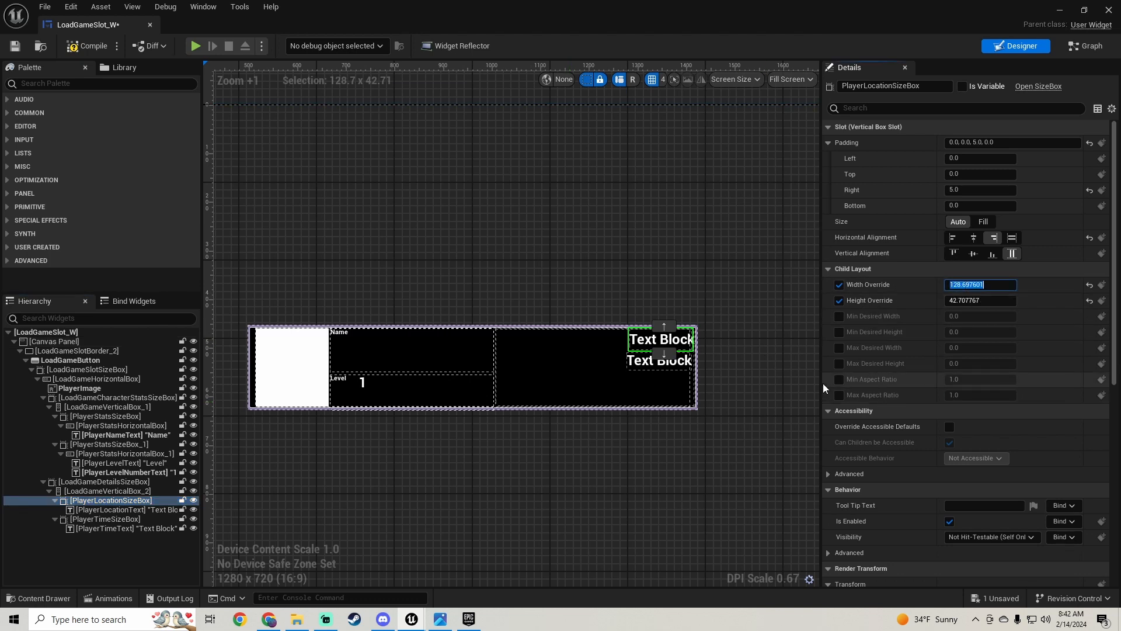
pyautogui.moveTo(419, 624)
pyautogui.click(376, 562)
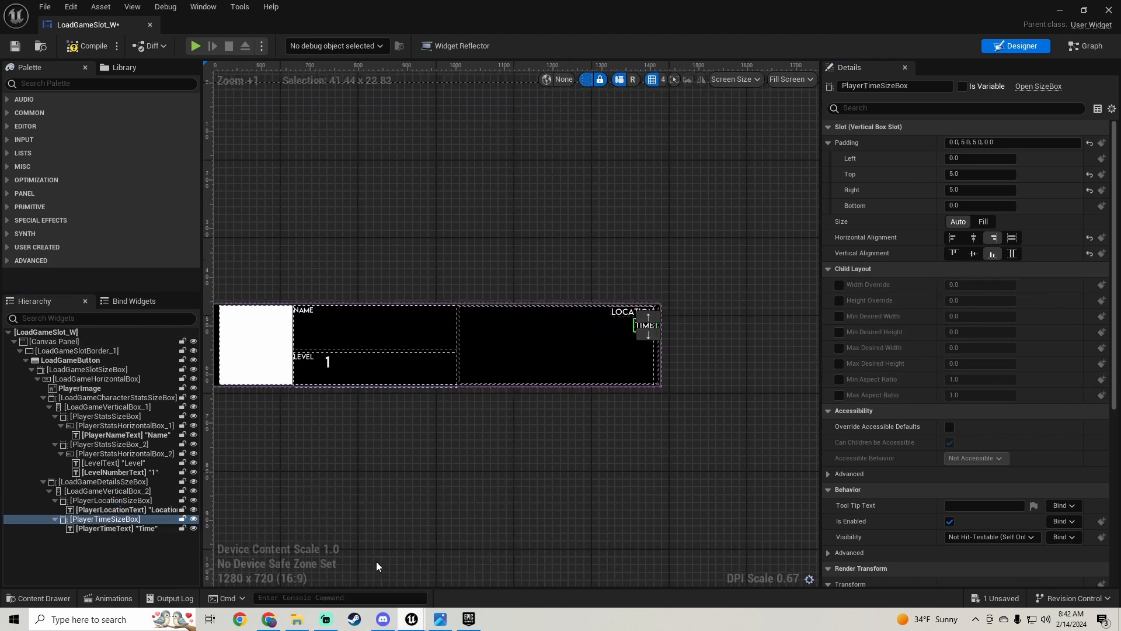
pyautogui.click(618, 311)
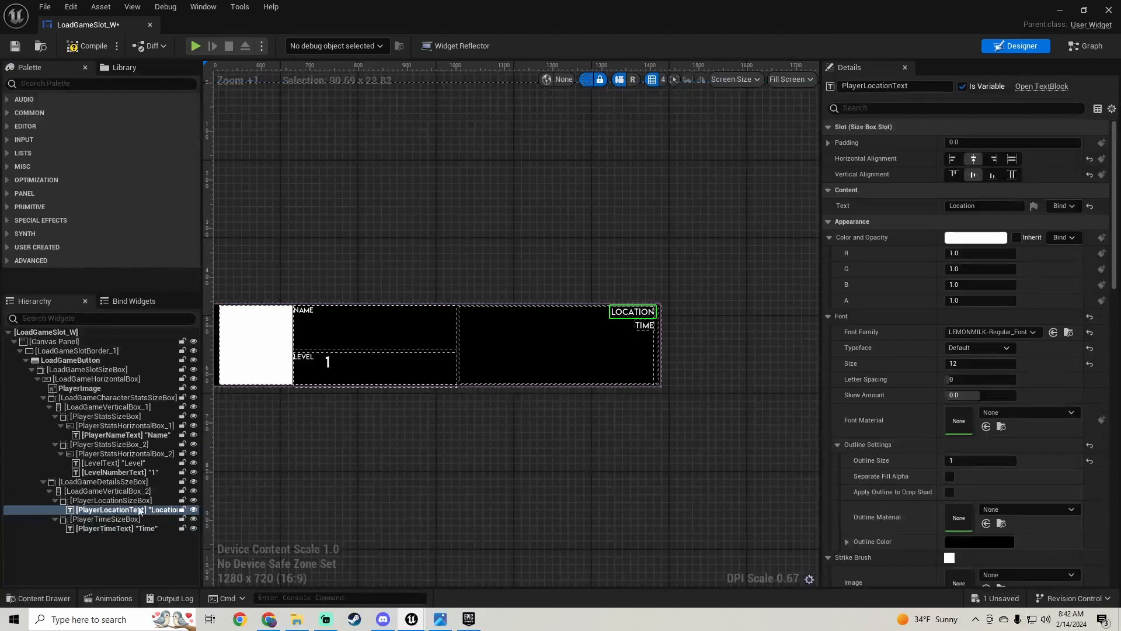
pyautogui.click(116, 501)
pyautogui.click(839, 285)
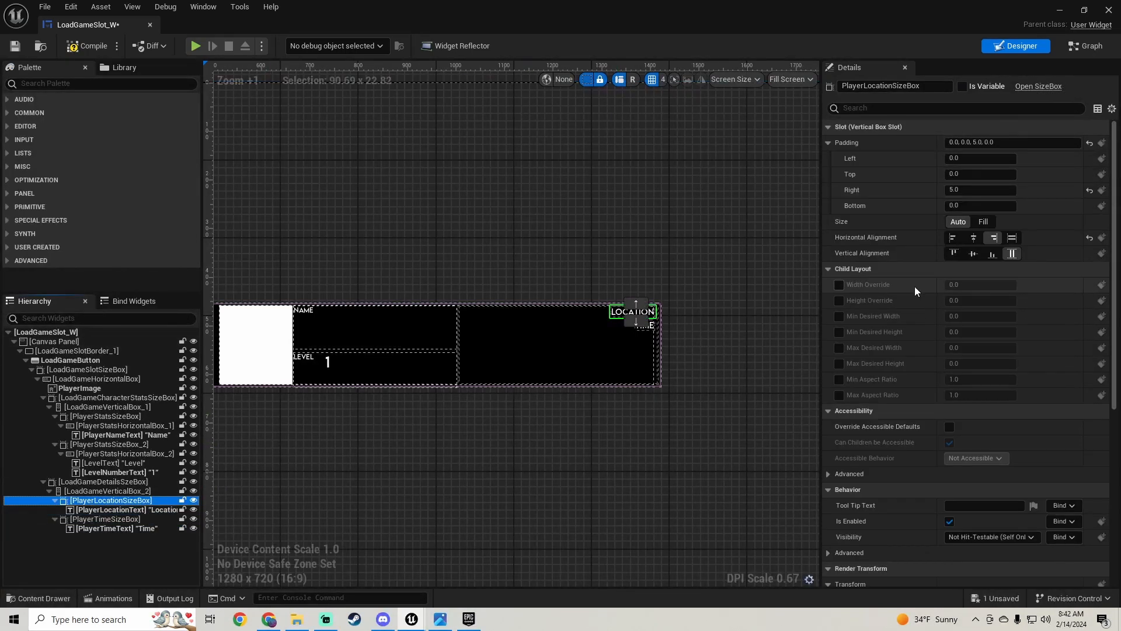
pyautogui.moveTo(979, 284); pyautogui.dragTo(993, 283)
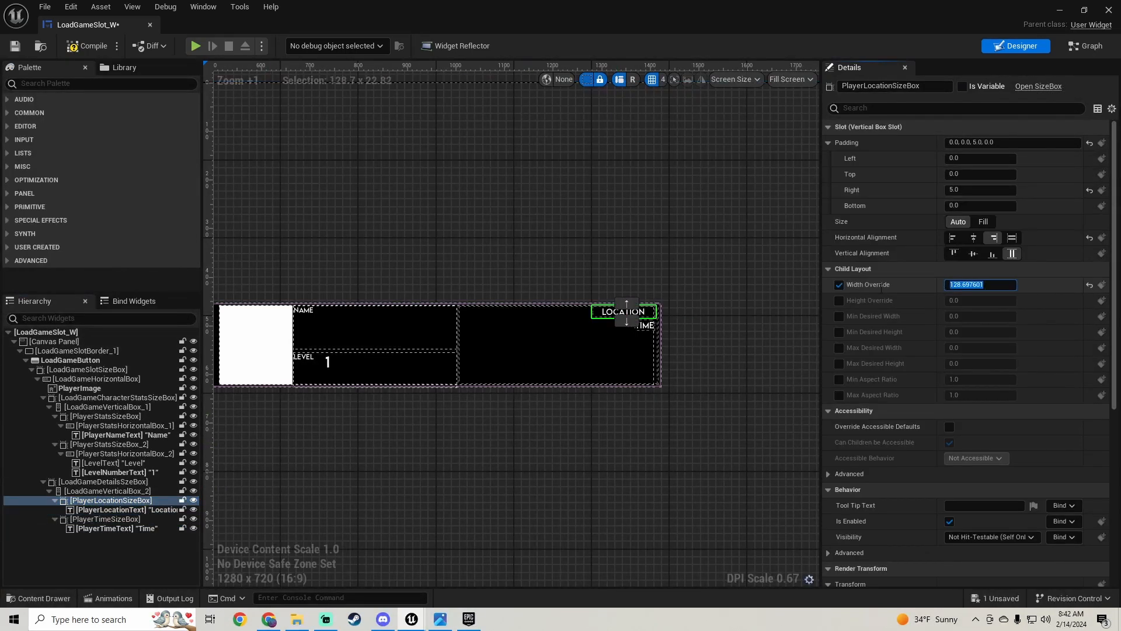
# Copy the height override 42.707767 of PlayerLocationSizeBox from the SoulsLike widget, then enable and apply it in the SoulsLikeTutorial widget.
pyautogui.click(418, 625)
pyautogui.click(551, 576)
pyautogui.click(985, 303)
pyautogui.hotkey('ctrl', 'c')
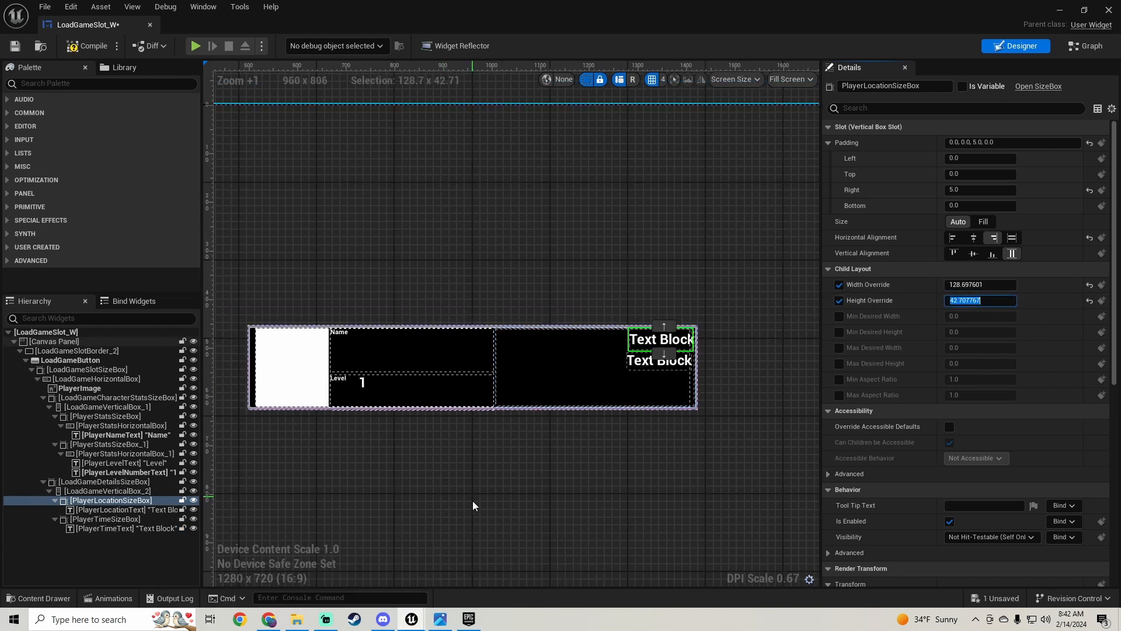
pyautogui.moveTo(412, 619)
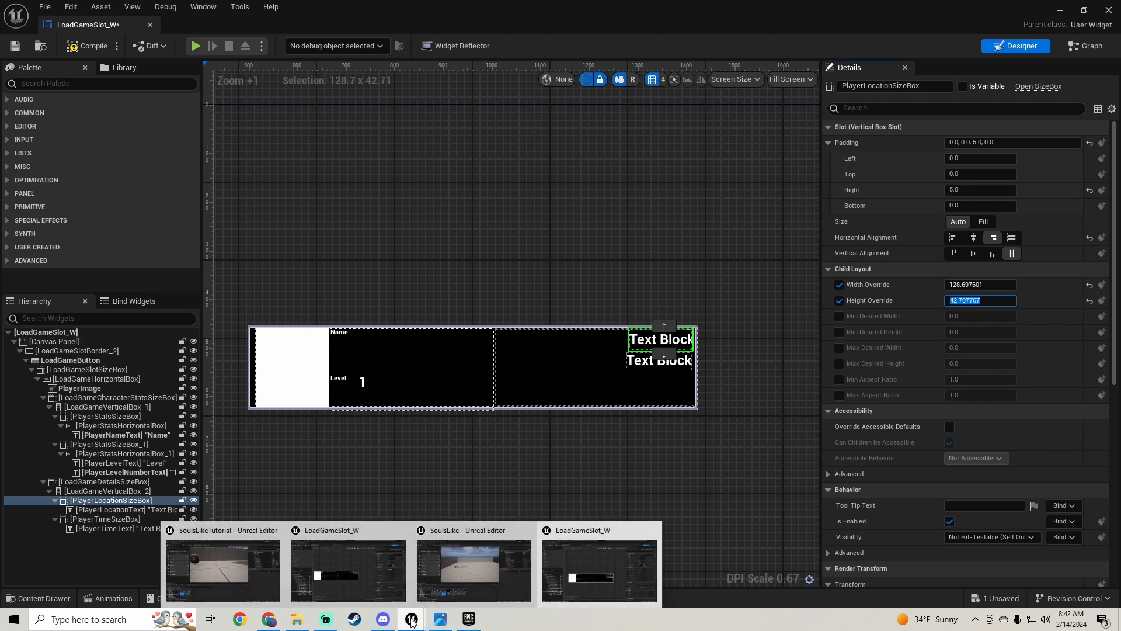
pyautogui.click(356, 579)
pyautogui.click(839, 300)
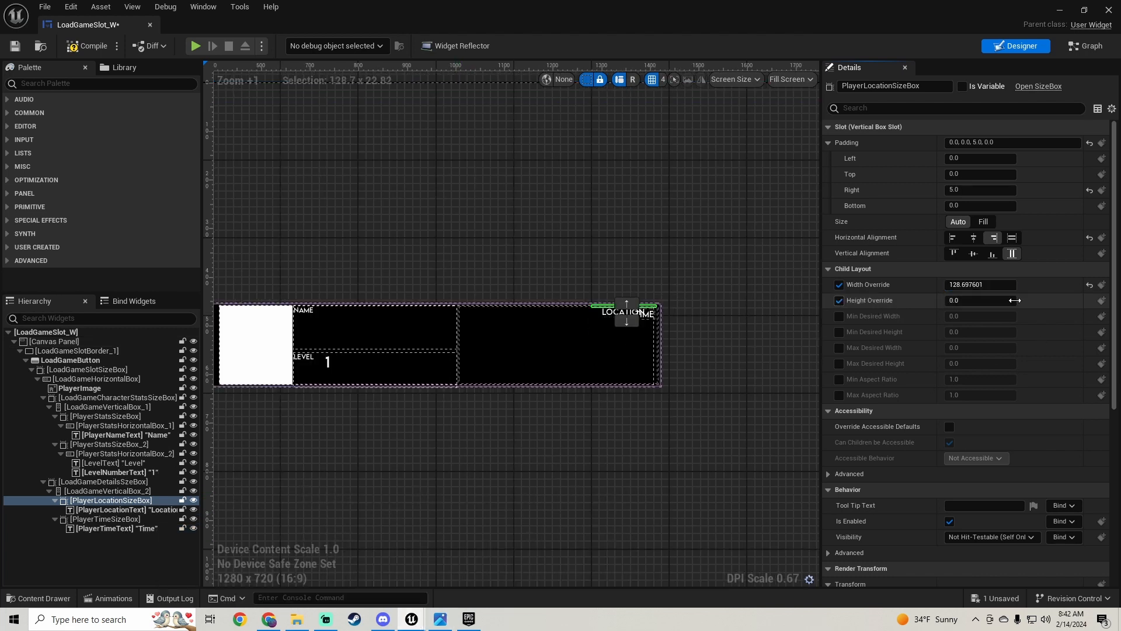
pyautogui.click(1014, 300)
pyautogui.hotkey('ctrl', 'v')
pyautogui.press('Return')
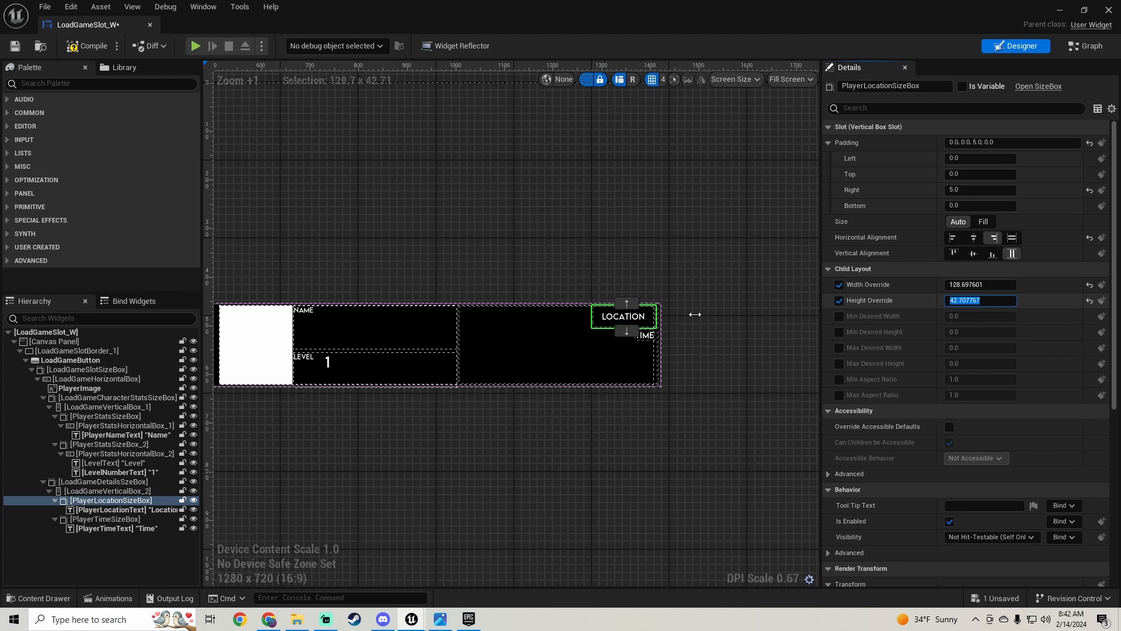
# Switch to the SoulsLike LoadGameSlot_W widget and set the font family of PlayerLocationText to LEMONMILK-Regular_Font.
pyautogui.scroll(2, 551, 337)
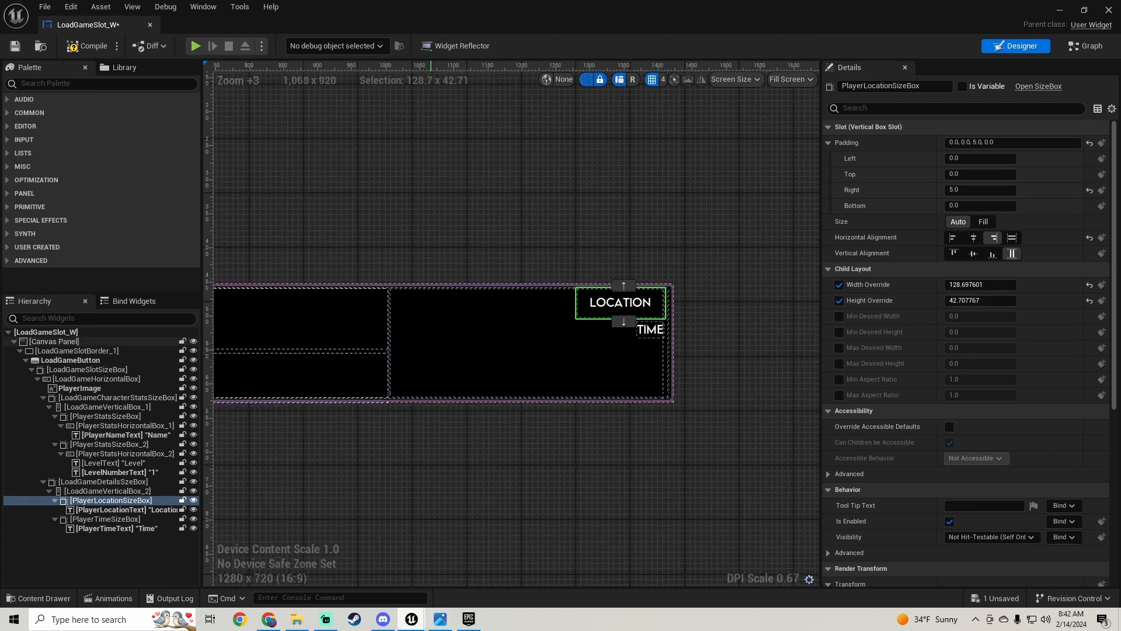
pyautogui.moveTo(412, 619)
pyautogui.click(618, 552)
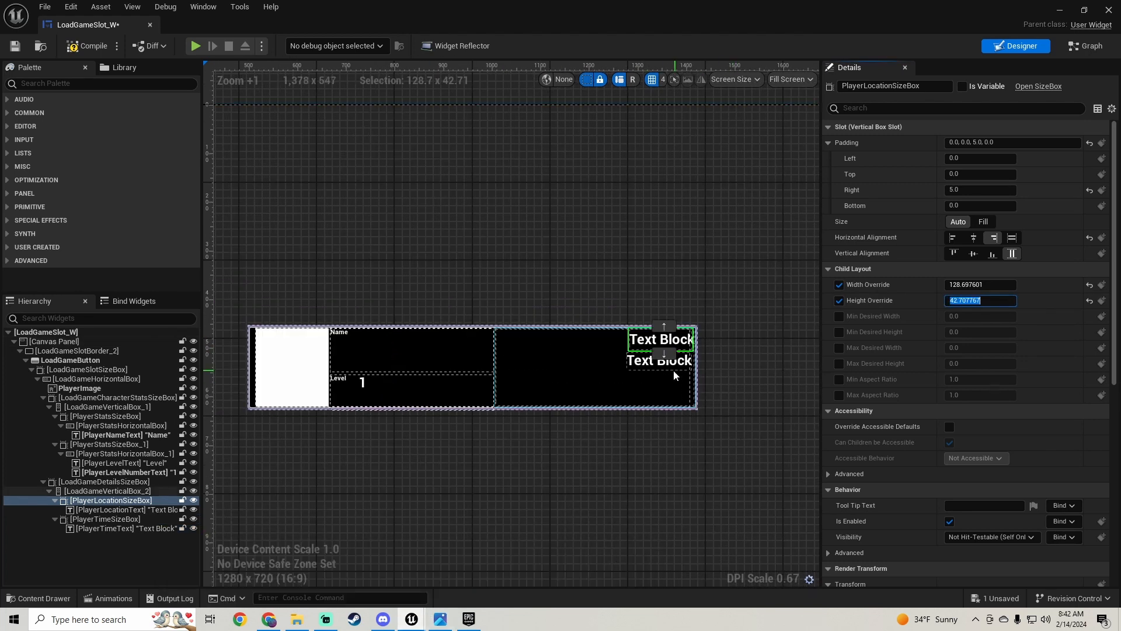
pyautogui.moveTo(643, 346); pyautogui.dragTo(635, 342, button='right')
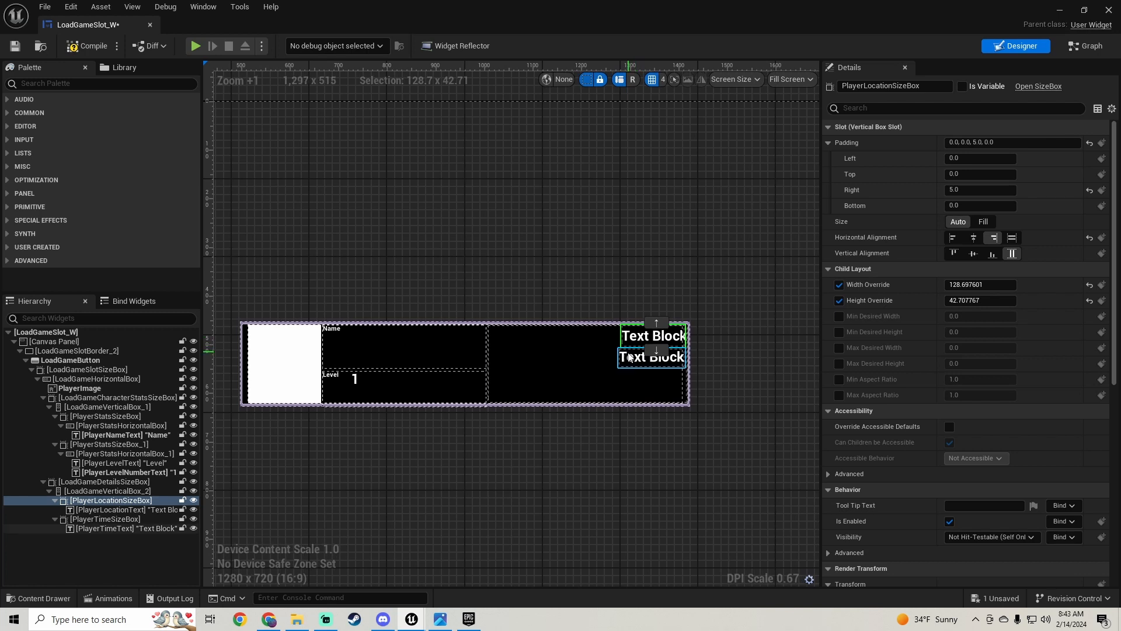
pyautogui.click(148, 511)
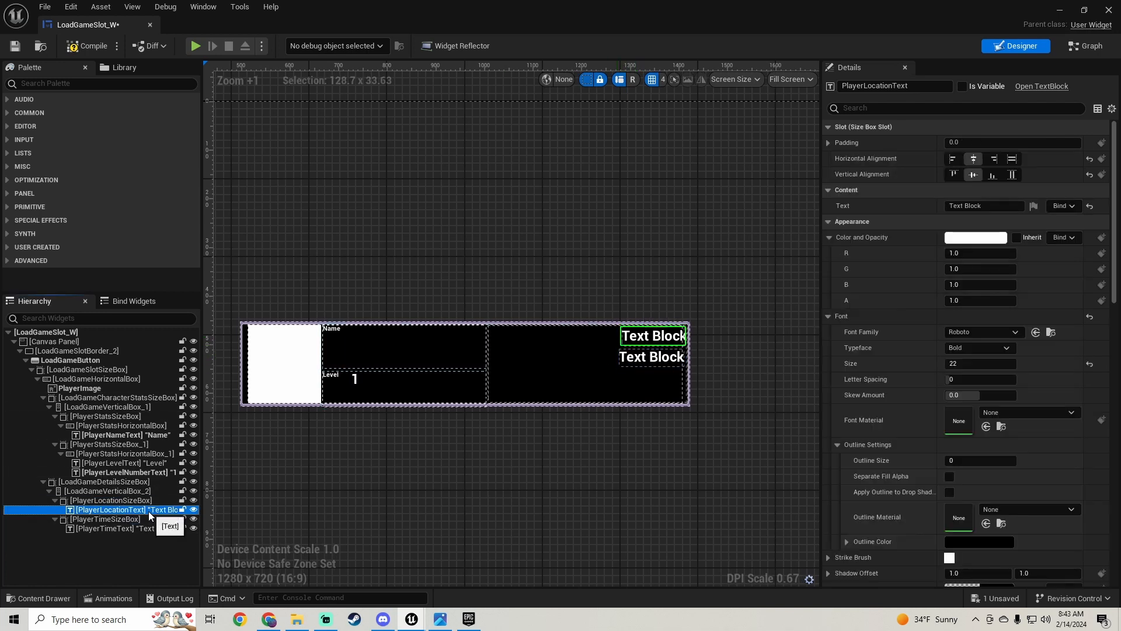
pyautogui.click(987, 331)
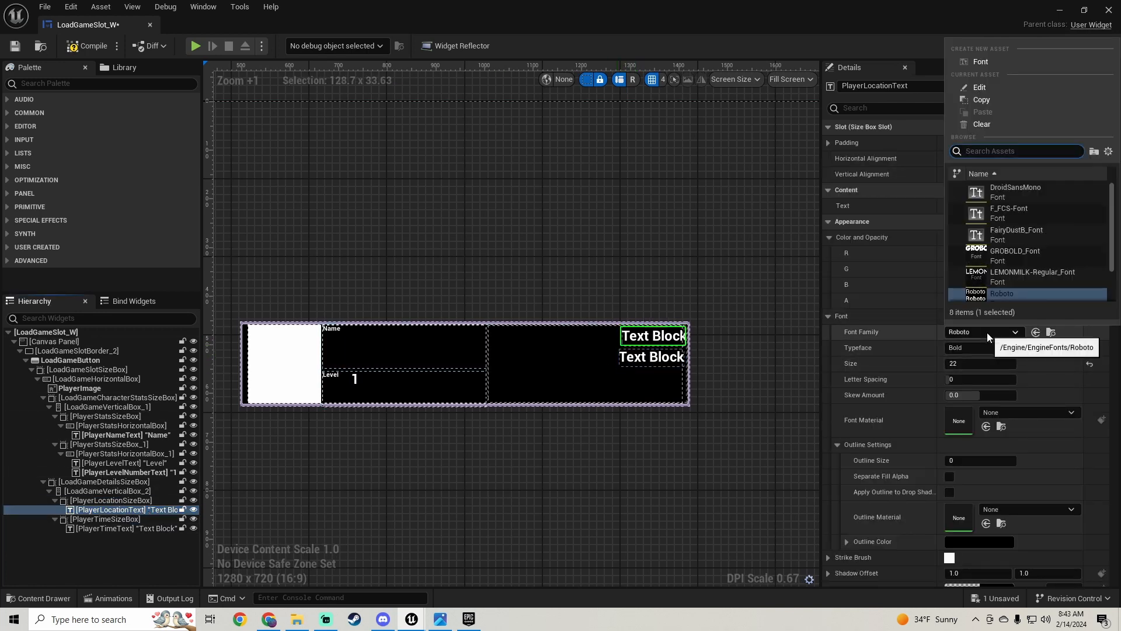
pyautogui.click(1020, 275)
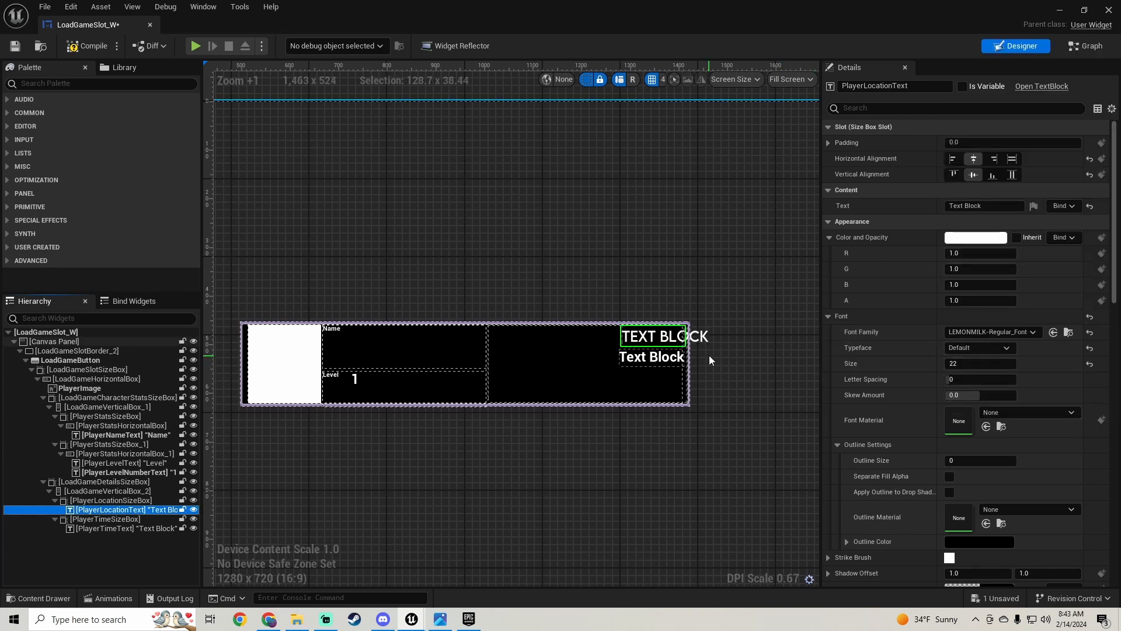
# Try a different font size and fill alignments on PlayerLocationText, then restore the size and center it horizontally and vertically.
pyautogui.scroll(3, 706, 334)
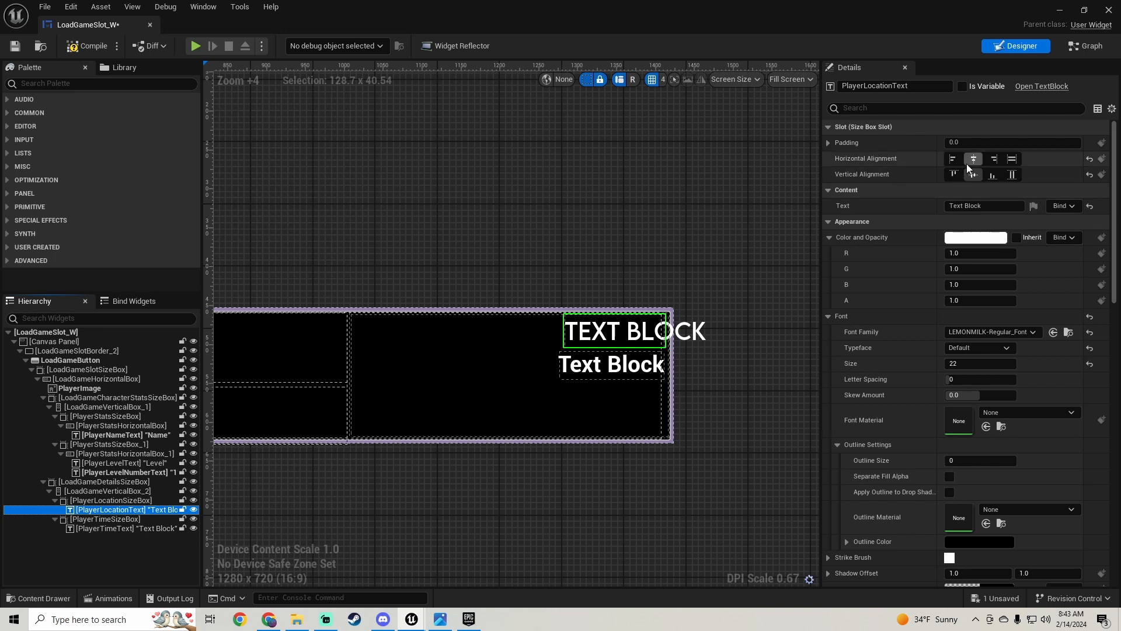
pyautogui.moveTo(977, 365); pyautogui.dragTo(1028, 365)
pyautogui.hotkey('ctrl', 'z')
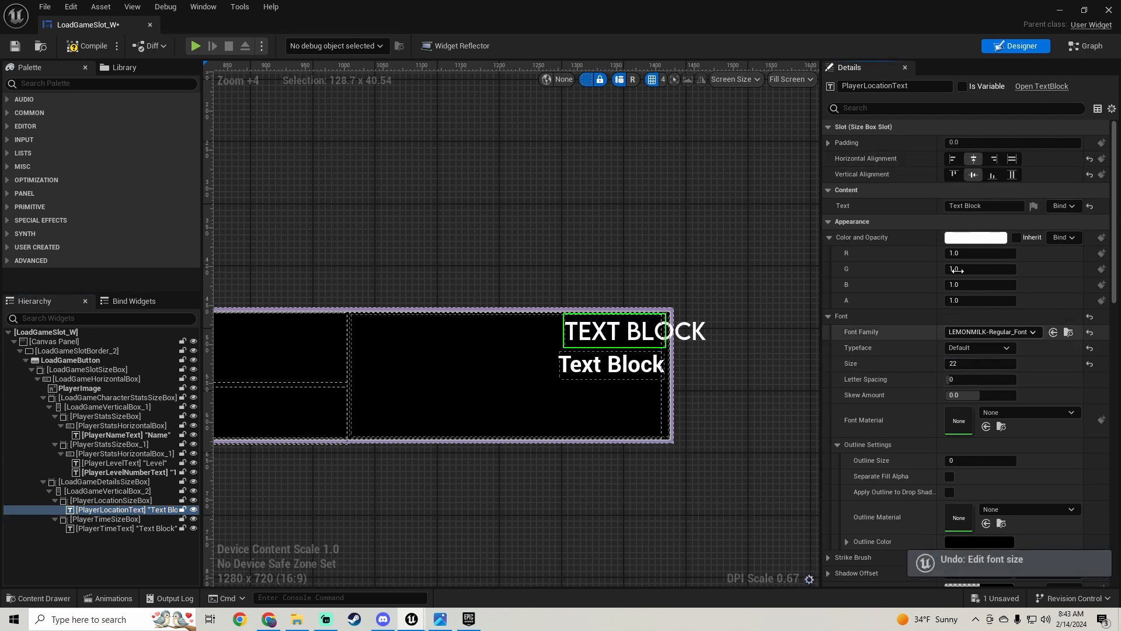
pyautogui.click(1011, 159)
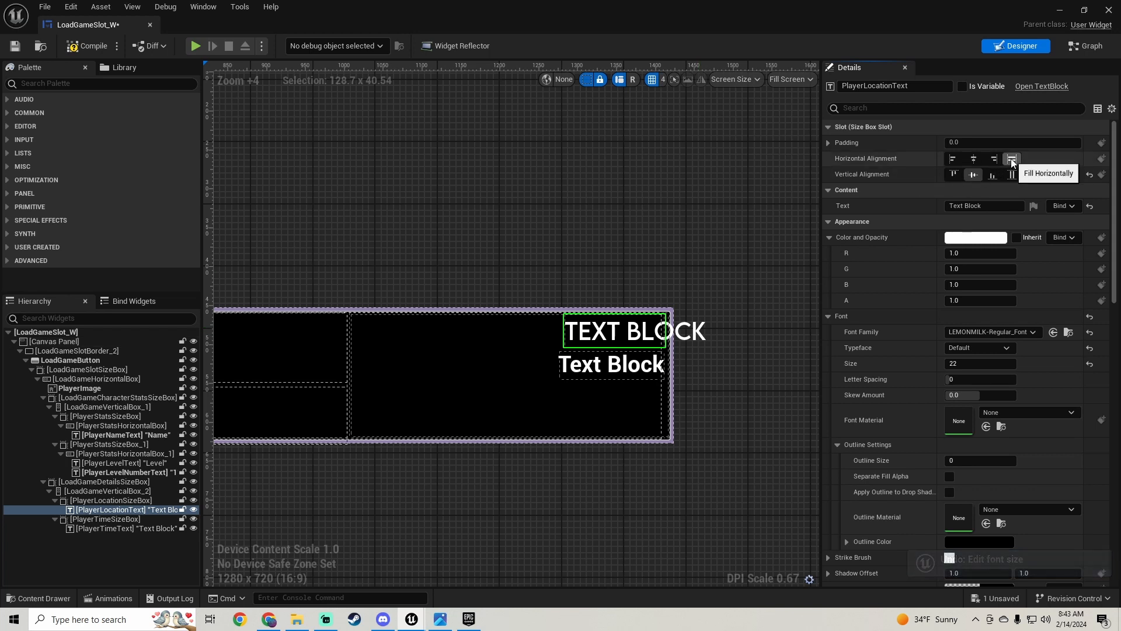
pyautogui.click(1013, 176)
pyautogui.click(973, 159)
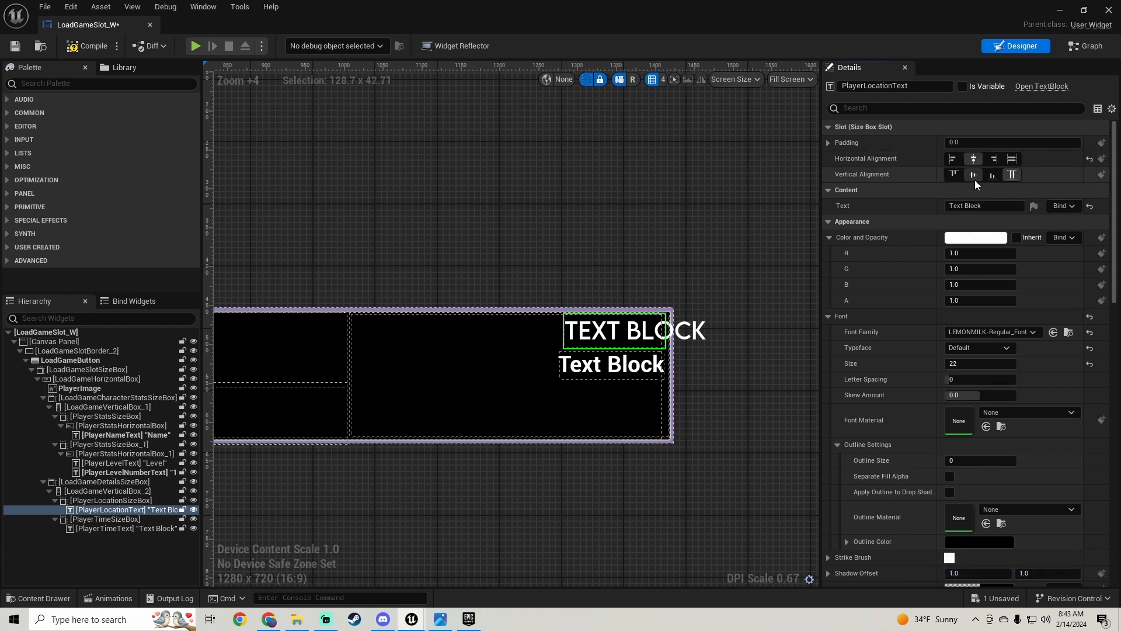
pyautogui.click(973, 174)
pyautogui.scroll(-1, 609, 357)
pyautogui.moveTo(609, 357); pyautogui.dragTo(556, 349, button='right')
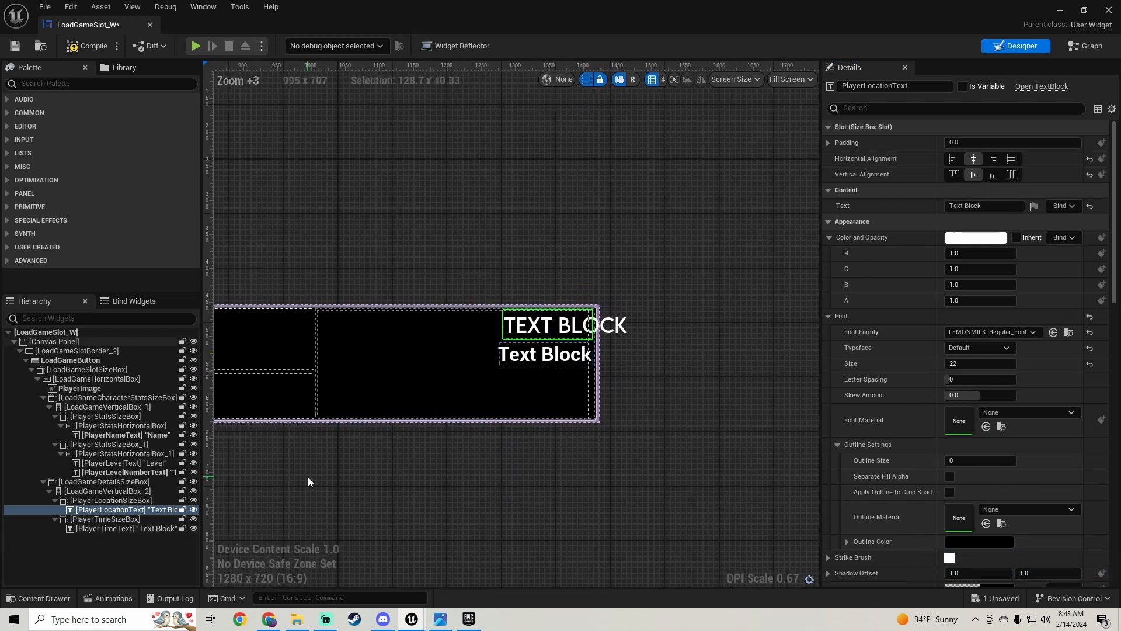
# Try the Fill size rule on PlayerLocationSizeBox, then return it to Auto.
pyautogui.click(125, 500)
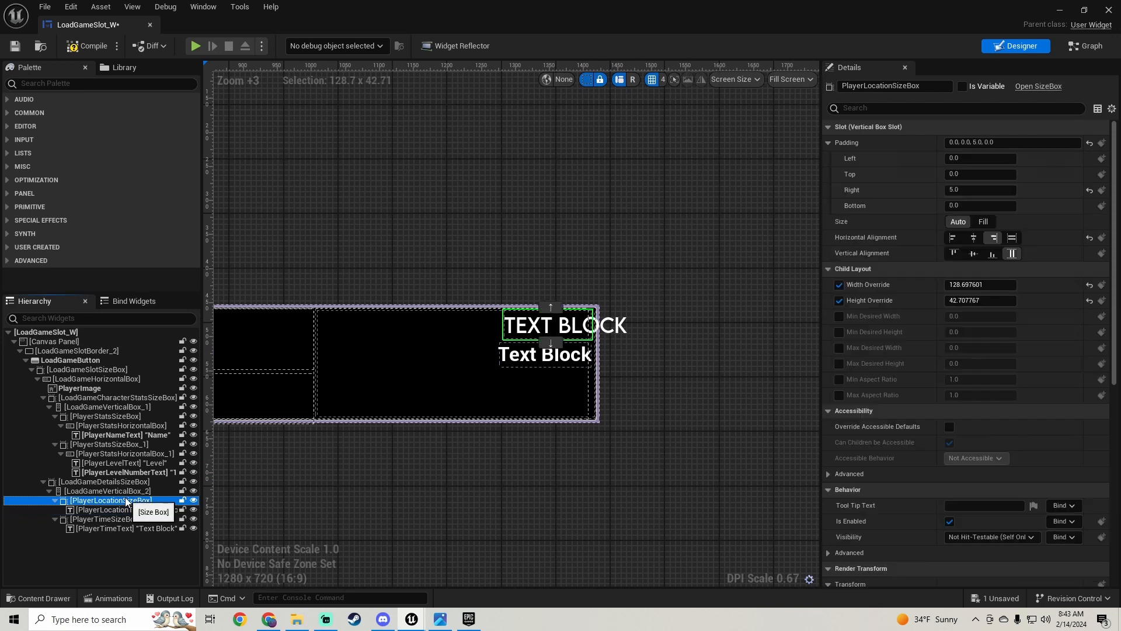
pyautogui.click(985, 226)
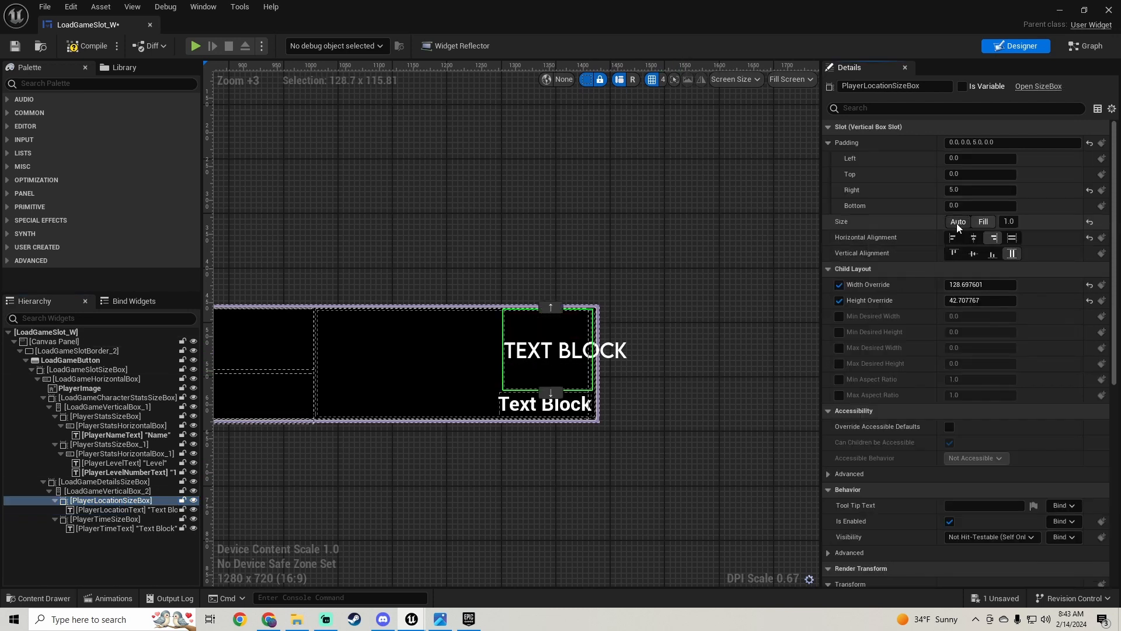
pyautogui.click(957, 223)
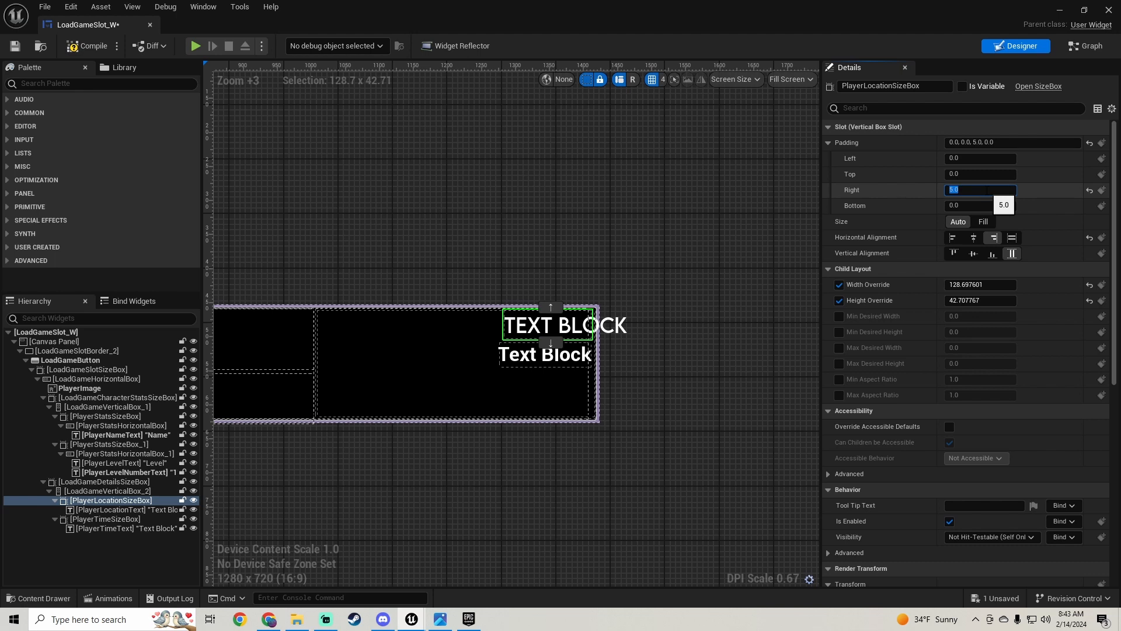
# Increase the right padding of PlayerLocationSizeBox through 10, 20 and 40 to 80.
pyautogui.write('10')
pyautogui.press('Return')
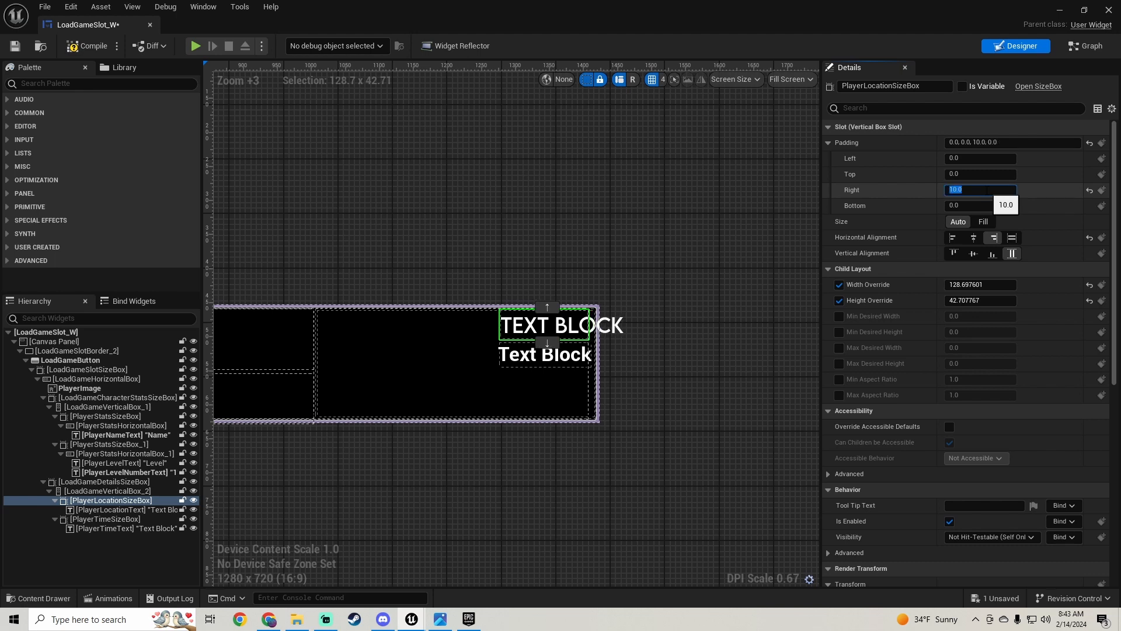
pyautogui.write('20')
pyautogui.press('Return')
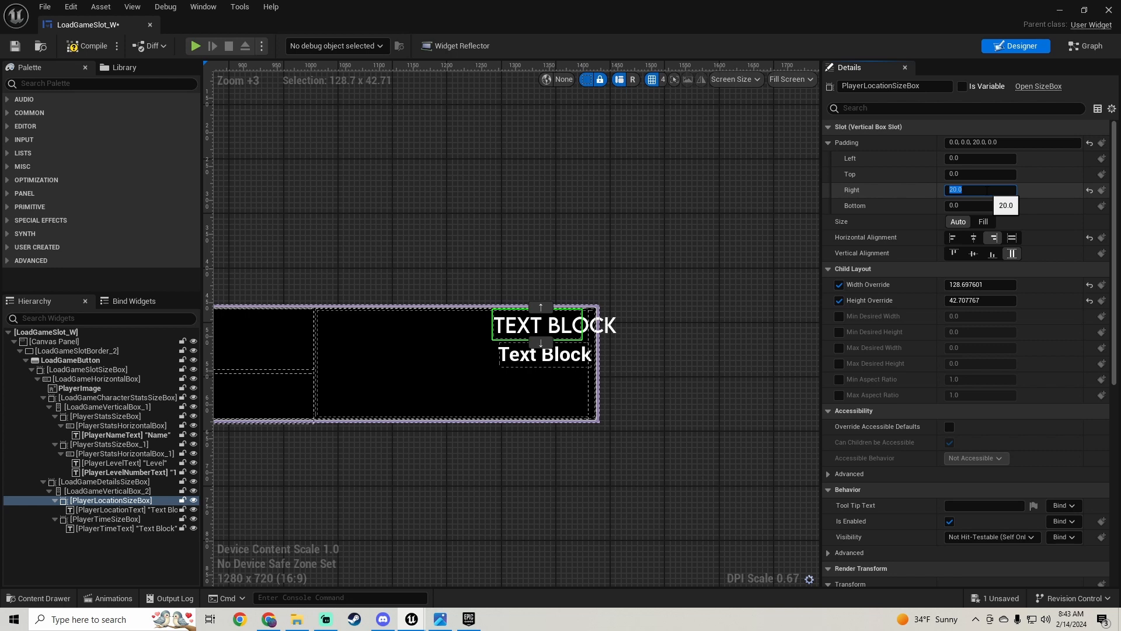
pyautogui.write('40')
pyautogui.press('Return')
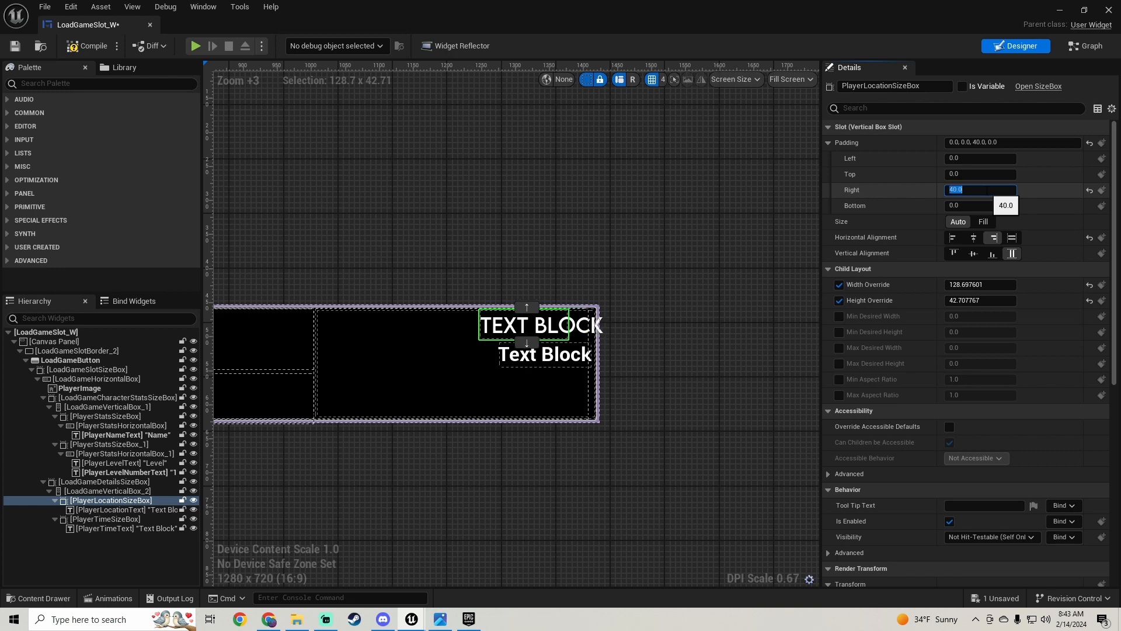
pyautogui.write('80')
pyautogui.press('Return')
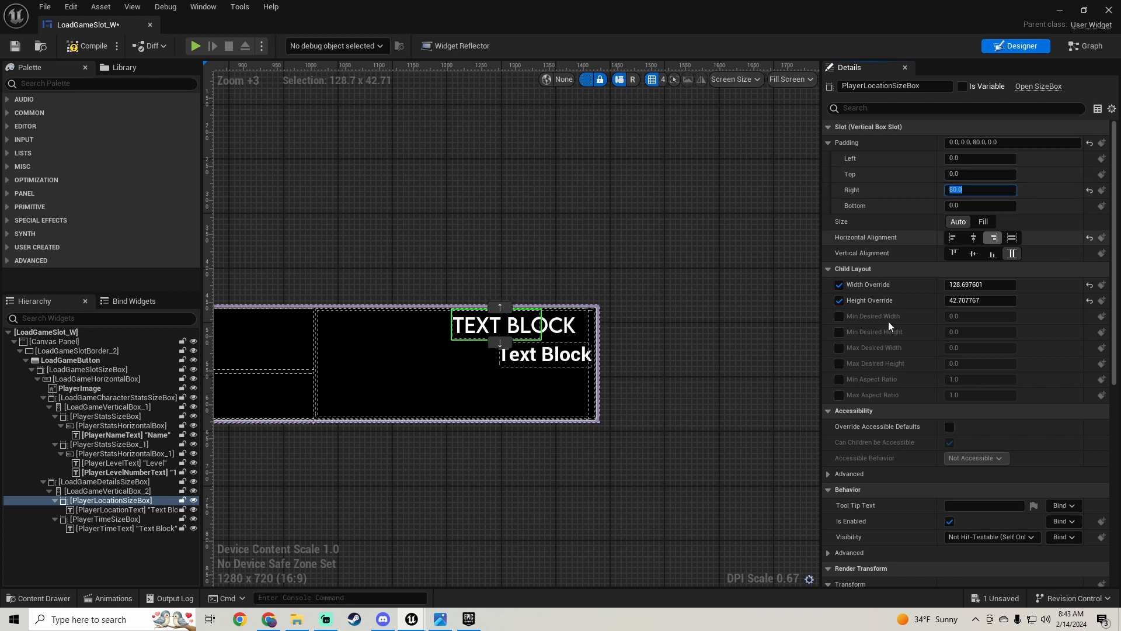
# Compare both LoadGameSlot_W widgets, close the SoulsLike widget editor and return to the SoulsLikeTutorial widget.
pyautogui.click(509, 368)
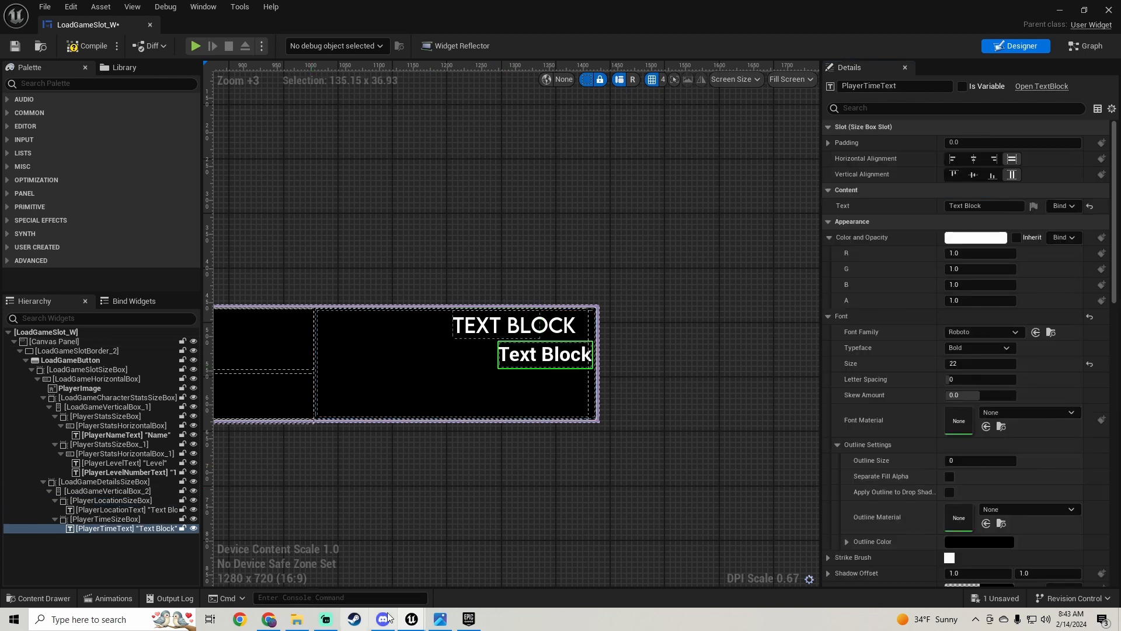
pyautogui.moveTo(411, 619)
pyautogui.click(368, 562)
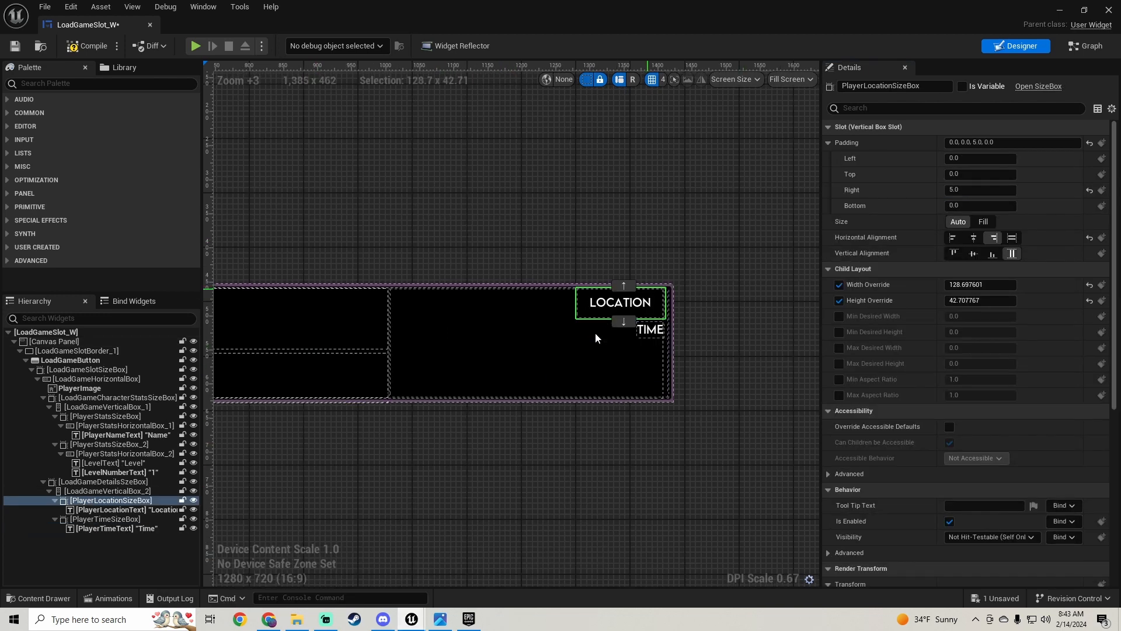
pyautogui.click(582, 555)
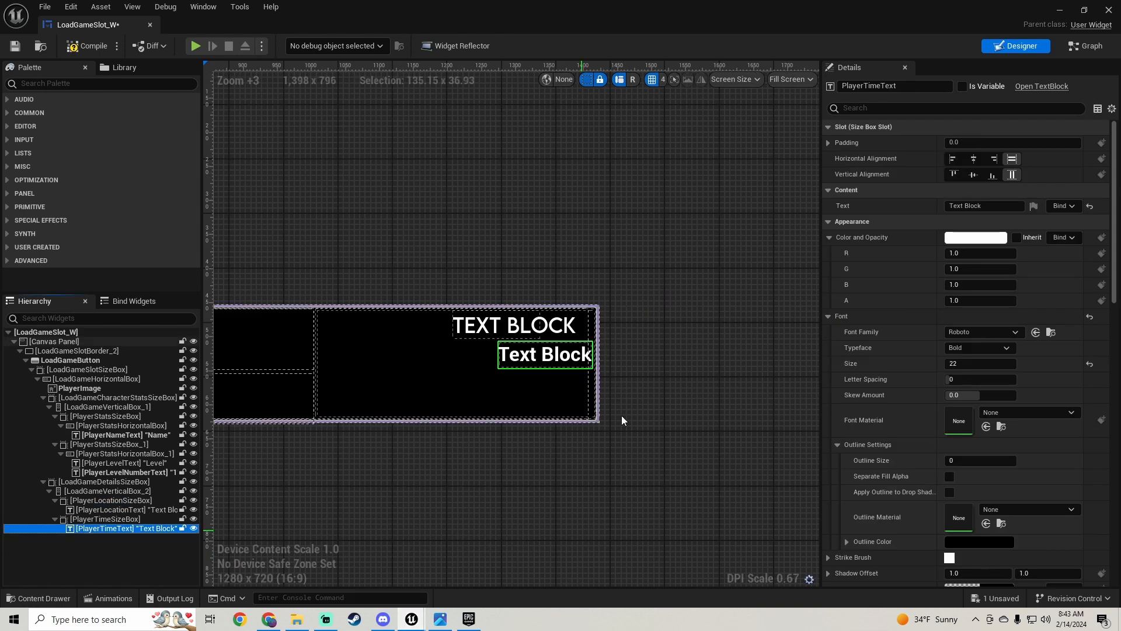
pyautogui.click(1109, 10)
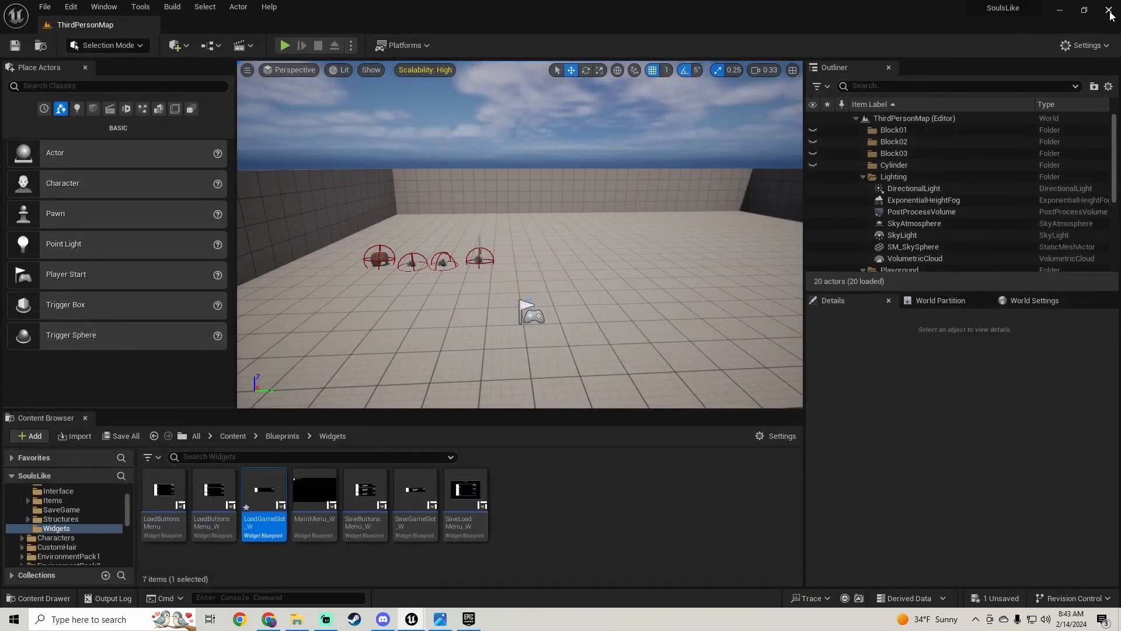
pyautogui.click(592, 438)
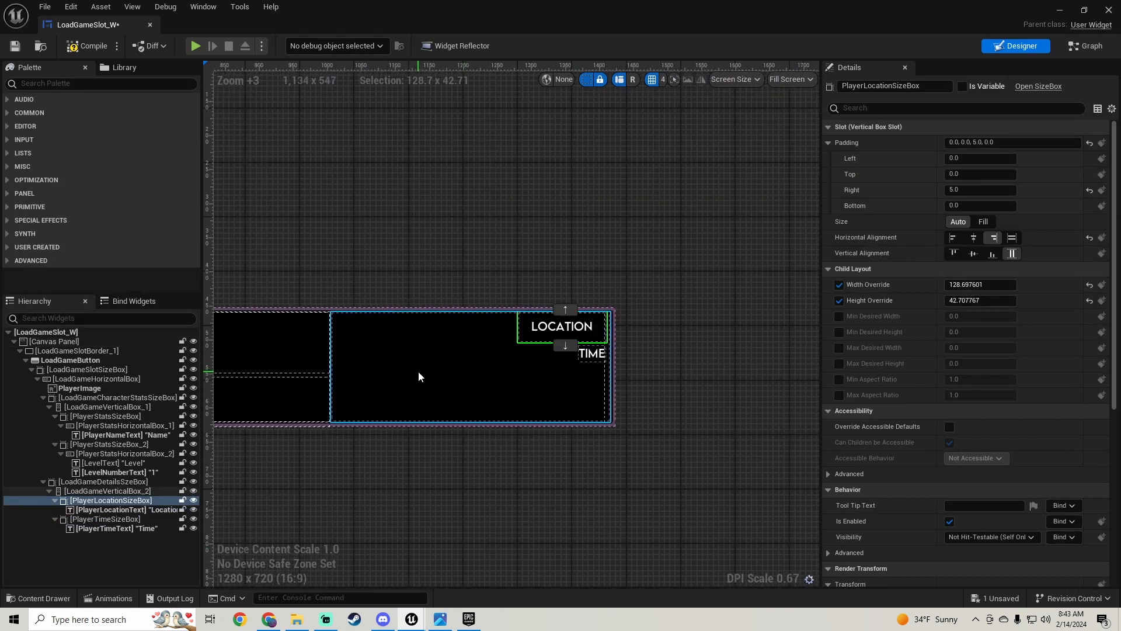
pyautogui.moveTo(418, 370); pyautogui.dragTo(486, 348, button='right')
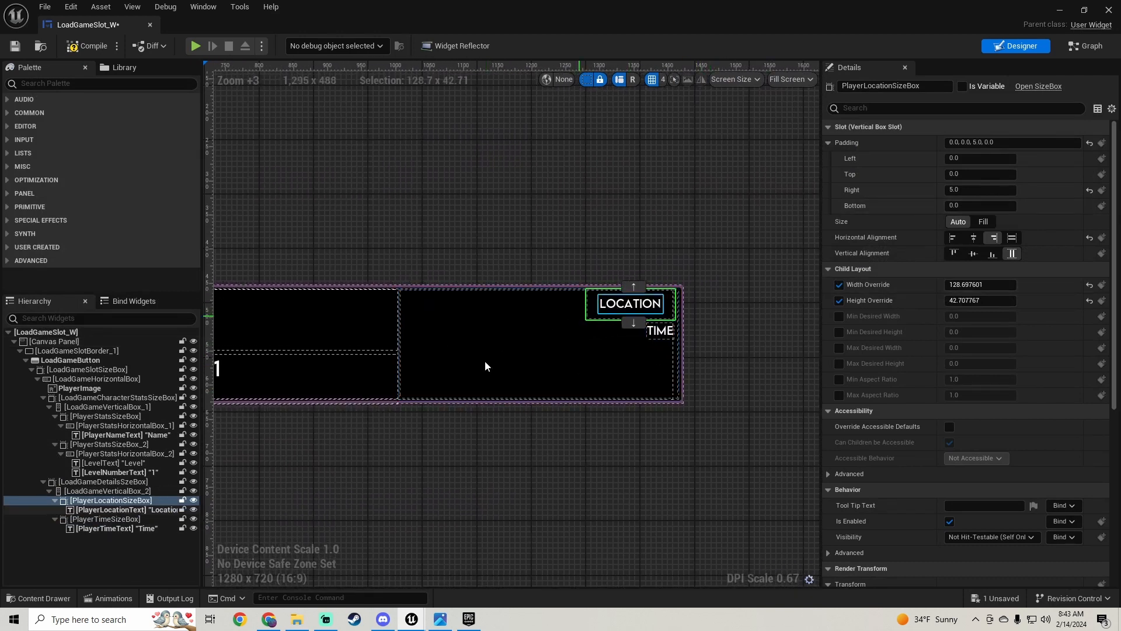
pyautogui.click(123, 494)
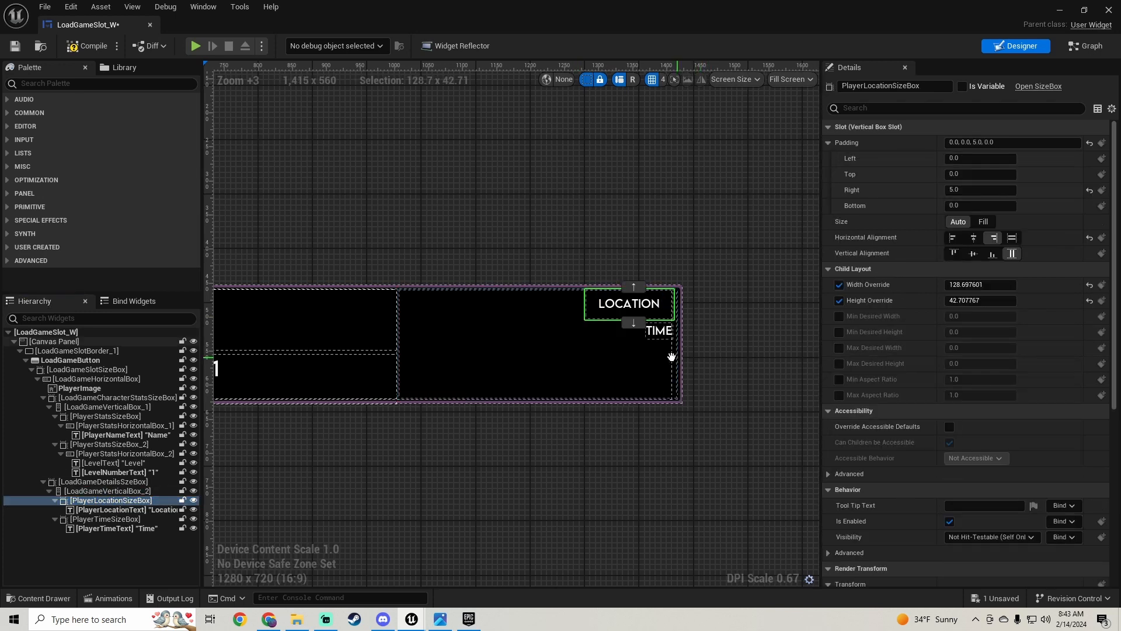
pyautogui.moveTo(672, 356); pyautogui.dragTo(645, 354, button='right')
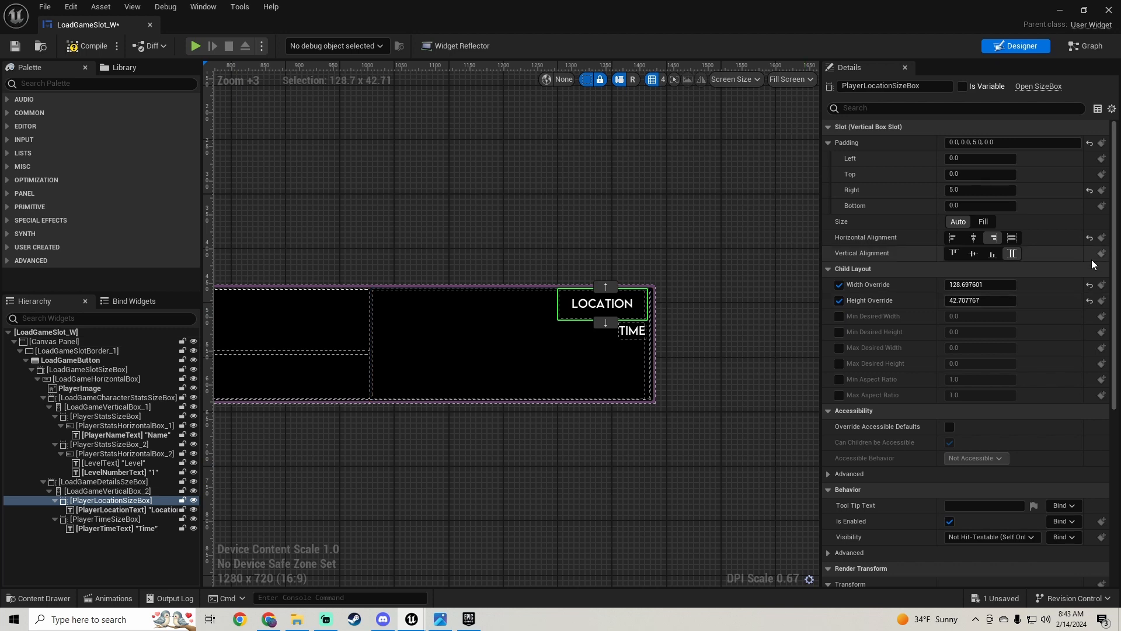
# Replace the text of PlayerLocationText with the long test string "skfgjnjksdfgjsjn sjkdfgjjksdgf".
pyautogui.click(135, 514)
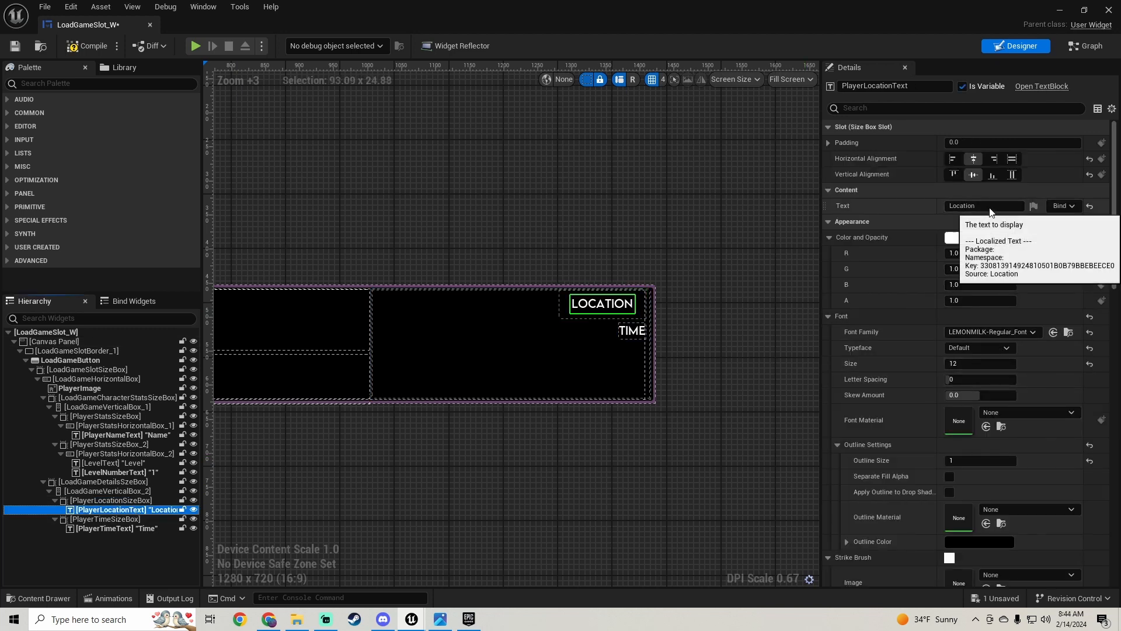
pyautogui.click(990, 207)
pyautogui.write('skfgjnjksdfgjsj')
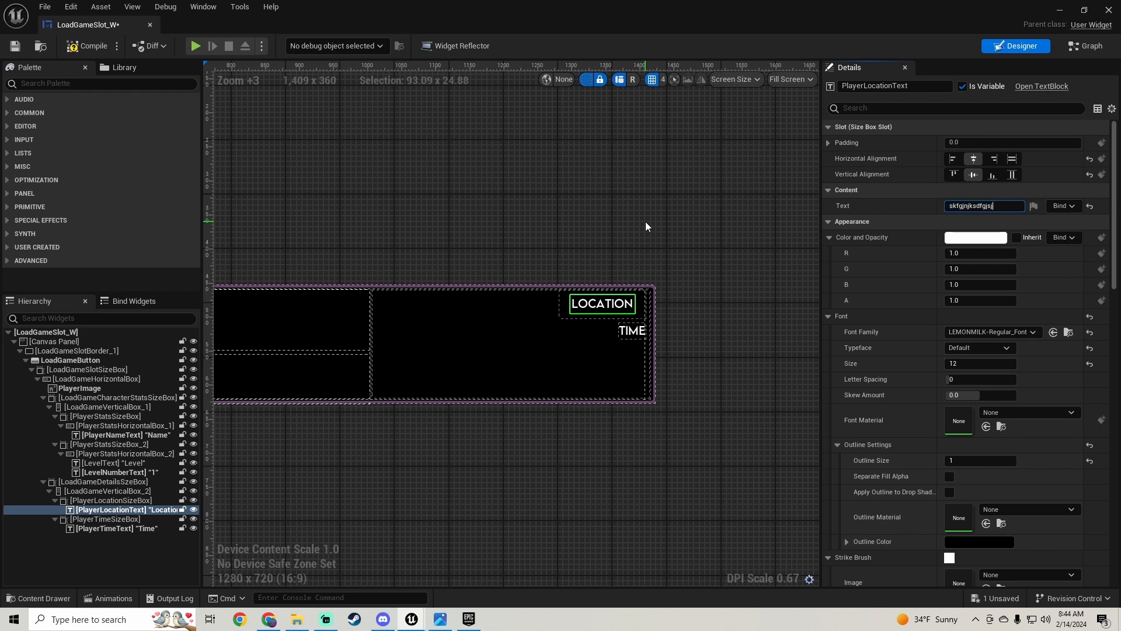
pyautogui.write('n sjkdfgjjksdgf')
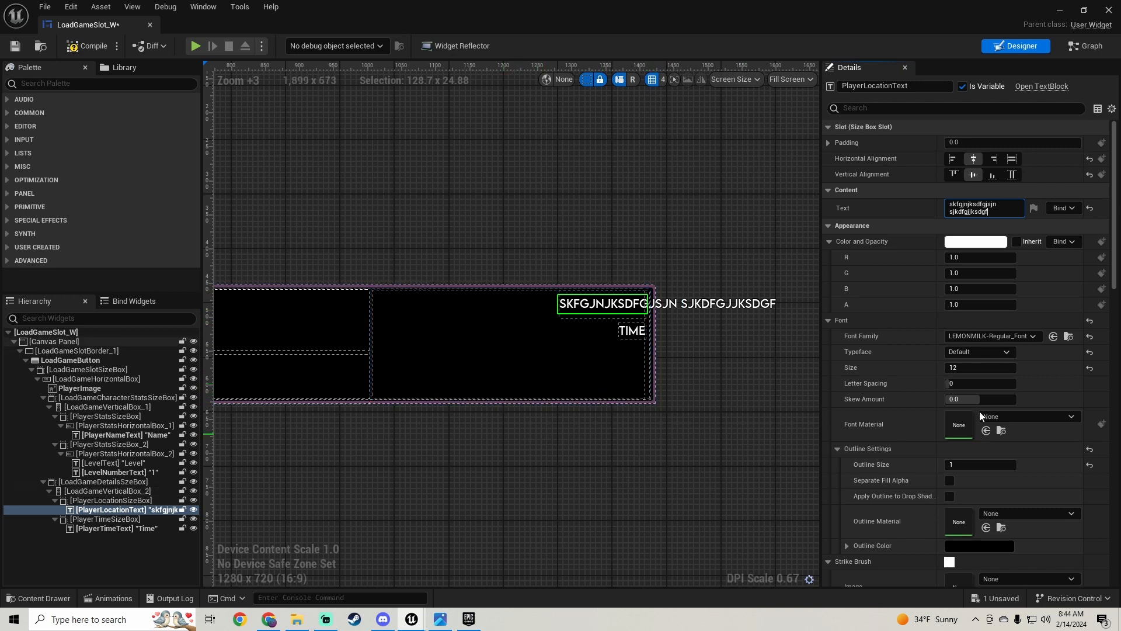
# Enable Auto Wrap Text for PlayerLocationText.
pyautogui.scroll(-5, 871, 383)
pyautogui.scroll(-5, 871, 383)
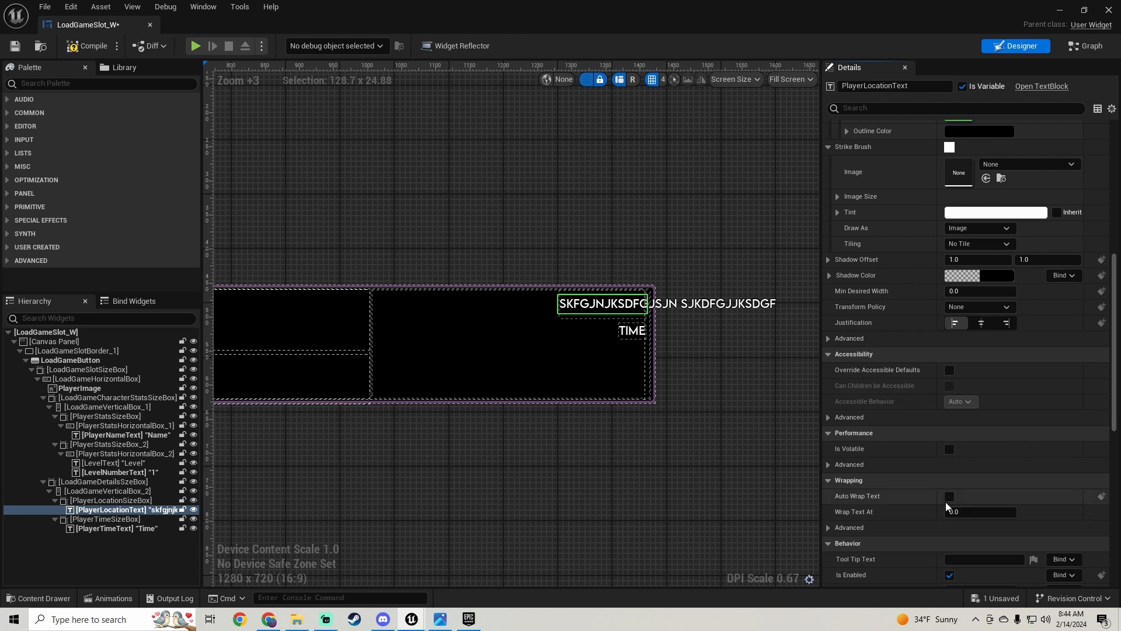
pyautogui.click(950, 496)
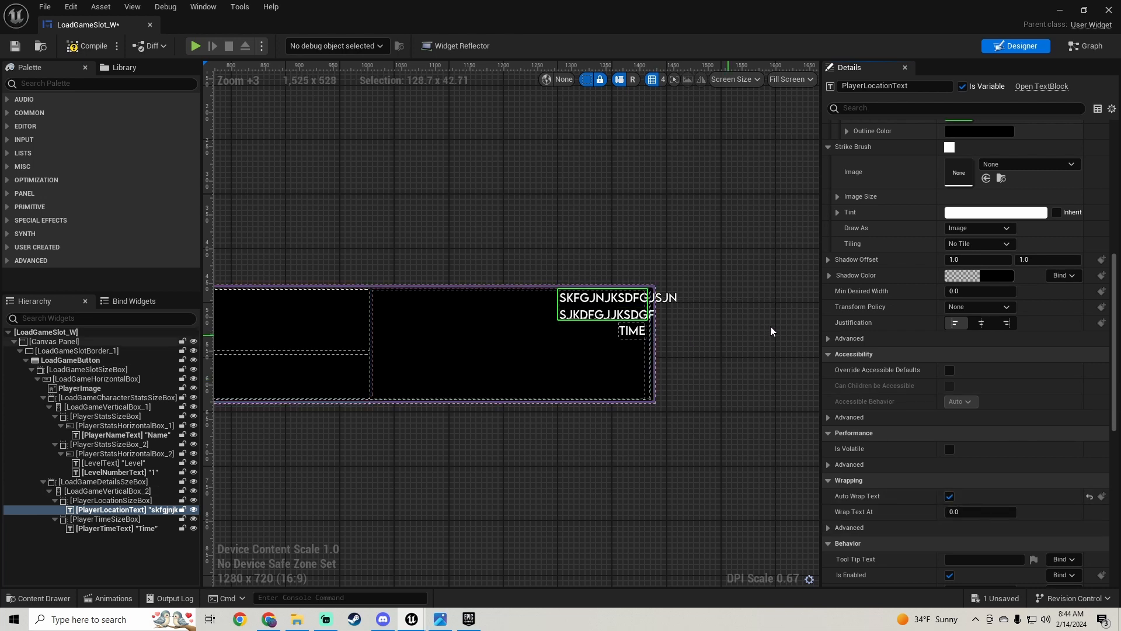
pyautogui.scroll(5, 878, 352)
pyautogui.scroll(3, 872, 362)
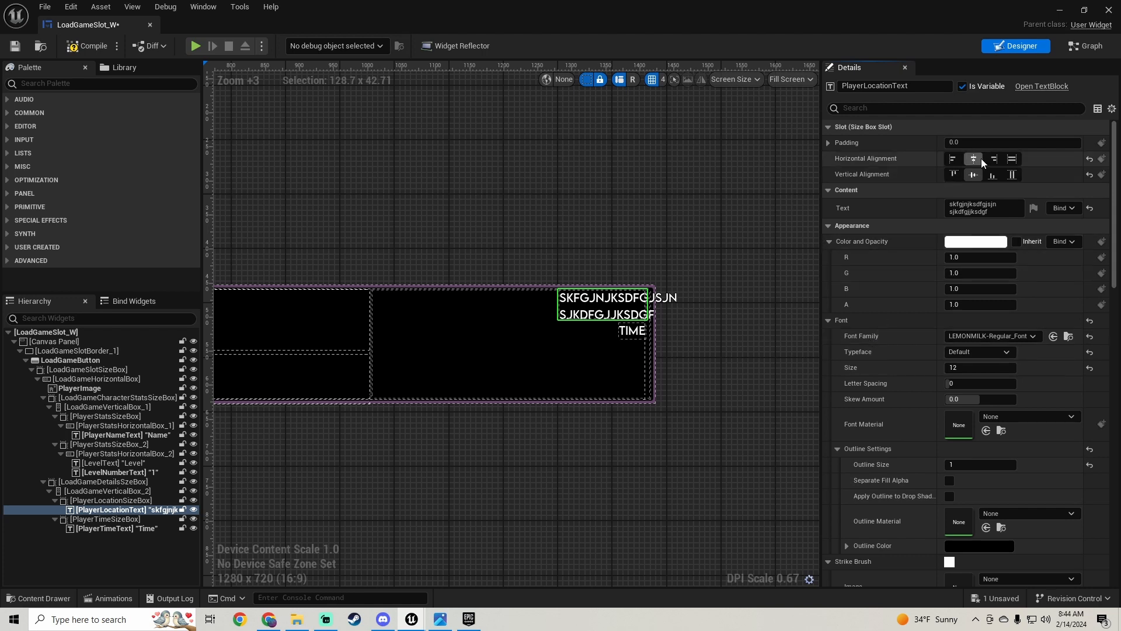
# Set the right padding of PlayerLocationSizeBox to 50 and then 60, trying bottom vertical alignment before restoring fill.
pyautogui.click(829, 143)
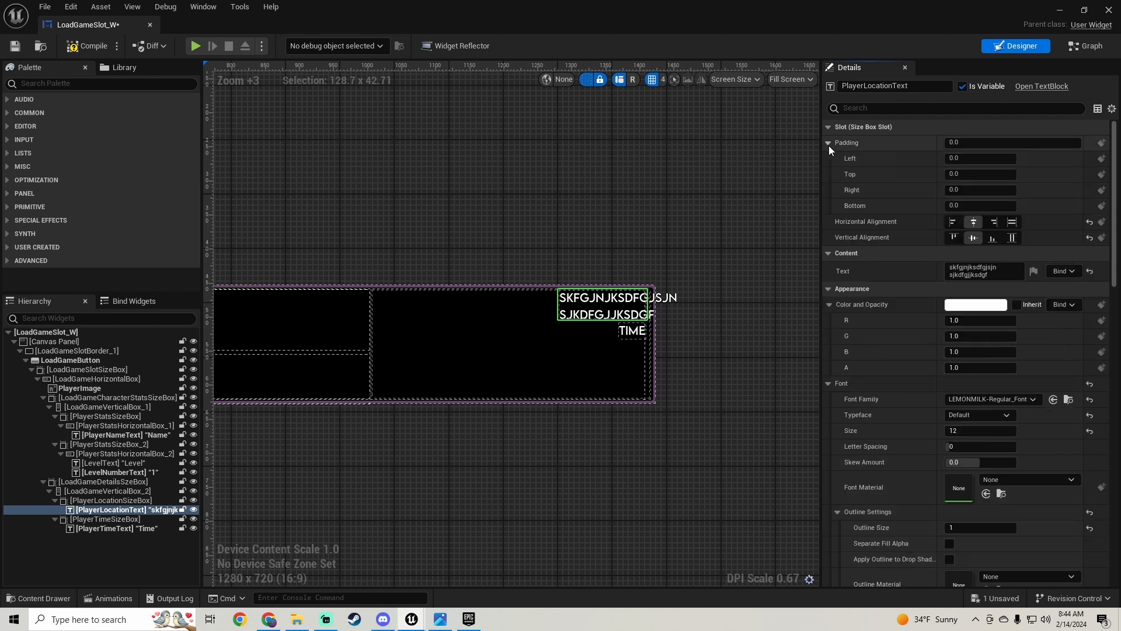
pyautogui.click(123, 510)
pyautogui.click(125, 500)
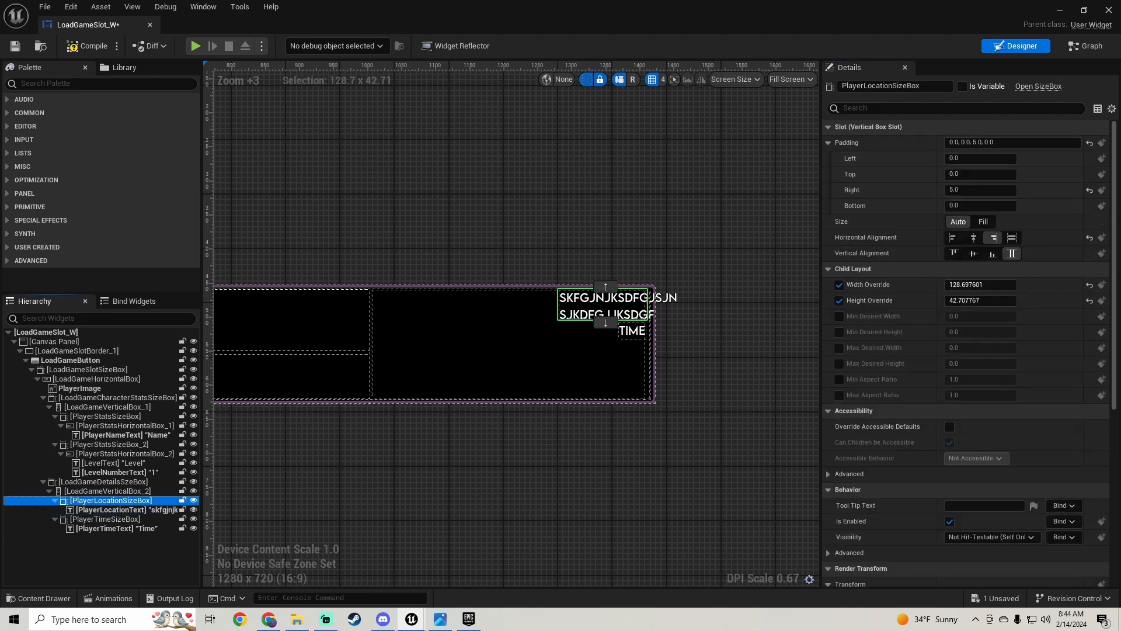
pyautogui.click(985, 201)
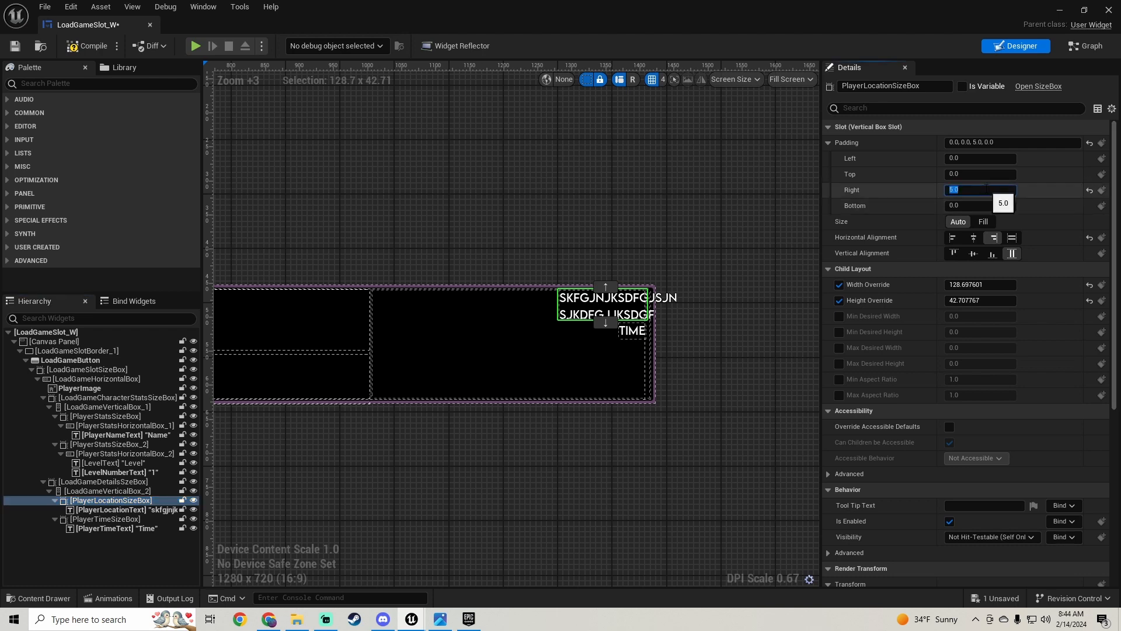
pyautogui.write('50')
pyautogui.press('Return')
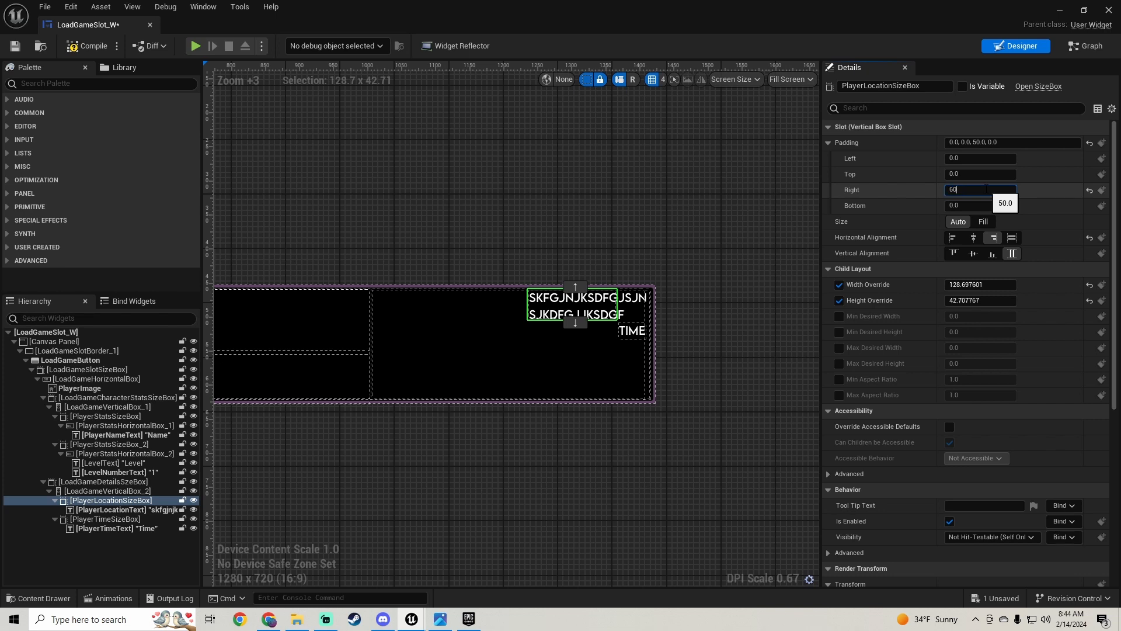
pyautogui.press('Return')
pyautogui.click(992, 253)
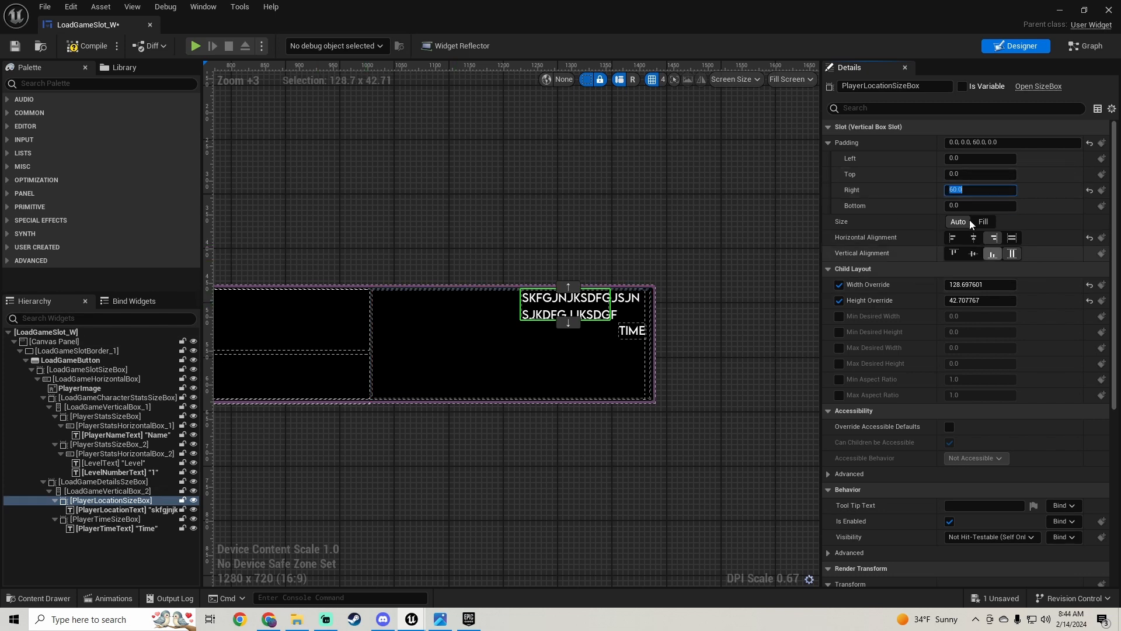
pyautogui.click(1012, 253)
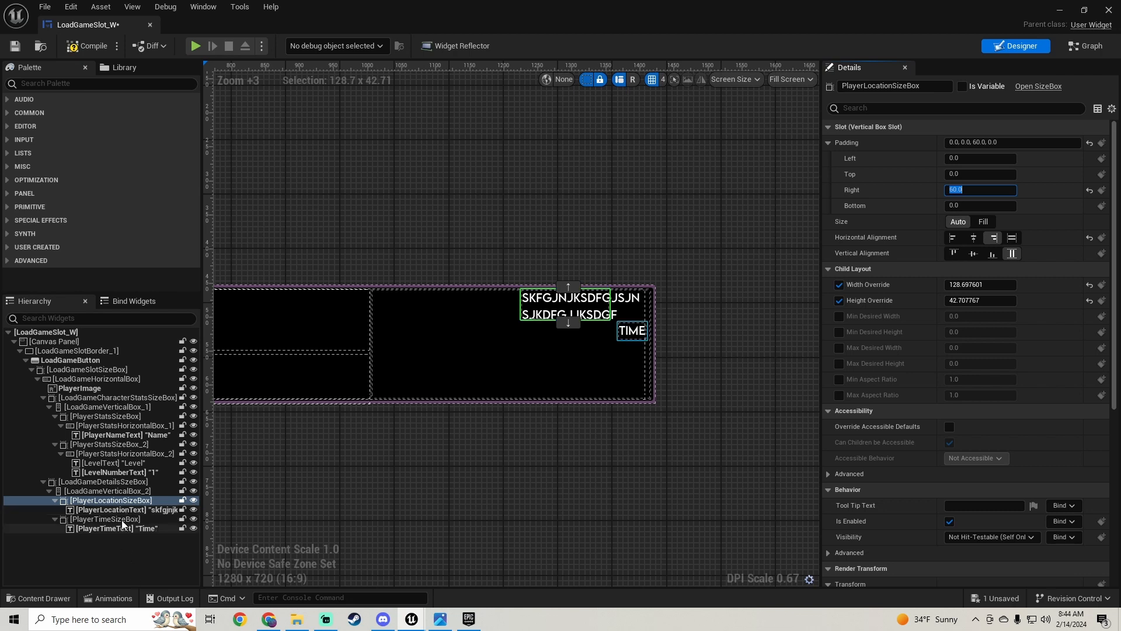
# Replace the test string in PlayerLocationText with "Location".
pyautogui.click(134, 508)
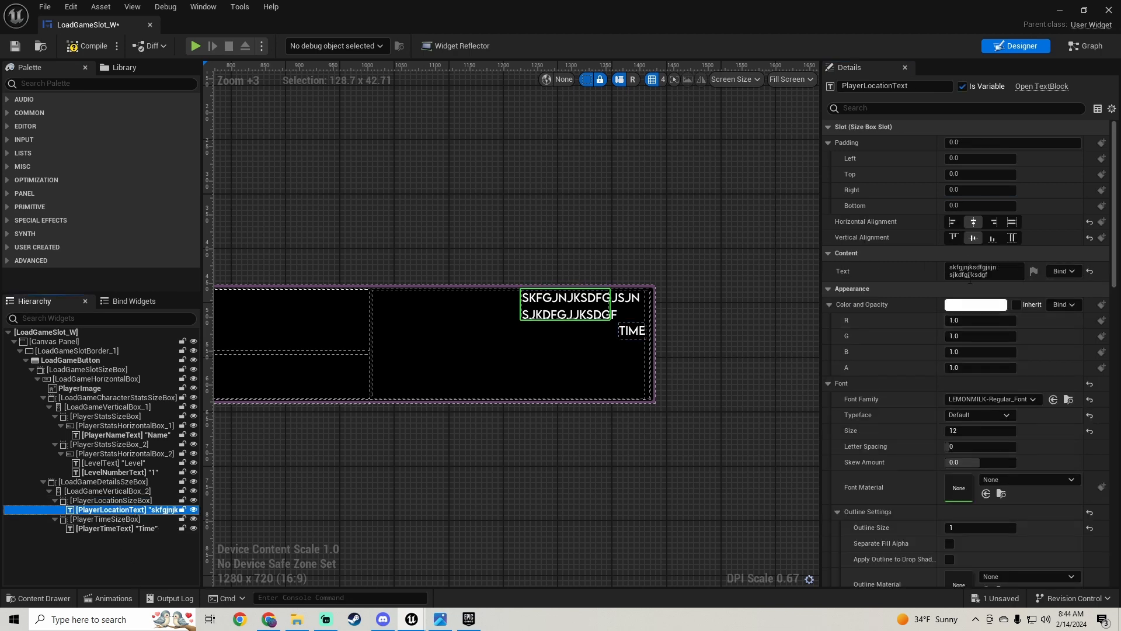
pyautogui.click(969, 275)
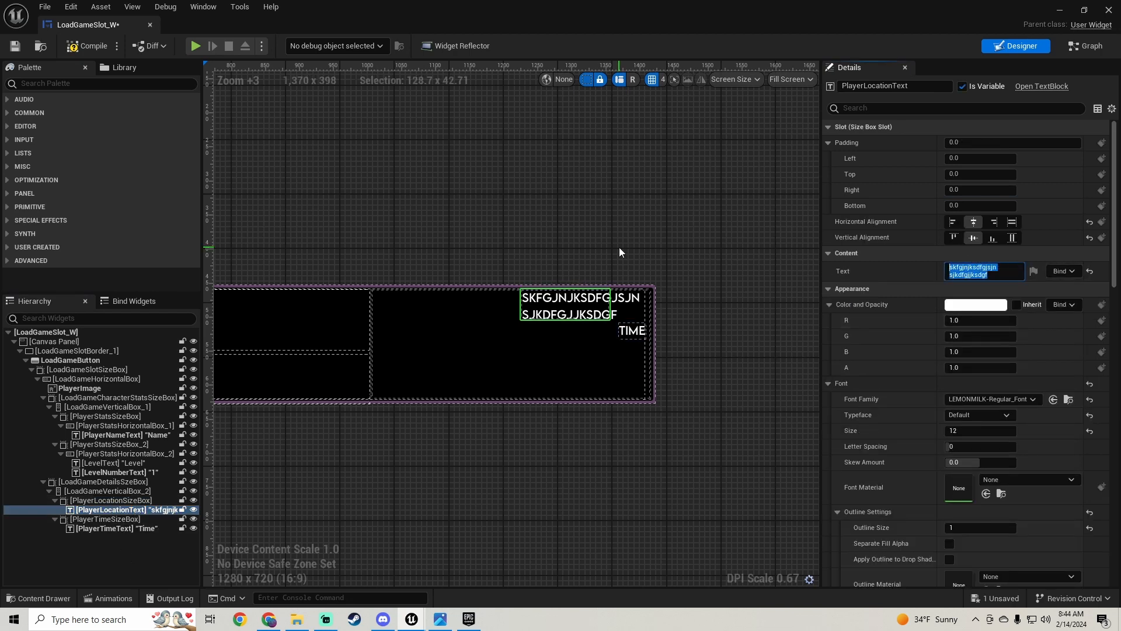
pyautogui.write('Location')
pyautogui.press('Return')
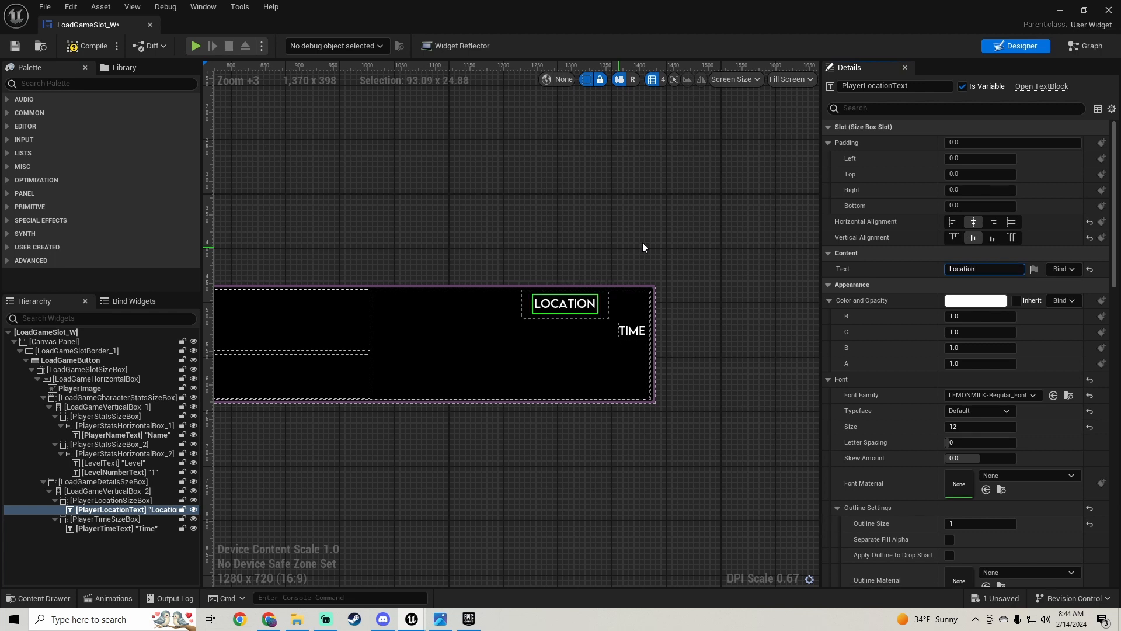
# Set the right padding of PlayerTimeSizeBox to 60, matching PlayerLocationSizeBox, and keep its vertical alignment at bottom after trying fill.
pyautogui.scroll(-2, 563, 363)
pyautogui.moveTo(493, 373)
pyautogui.mouseDown(button='right')
pyautogui.moveTo(525, 368)
pyautogui.moveTo(485, 375)
pyautogui.mouseUp(button='right')
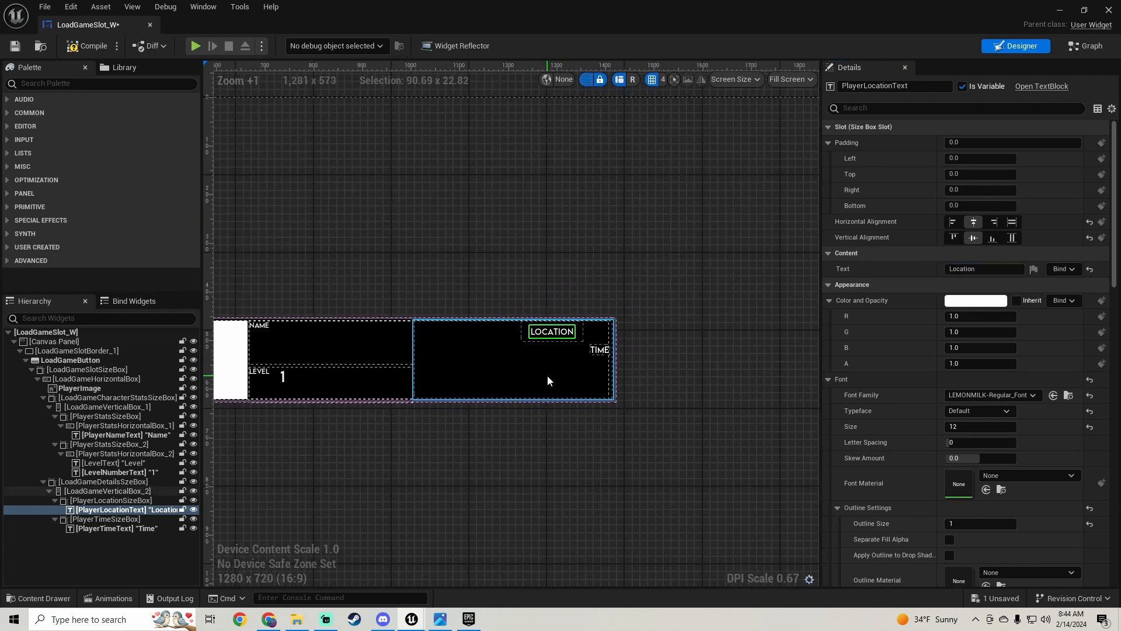
pyautogui.scroll(1, 547, 375)
pyautogui.click(597, 349)
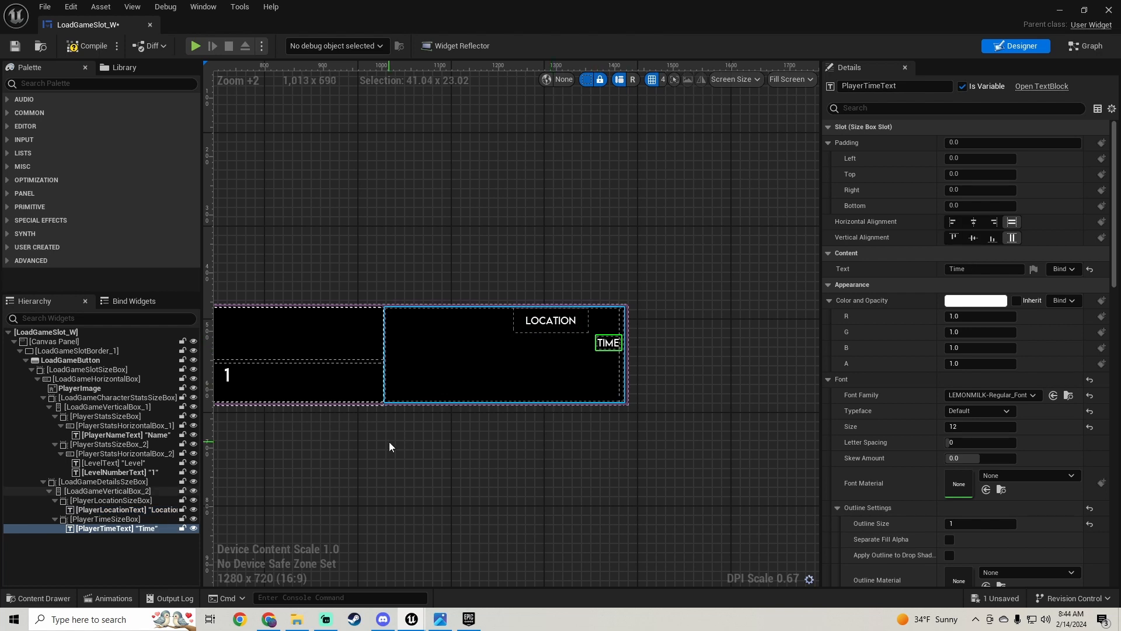
pyautogui.click(117, 520)
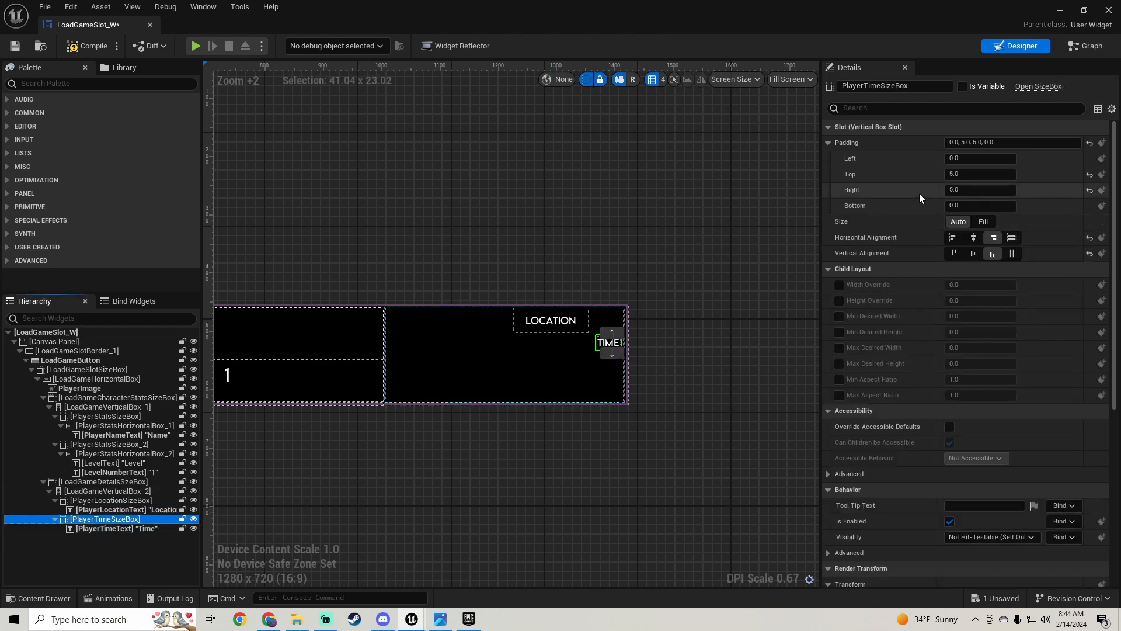
pyautogui.click(978, 190)
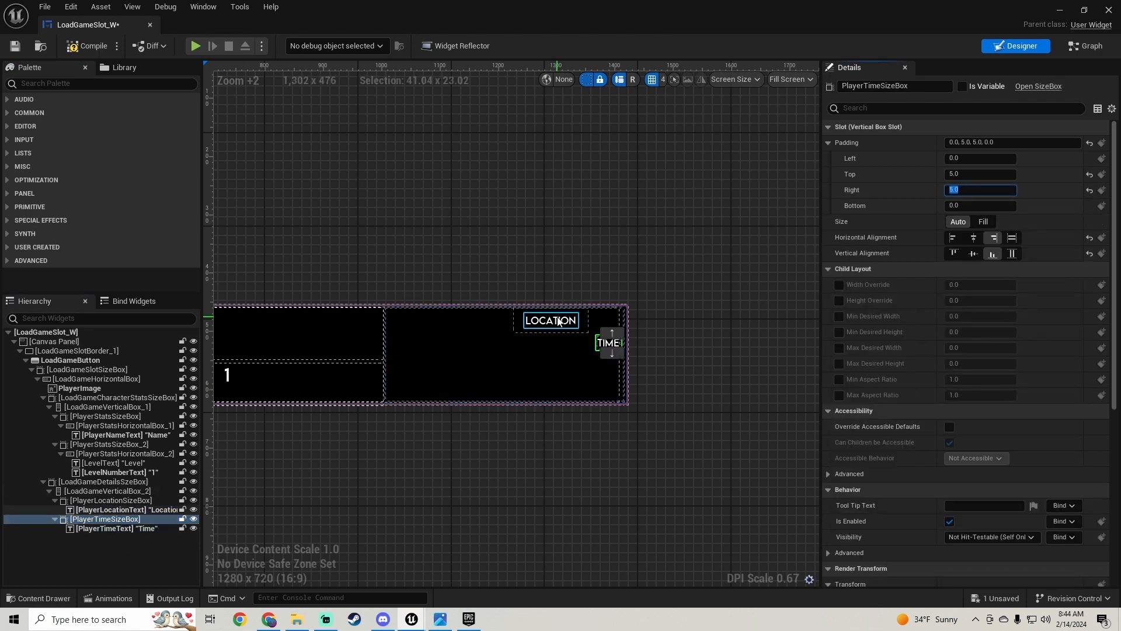
pyautogui.click(130, 501)
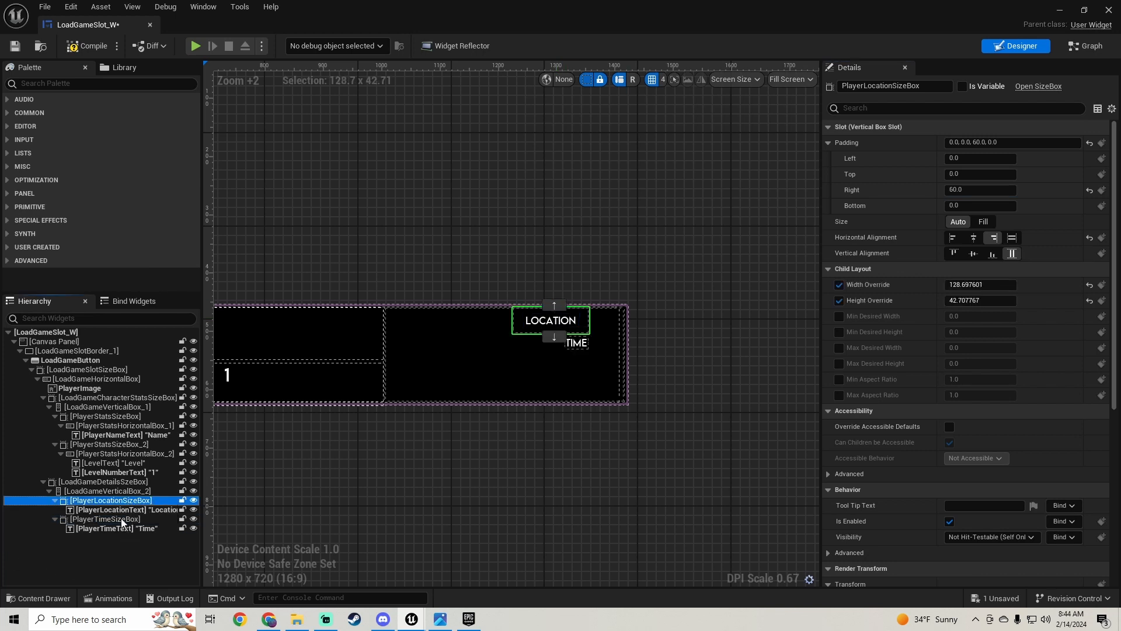
pyautogui.click(128, 519)
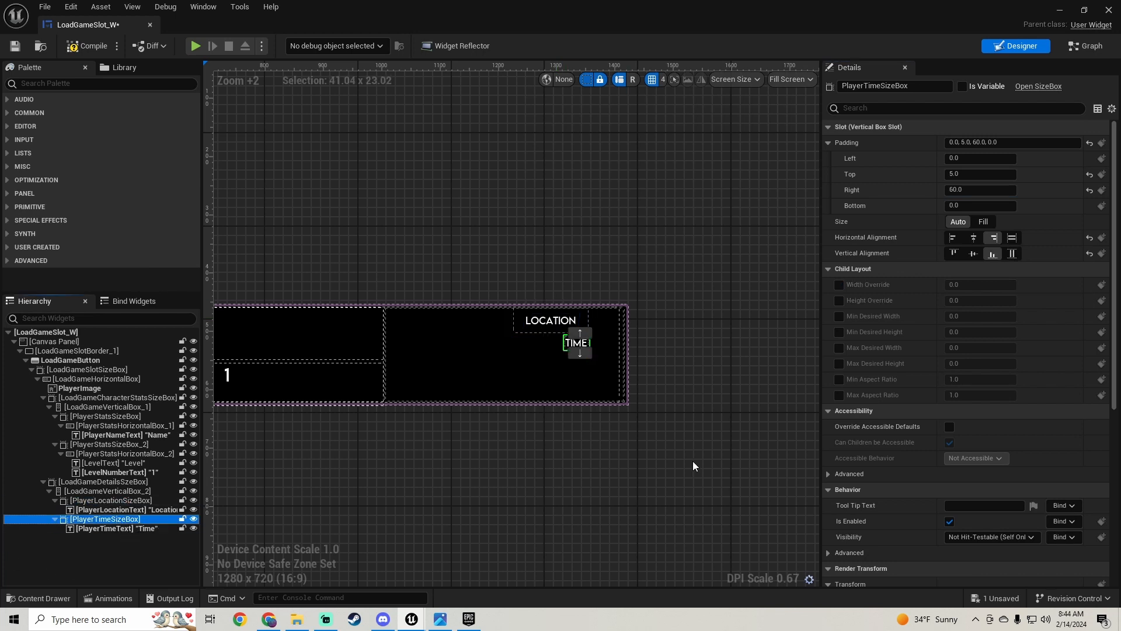
pyautogui.click(1013, 255)
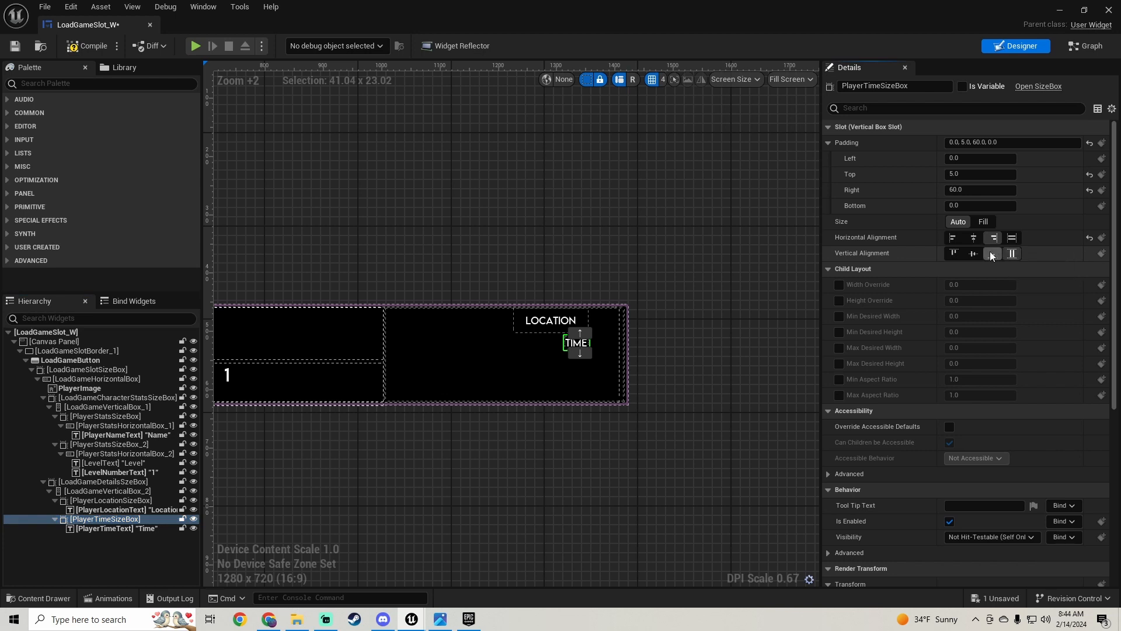
pyautogui.click(992, 254)
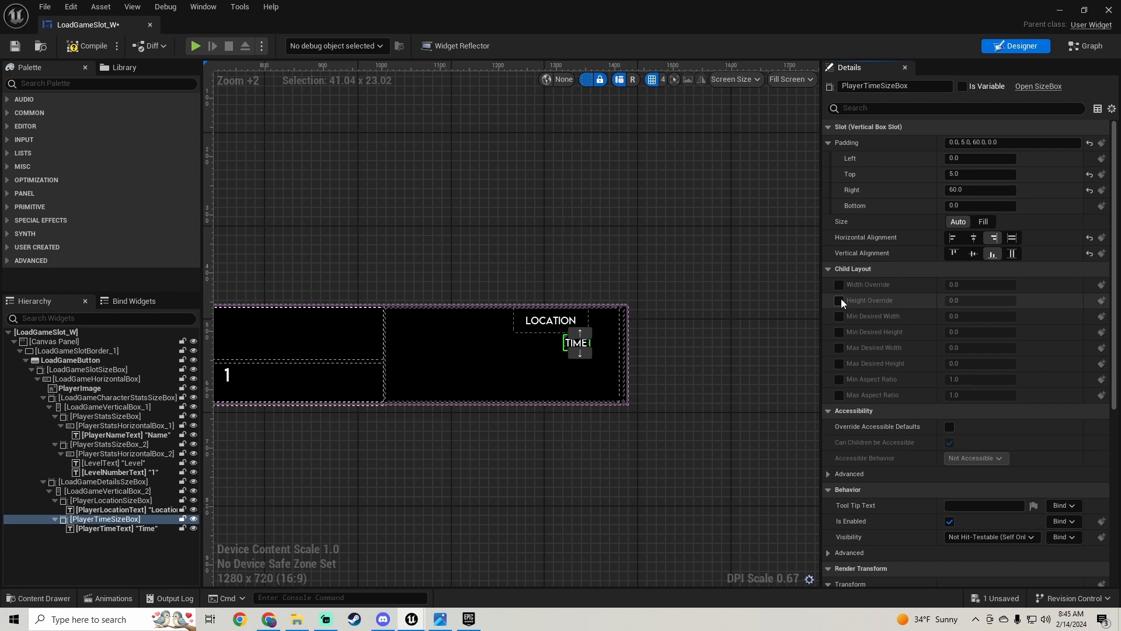
# Enable Width Override on PlayerTimeSizeBox and set it to 128.697601, copied from PlayerLocationSizeBox.
pyautogui.click(839, 285)
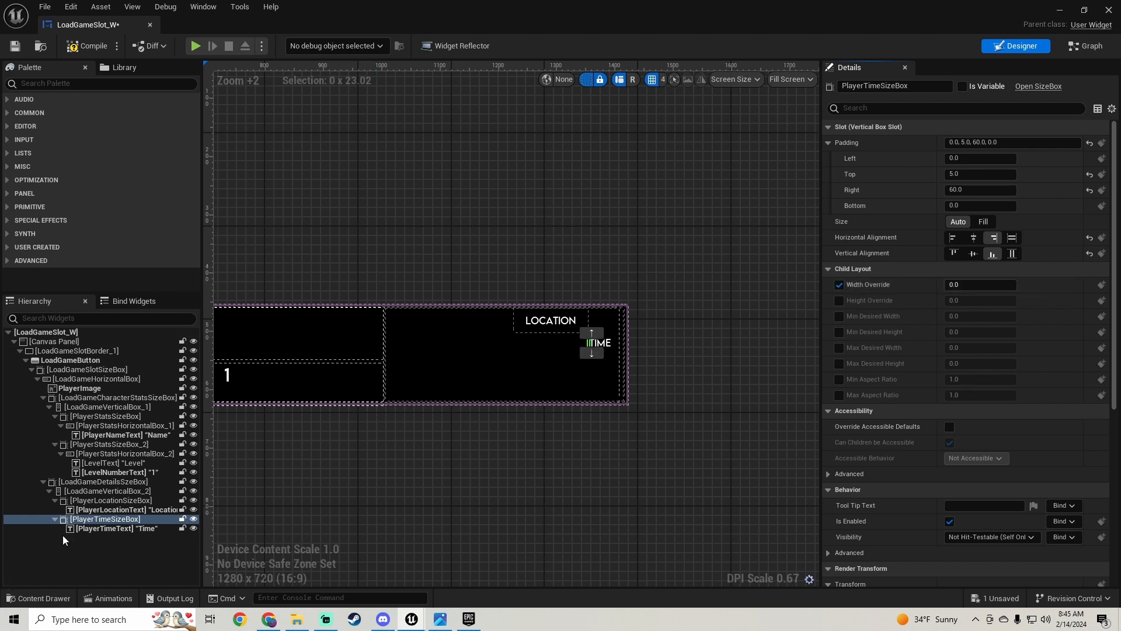
pyautogui.click(139, 501)
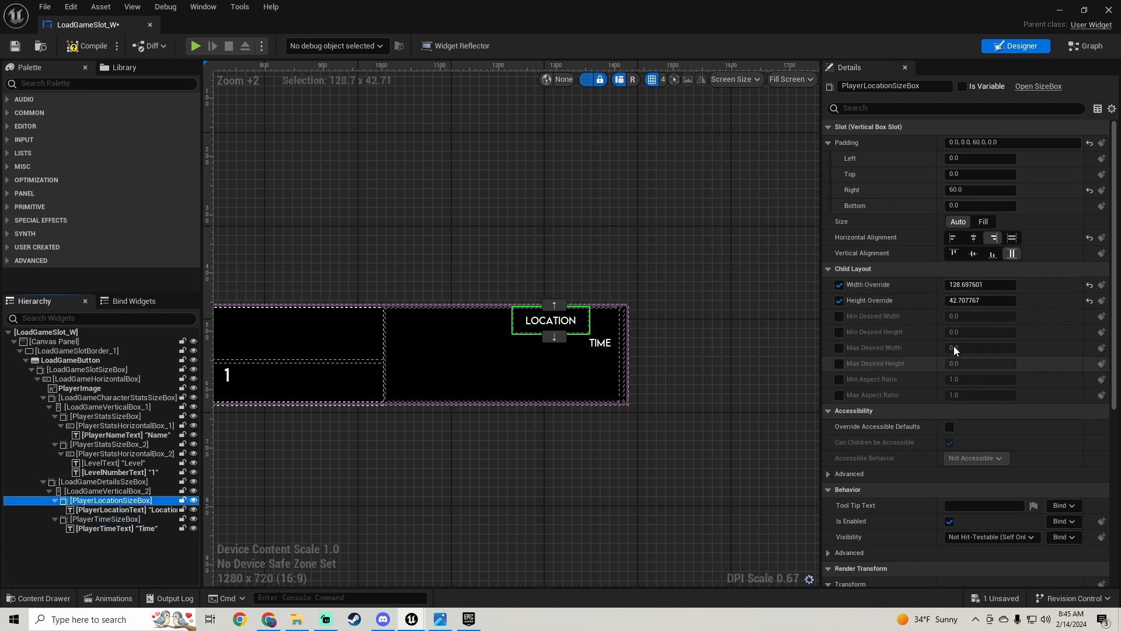
pyautogui.click(968, 285)
pyautogui.hotkey('ctrl', 'c')
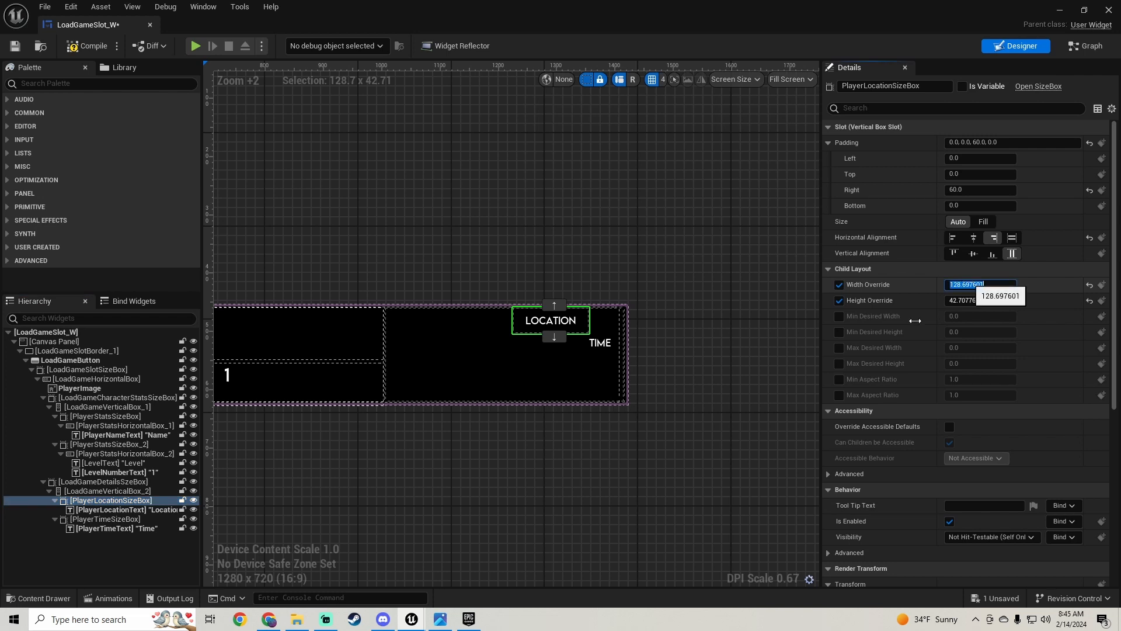
pyautogui.click(126, 519)
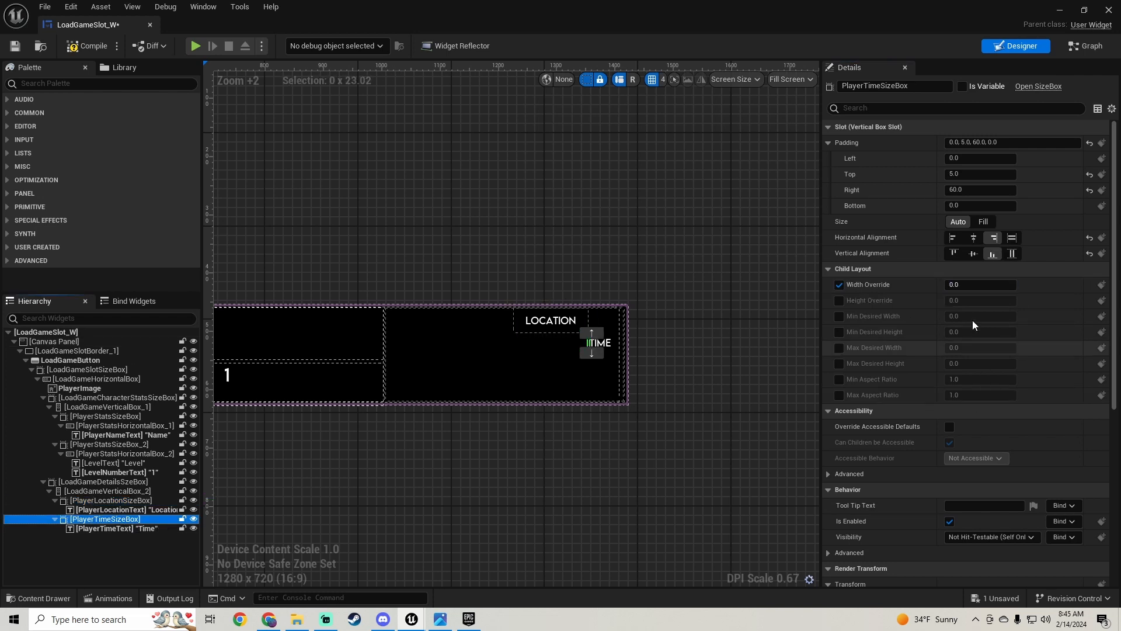
pyautogui.click(970, 285)
pyautogui.hotkey('ctrl', 'v')
pyautogui.press('Return')
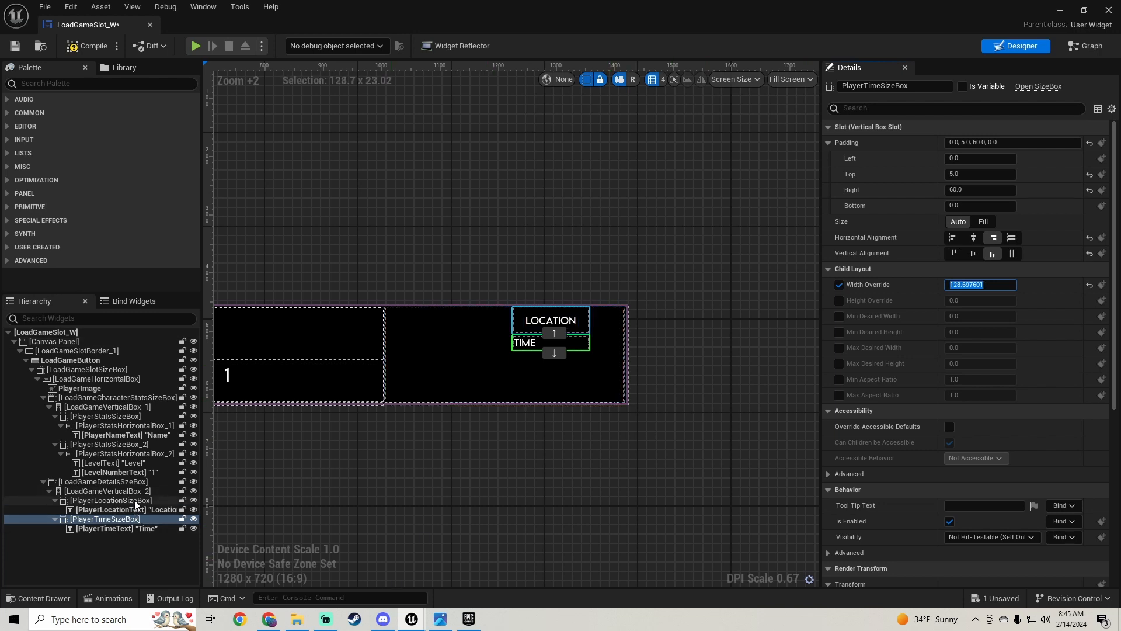
# Enable Height Override on PlayerTimeSizeBox and set it to 42.707767, copied from PlayerLocationSizeBox.
pyautogui.click(117, 500)
pyautogui.click(961, 300)
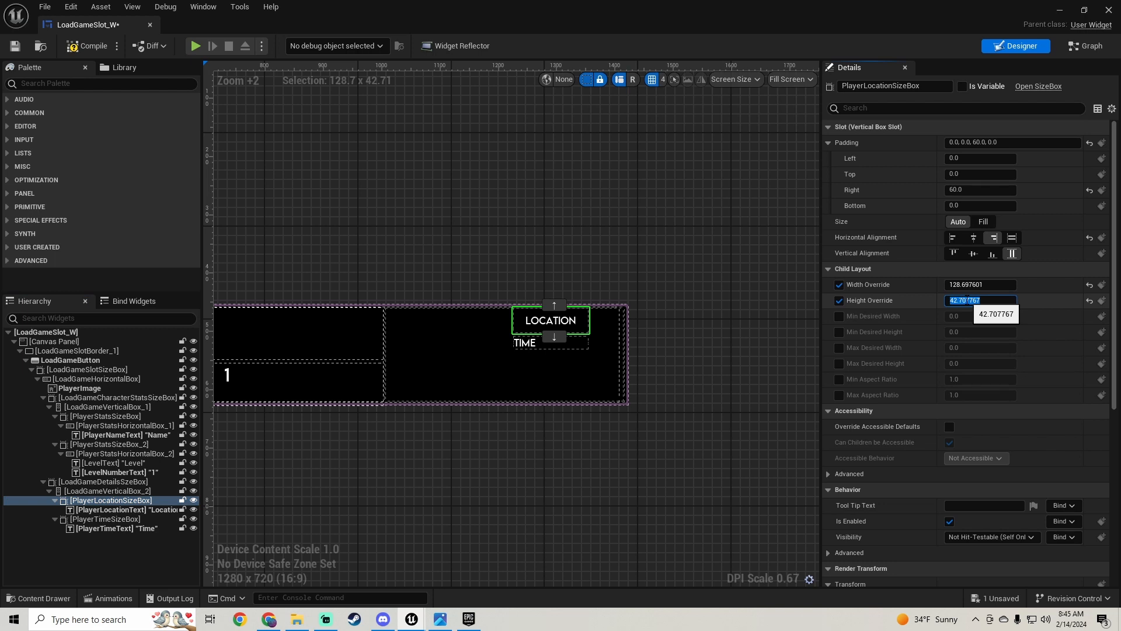
pyautogui.click(104, 520)
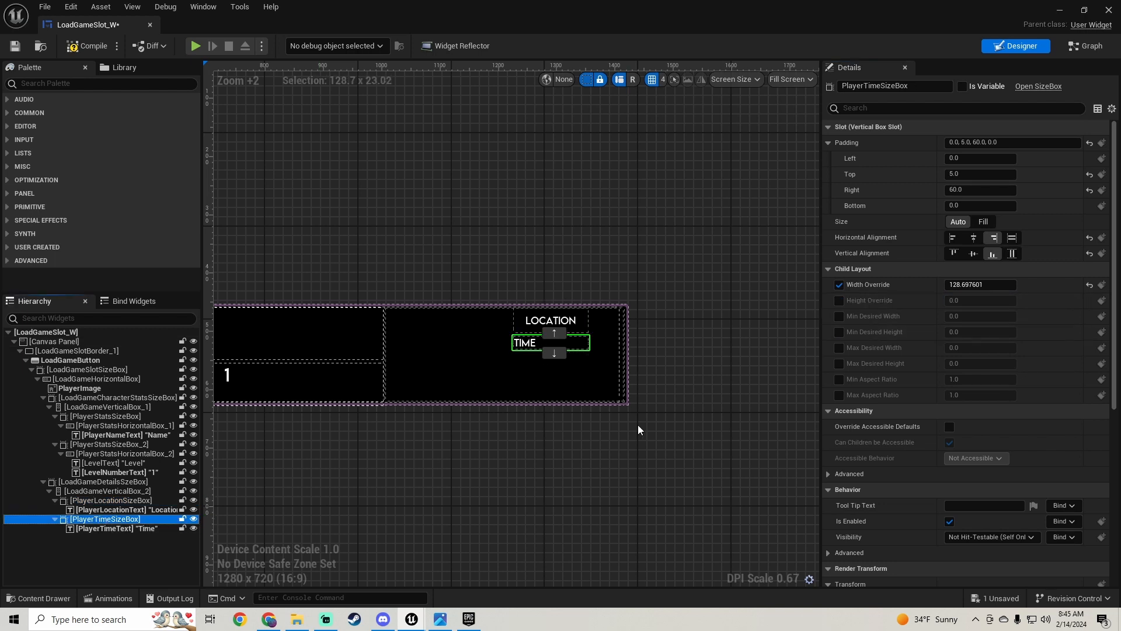
pyautogui.click(838, 301)
pyautogui.press('Return')
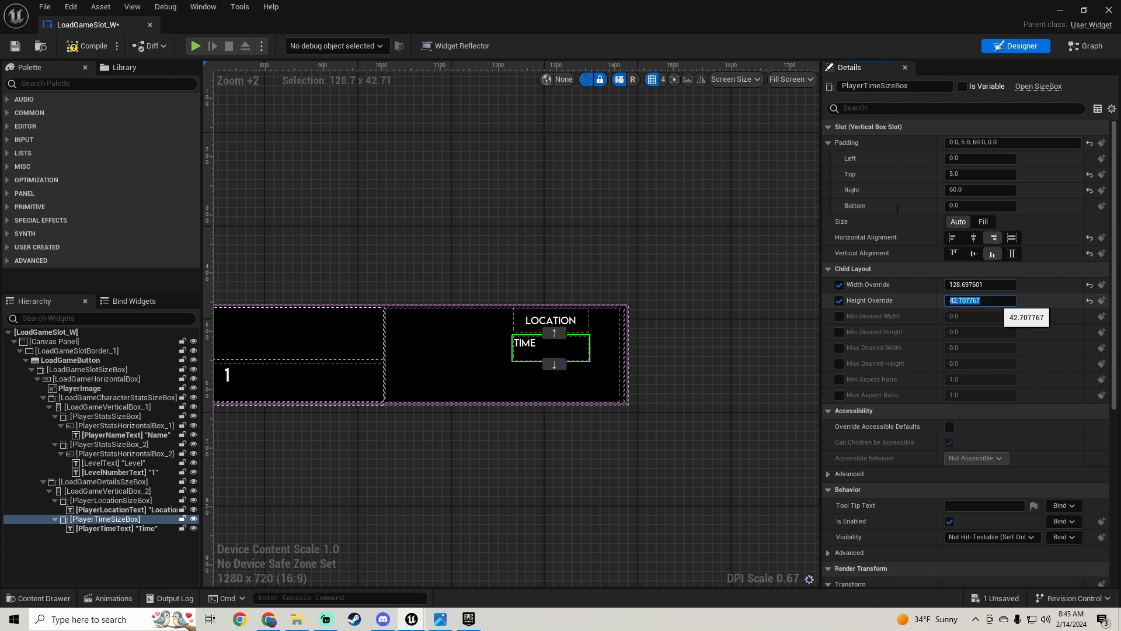
# Review the whole load game slot layout and save the LoadGameSlot_W widget.
pyautogui.scroll(-3, 558, 277)
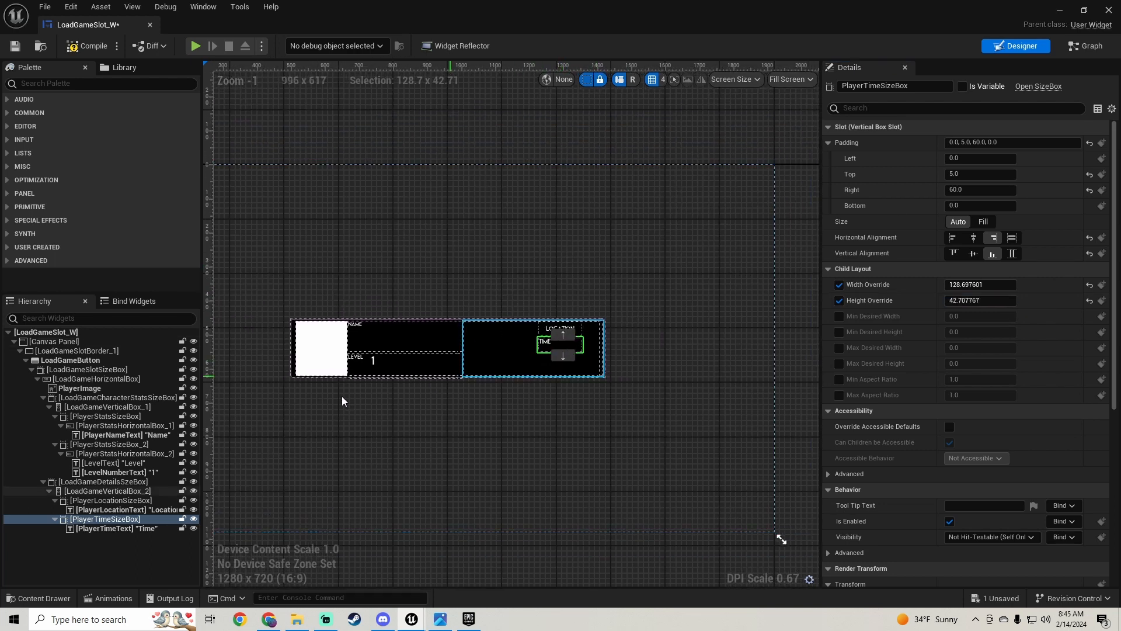
pyautogui.click(486, 262)
pyautogui.scroll(1, 511, 356)
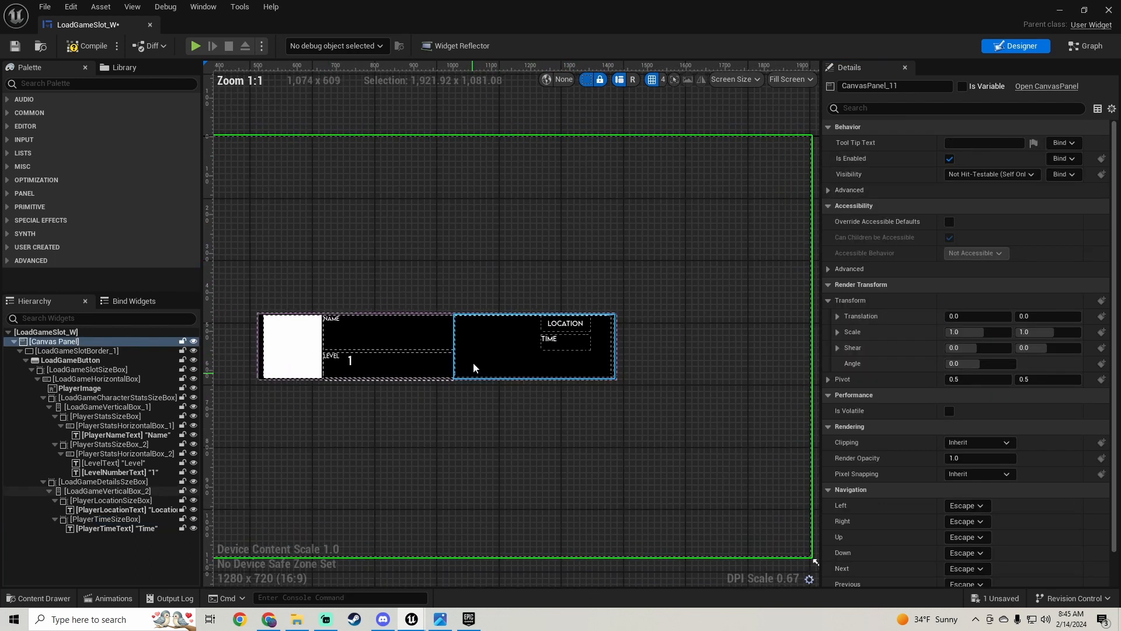
pyautogui.click(15, 46)
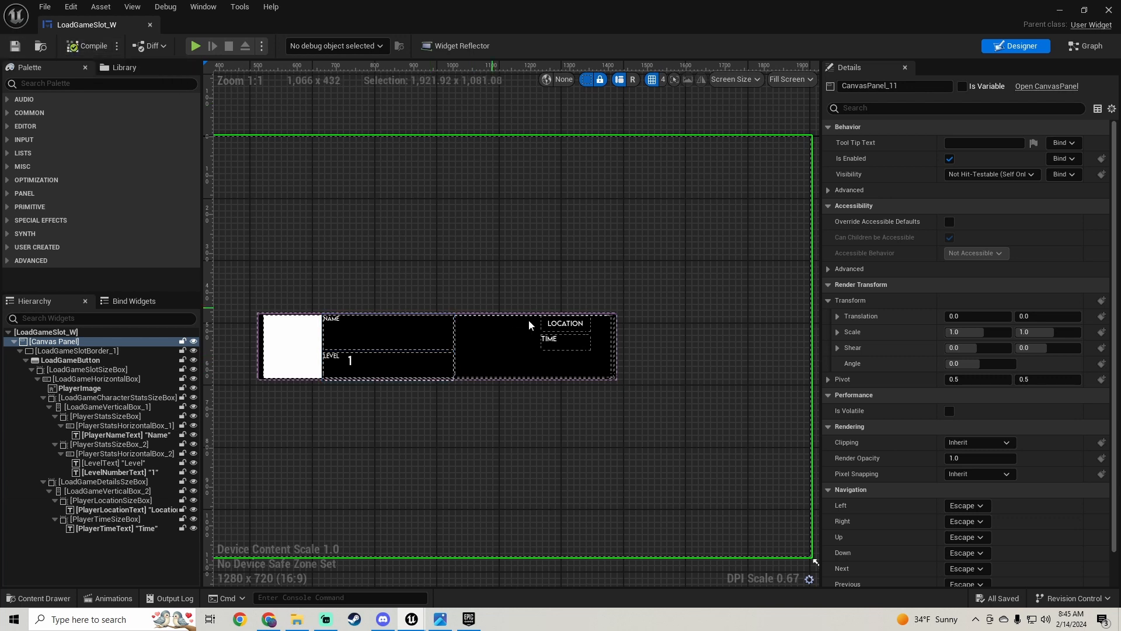
# Align PlayerTimeText horizontally to the right and replace its text with the long test string "skjngfjjksfg jsfjgsjfg".
pyautogui.click(576, 347)
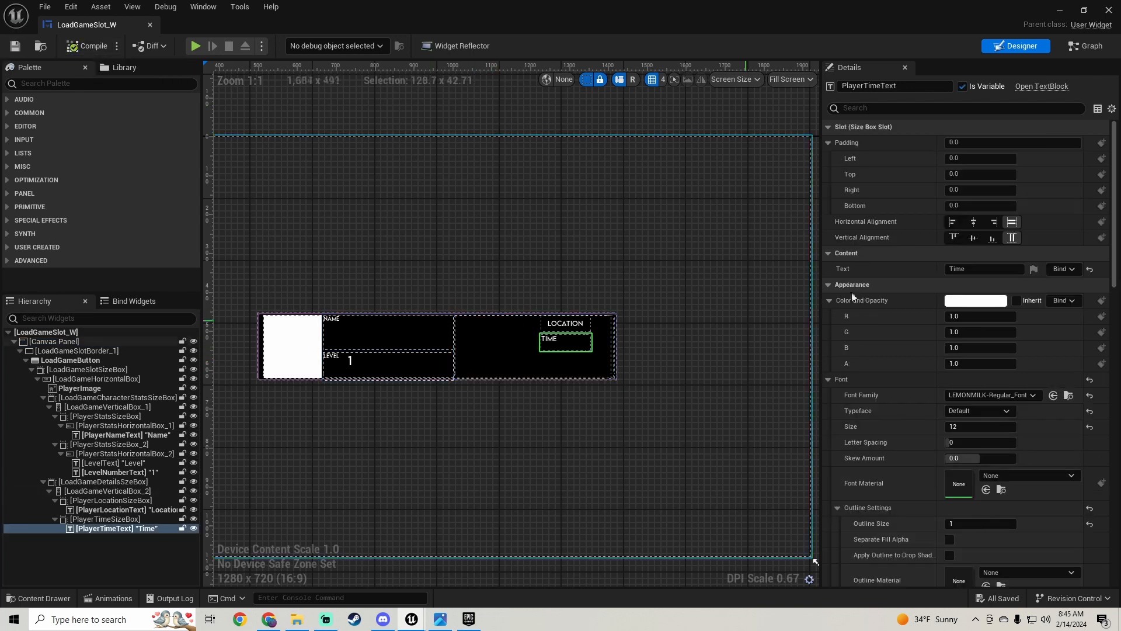
pyautogui.click(994, 222)
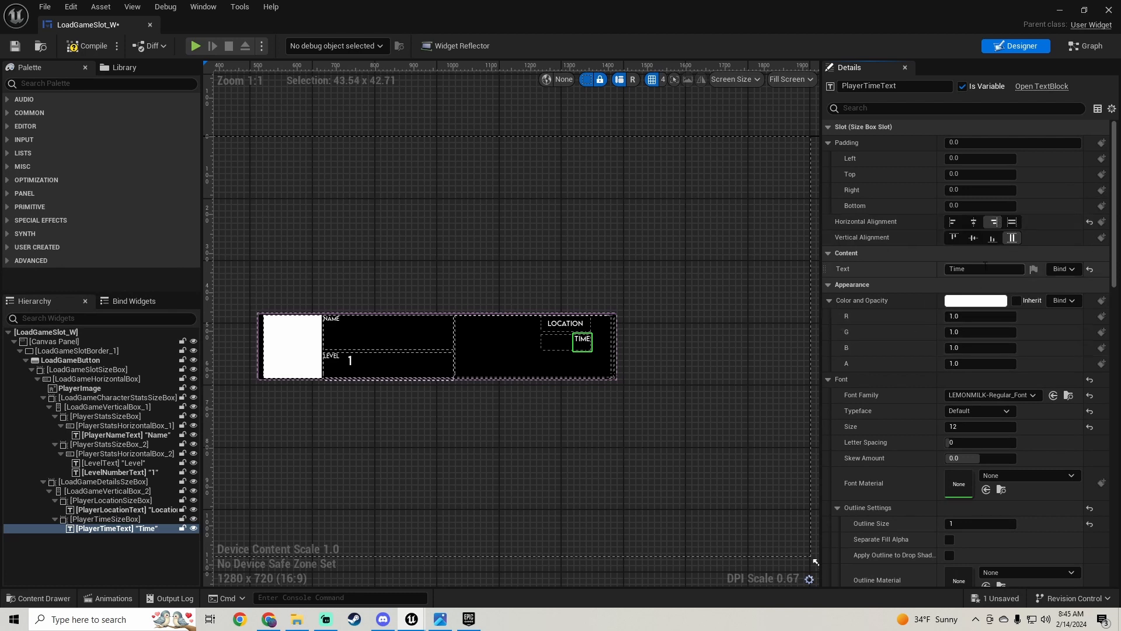
pyautogui.click(964, 268)
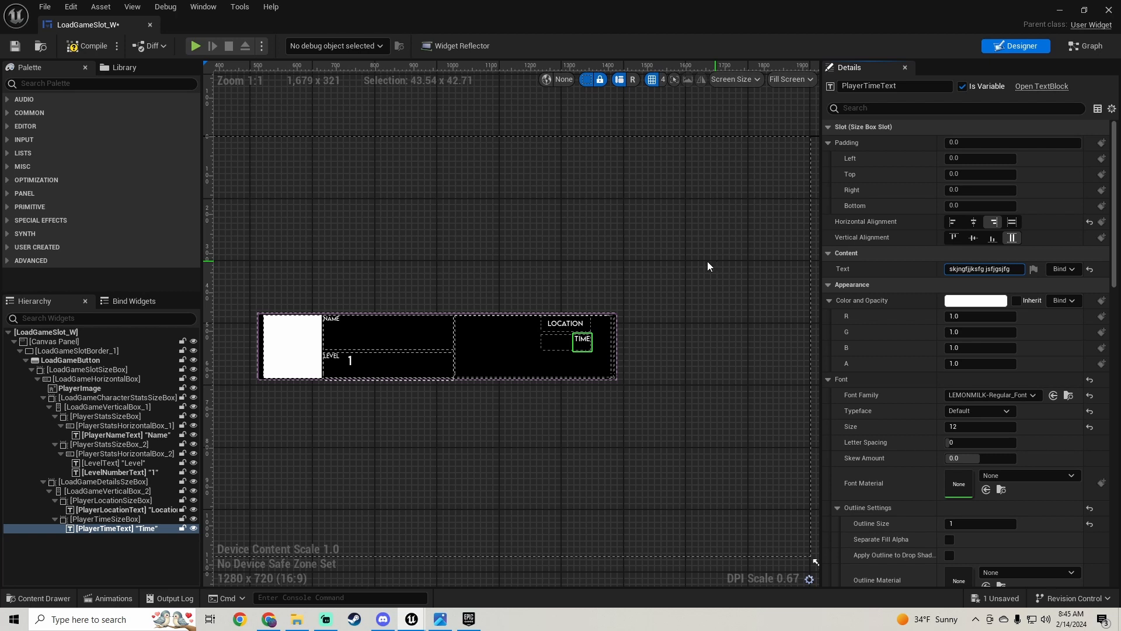
pyautogui.press('Return')
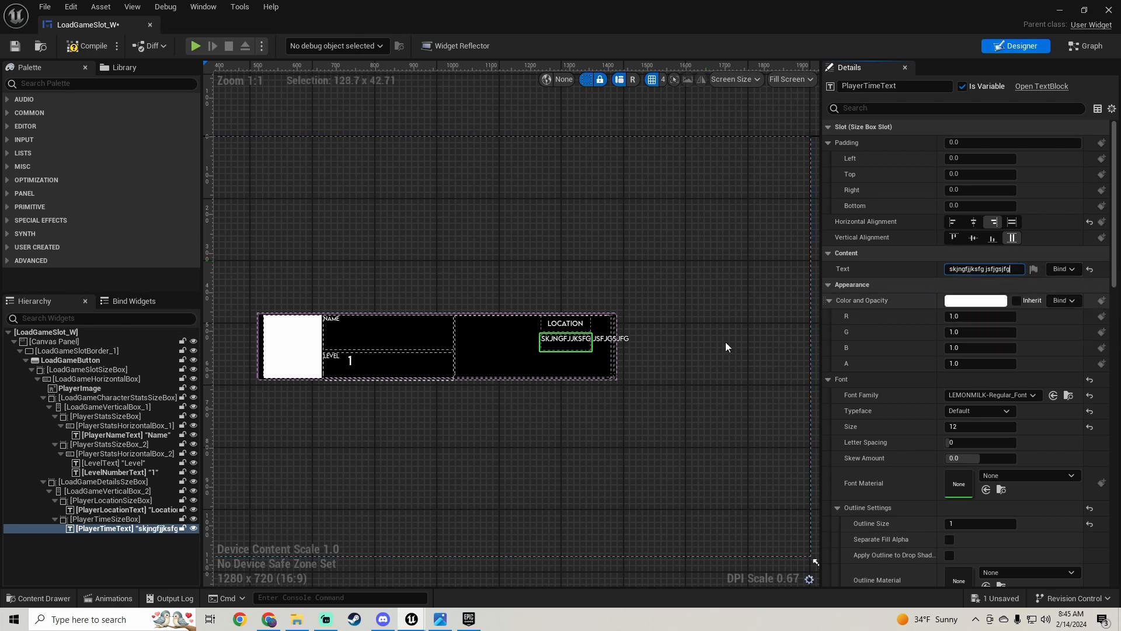
# Enable Auto Wrap Text for PlayerTimeText.
pyautogui.scroll(-5, 919, 422)
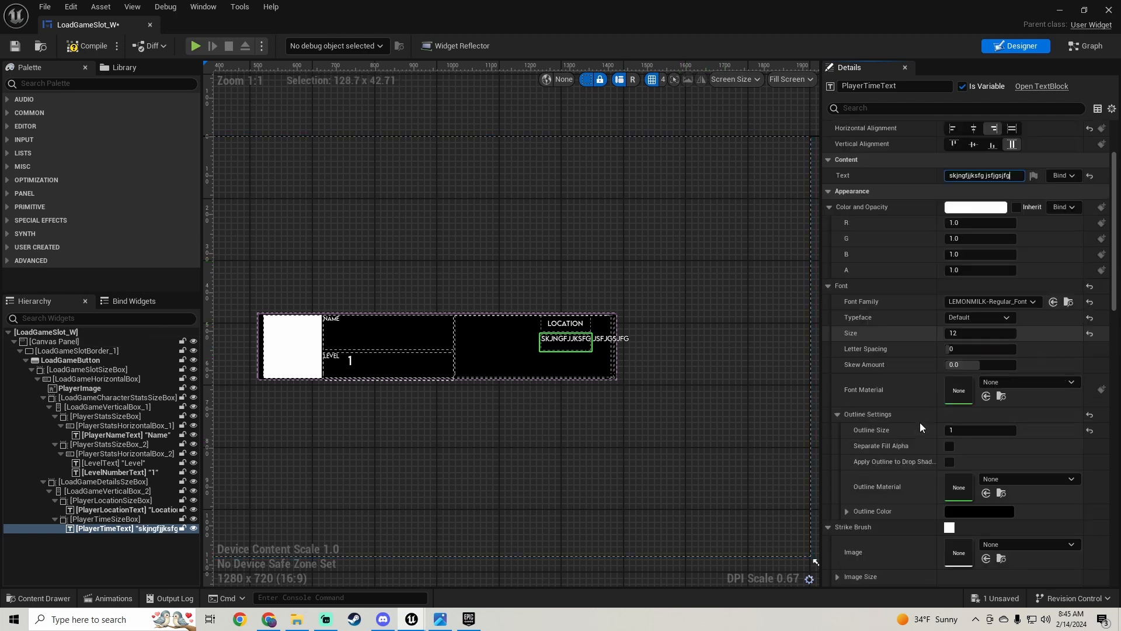
pyautogui.scroll(-2, 898, 405)
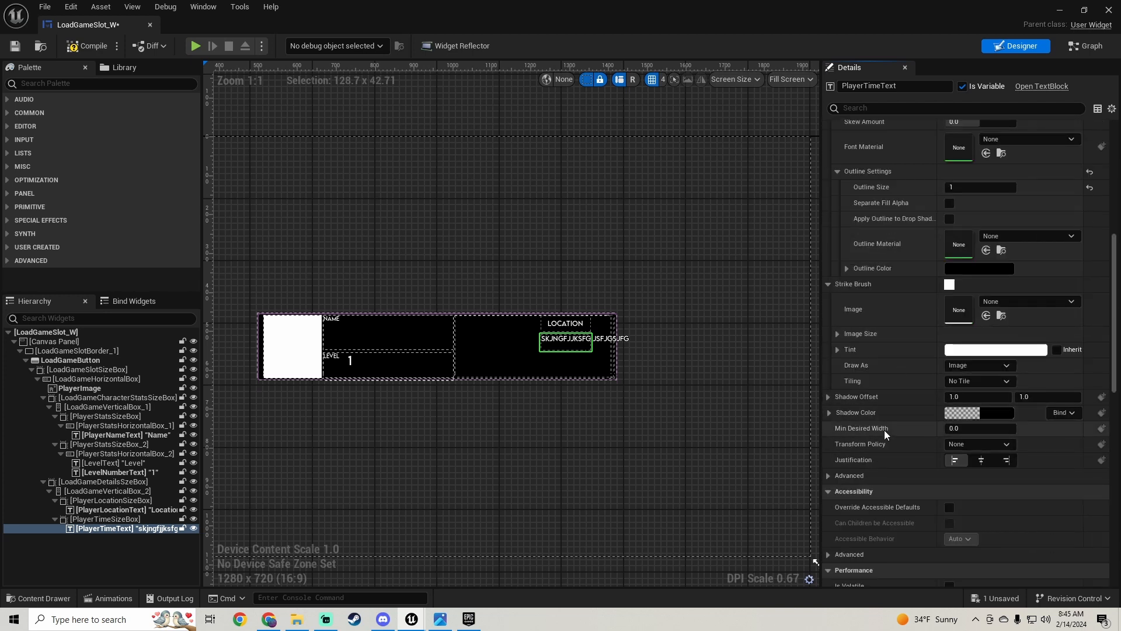
pyautogui.scroll(-1, 884, 430)
pyautogui.scroll(-6, 885, 426)
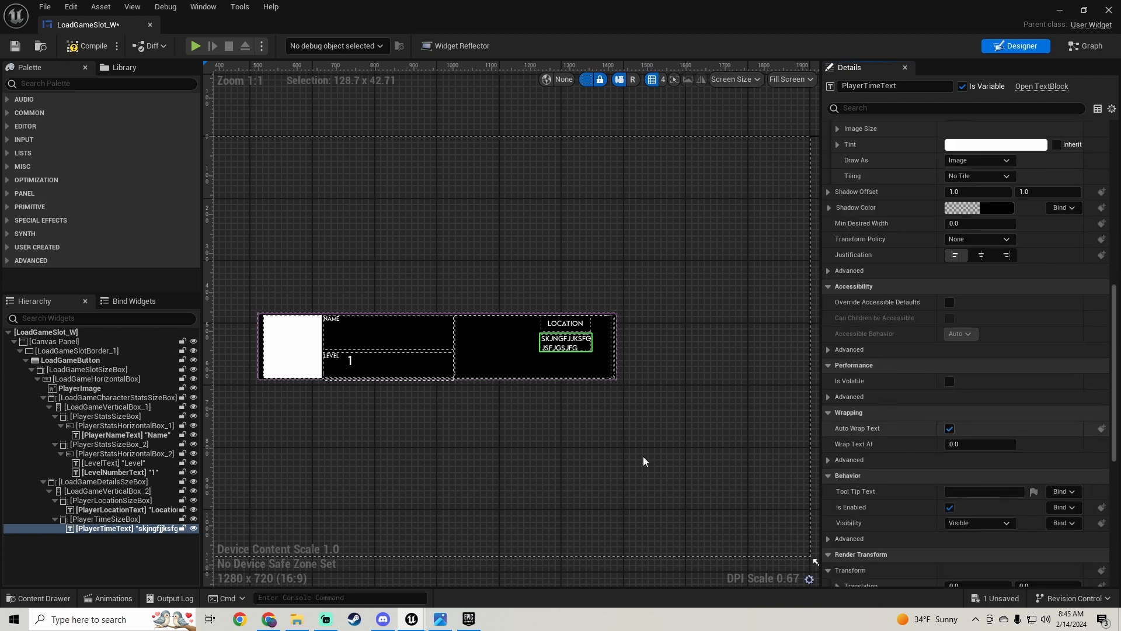
# Replace PlayerTimeText's test string with "Time", and compile and save the LoadGameSlot_W widget.
pyautogui.scroll(4, 350, 358)
pyautogui.scroll(6, 890, 320)
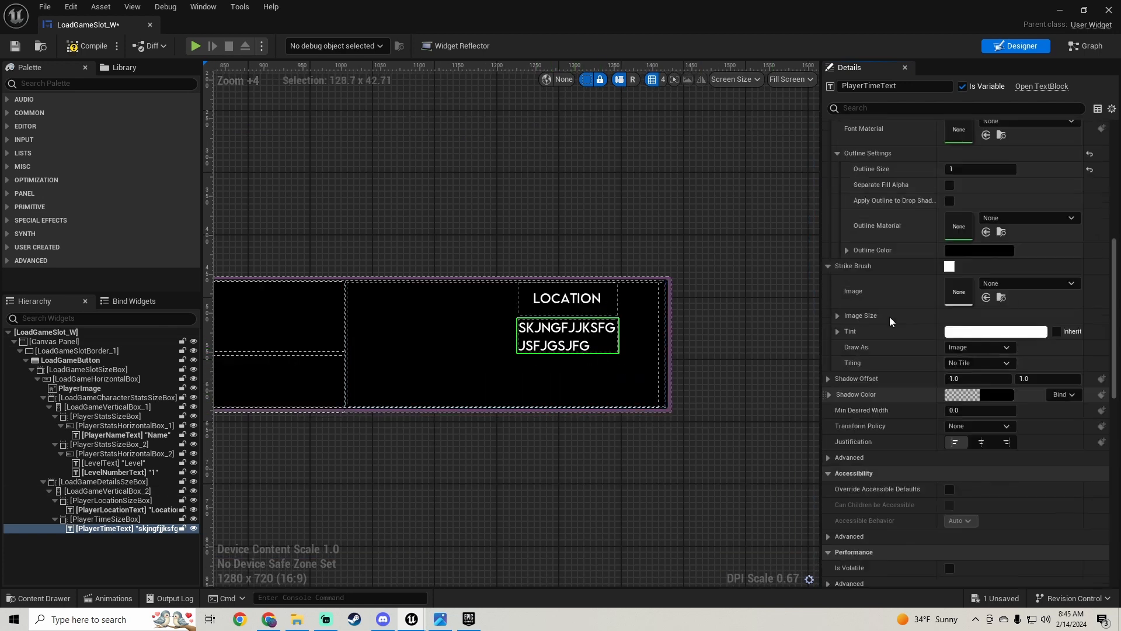
pyautogui.scroll(11, 888, 316)
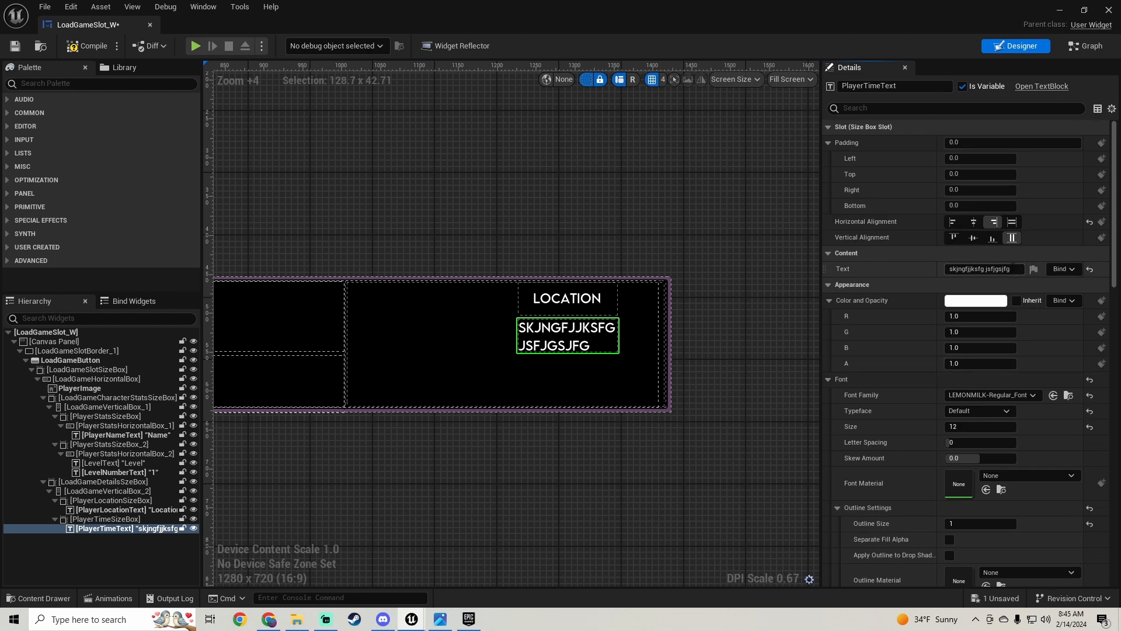
pyautogui.click(965, 273)
pyautogui.write('Time')
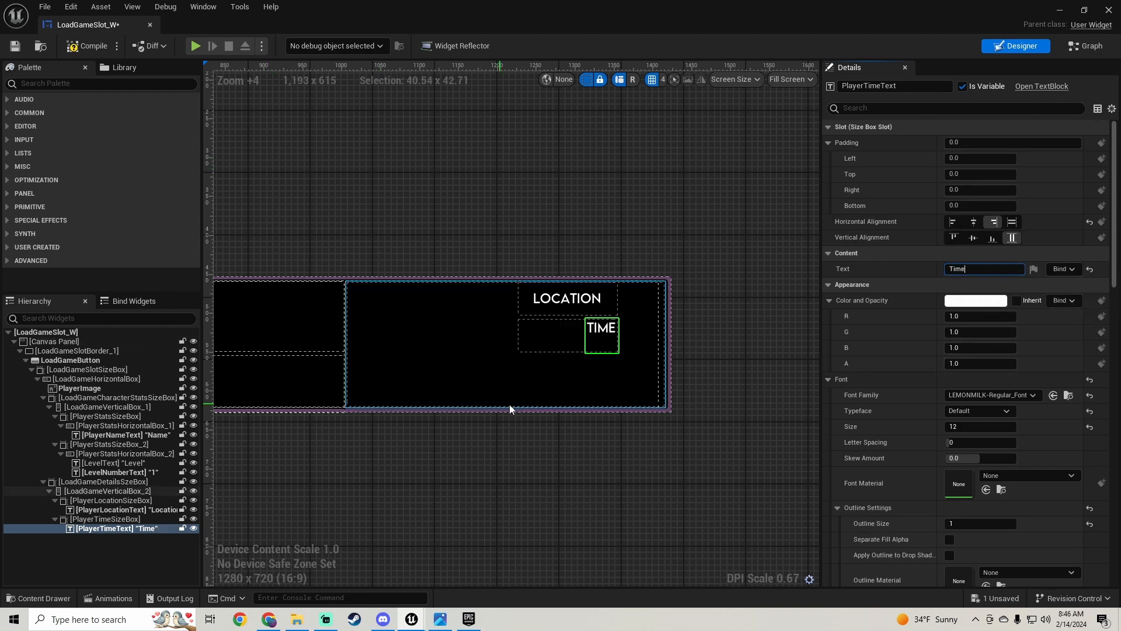
pyautogui.scroll(-2, 543, 390)
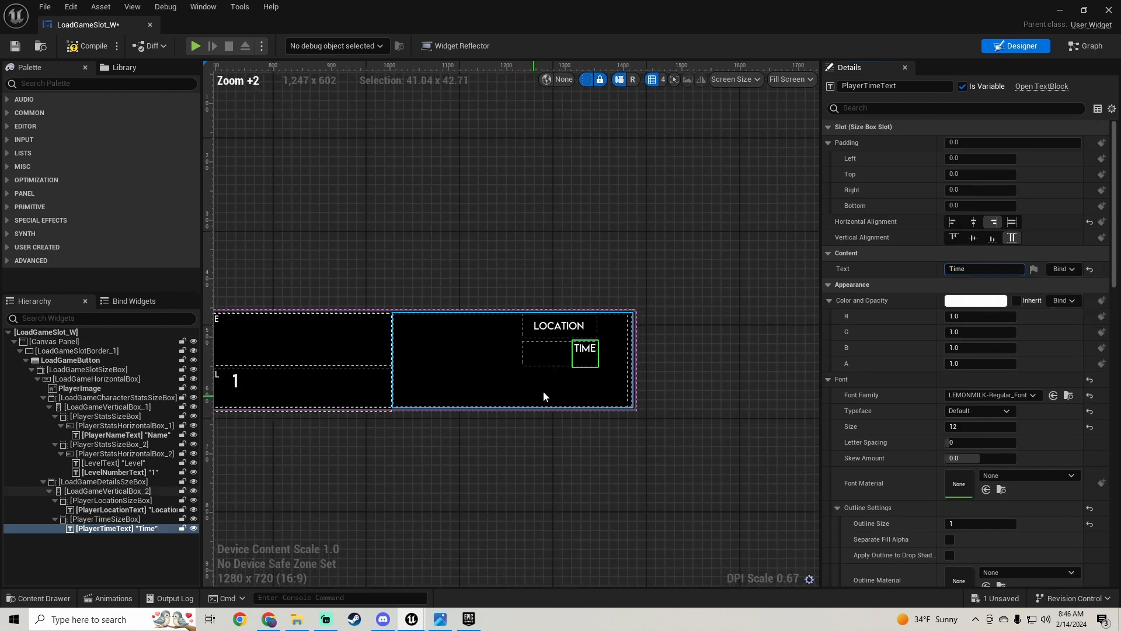
pyautogui.click(86, 46)
pyautogui.click(16, 44)
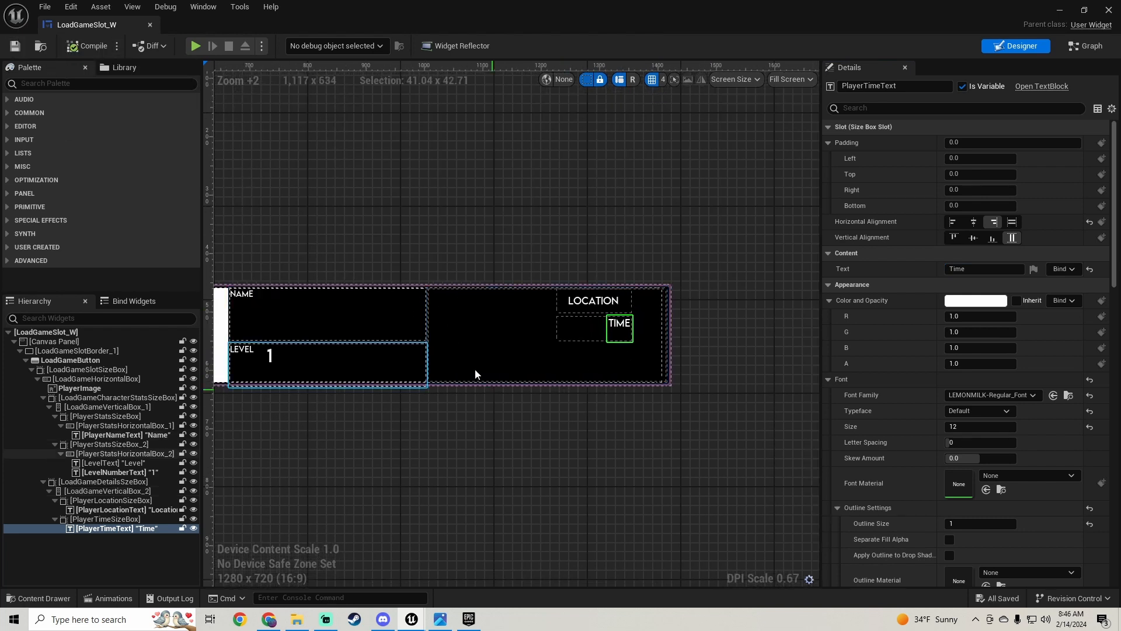
# Review the finished load game slot layout on its canvas and return to the level editor.
pyautogui.scroll(-2, 458, 339)
pyautogui.moveTo(463, 270); pyautogui.dragTo(493, 287, button='right')
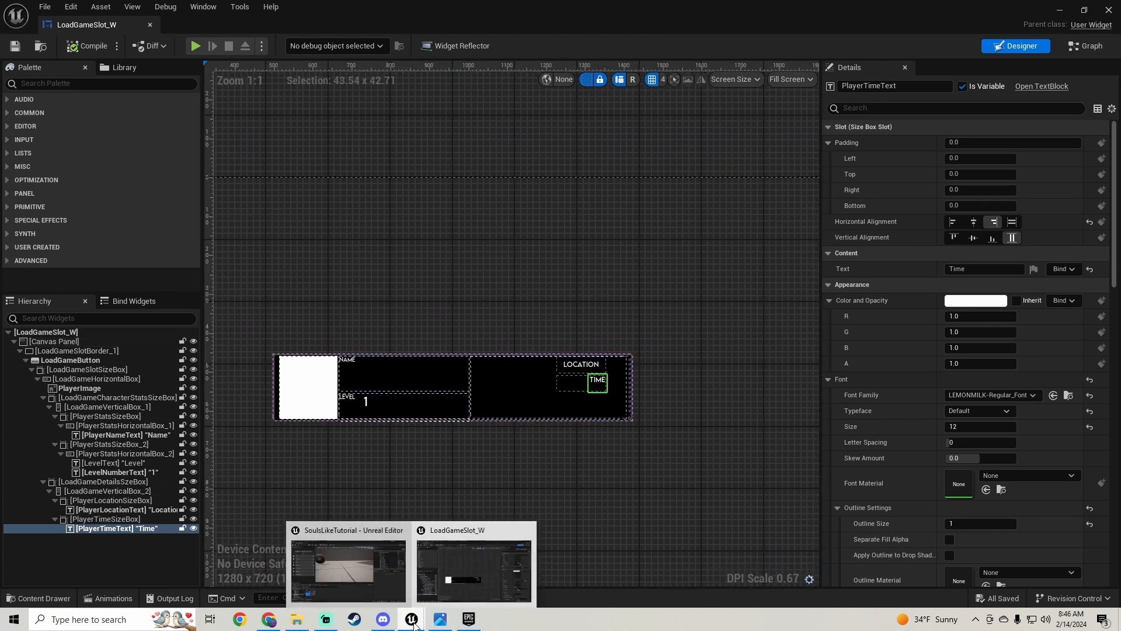
pyautogui.click(617, 236)
pyautogui.scroll(-5, 617, 236)
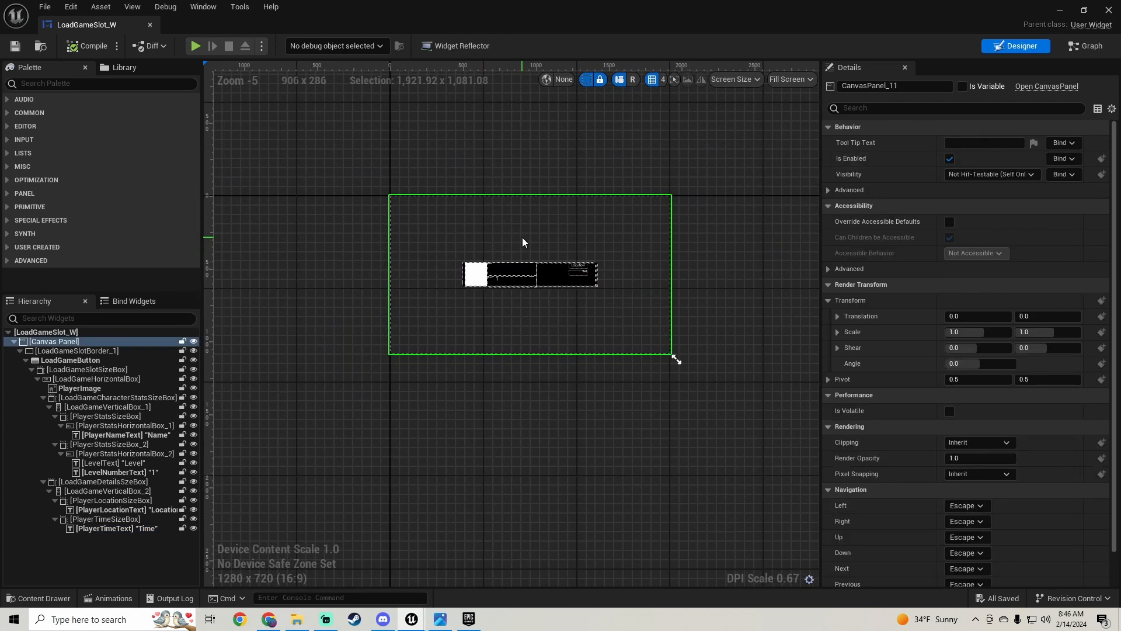
pyautogui.scroll(3, 521, 251)
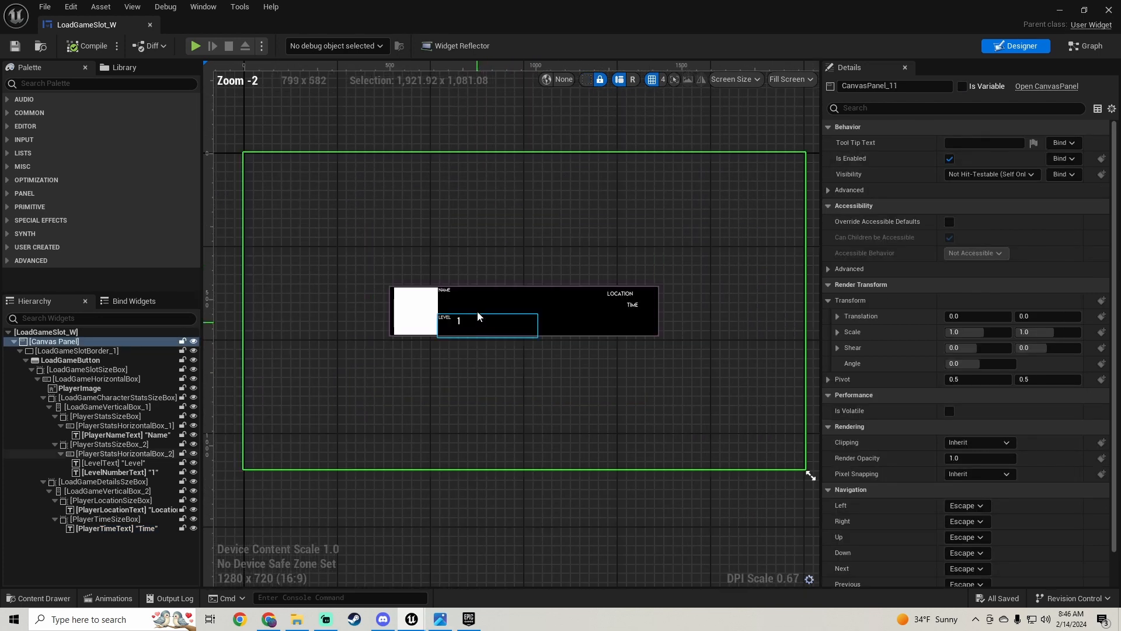
pyautogui.scroll(3, 478, 316)
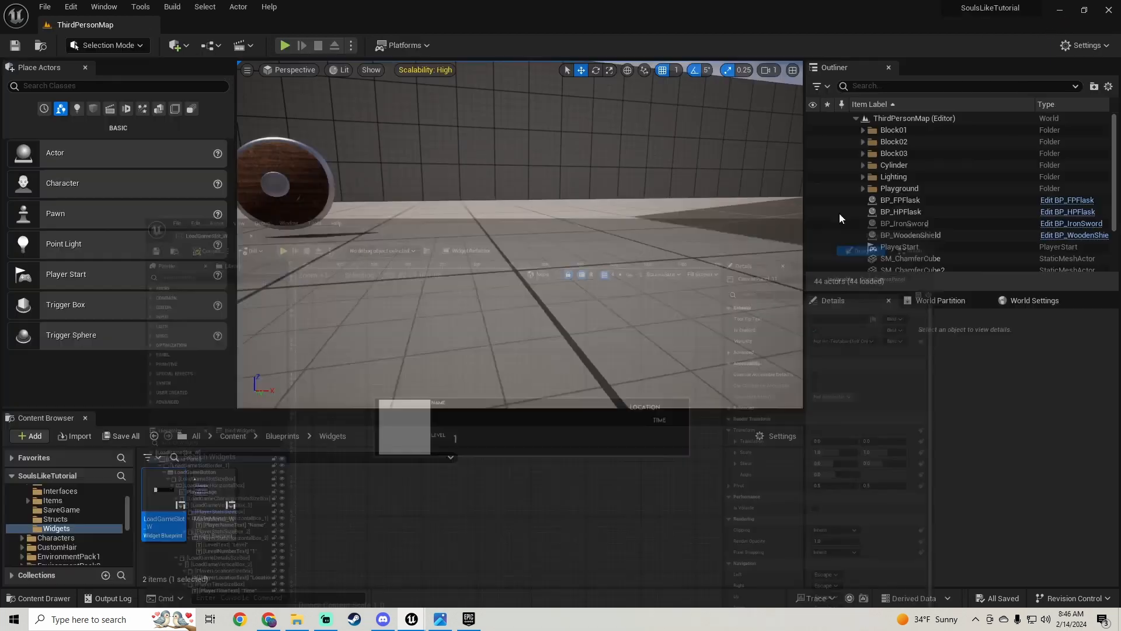
pyautogui.moveTo(520, 233); pyautogui.dragTo(596, 233, button='right')
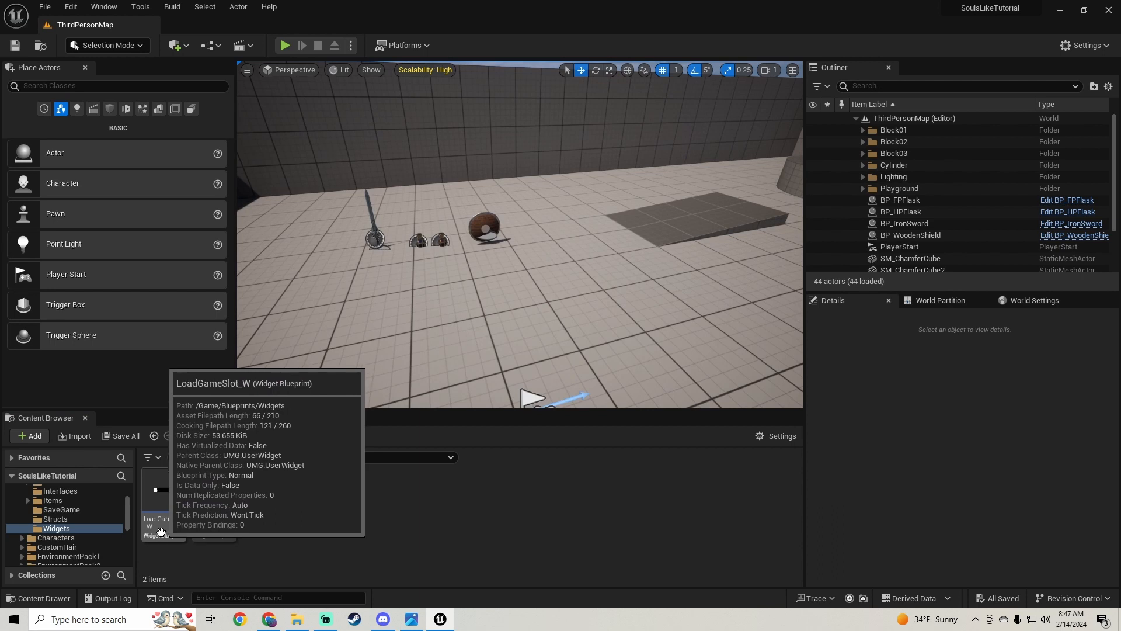
# Duplicate the LoadGameSlot_W widget blueprint in the Widgets folder and name the copy SaveGameSlot_W.
pyautogui.rightClick(161, 531)
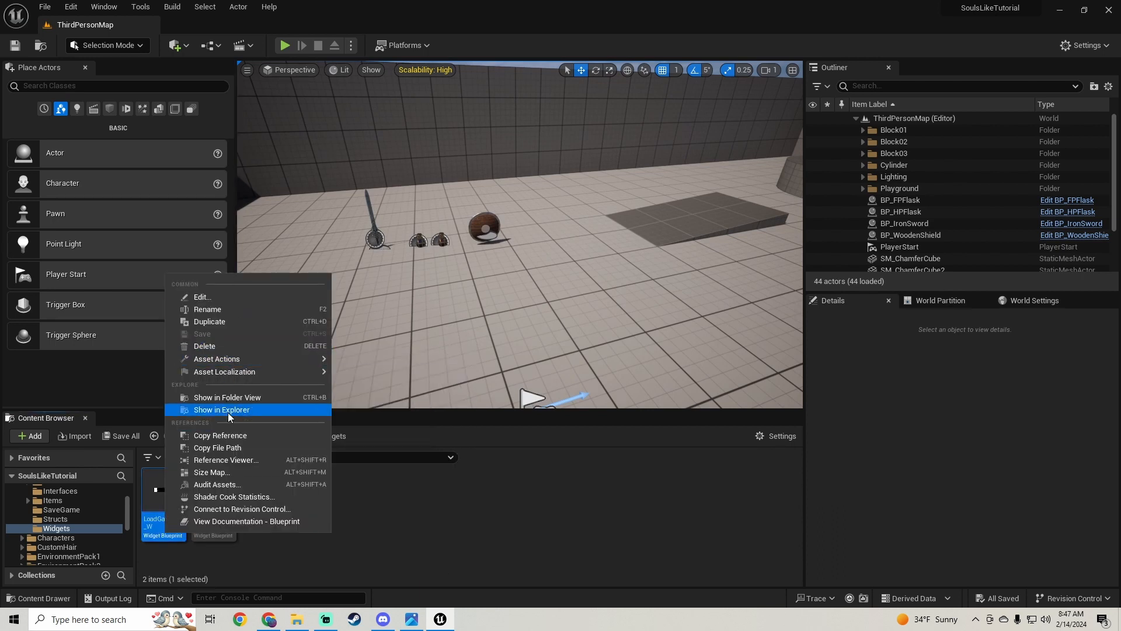
pyautogui.click(223, 321)
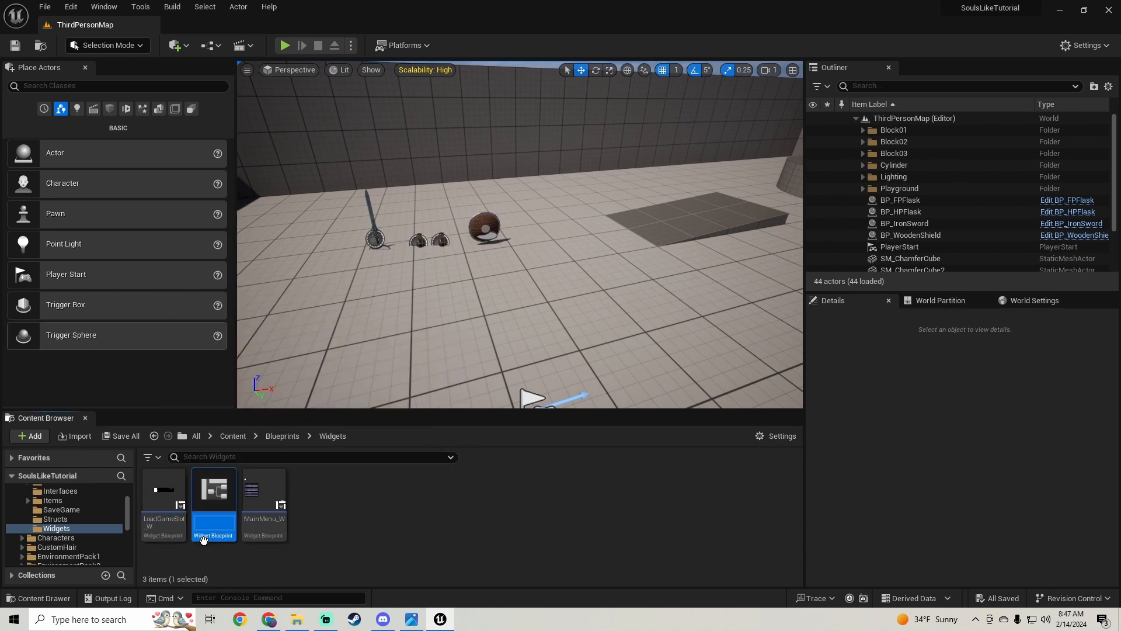
pyautogui.press('End')
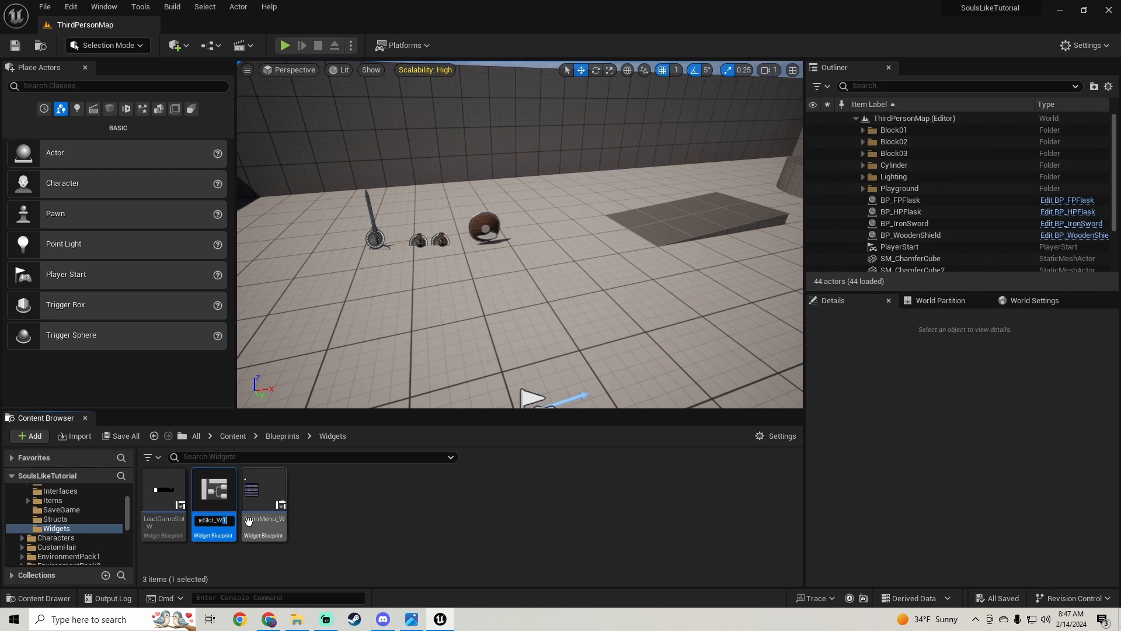
pyautogui.press('BackSpace')
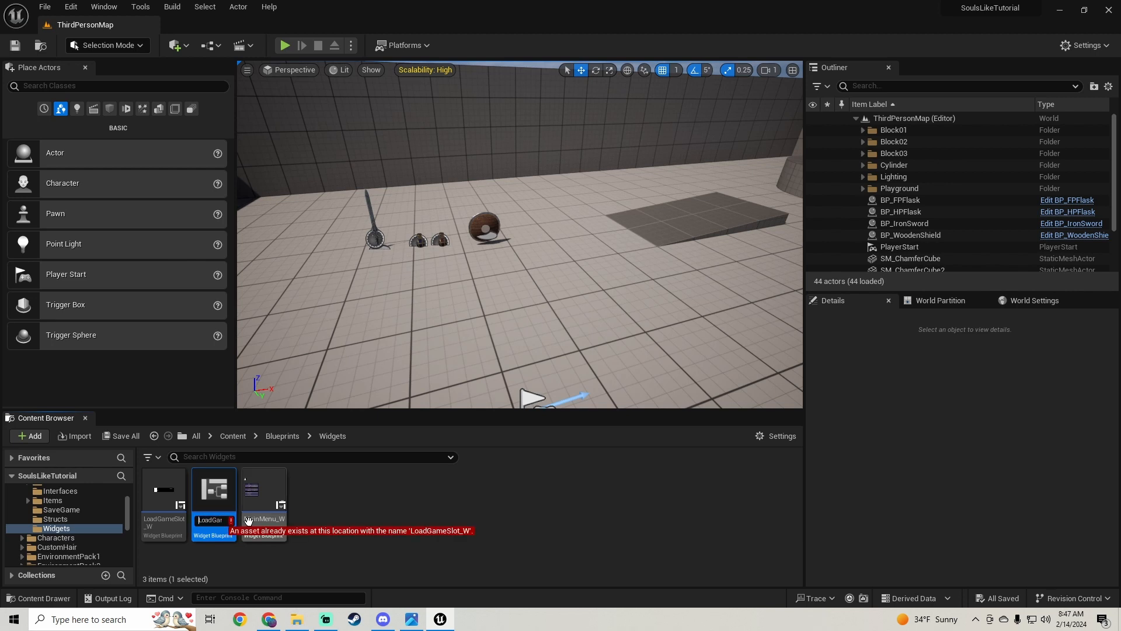
pyautogui.press('BackSpace')
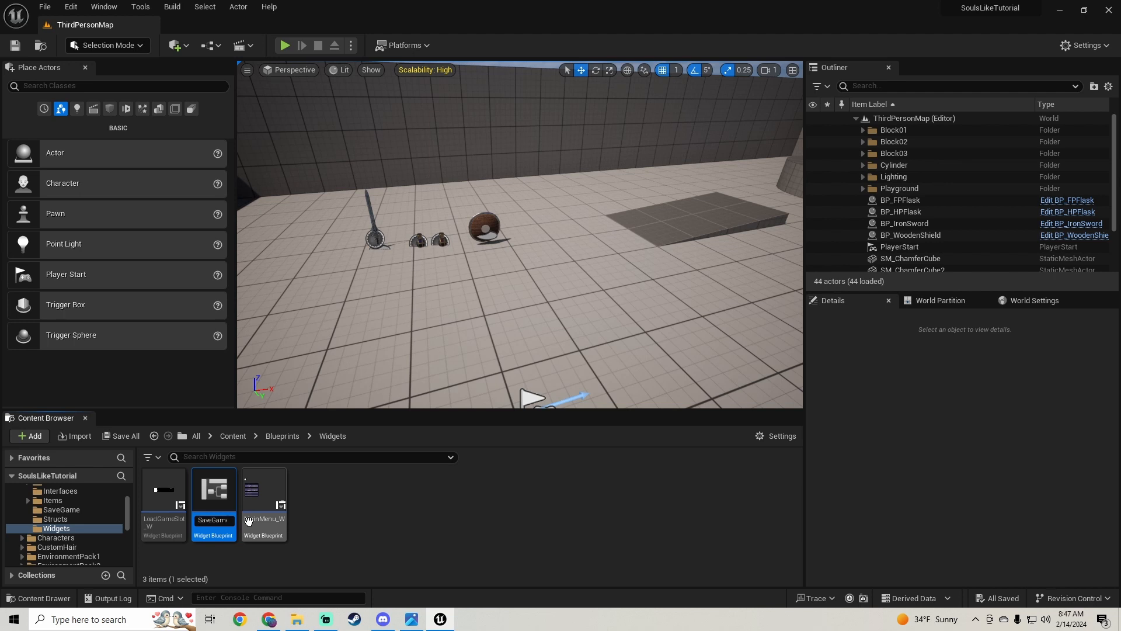
pyautogui.press('Return')
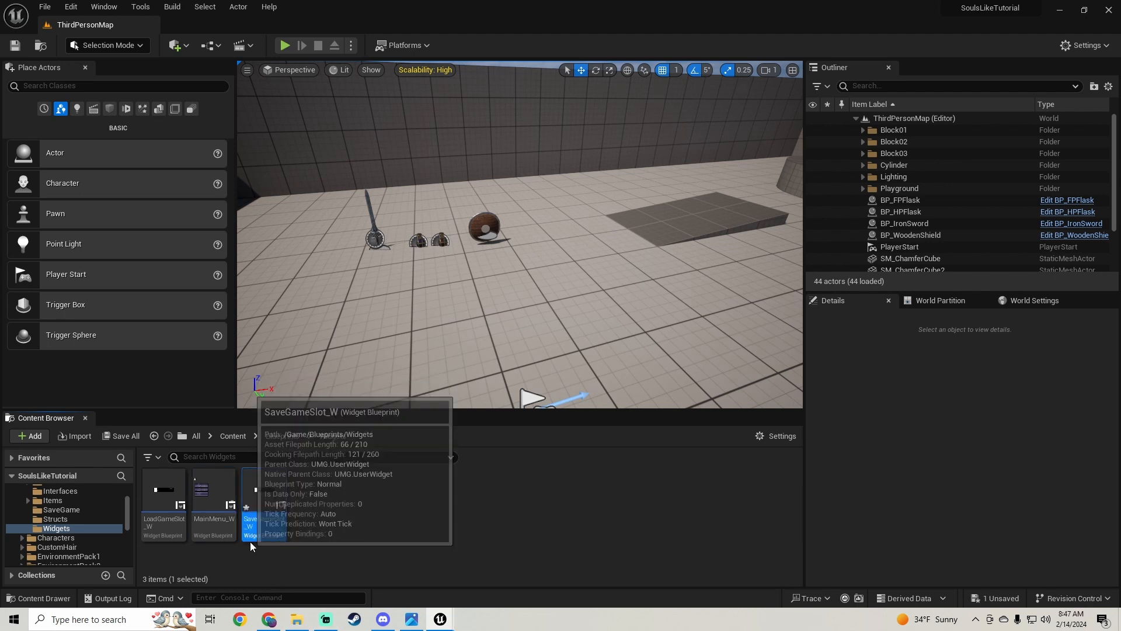
# Open the SaveGameSlot_W widget for editing in a maximized window.
pyautogui.doubleClick(263, 552)
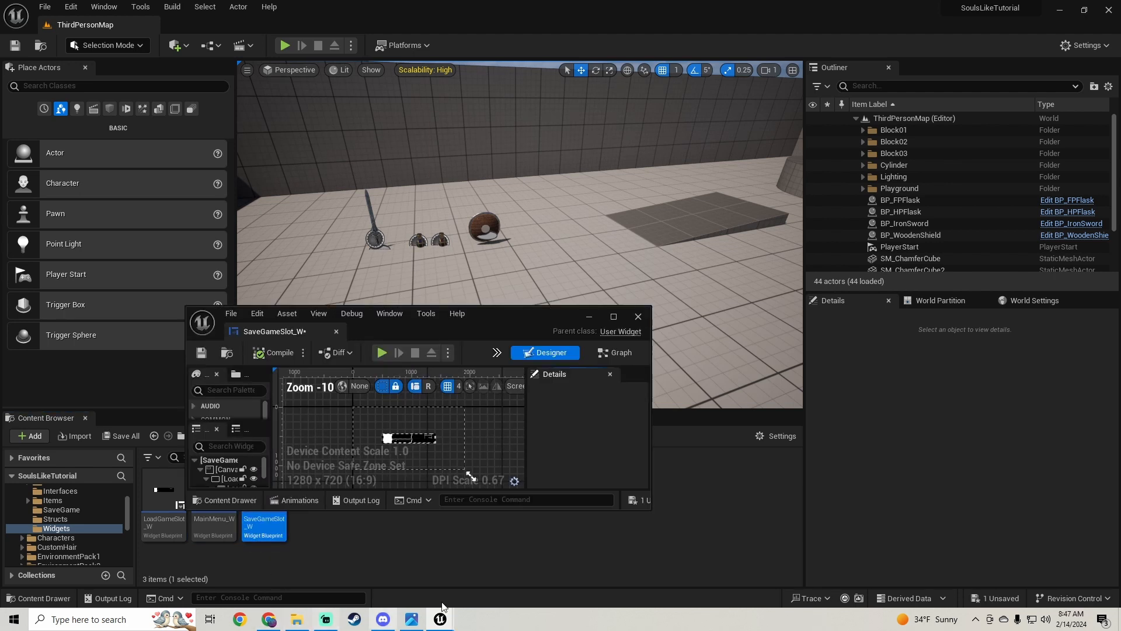
pyautogui.click(614, 317)
pyautogui.scroll(5, 430, 397)
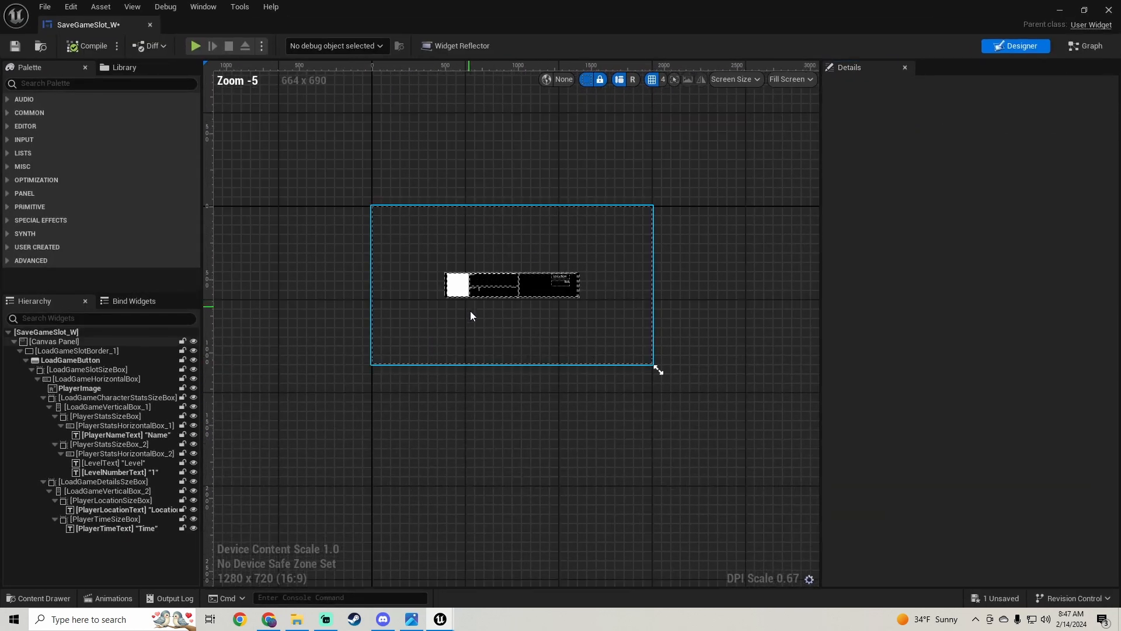
pyautogui.scroll(3, 470, 316)
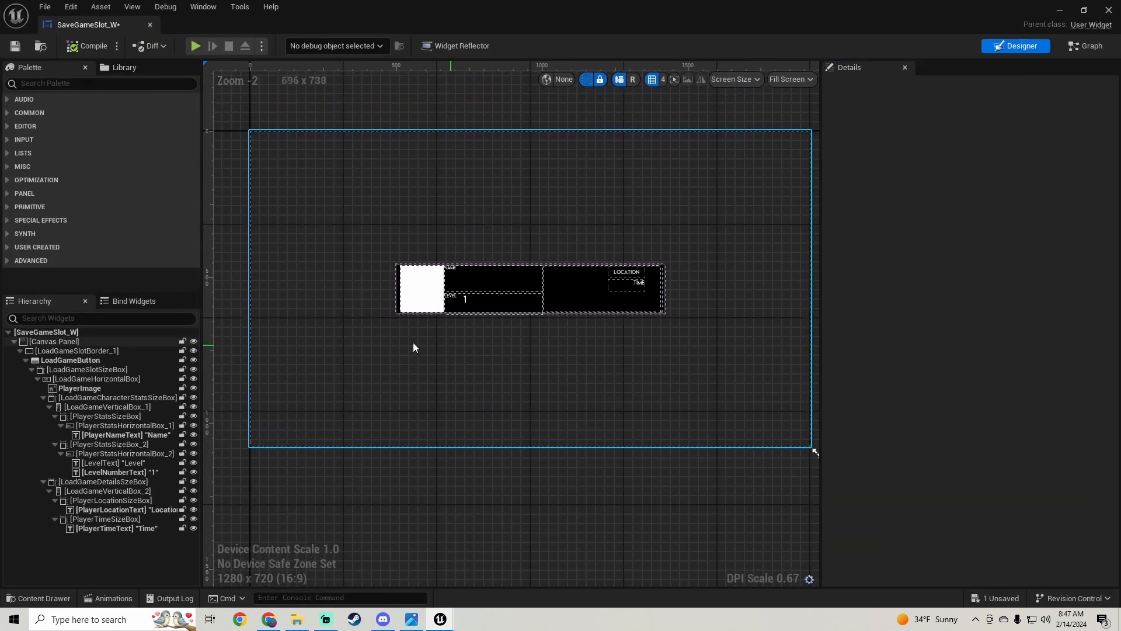
# Rename LoadGameSlotBorder_1 as SaveGameSlotBorder and save the SaveGameSlot_W widget.
pyautogui.click(66, 351)
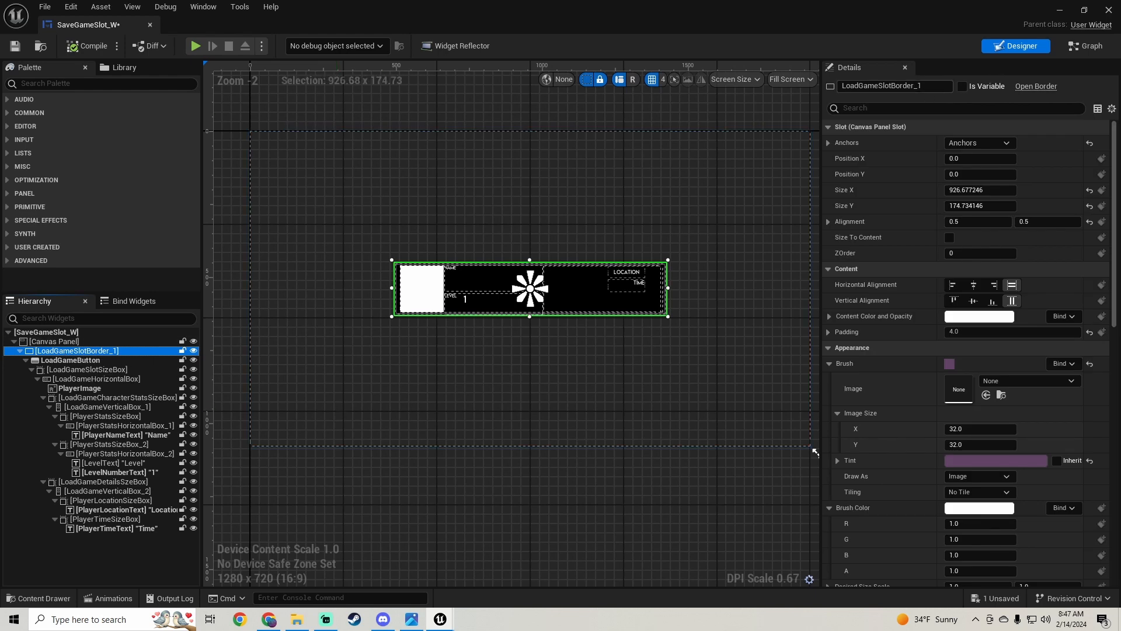
pyautogui.click(934, 86)
pyautogui.press('BackSpace')
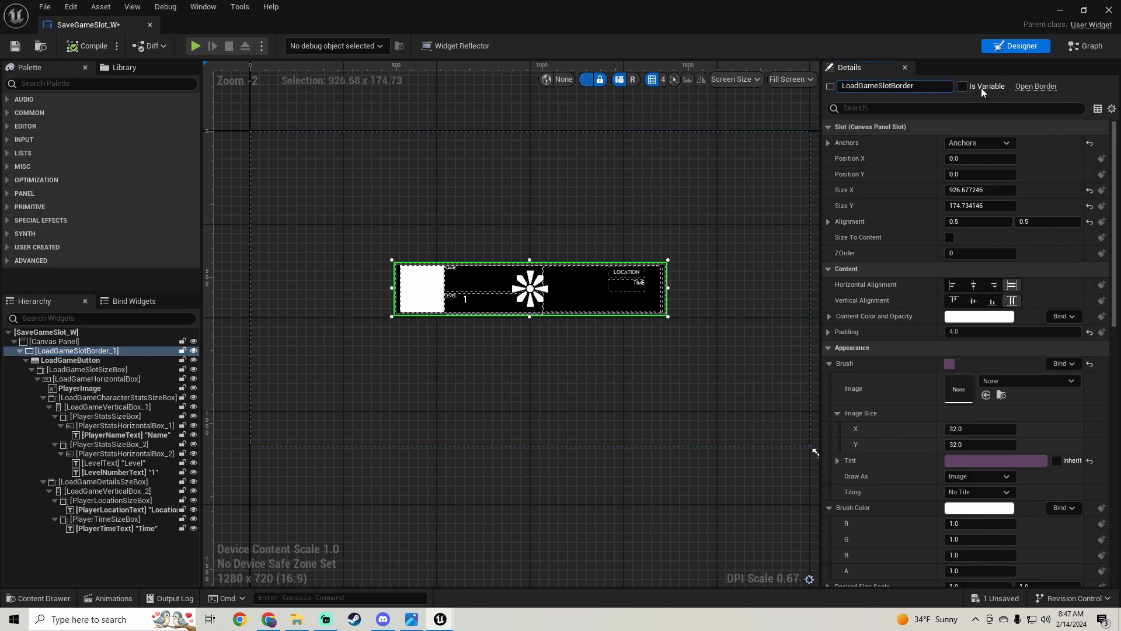
pyautogui.press('BackSpace')
pyautogui.press('BackSpace')
pyautogui.press('BackSpace')
pyautogui.press('BackSpace')
pyautogui.write('Save')
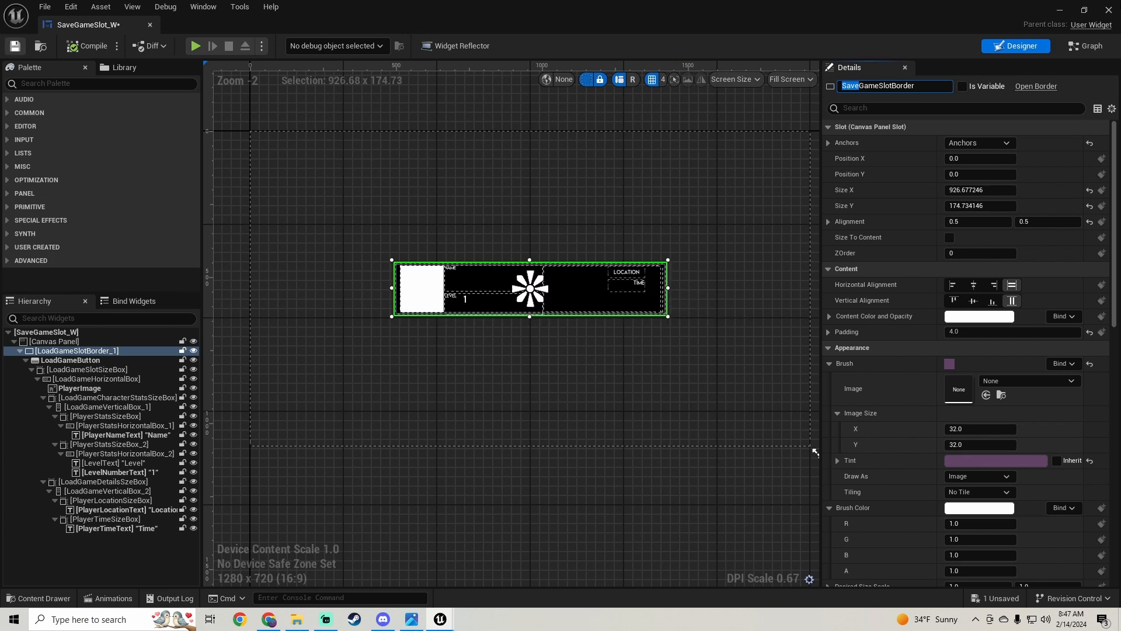
pyautogui.press('Return')
# Return to the SaveGameSlot_W editor from the level editor and rename LoadGameButton as SaveGameButton.
pyautogui.click(1060, 10)
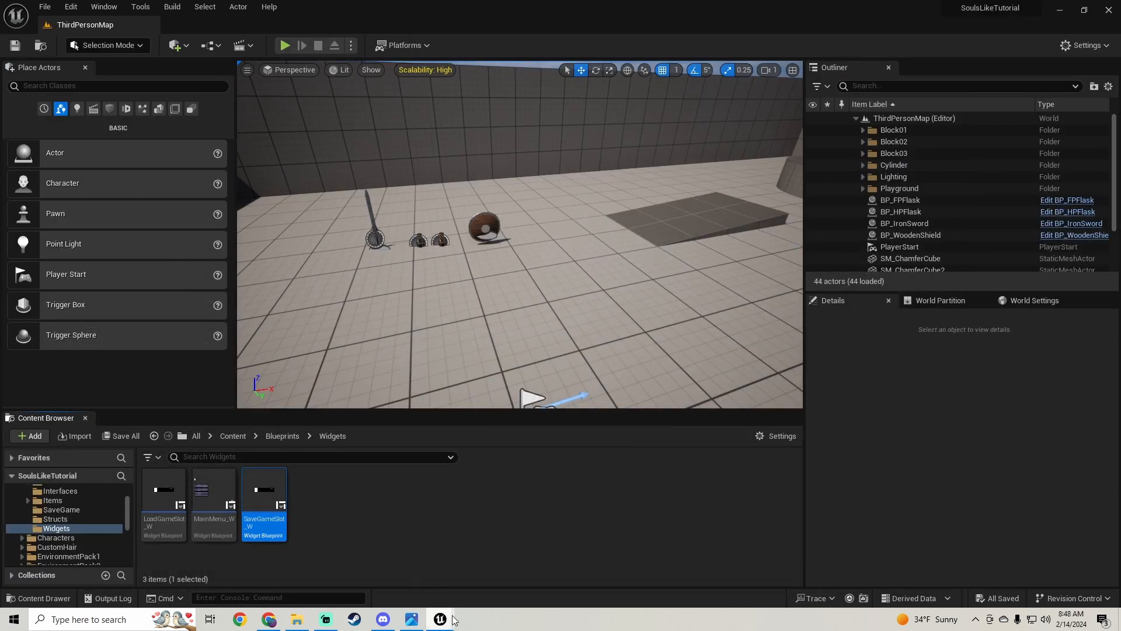
pyautogui.moveTo(440, 619)
pyautogui.click(544, 548)
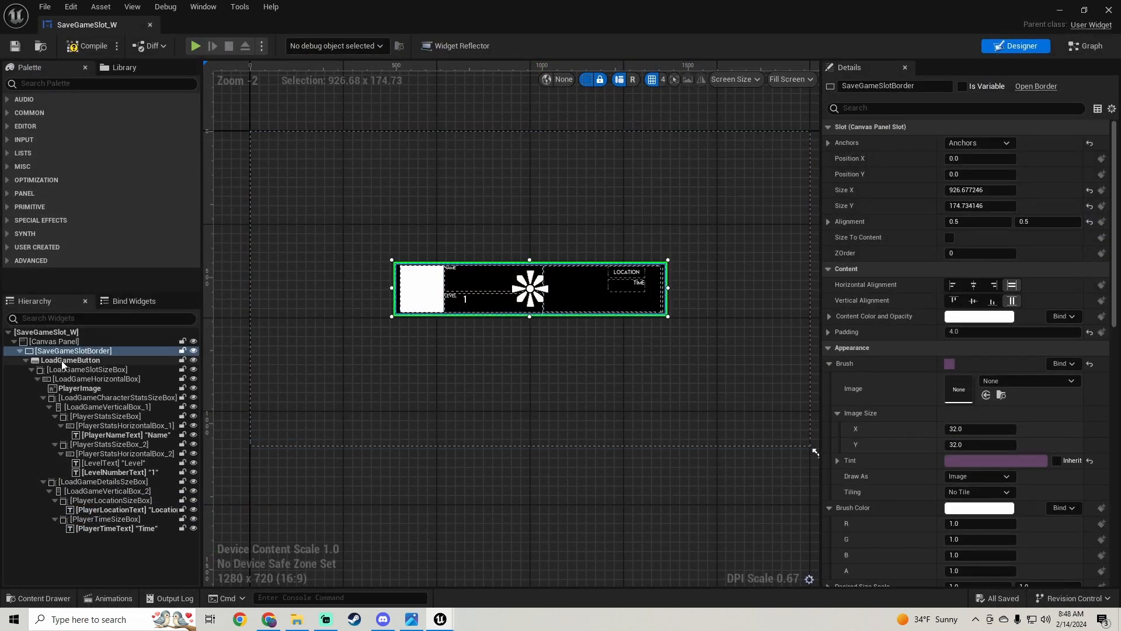
pyautogui.click(62, 360)
pyautogui.moveTo(858, 85); pyautogui.dragTo(842, 86)
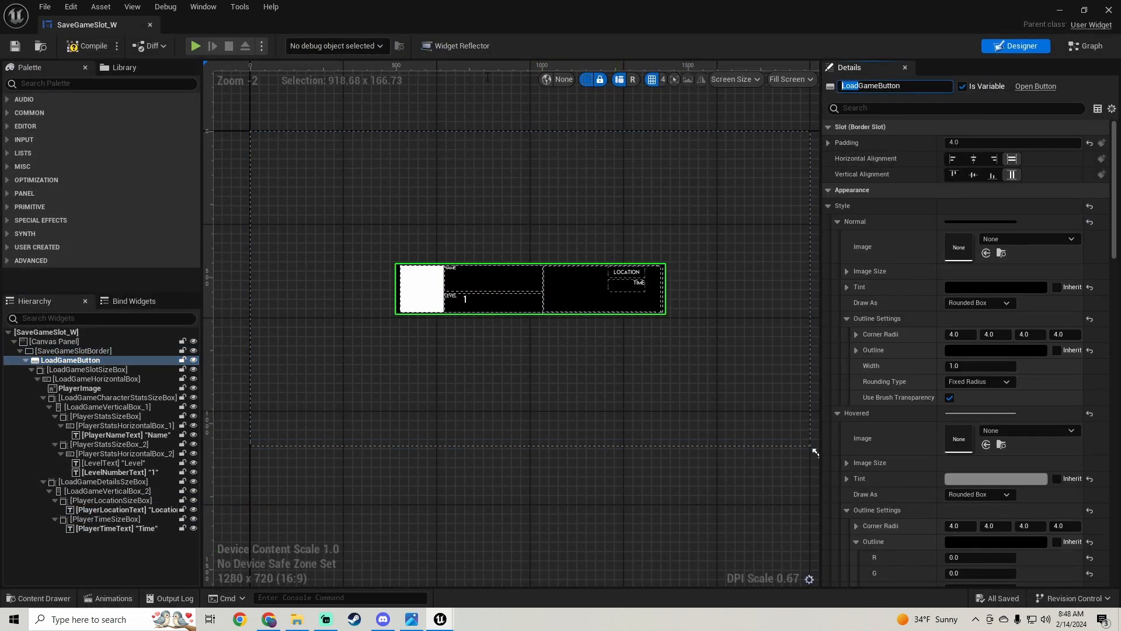
pyautogui.press('Return')
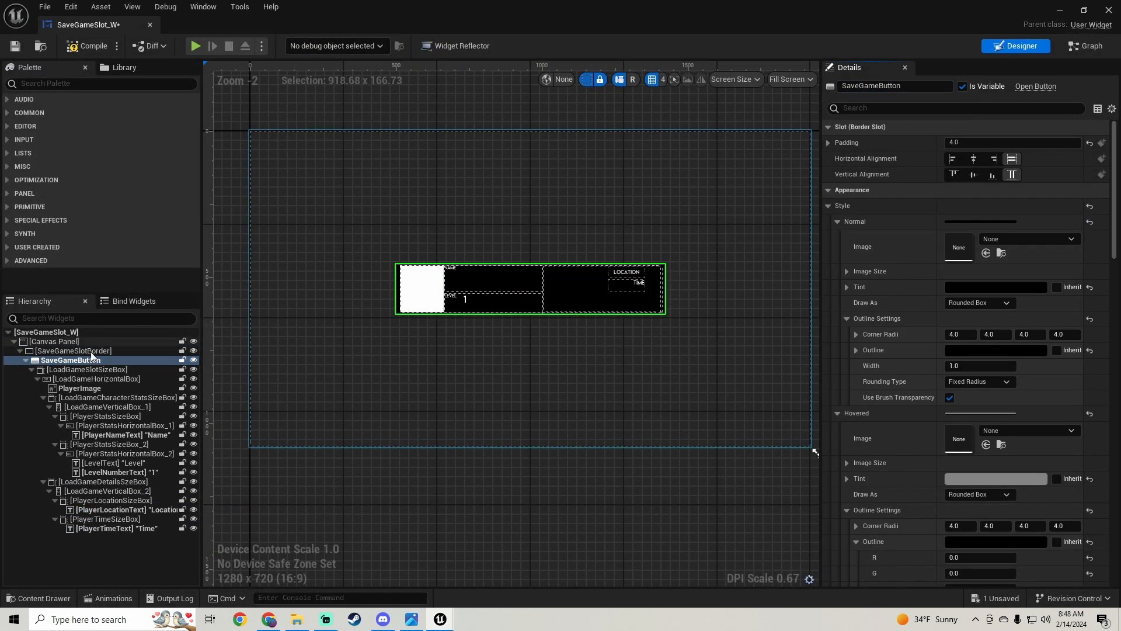
# Rename LoadGameSlotSizeBox as SaveGameSlotSizeBox and LoadGameHorizontalBox as SaveGameHorizontalBox.
pyautogui.click(98, 370)
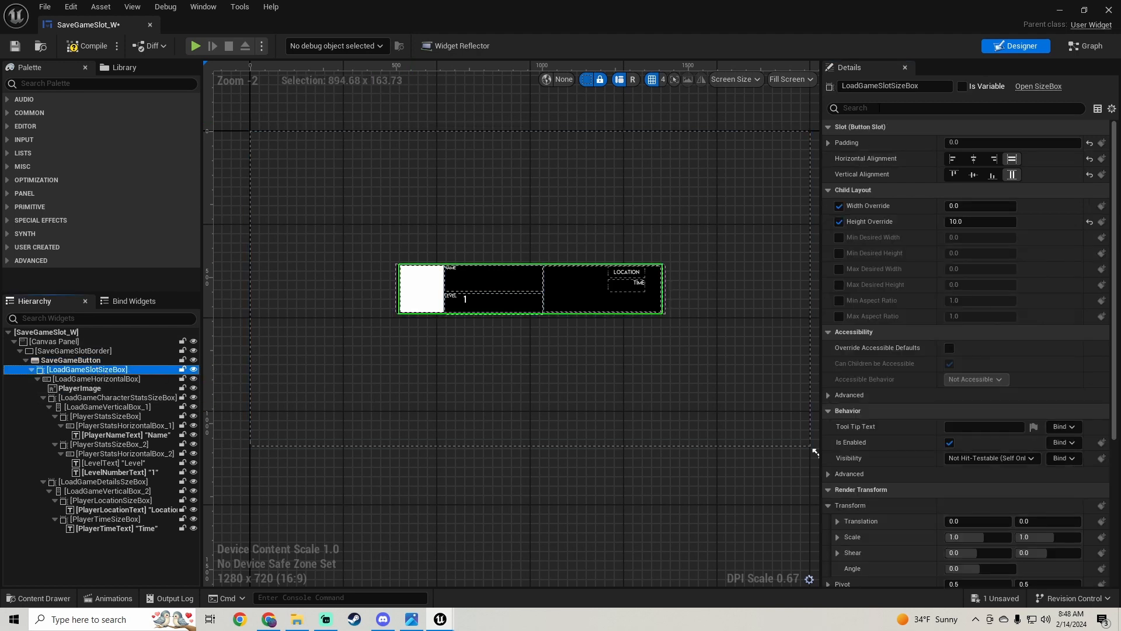
pyautogui.moveTo(859, 86); pyautogui.dragTo(842, 86)
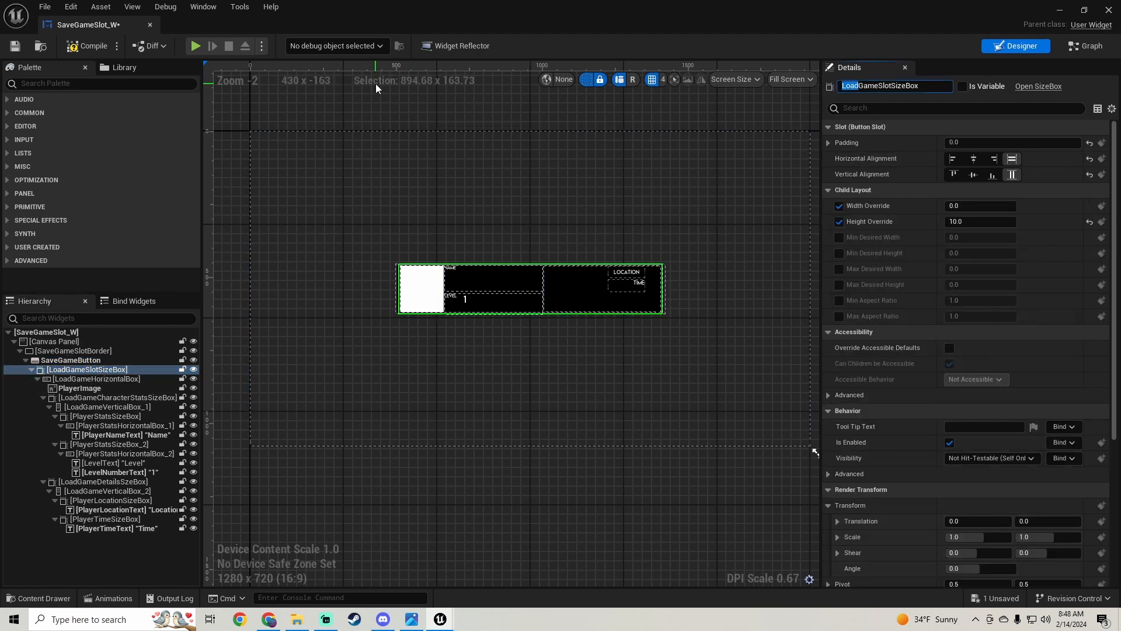
pyautogui.write('Save')
pyautogui.press('Return')
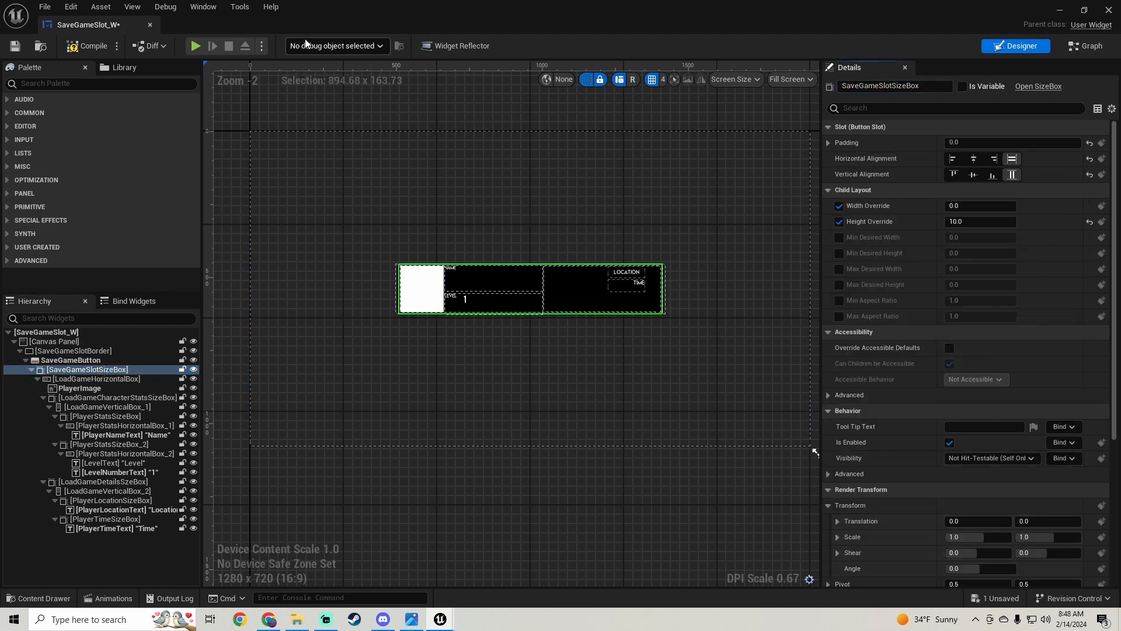
pyautogui.click(93, 378)
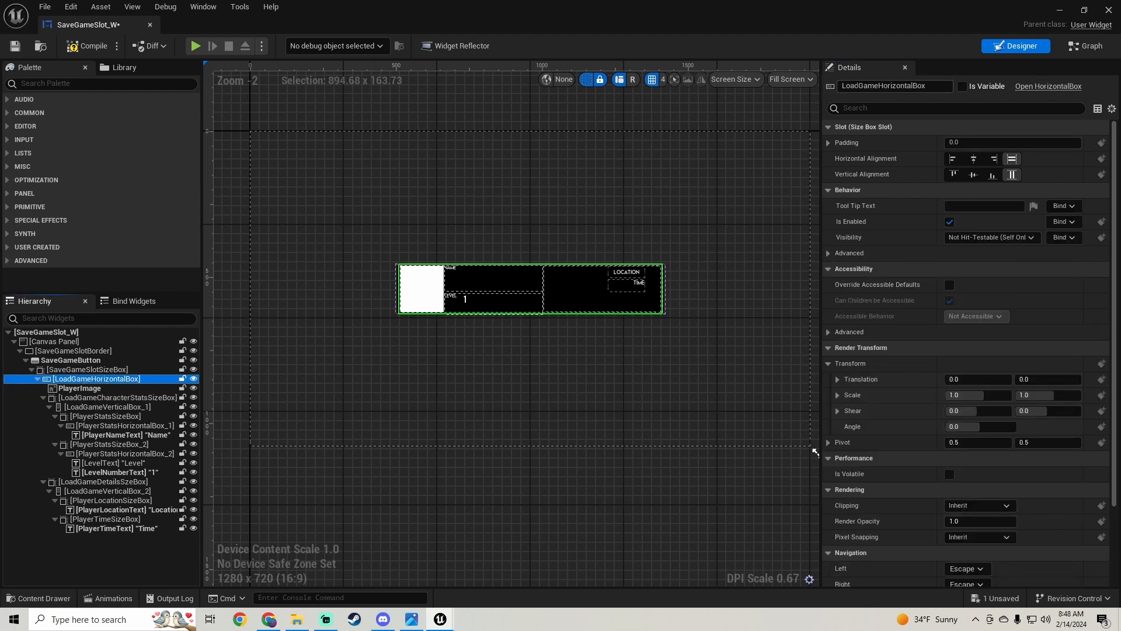
pyautogui.click(859, 86)
pyautogui.write('Save')
pyautogui.press('Return')
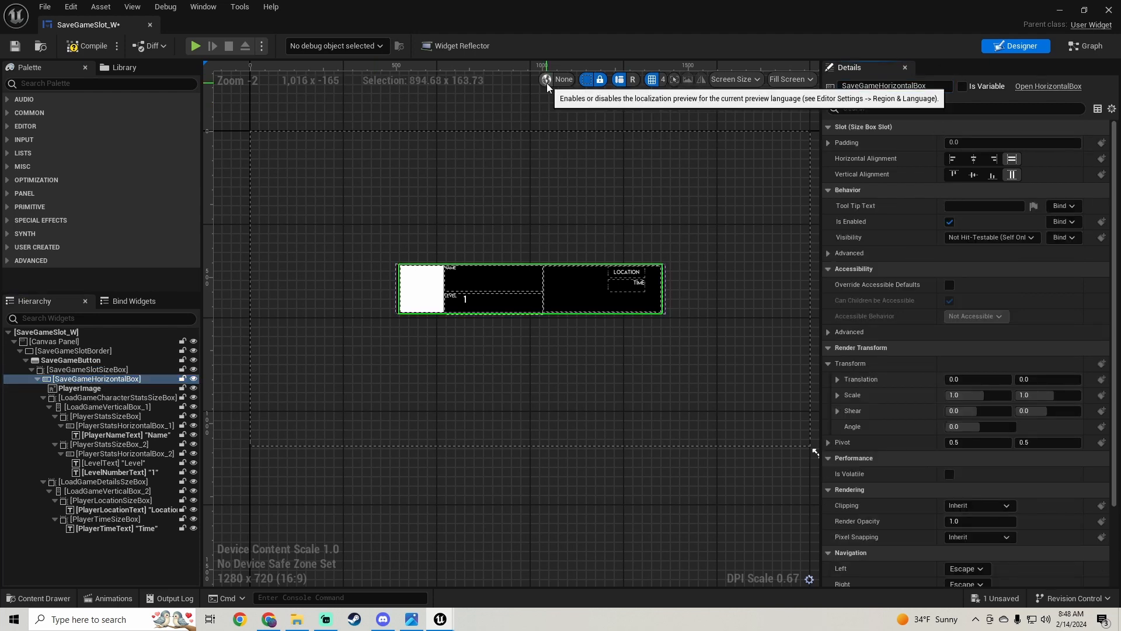
# Rename LoadGameCharacterStatsSizeBox as SaveGameCharacterStatsSizeBox.
pyautogui.click(96, 397)
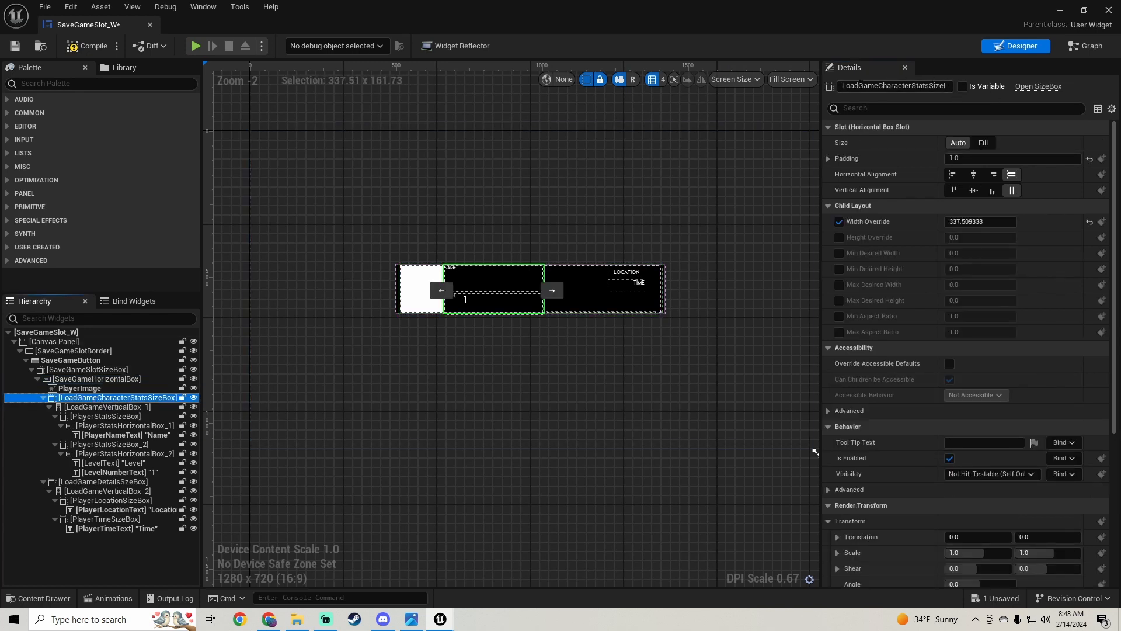
pyautogui.moveTo(859, 86); pyautogui.dragTo(837, 86)
pyautogui.write('Save')
pyautogui.press('Return')
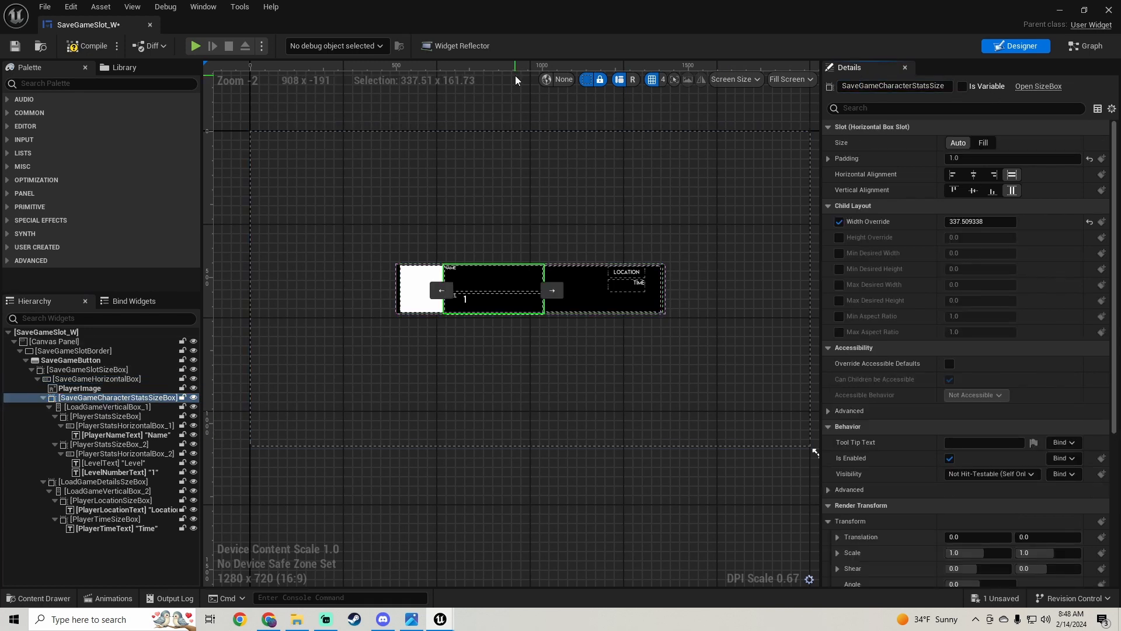
# Rename LoadGameVerticalBox_1 as SaveGameVerticalBox.
pyautogui.click(123, 407)
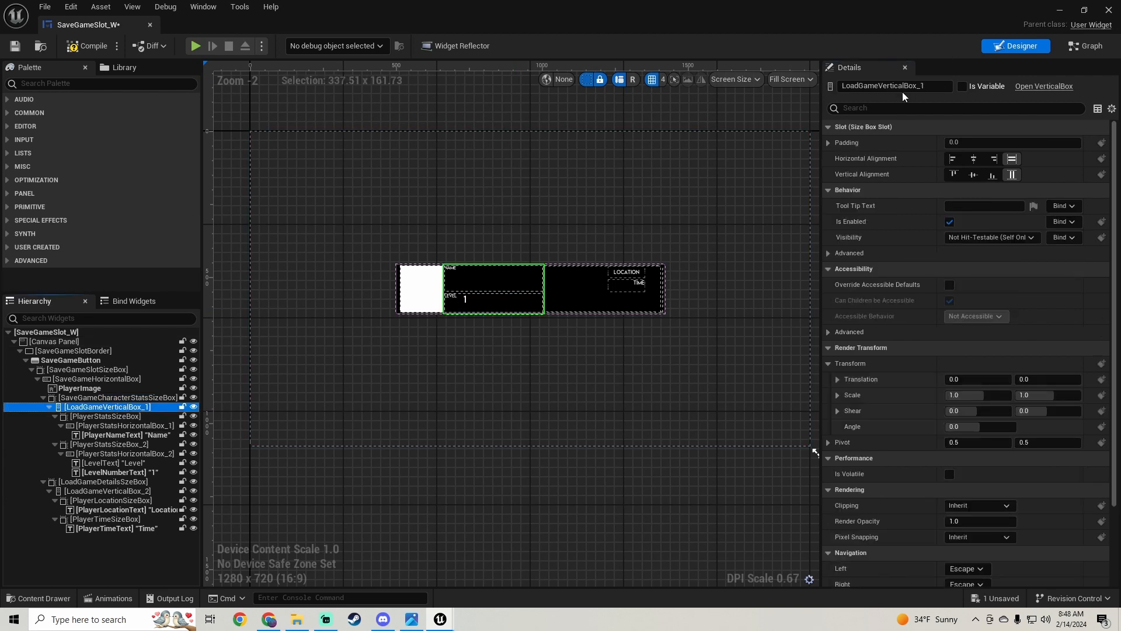
pyautogui.moveTo(924, 86); pyautogui.dragTo(916, 85)
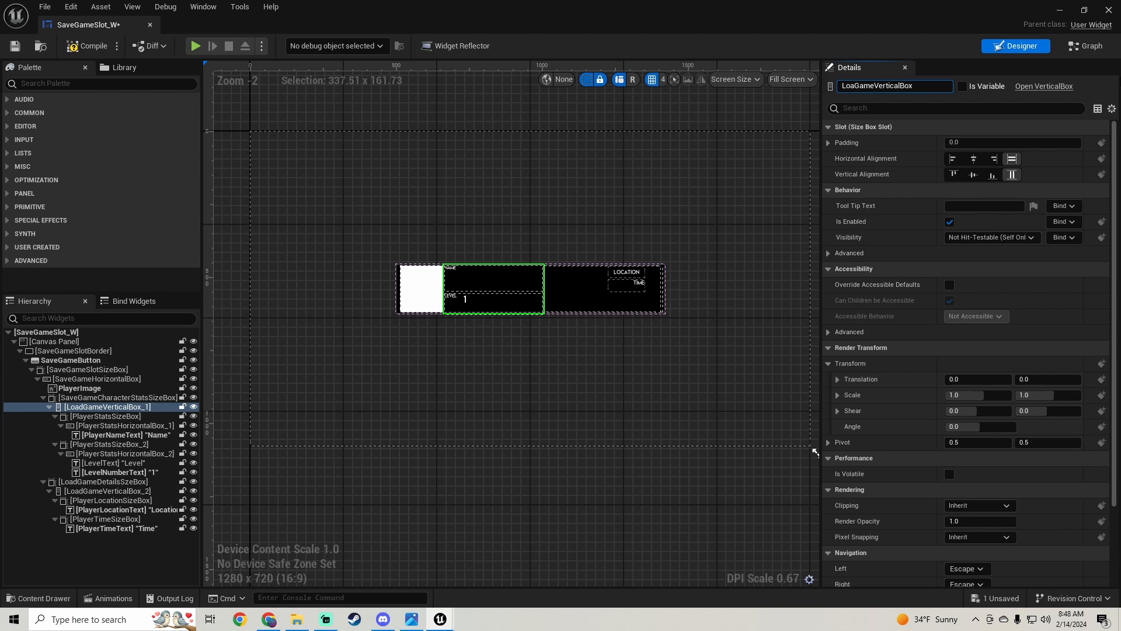
pyautogui.press('Return')
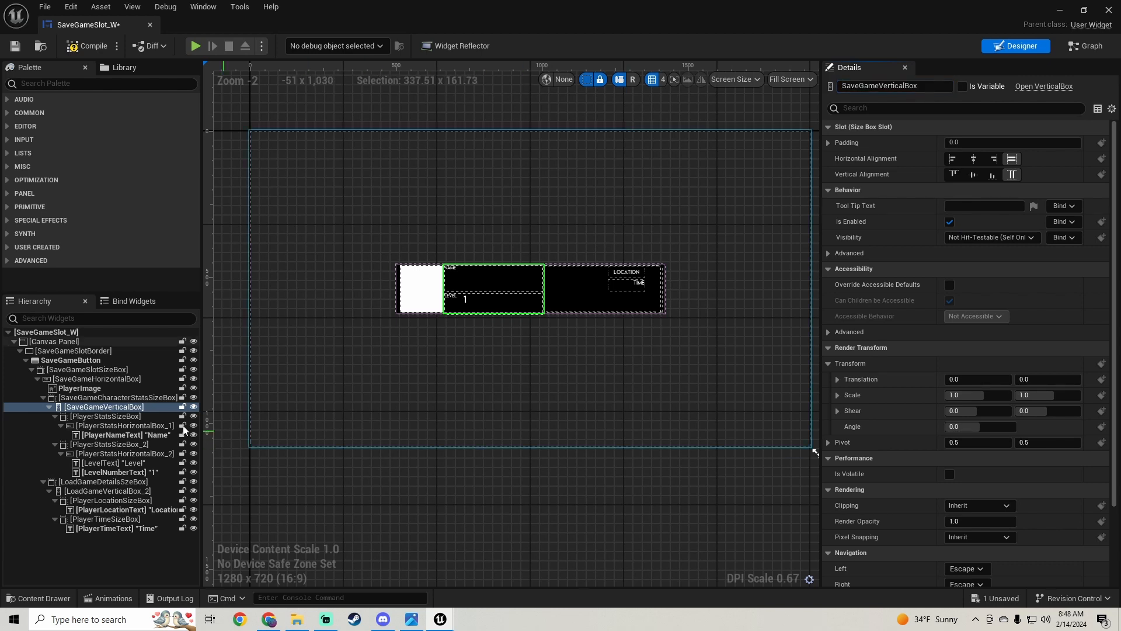
# Rename LoadGameDetailsSzeBox as SaveGameDetailsSzeBox.
pyautogui.click(102, 425)
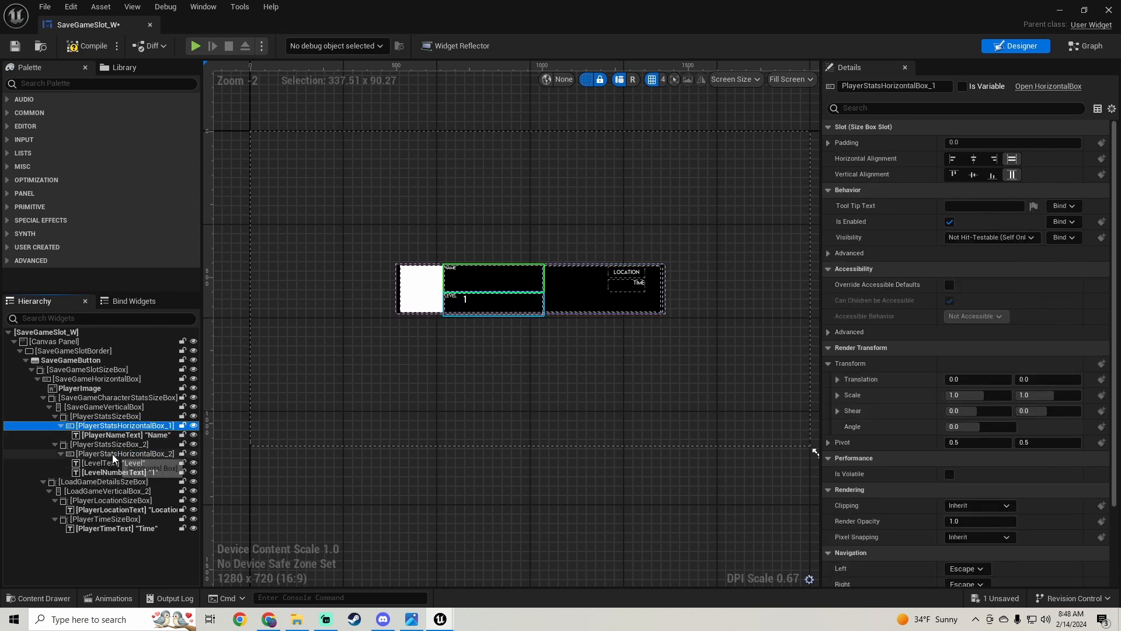
pyautogui.click(105, 481)
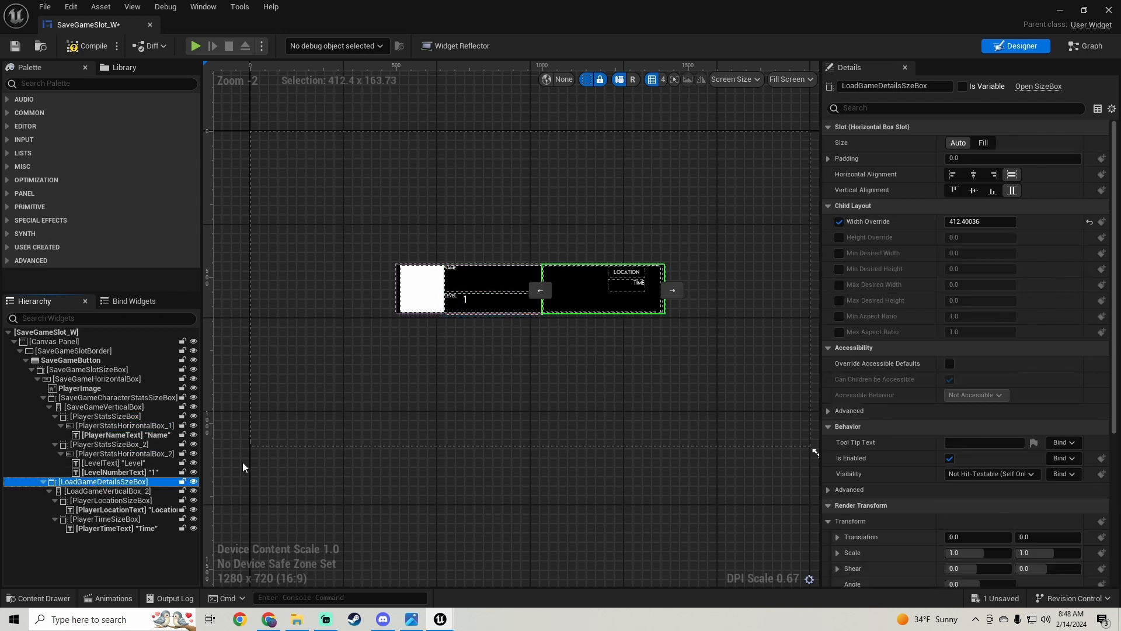
pyautogui.click(859, 86)
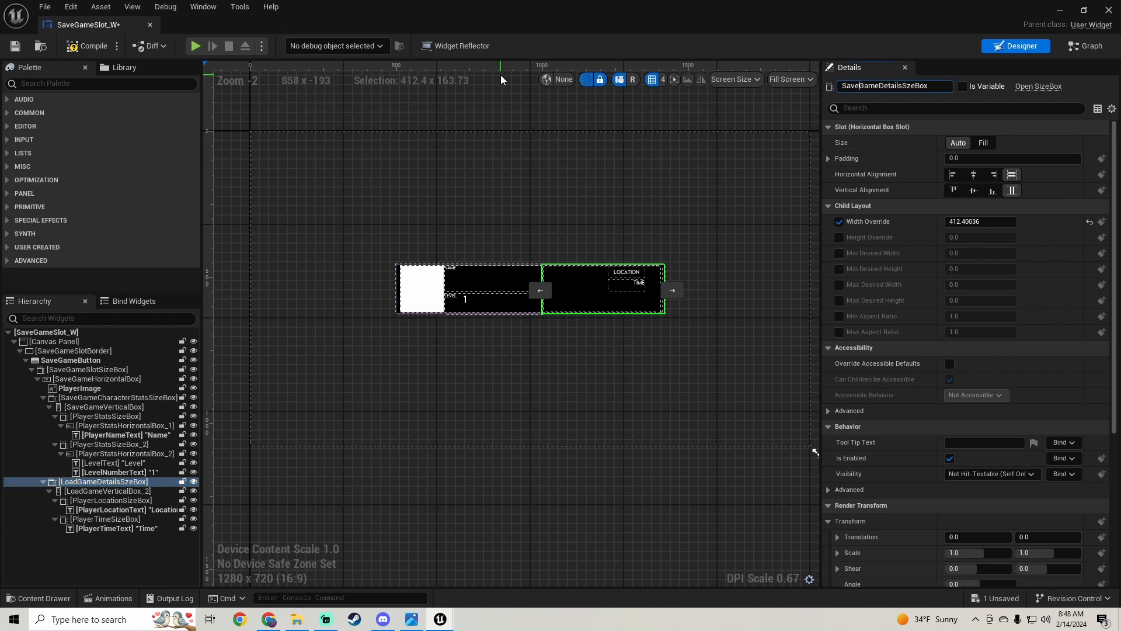
pyautogui.press('Return')
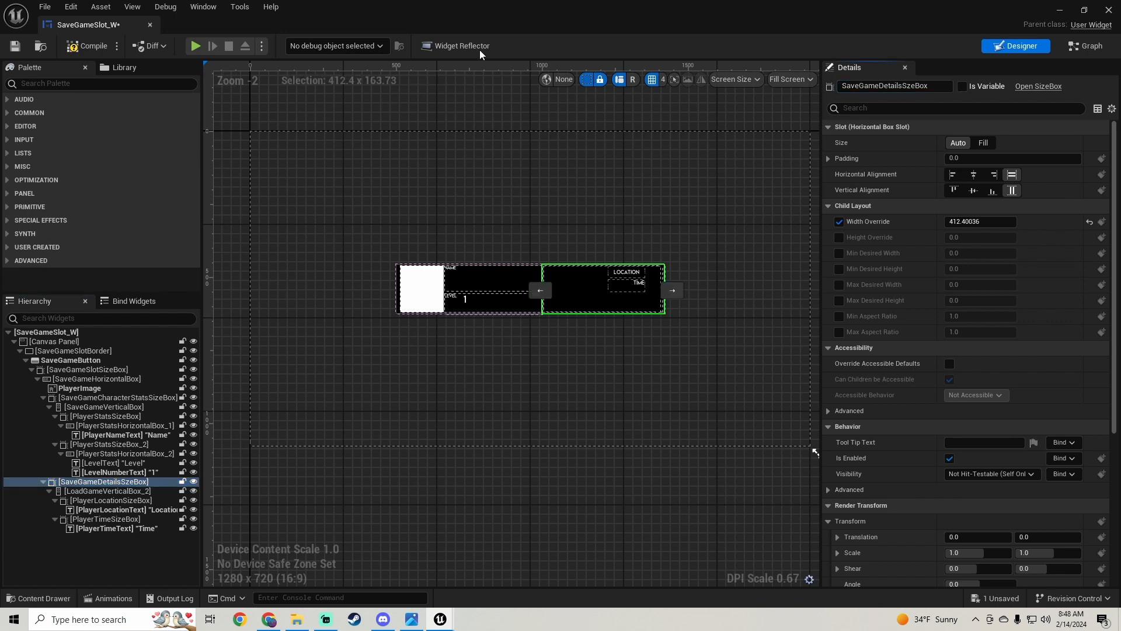
# Rename LoadGameVerticalBox_2 as SaveGameVerticalBox_2, and compile and save the SaveGameSlot_W widget.
pyautogui.click(93, 491)
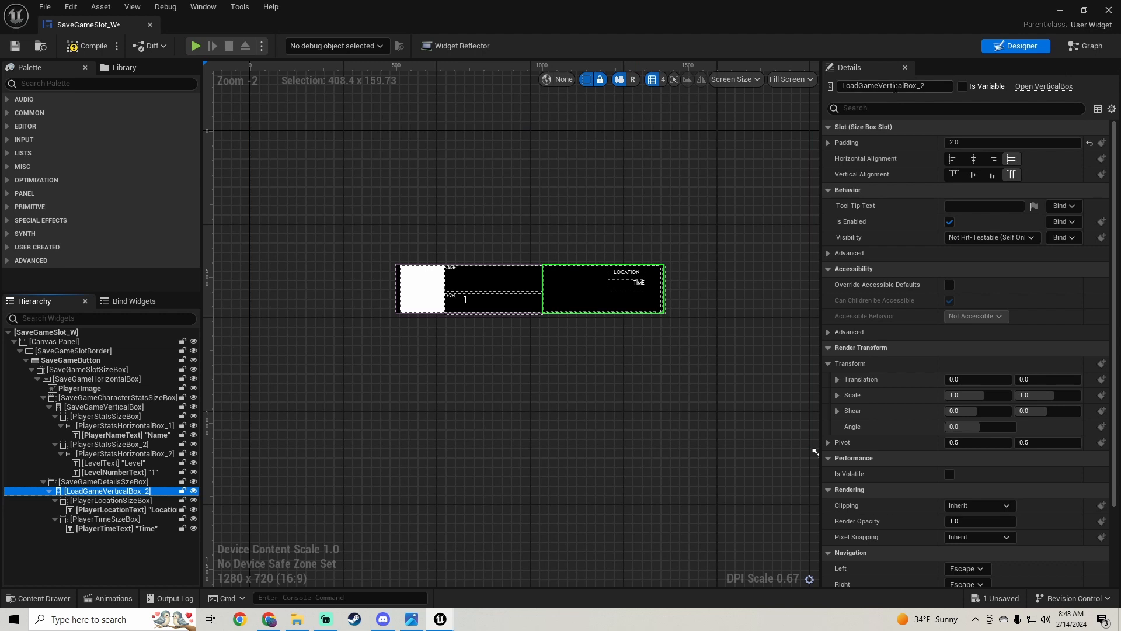
pyautogui.moveTo(927, 87); pyautogui.dragTo(918, 86)
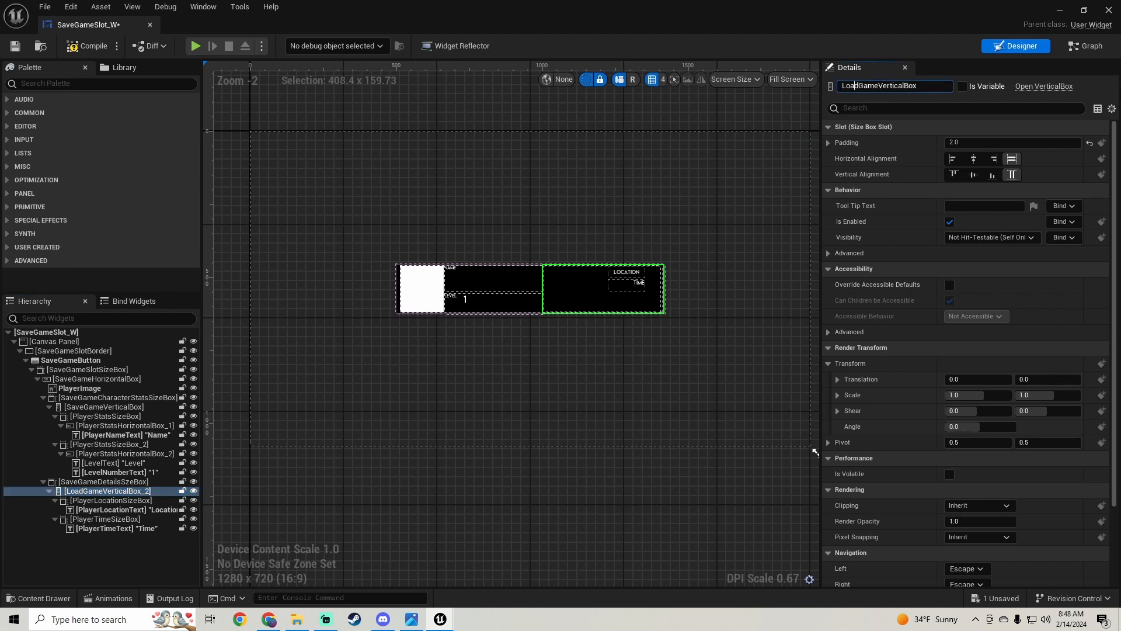
pyautogui.write('Save')
pyautogui.press('Return')
pyautogui.click(935, 86)
pyautogui.click(935, 86)
pyautogui.write('2')
pyautogui.press('Return')
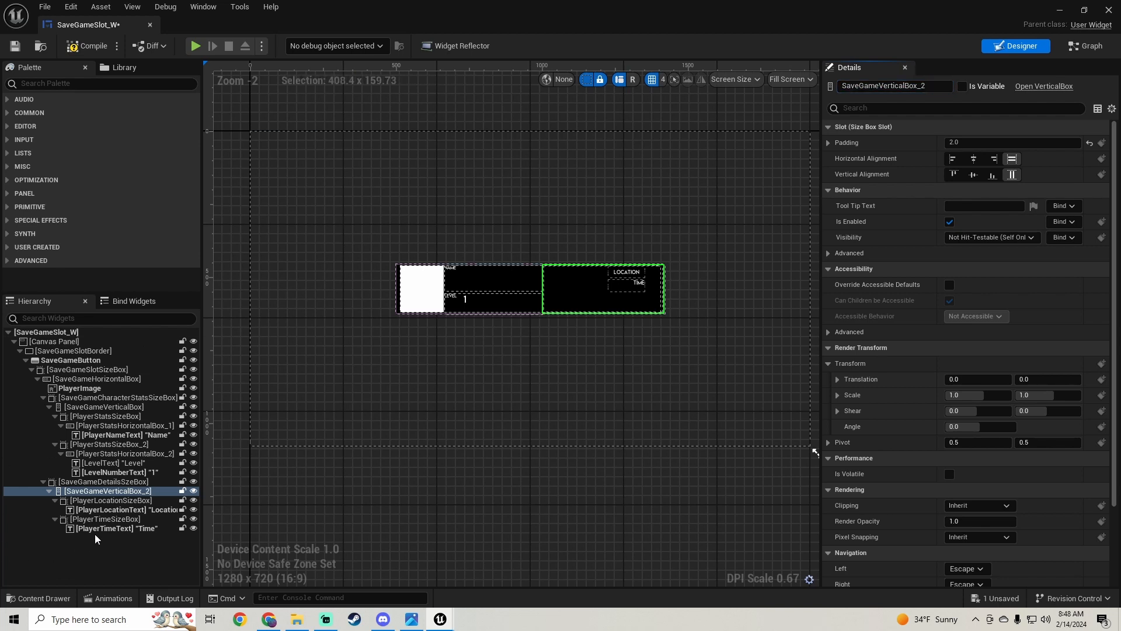
pyautogui.click(87, 46)
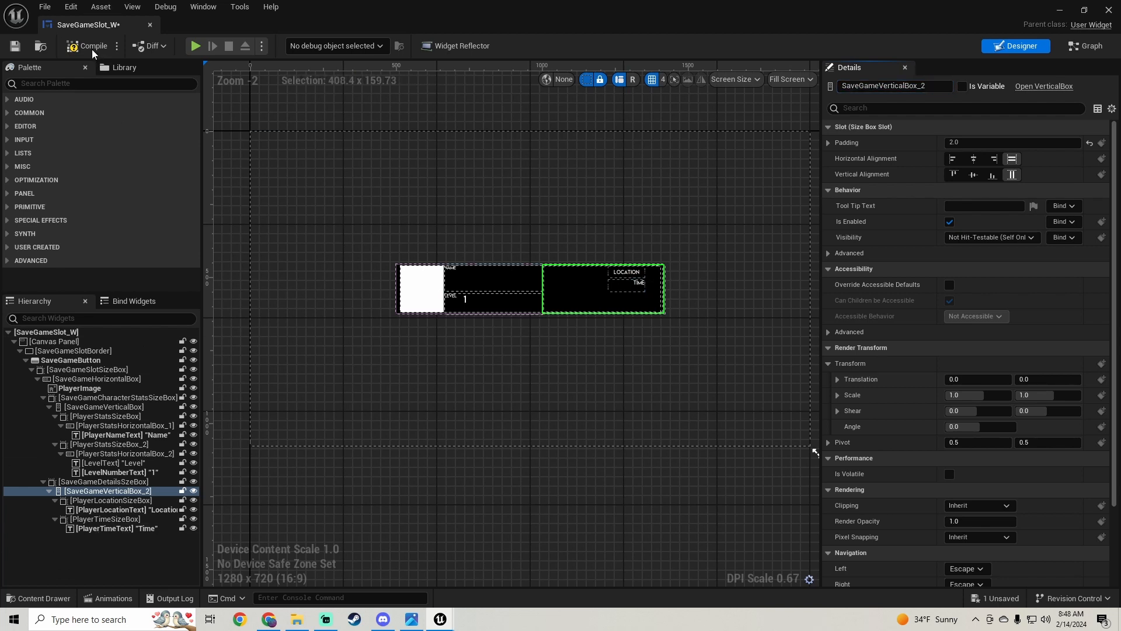
pyautogui.click(21, 51)
pyautogui.scroll(-2, 548, 315)
pyautogui.scroll(2, 526, 316)
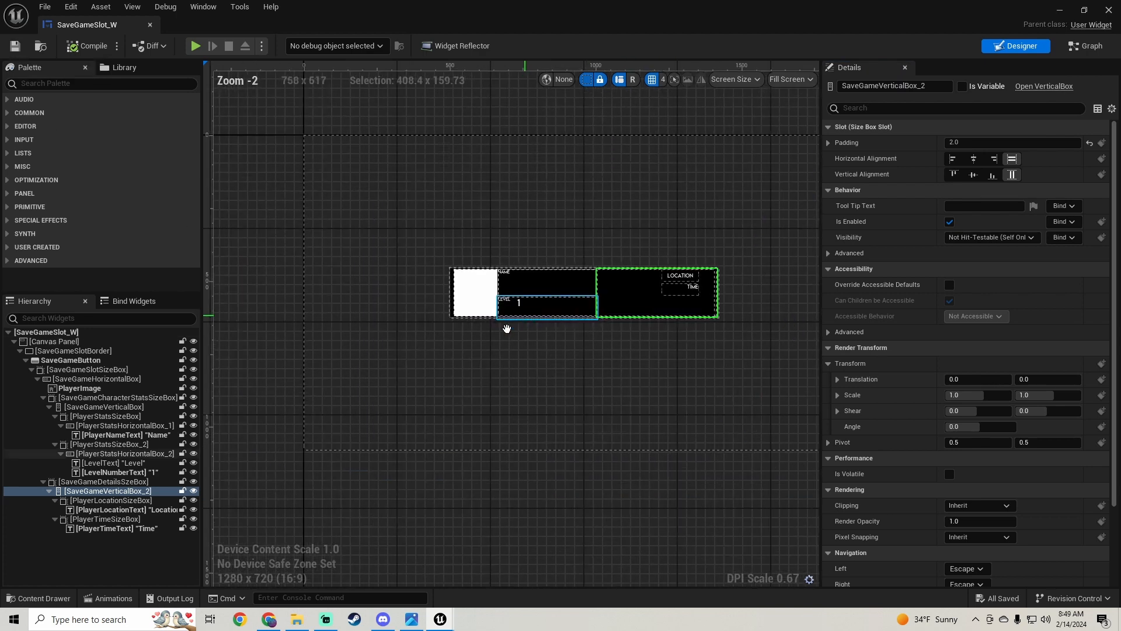
pyautogui.moveTo(506, 328); pyautogui.dragTo(471, 369, button='right')
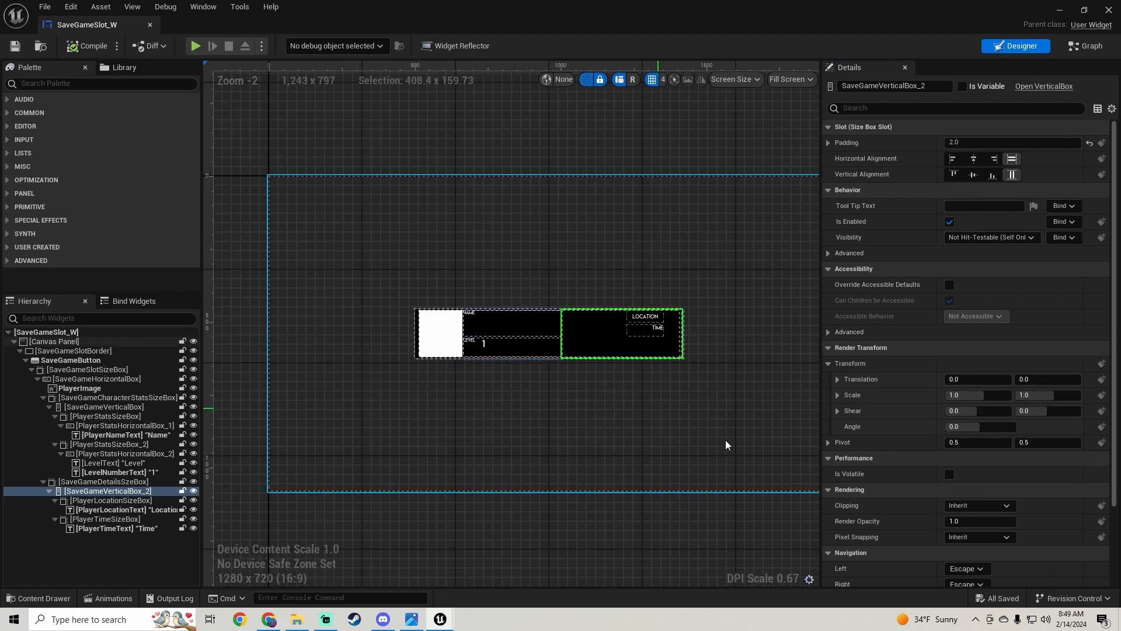
pyautogui.moveTo(662, 398); pyautogui.dragTo(635, 375, button='right')
pyautogui.click(59, 84)
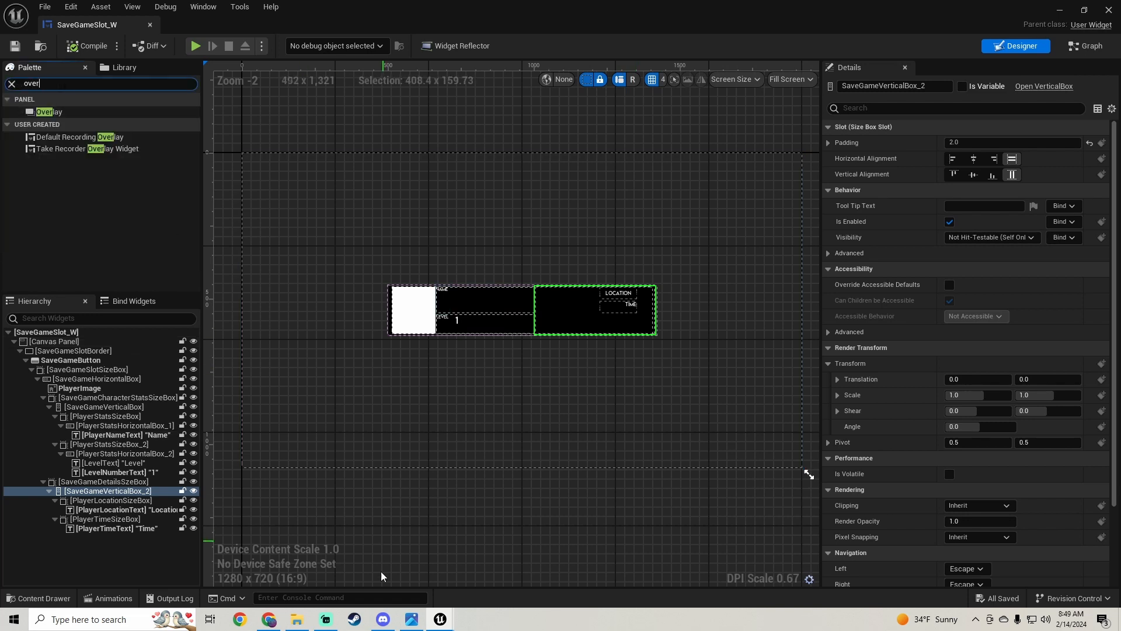
pyautogui.click(412, 619)
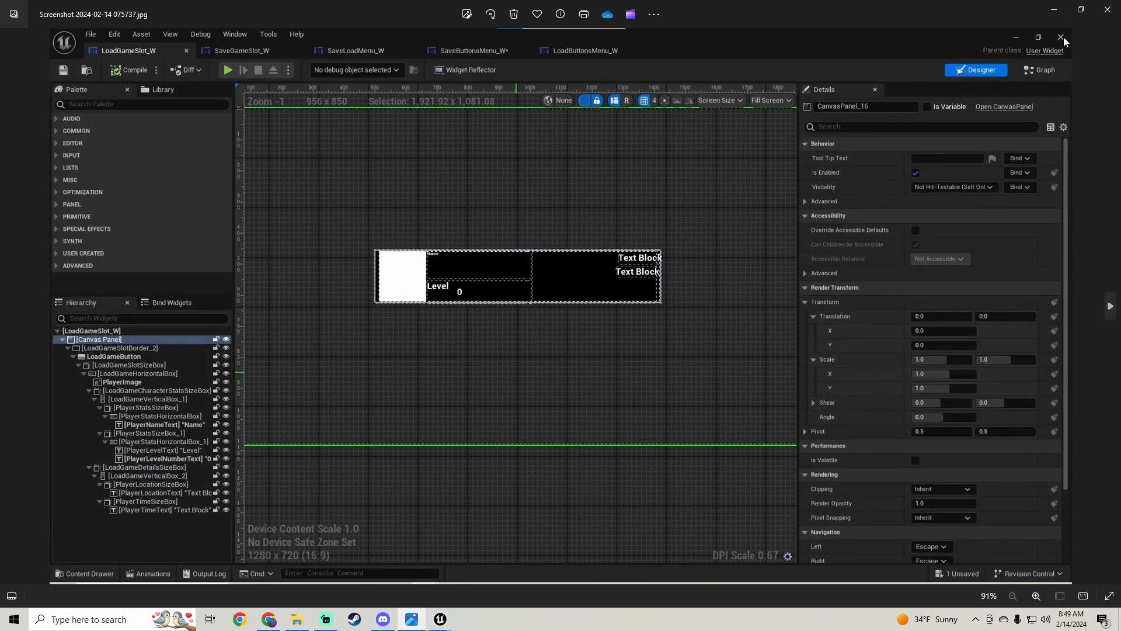
pyautogui.click(1108, 10)
pyautogui.click(297, 619)
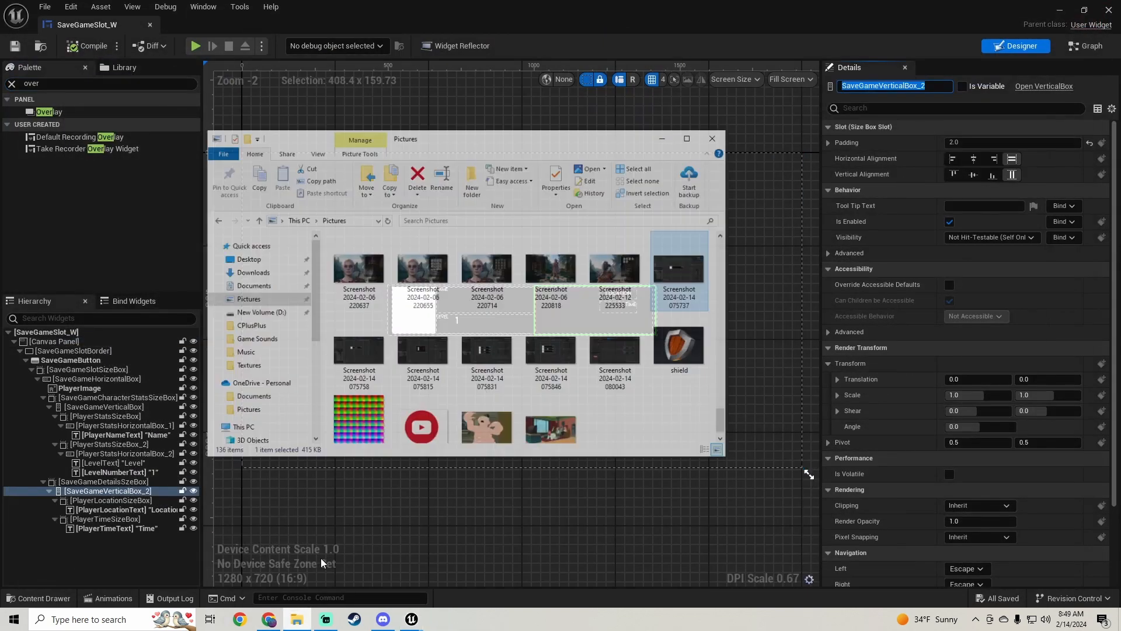
pyautogui.click(361, 330)
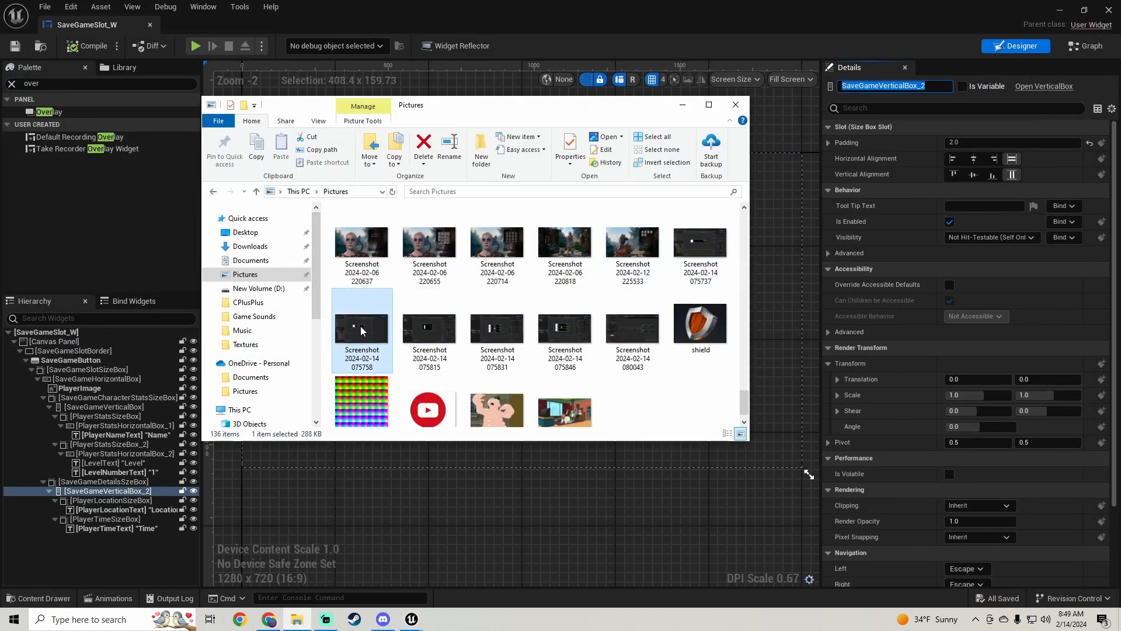
pyautogui.doubleClick(361, 330)
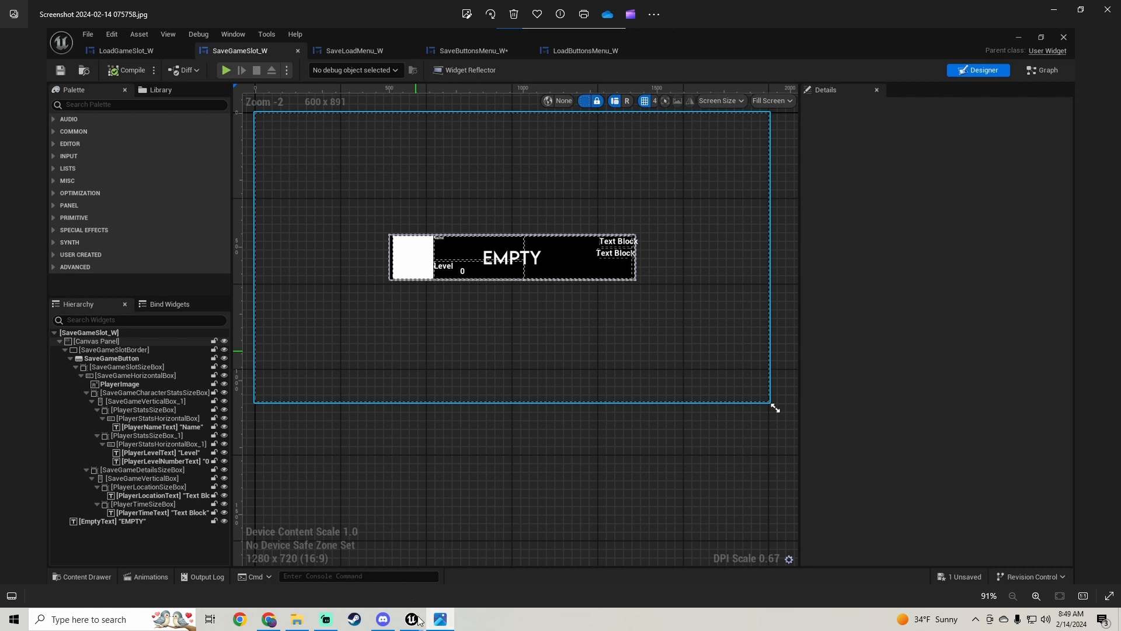
pyautogui.moveTo(420, 620)
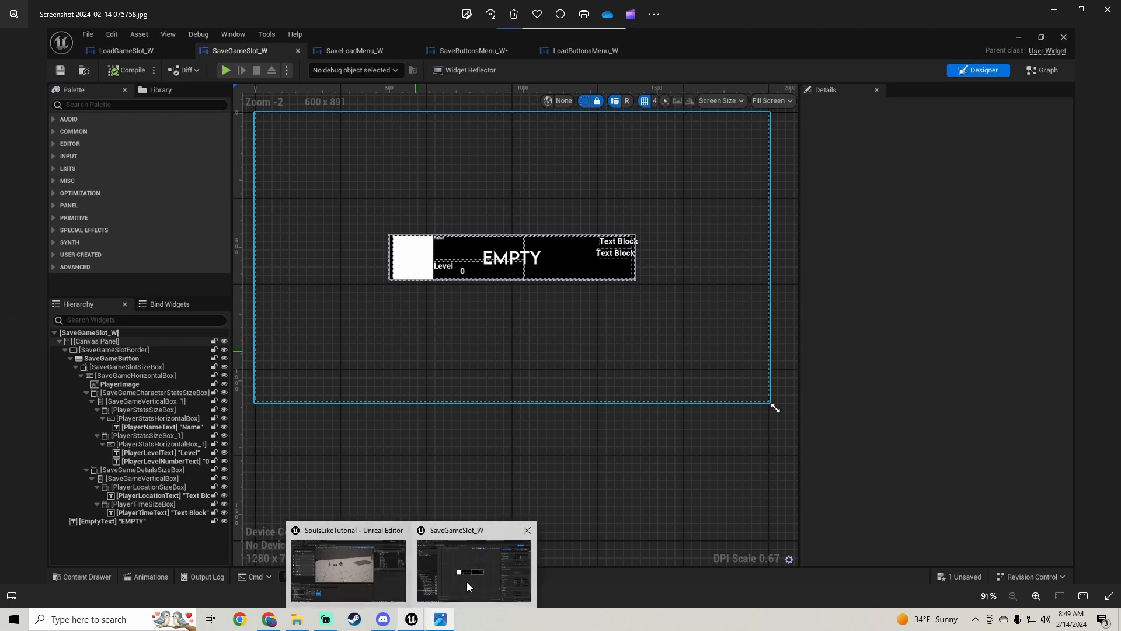
pyautogui.click(468, 586)
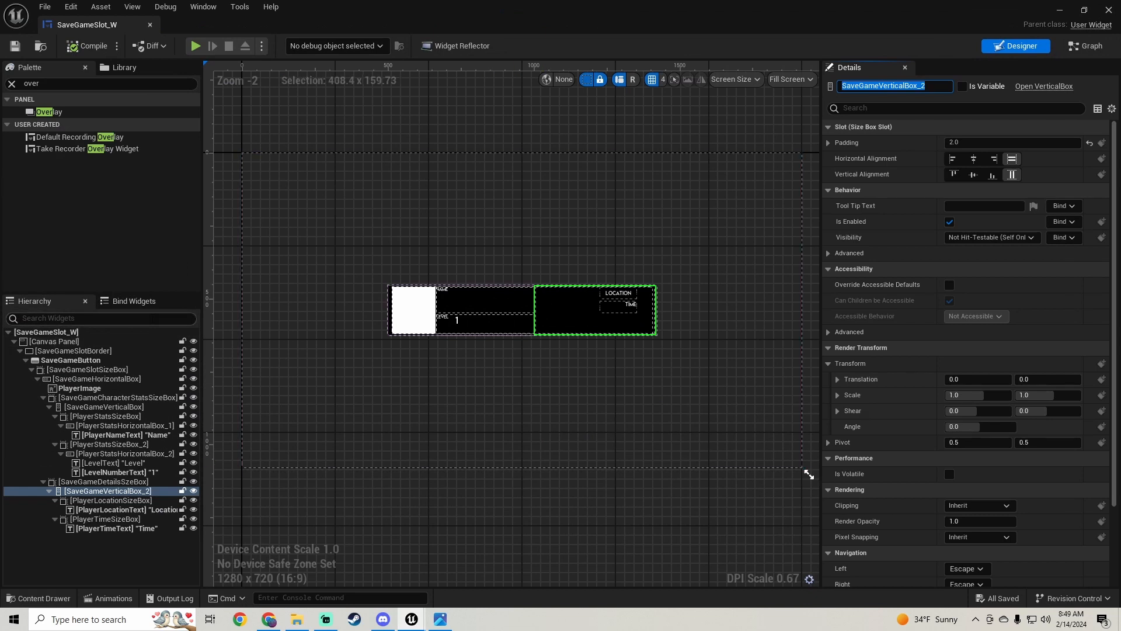
# Add a Text widget directly under the Canvas Panel and rename it as EmptyText.
pyautogui.click(61, 84)
pyautogui.write('tex')
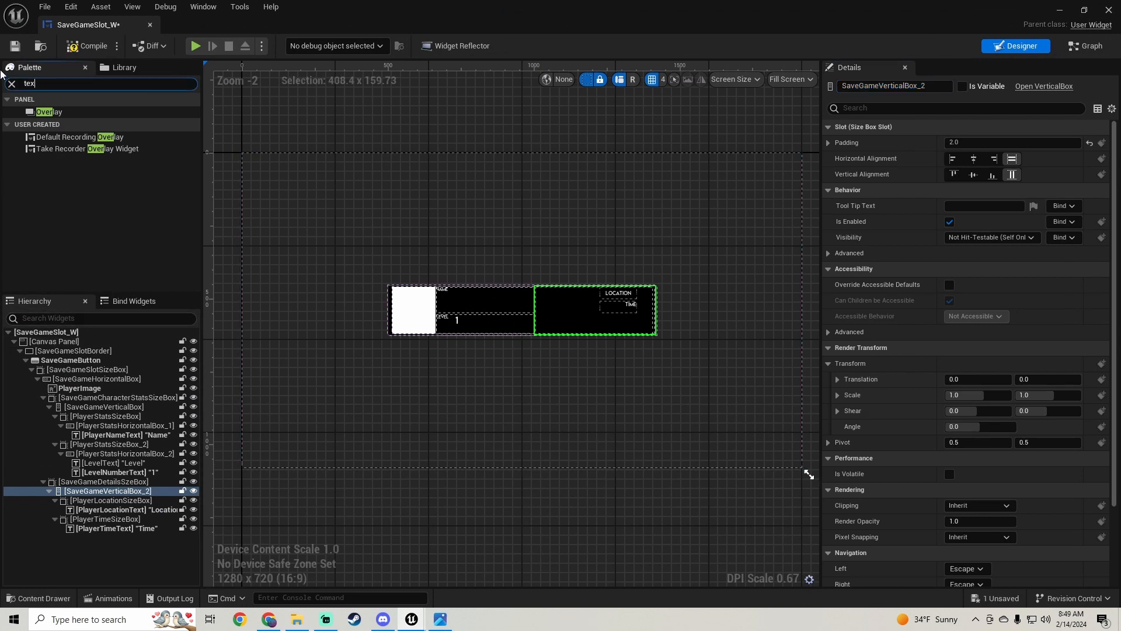
pyautogui.write('t')
pyautogui.moveTo(44, 123); pyautogui.dragTo(66, 347)
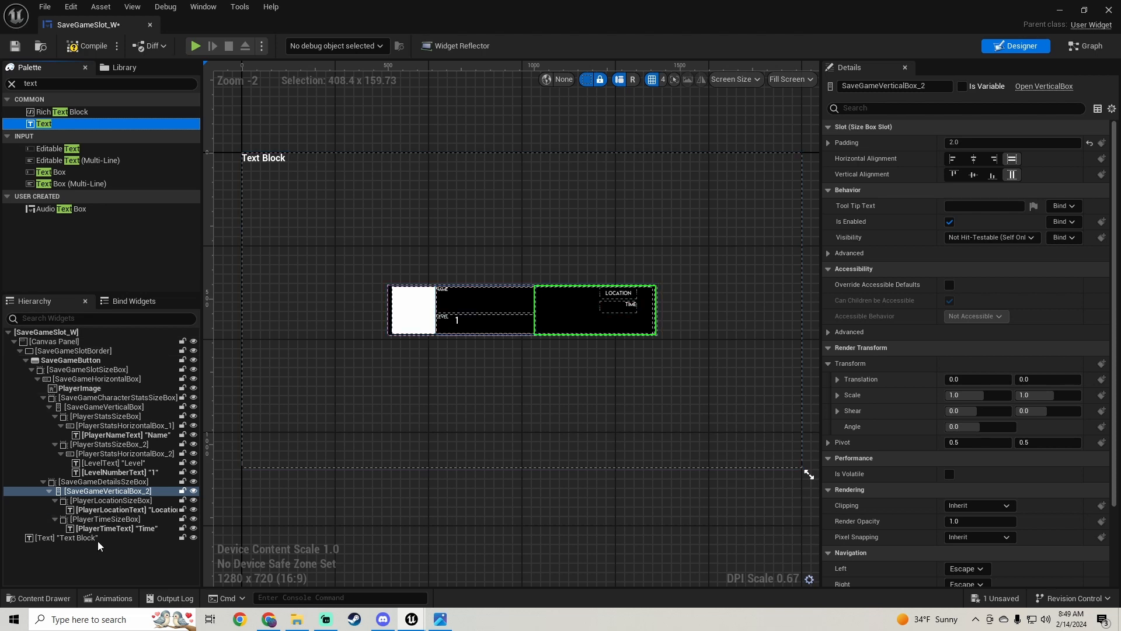
pyautogui.click(98, 540)
pyautogui.click(902, 90)
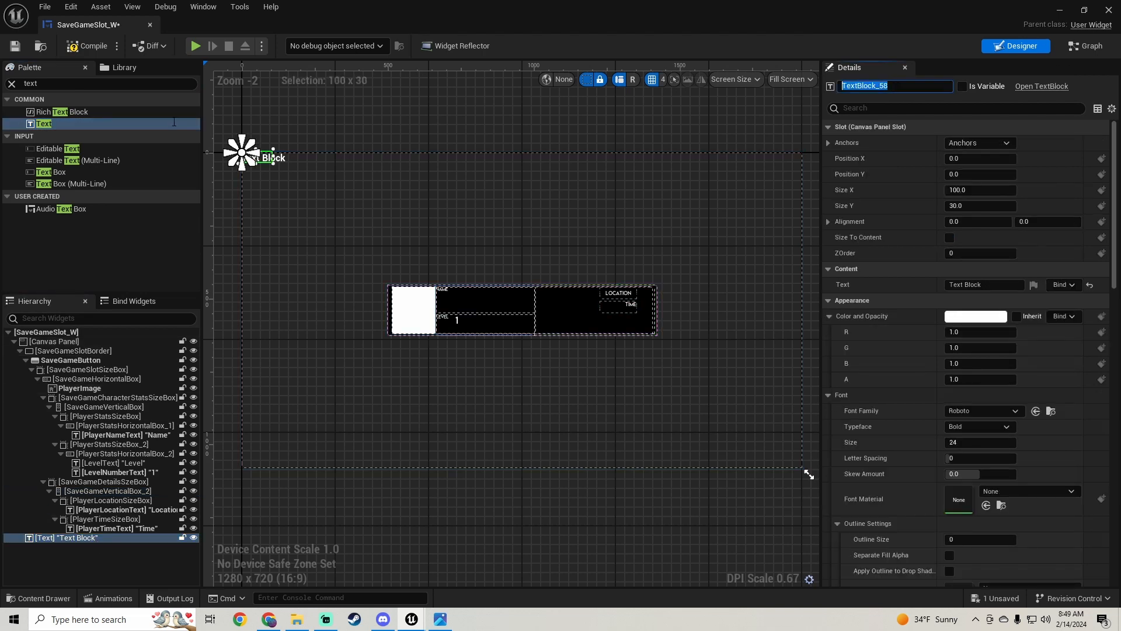
pyautogui.write('EmptyText')
pyautogui.press('Return')
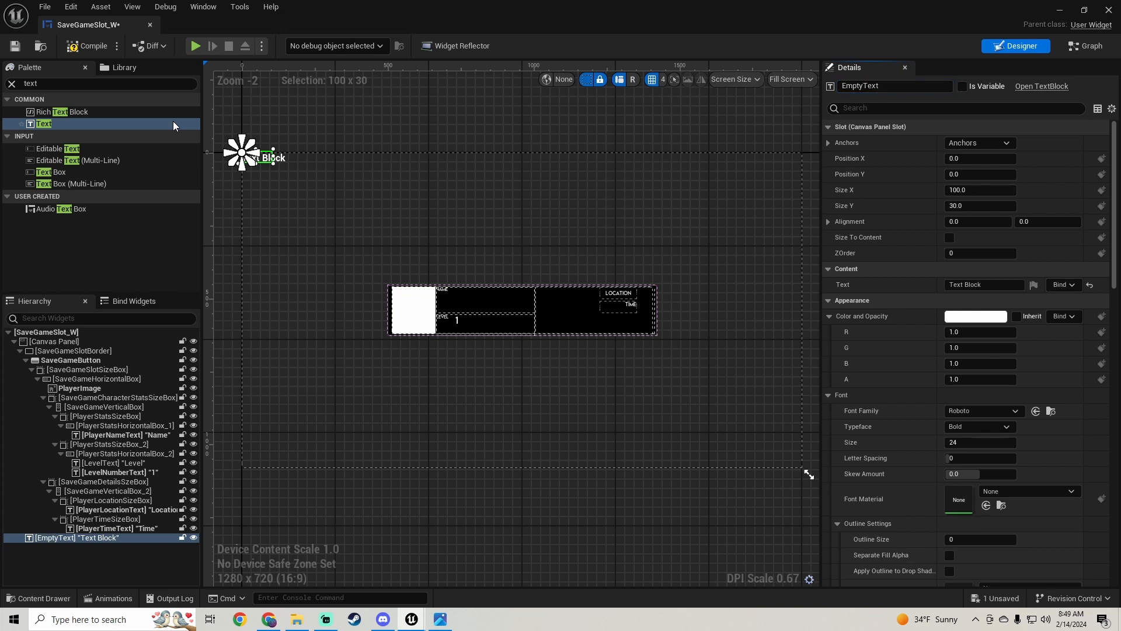
# Enable Size To Content for EmptyText, anchor it to the canvas centre and reset its X and Y position to 0.
pyautogui.click(949, 237)
pyautogui.click(982, 143)
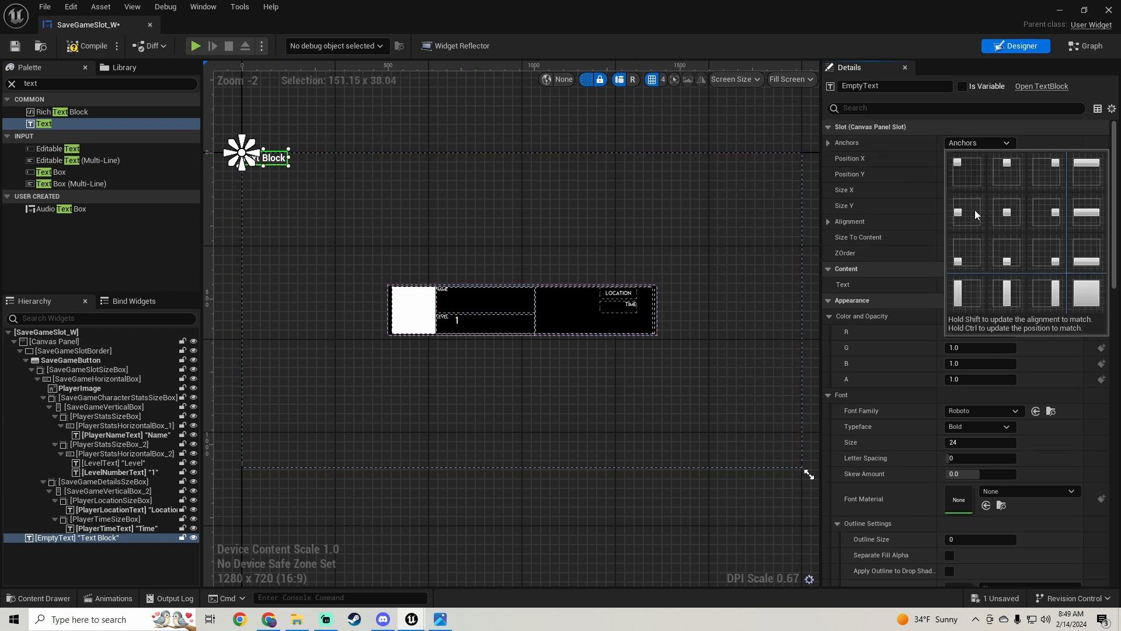
pyautogui.click(1006, 212)
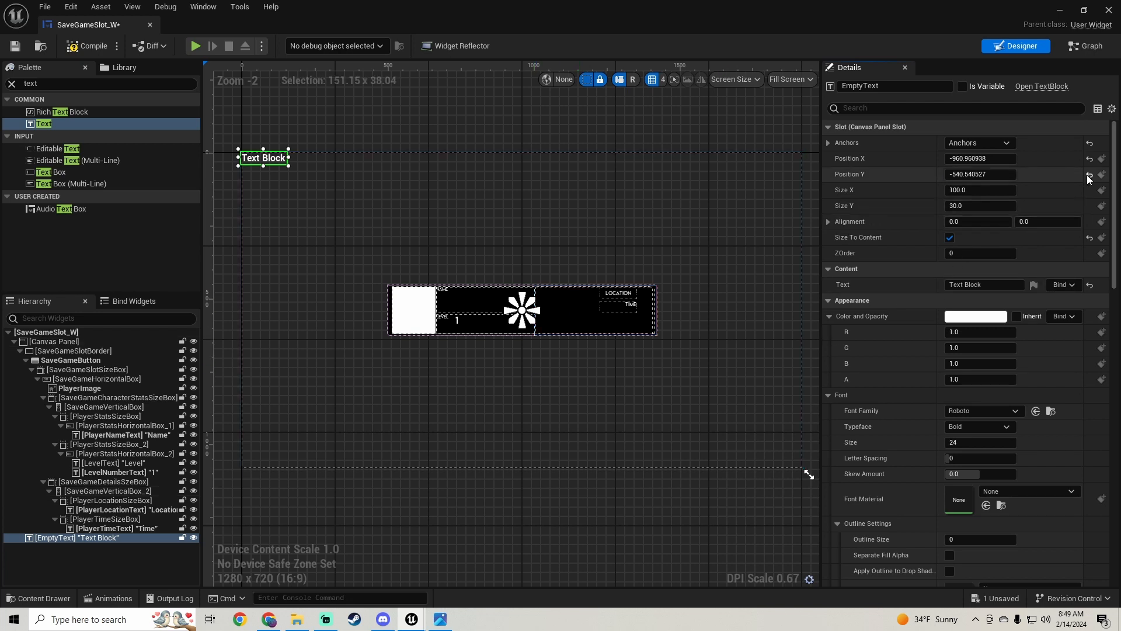
pyautogui.click(1089, 175)
pyautogui.click(1089, 158)
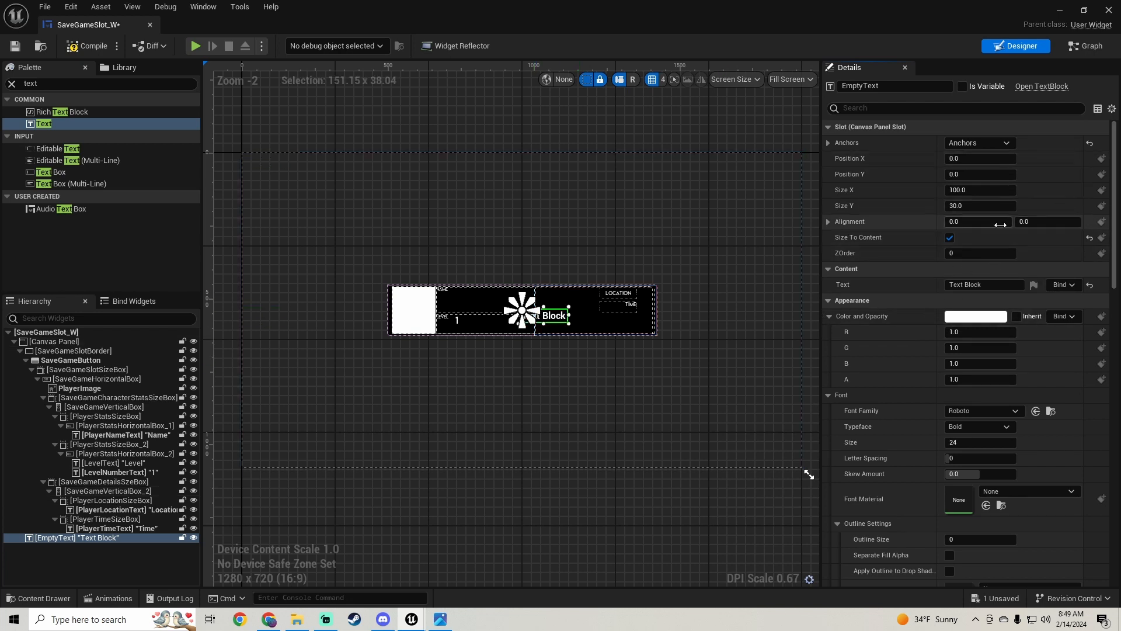
# Set EmptyText's alignment to 0.5 in both X and Y.
pyautogui.click(1000, 224)
pyautogui.write('.5')
pyautogui.press('Return')
pyautogui.write('\\')
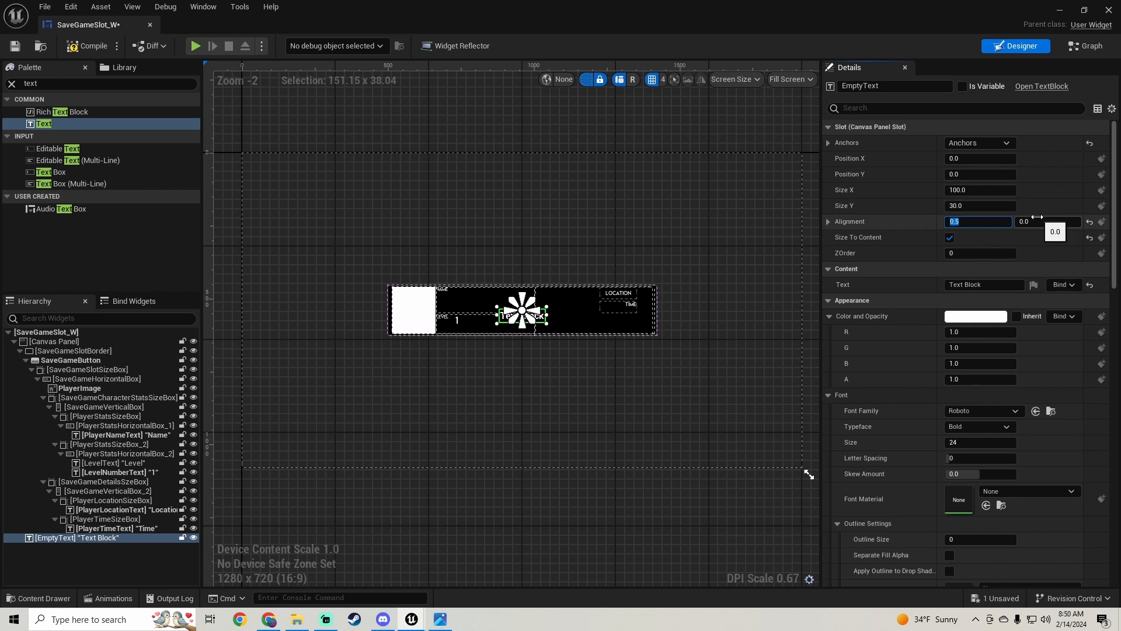
pyautogui.write('0.5')
pyautogui.press('Return')
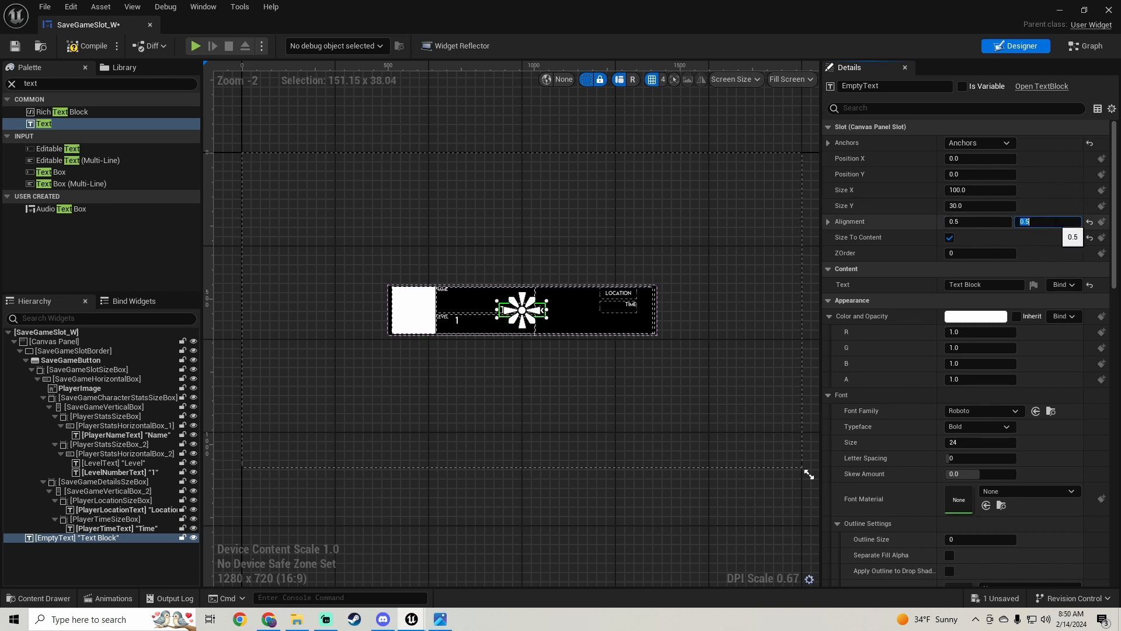
# Set EmptyText's font family to LEMONMILK-Regular_Font and its displayed text to EMPTY.
pyautogui.click(975, 412)
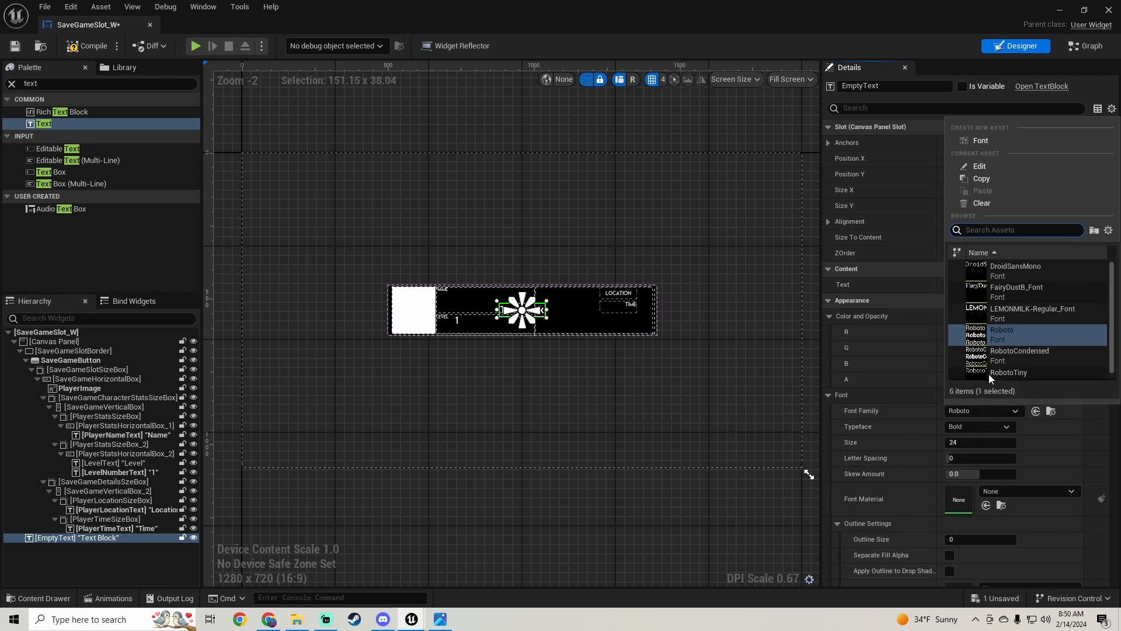
pyautogui.click(1022, 314)
pyautogui.scroll(2, 595, 327)
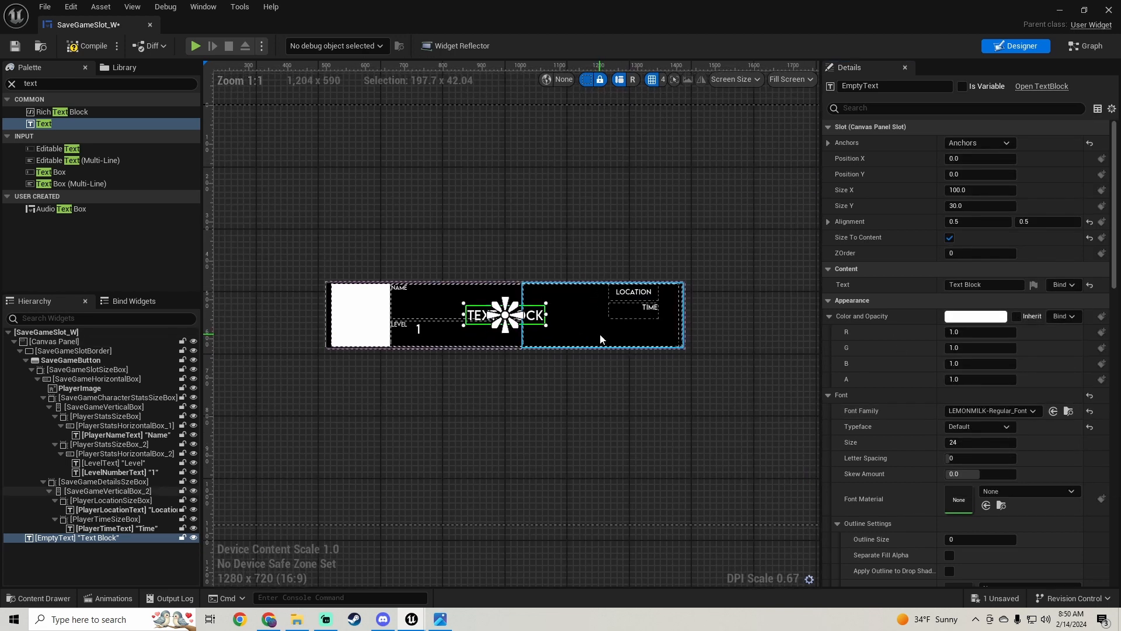
pyautogui.click(987, 285)
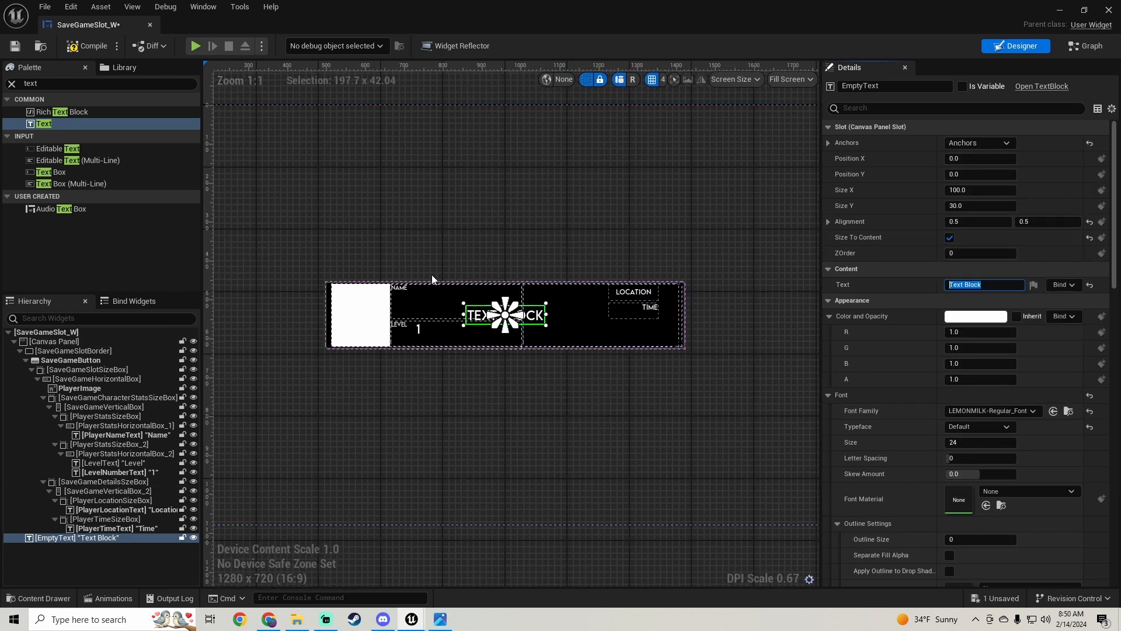
pyautogui.write('EMPTY')
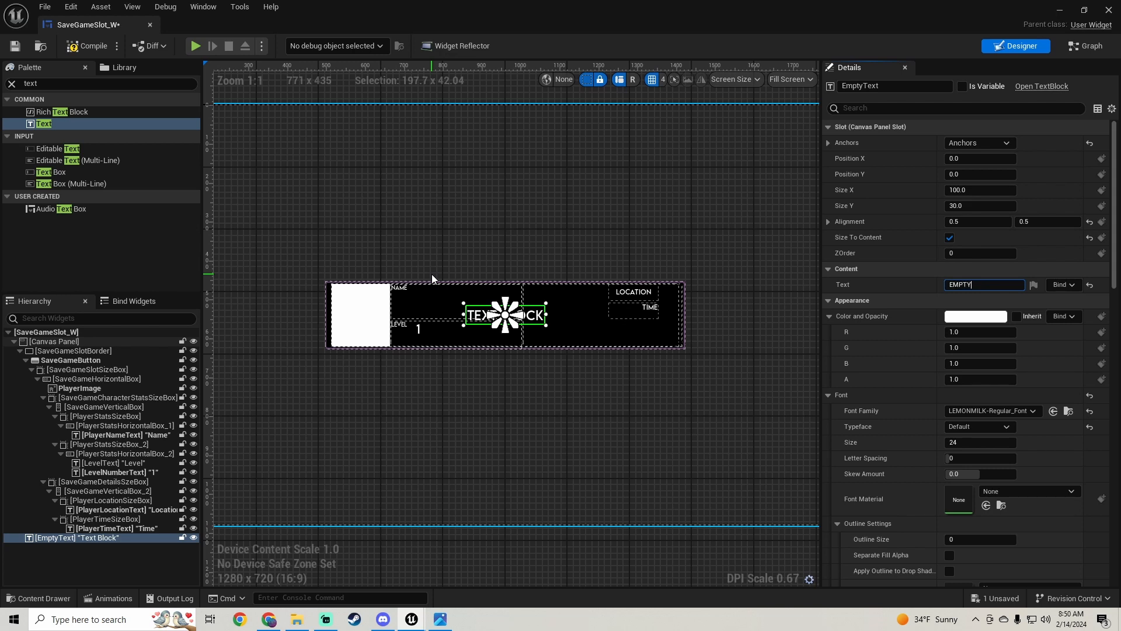
pyautogui.write('\\')
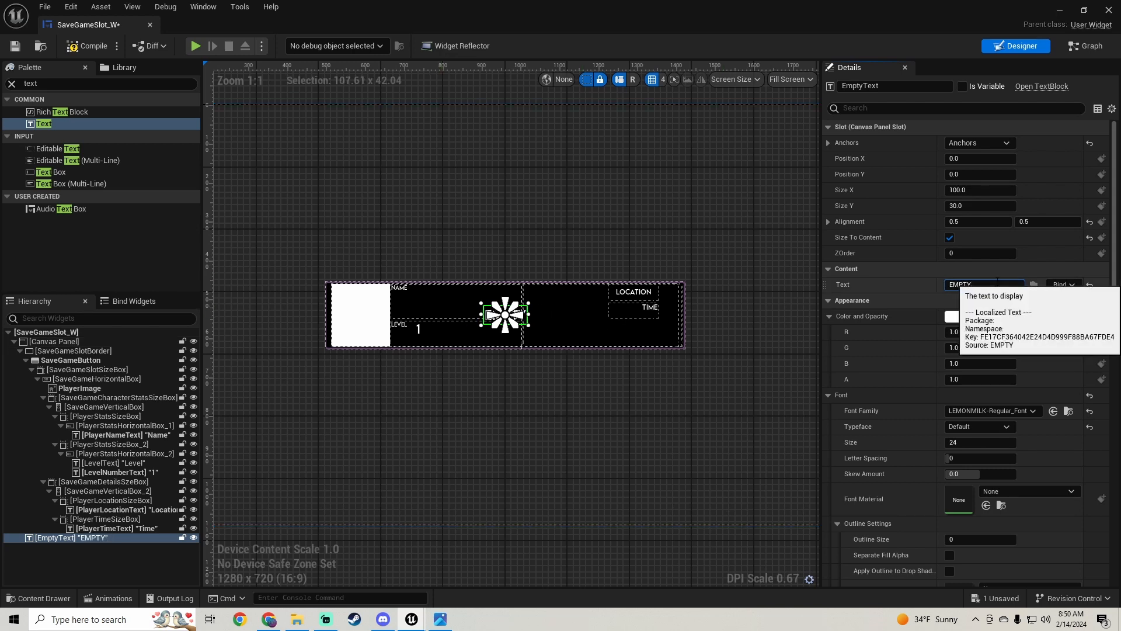
pyautogui.press('BackSpace')
pyautogui.scroll(3, 495, 257)
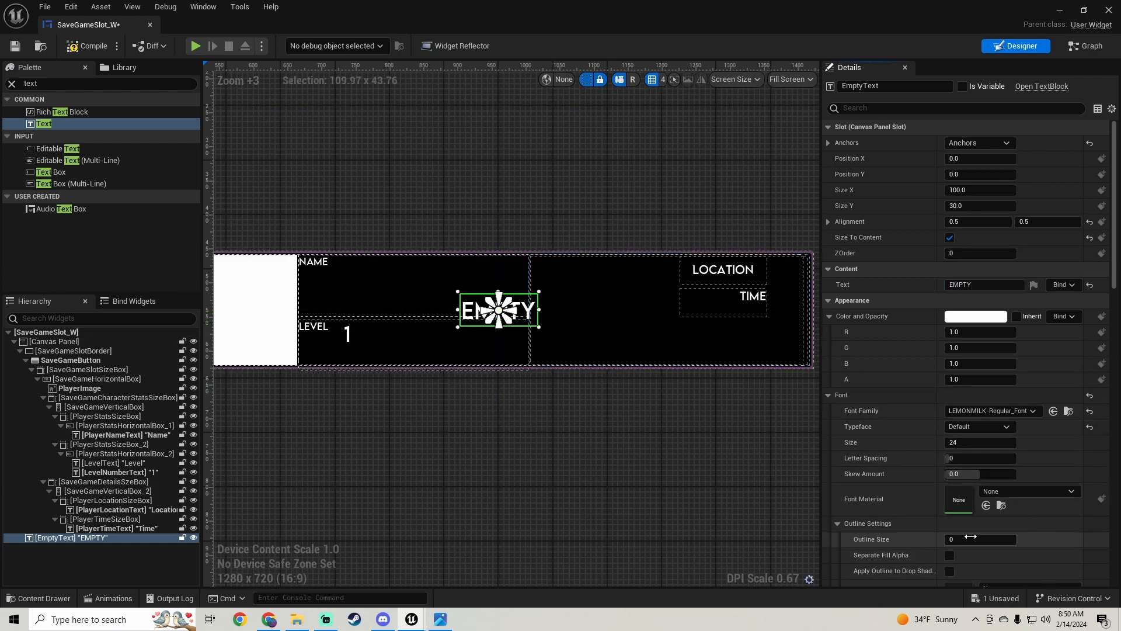
# Set EmptyText's outline size to 1 and its font size to 48.
pyautogui.write('1')
pyautogui.press('Return')
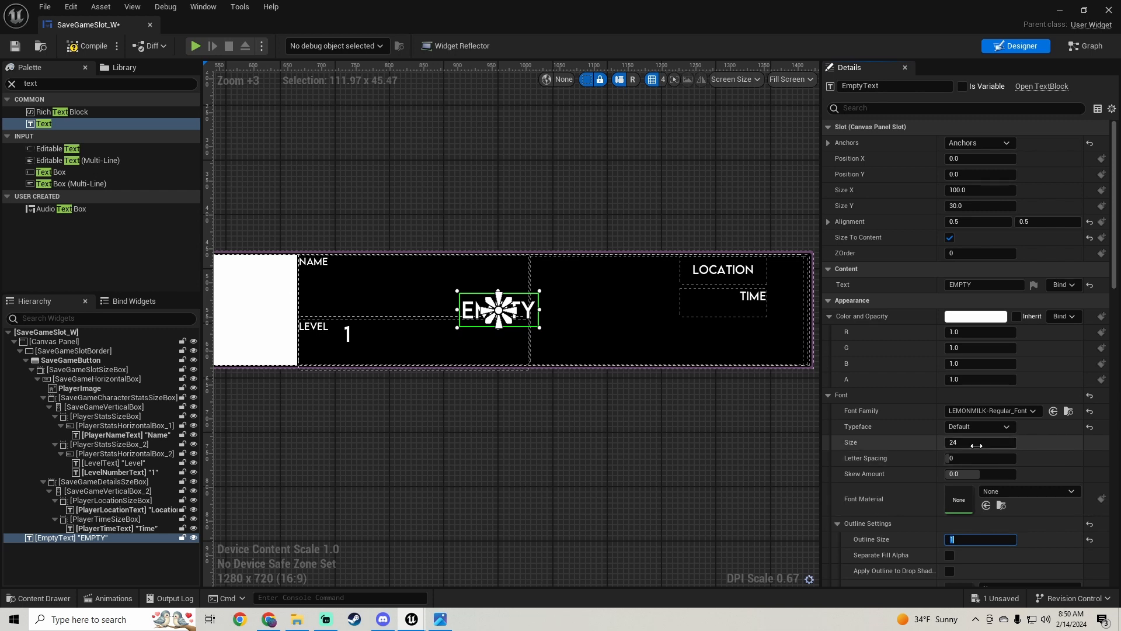
pyautogui.click(438, 621)
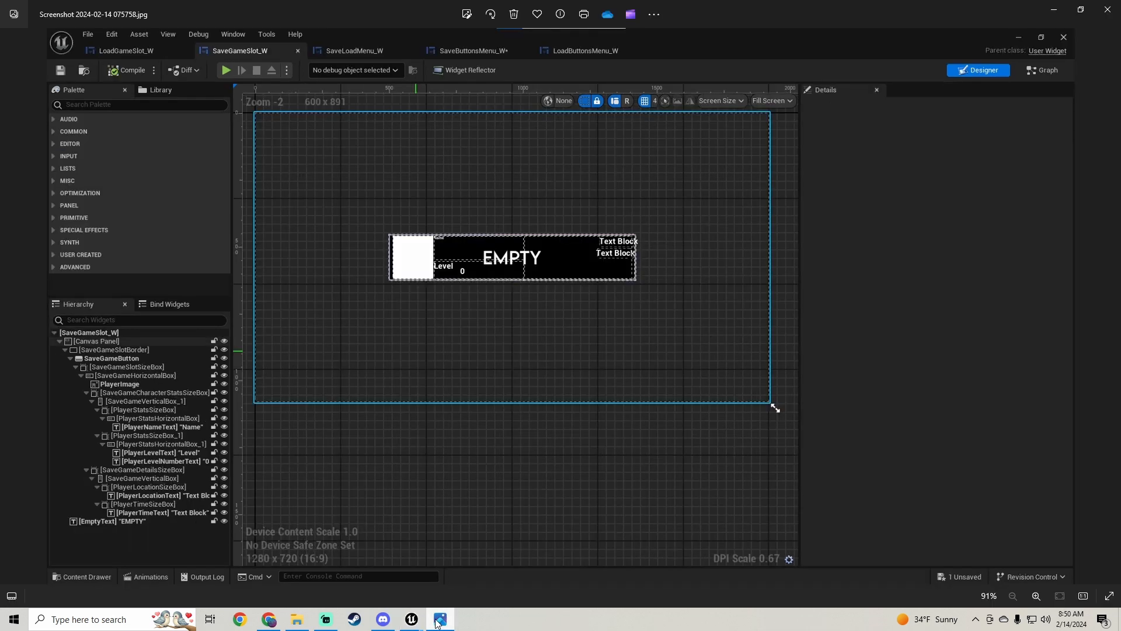
pyautogui.click(438, 620)
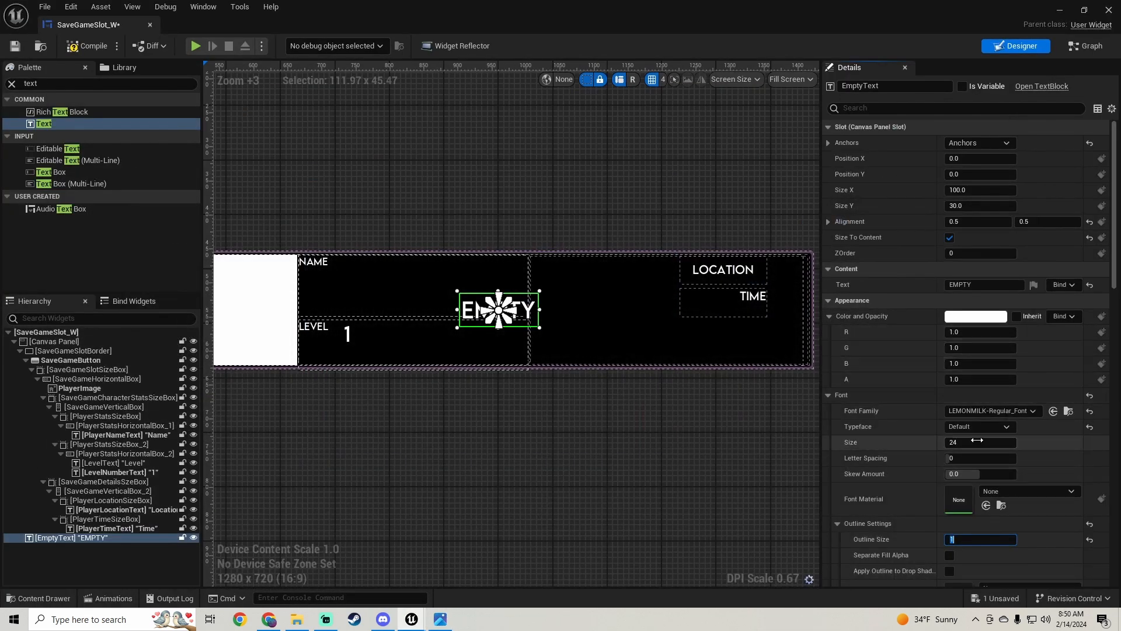
pyautogui.click(977, 441)
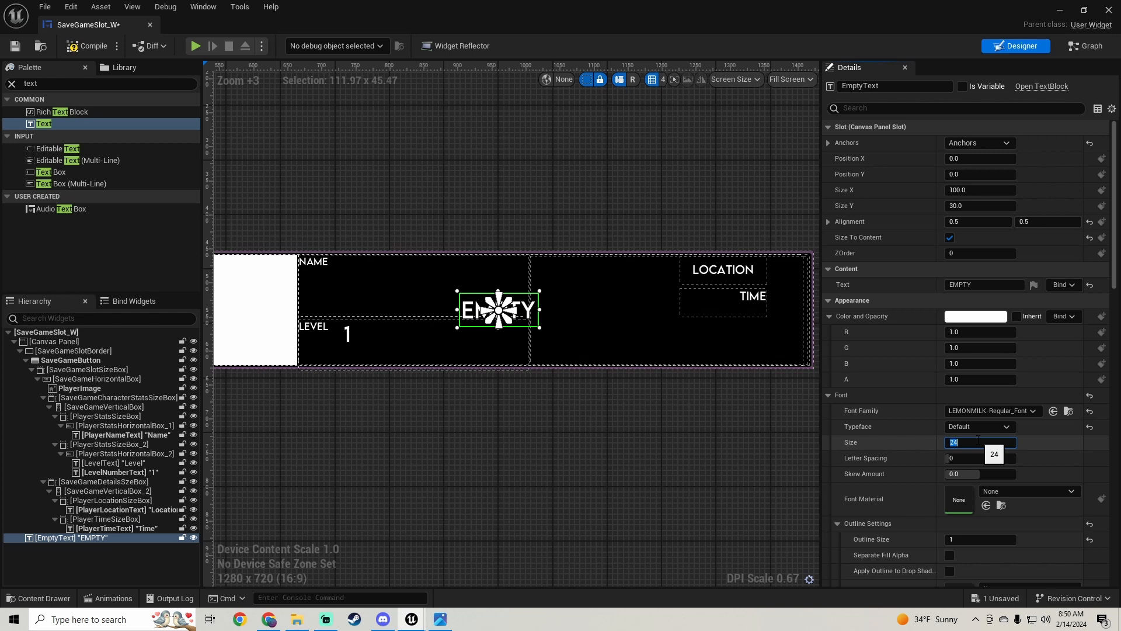
pyautogui.write('48')
pyautogui.press('Return')
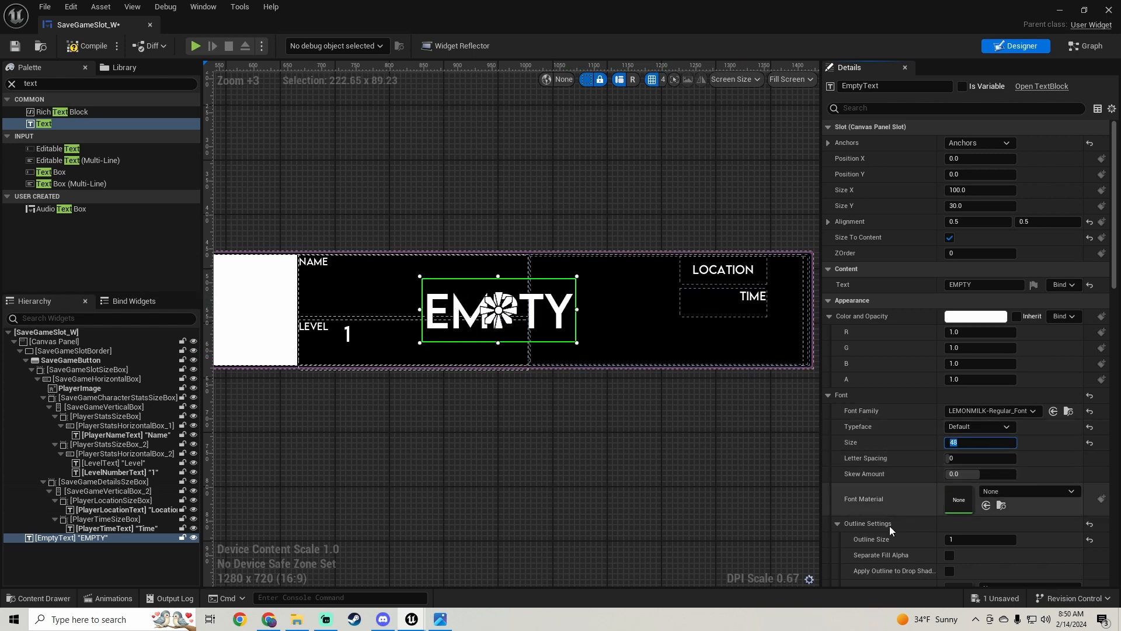
# Compile and save the SaveGameSlot_W widget, and make EmptyText a variable.
pyautogui.scroll(-3, 600, 328)
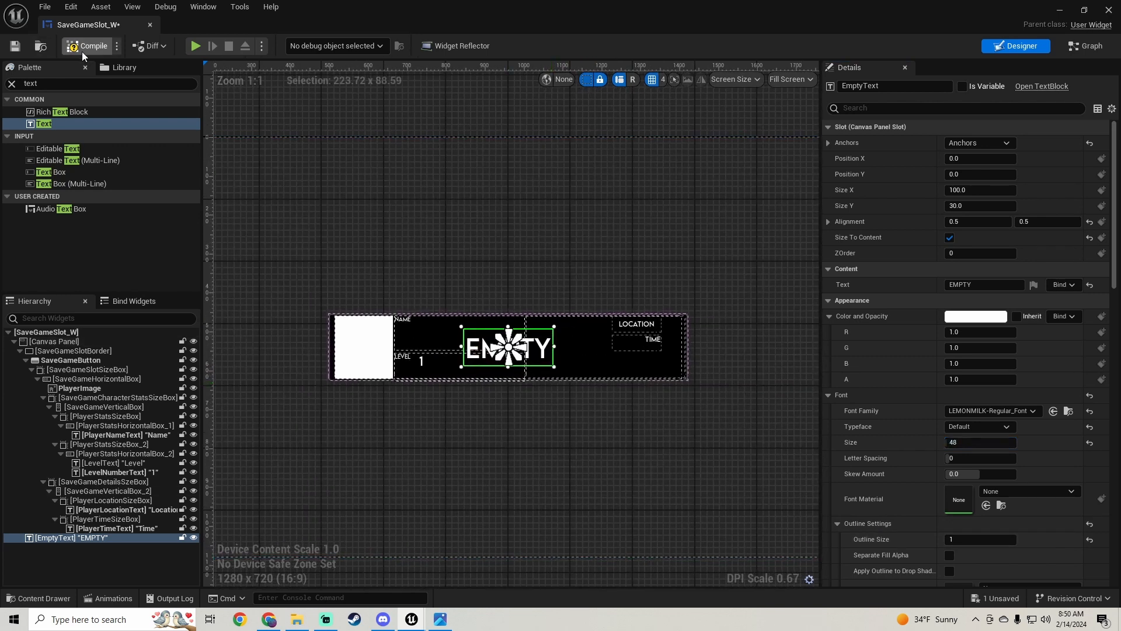
pyautogui.click(83, 53)
pyautogui.click(15, 48)
pyautogui.scroll(-1, 430, 394)
pyautogui.moveTo(429, 393); pyautogui.dragTo(421, 332, button='right')
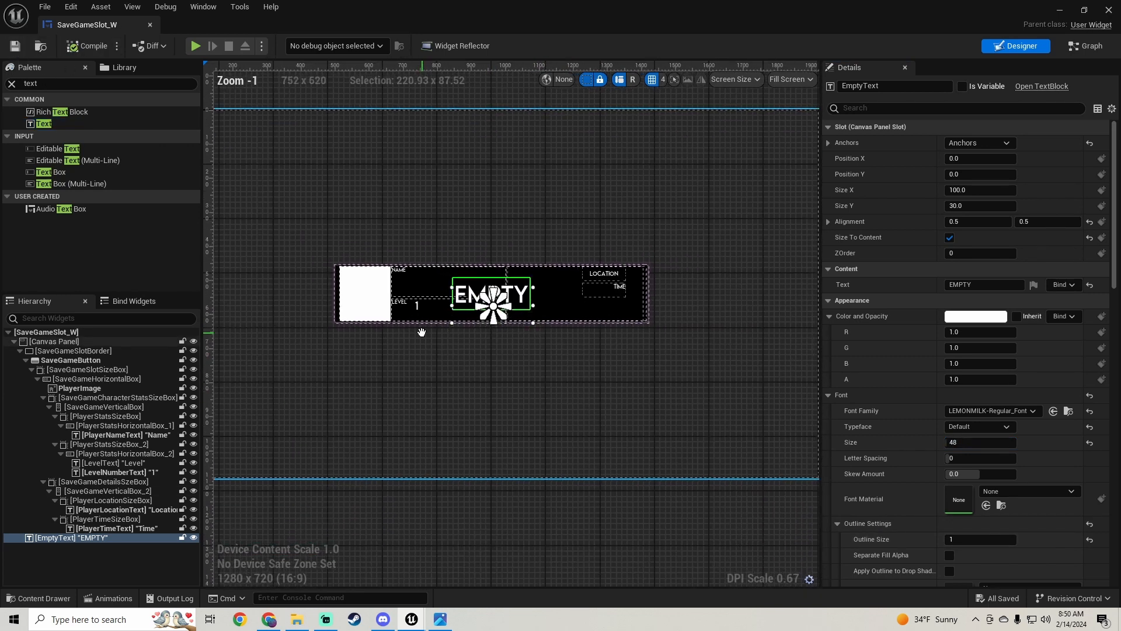
pyautogui.click(962, 86)
# Check the Is Variable setting of the name, level, location and time texts, and save the widget.
pyautogui.scroll(2, 383, 266)
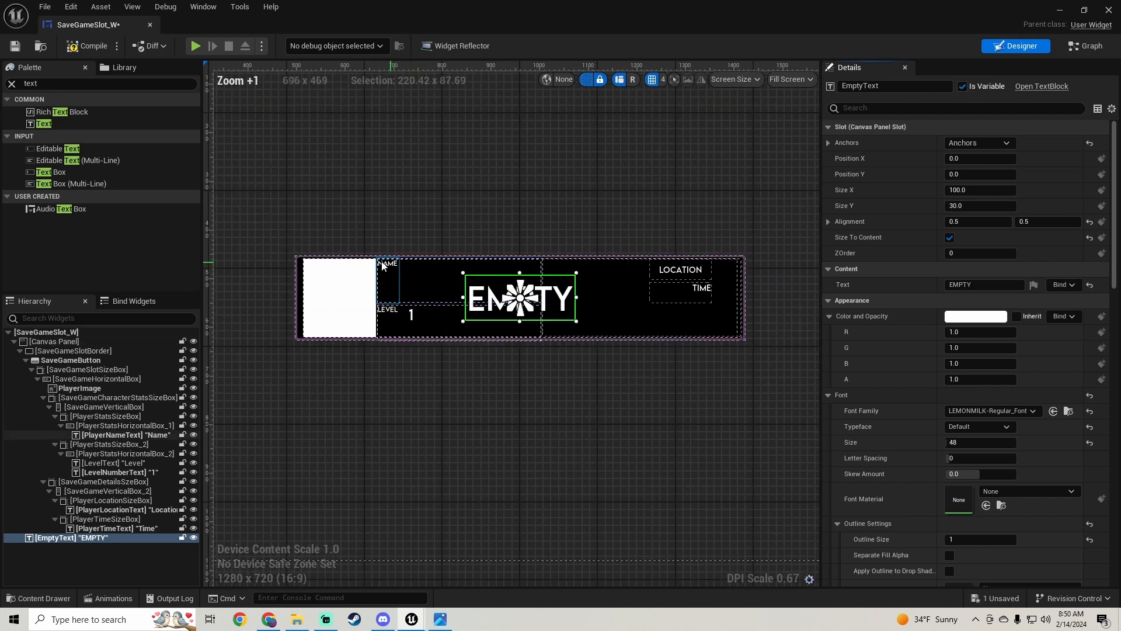
pyautogui.click(383, 266)
pyautogui.click(387, 324)
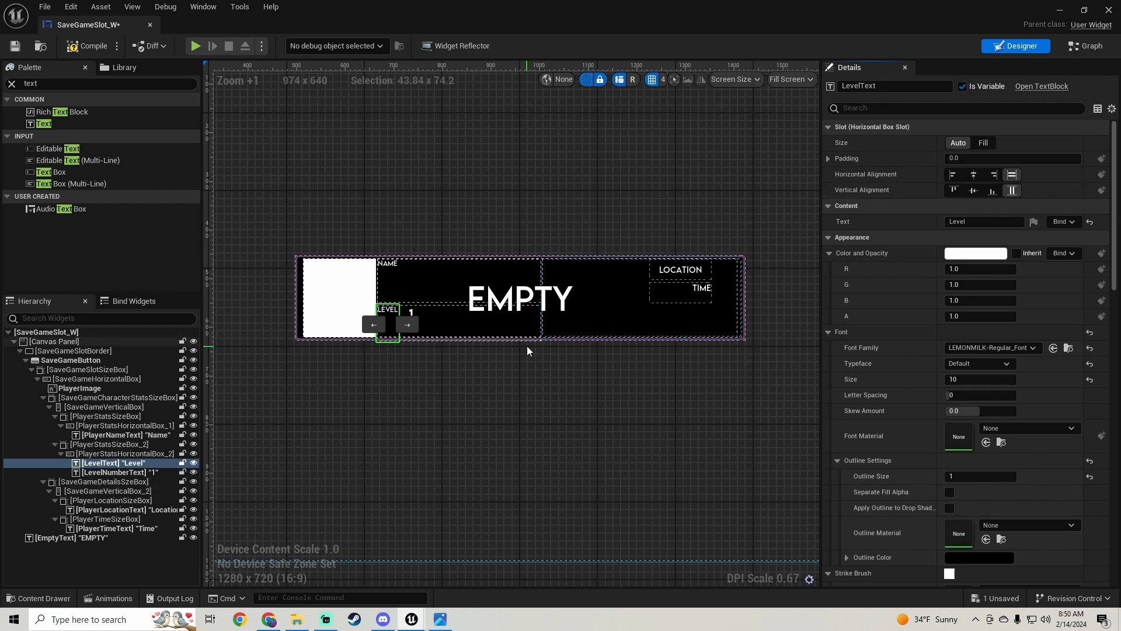
pyautogui.click(411, 311)
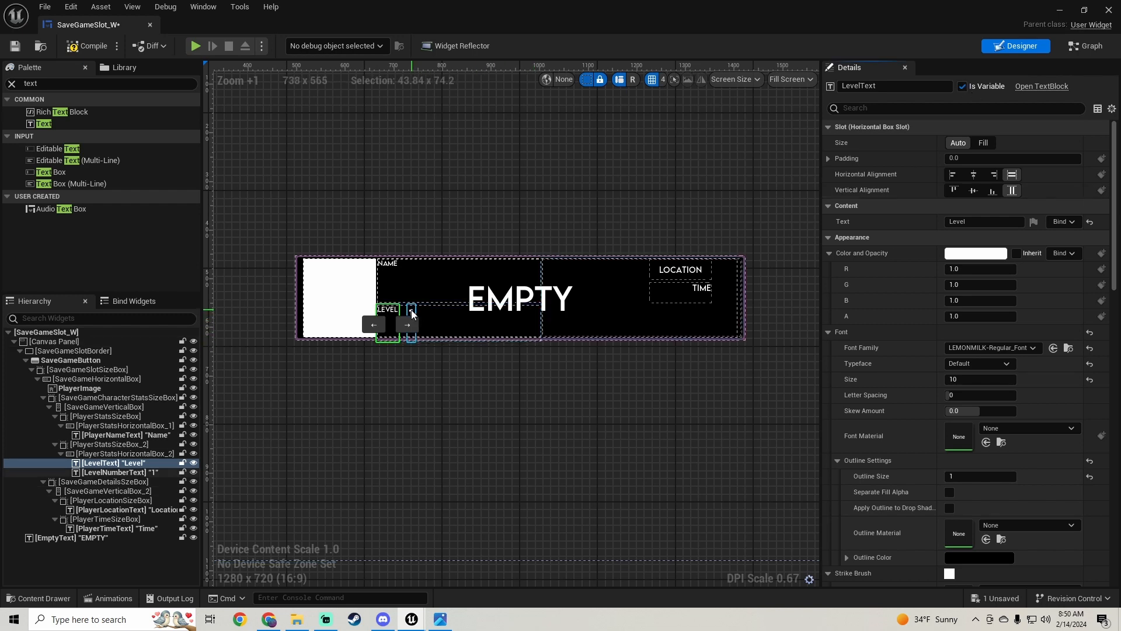
pyautogui.click(560, 291)
pyautogui.click(687, 270)
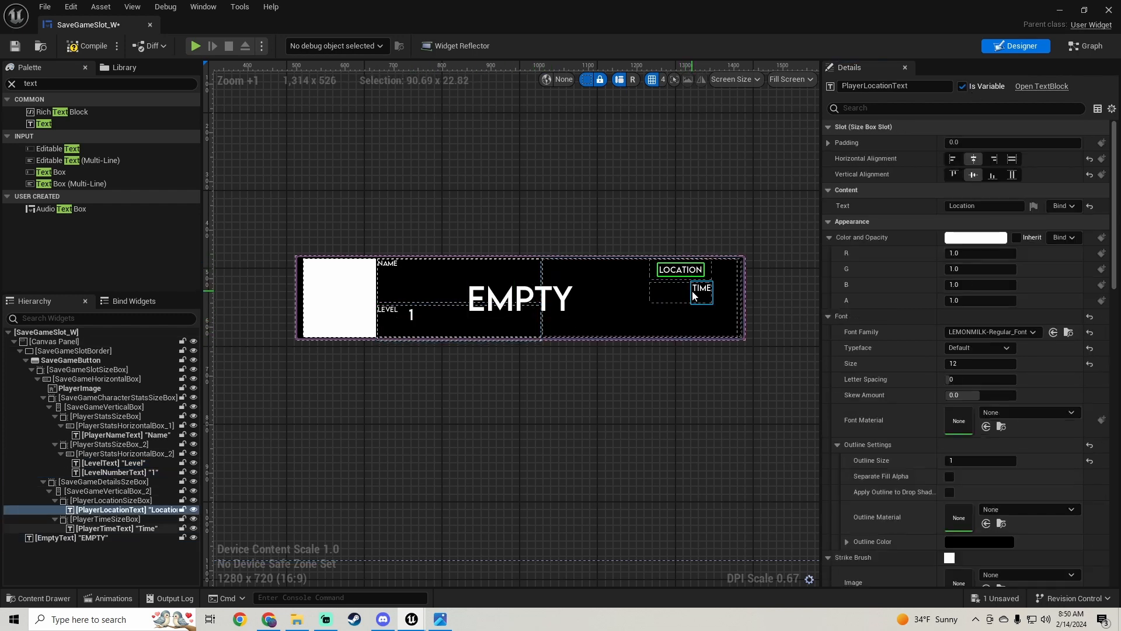
pyautogui.click(702, 291)
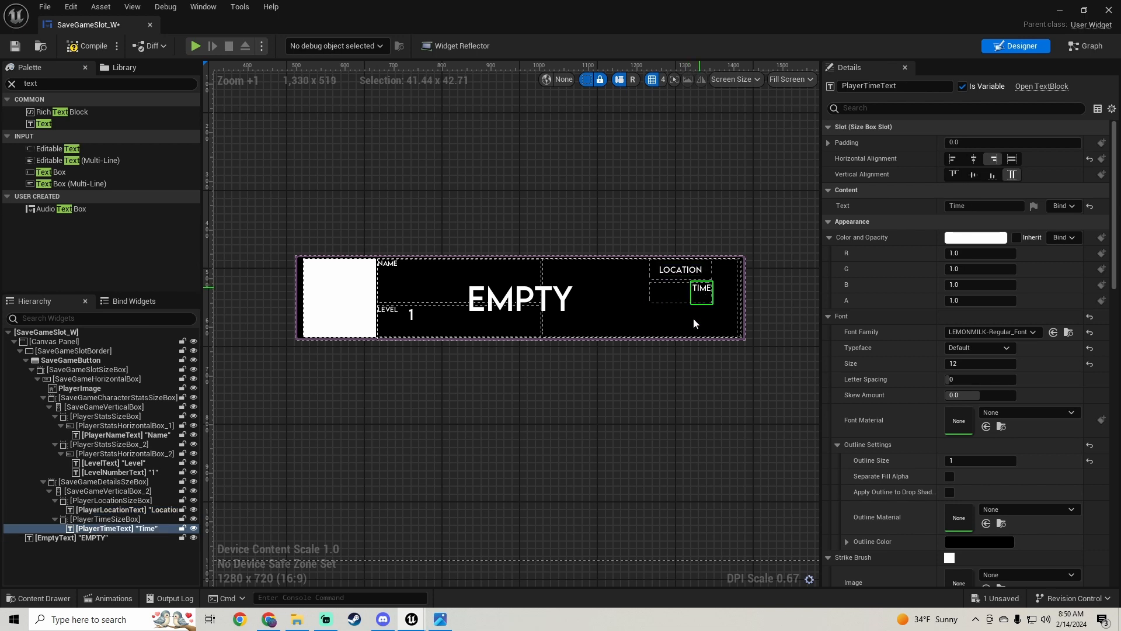
pyautogui.click(15, 46)
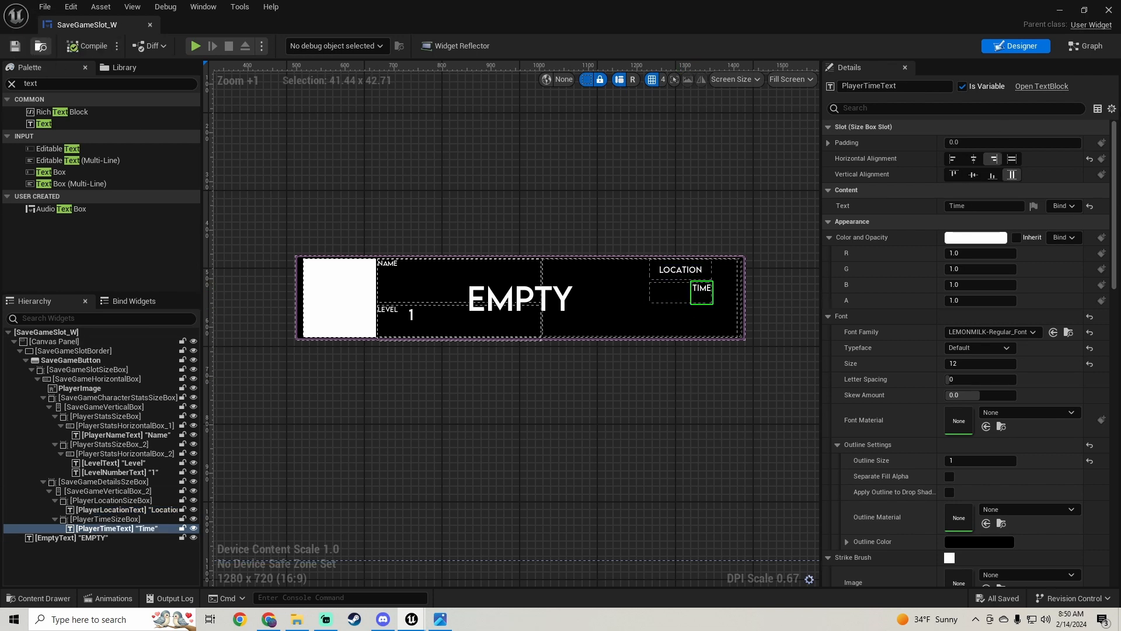
# Remove the Event Pre Construct and Event Tick nodes from the widget's event graph, keeping only Event Construct.
pyautogui.click(1085, 45)
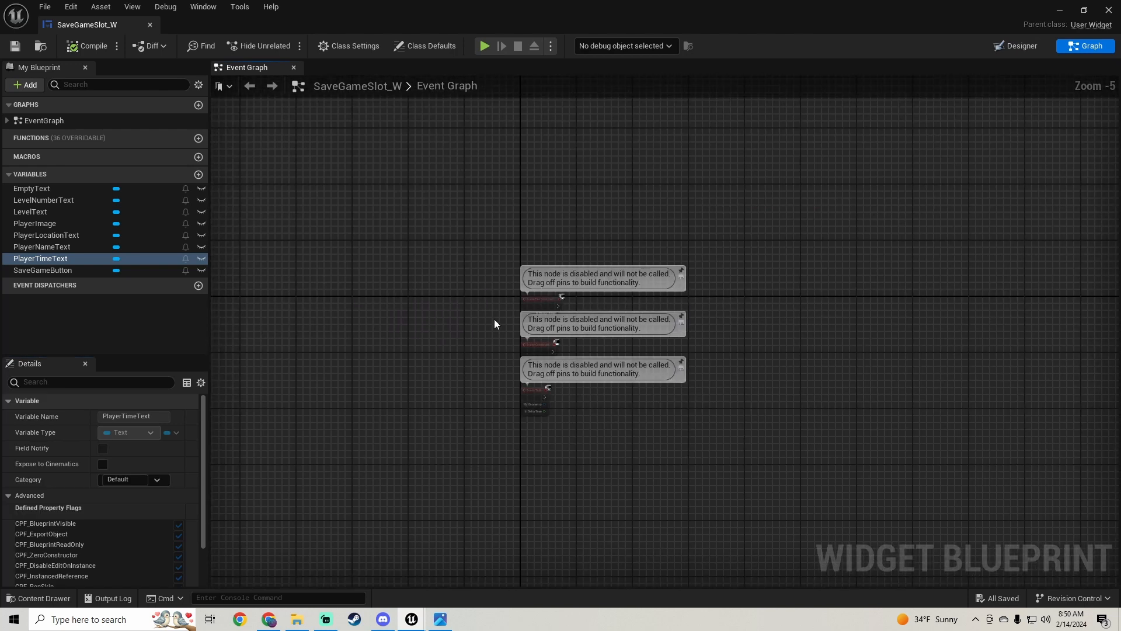
pyautogui.click(481, 381)
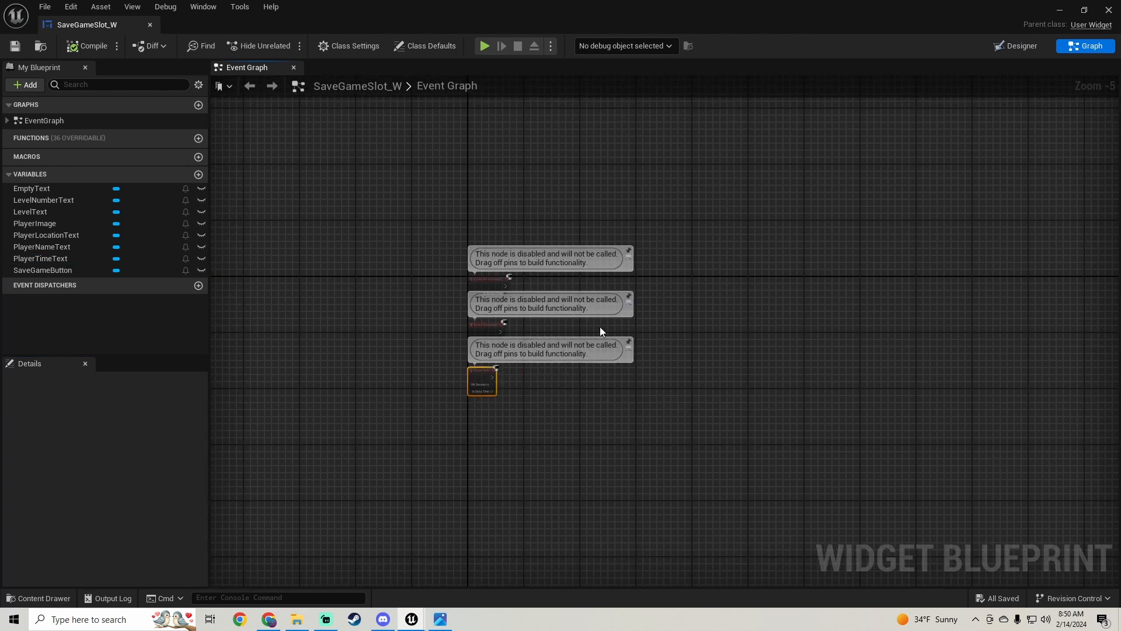
pyautogui.press('Delete')
pyautogui.press('Delete')
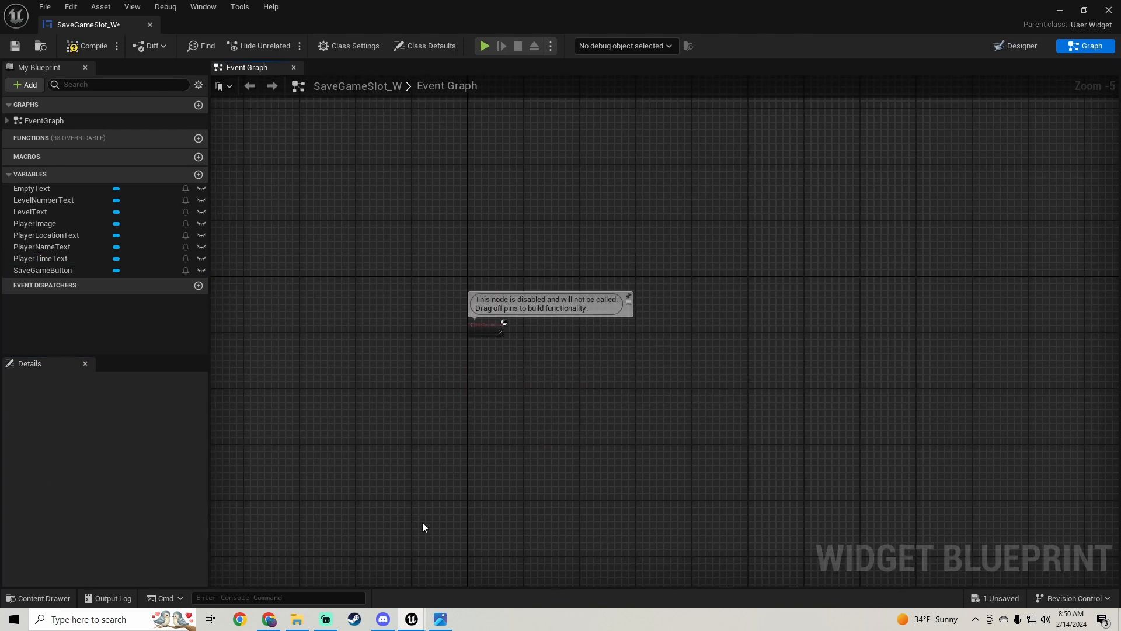
pyautogui.click(440, 619)
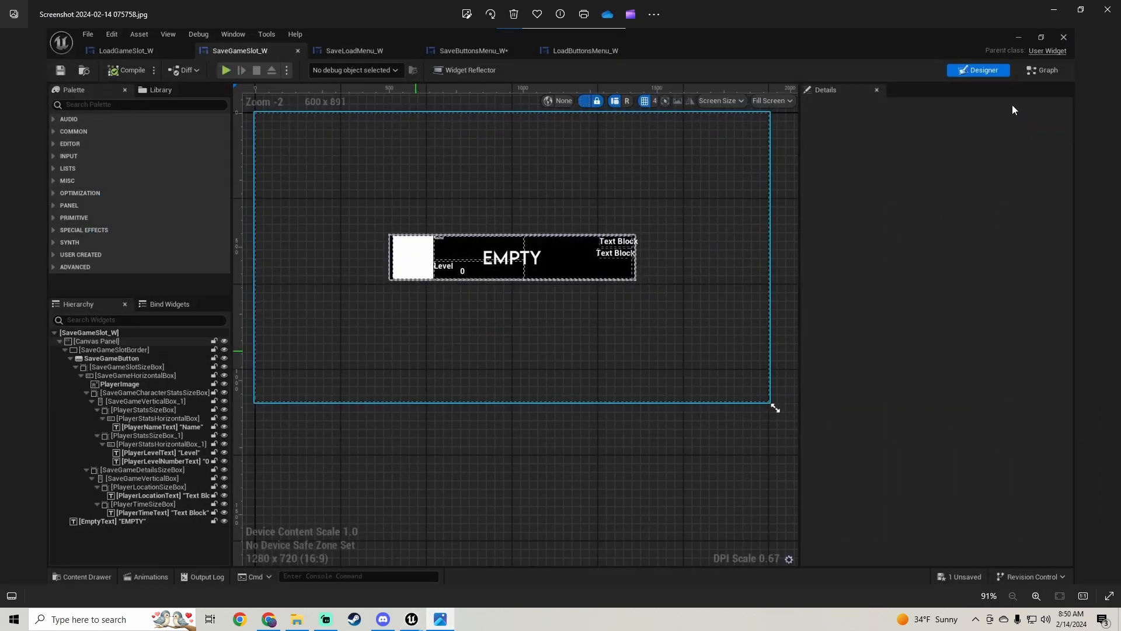
pyautogui.click(1103, 9)
pyautogui.click(295, 620)
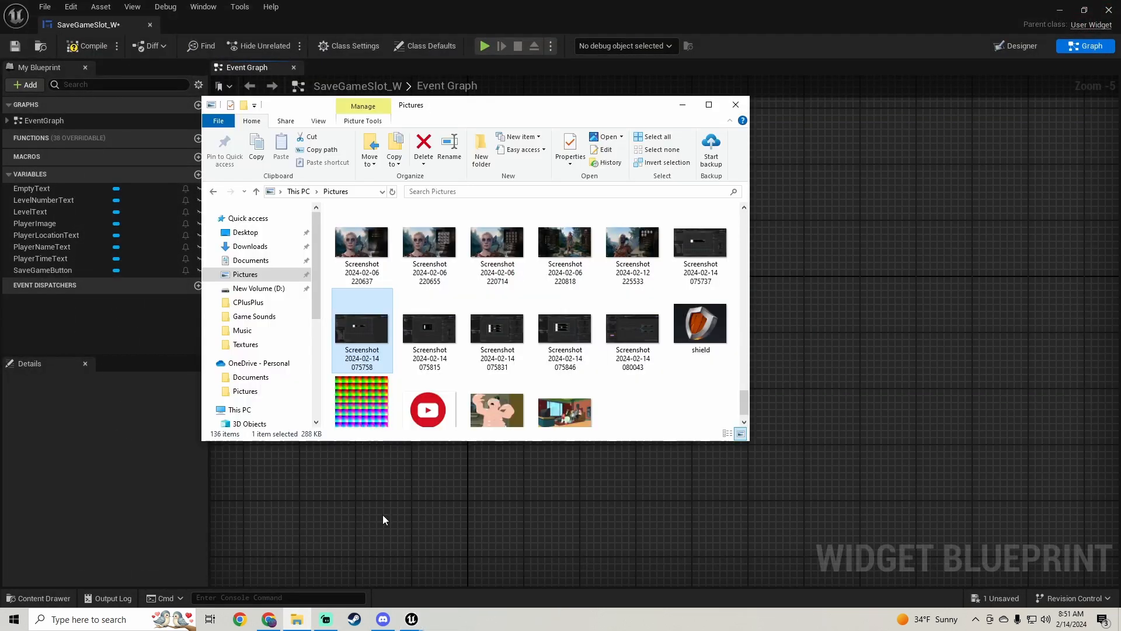
pyautogui.scroll(-1, 633, 331)
pyautogui.doubleClick(633, 331)
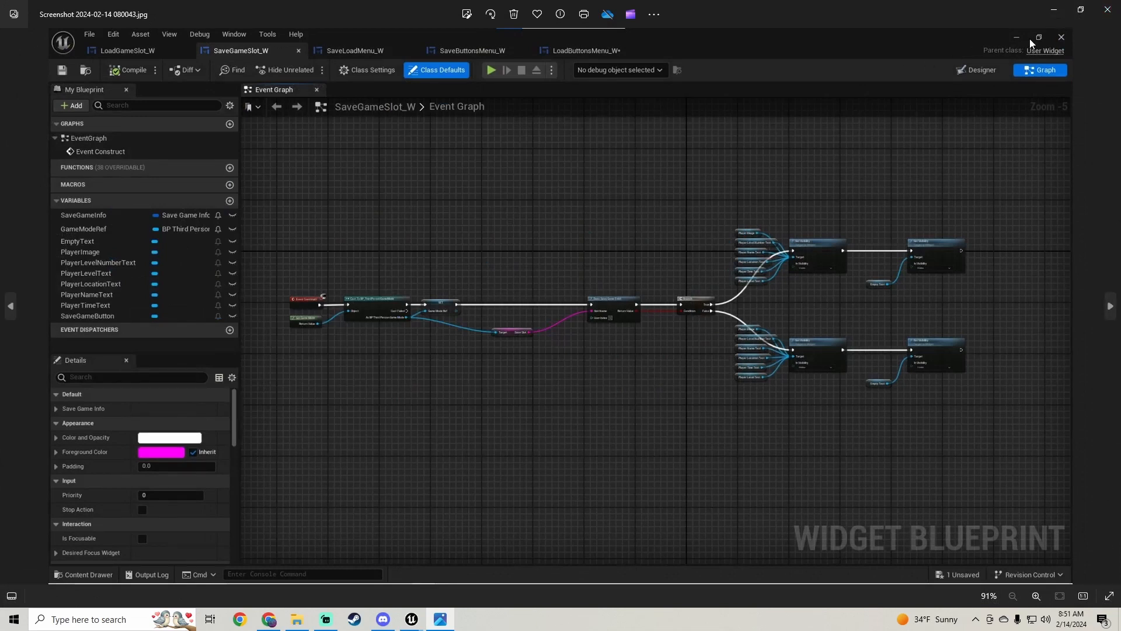
# Return to the SaveGameSlot_W event graph and add a Cast To BP_ThirdPersonGameMode node, wired to and aligned with Event Construct.
pyautogui.click(1054, 14)
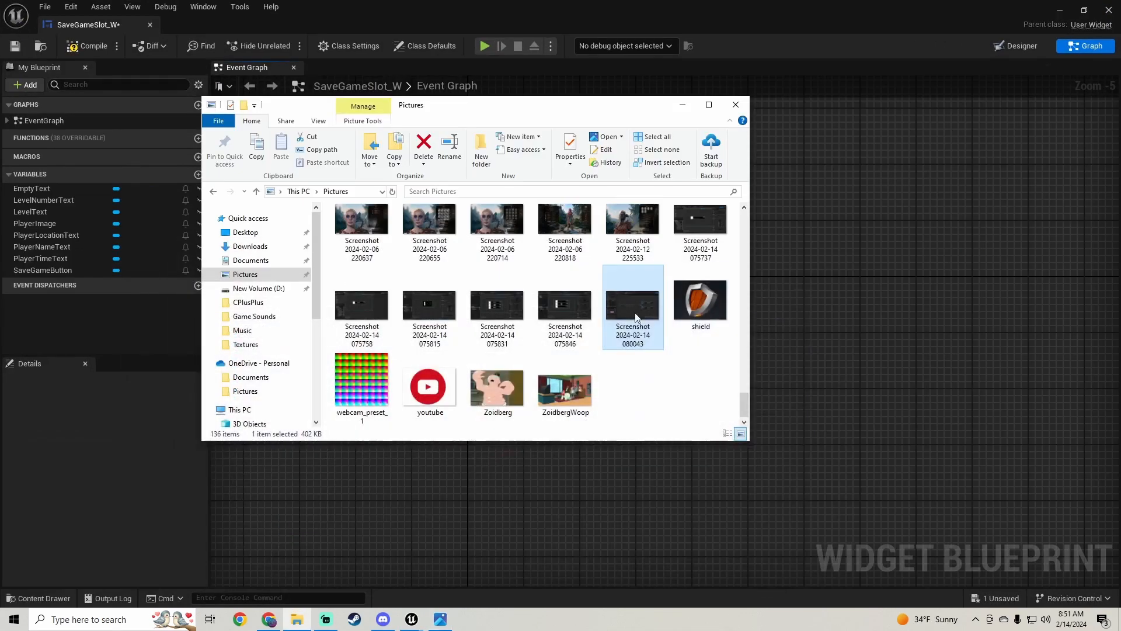
pyautogui.click(681, 106)
pyautogui.rightClick(601, 342)
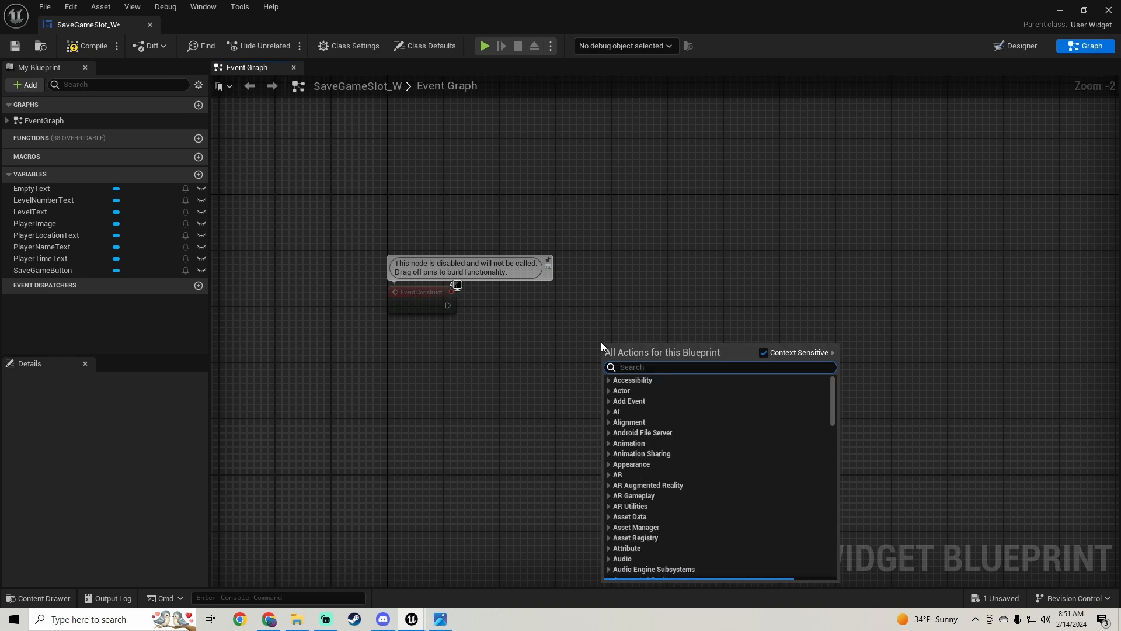
pyautogui.write('cast to third person')
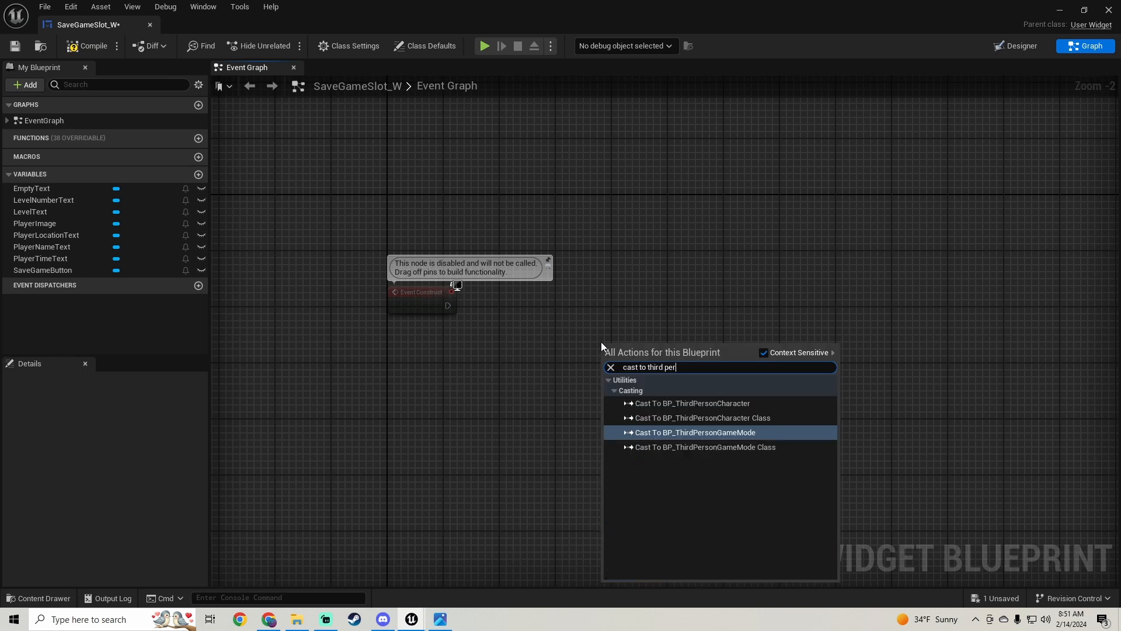
pyautogui.click(707, 433)
pyautogui.moveTo(605, 361); pyautogui.dragTo(448, 302)
pyautogui.moveTo(688, 358); pyautogui.dragTo(664, 299)
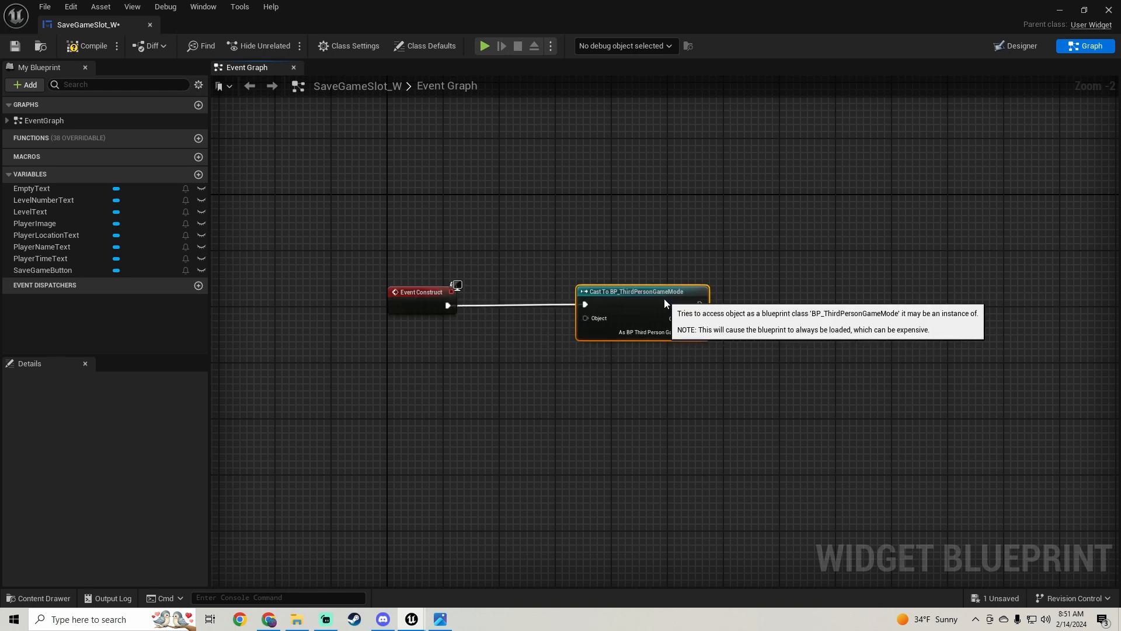
pyautogui.moveTo(620, 228); pyautogui.dragTo(384, 334)
pyautogui.press('q')
# Feed the cast's Object input from a new Get Game Mode node placed beneath Event Construct.
pyautogui.moveTo(595, 320); pyautogui.dragTo(479, 383)
pyautogui.write('get game mode')
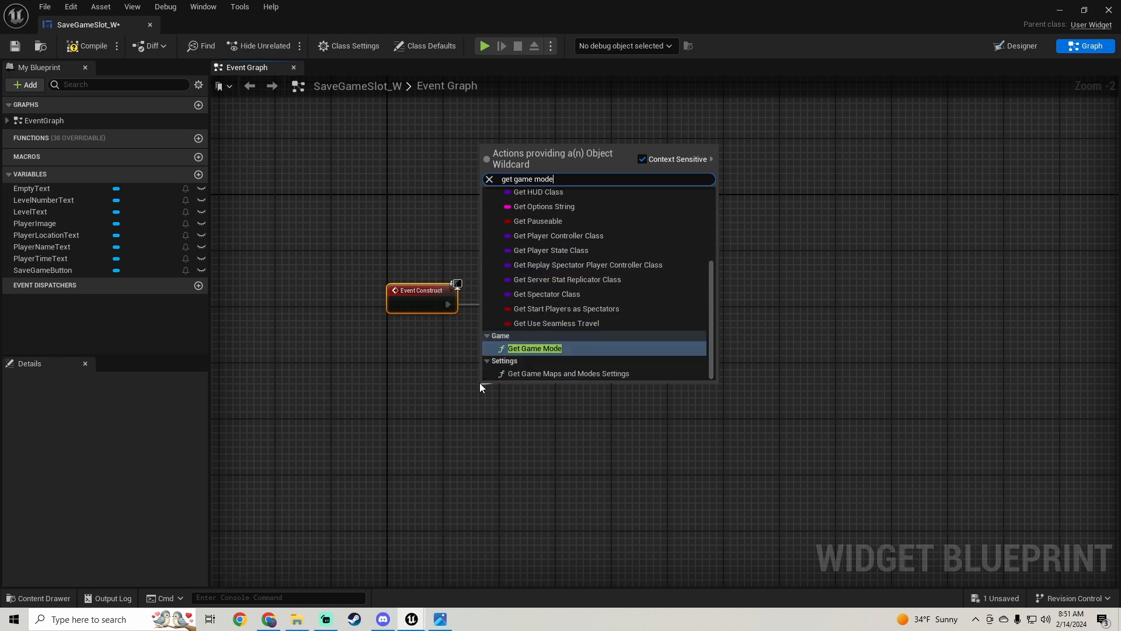
pyautogui.press('Return')
pyautogui.moveTo(498, 388); pyautogui.dragTo(407, 345)
# Promote the cast's game mode output to a variable named GameModRef and line up its SET node with the cast.
pyautogui.moveTo(570, 356); pyautogui.dragTo(452, 373, button='right')
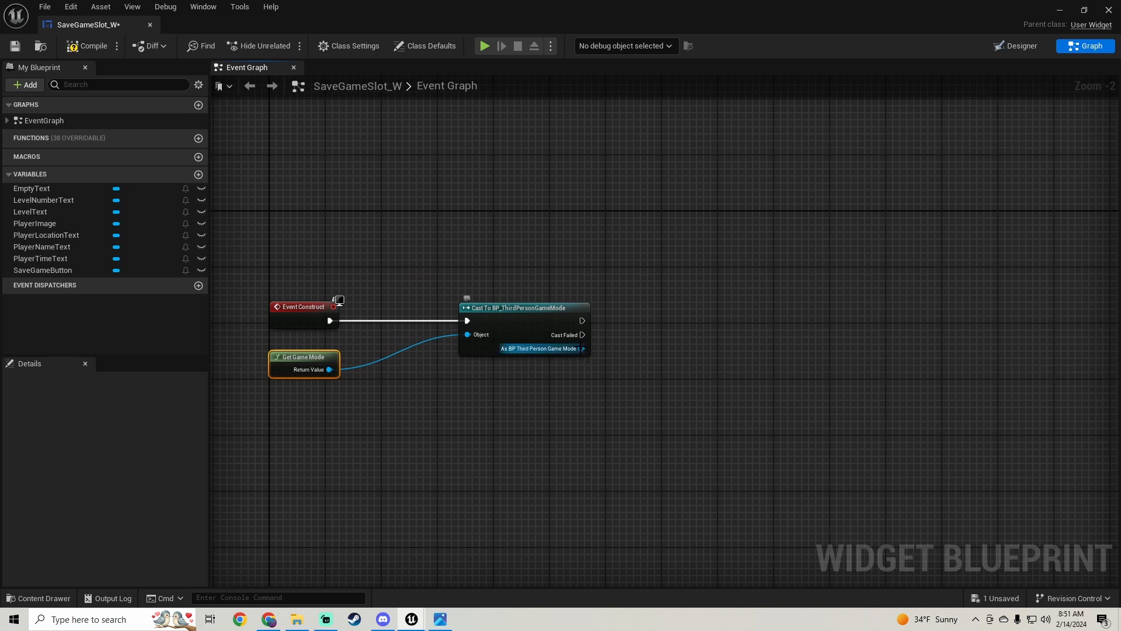
pyautogui.moveTo(583, 349); pyautogui.dragTo(689, 344)
pyautogui.click(740, 404)
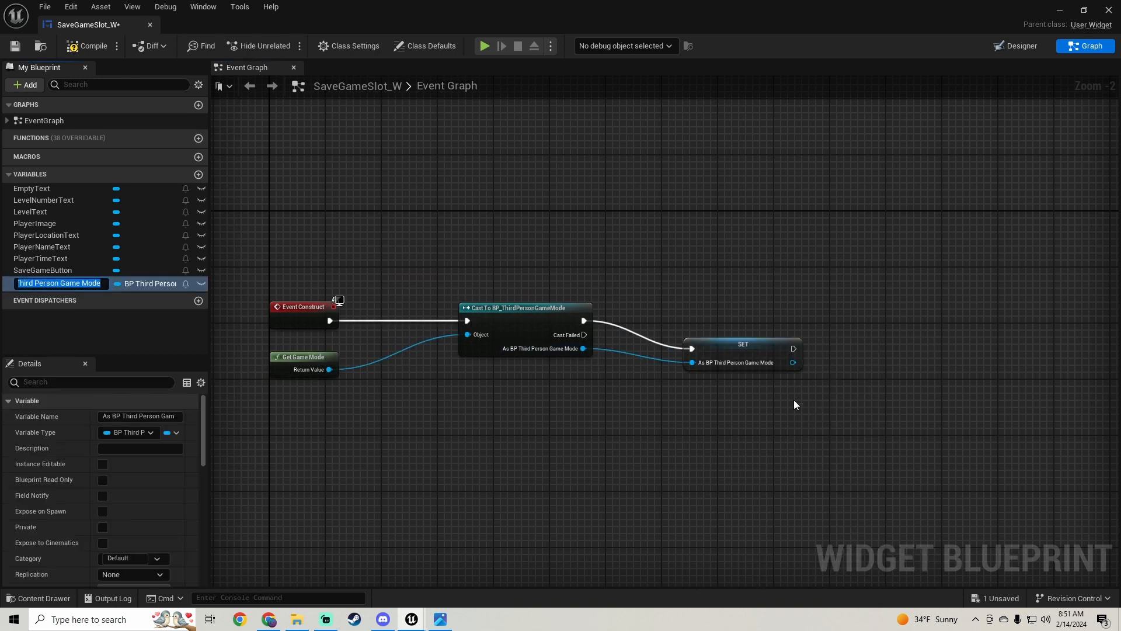
pyautogui.write('GameMod')
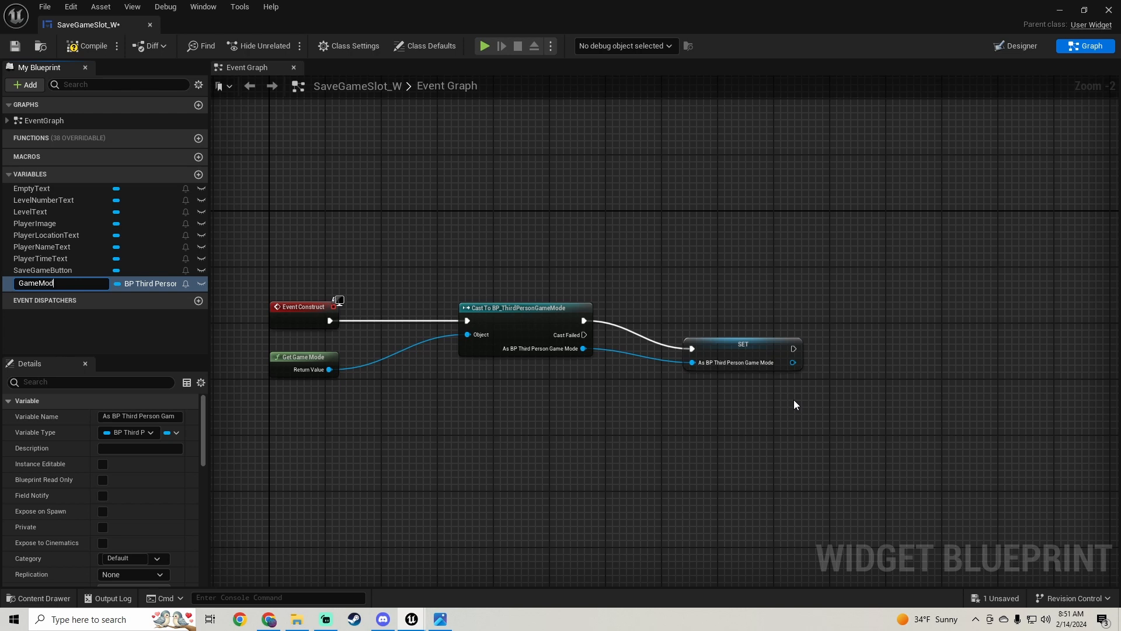
pyautogui.write('Ref')
pyautogui.press('Return')
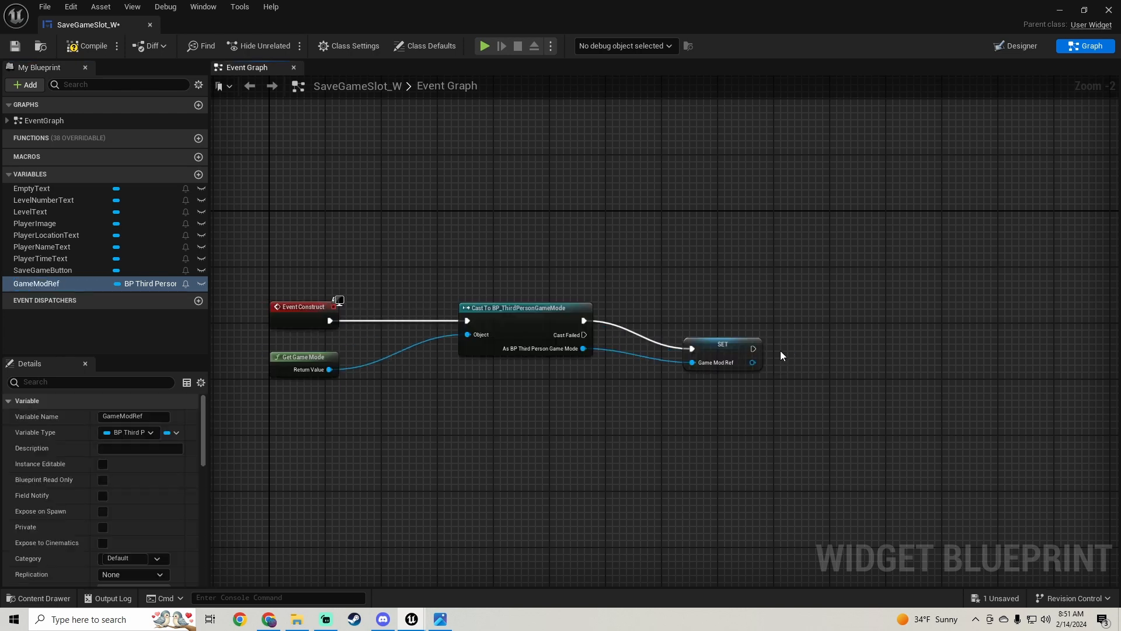
pyautogui.click(714, 349)
# Add a Does Save Game Exist node, run it after the GameModRef SET node, and align it farther along the execution line.
pyautogui.moveTo(706, 339); pyautogui.dragTo(619, 301, button='right')
pyautogui.rightClick(660, 312)
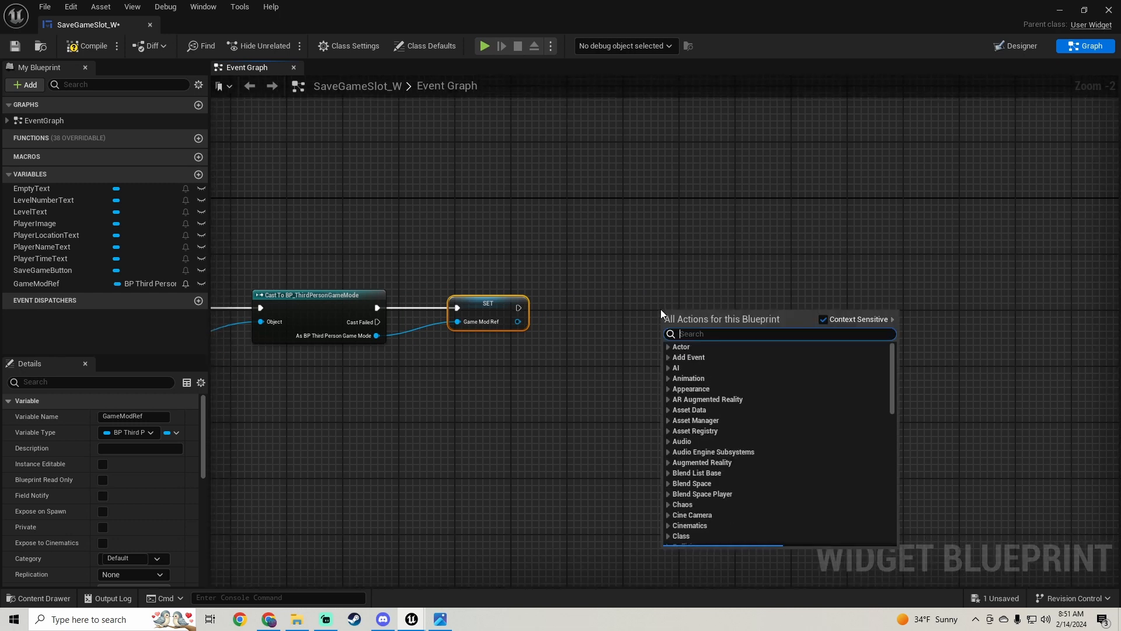
pyautogui.write('does save')
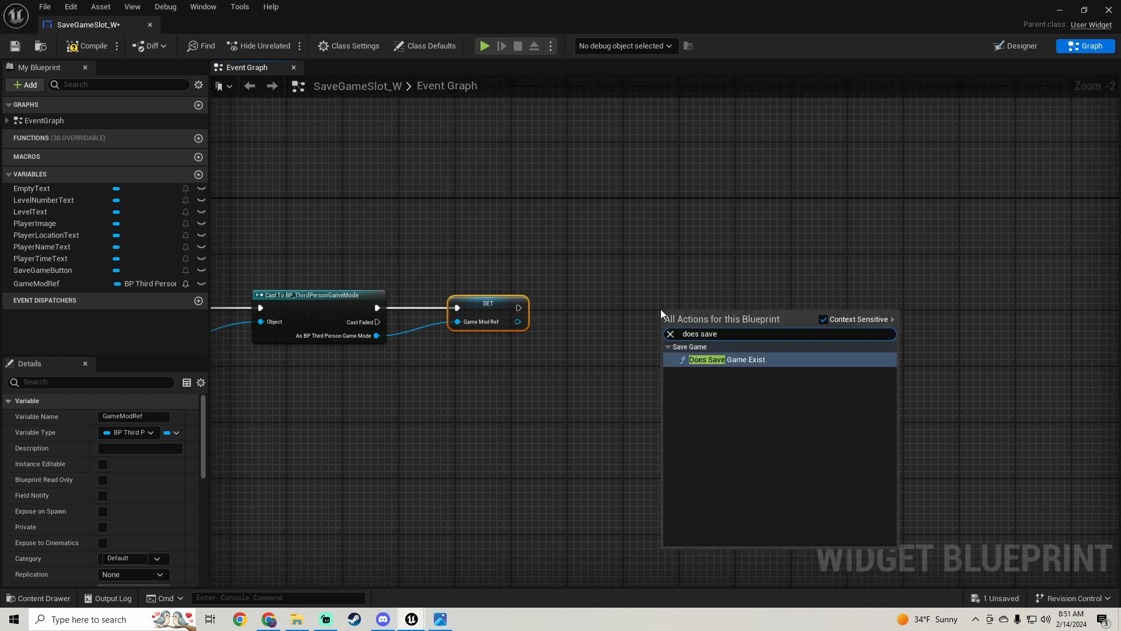
pyautogui.click(738, 358)
pyautogui.moveTo(666, 322); pyautogui.dragTo(519, 307)
pyautogui.moveTo(713, 316); pyautogui.dragTo(776, 302)
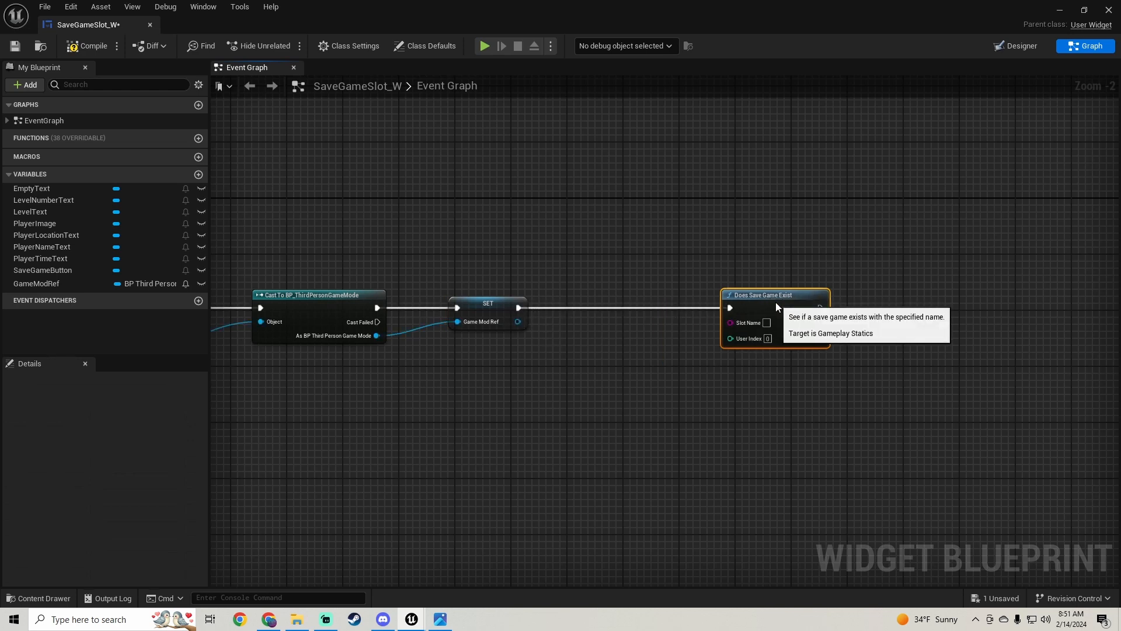
# Get Save Slot from the GameModRef output and connect it to the Slot Name input of Does Save Game Exist.
pyautogui.moveTo(518, 321); pyautogui.dragTo(596, 390)
pyautogui.write('save gam')
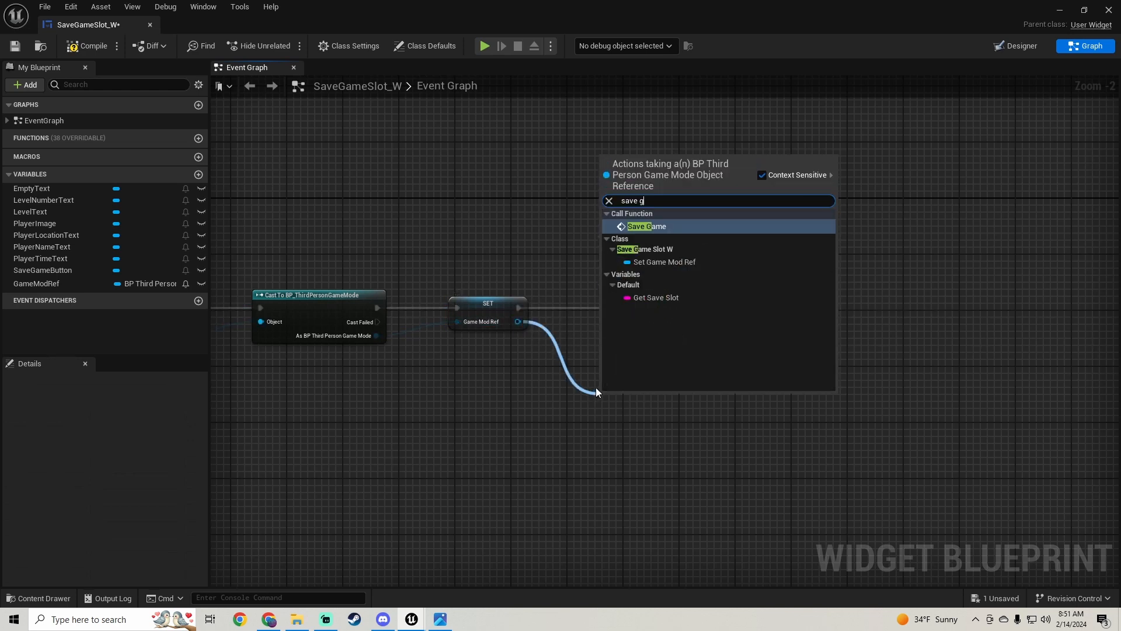
pyautogui.press('BackSpace')
pyautogui.press('BackSpace')
pyautogui.press('BackSpace')
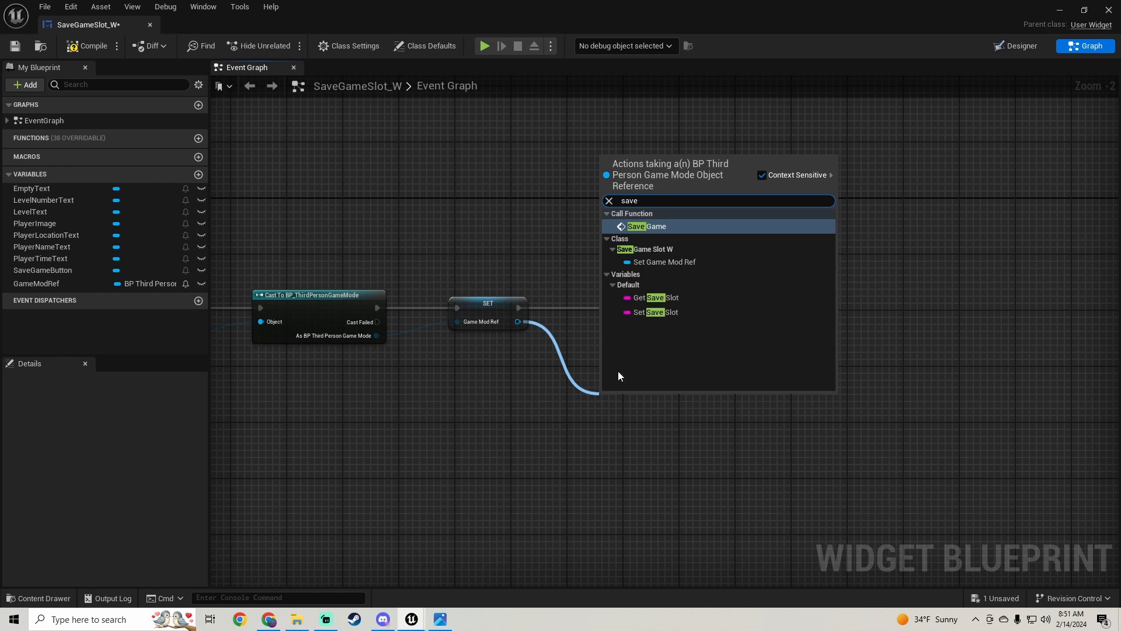
pyautogui.click(655, 297)
pyautogui.moveTo(607, 407); pyautogui.dragTo(510, 398, button='right')
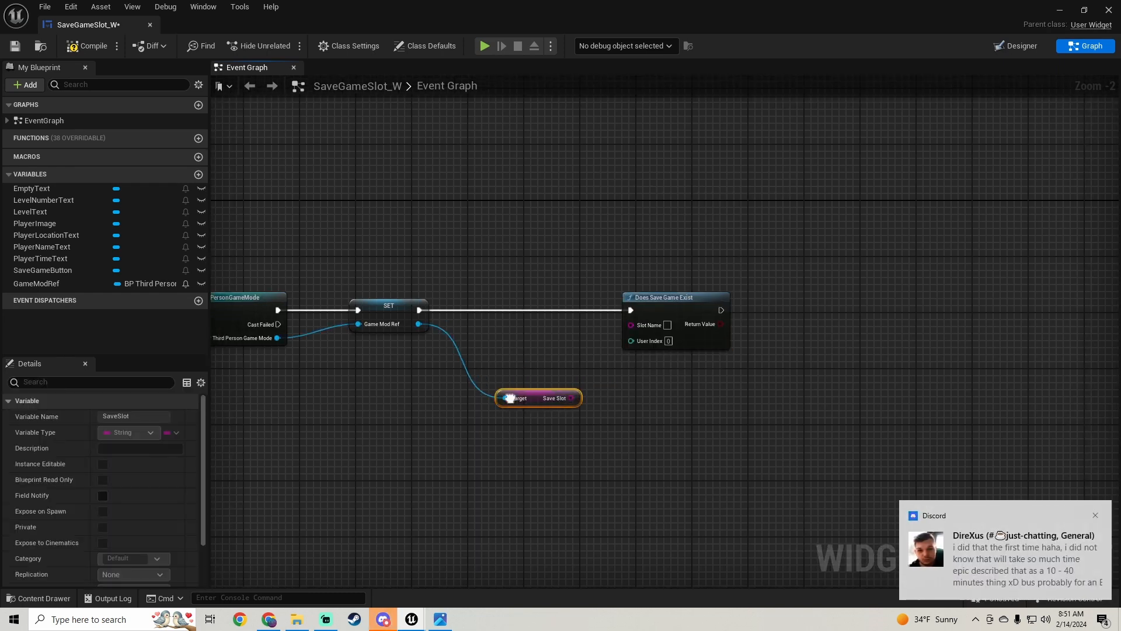
pyautogui.moveTo(571, 398); pyautogui.dragTo(631, 324)
pyautogui.moveTo(541, 398); pyautogui.dragTo(499, 356)
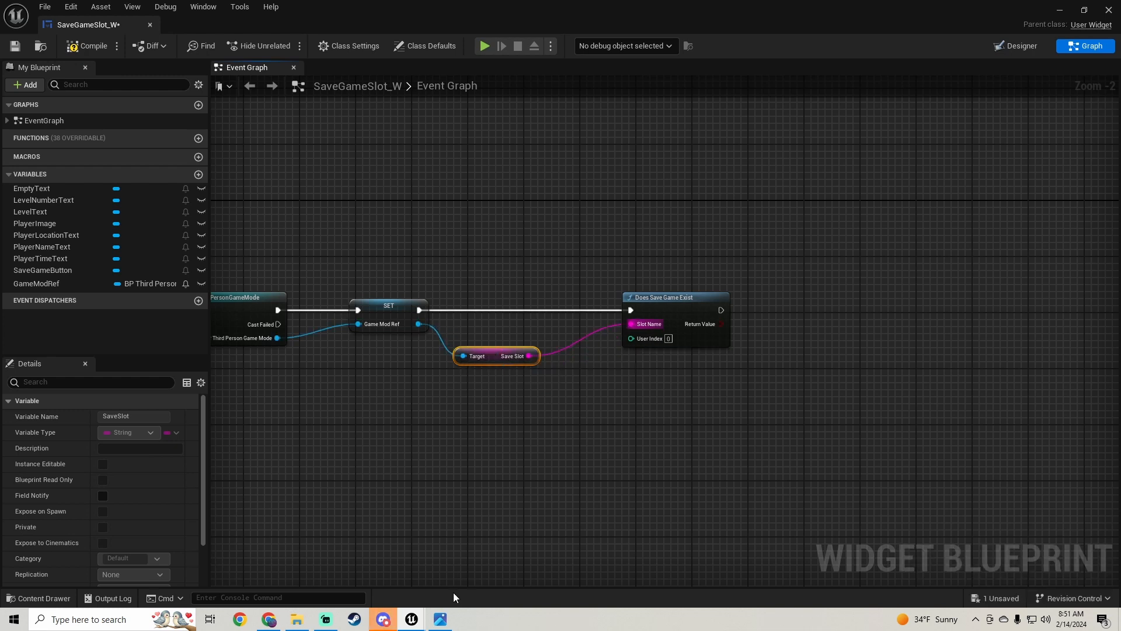
# After checking the reference screenshot, add a Branch after Does Save Game Exist, with its Return Value as the condition.
pyautogui.click(442, 619)
pyautogui.click(445, 619)
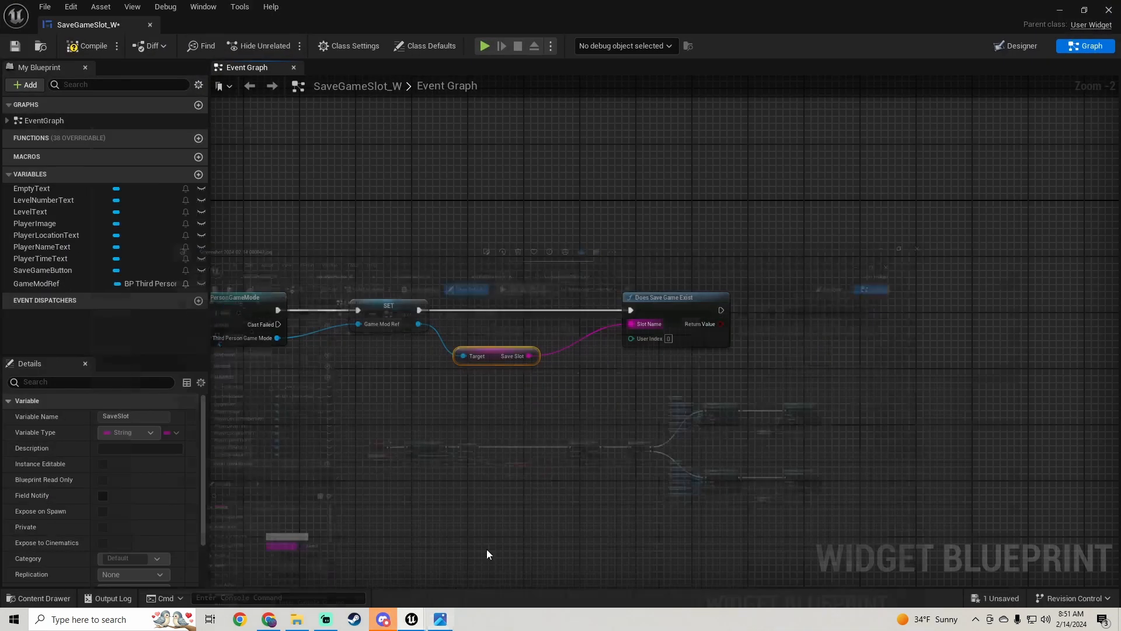
pyautogui.moveTo(753, 317); pyautogui.dragTo(451, 318, button='right')
pyautogui.click(629, 311)
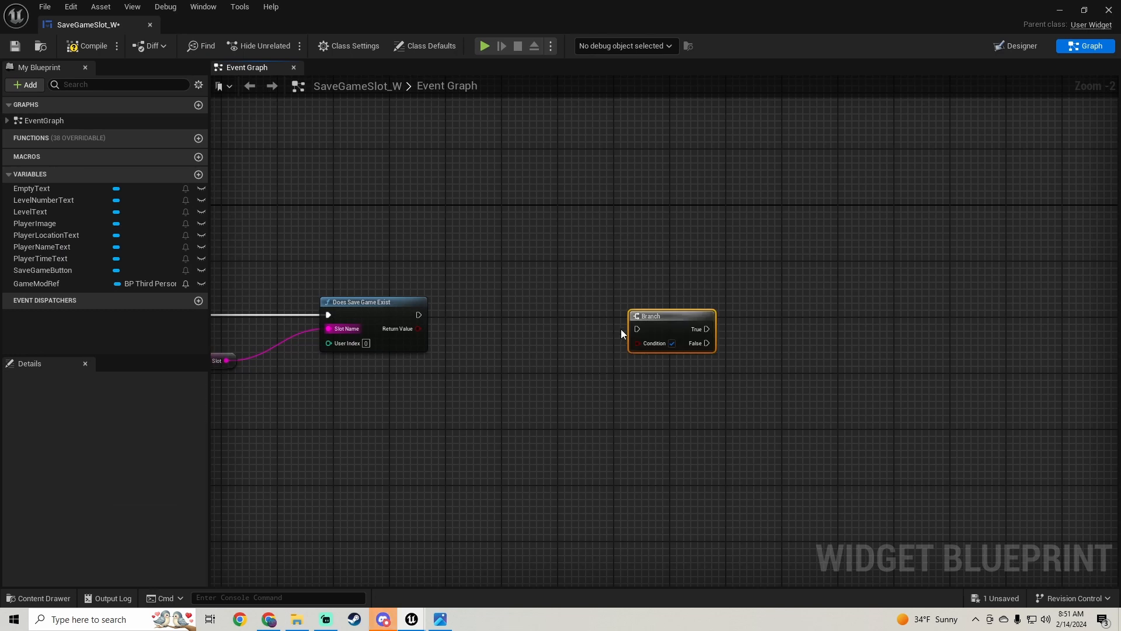
pyautogui.moveTo(638, 329); pyautogui.dragTo(587, 302)
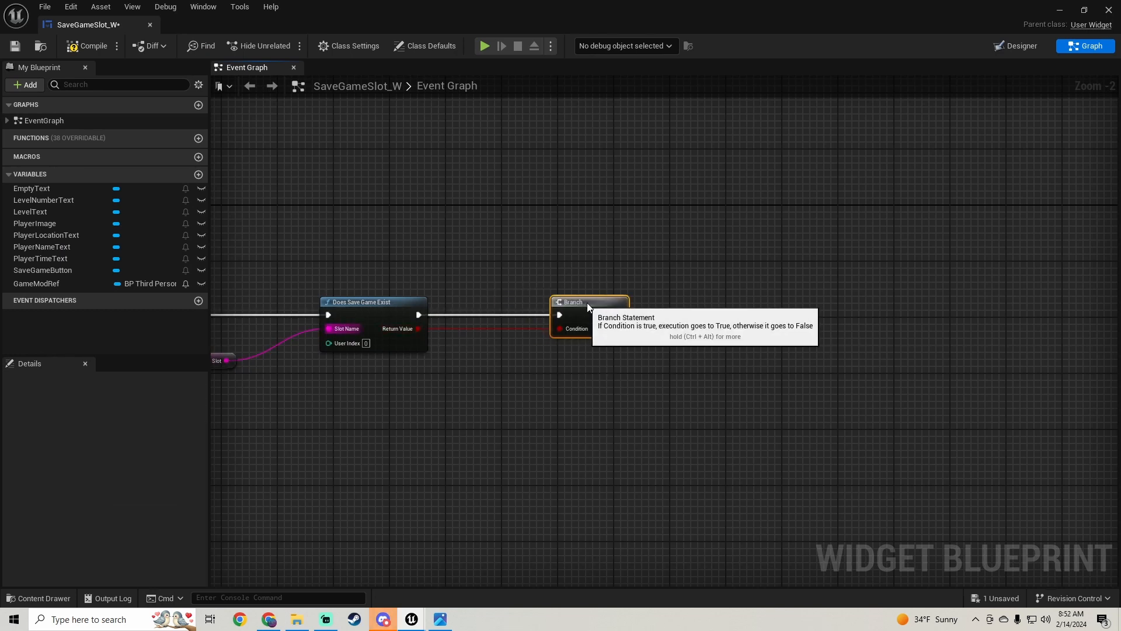
# Check the reference screenshot, then add a widget Set Visibility node on the Branch's False output and place it lower in the graph.
pyautogui.click(439, 620)
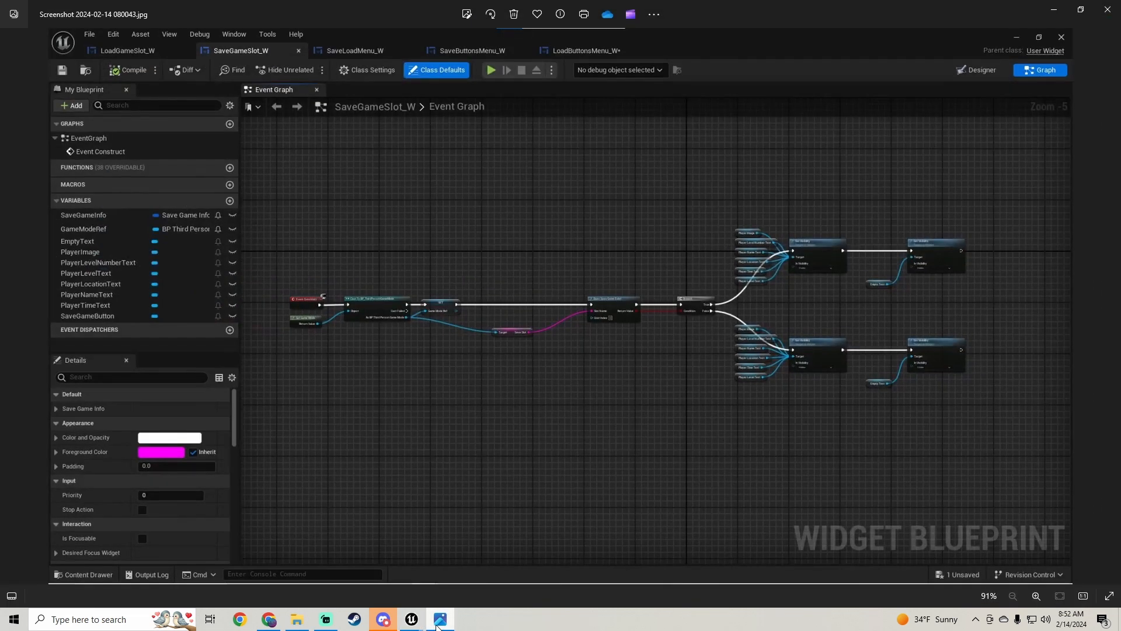
pyautogui.click(440, 620)
pyautogui.scroll(1, 559, 380)
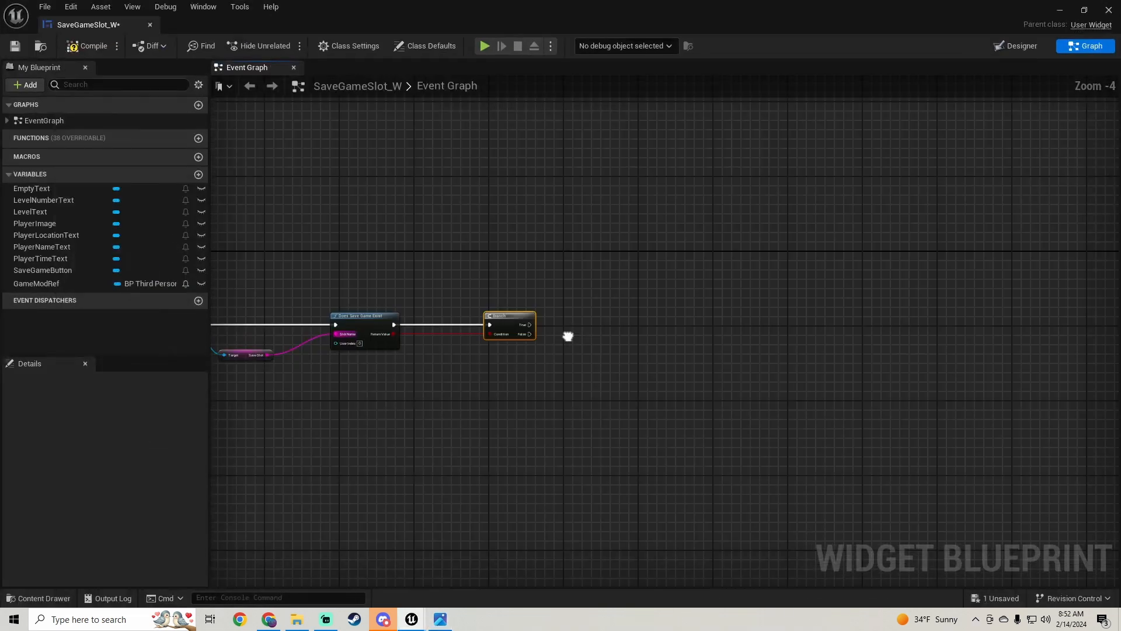
pyautogui.rightClick(638, 324)
pyautogui.write('set visi')
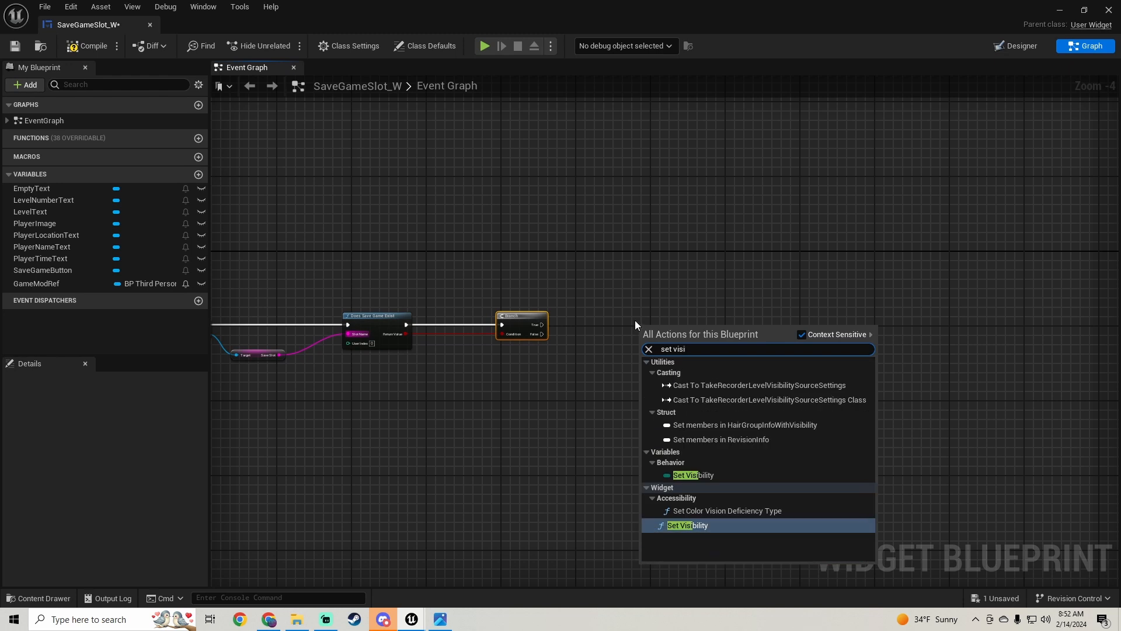
pyautogui.click(682, 525)
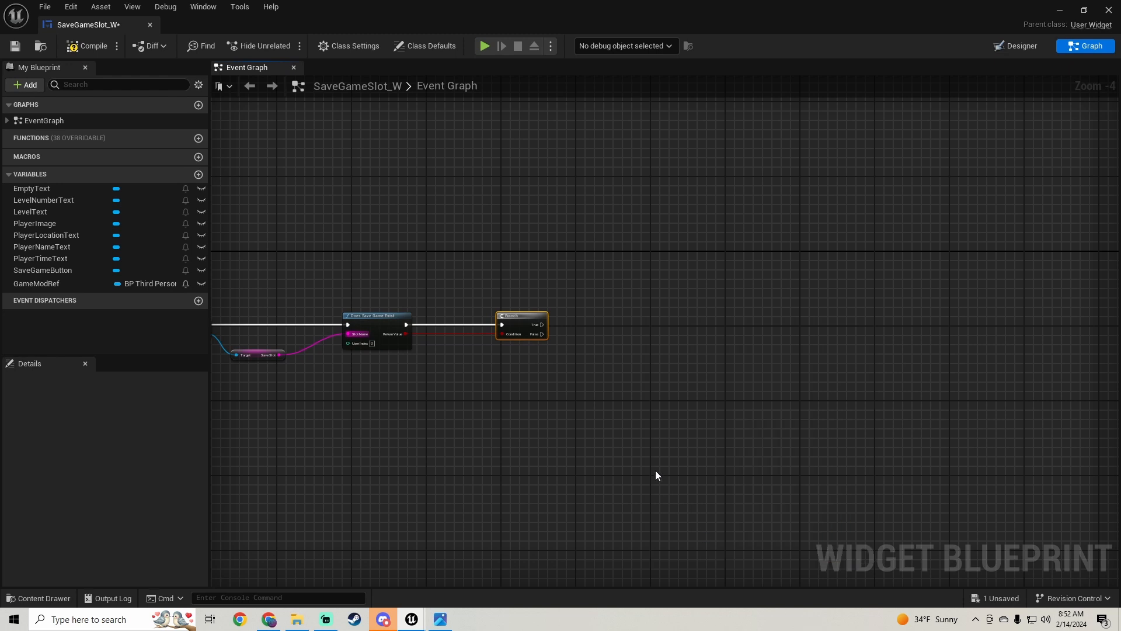
pyautogui.scroll(3, 651, 425)
pyautogui.moveTo(637, 284); pyautogui.dragTo(464, 274)
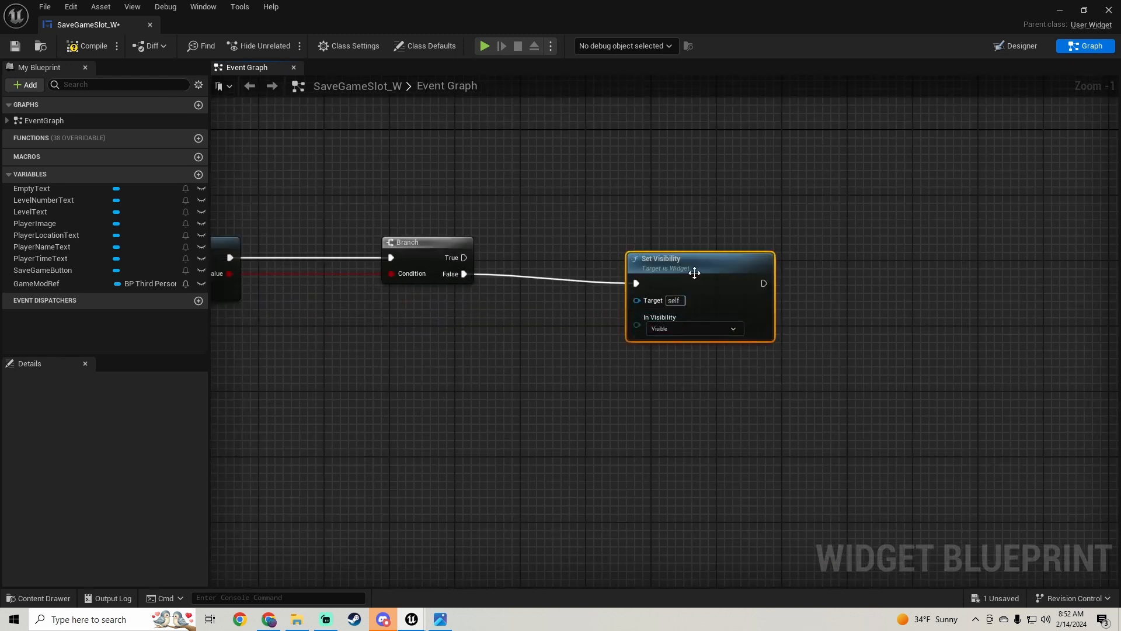
pyautogui.moveTo(690, 268); pyautogui.dragTo(731, 341)
# Set In Visibility to Hidden on the Set Visibility node of the False branch.
pyautogui.moveTo(710, 305); pyautogui.dragTo(610, 231, button='right')
pyautogui.click(614, 328)
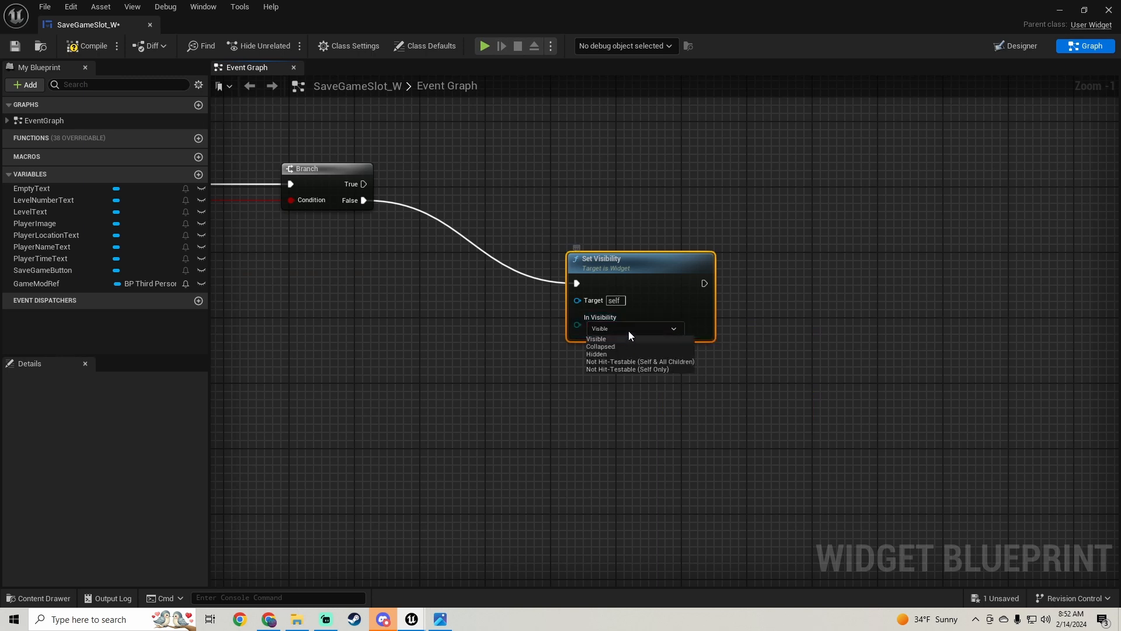
pyautogui.click(606, 355)
# Consult the reference screenshot and place an EmptyText getter well beyond the Set Visibility node.
pyautogui.click(442, 624)
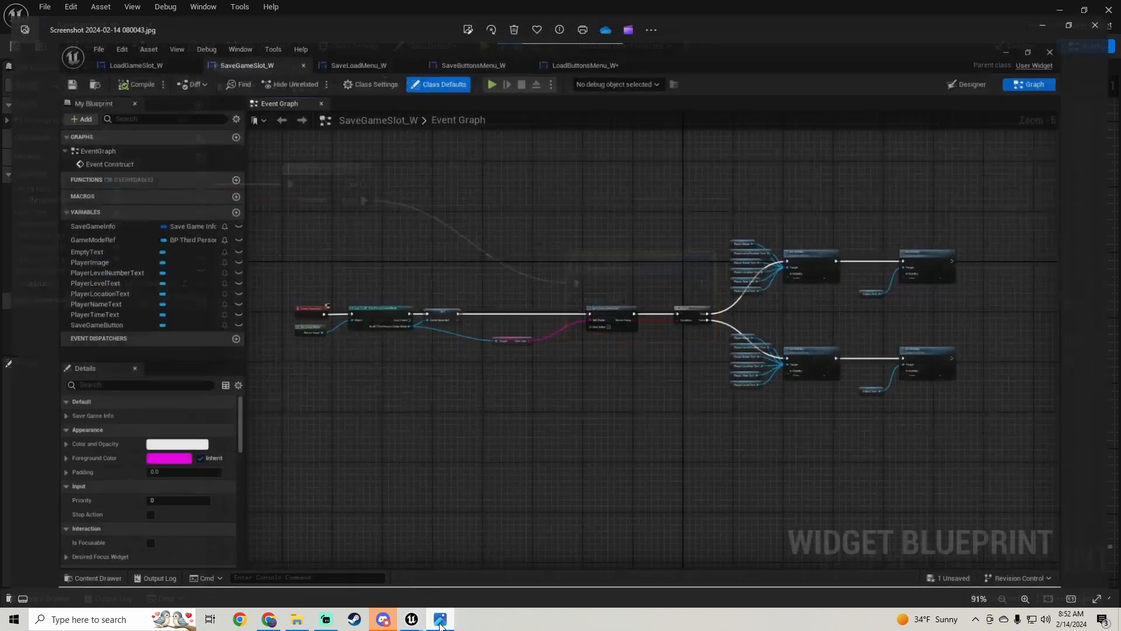
pyautogui.click(440, 621)
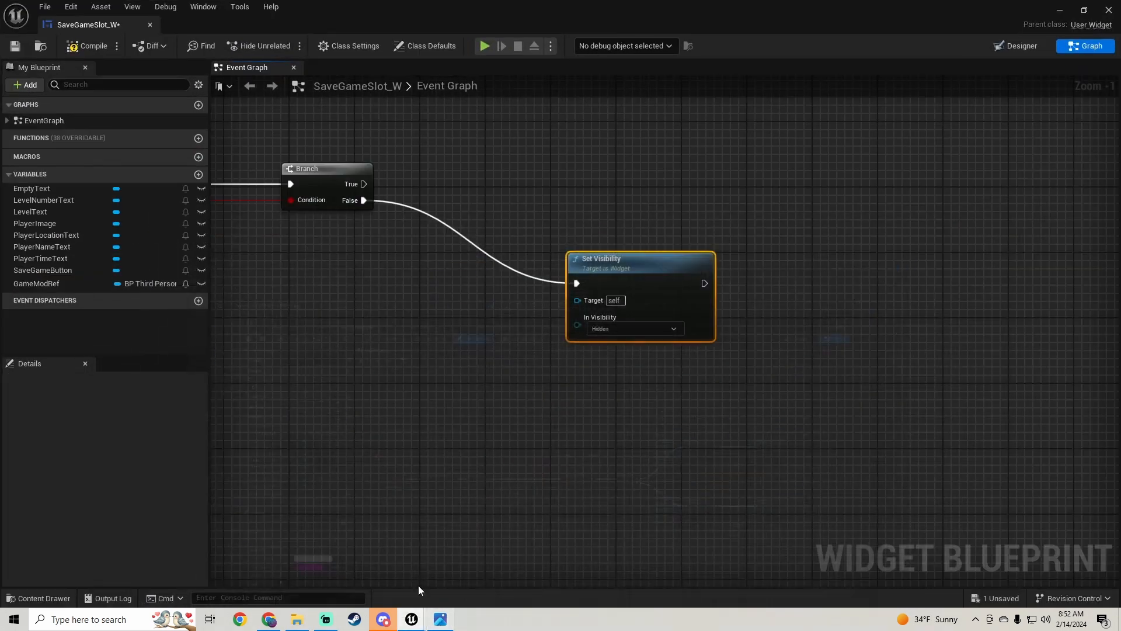
pyautogui.click(40, 187)
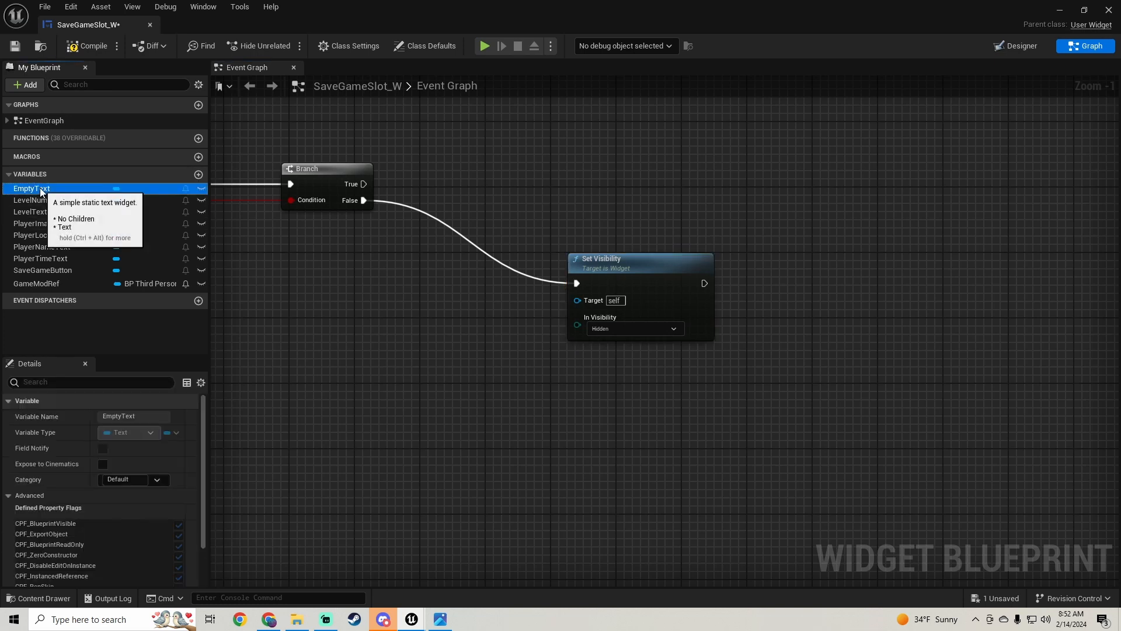
pyautogui.moveTo(38, 190)
pyautogui.mouseDown()
pyautogui.moveTo(920, 375)
pyautogui.moveTo(978, 343)
pyautogui.mouseUp()
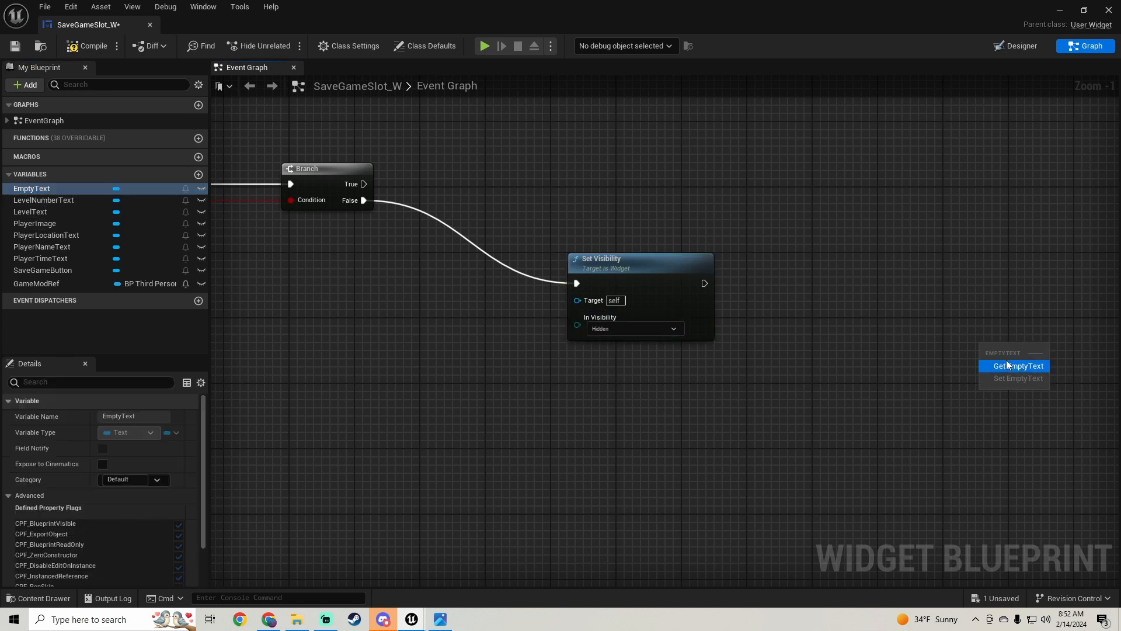
pyautogui.click(1007, 364)
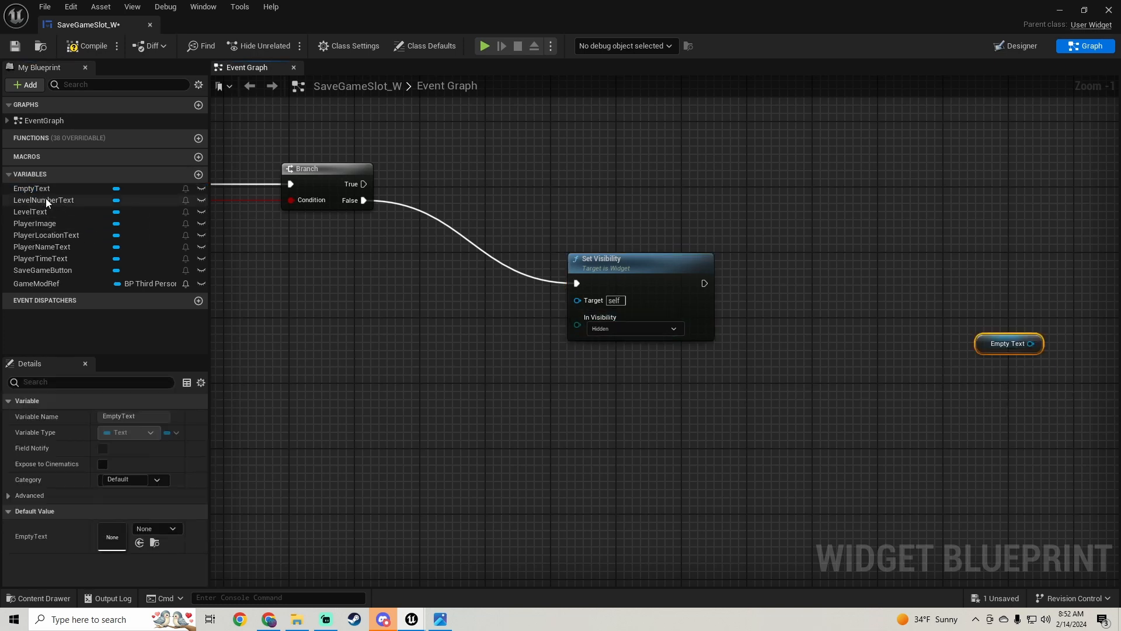
# Add LevelNumberText and LevelText getters as targets of the Set Visibility node and stack them neatly beside it.
pyautogui.moveTo(44, 200); pyautogui.dragTo(602, 302)
pyautogui.click(397, 390)
pyautogui.moveTo(383, 354); pyautogui.dragTo(383, 324)
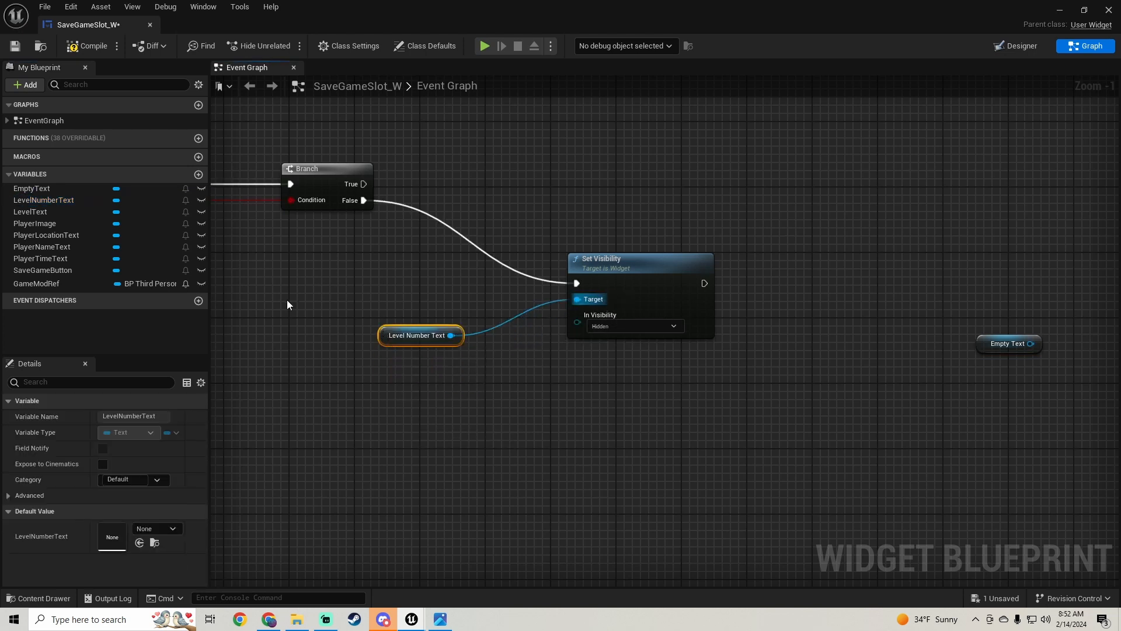
pyautogui.click(37, 211)
pyautogui.moveTo(37, 212); pyautogui.dragTo(578, 300)
pyautogui.click(409, 411)
pyautogui.moveTo(388, 393); pyautogui.dragTo(388, 361)
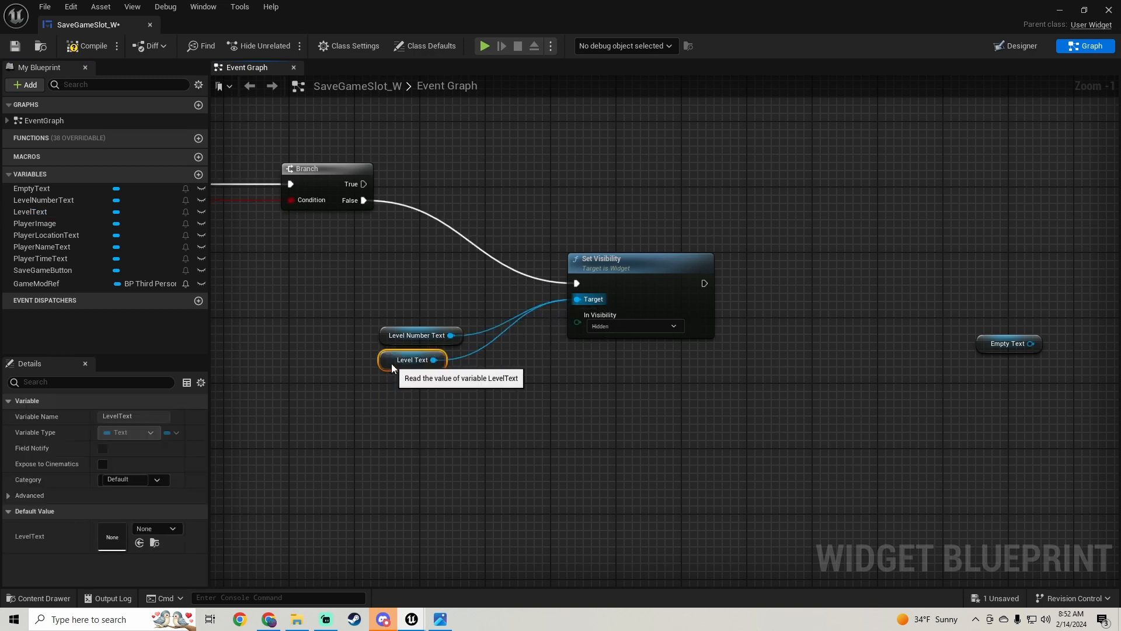
# Add a PlayerImage getter as another Set Visibility target and place it beneath the Level Text getter.
pyautogui.moveTo(48, 222); pyautogui.dragTo(578, 300)
pyautogui.click(405, 425)
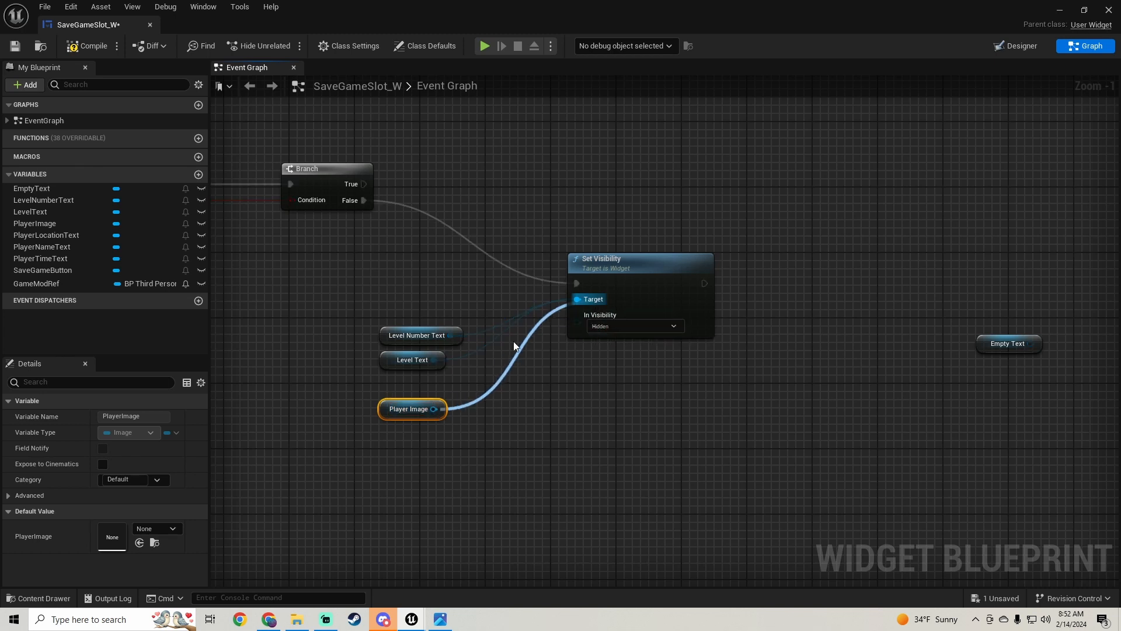
pyautogui.moveTo(386, 411); pyautogui.dragTo(385, 386)
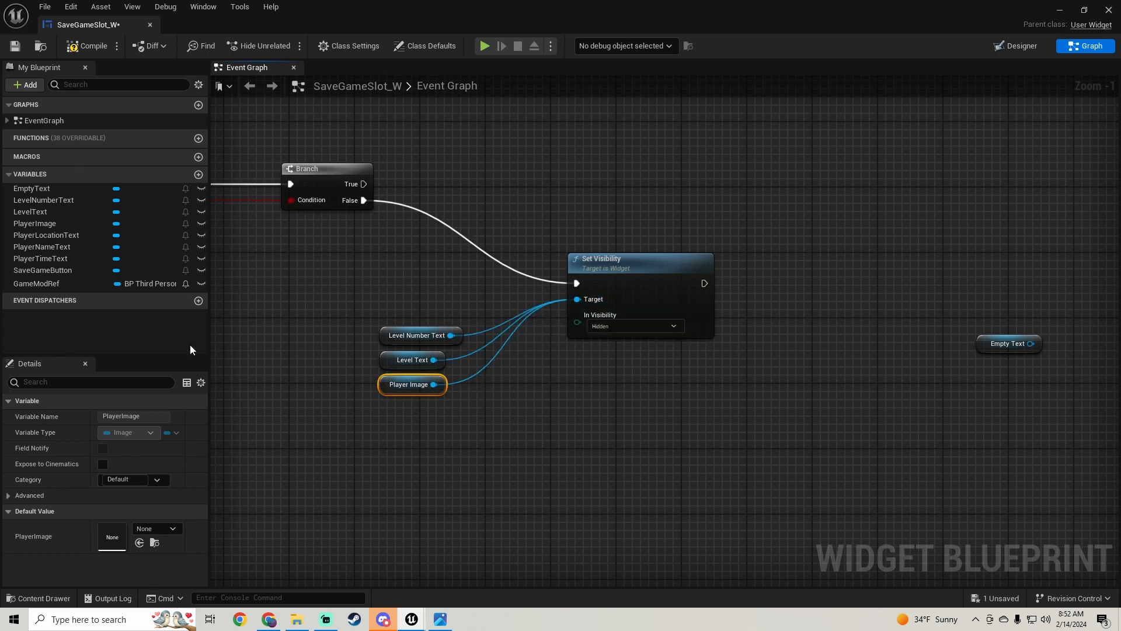
# Add a PlayerLocationText getter as another target of the Set Visibility node and place it beneath the Player Image getter.
pyautogui.moveTo(58, 236); pyautogui.dragTo(379, 431)
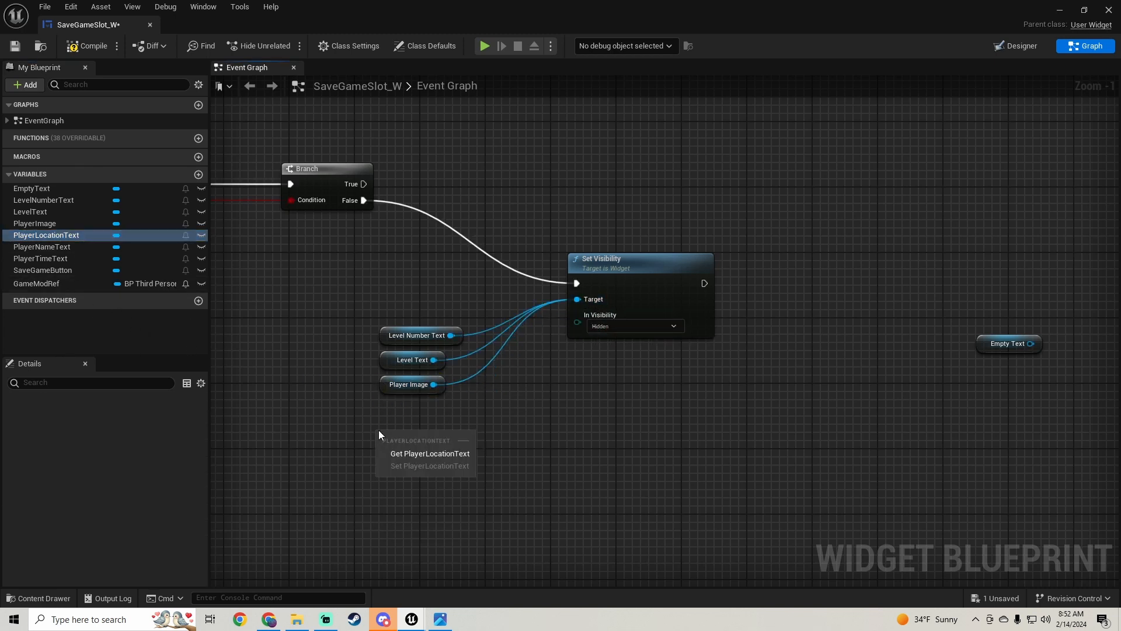
pyautogui.click(415, 455)
pyautogui.moveTo(448, 433); pyautogui.dragTo(577, 299)
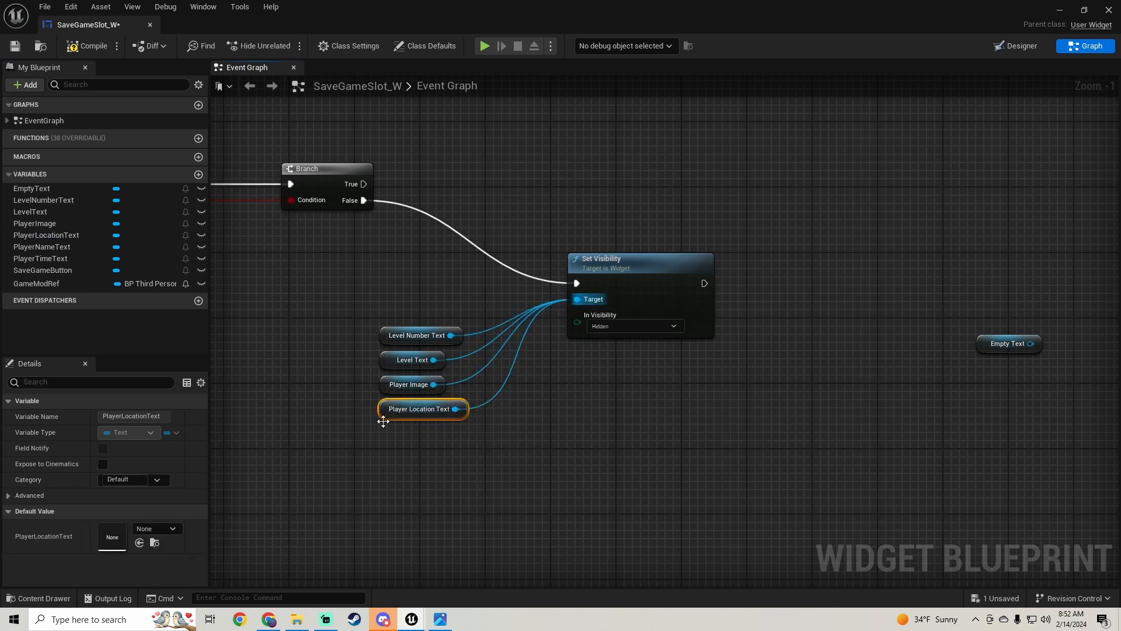
pyautogui.moveTo(438, 467); pyautogui.dragTo(435, 402, button='right')
# Add PlayerNameText and PlayerTimeText getters as targets of the Set Visibility node and stack them beneath the Player Location Text getter.
pyautogui.moveTo(52, 247); pyautogui.dragTo(575, 235)
pyautogui.click(416, 402)
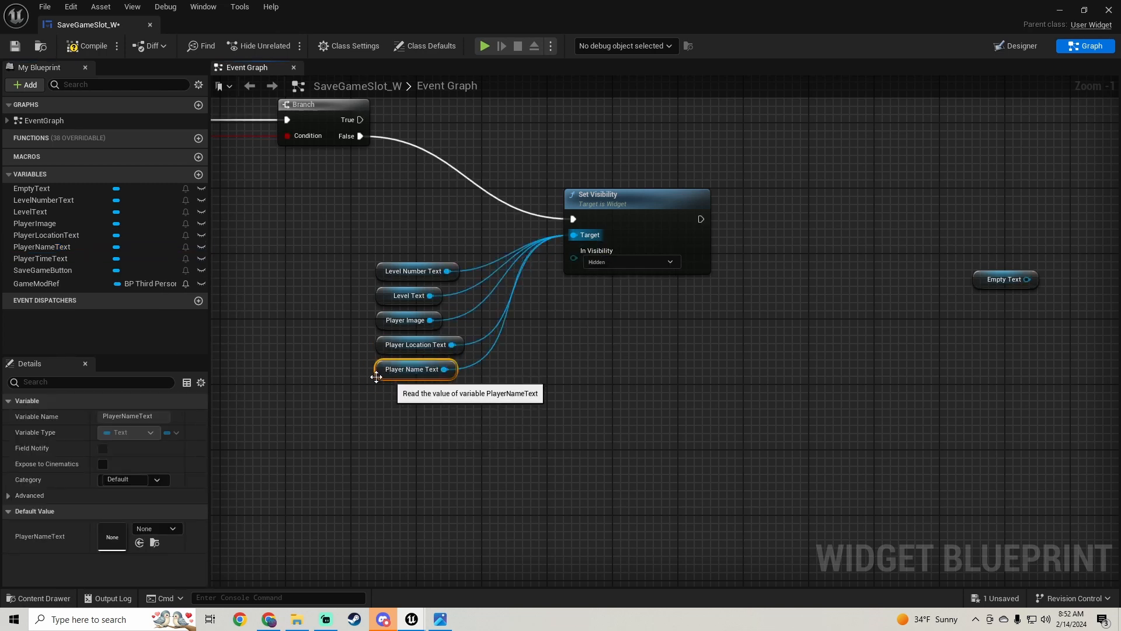
pyautogui.moveTo(387, 376); pyautogui.dragTo(395, 368)
pyautogui.moveTo(50, 258); pyautogui.dragTo(591, 232)
pyautogui.click(411, 430)
pyautogui.moveTo(393, 411); pyautogui.dragTo(385, 397)
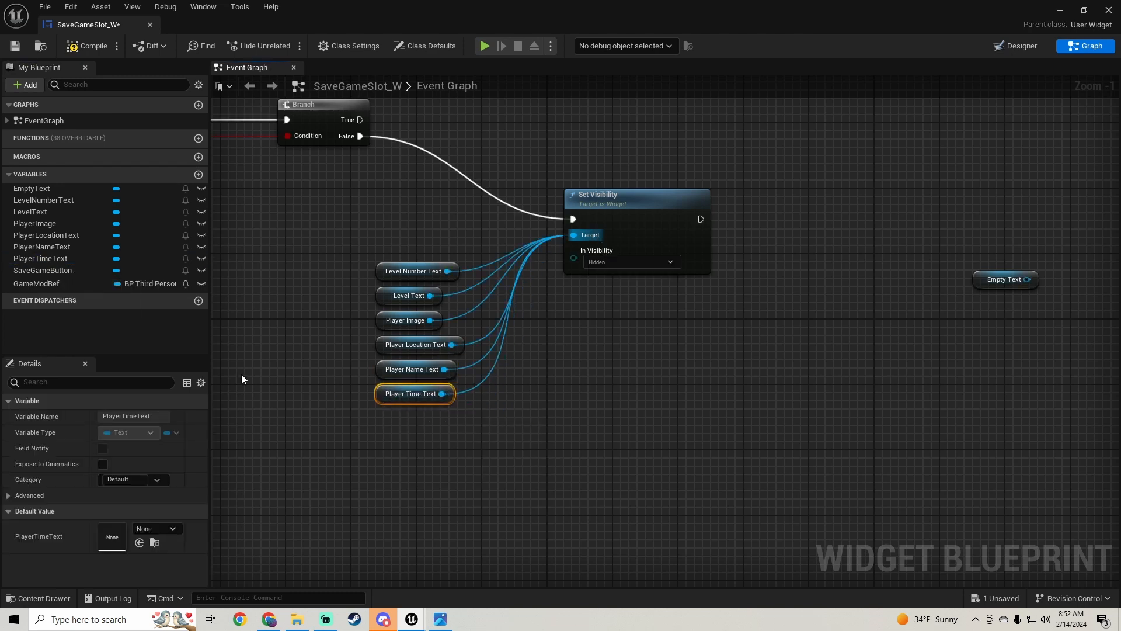
# Duplicate the Set Visibility node well beyond the original and connect the original's execution output to the copy.
pyautogui.moveTo(45, 268)
pyautogui.mouseDown()
pyautogui.moveTo(467, 491)
pyautogui.moveTo(16, 286)
pyautogui.moveTo(49, 262)
pyautogui.mouseUp()
pyautogui.scroll(-1, 645, 338)
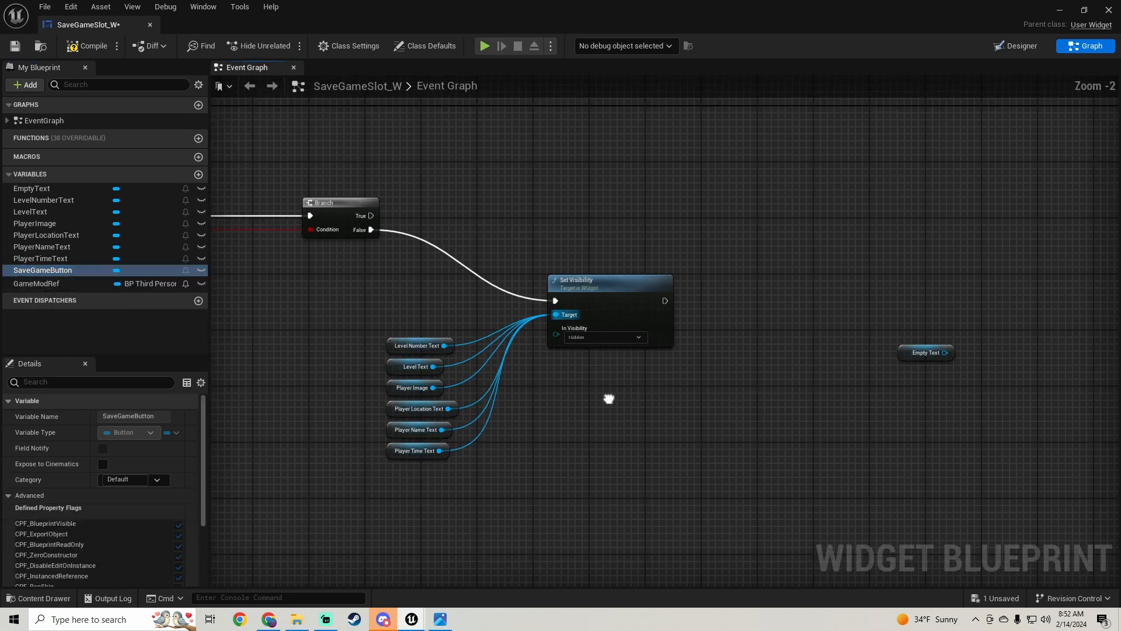
pyautogui.moveTo(339, 286); pyautogui.dragTo(678, 476)
pyautogui.moveTo(765, 425); pyautogui.dragTo(677, 399, button='right')
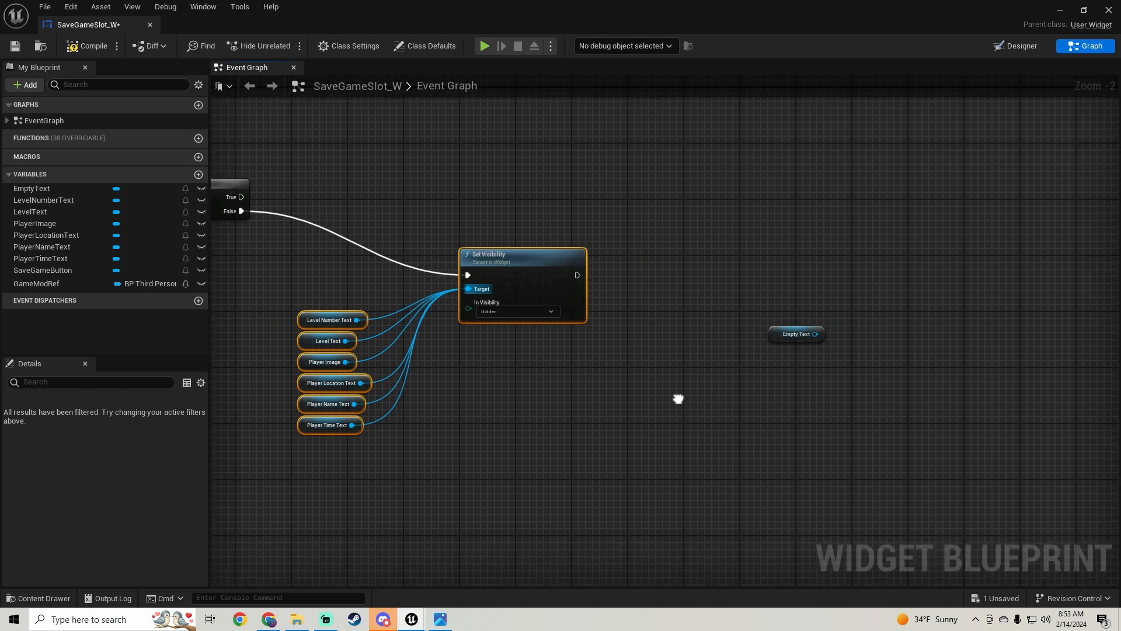
pyautogui.click(549, 269)
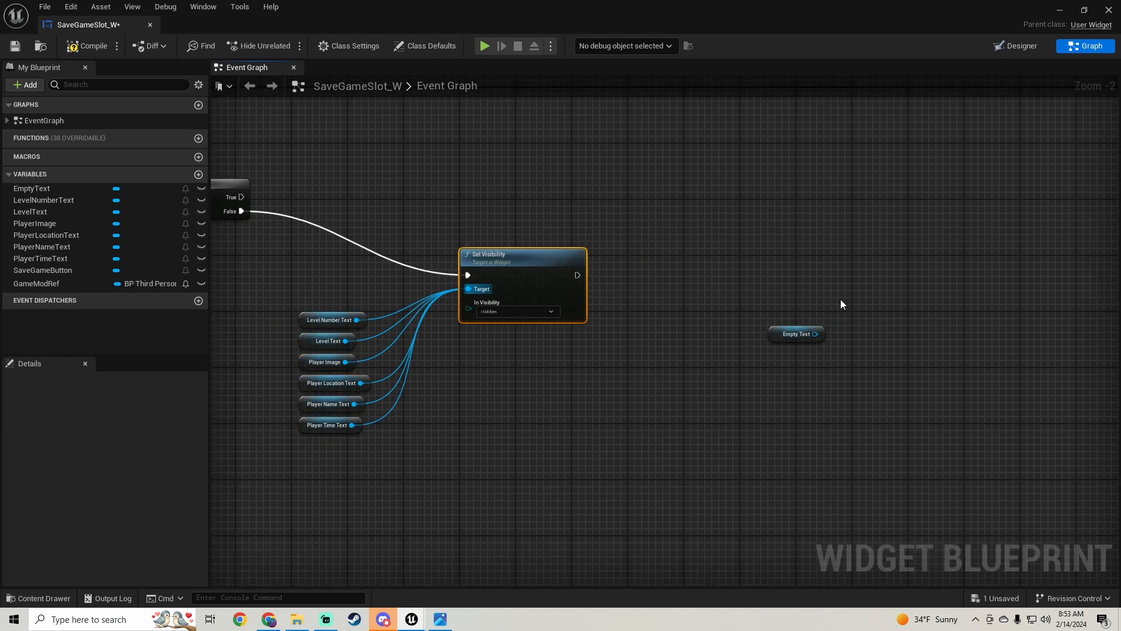
pyautogui.hotkey('ctrl', 'v')
pyautogui.moveTo(856, 310); pyautogui.dragTo(578, 275)
pyautogui.moveTo(920, 298); pyautogui.dragTo(919, 258)
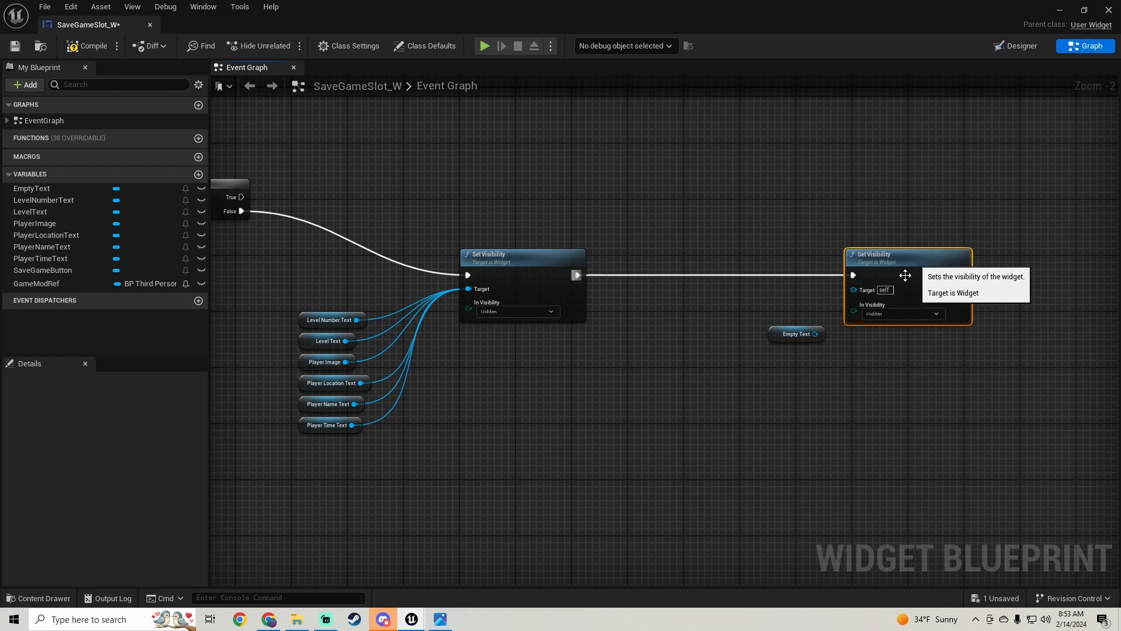
# Connect the EmptyText getter as target of the second Set Visibility node and set its In Visibility to Visible.
pyautogui.moveTo(770, 334); pyautogui.dragTo(674, 371)
pyautogui.moveTo(743, 376); pyautogui.dragTo(658, 401, button='right')
pyautogui.moveTo(624, 394); pyautogui.dragTo(780, 314)
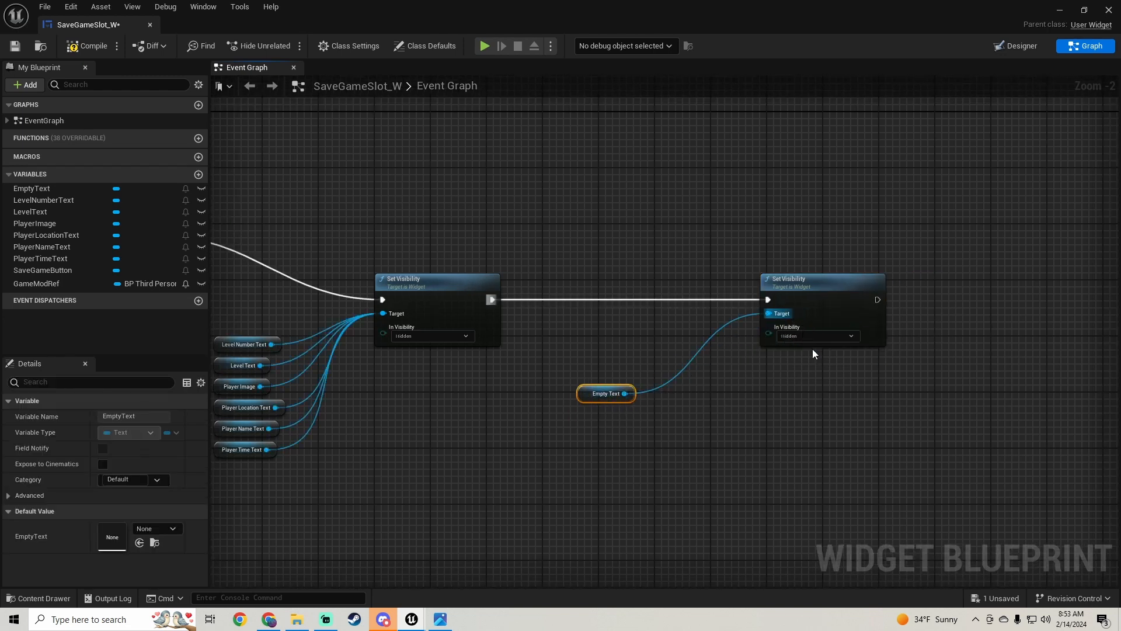
pyautogui.click(814, 336)
pyautogui.click(794, 346)
# Duplicate both Set Visibility nodes with all their getters above the originals and connect the copies to the Branch's True output.
pyautogui.scroll(-2, 613, 365)
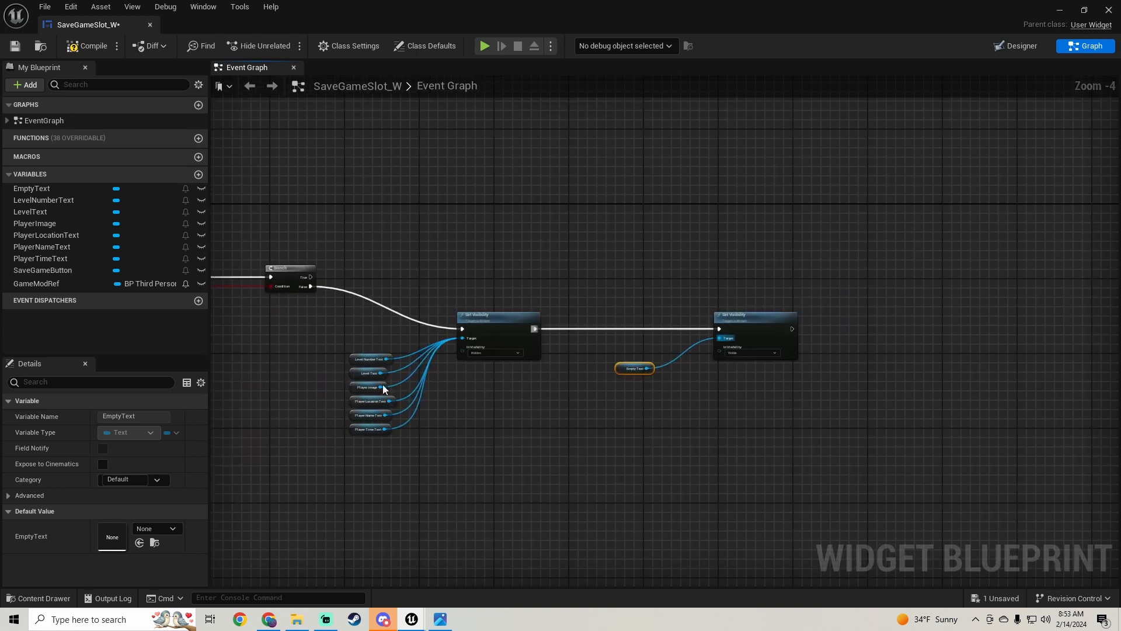
pyautogui.moveTo(680, 452); pyautogui.dragTo(338, 297)
pyautogui.moveTo(305, 235); pyautogui.dragTo(296, 343)
pyautogui.moveTo(822, 475); pyautogui.dragTo(268, 237)
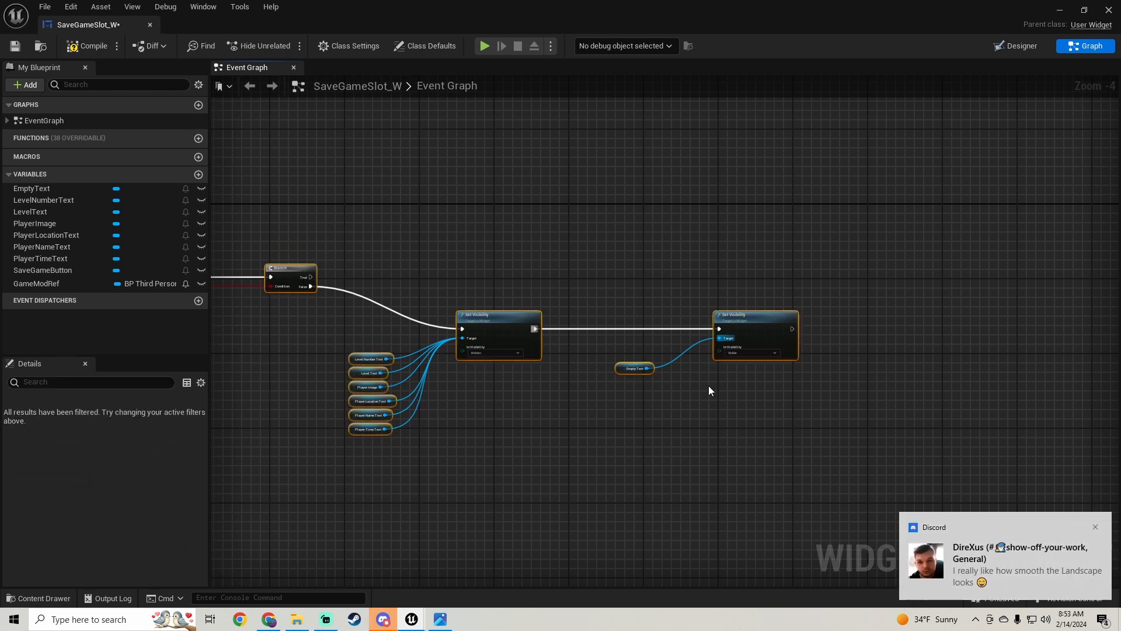
pyautogui.moveTo(869, 452); pyautogui.dragTo(372, 247)
pyautogui.moveTo(425, 216); pyautogui.dragTo(445, 287, button='right')
pyautogui.hotkey('ctrl', 'c')
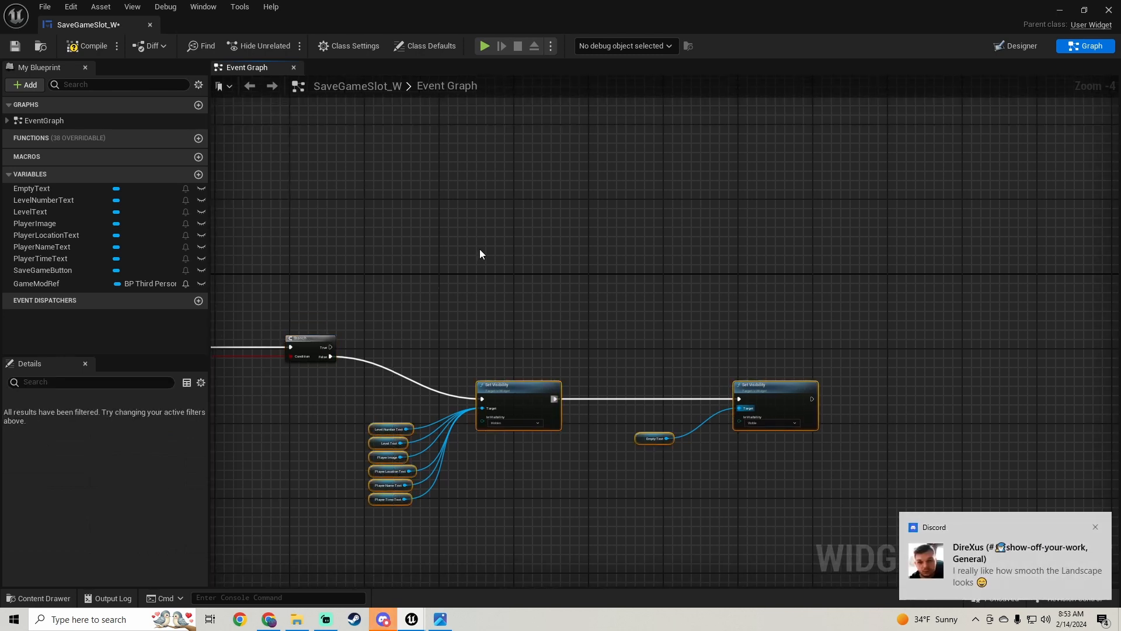
pyautogui.hotkey('ctrl', 'v')
pyautogui.moveTo(510, 207); pyautogui.dragTo(330, 347)
pyautogui.moveTo(555, 205); pyautogui.dragTo(556, 229)
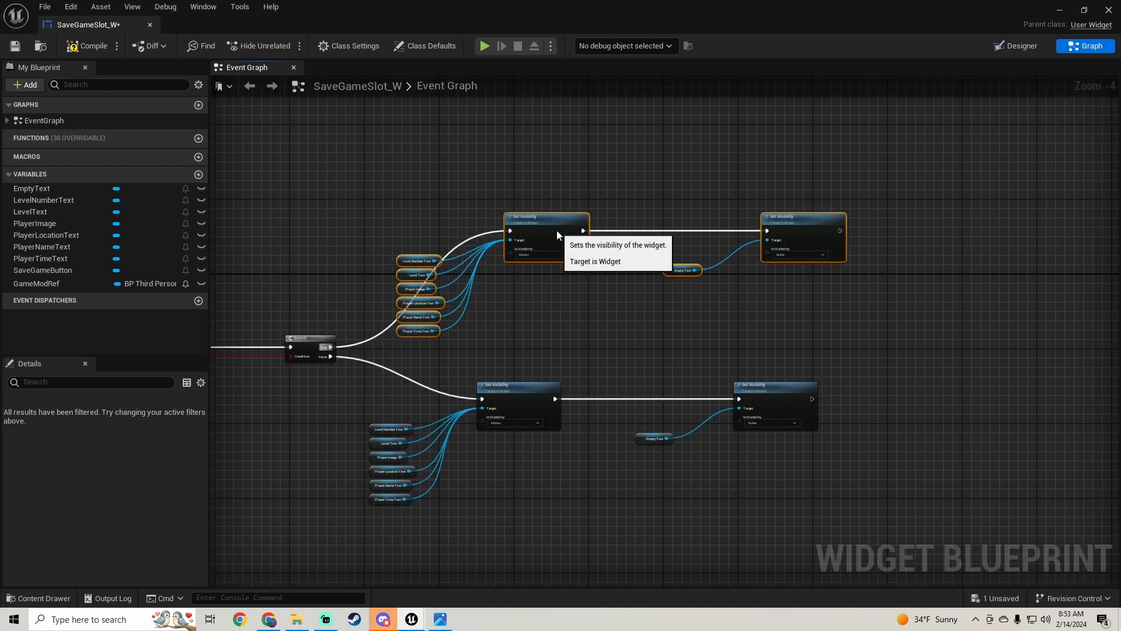
# Left-align the True branch's getters and Set Visibility nodes with their False branch counterparts, and save the widget.
pyautogui.moveTo(377, 514); pyautogui.dragTo(444, 212)
pyautogui.hotkey('shift', 'a')
pyautogui.moveTo(528, 496); pyautogui.dragTo(563, 203)
pyautogui.hotkey('shift', 'a')
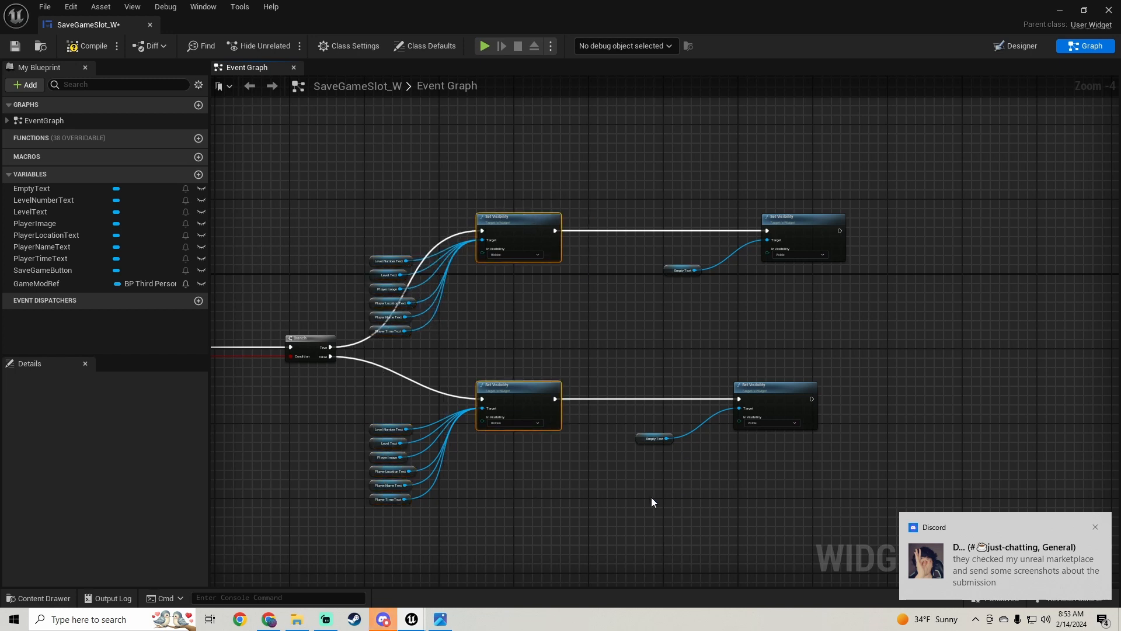
pyautogui.moveTo(647, 447); pyautogui.dragTo(680, 262)
pyautogui.hotkey('shift', 'a')
pyautogui.moveTo(734, 442); pyautogui.dragTo(817, 176)
pyautogui.hotkey('shift', 'a')
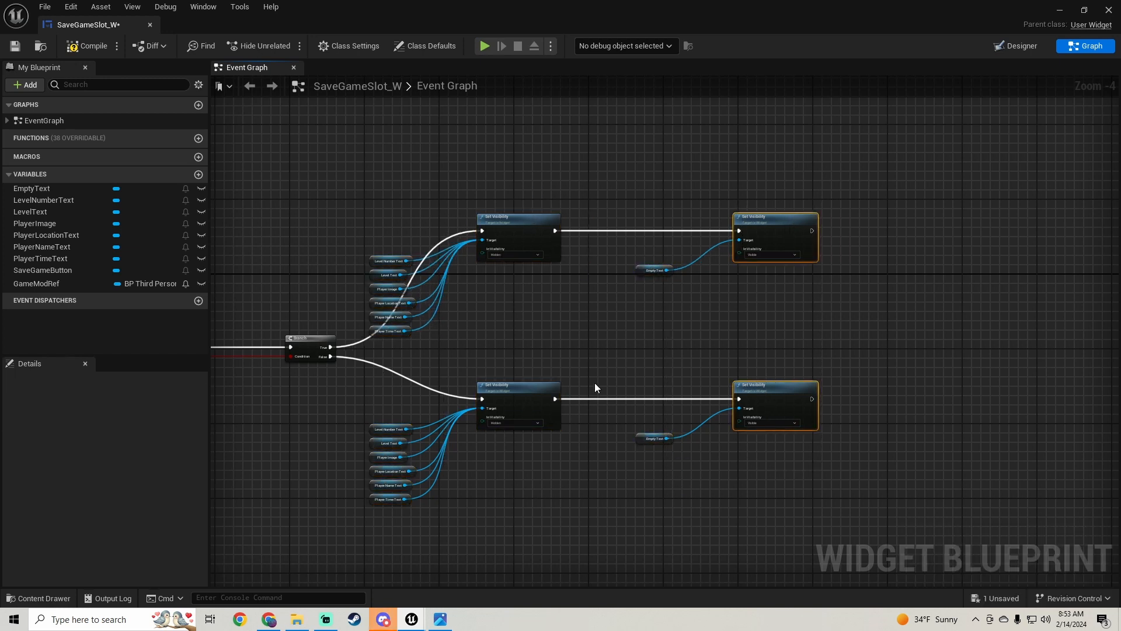
pyautogui.click(21, 47)
# On the True branch, set In Visibility to Visible for the player info and to Hidden for EmptyText.
pyautogui.moveTo(552, 330); pyautogui.dragTo(475, 372, button='right')
pyautogui.scroll(2, 502, 285)
pyautogui.click(489, 211)
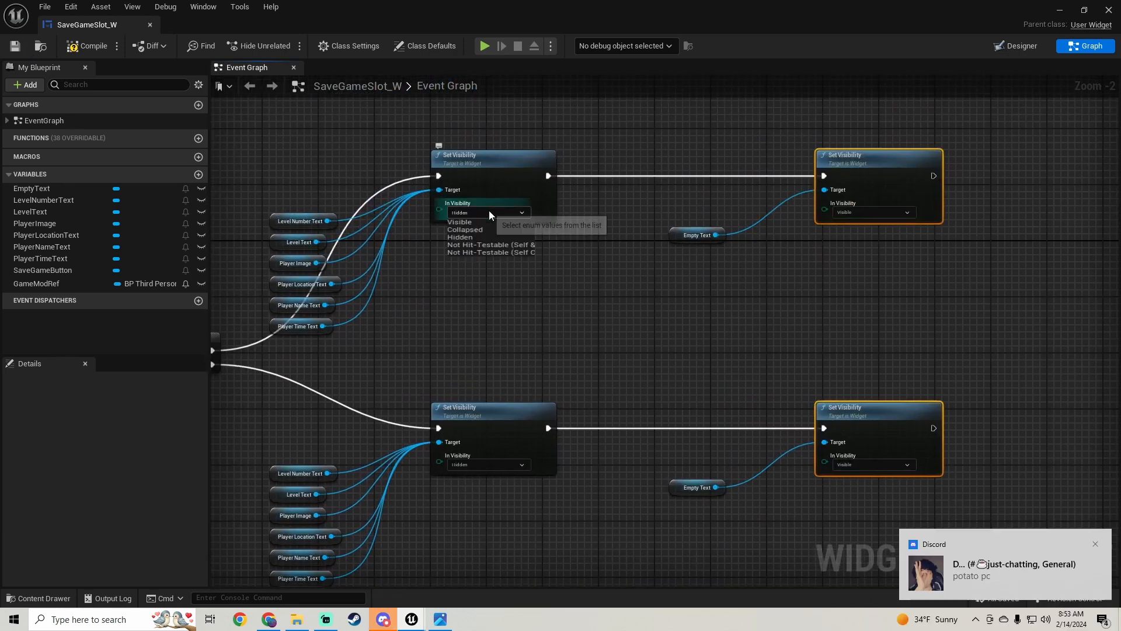
pyautogui.click(457, 222)
pyautogui.moveTo(726, 282); pyautogui.dragTo(551, 302, button='right')
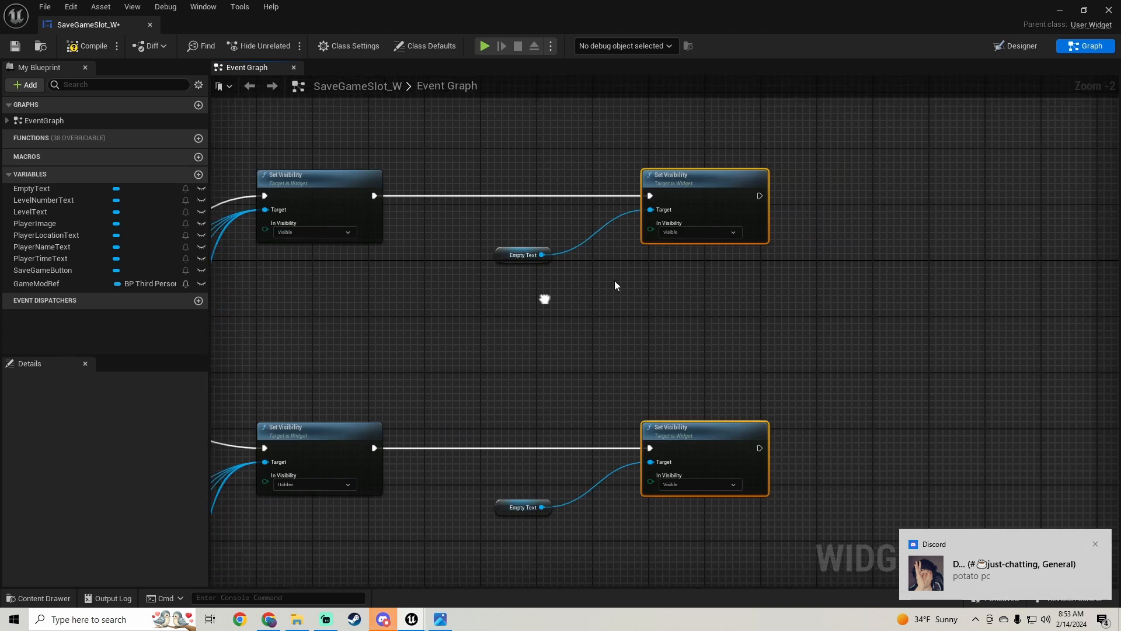
pyautogui.click(691, 233)
pyautogui.click(675, 258)
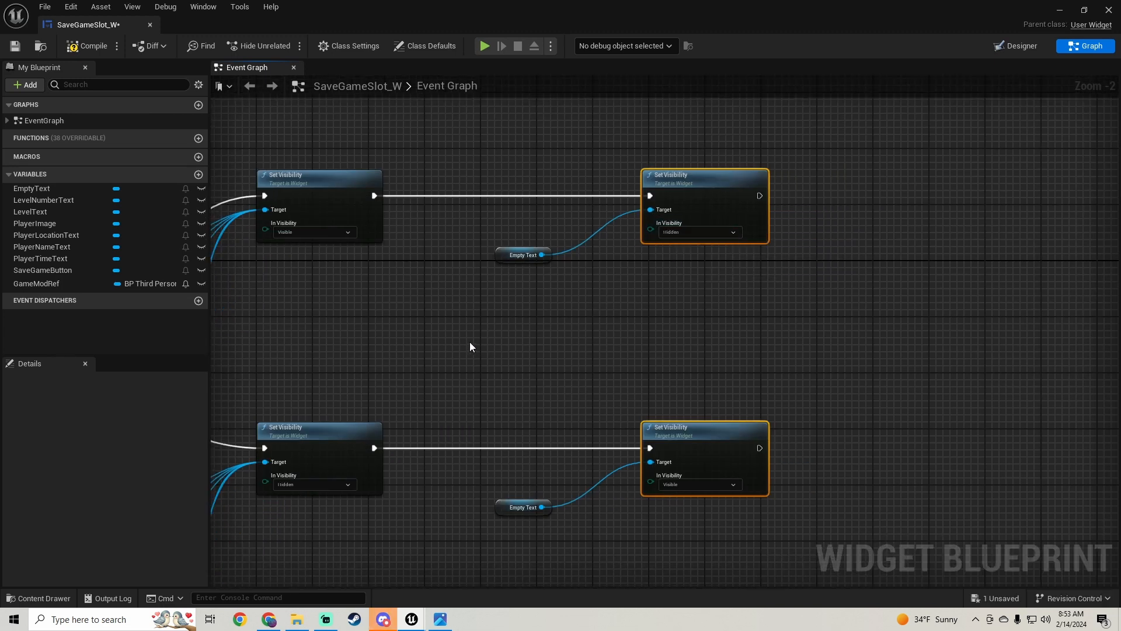
# Move the True branch's stack of six getters up beside its first Set Visibility node.
pyautogui.scroll(-1, 471, 345)
pyautogui.moveTo(470, 345); pyautogui.dragTo(574, 277, button='right')
pyautogui.scroll(-1, 946, 275)
pyautogui.scroll(-1, 761, 257)
pyautogui.moveTo(436, 320); pyautogui.dragTo(456, 198)
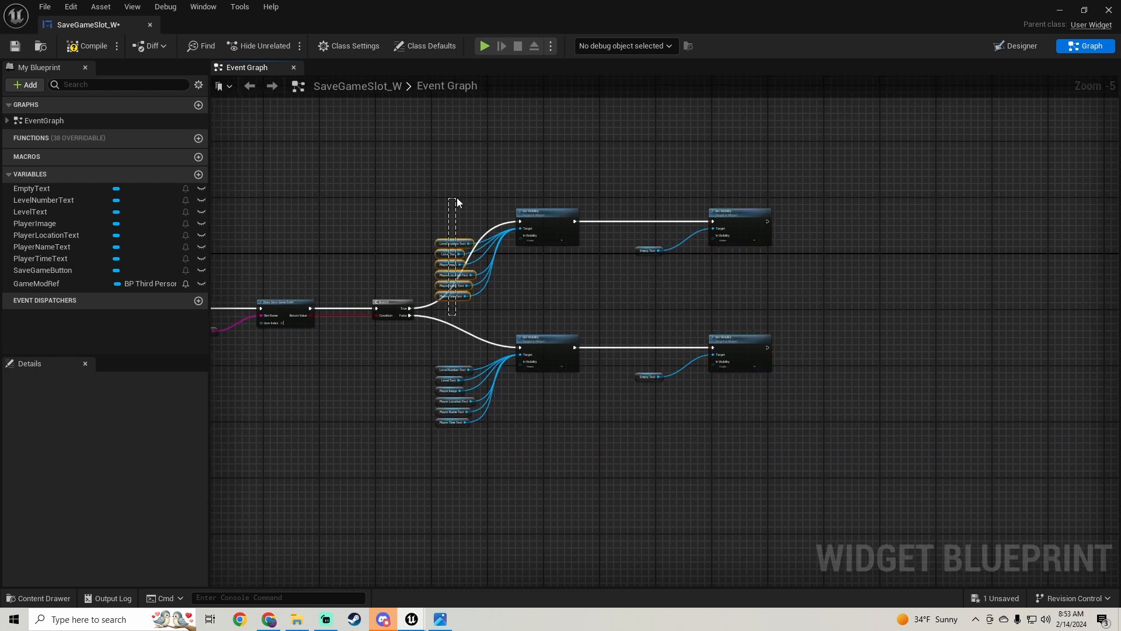
pyautogui.scroll(3, 457, 202)
pyautogui.press('Up')
pyautogui.press('Up')
pyautogui.press('Up')
pyautogui.press('Up')
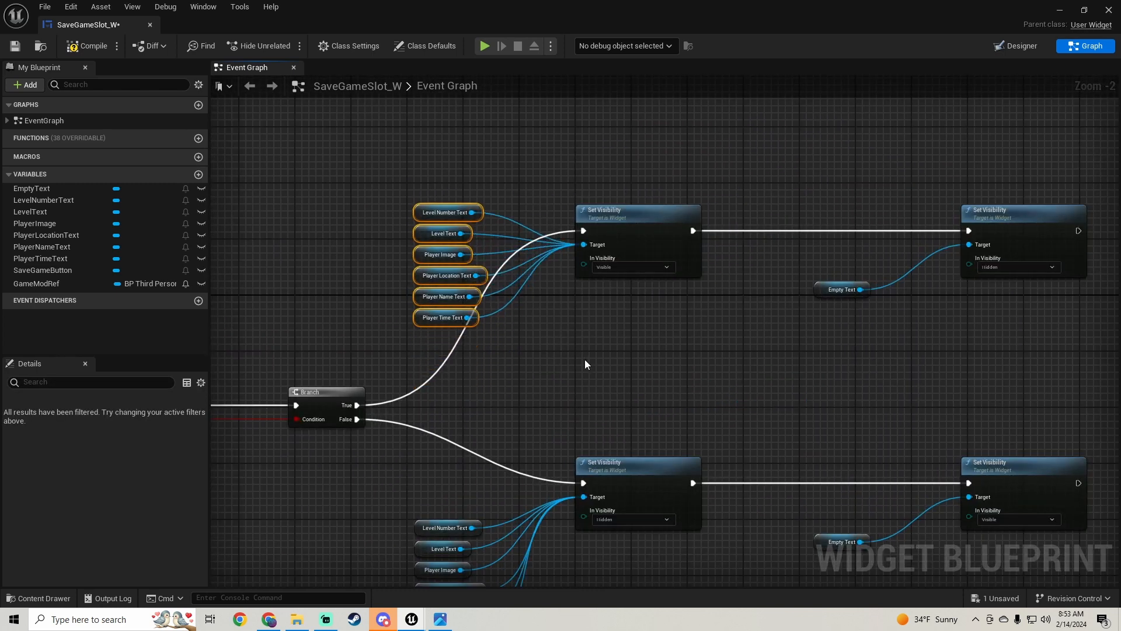
# Move the False branch's stack of six getters up beside its first Set Visibility node.
pyautogui.moveTo(585, 360); pyautogui.dragTo(580, 232, button='right')
pyautogui.moveTo(472, 549); pyautogui.dragTo(458, 305)
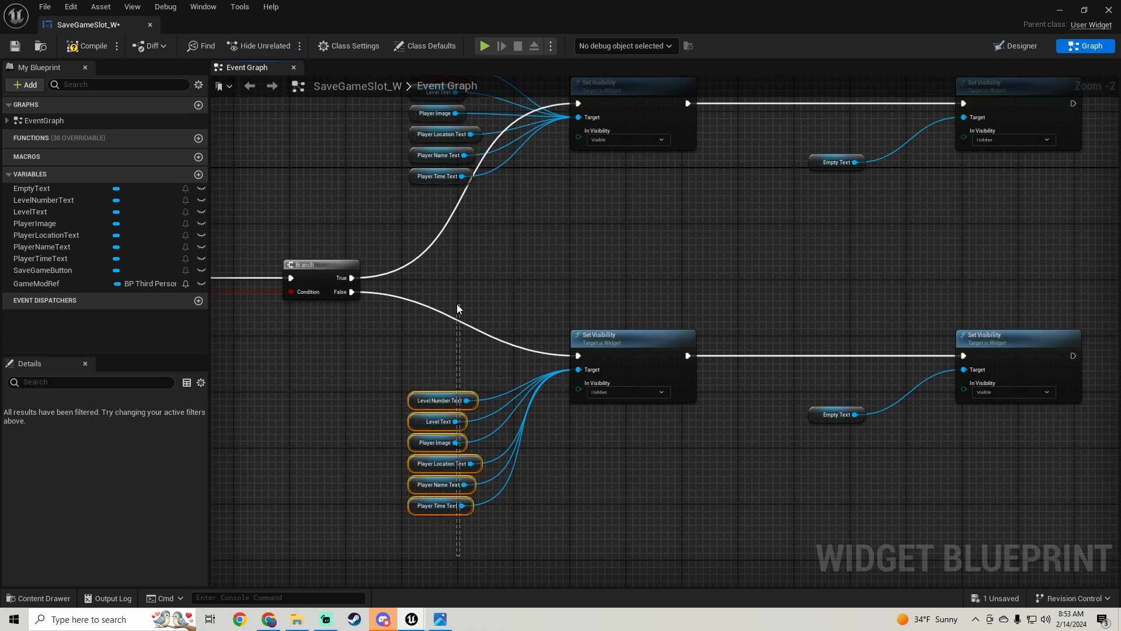
pyautogui.press('Up')
pyautogui.press('Up')
pyautogui.press('Up')
pyautogui.press('Up')
pyautogui.press('Up')
pyautogui.press('Up')
pyautogui.press('Up')
pyautogui.press('Up')
pyautogui.press('Up')
pyautogui.press('Up')
pyautogui.press('Up')
pyautogui.press('Up')
pyautogui.press('Up')
pyautogui.press('Up')
pyautogui.press('Up')
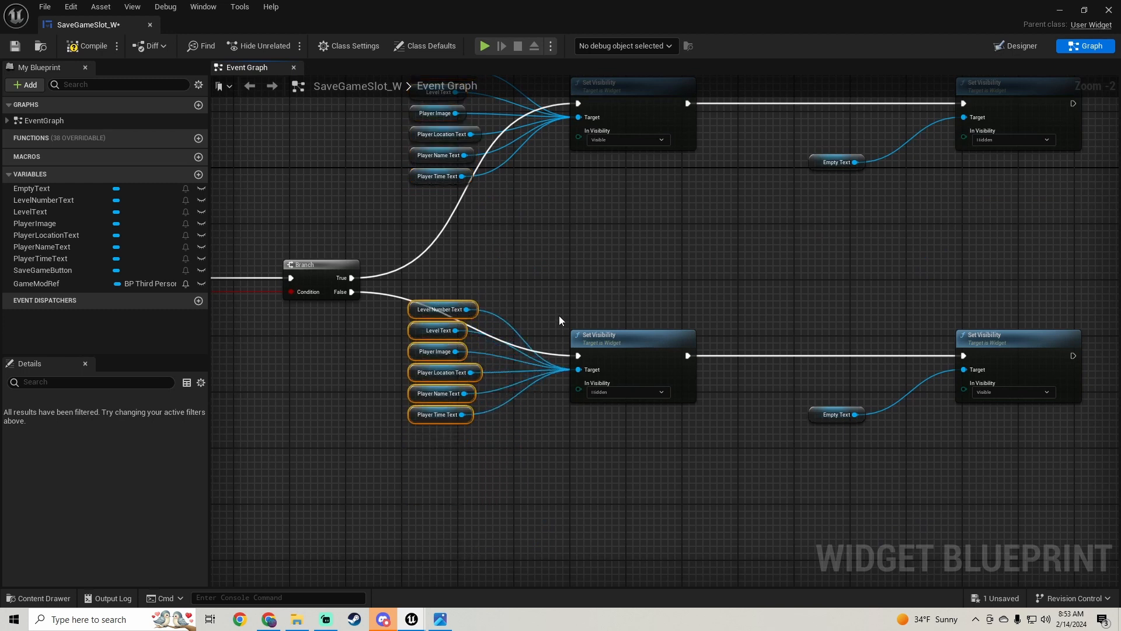
pyautogui.press('Down')
pyautogui.press('Down')
# Move the whole False branch node group down, further away from the Branch node.
pyautogui.scroll(-1, 576, 299)
pyautogui.moveTo(597, 268); pyautogui.dragTo(539, 299, button='right')
pyautogui.moveTo(962, 488); pyautogui.dragTo(384, 278)
pyautogui.press('Down')
pyautogui.press('Down')
pyautogui.press('Down')
pyautogui.press('Down')
pyautogui.press('Down')
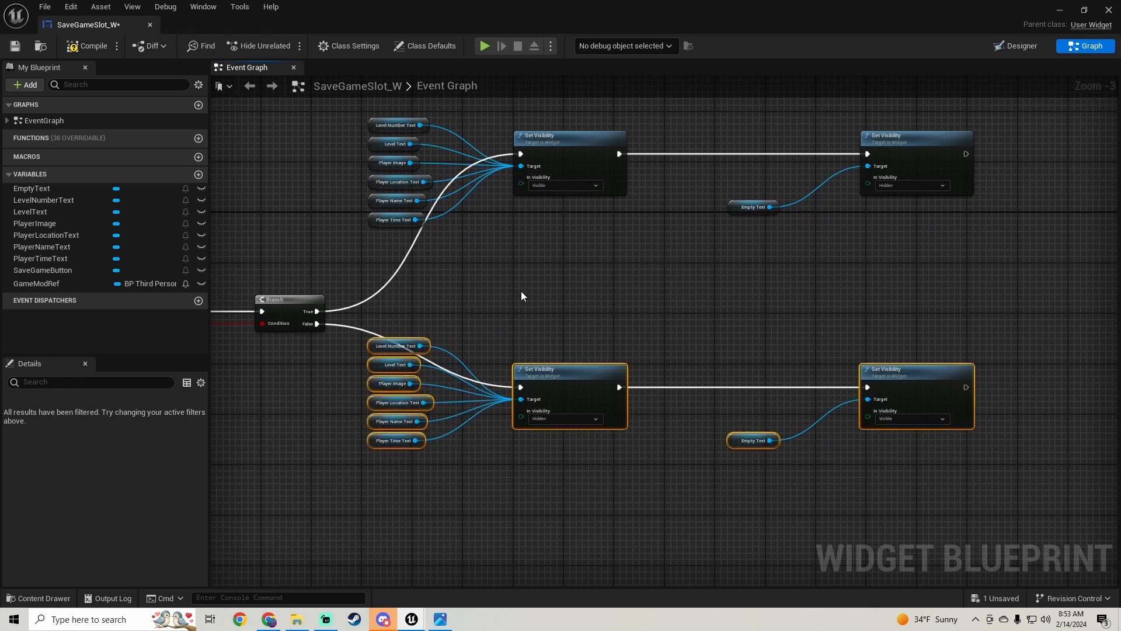
# Move the whole True branch node group down, closer to the Branch node.
pyautogui.moveTo(981, 267); pyautogui.dragTo(383, 104)
pyautogui.press('Down')
pyautogui.press('Down')
pyautogui.press('Down')
pyautogui.press('Down')
pyautogui.press('Down')
pyautogui.press('Down')
pyautogui.press('Down')
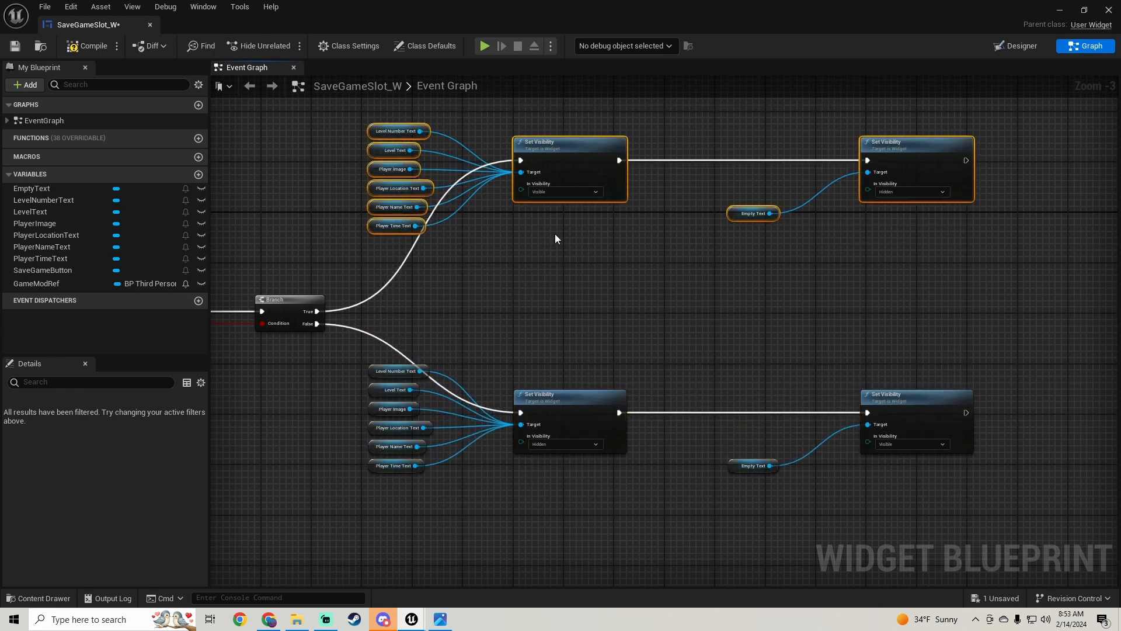
pyautogui.press('Down')
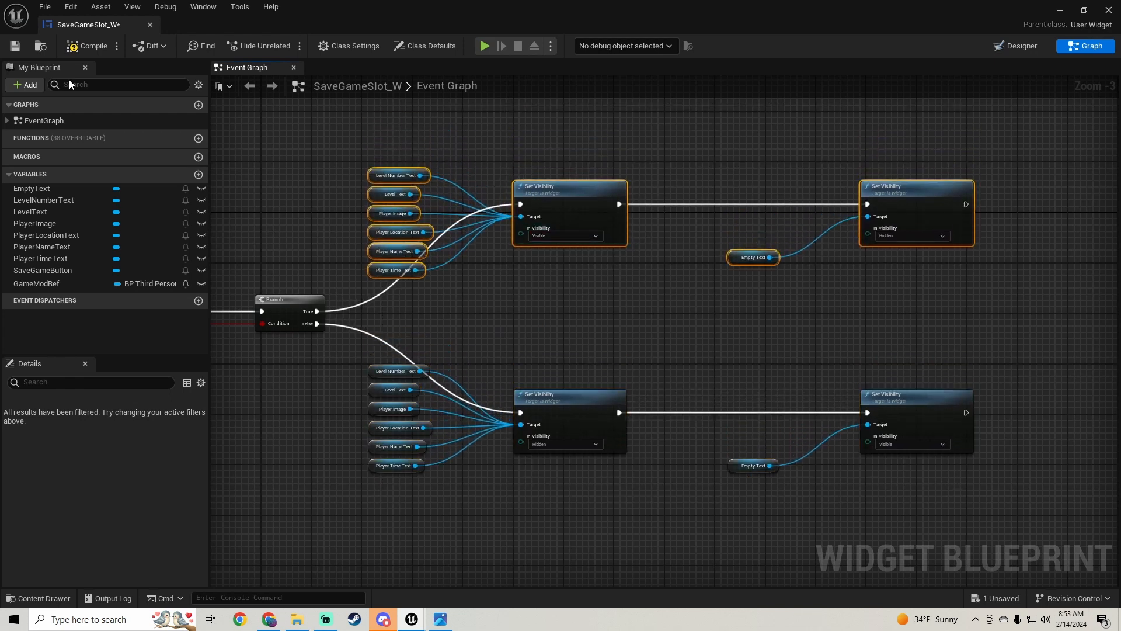
# Compile SaveGameSlot_W and close its editor after reviewing the slot layout in the Designer.
pyautogui.click(87, 46)
pyautogui.scroll(-1, 403, 276)
pyautogui.moveTo(416, 258); pyautogui.dragTo(695, 268, button='right')
pyautogui.click(1026, 45)
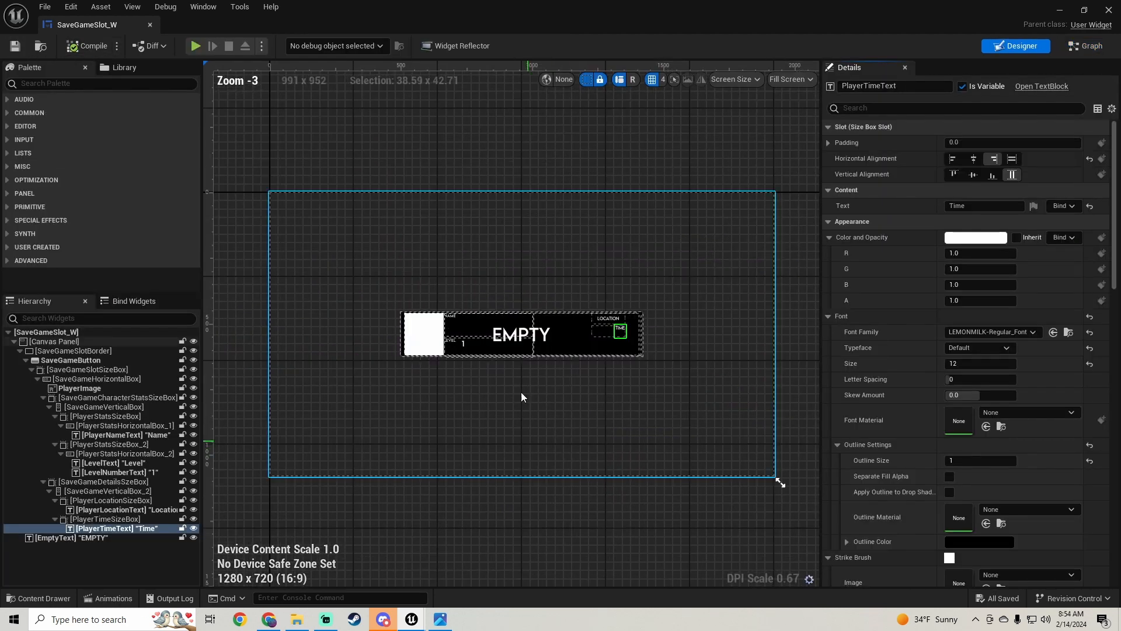
pyautogui.click(463, 261)
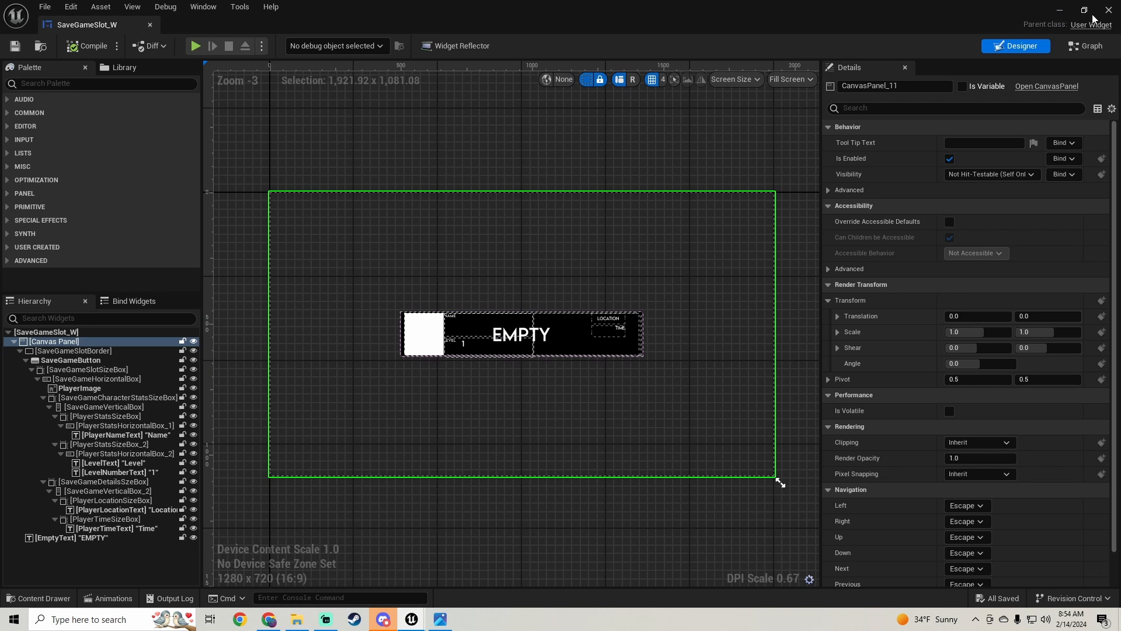
pyautogui.click(1109, 10)
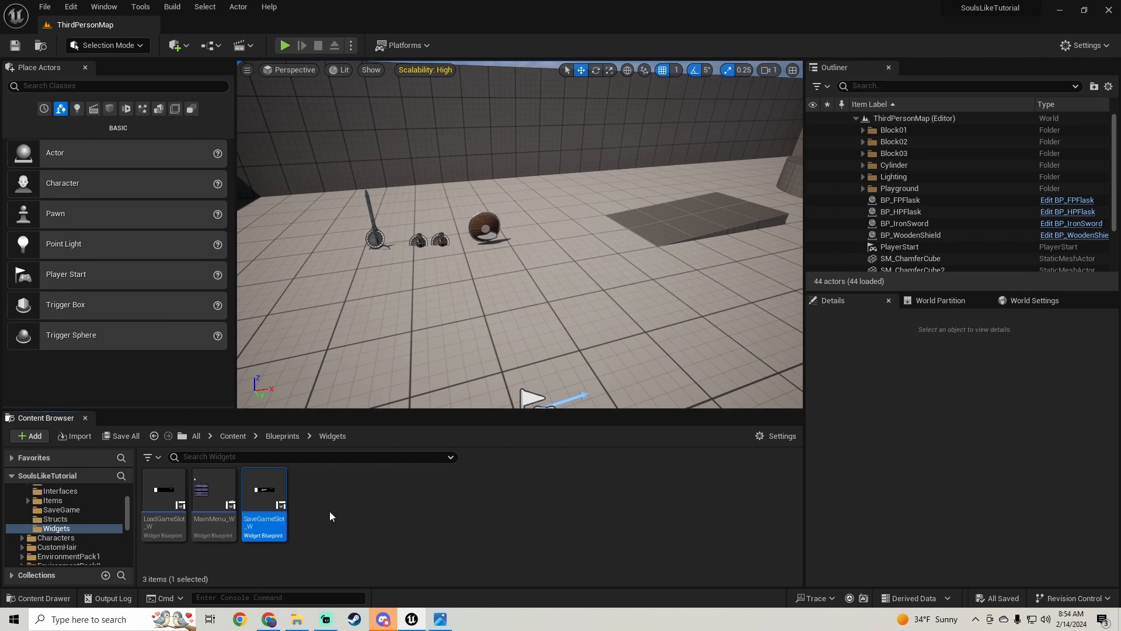
# View the reference screenshots of the SaveGameSlot_W graph and the SaveLoadMenu_W layout from the Pictures folder.
pyautogui.click(298, 619)
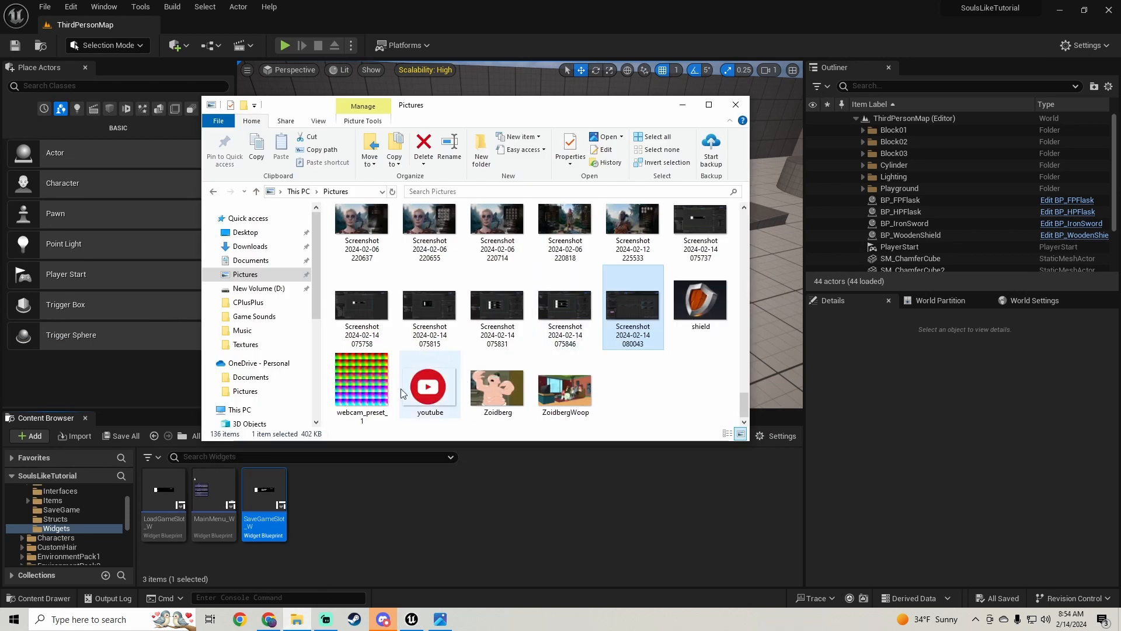
pyautogui.doubleClick(632, 305)
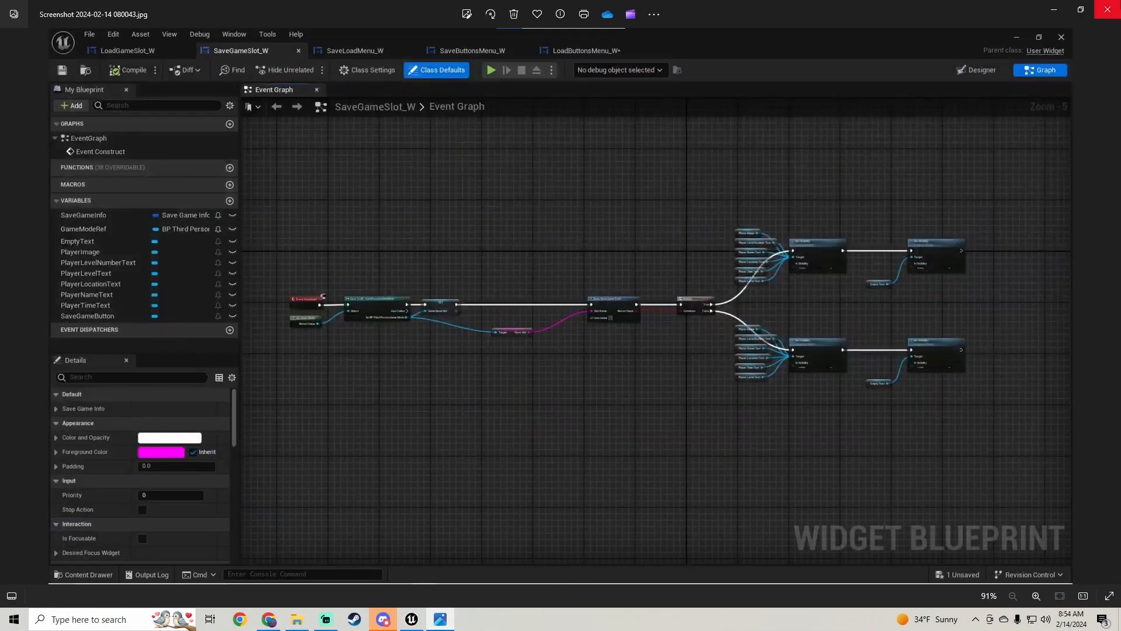
pyautogui.click(1107, 10)
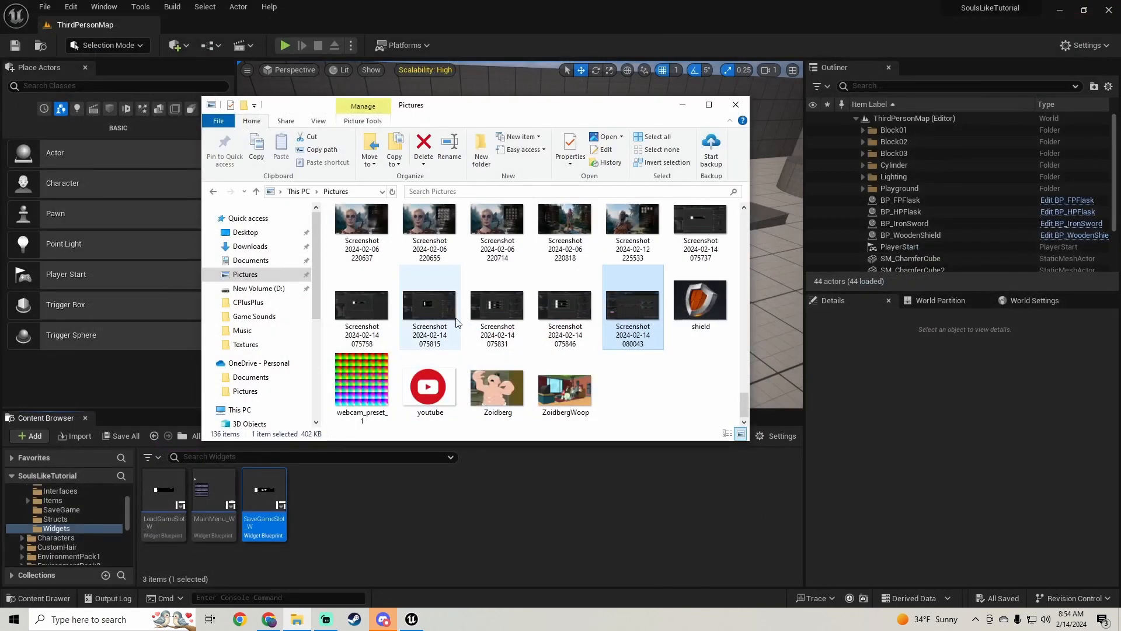
pyautogui.doubleClick(433, 315)
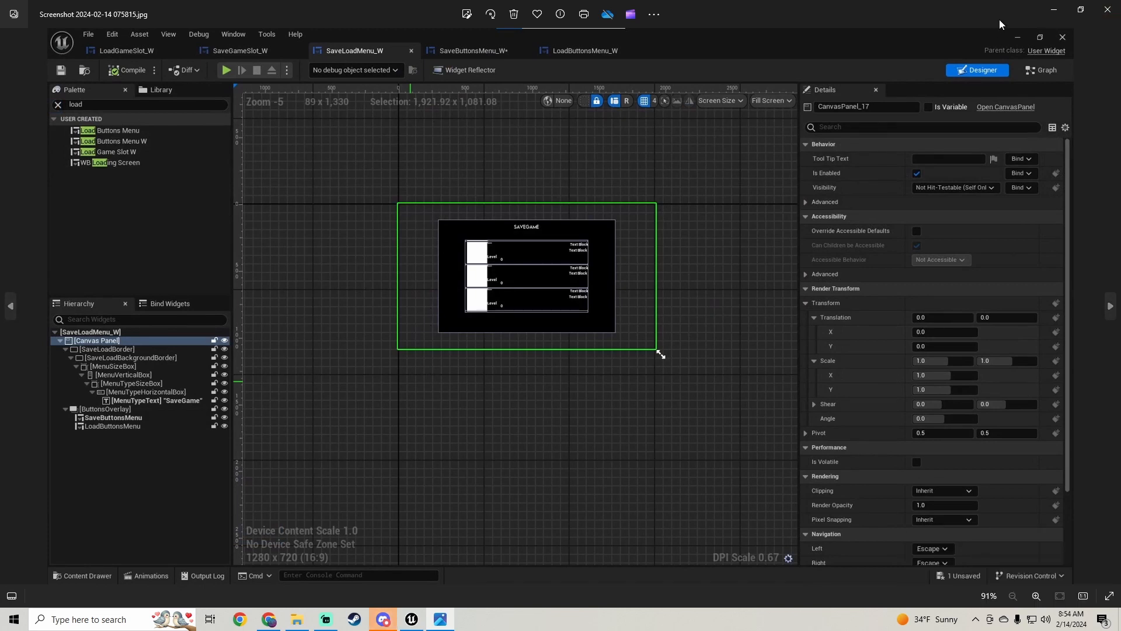
pyautogui.click(1054, 10)
# Switch from the reference screenshot back to the Unreal Editor with the Widgets folder open.
pyautogui.click(343, 509)
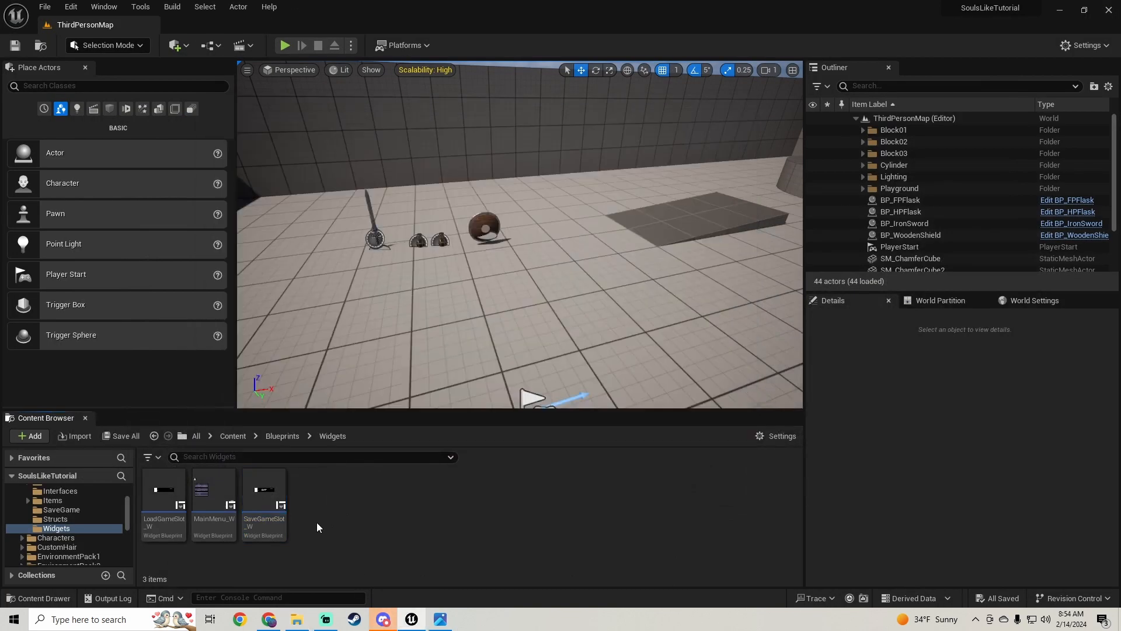
pyautogui.rightClick(316, 522)
pyautogui.moveTo(394, 512)
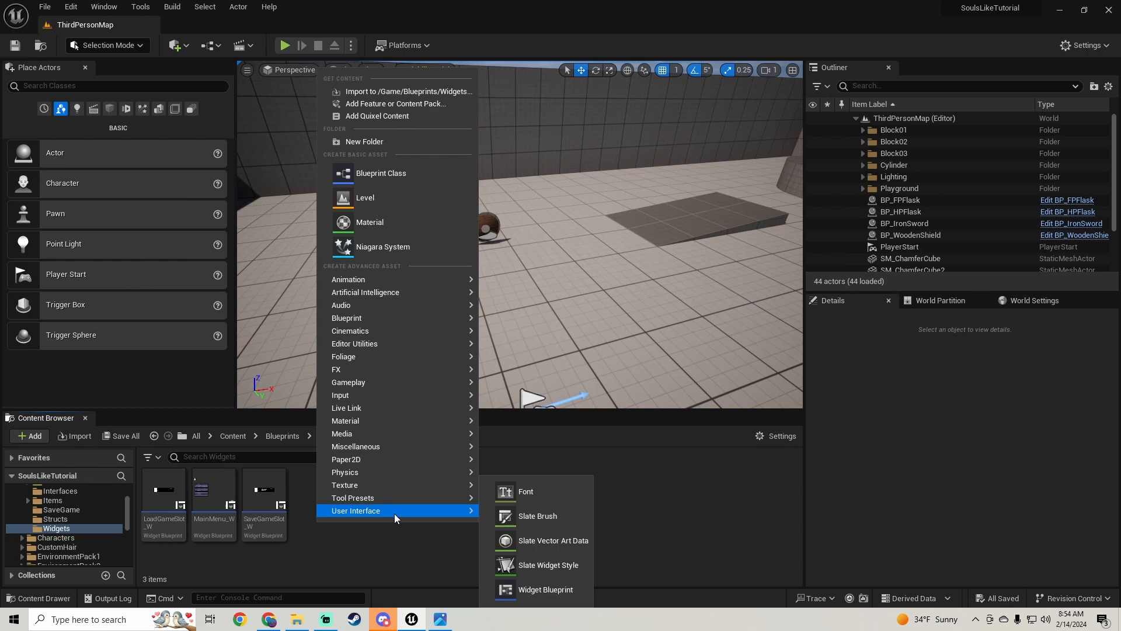
pyautogui.click(588, 589)
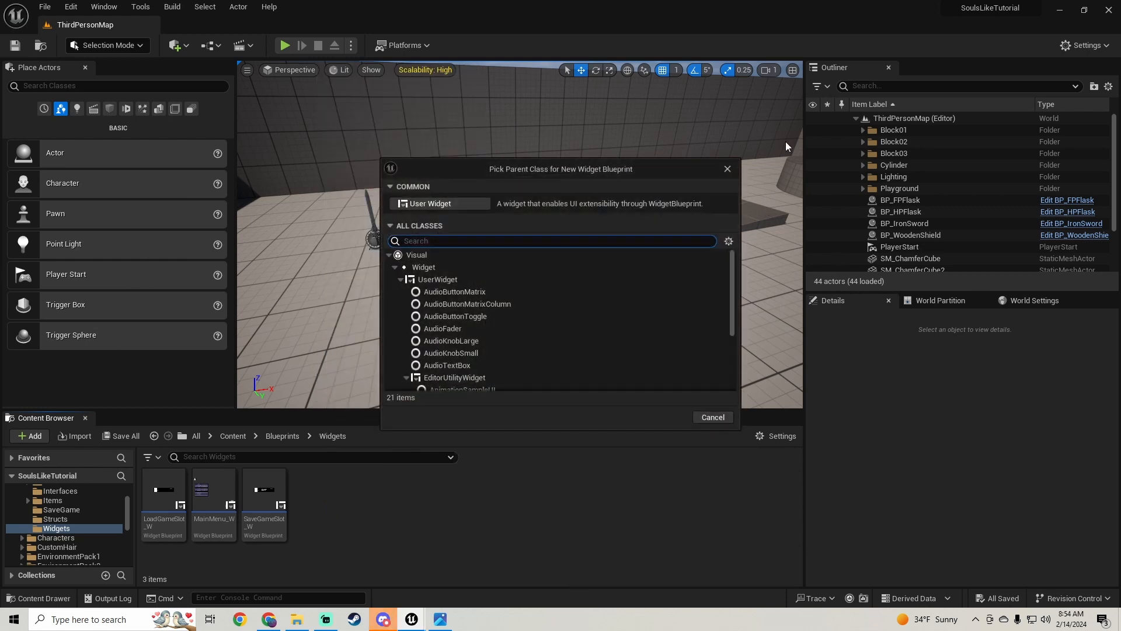
pyautogui.click(728, 169)
# Create a Widget Blueprint with User Widget as parent class in the Widgets folder and name it SaveLoadMenu_W.
pyautogui.rightClick(321, 513)
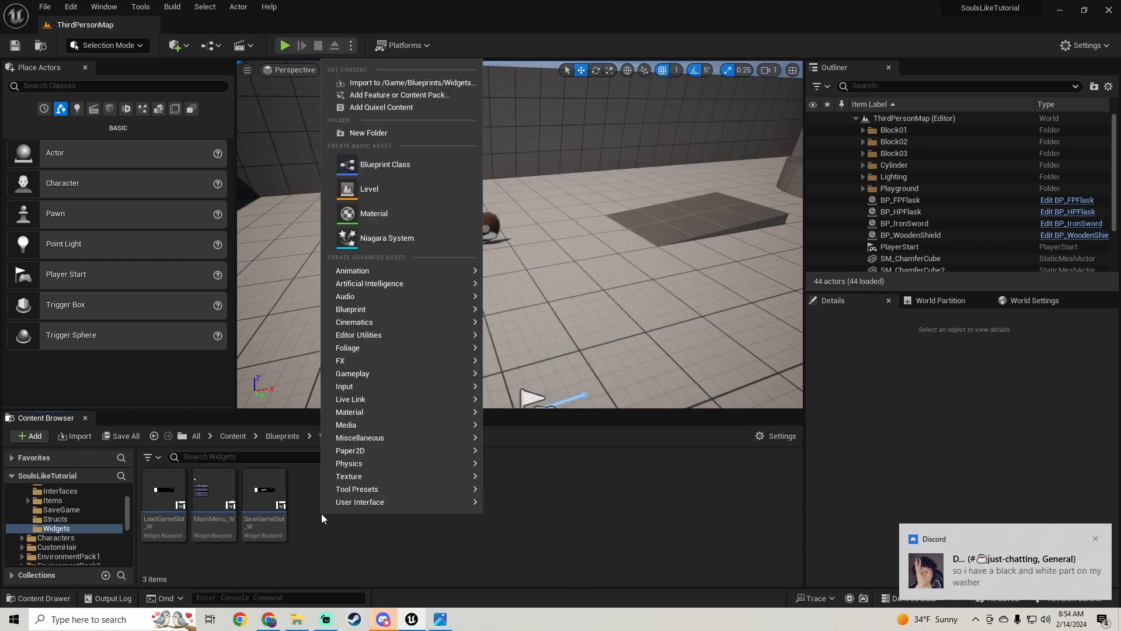
pyautogui.moveTo(401, 501)
pyautogui.click(543, 589)
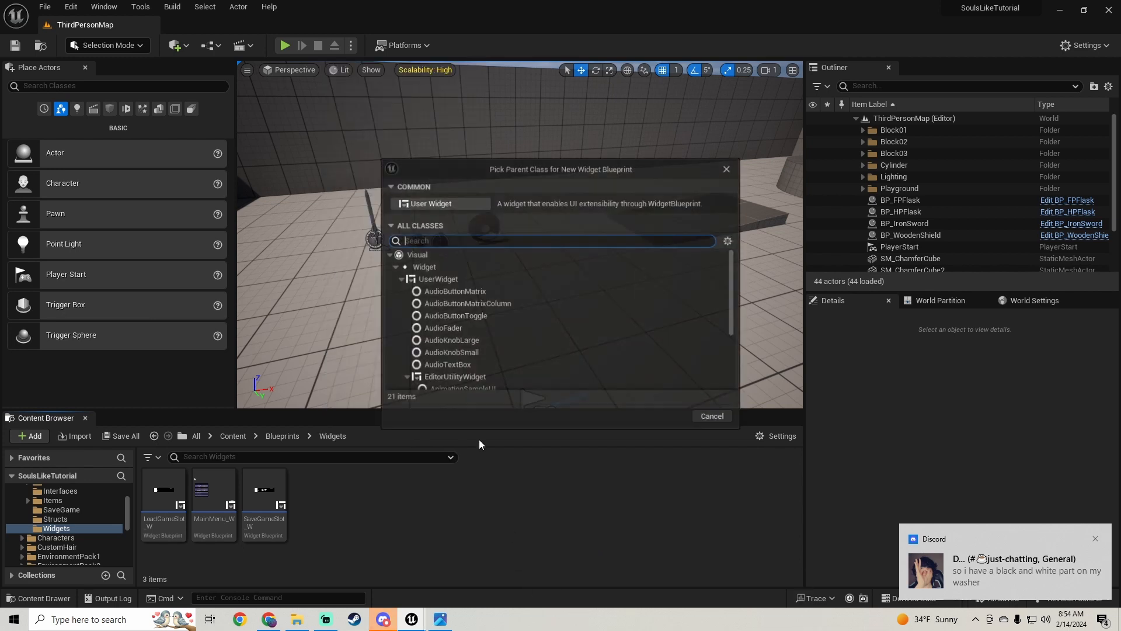
pyautogui.click(453, 206)
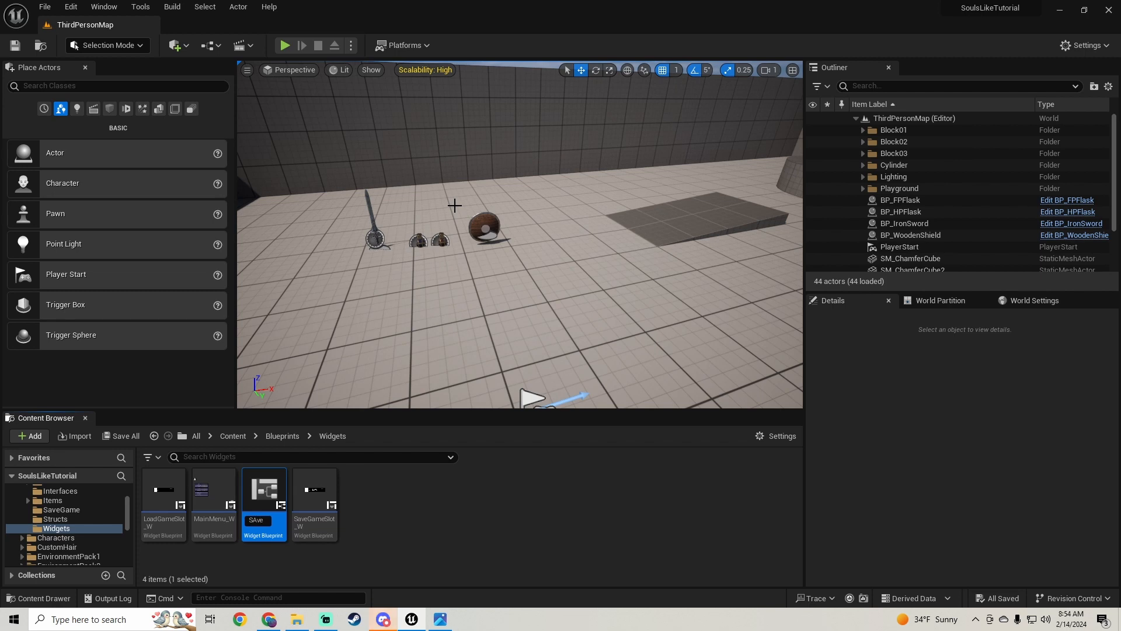
pyautogui.write('SaveLoad')
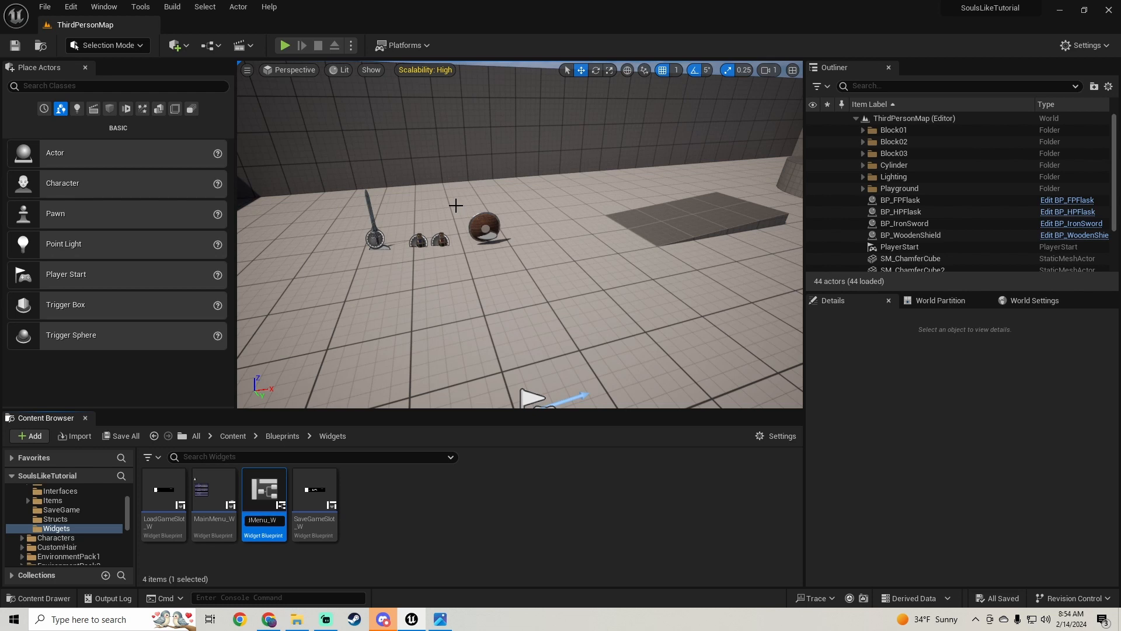
pyautogui.press('Return')
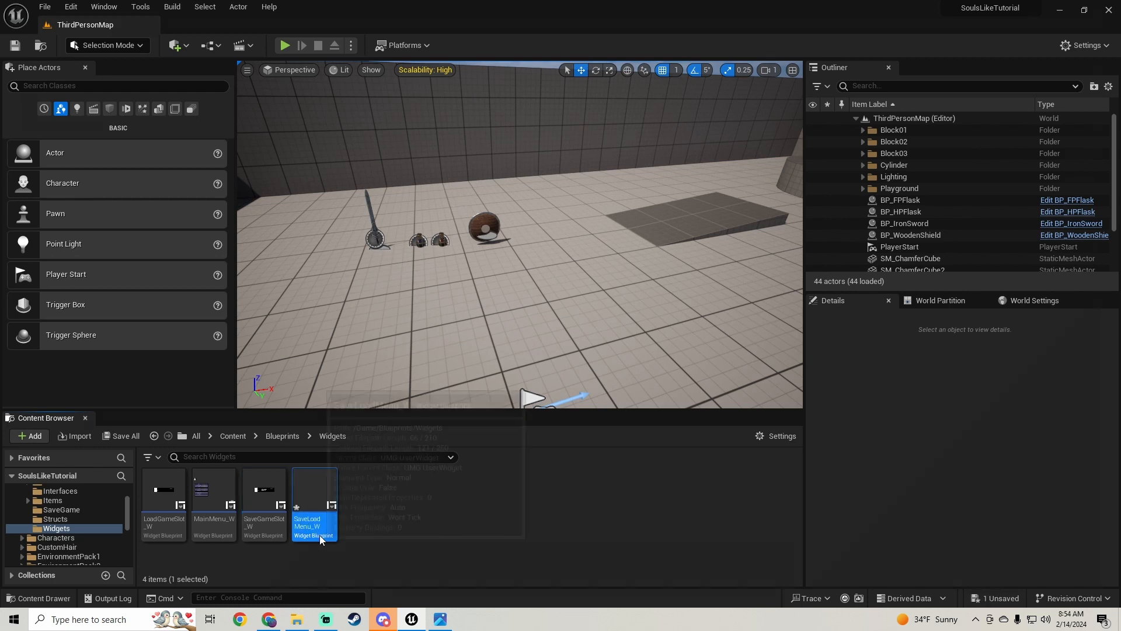
# Open SaveLoadMenu_W and add a Canvas Panel as its root widget.
pyautogui.doubleClick(320, 533)
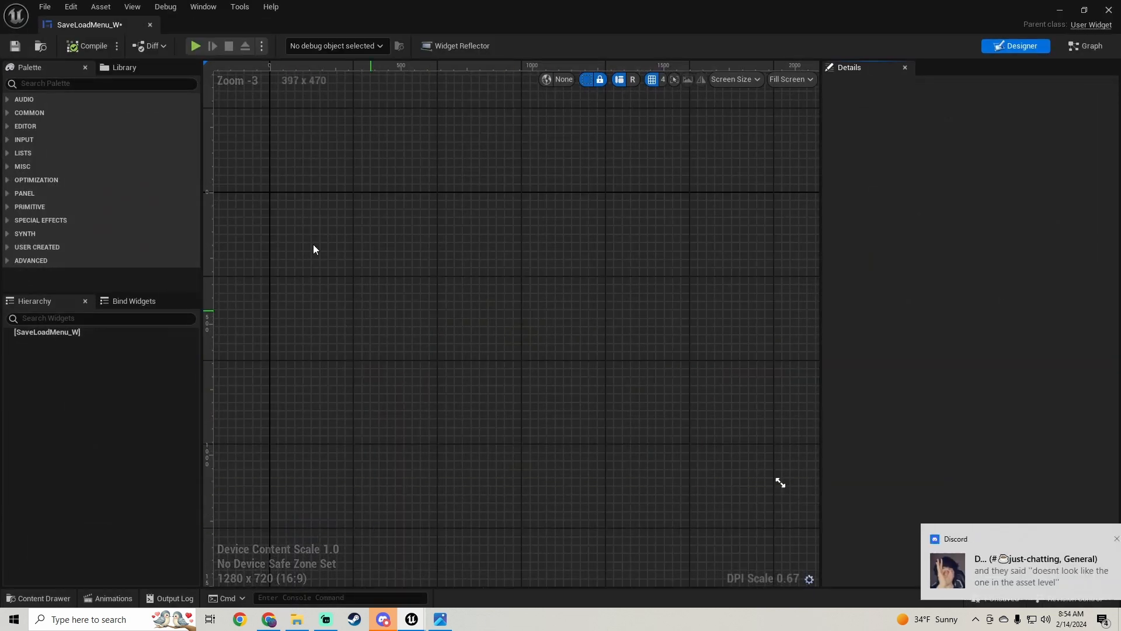
pyautogui.click(104, 85)
pyautogui.write('canvas')
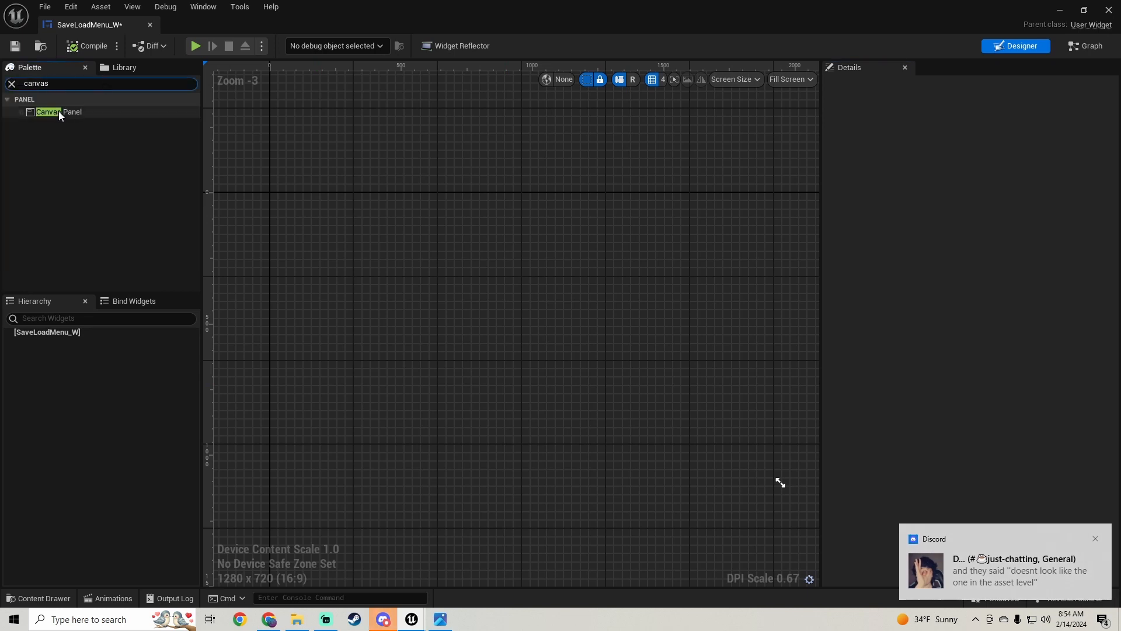
pyautogui.moveTo(59, 111); pyautogui.dragTo(53, 334)
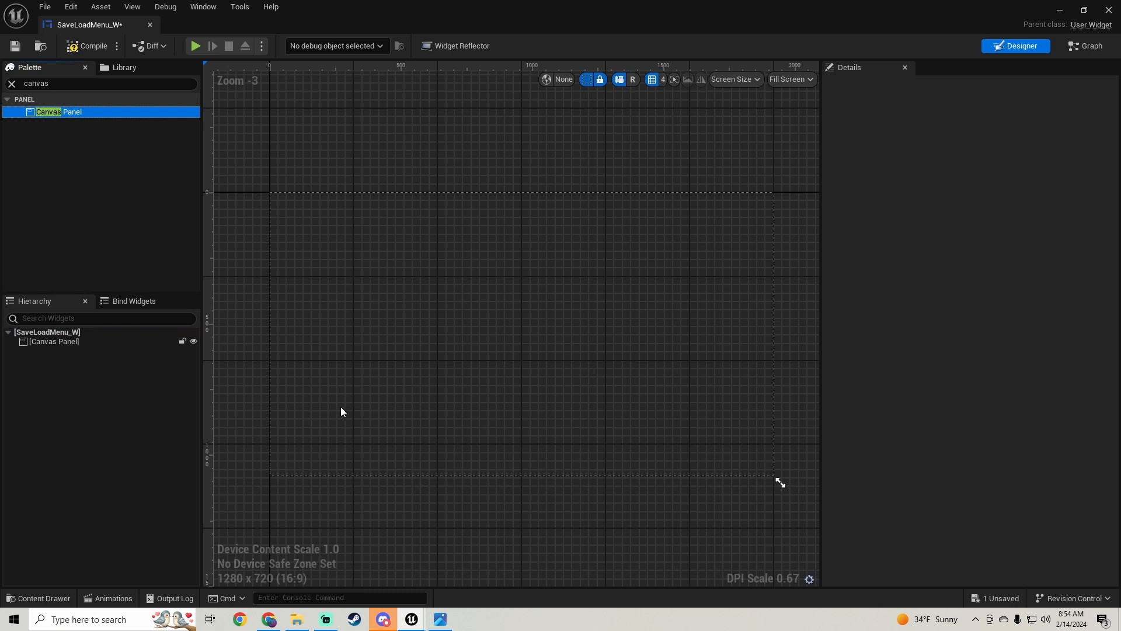
# Check the SaveLoadMenu_W reference screenshot and add a Border inside the Canvas Panel.
pyautogui.hotkey('alt', 'Tab')
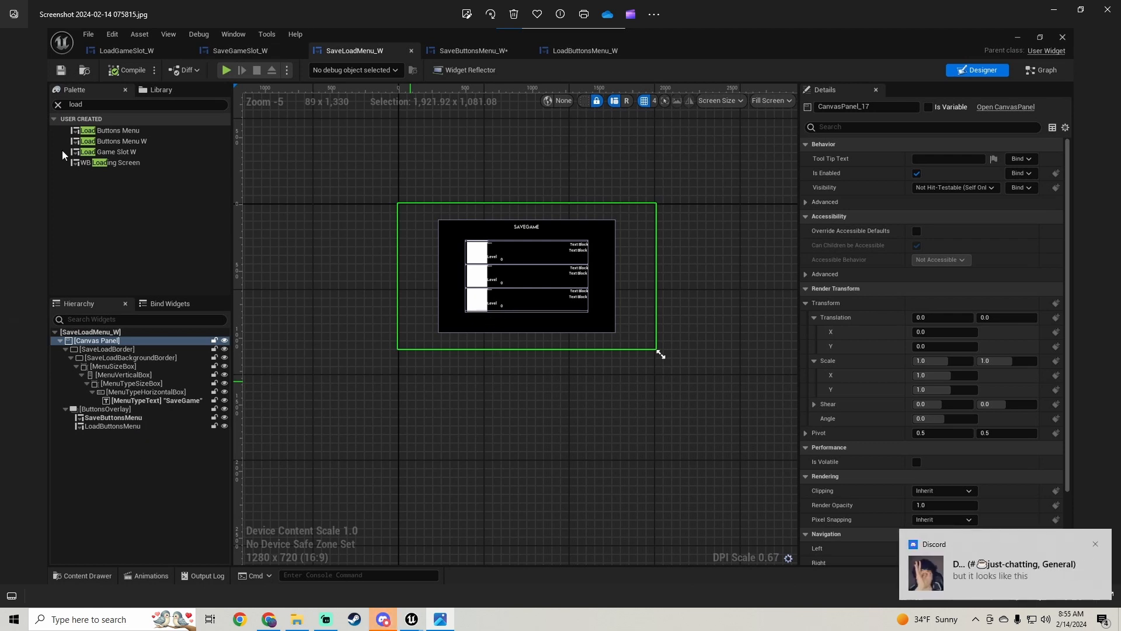
pyautogui.click(442, 616)
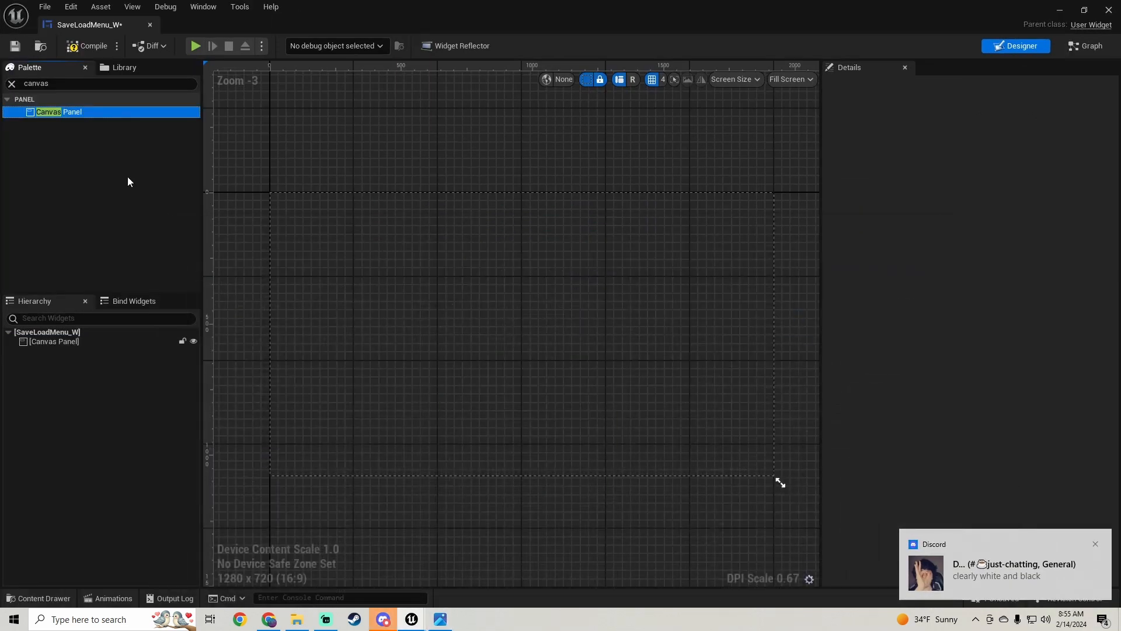
pyautogui.click(63, 84)
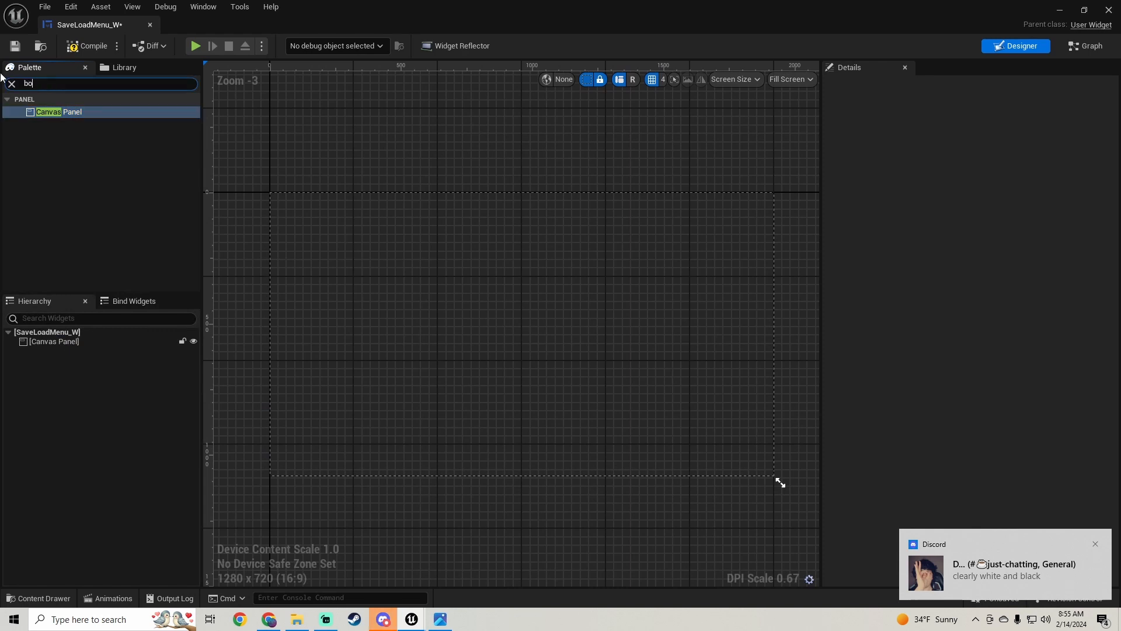
pyautogui.write('border')
pyautogui.moveTo(58, 113); pyautogui.dragTo(55, 352)
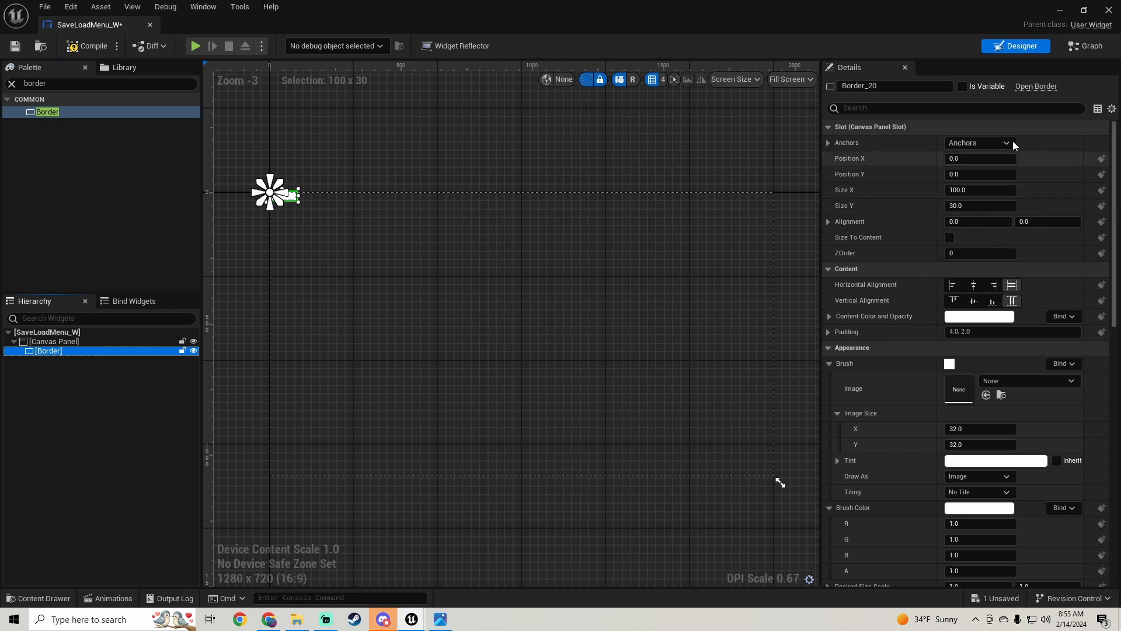
# Centre the Border on the canvas with a centre anchor, position X and Y reset to 0, and alignment 0.5, 0.5.
pyautogui.click(999, 142)
pyautogui.click(988, 212)
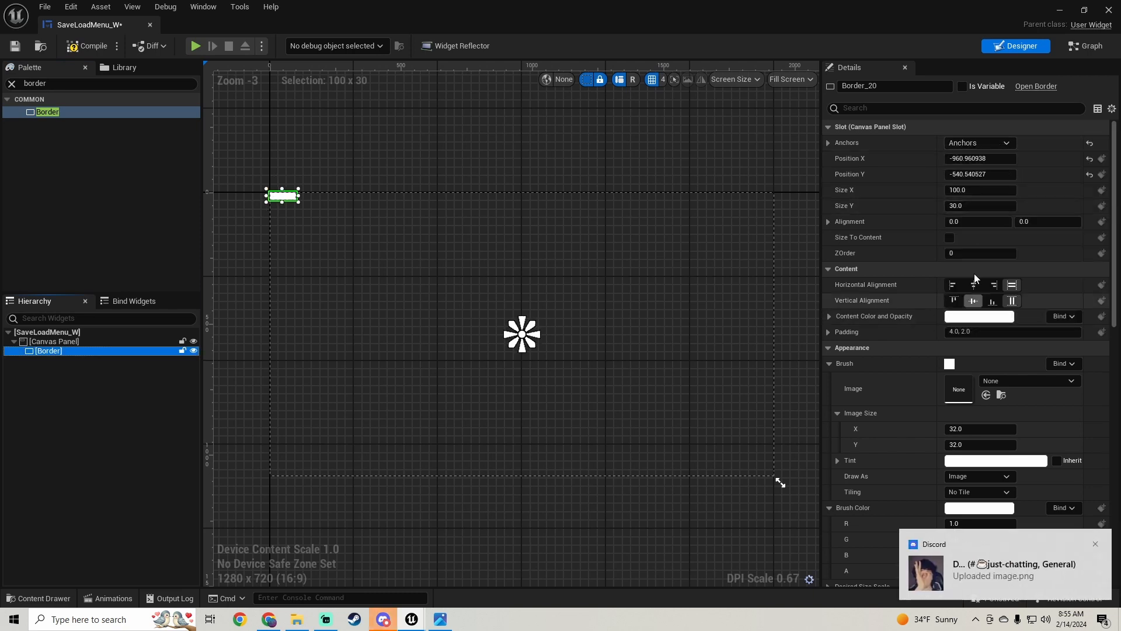
pyautogui.click(1090, 174)
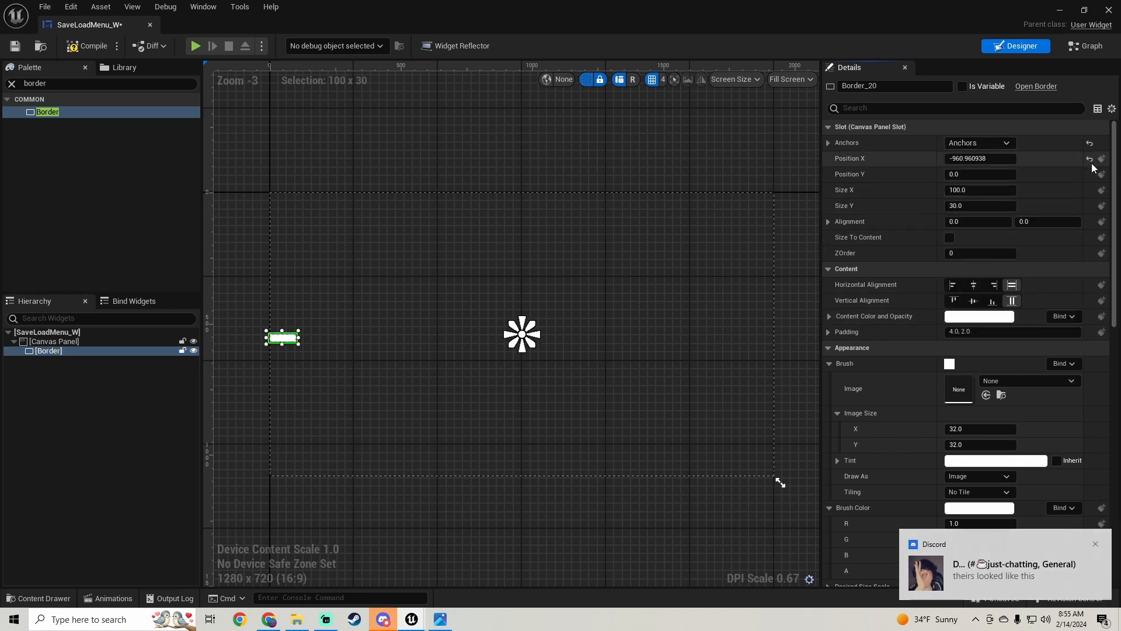
pyautogui.click(1089, 158)
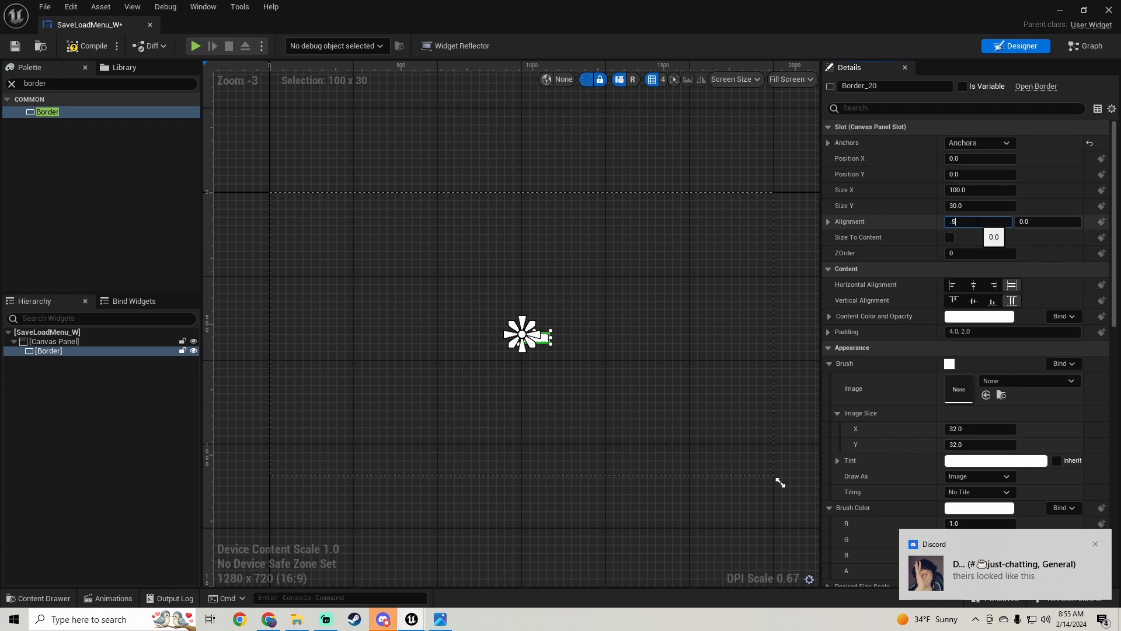
pyautogui.click(1065, 221)
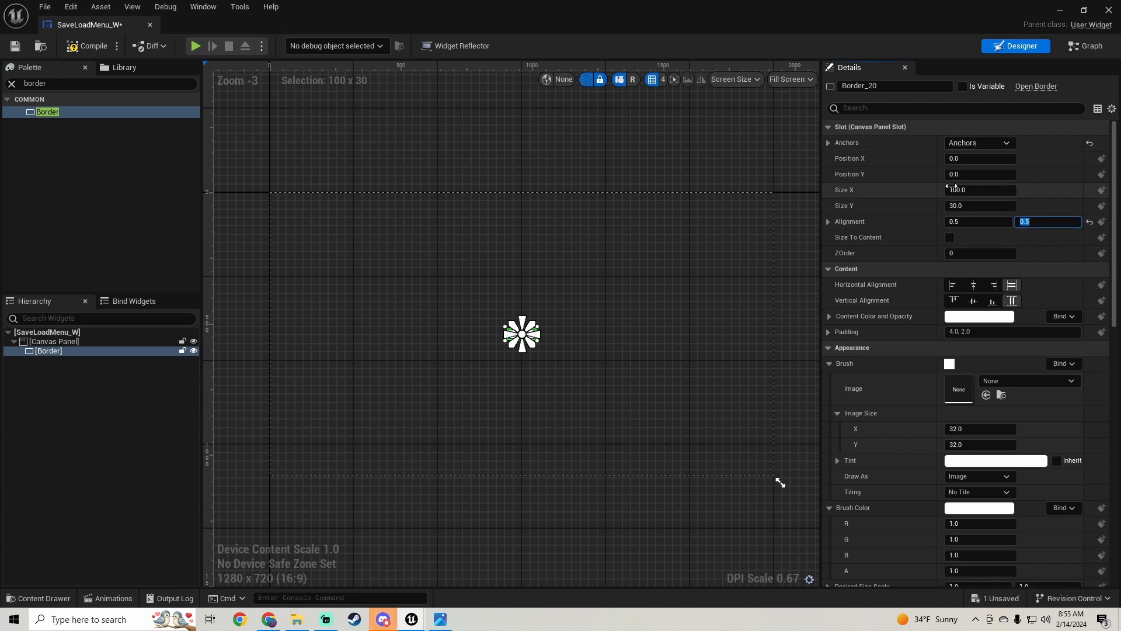
# Set the Border's Size X to 1200 and Size Y to 800.
pyautogui.moveTo(962, 188); pyautogui.dragTo(1066, 201)
pyautogui.write('1200')
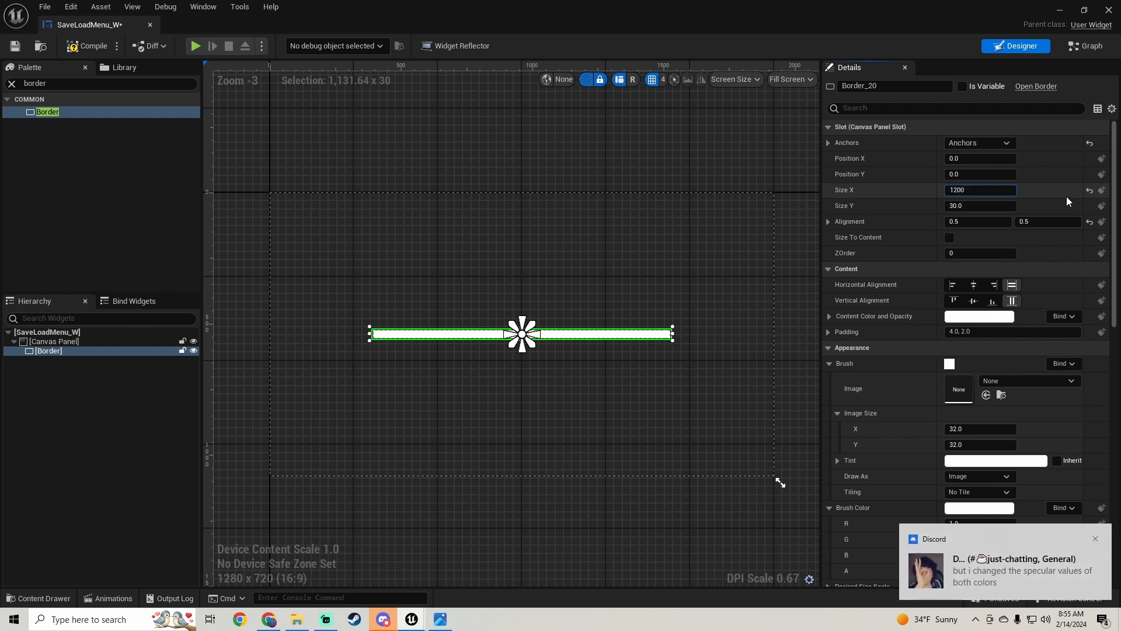
pyautogui.press('Return')
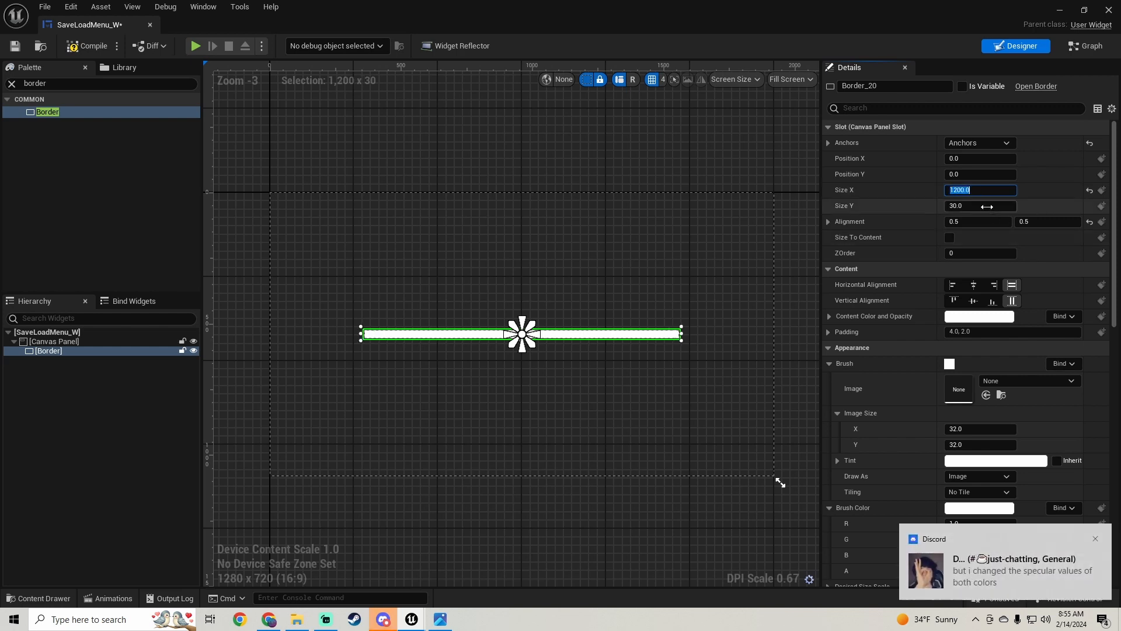
pyautogui.click(987, 205)
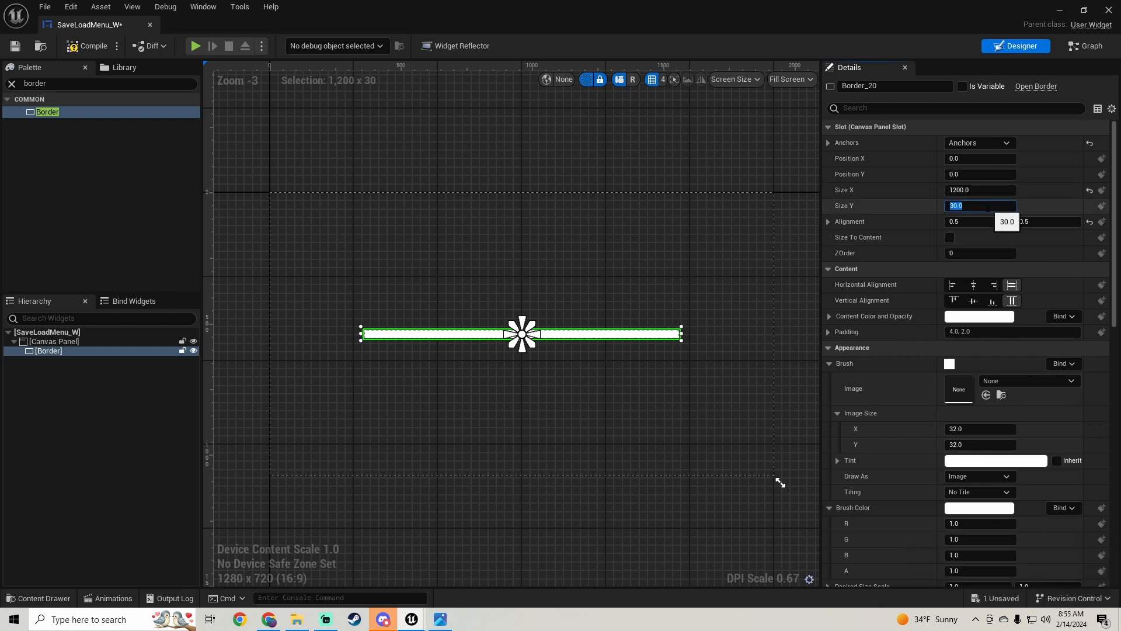
pyautogui.write('800')
pyautogui.press('Return')
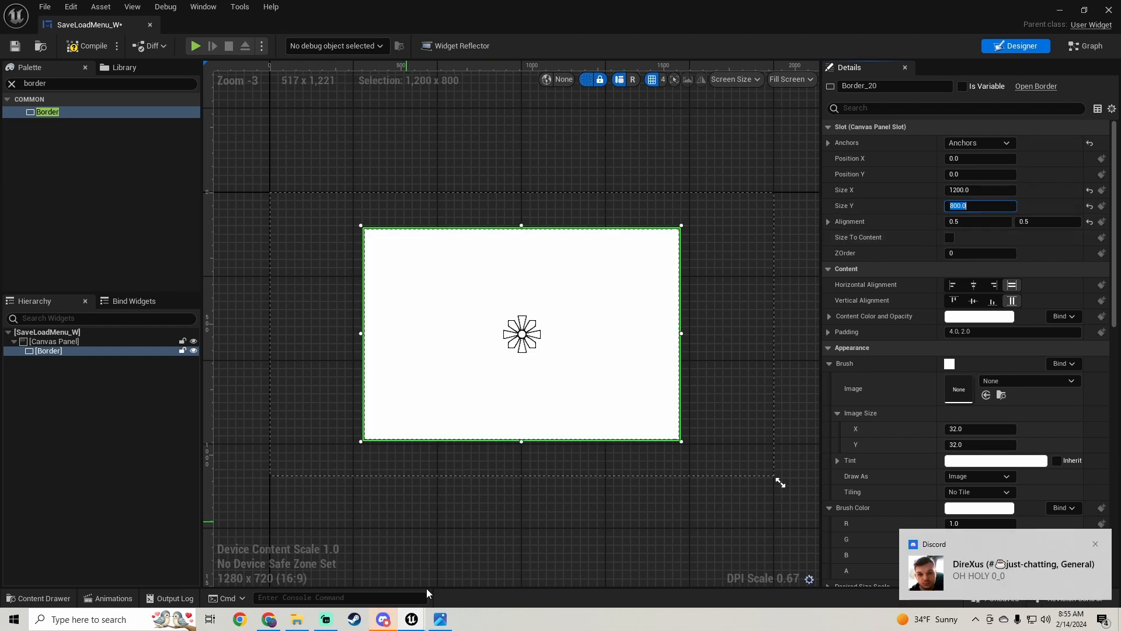
# Set the Border's brush tint to opaque black and compile SaveLoadMenu_W.
pyautogui.click(451, 625)
pyautogui.click(451, 626)
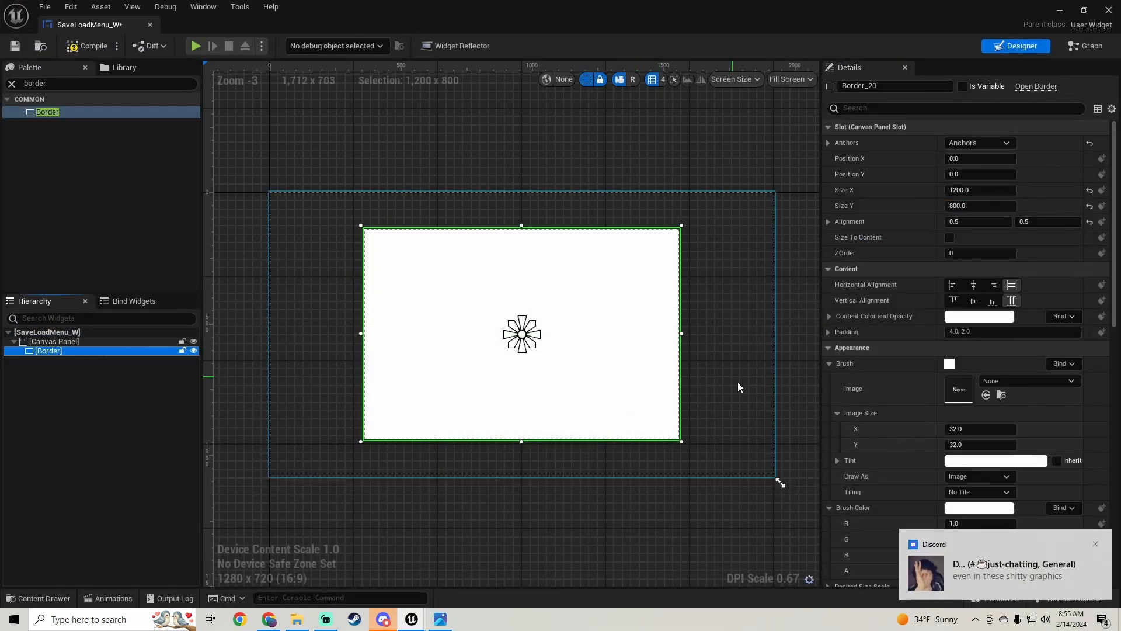
pyautogui.scroll(-3, 914, 382)
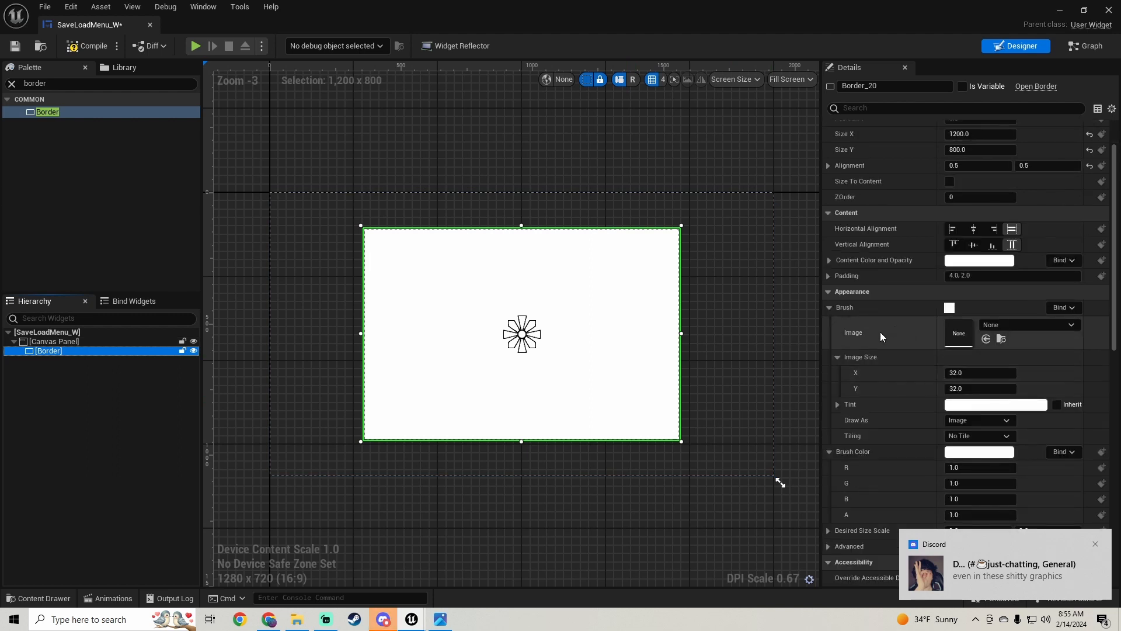
pyautogui.click(986, 404)
pyautogui.moveTo(898, 405); pyautogui.dragTo(896, 533)
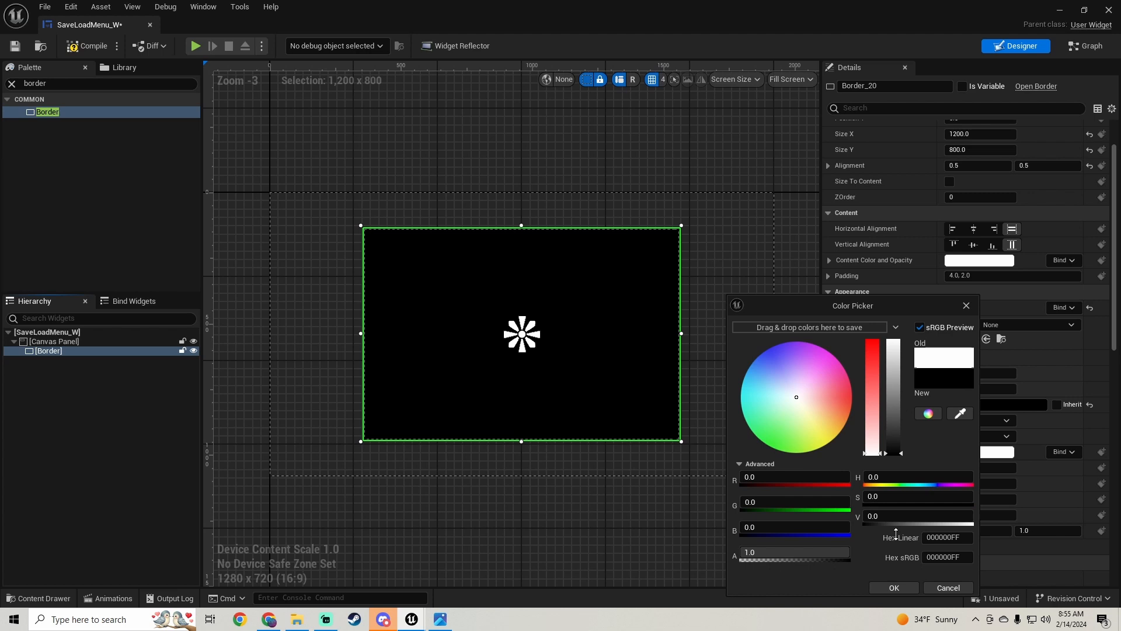
pyautogui.click(885, 586)
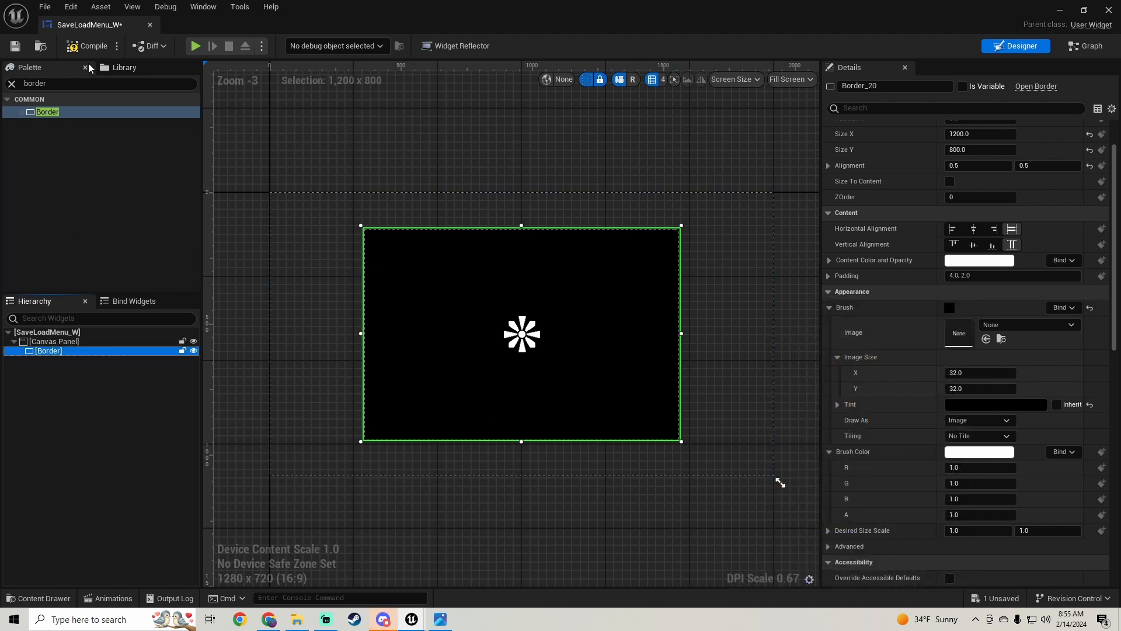
pyautogui.click(87, 45)
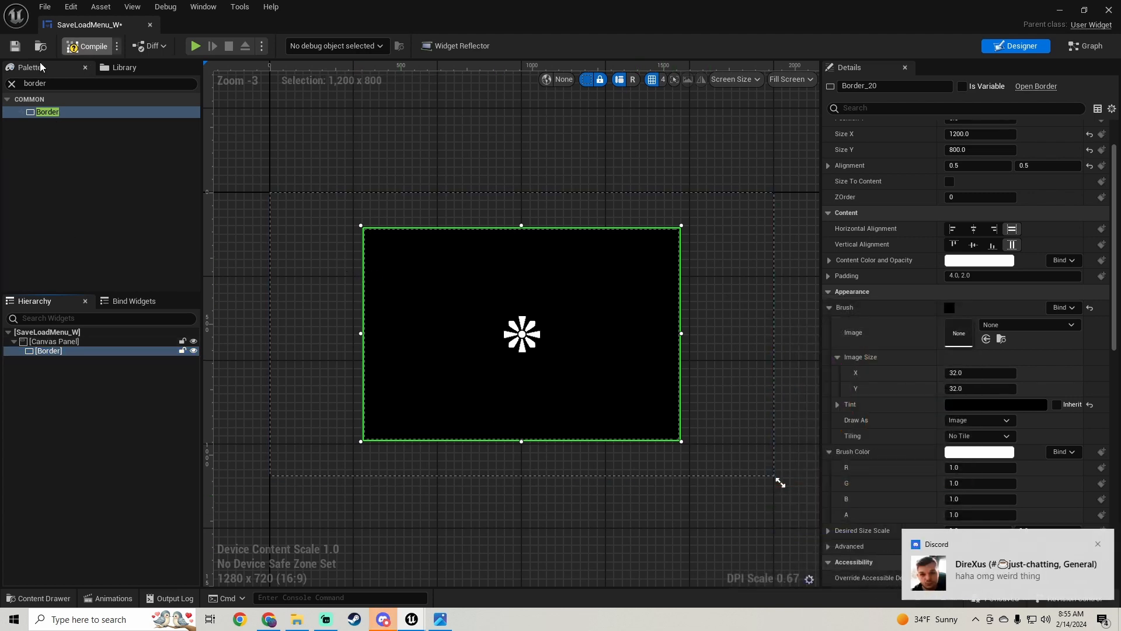
# Rename the Border as SaveLoadMenuBackgroundBorder.
pyautogui.rightClick(50, 357)
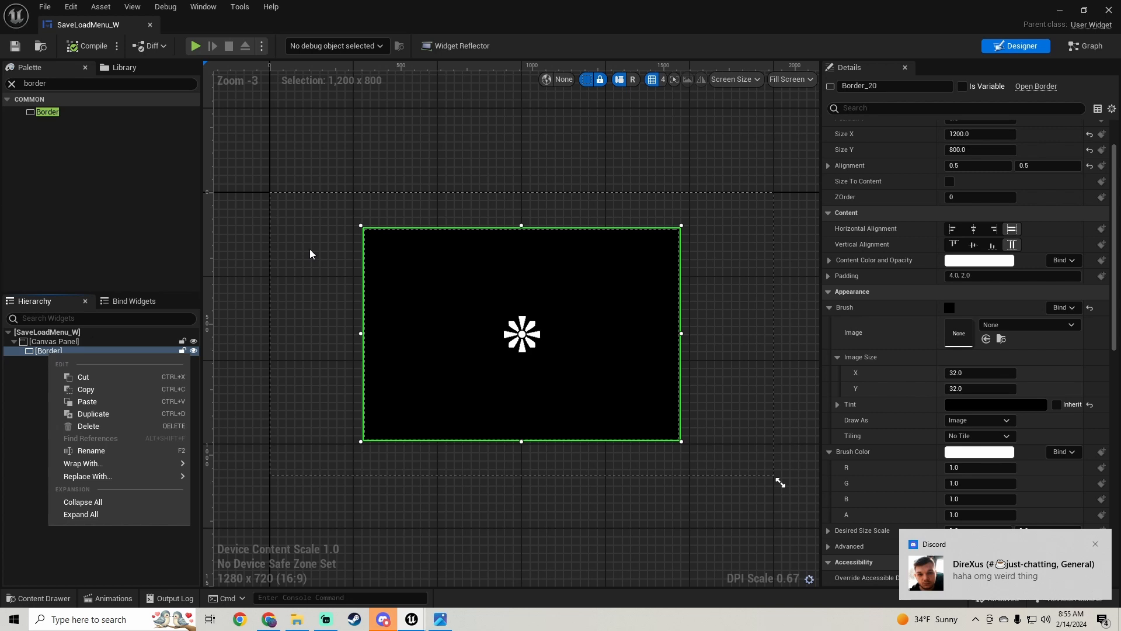
pyautogui.click(888, 86)
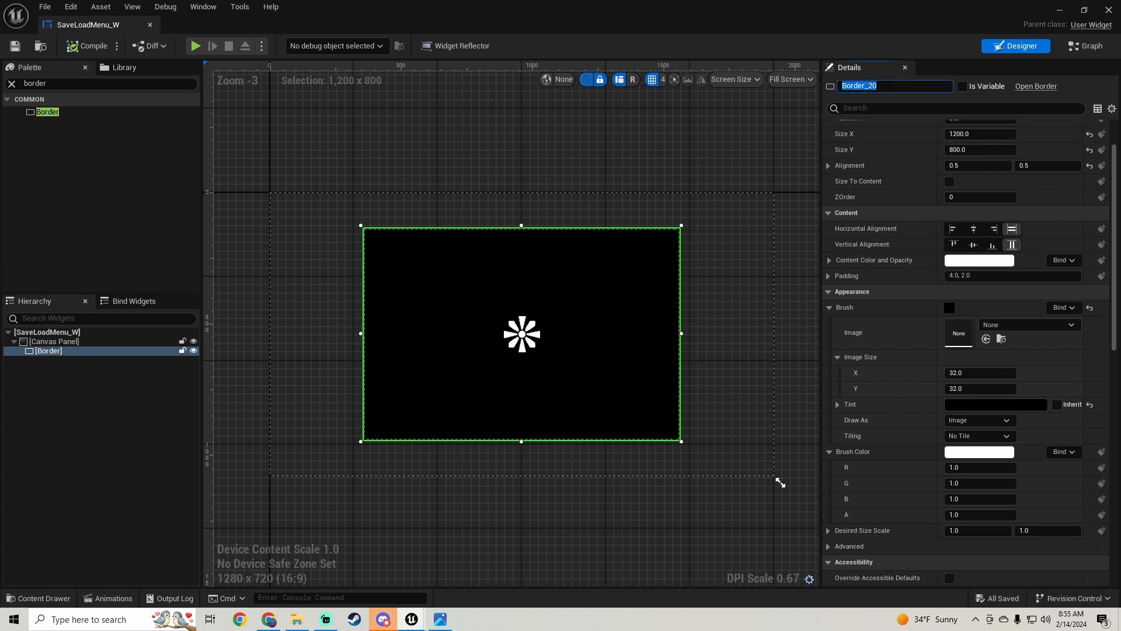
pyautogui.write('SaveLoadMenuBackgroundB')
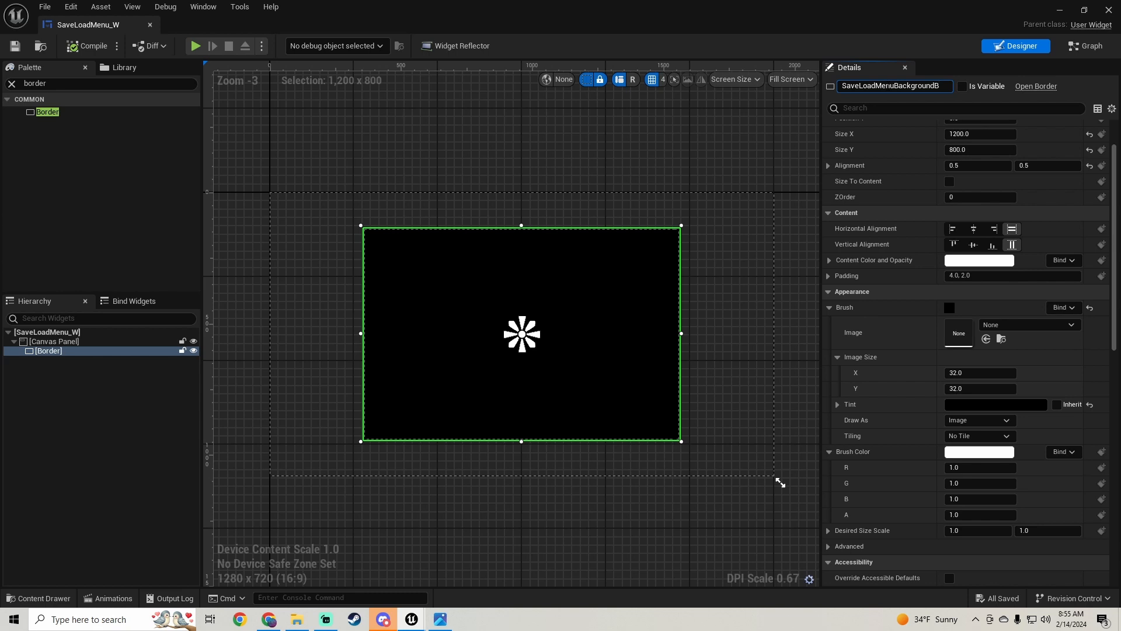
pyautogui.write('order')
pyautogui.press('Return')
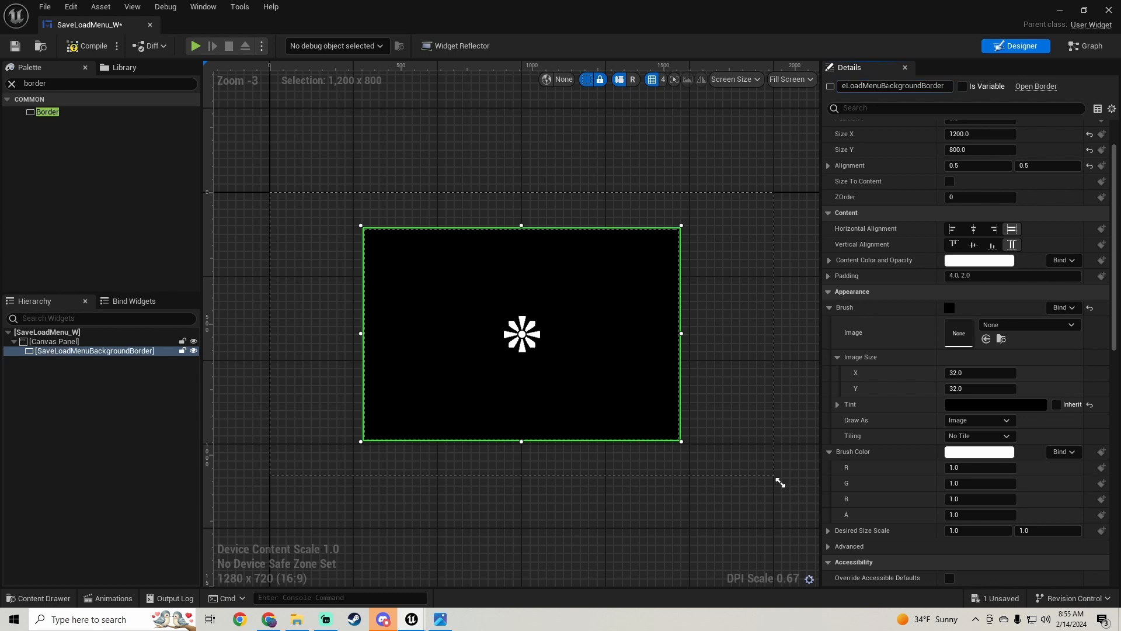
pyautogui.click(437, 619)
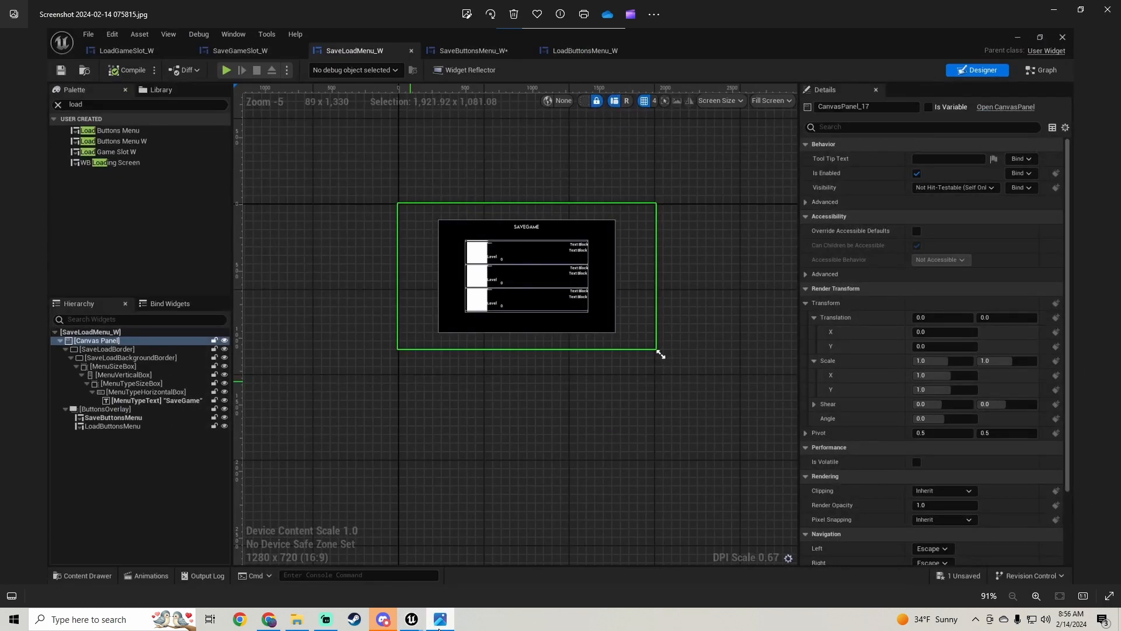
pyautogui.click(440, 619)
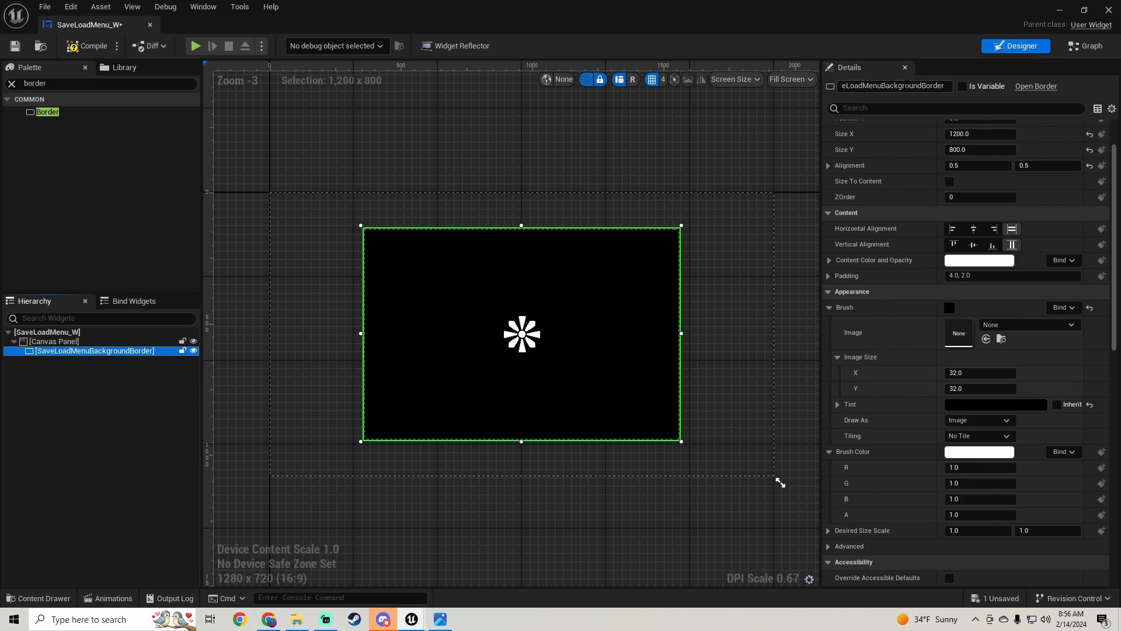
pyautogui.click(885, 85)
pyautogui.write('SaveLoad')
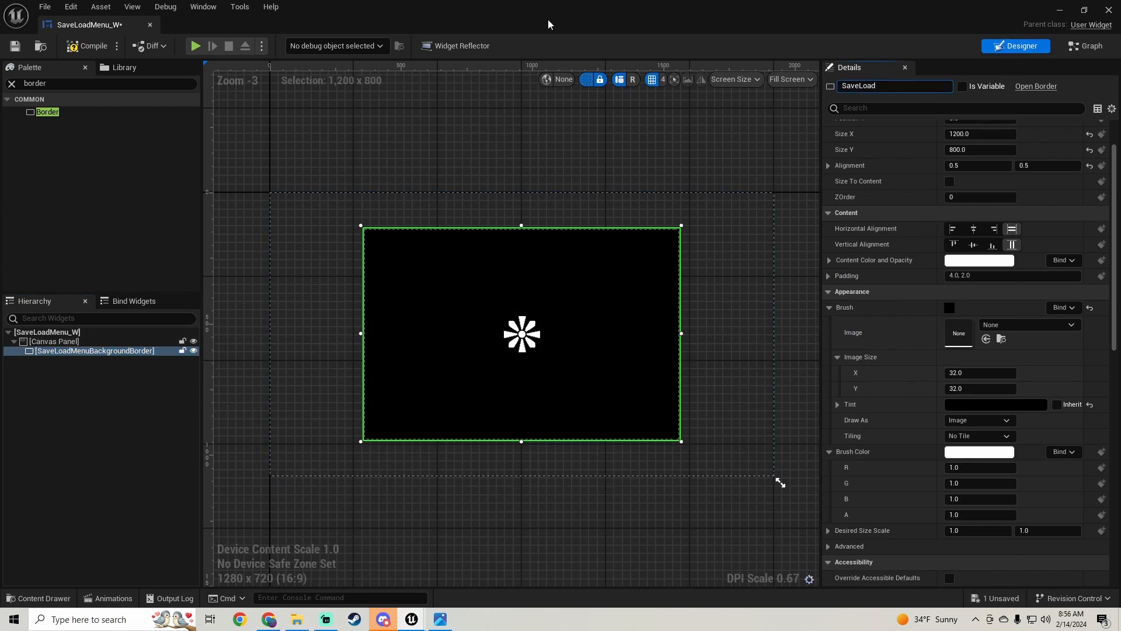
pyautogui.click(440, 619)
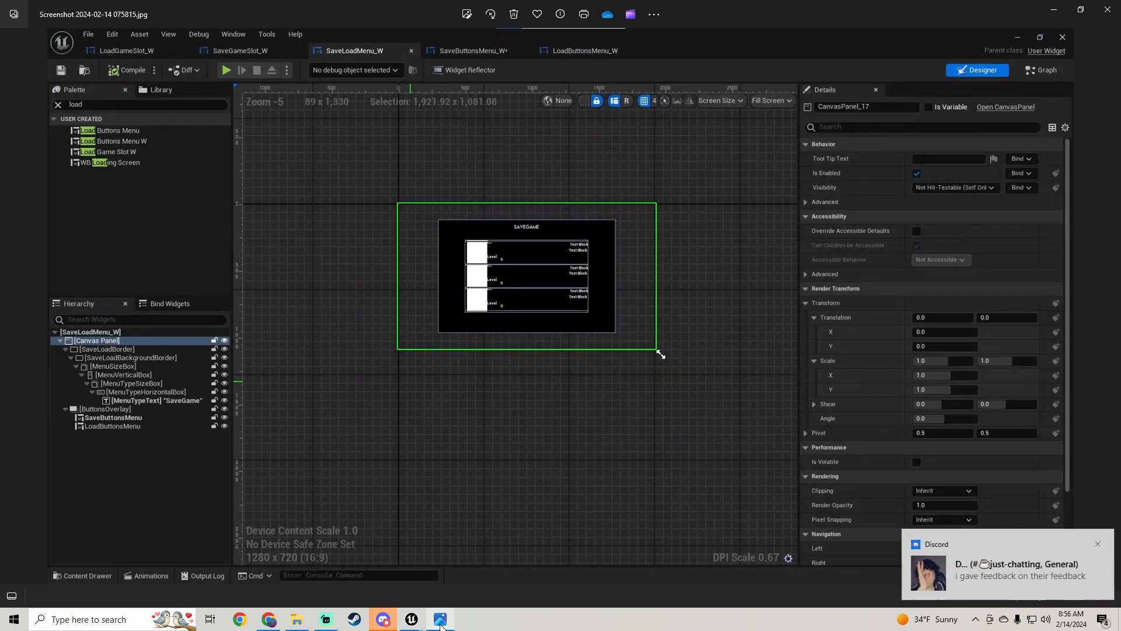
pyautogui.click(440, 620)
pyautogui.hotkey('ctrl', 'z')
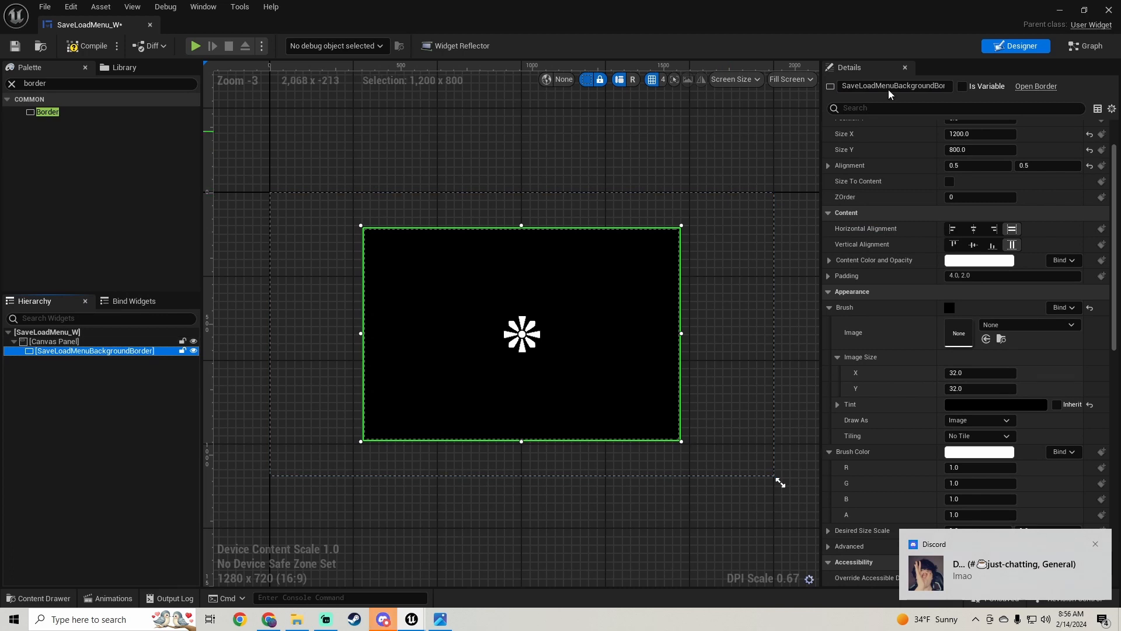
# Rename the background border as SaveLoadBackgroundBorder, and compile and save the widget.
pyautogui.click(893, 86)
pyautogui.click(895, 86)
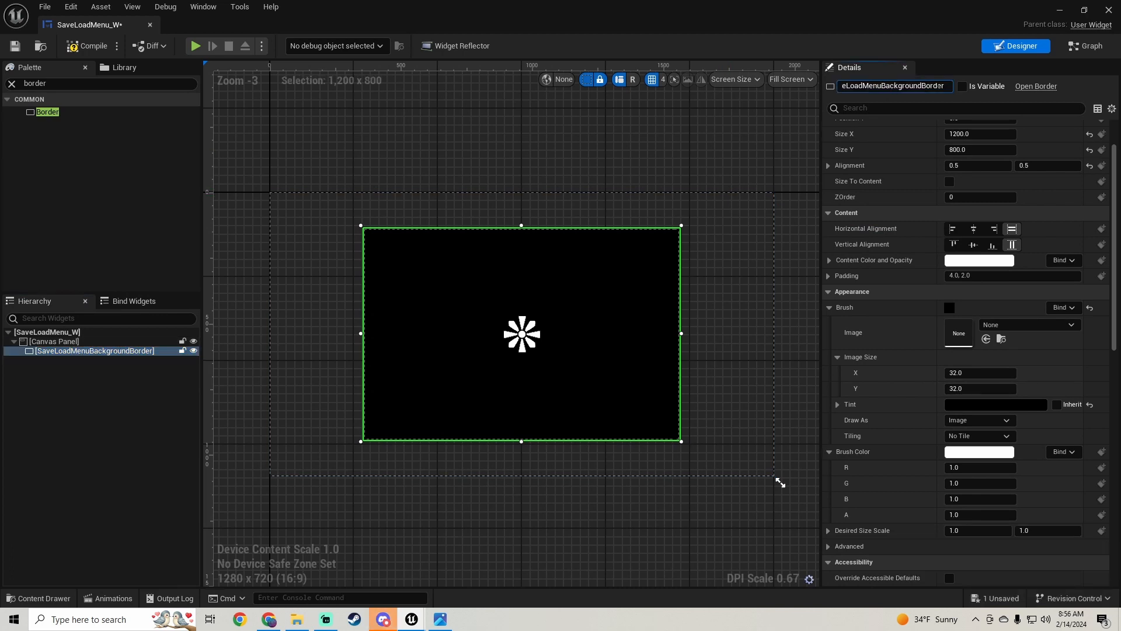
pyautogui.press('BackSpace')
pyautogui.press('BackSpace')
pyautogui.press('BackSpace')
pyautogui.press('BackSpace')
pyautogui.press('BackSpace')
pyautogui.press('Return')
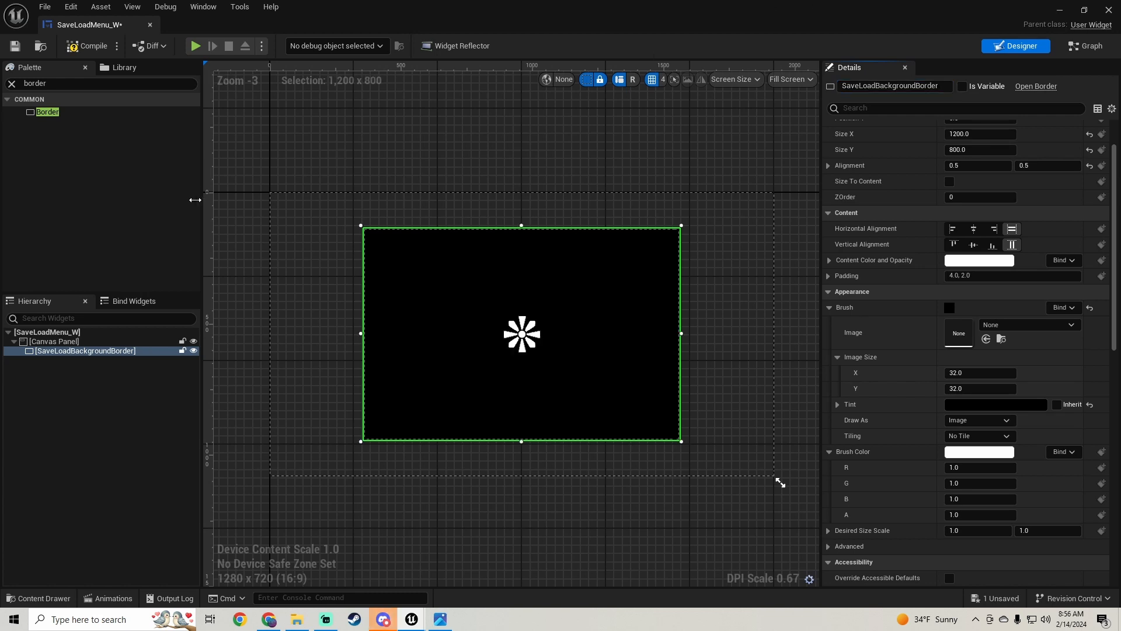
pyautogui.click(93, 52)
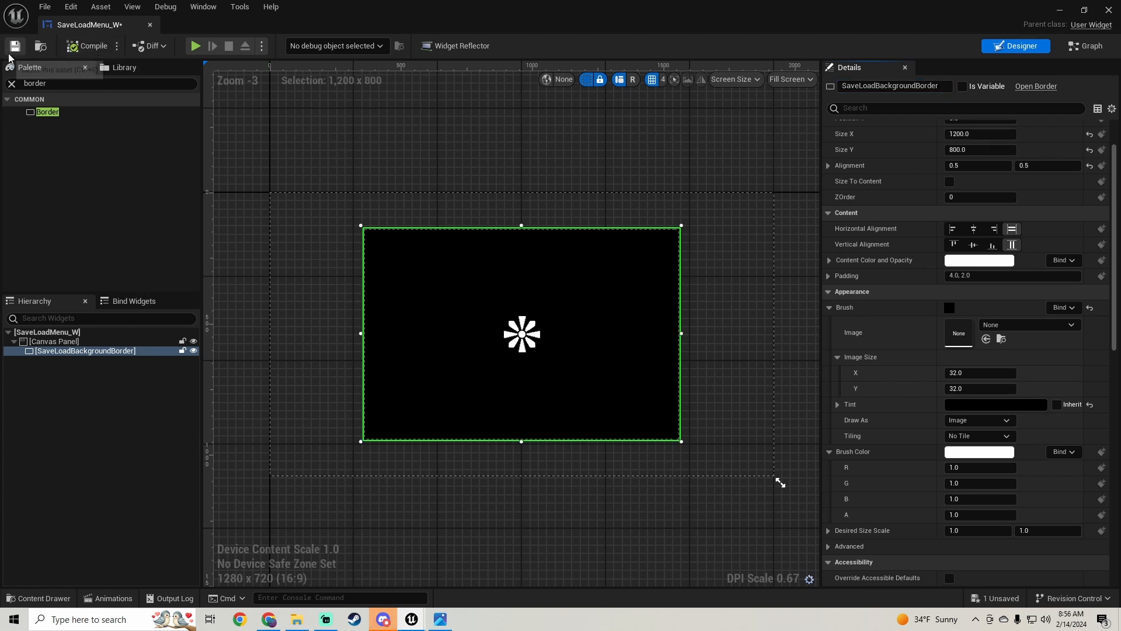
# Wrap SaveLoadBackgroundBorder with a new Border and name the wrapper SaveLoadBorder.
pyautogui.rightClick(86, 350)
pyautogui.moveTo(142, 460)
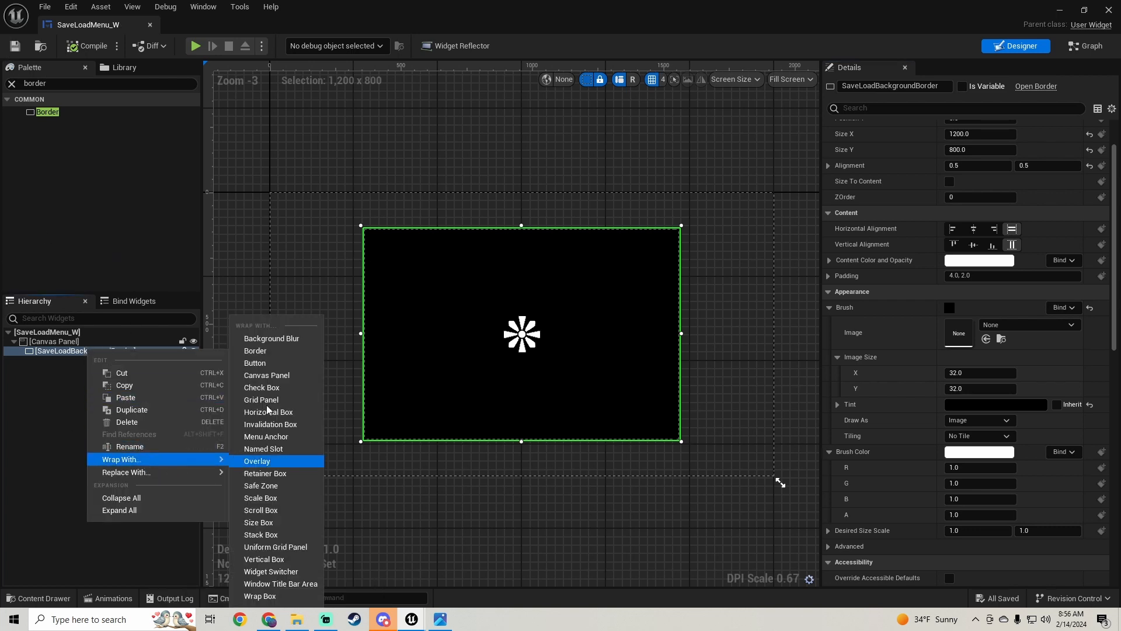
pyautogui.click(263, 352)
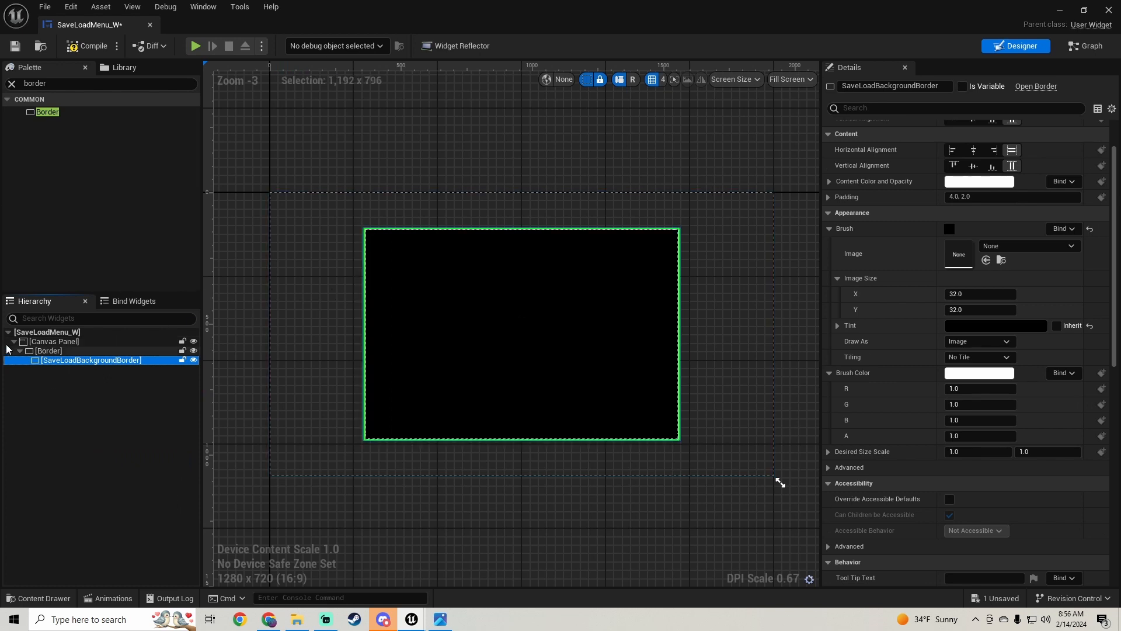
pyautogui.click(59, 352)
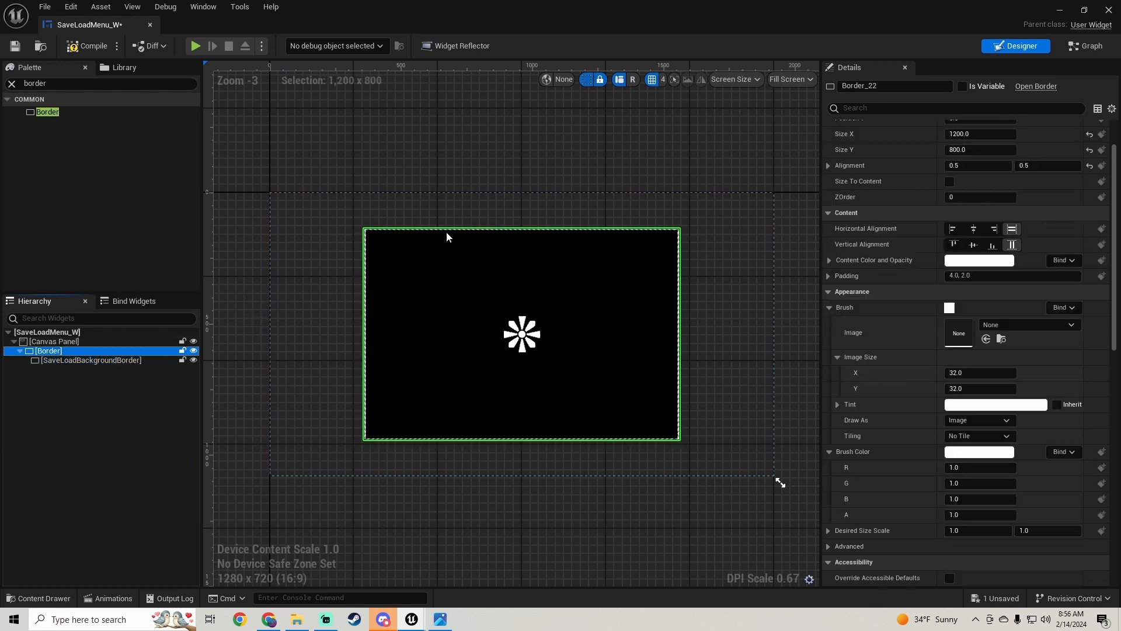
pyautogui.click(883, 86)
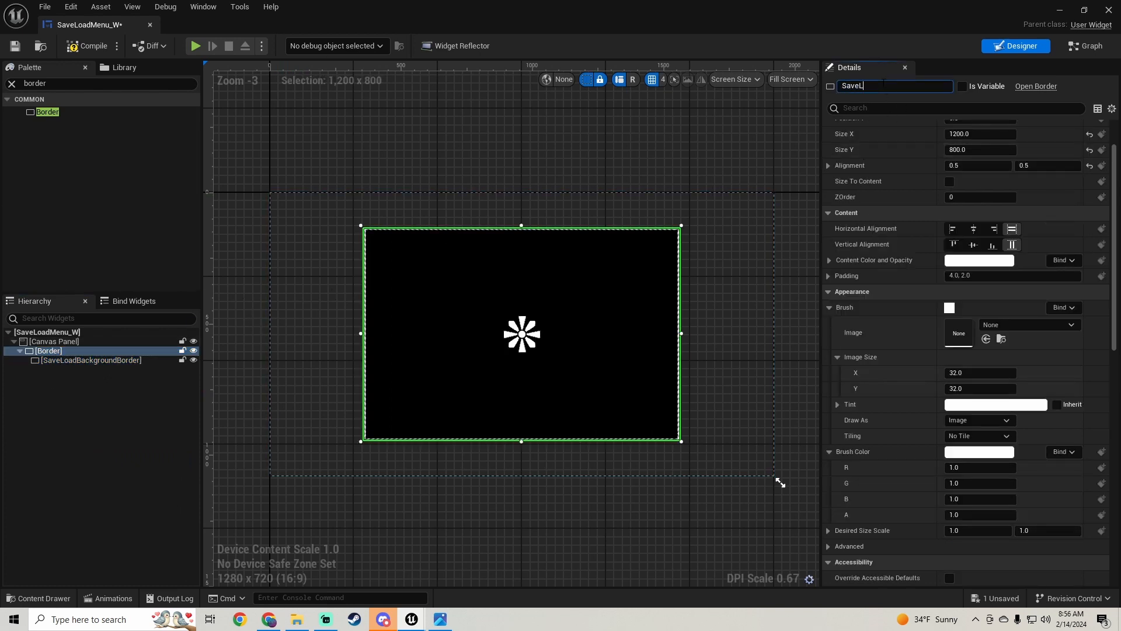
pyautogui.write('SaveLoadBorder')
pyautogui.press('Return')
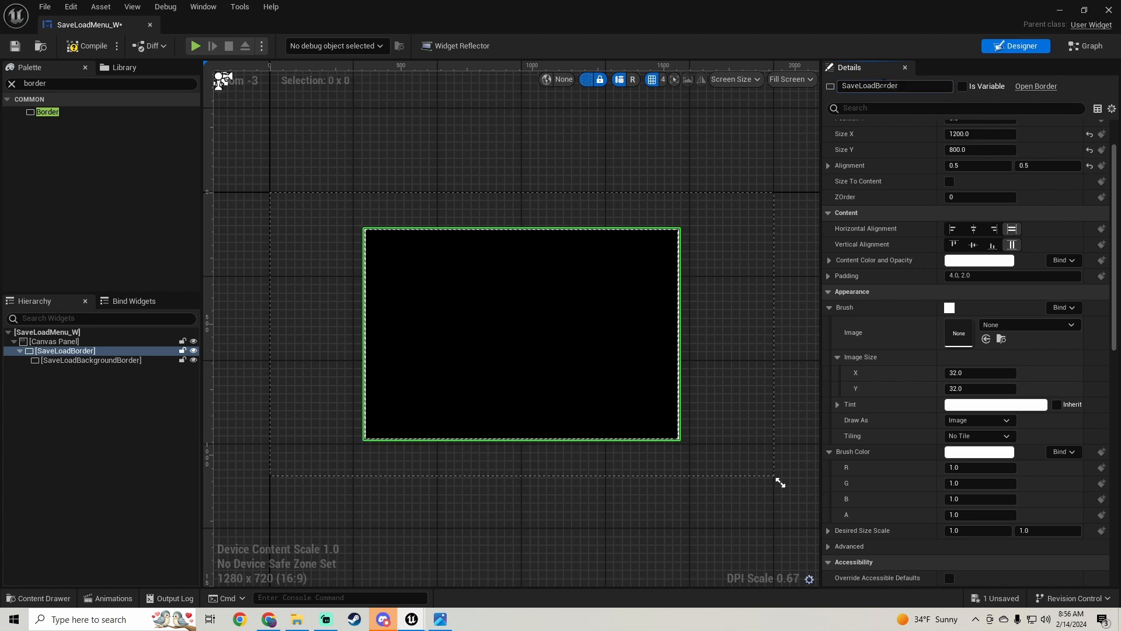
# Set SaveLoadBackgroundBorder's slot padding to 4 and compile the widget, leaving its parent SaveLoadBorder selected.
pyautogui.click(164, 360)
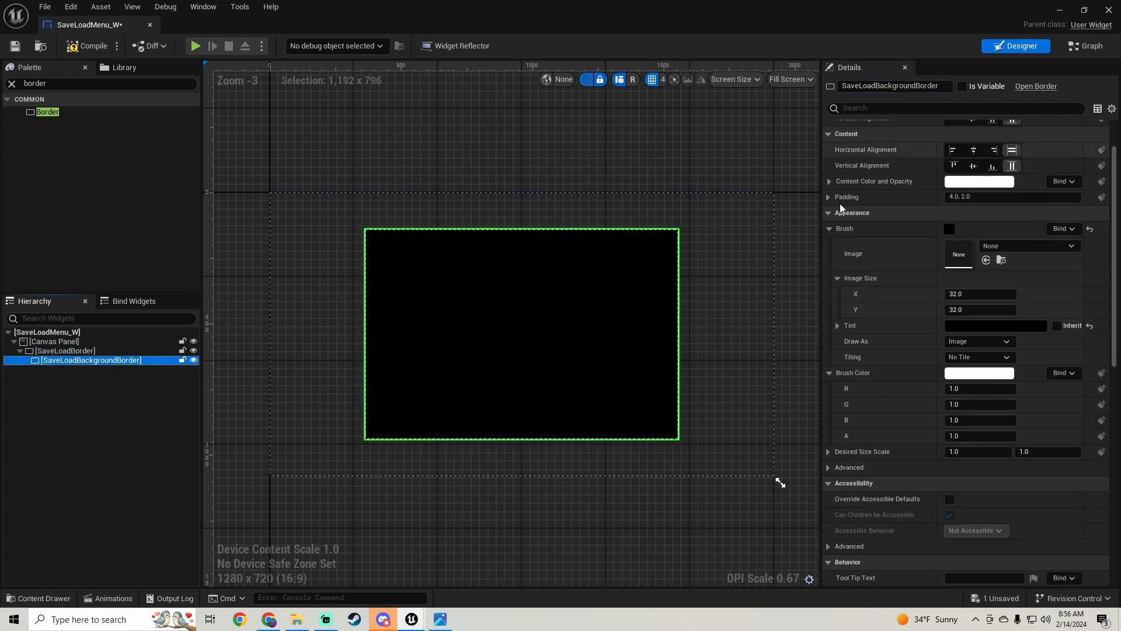
pyautogui.scroll(2, 843, 203)
pyautogui.click(987, 142)
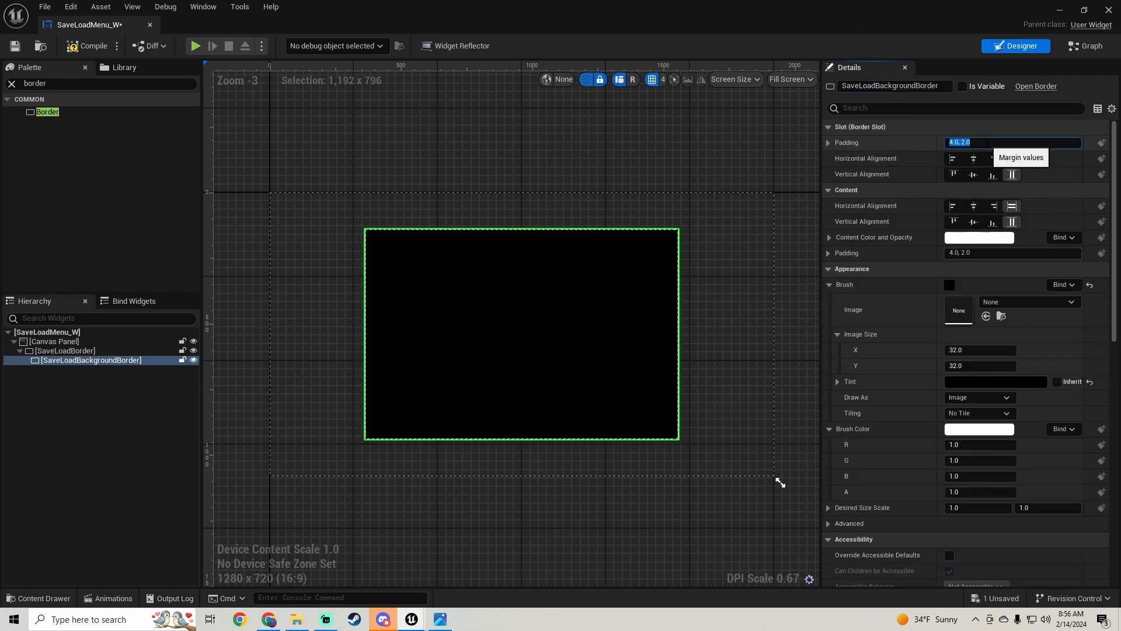
pyautogui.write('4')
pyautogui.press('Return')
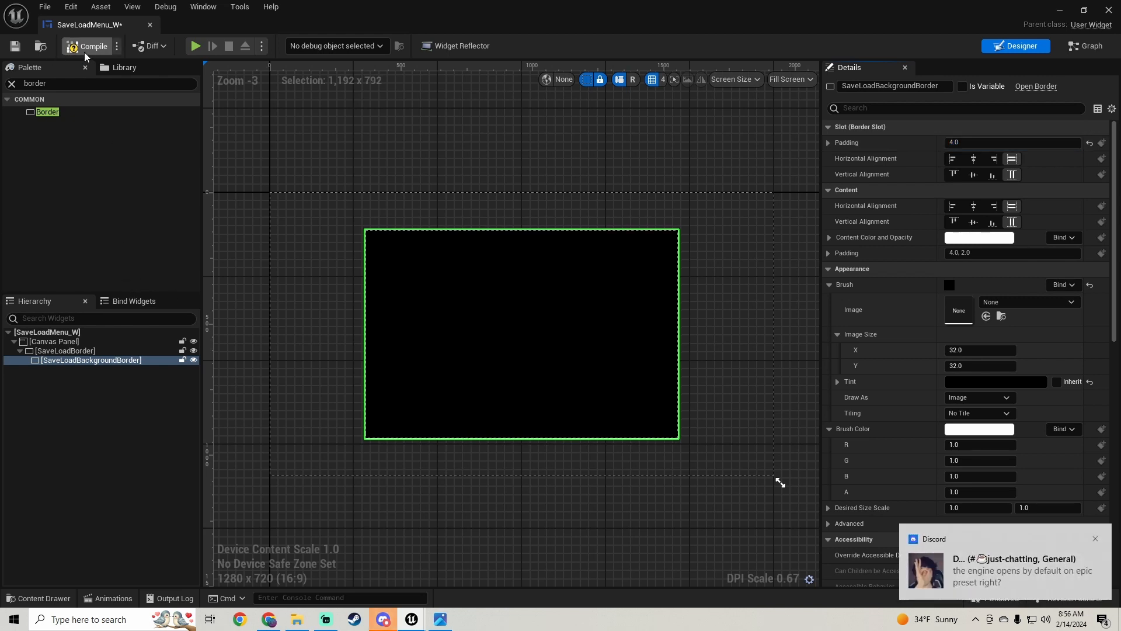
pyautogui.click(85, 47)
pyautogui.click(69, 351)
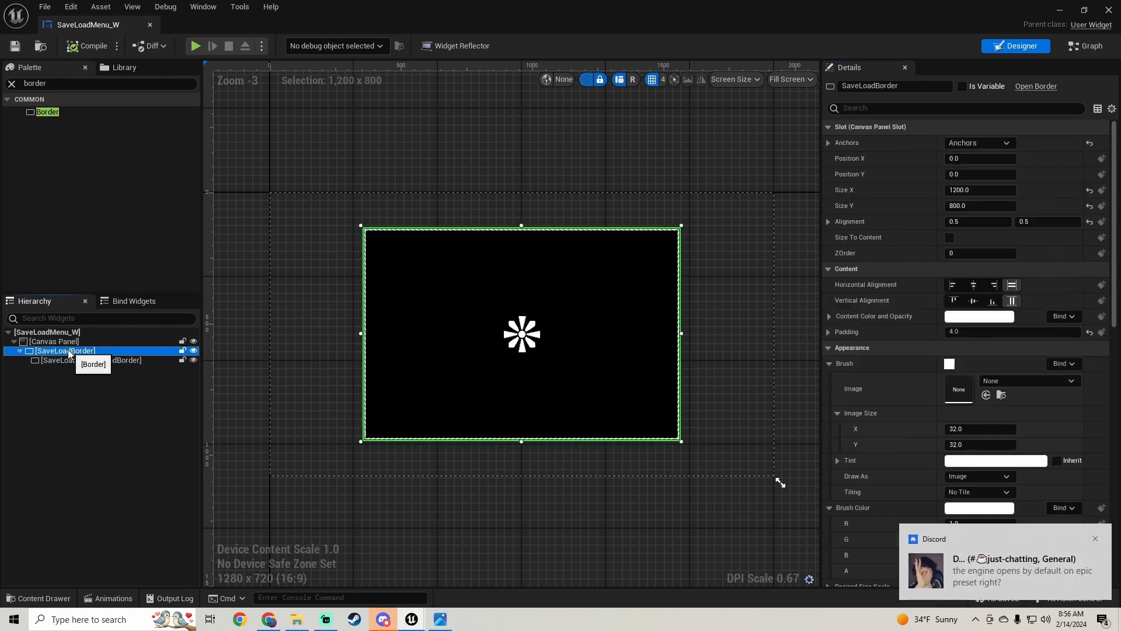
pyautogui.click(1060, 10)
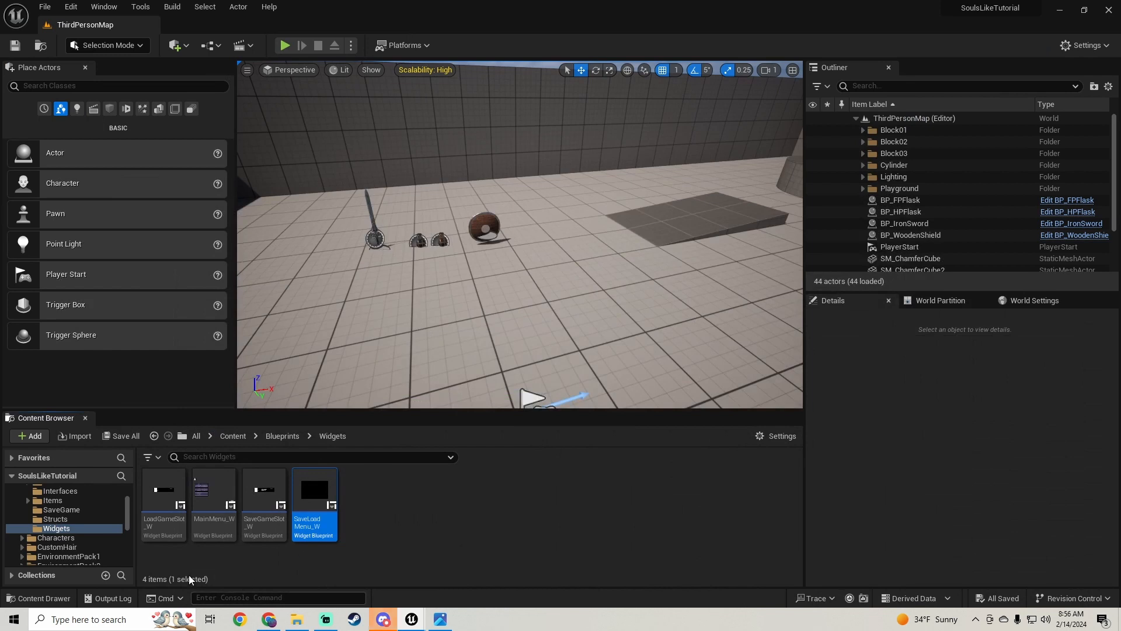
pyautogui.click(206, 538)
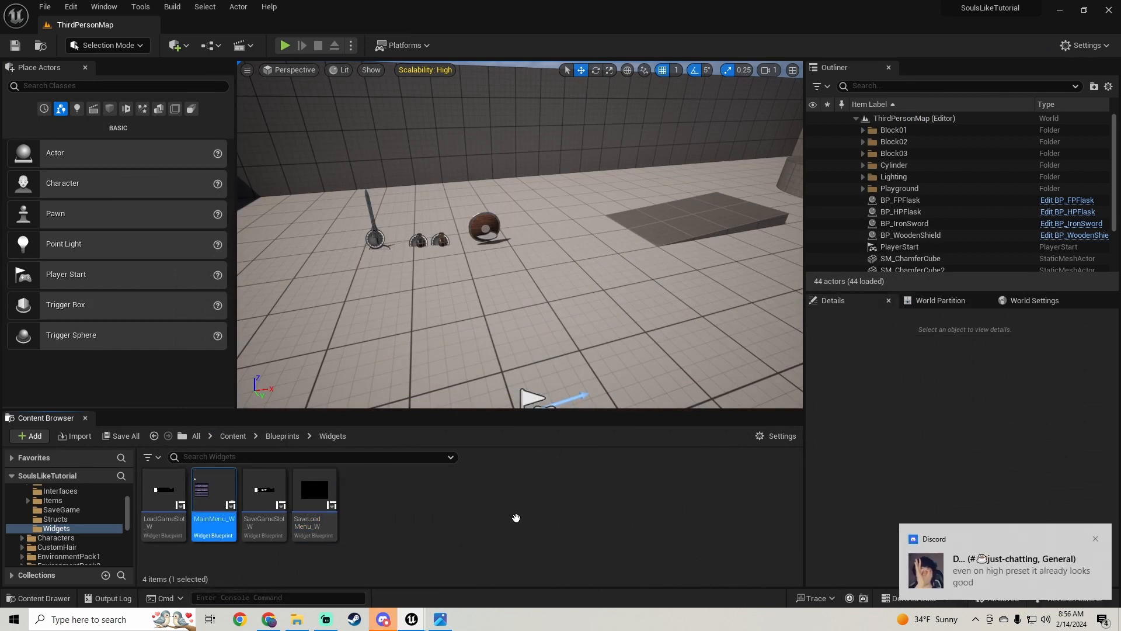
pyautogui.press('Return')
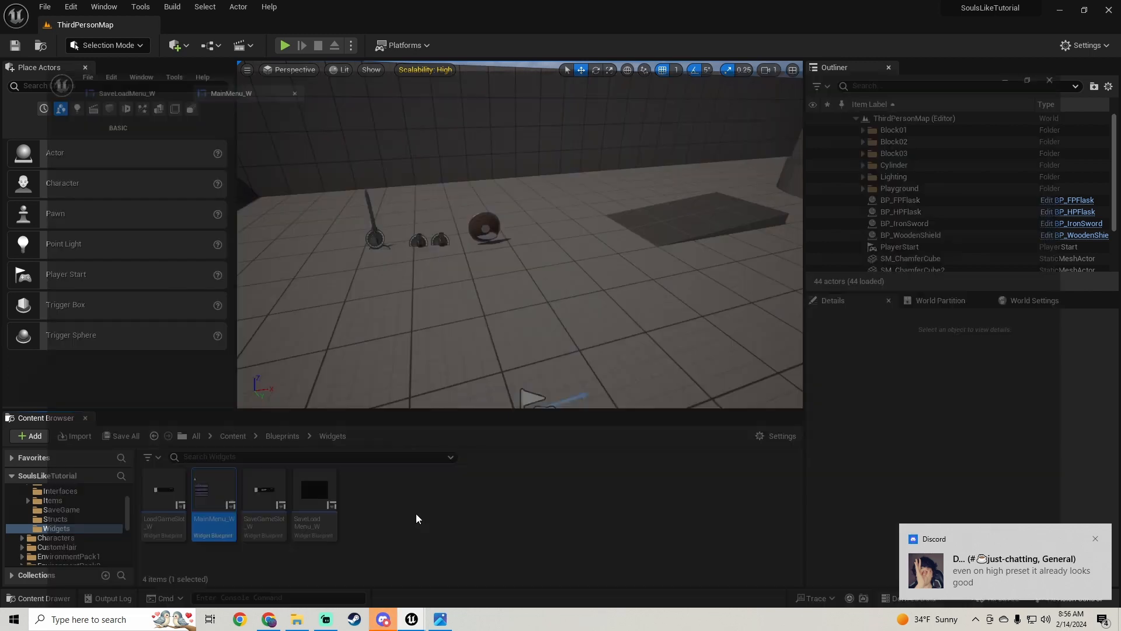
pyautogui.scroll(-3, 417, 507)
pyautogui.scroll(2, 386, 402)
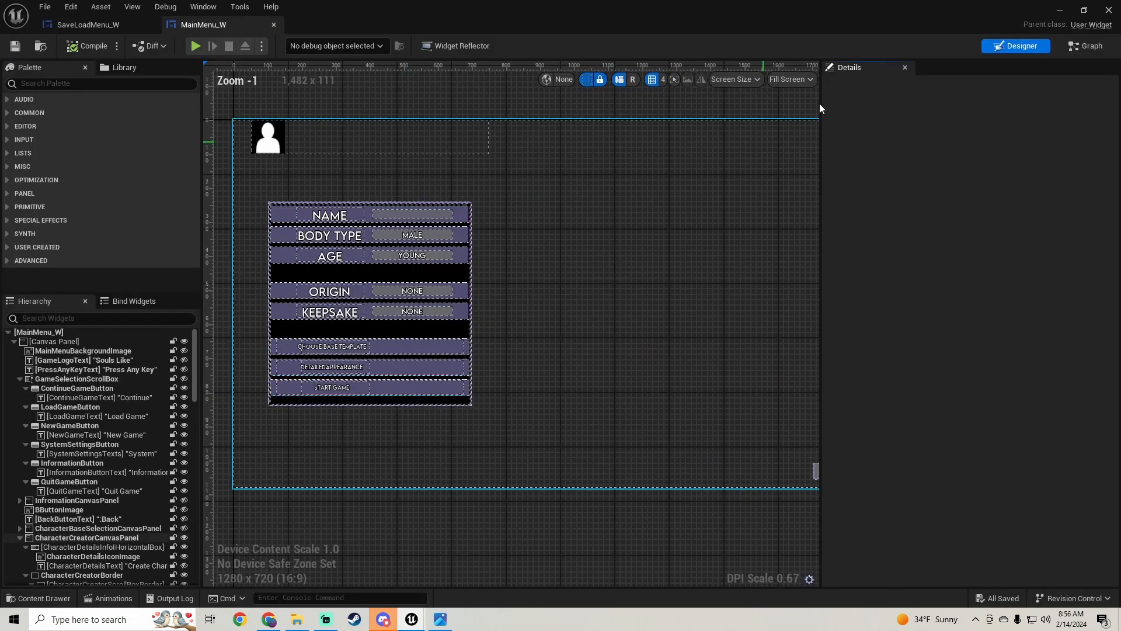
pyautogui.click(274, 24)
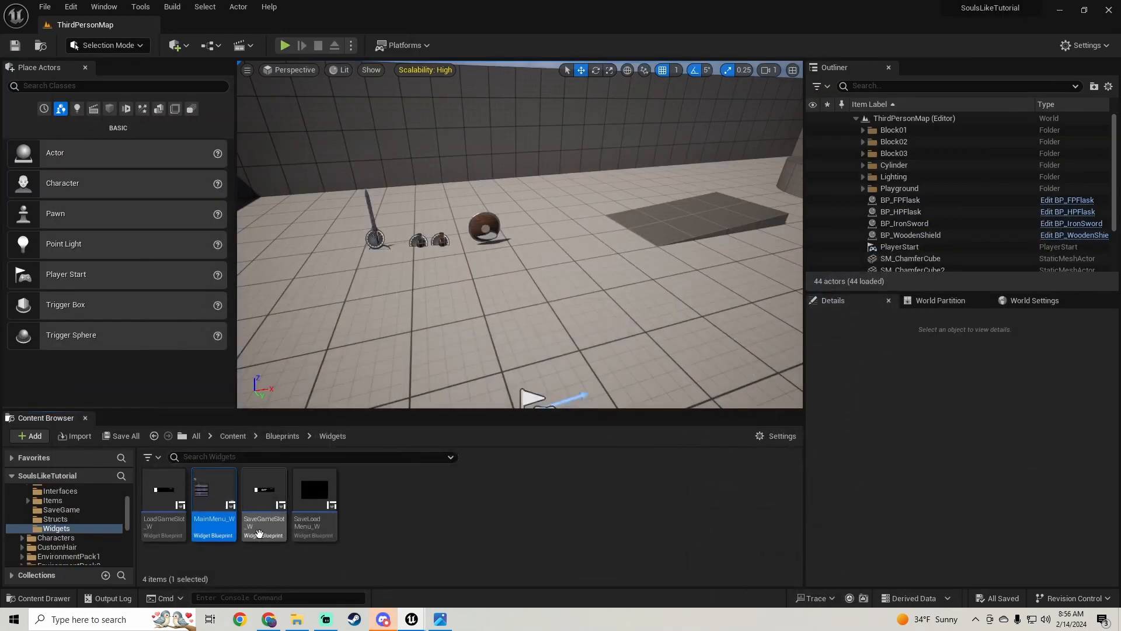
# Open the SaveGameSlot_W widget and copy the brush tint value of SaveGameSlotBorder.
pyautogui.doubleClick(259, 532)
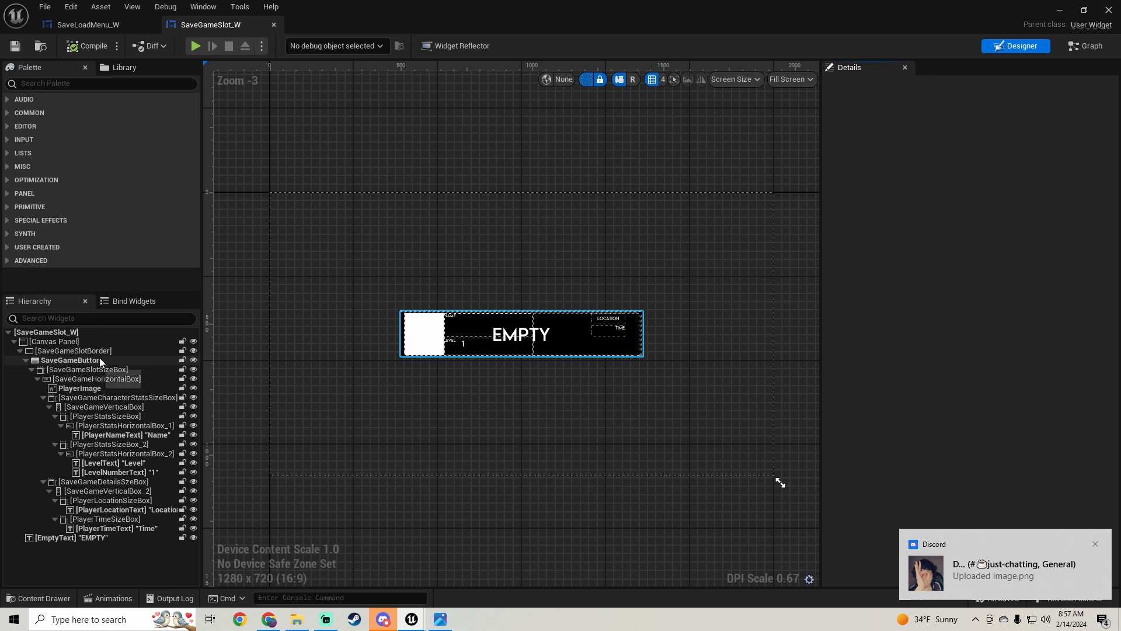
pyautogui.click(82, 360)
pyautogui.click(135, 350)
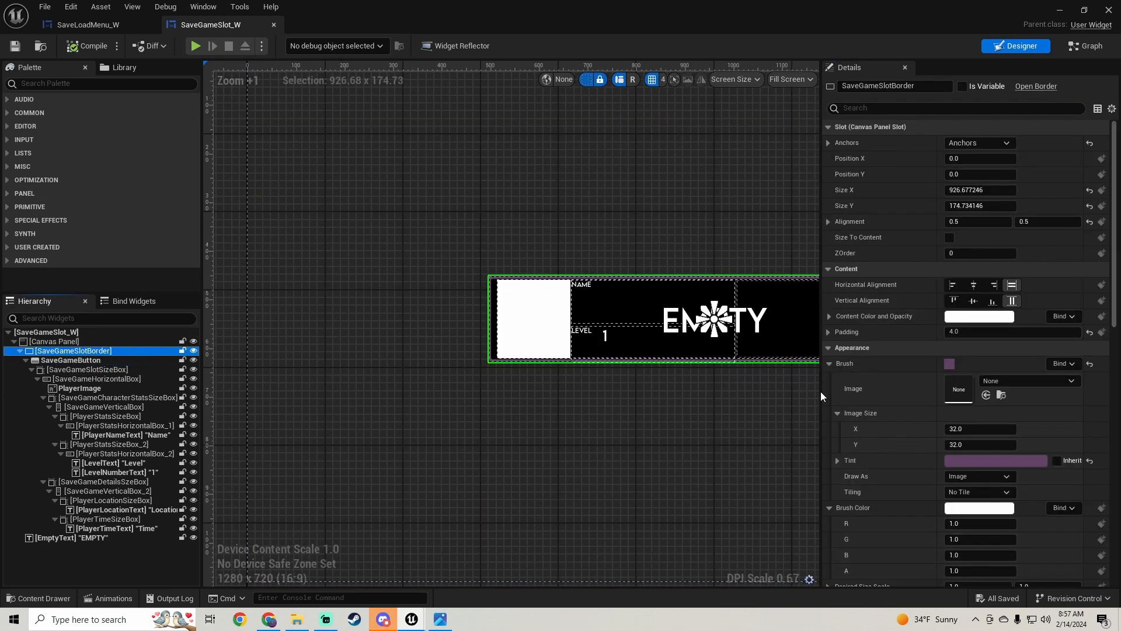
pyautogui.rightClick(892, 460)
pyautogui.click(929, 516)
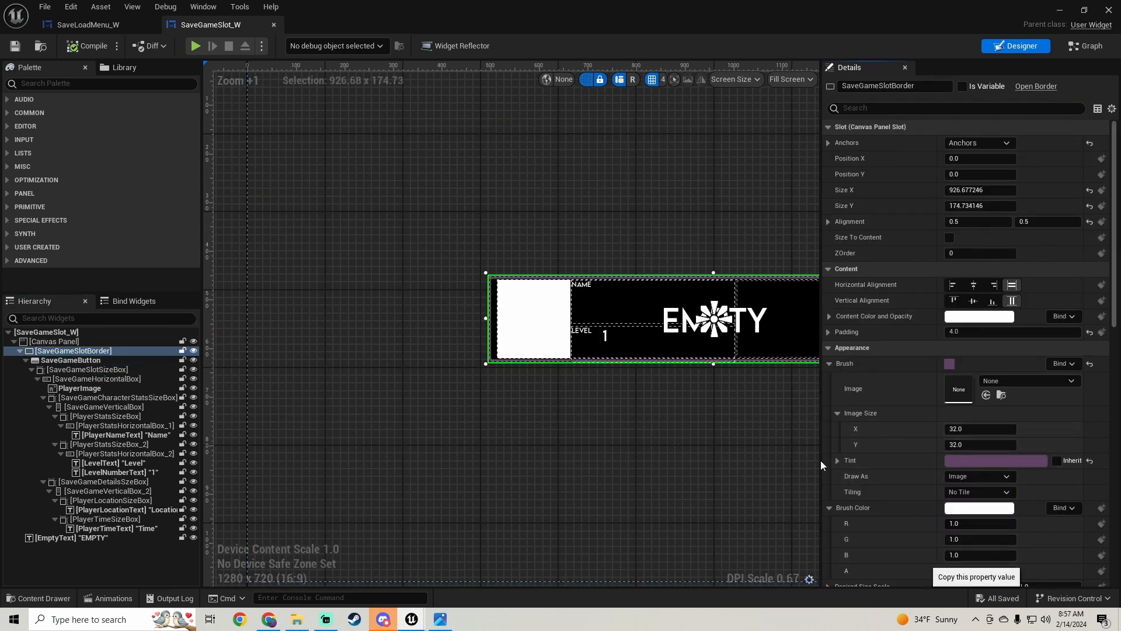
# Return to SaveLoadMenu_W and paste the copied purple tint onto SaveLoadBorder's brush.
pyautogui.click(88, 25)
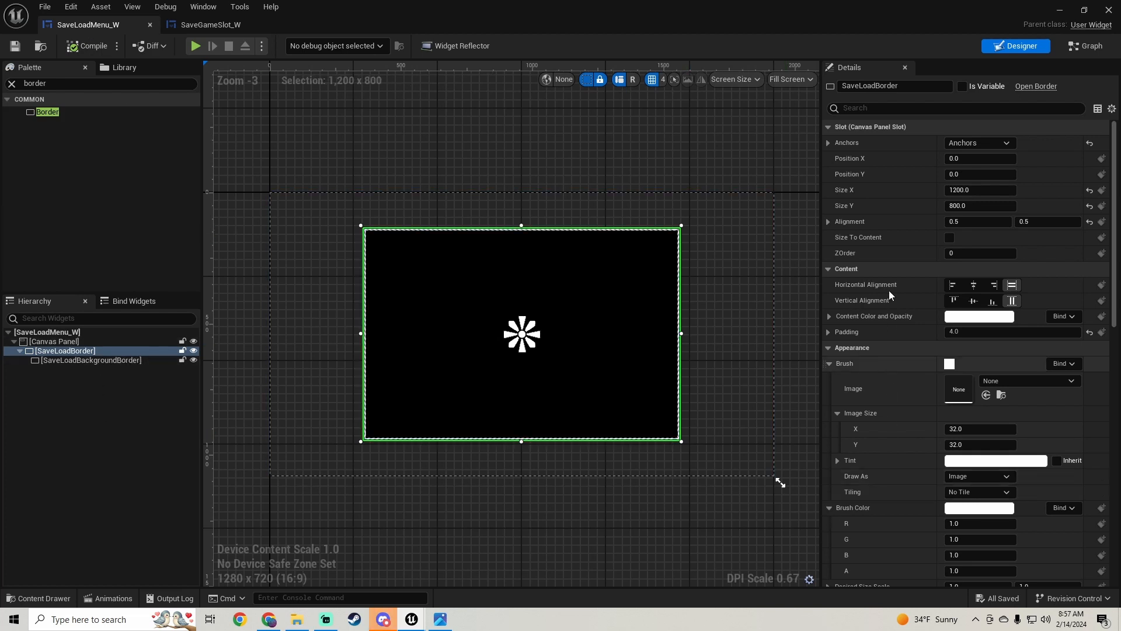
pyautogui.rightClick(881, 457)
pyautogui.click(928, 527)
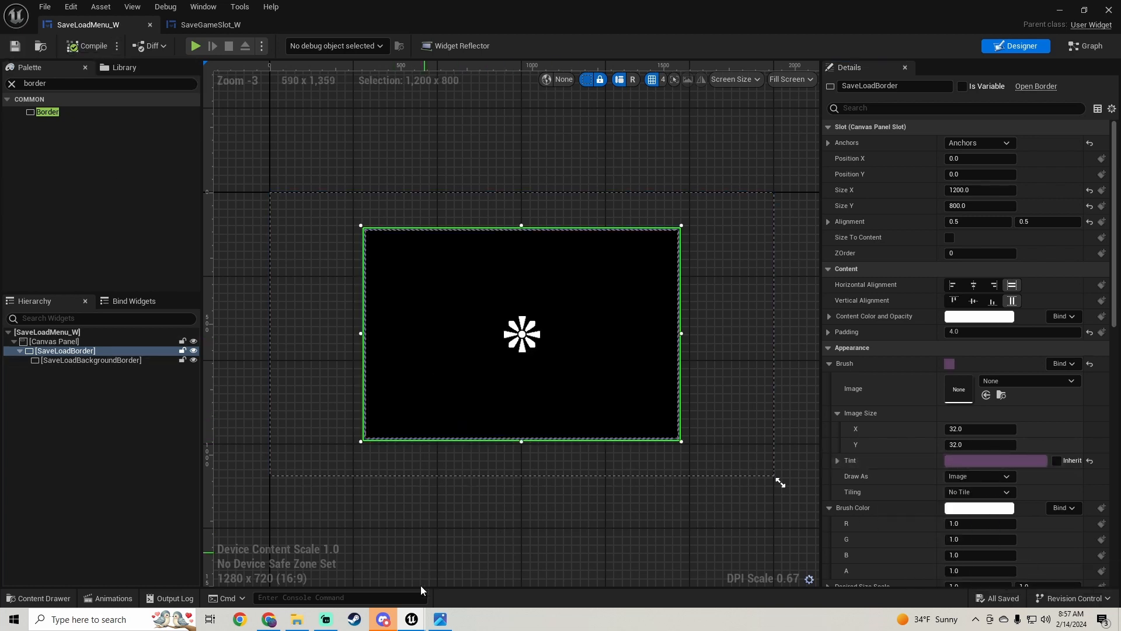
# Check the reference screenshot and add a Size Box inside SaveLoadBackgroundBorder.
pyautogui.click(442, 620)
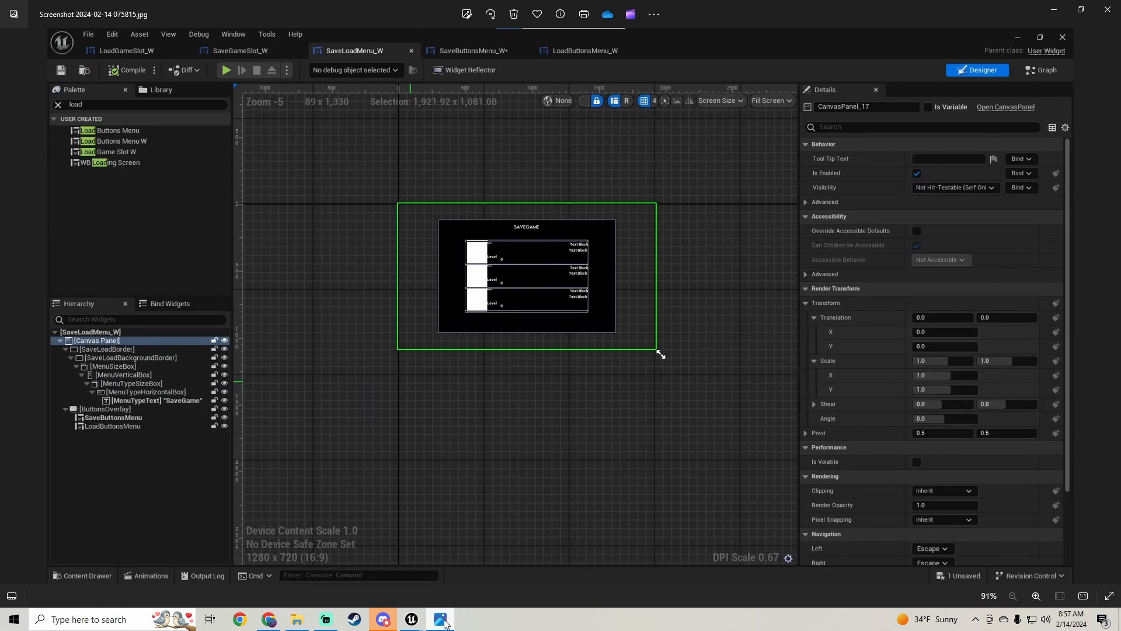
pyautogui.click(442, 622)
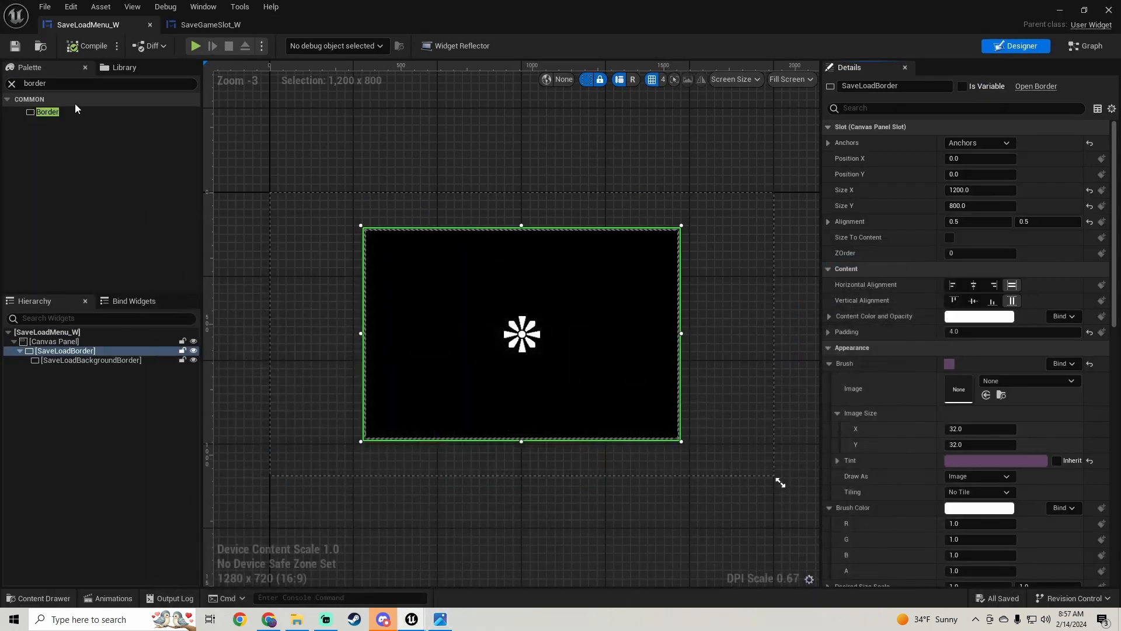
pyautogui.click(61, 83)
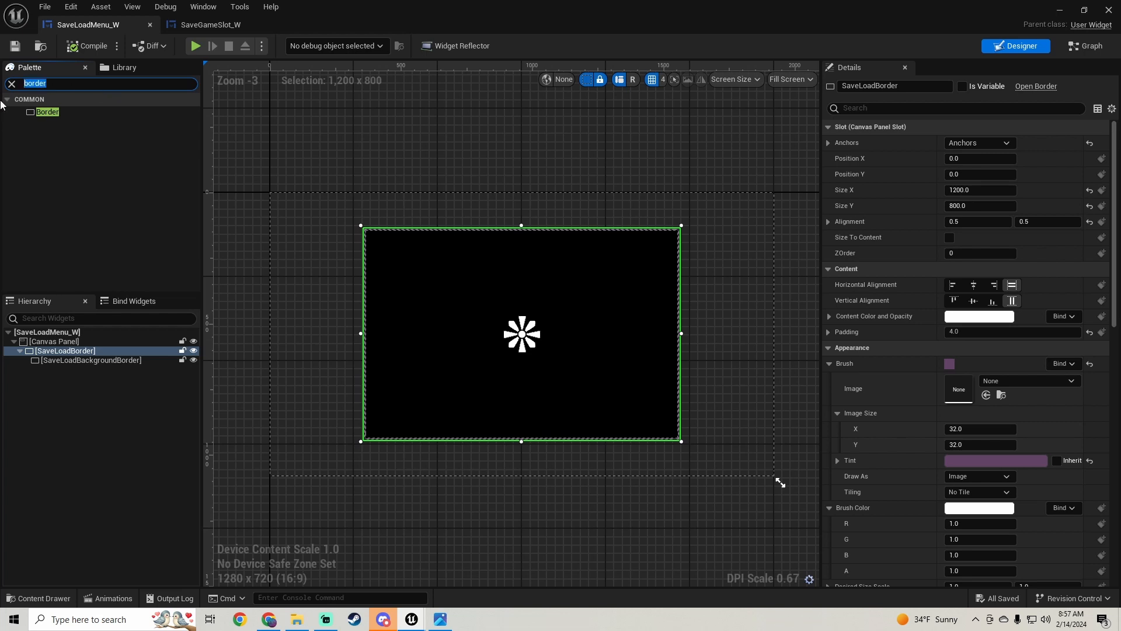
pyautogui.write('size')
pyautogui.click(35, 111)
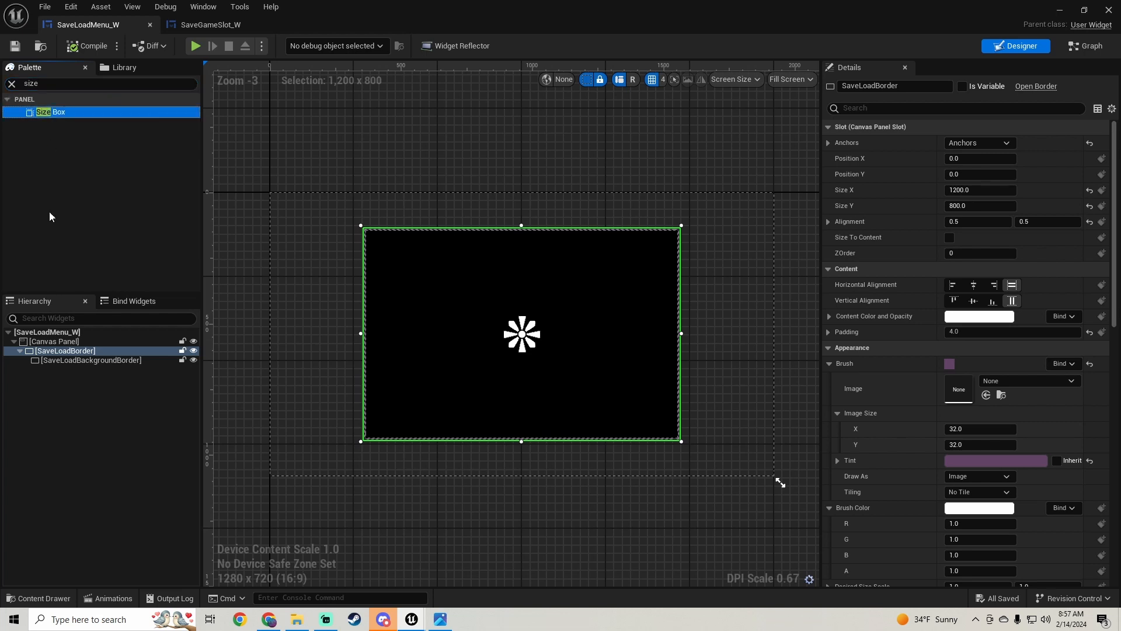
pyautogui.moveTo(121, 365); pyautogui.dragTo(120, 362)
pyautogui.click(103, 369)
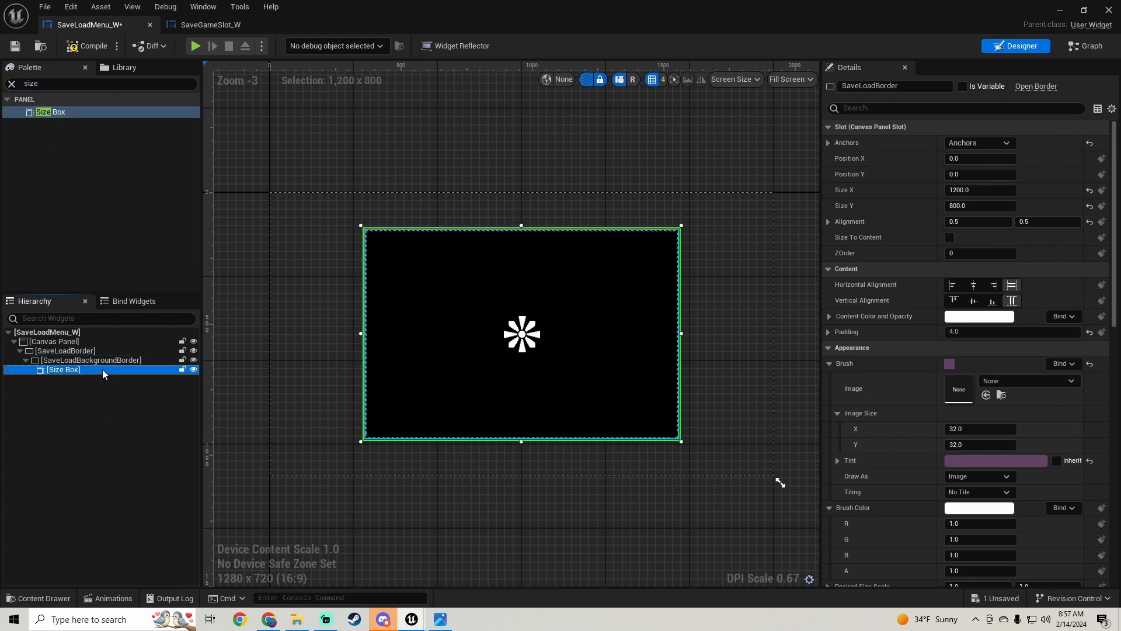
# Rename the new Size Box as MenuSizeBox, and compile and save SaveLoadMenu_W.
pyautogui.click(880, 86)
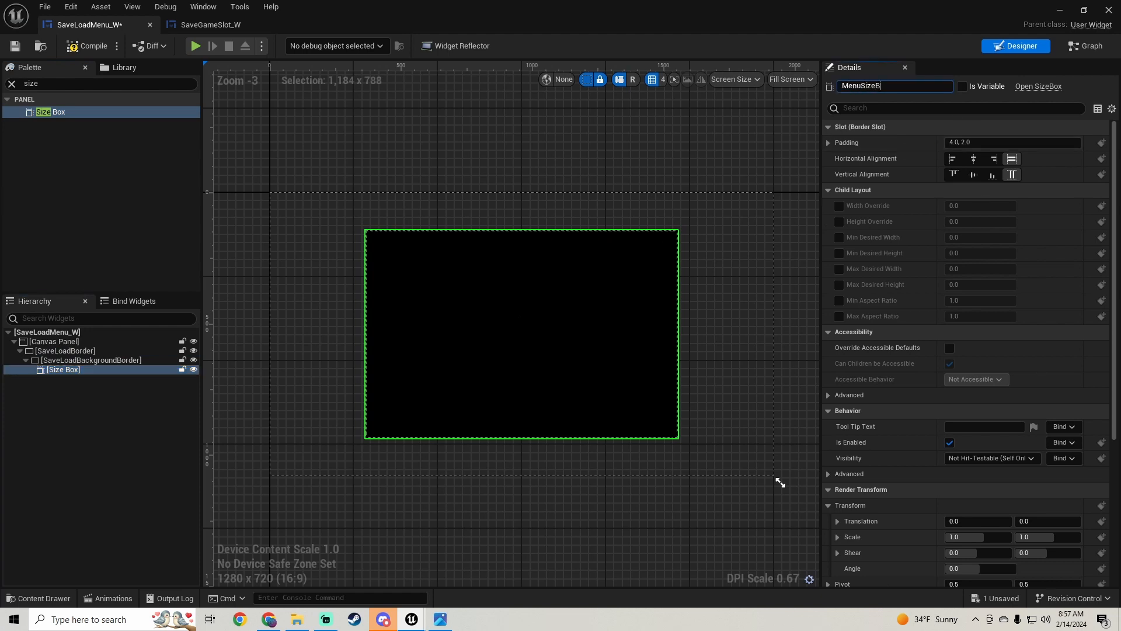
pyautogui.write('MenuSizeBox')
pyautogui.press('Return')
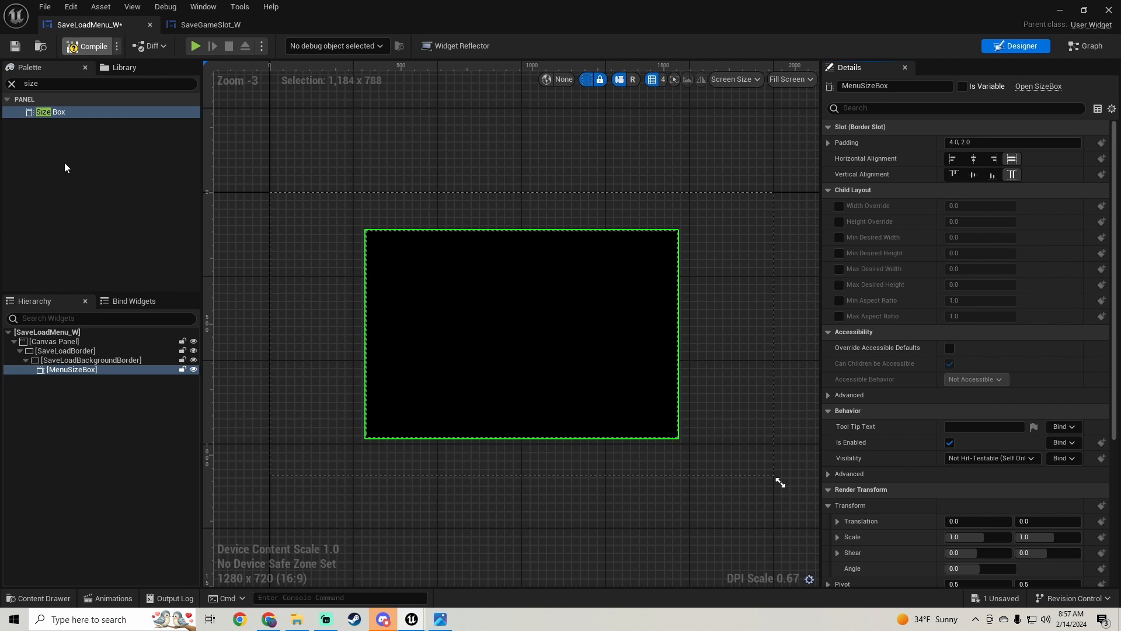
pyautogui.hotkey('ctrl', 's')
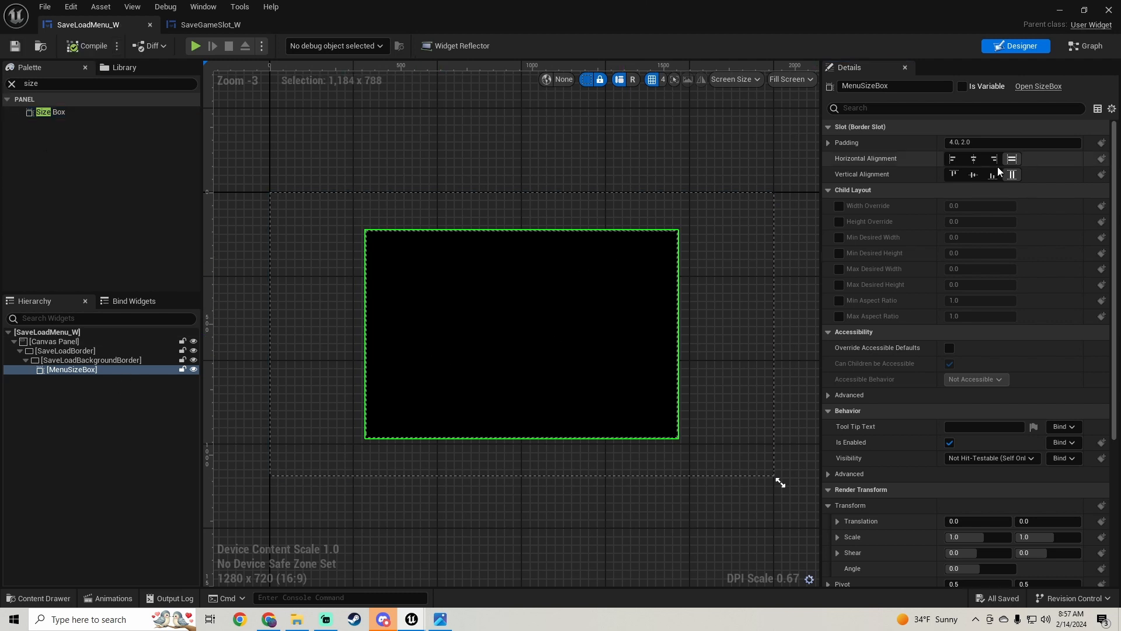
# Check the reference screenshot and add a Vertical Box inside MenuSizeBox.
pyautogui.click(442, 619)
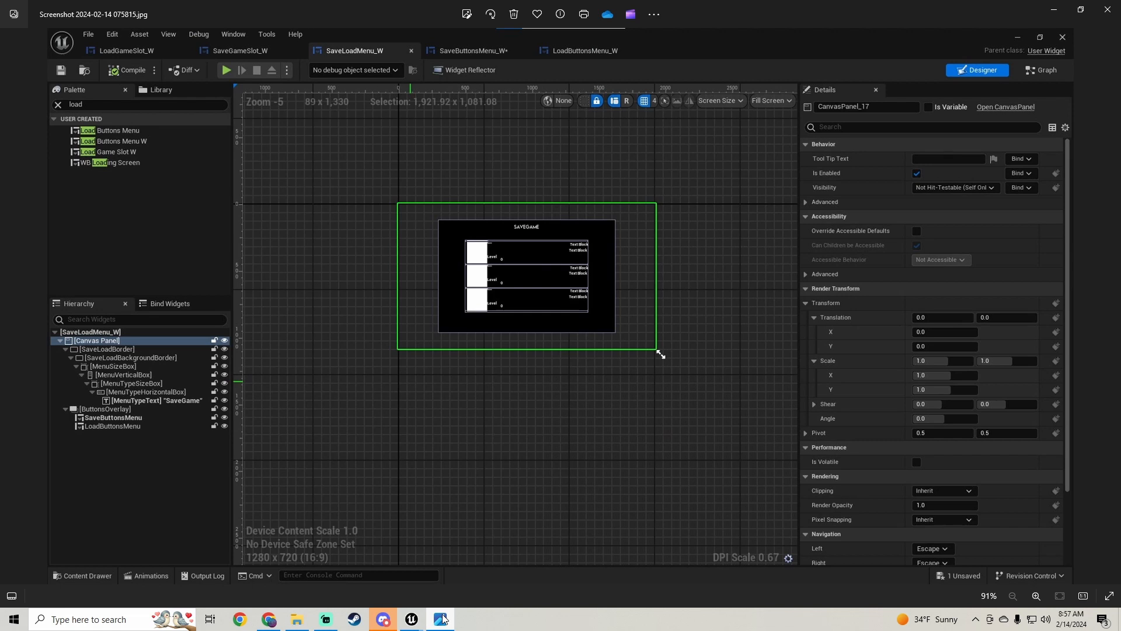
pyautogui.click(443, 616)
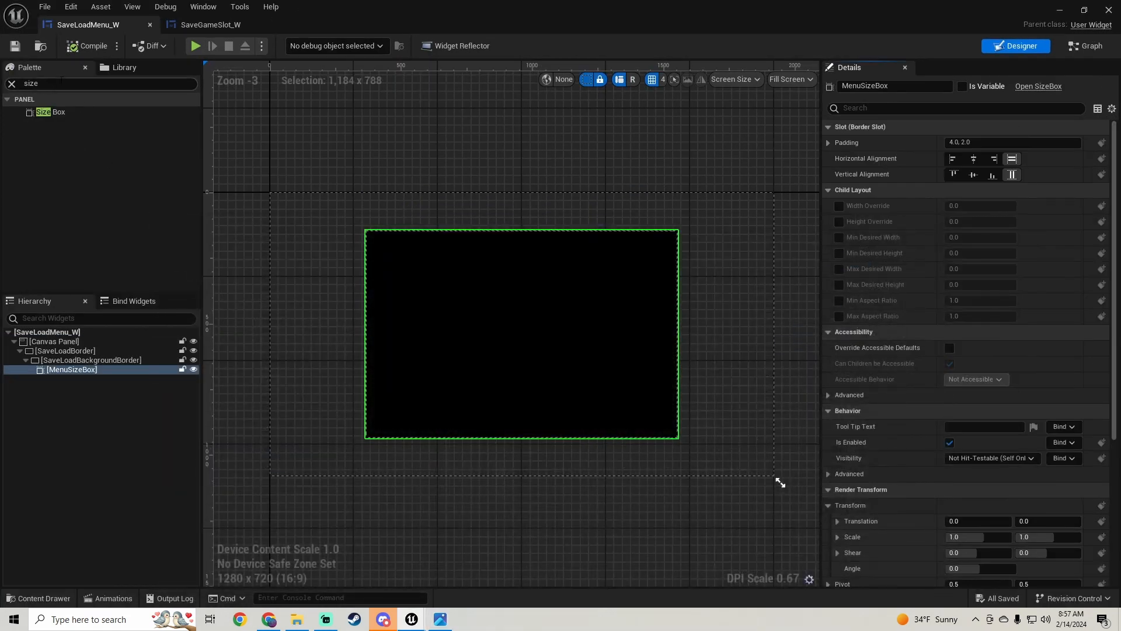
pyautogui.moveTo(54, 87); pyautogui.dragTo(0, 84)
pyautogui.write('vertiu')
pyautogui.write('ca')
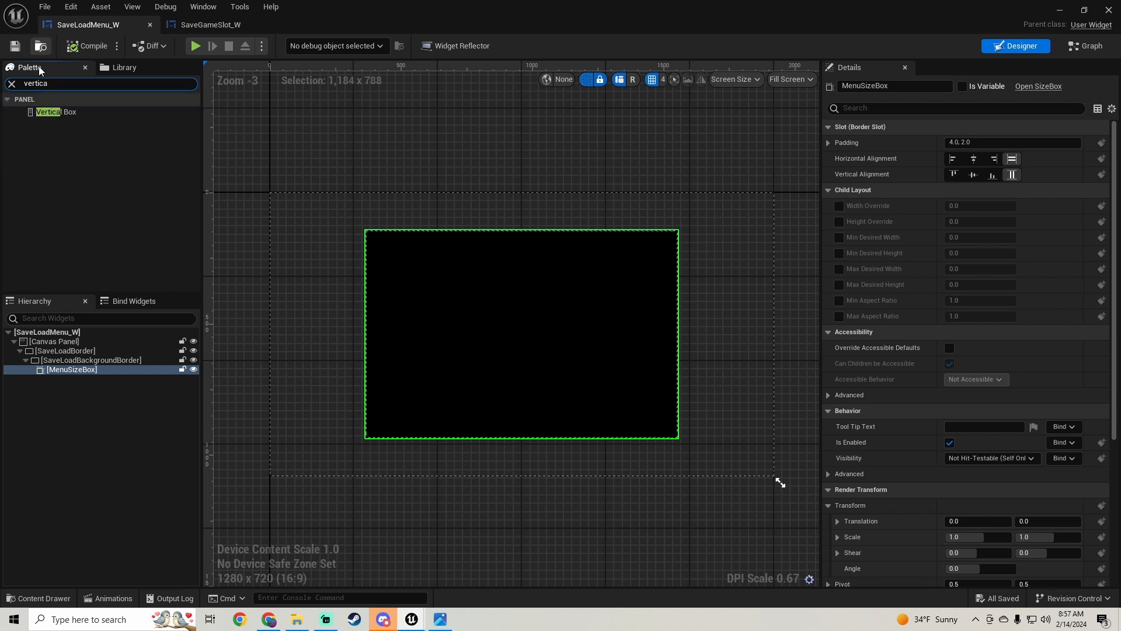
pyautogui.moveTo(83, 112); pyautogui.dragTo(88, 371)
# Rename the new Vertical Box as MenuVerticalBox, and compile and save the widget.
pyautogui.click(910, 85)
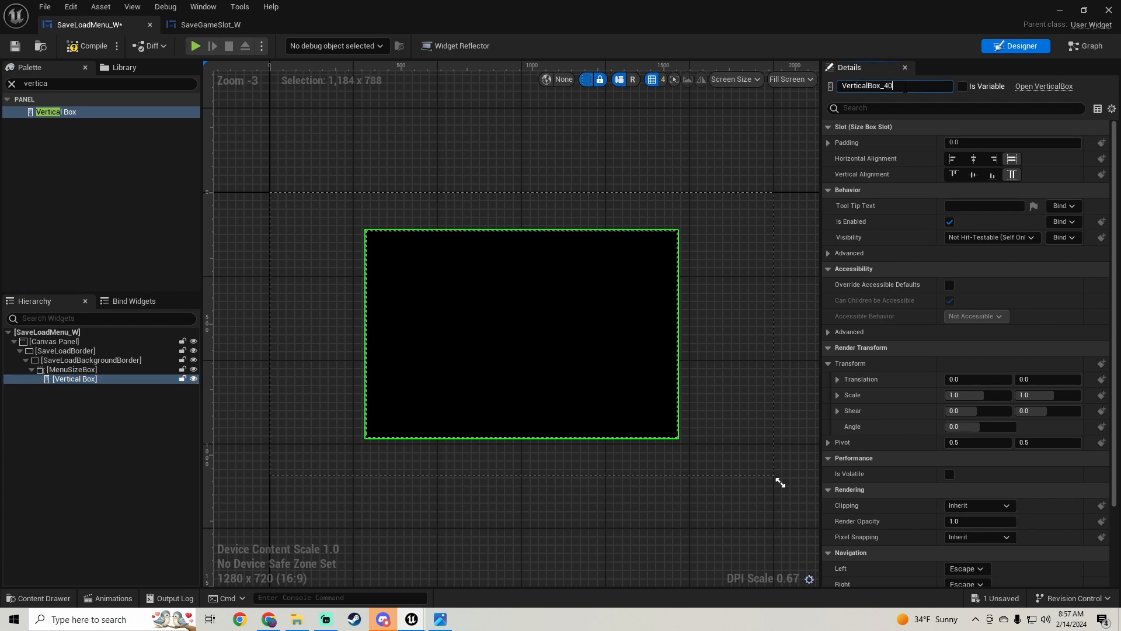
pyautogui.write('Menu')
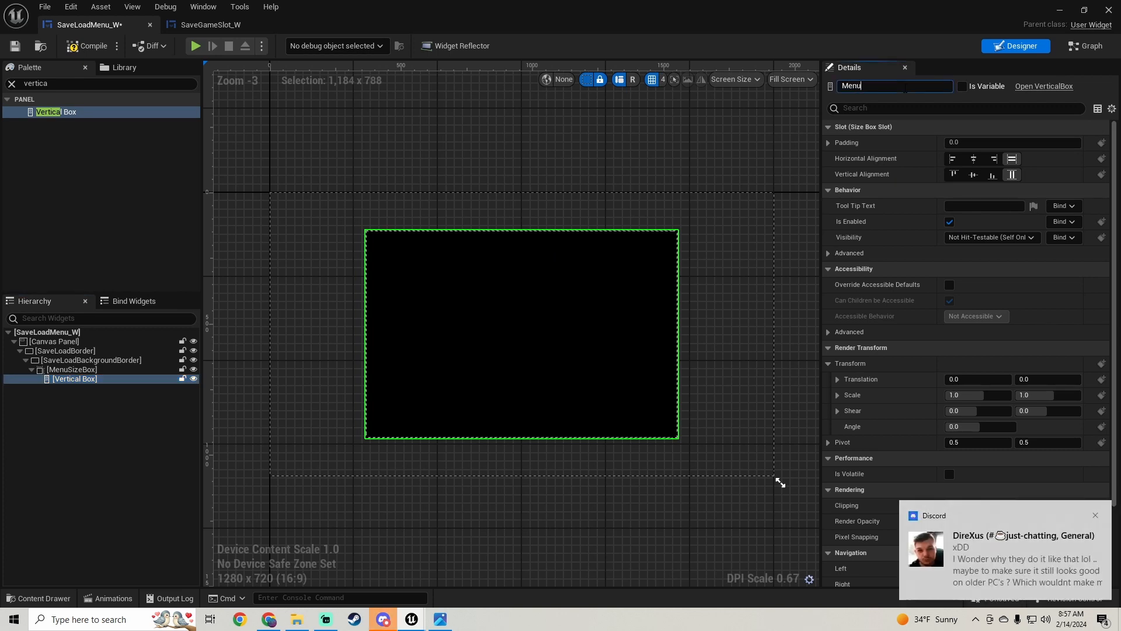
pyautogui.write('VerticalBox')
pyautogui.press('Return')
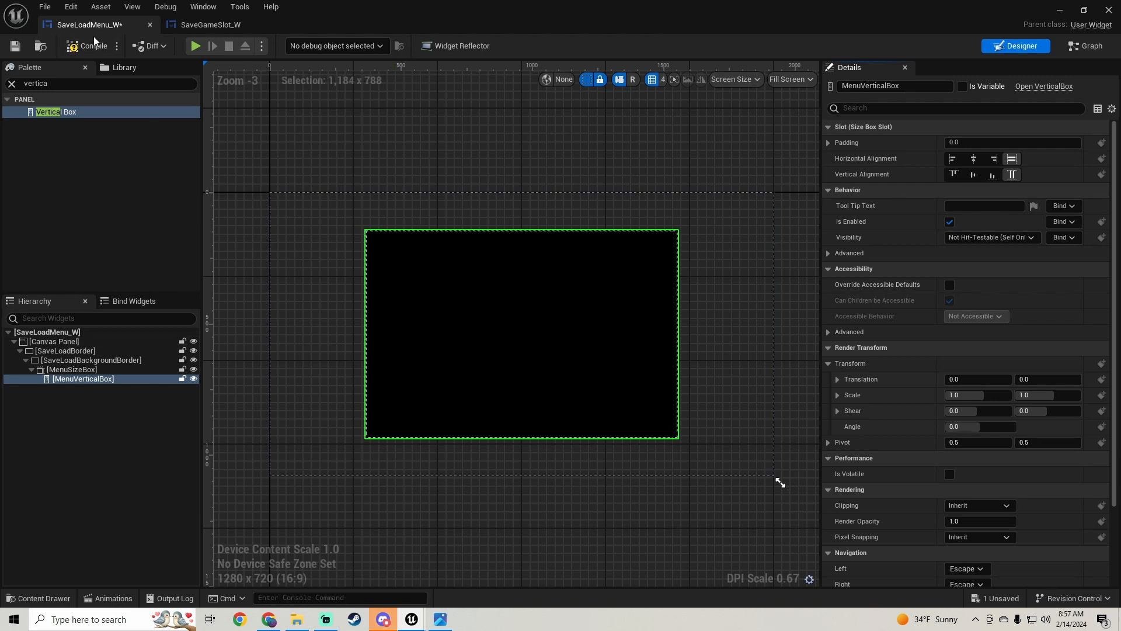
pyautogui.click(68, 51)
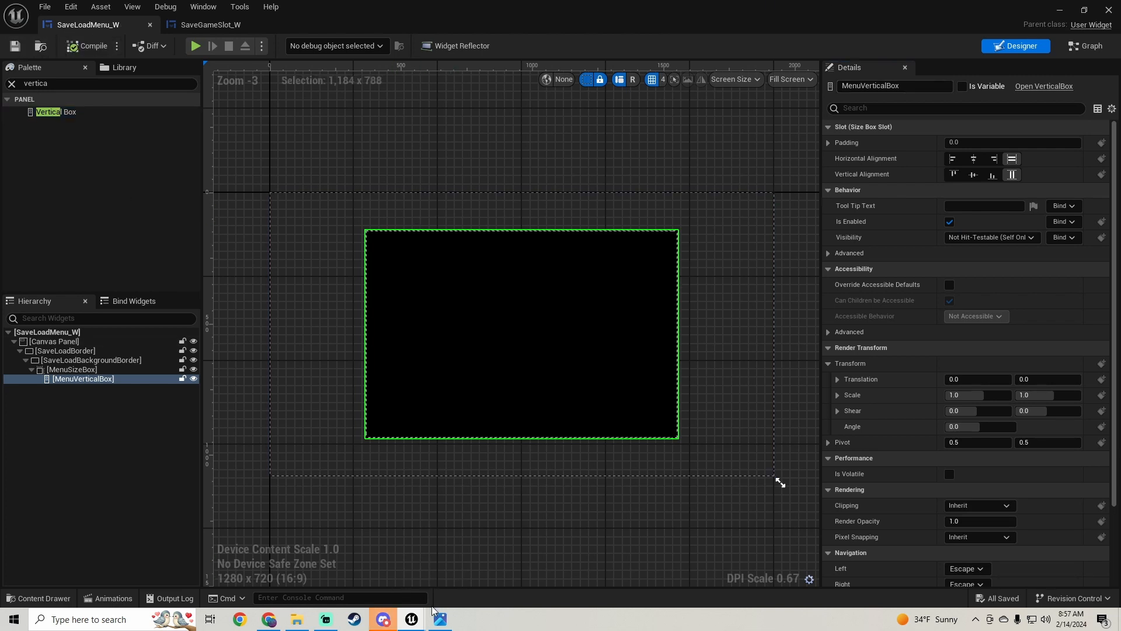
# Check the reference screenshot again and add a Size Box inside MenuVerticalBox.
pyautogui.click(444, 623)
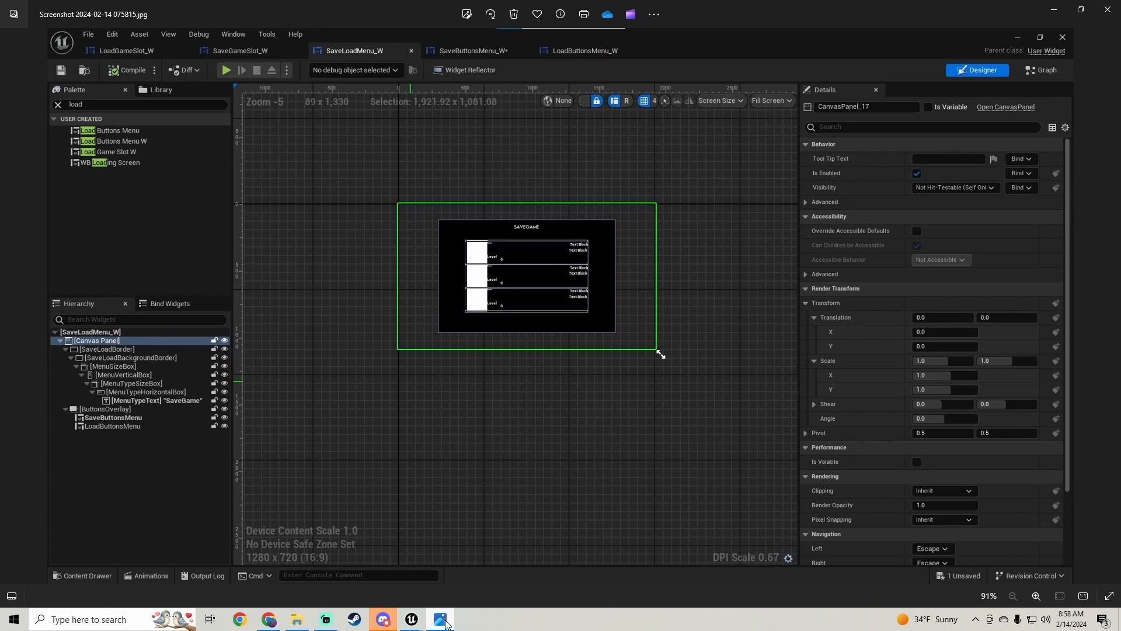
pyautogui.click(441, 619)
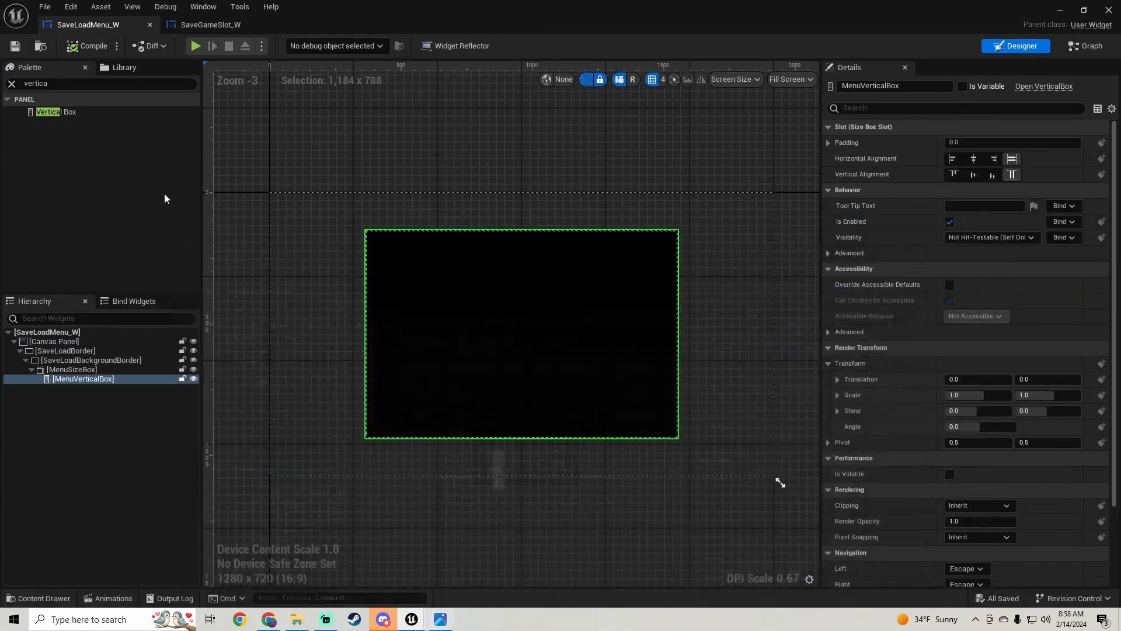
pyautogui.click(5, 87)
pyautogui.write('siz')
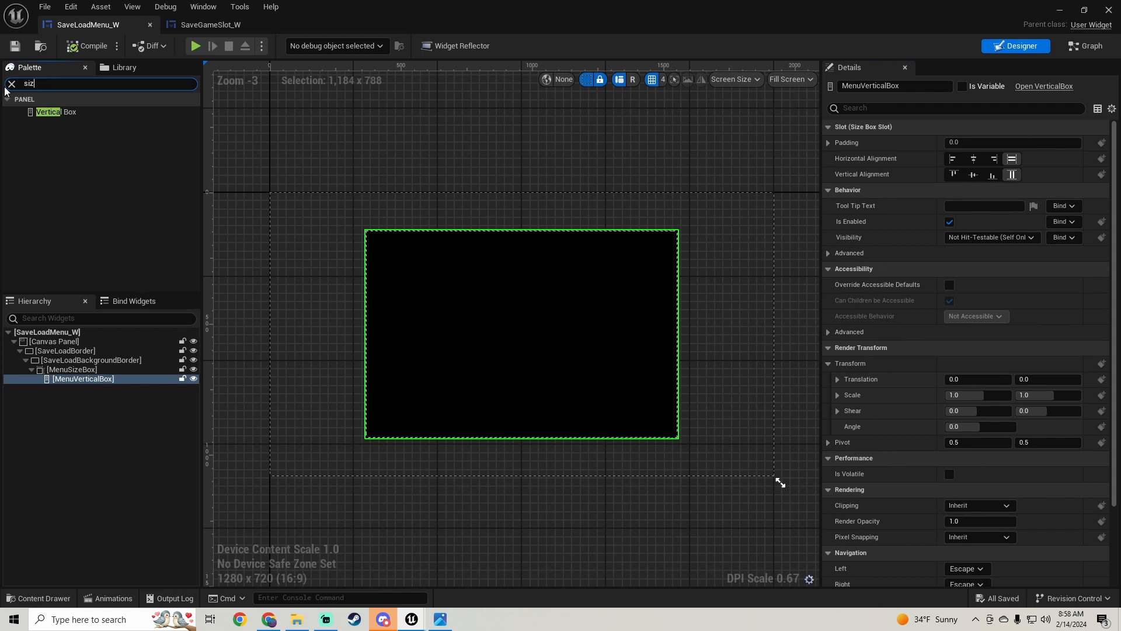
pyautogui.write('e')
pyautogui.moveTo(51, 111); pyautogui.dragTo(82, 387)
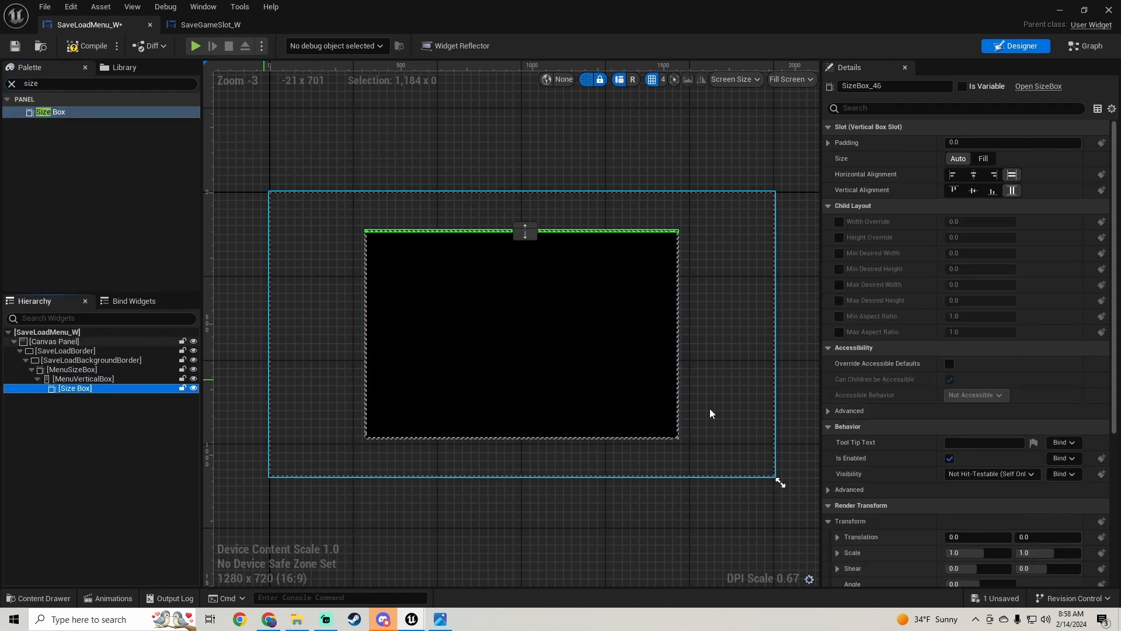
# Enable only the Height Override on the new Size Box and set it to 100.
pyautogui.click(839, 221)
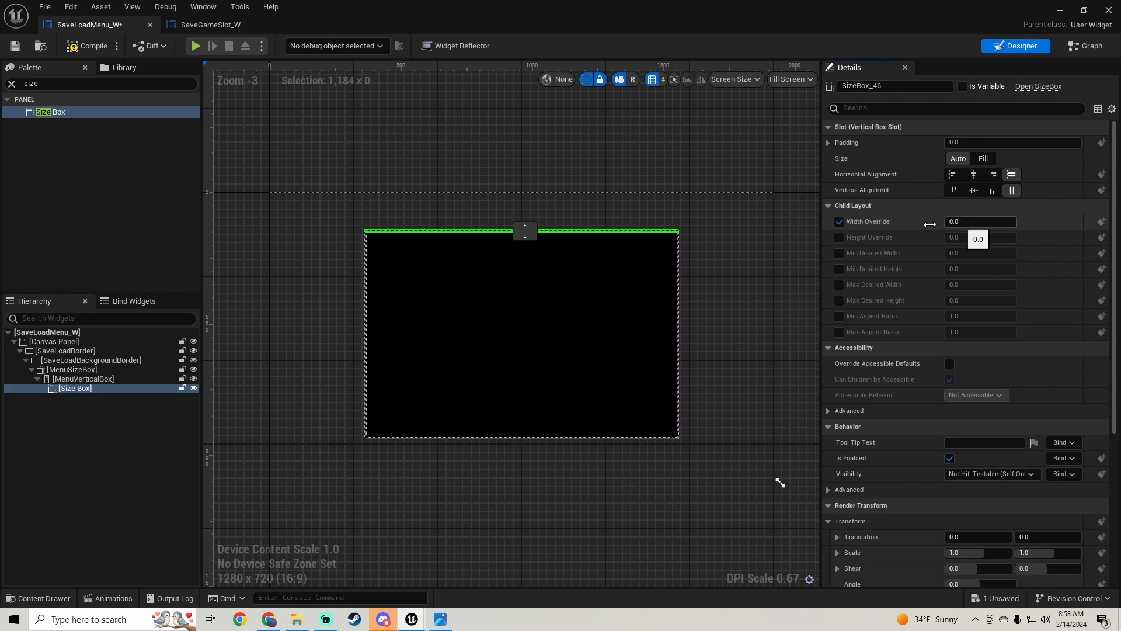
pyautogui.click(839, 222)
pyautogui.click(839, 237)
pyautogui.click(967, 236)
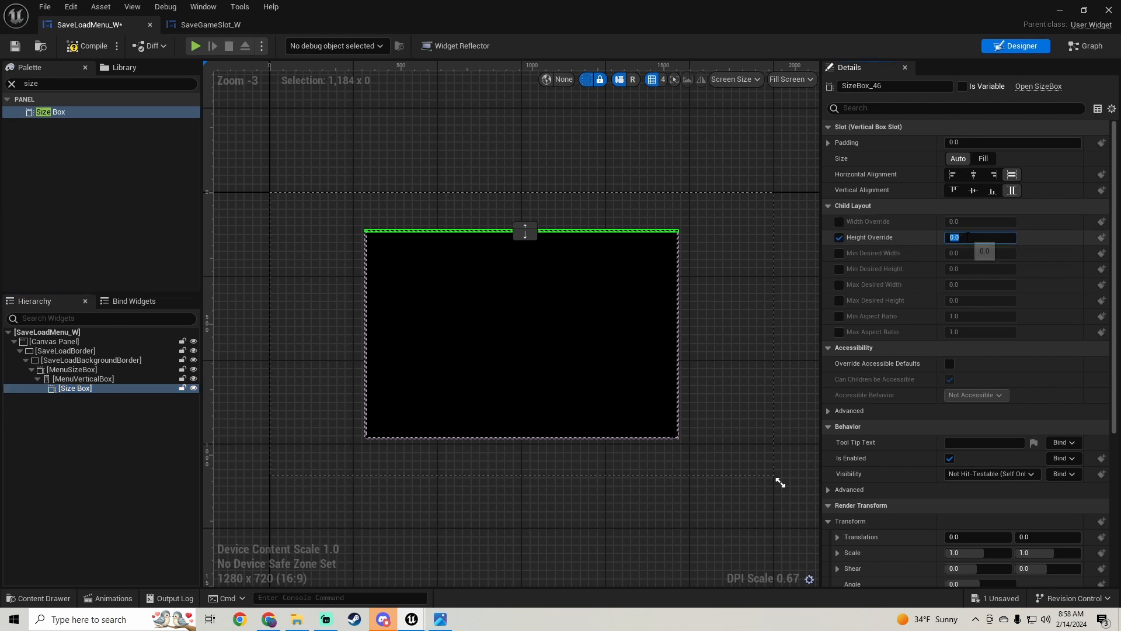
pyautogui.write('100')
pyautogui.press('Return')
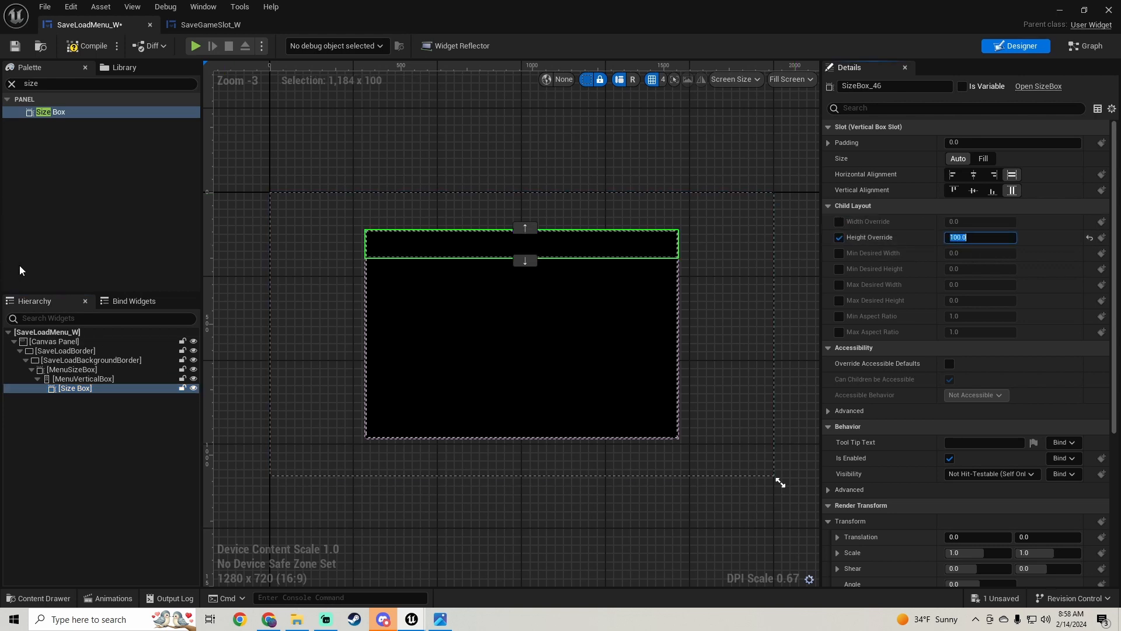
# Rename the Size Box inside MenuVerticalBox as MenuTypeSizeBox following the reference screenshot, and compile and save.
pyautogui.click(440, 619)
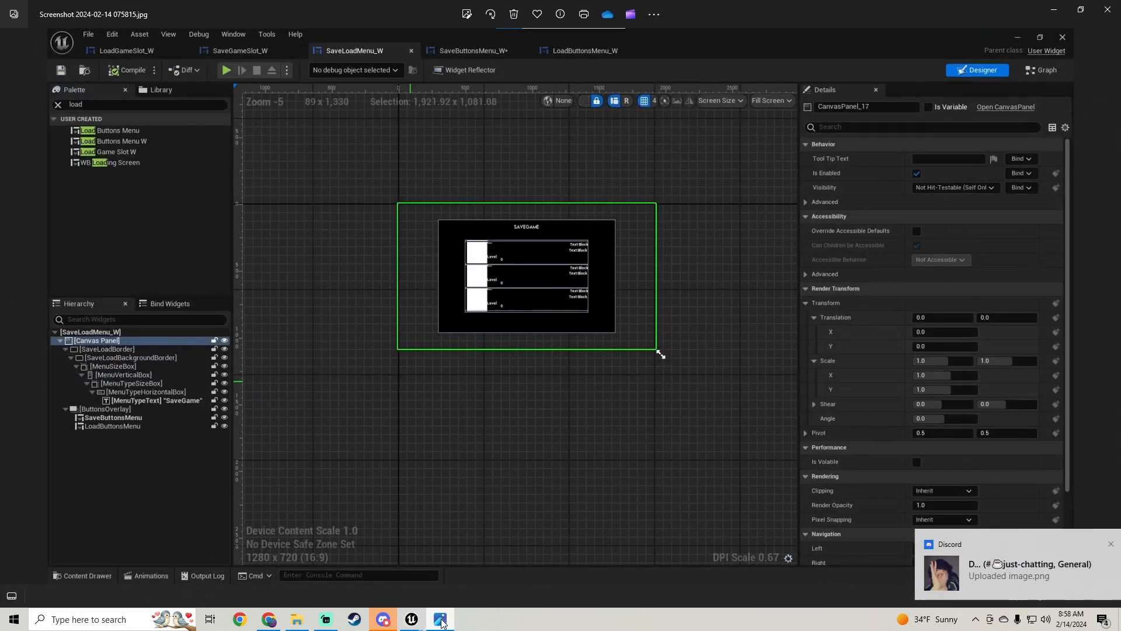
pyautogui.click(441, 619)
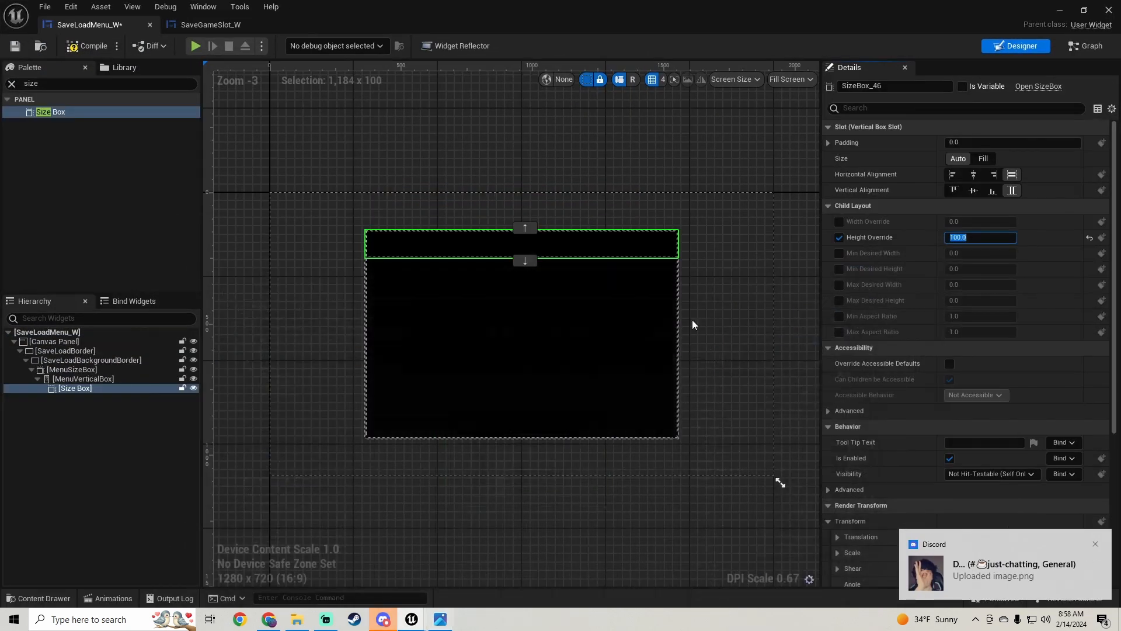
pyautogui.hotkey('ctrl', 'a')
pyautogui.write('M')
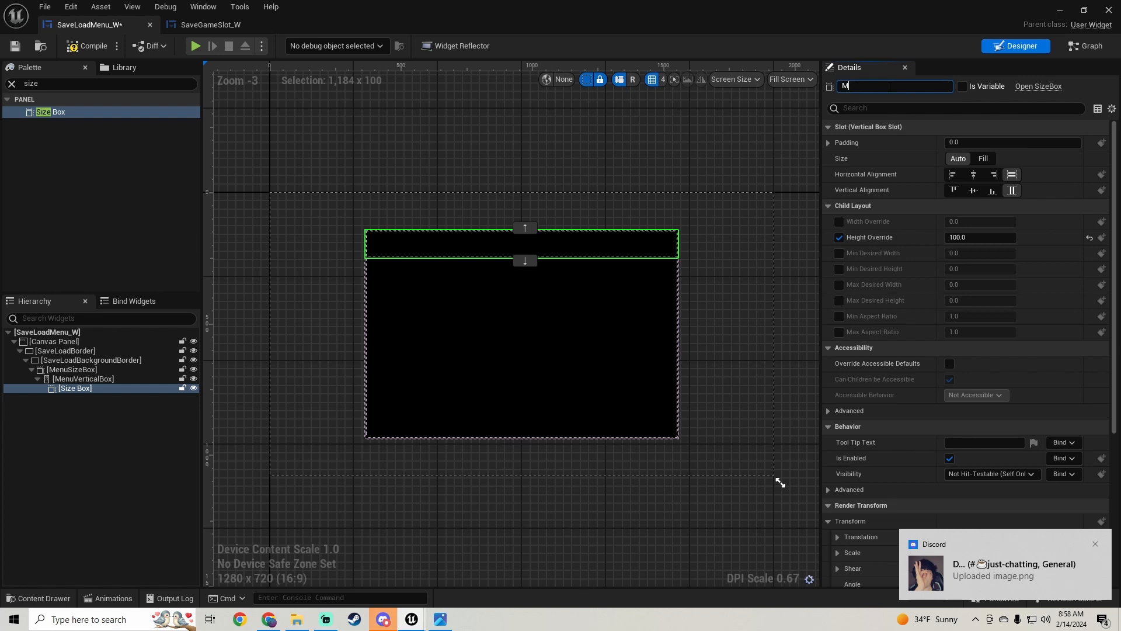
pyautogui.write('enuType')
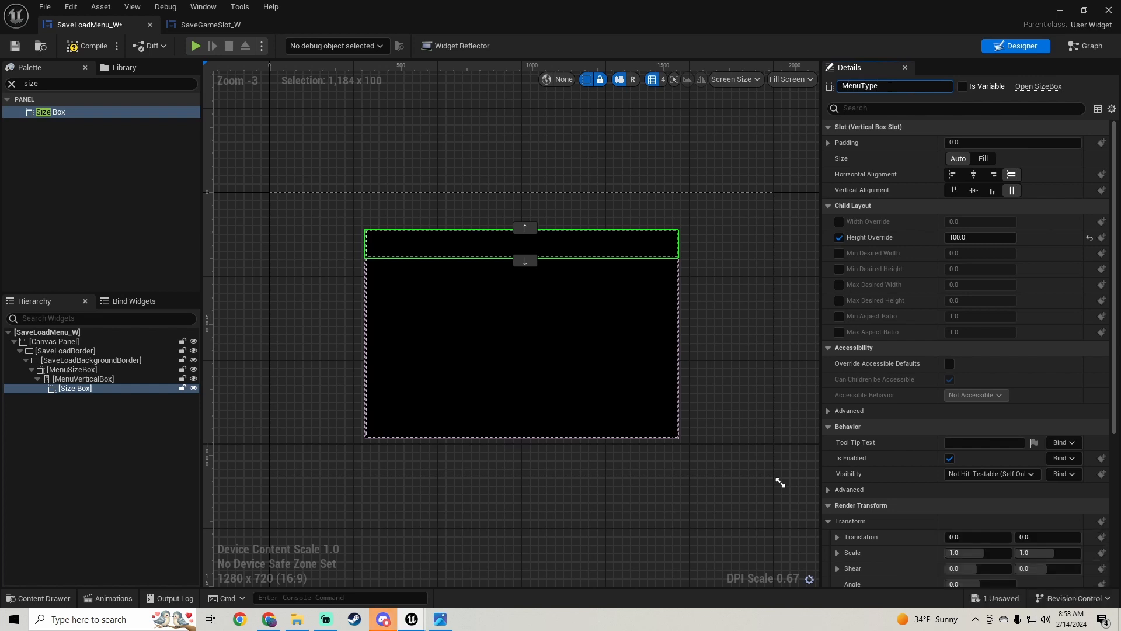
pyautogui.write('SizeBox')
pyautogui.press('Return')
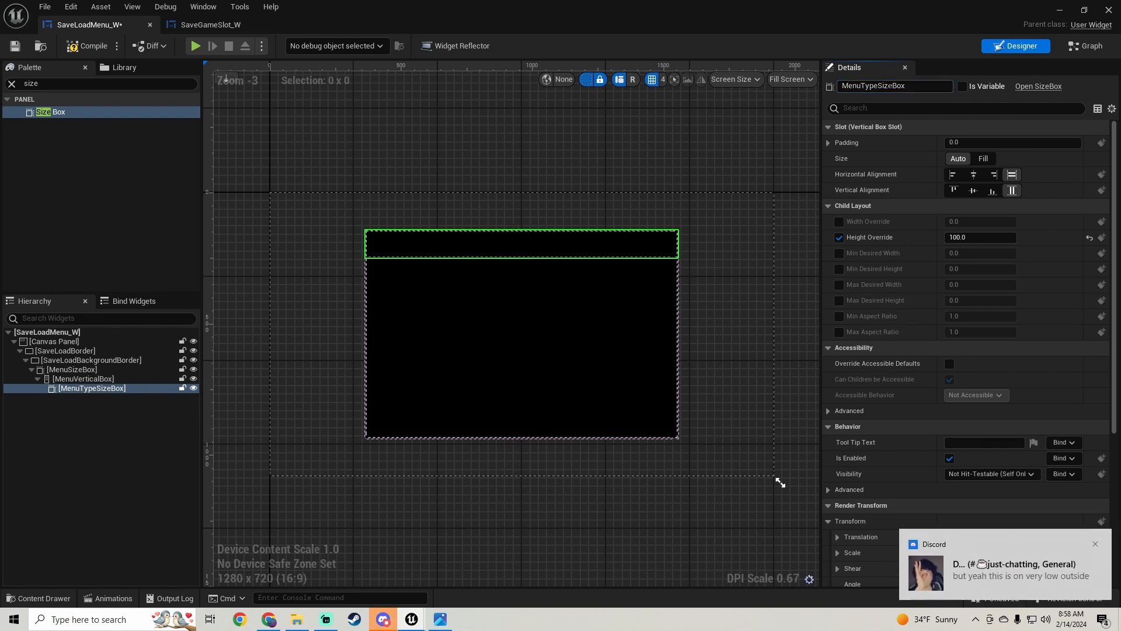
pyautogui.click(80, 45)
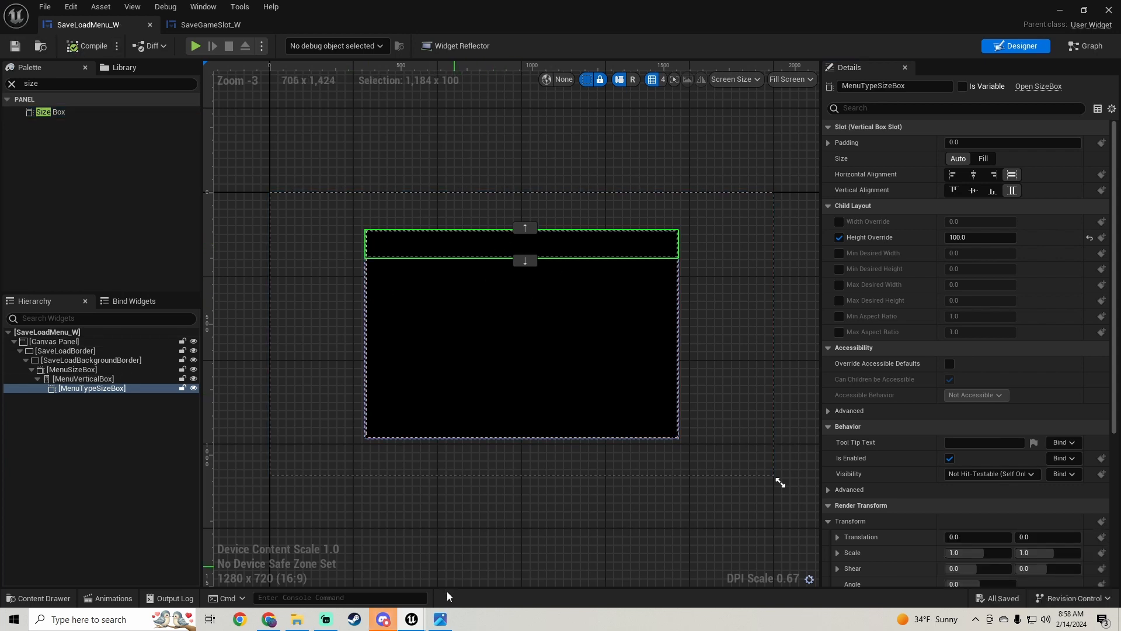
# Add a Text widget inside MenuTypeSizeBox and centre it horizontally and vertically.
pyautogui.click(439, 619)
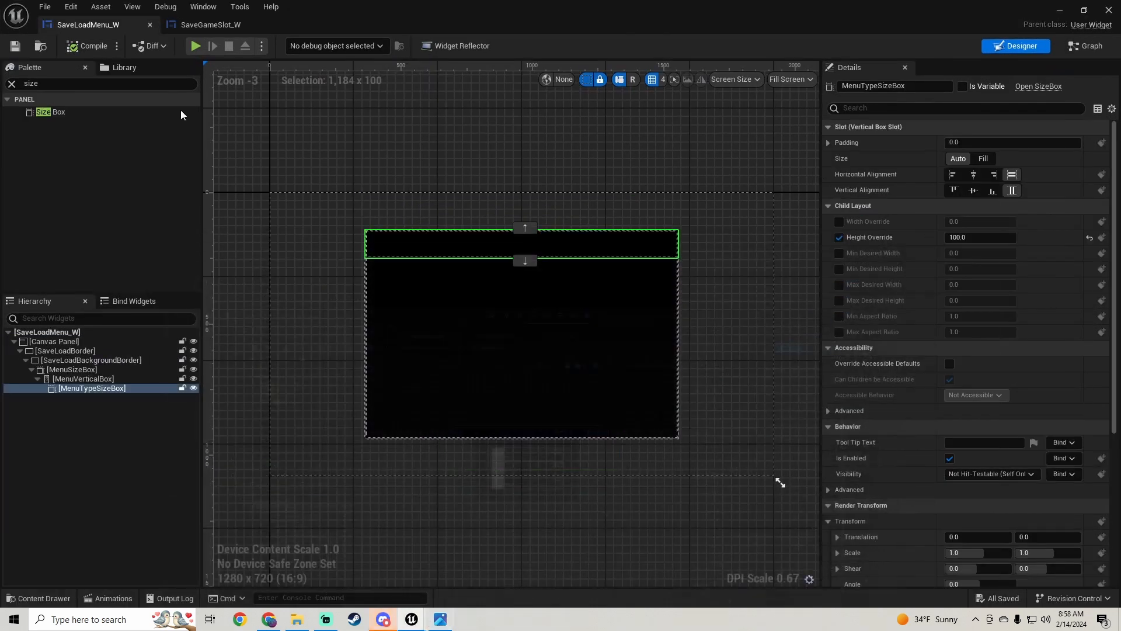
pyautogui.click(76, 84)
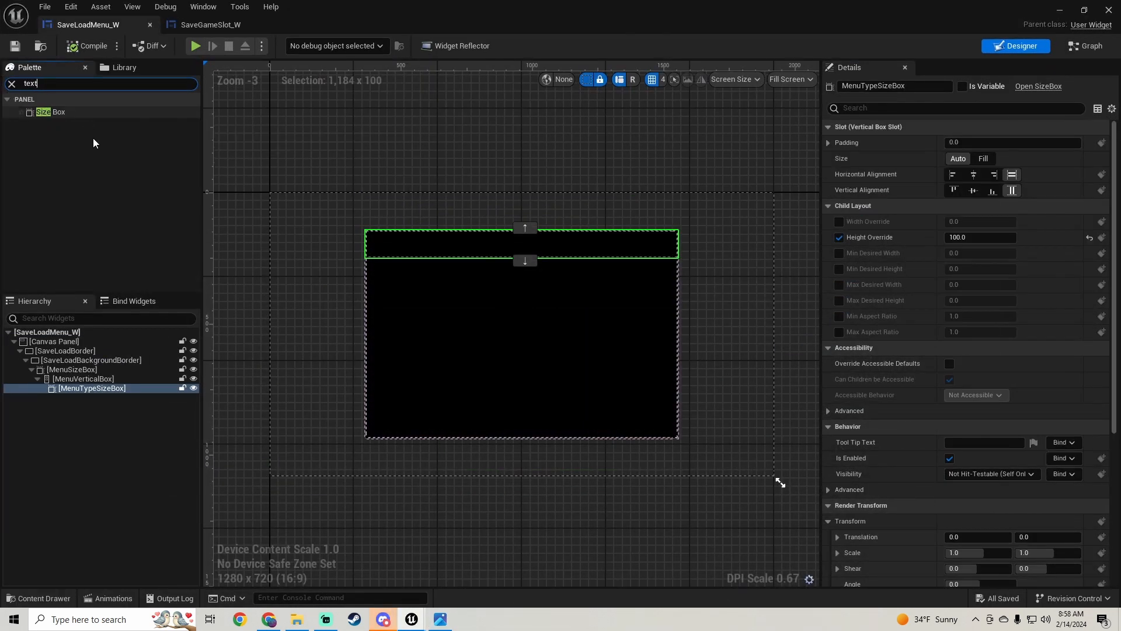
pyautogui.moveTo(55, 122); pyautogui.dragTo(93, 387)
pyautogui.click(103, 395)
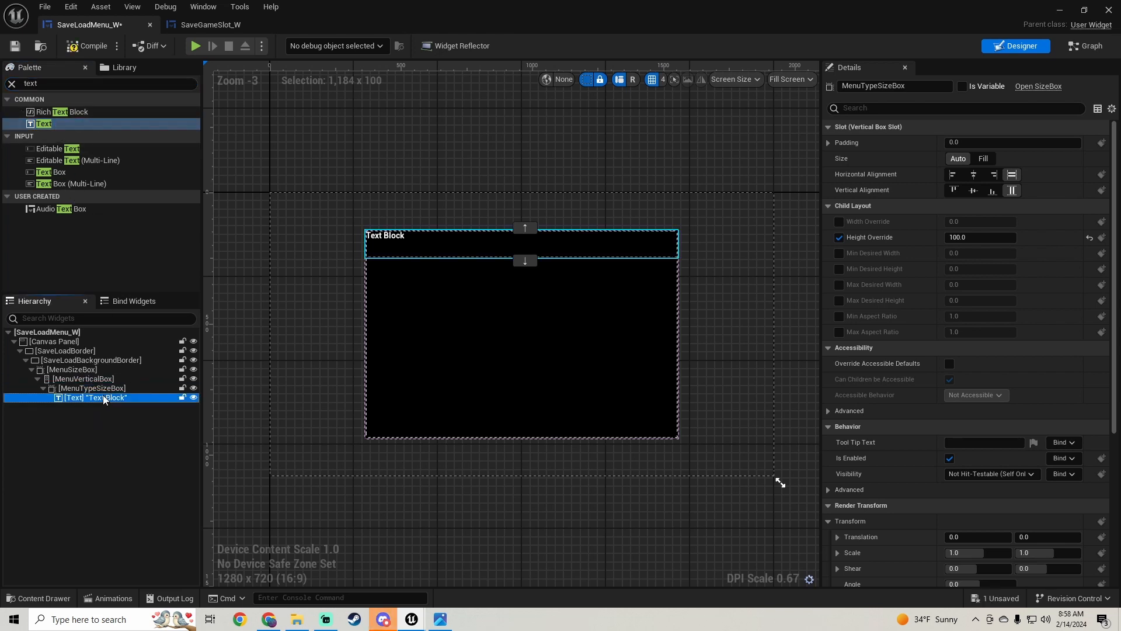
pyautogui.click(973, 158)
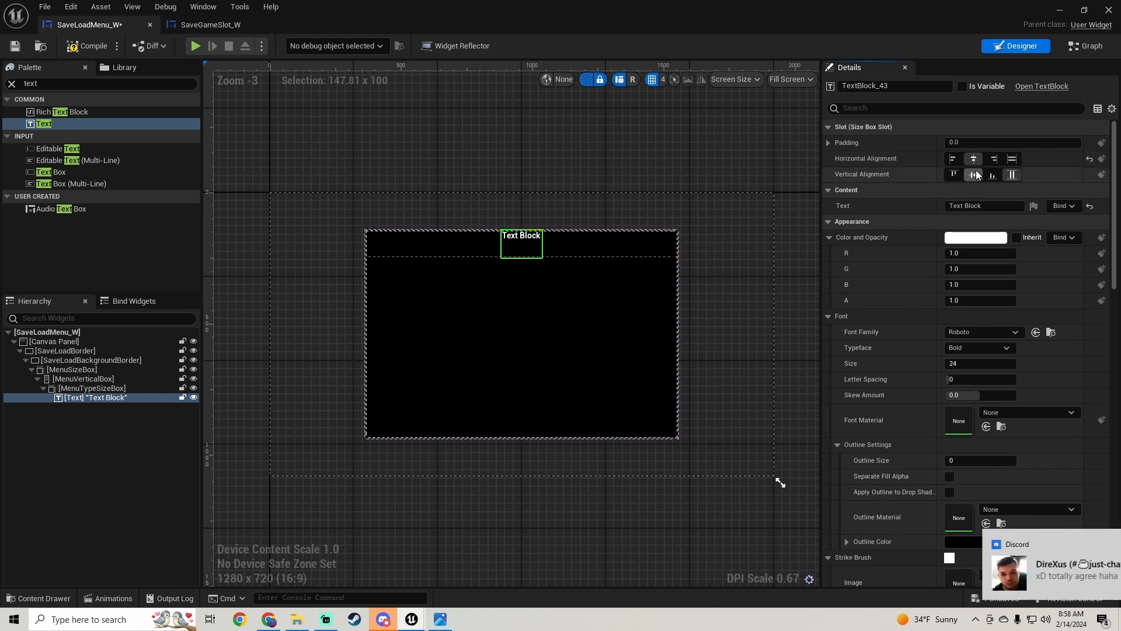
pyautogui.click(974, 174)
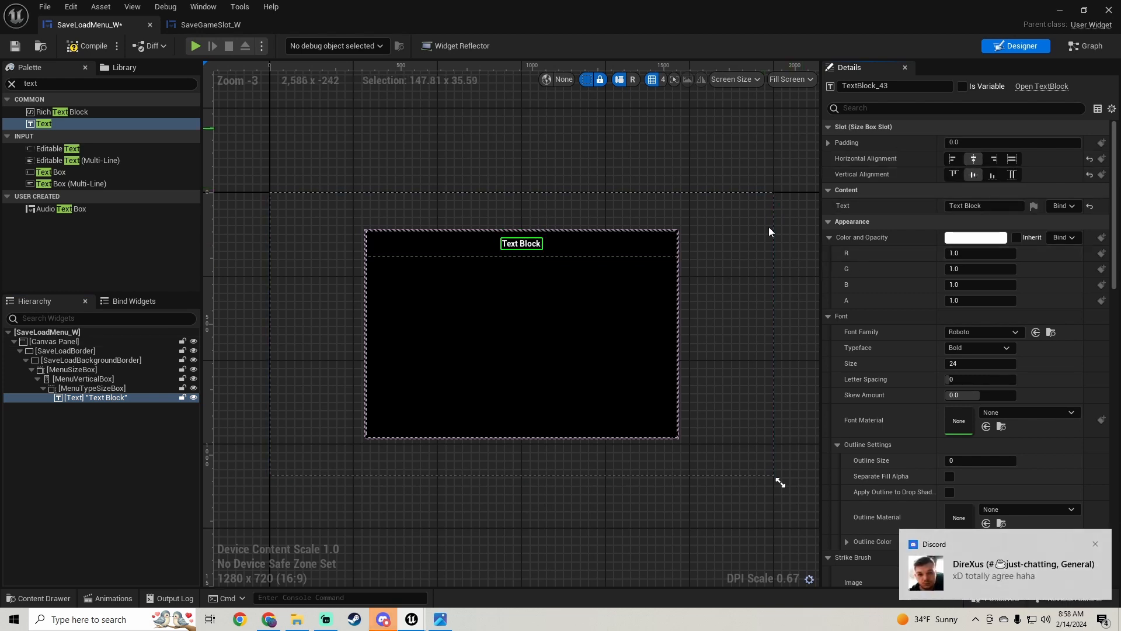
# Rename the text block as MenuTypeText per the reference, make it a variable, and compile and save.
pyautogui.click(440, 619)
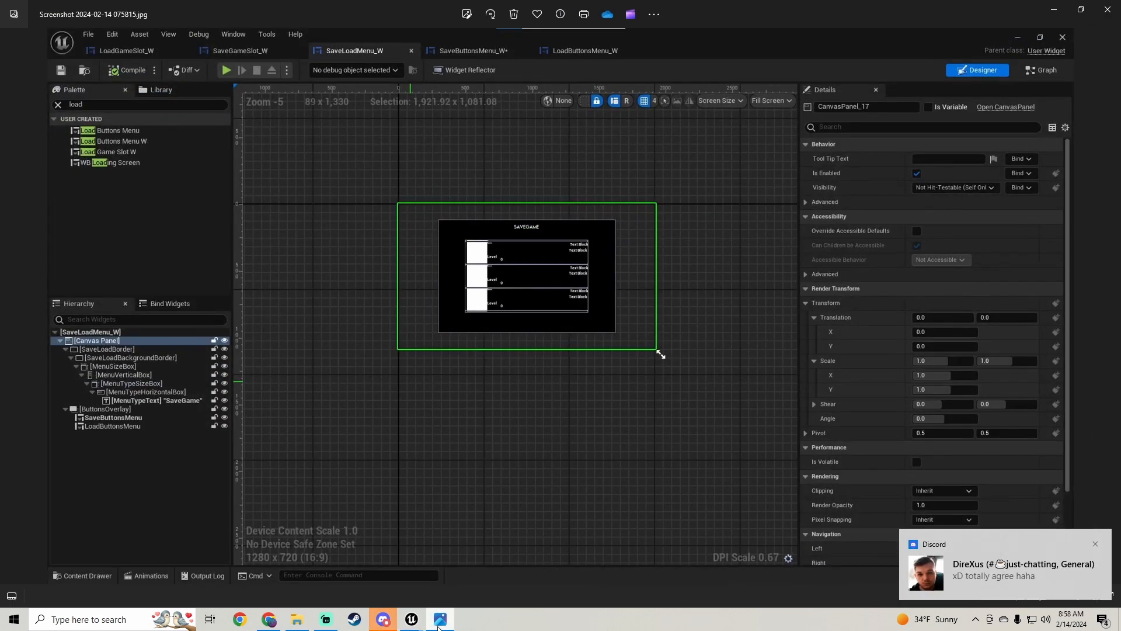
pyautogui.click(440, 619)
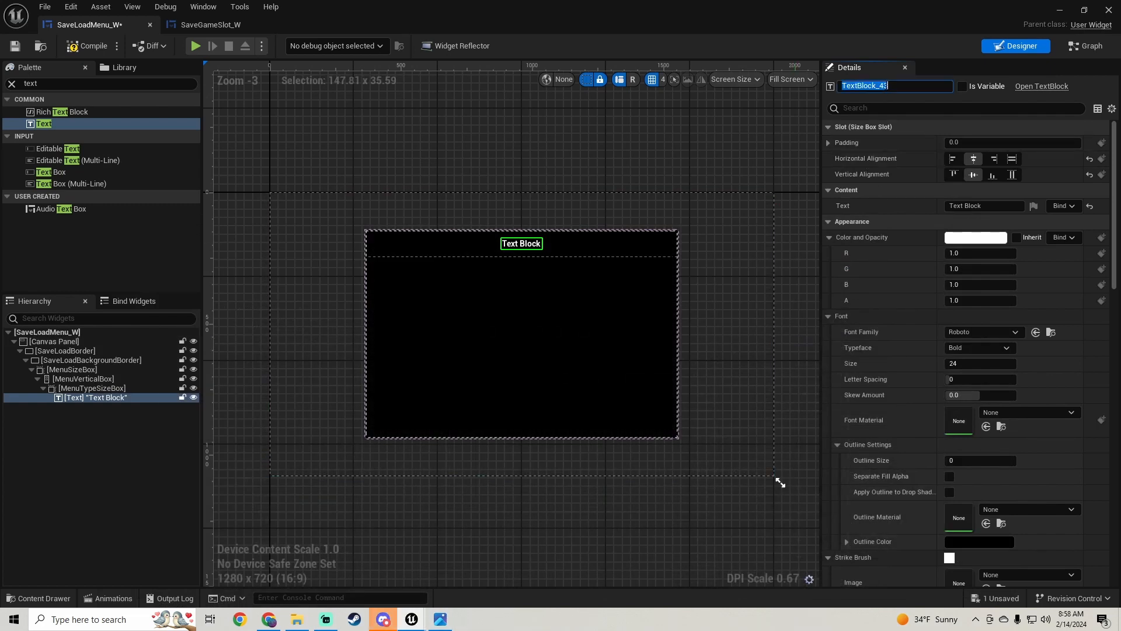
pyautogui.write('MenuTypeText')
pyautogui.press('Return')
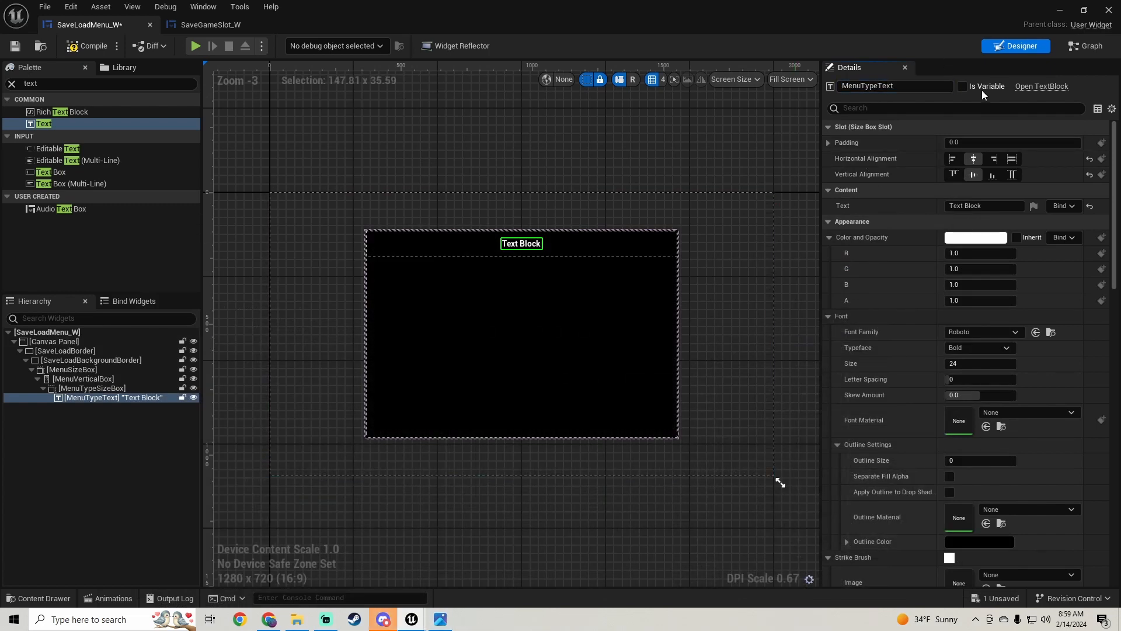
pyautogui.click(962, 87)
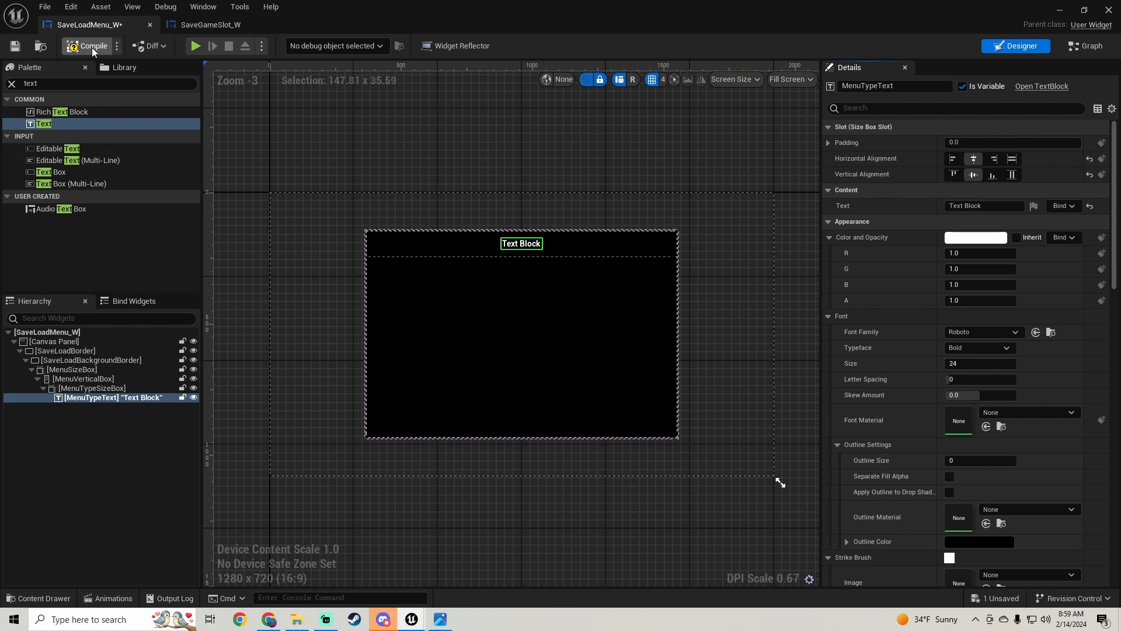
pyautogui.click(15, 46)
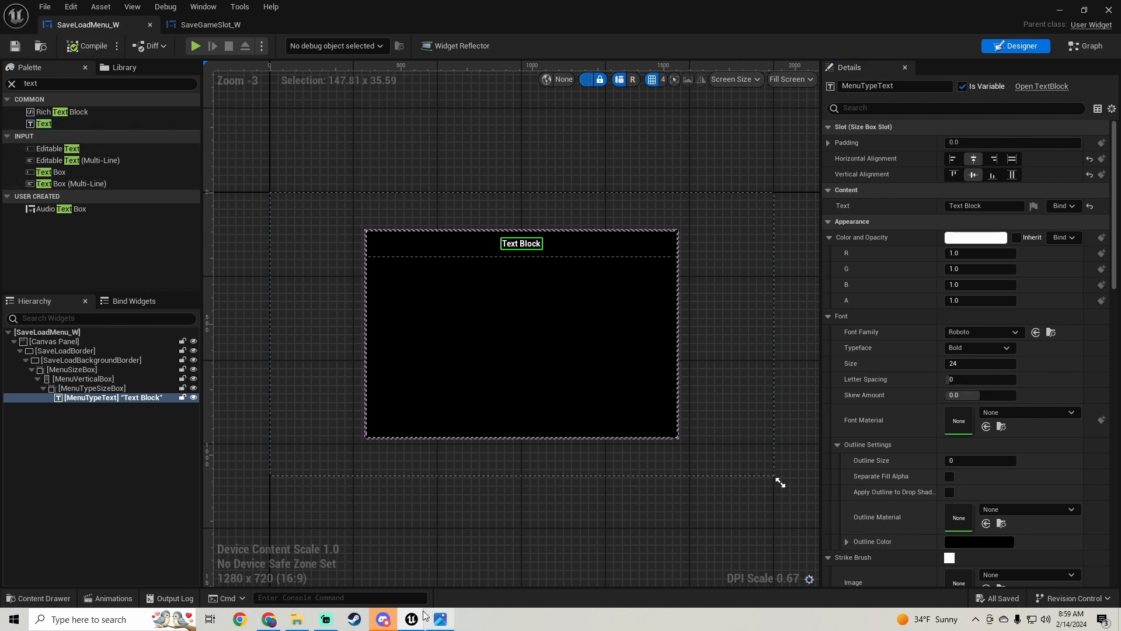
# Add an Overlay widget directly under the Canvas Panel of SaveLoadMenu_W, following the reference screenshot.
pyautogui.click(444, 621)
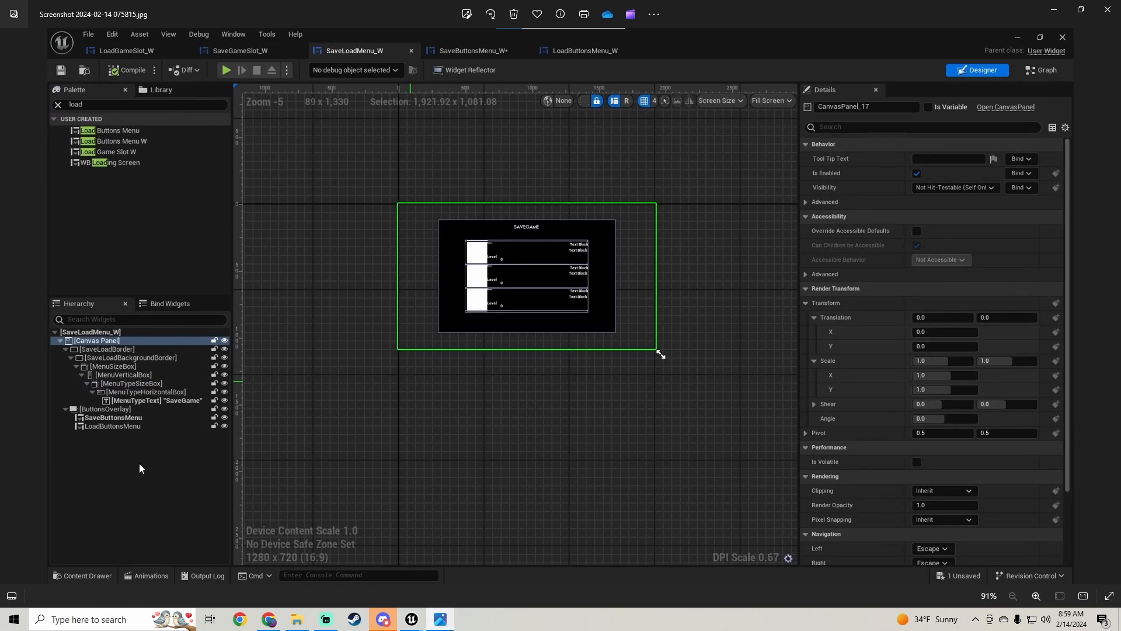
pyautogui.click(445, 622)
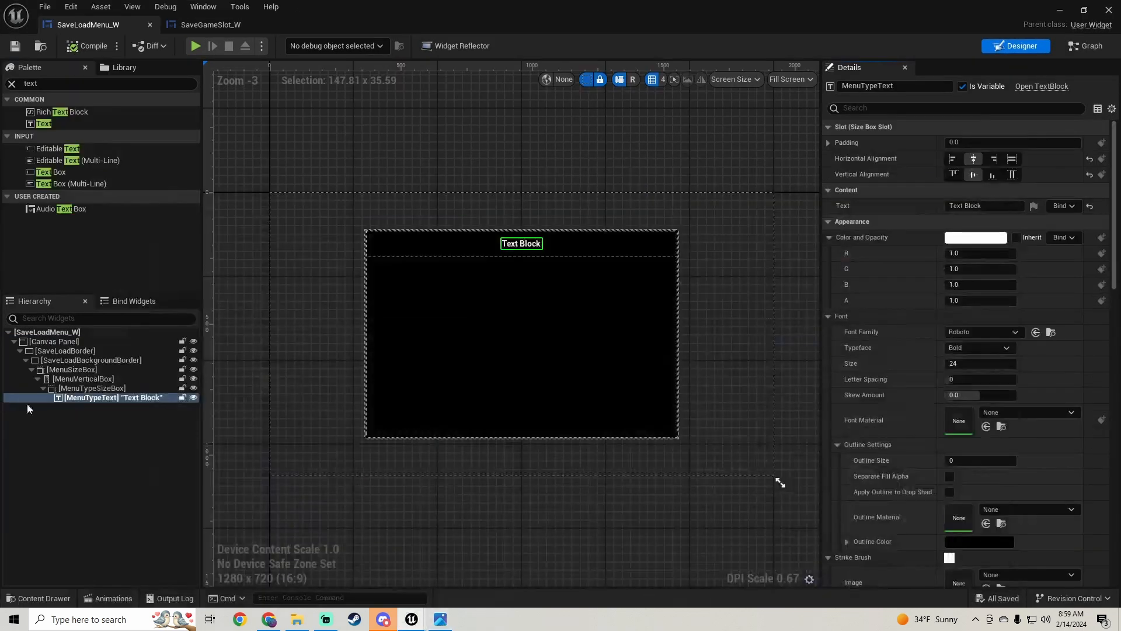
pyautogui.moveTo(53, 83); pyautogui.dragTo(1, 79)
pyautogui.write('over')
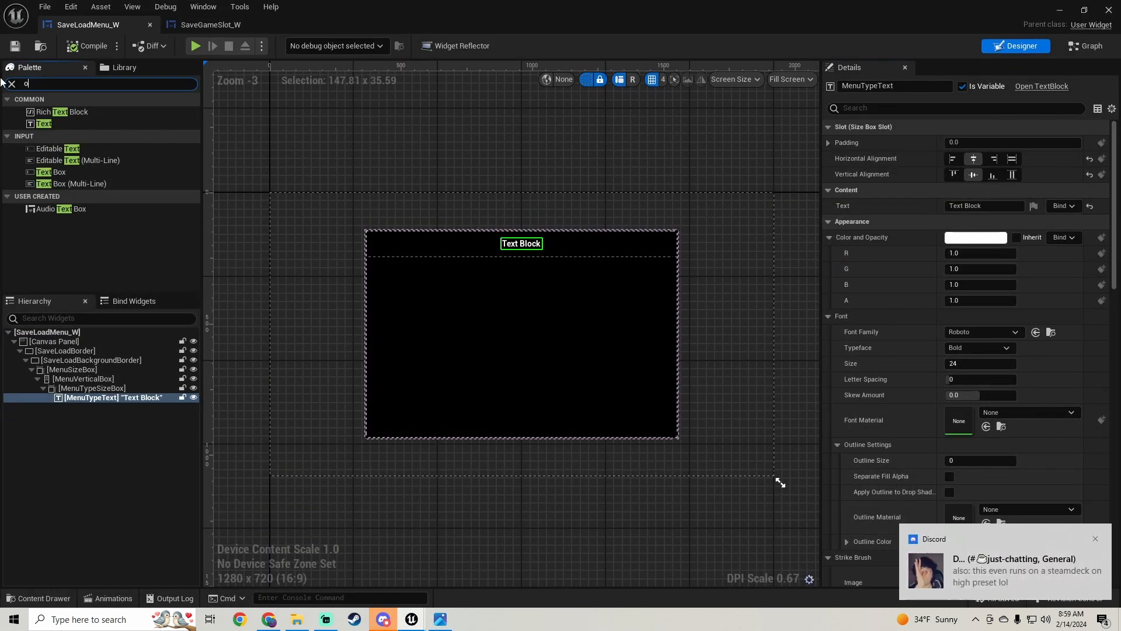
pyautogui.click(440, 620)
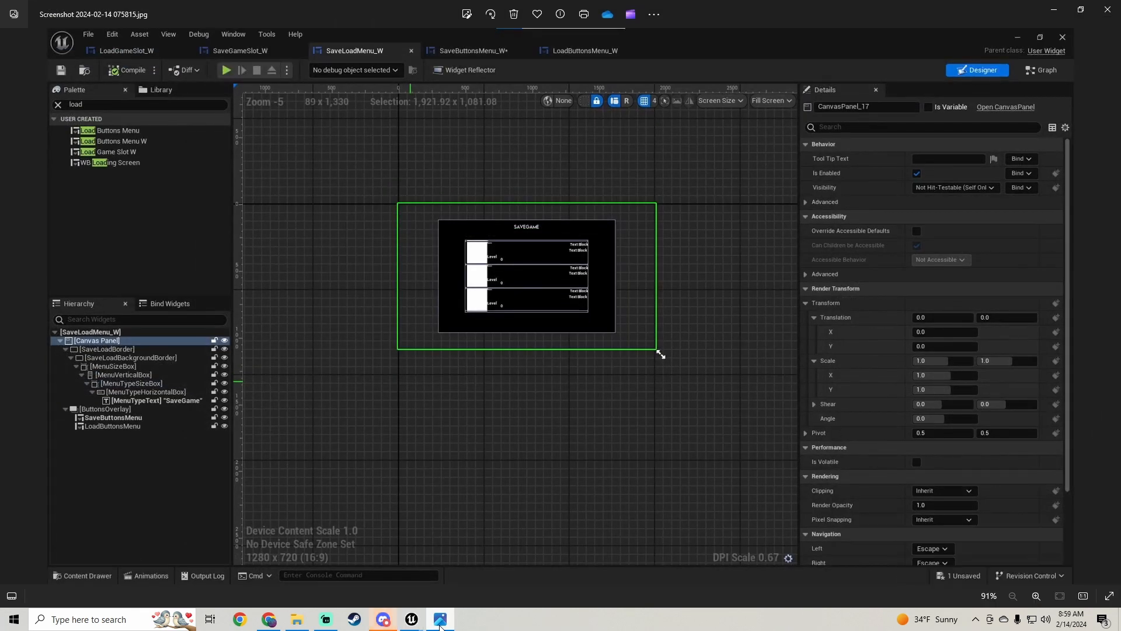
pyautogui.click(441, 620)
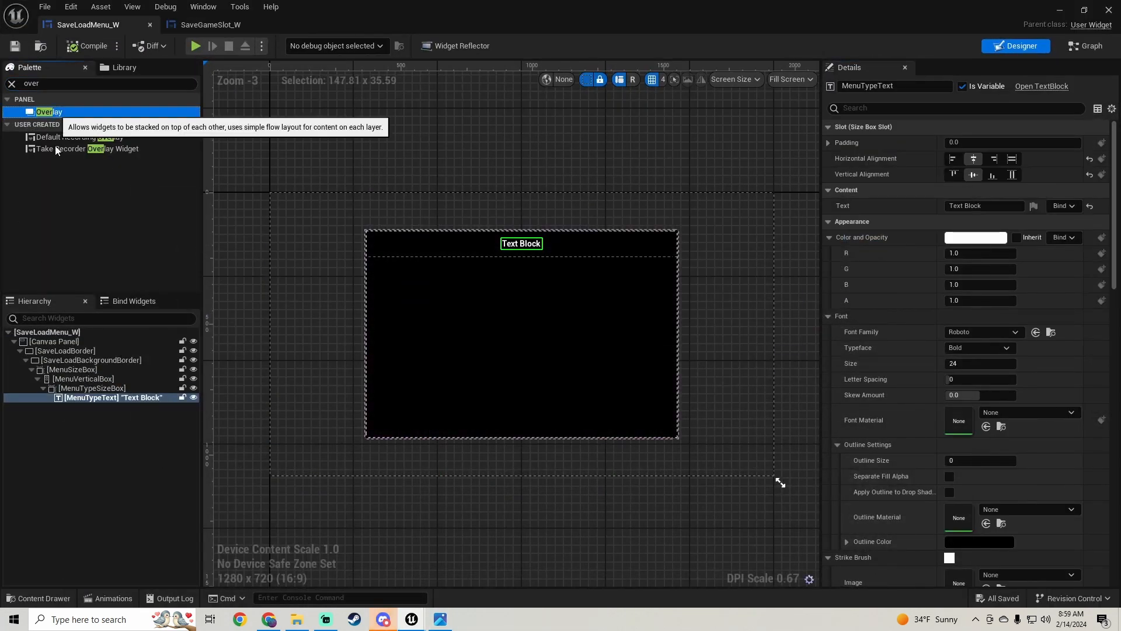
pyautogui.moveTo(56, 115); pyautogui.dragTo(69, 347)
# Anchor the Overlay to the canvas centre, reset its X and Y position to 0, set alignment to 0.5, 0.5, and save.
pyautogui.click(55, 407)
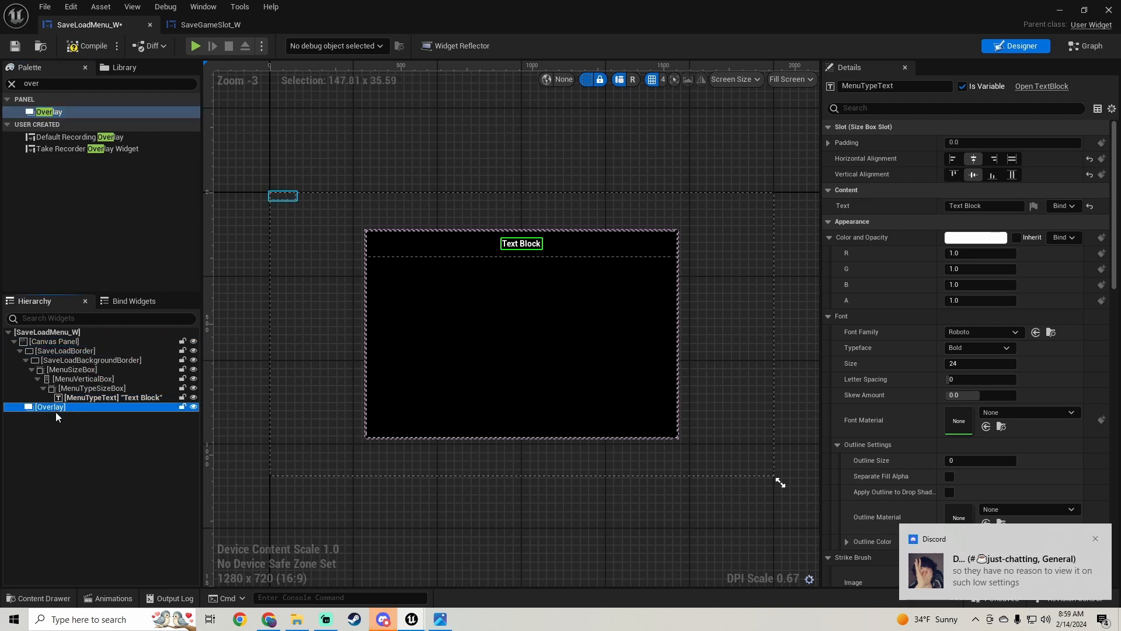
pyautogui.click(996, 143)
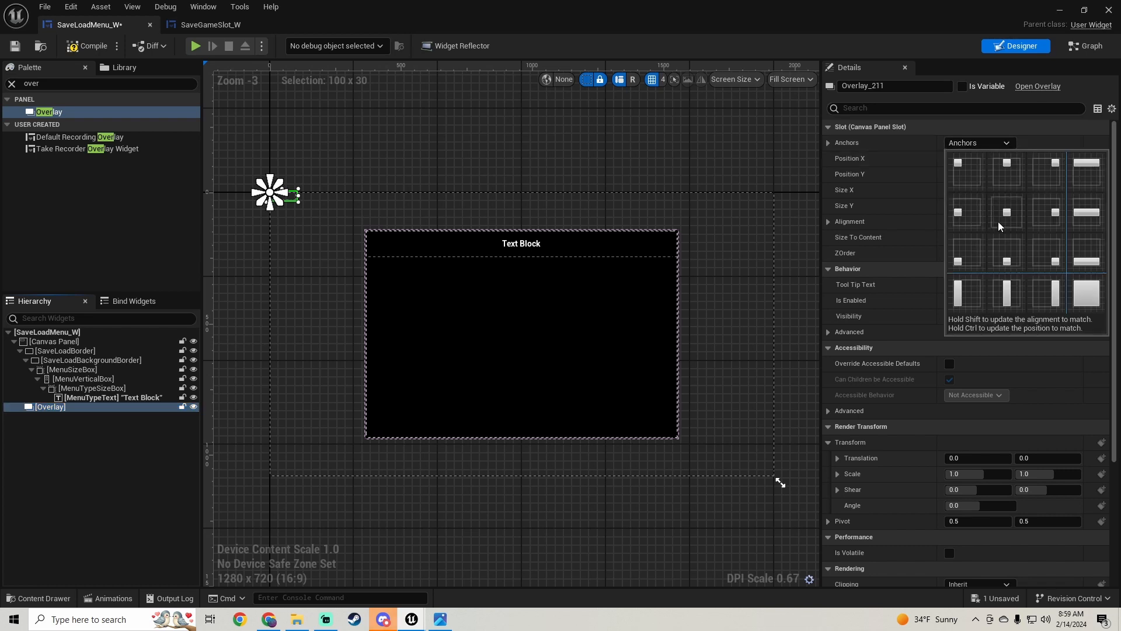
pyautogui.keyDown('ctrl'); pyautogui.click(1000, 216); pyautogui.keyUp('ctrl')
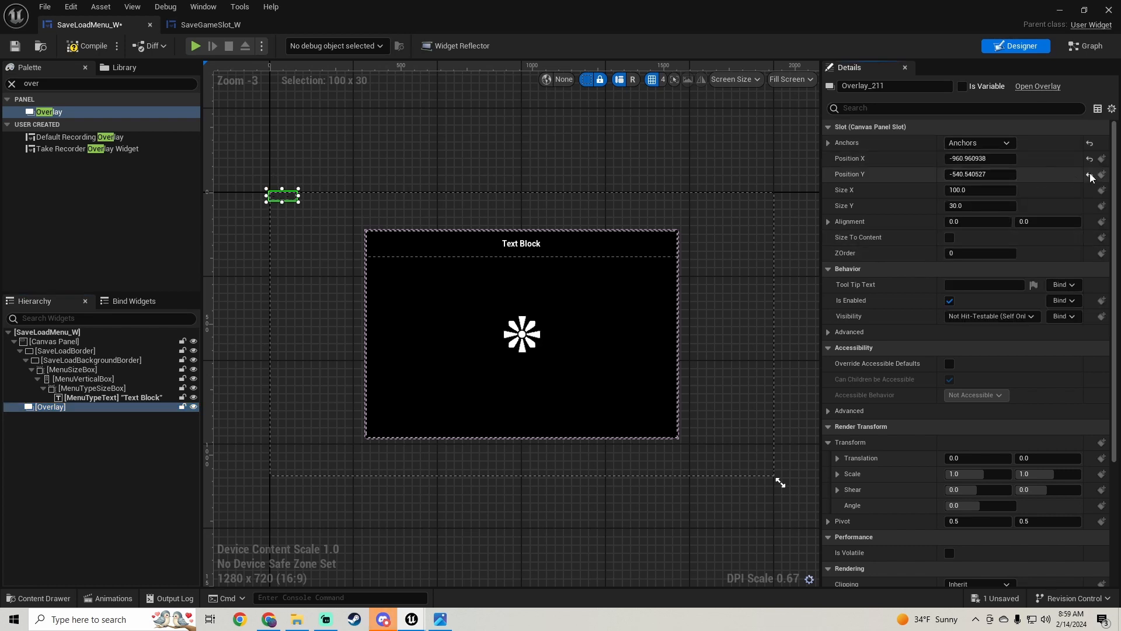
pyautogui.click(1089, 174)
pyautogui.click(1089, 158)
pyautogui.click(980, 225)
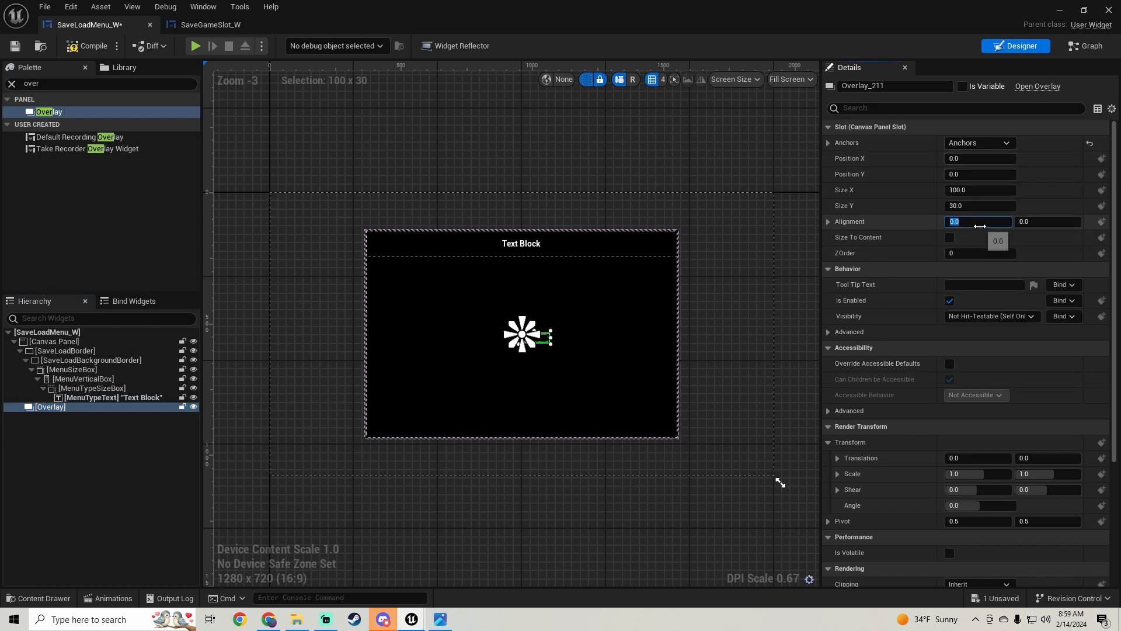
pyautogui.click(1032, 222)
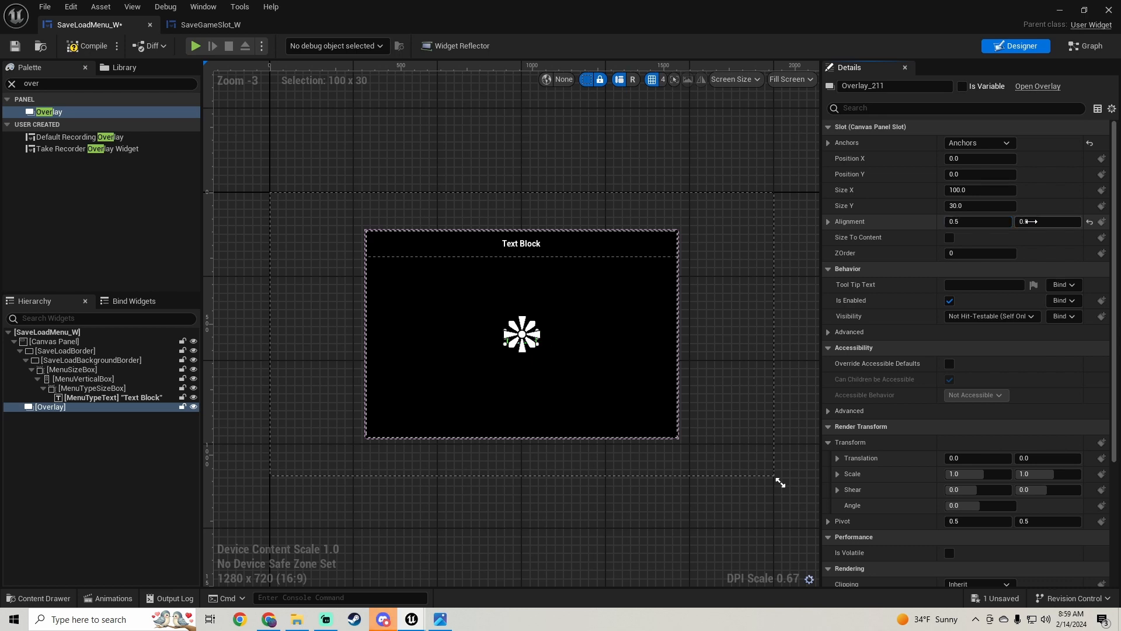
pyautogui.press('Return')
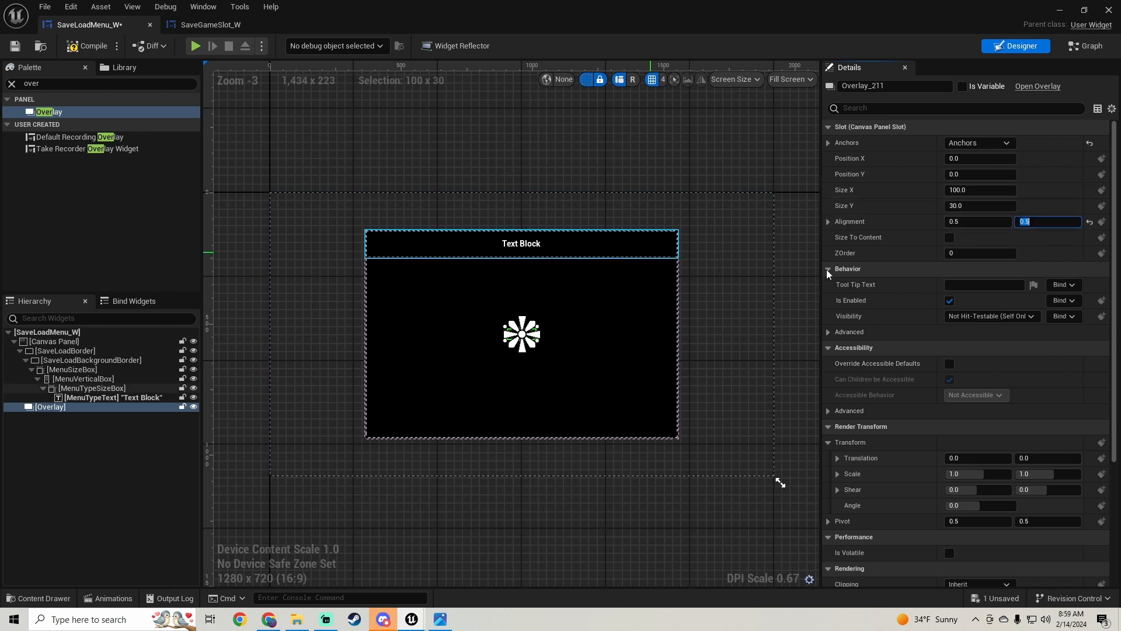
pyautogui.hotkey('ctrl', 's')
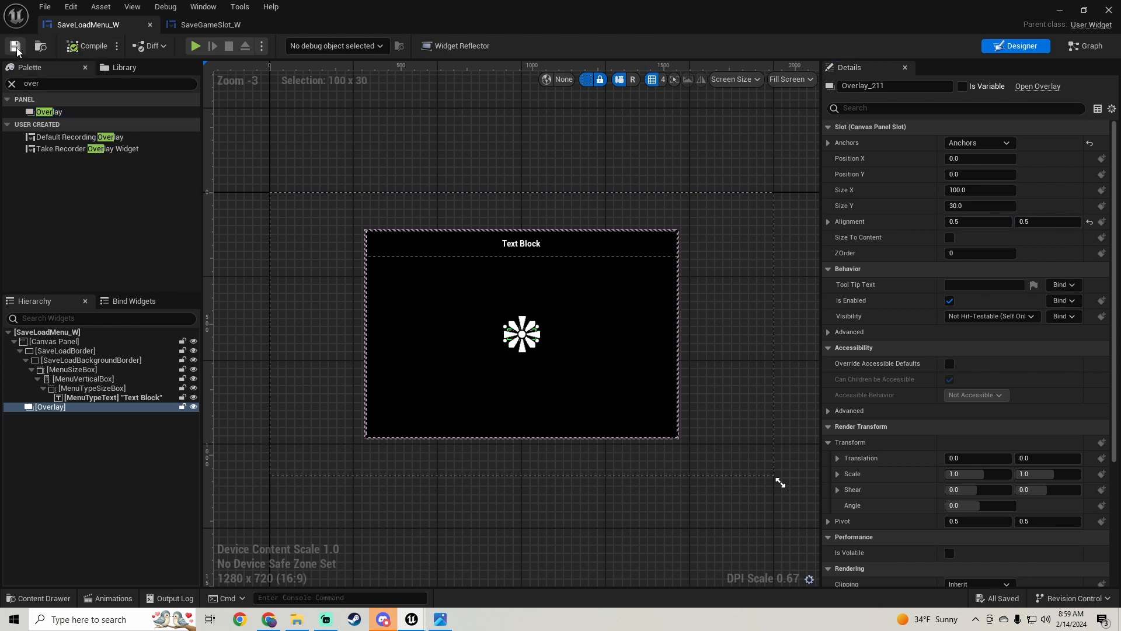
pyautogui.click(1063, 10)
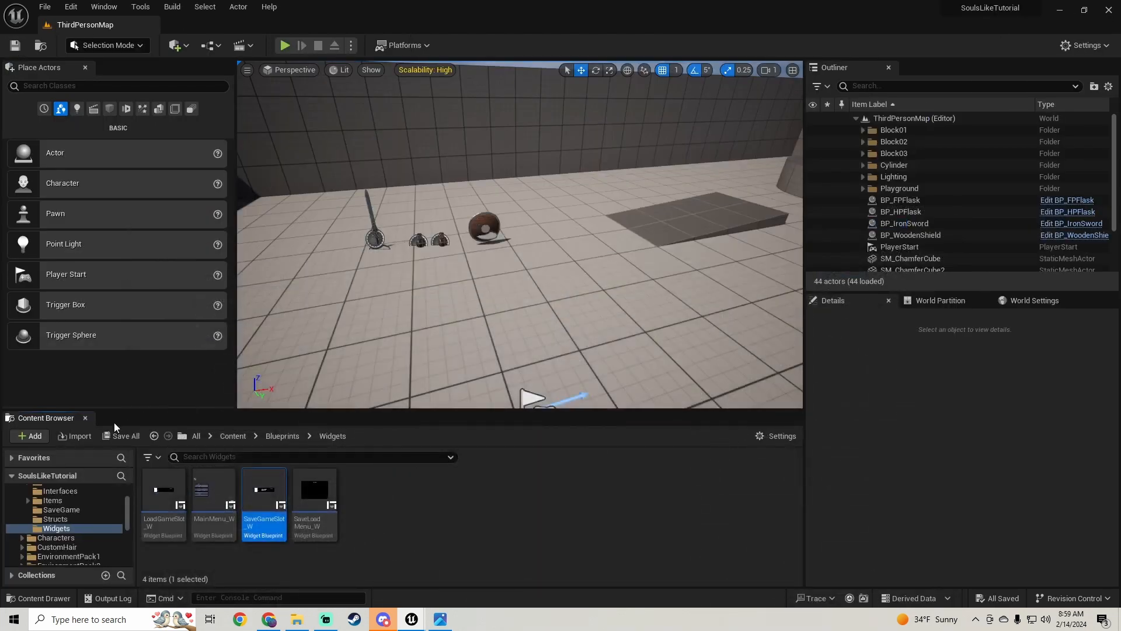
pyautogui.click(440, 620)
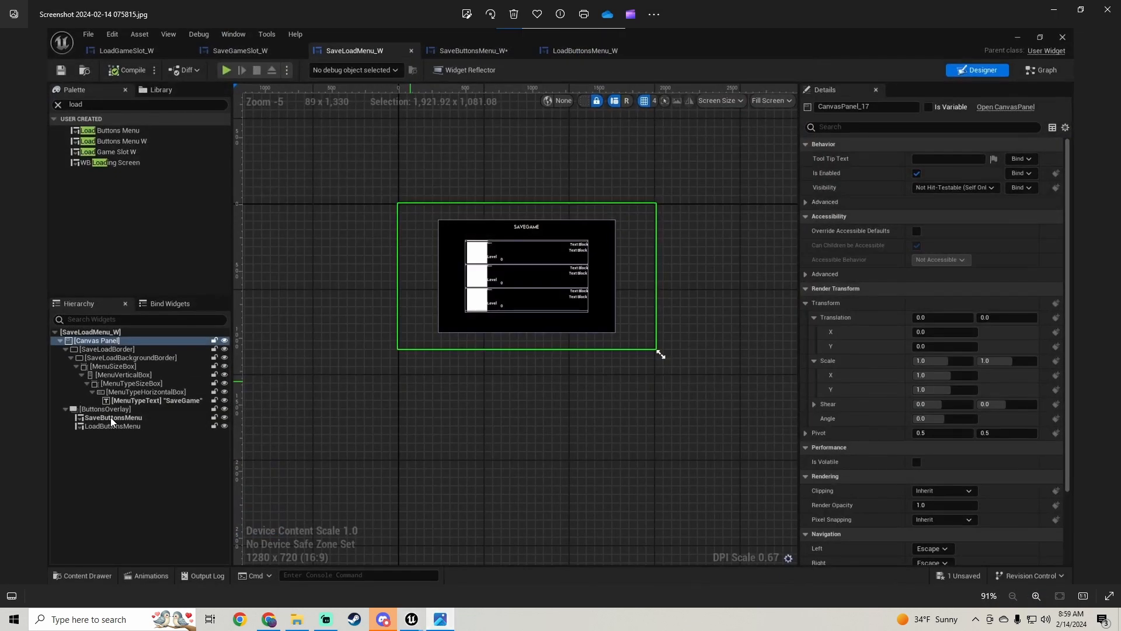
pyautogui.click(442, 621)
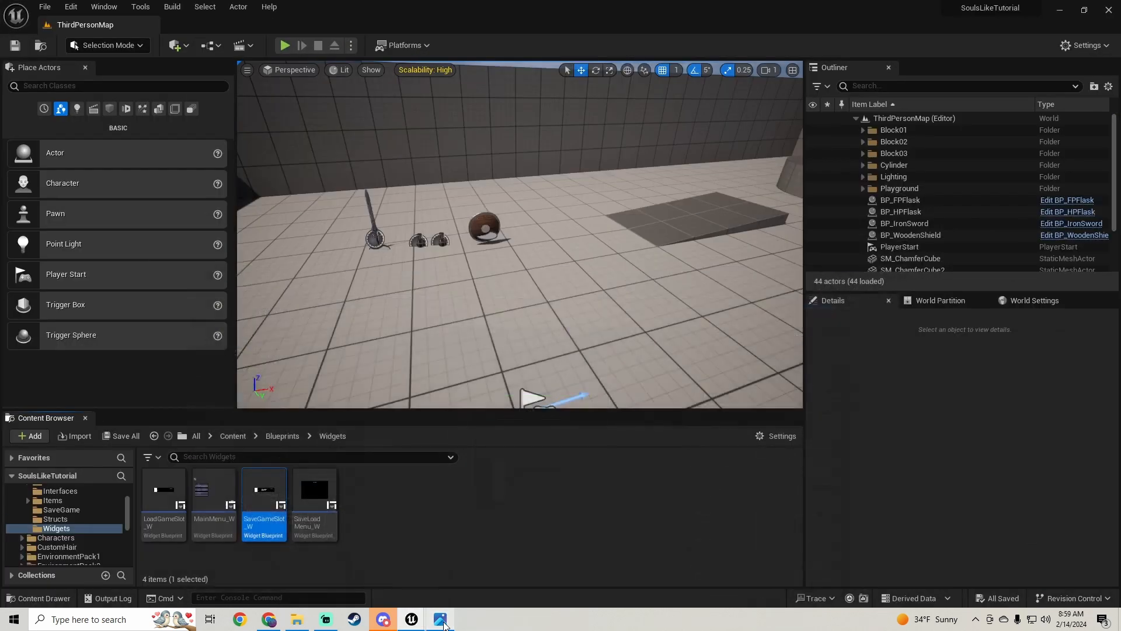
pyautogui.click(441, 620)
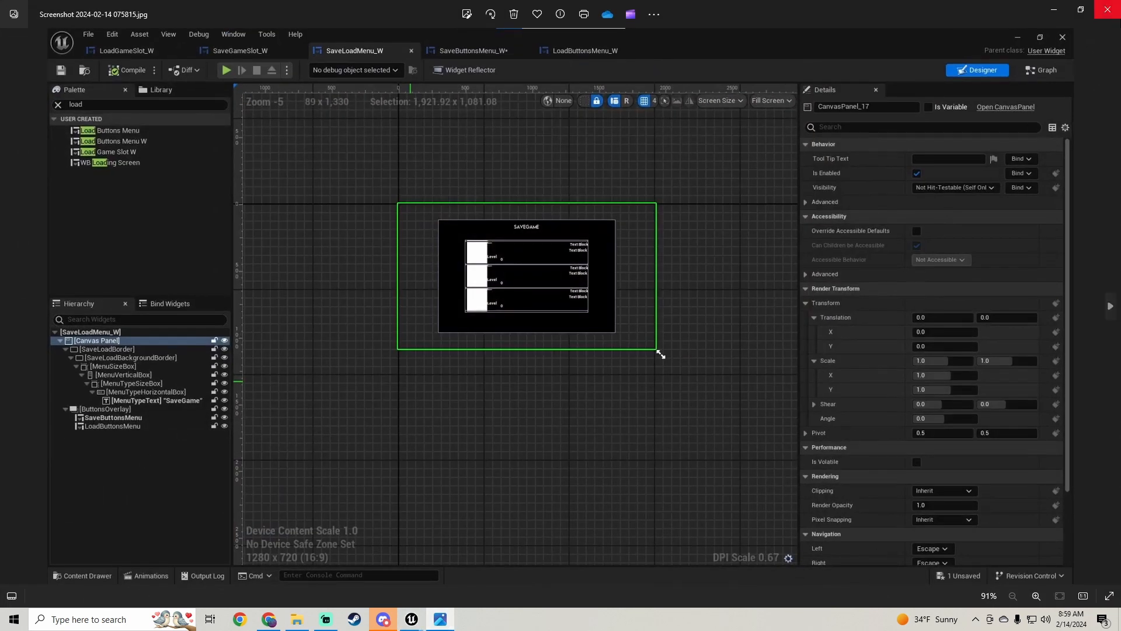
pyautogui.click(1108, 10)
pyautogui.click(296, 620)
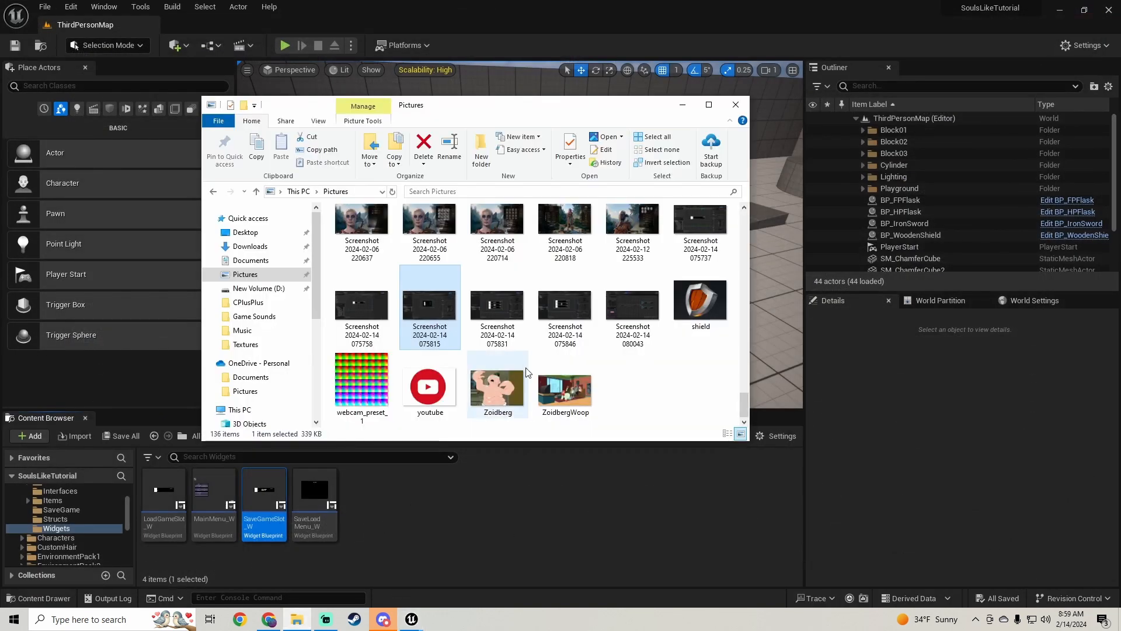
pyautogui.click(509, 313)
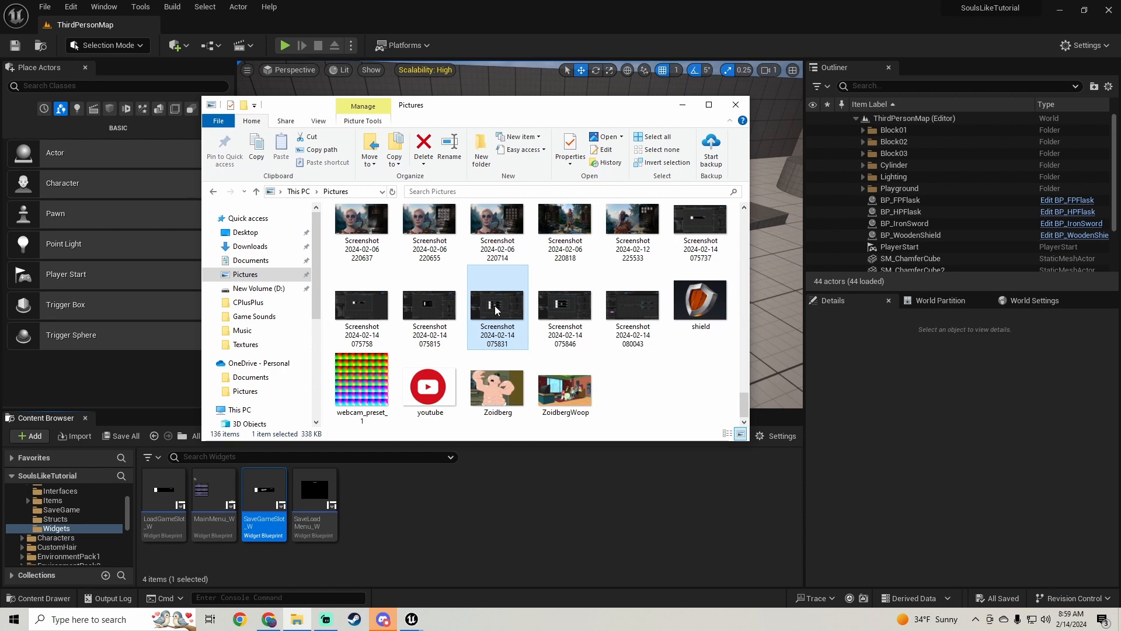
pyautogui.doubleClick(496, 310)
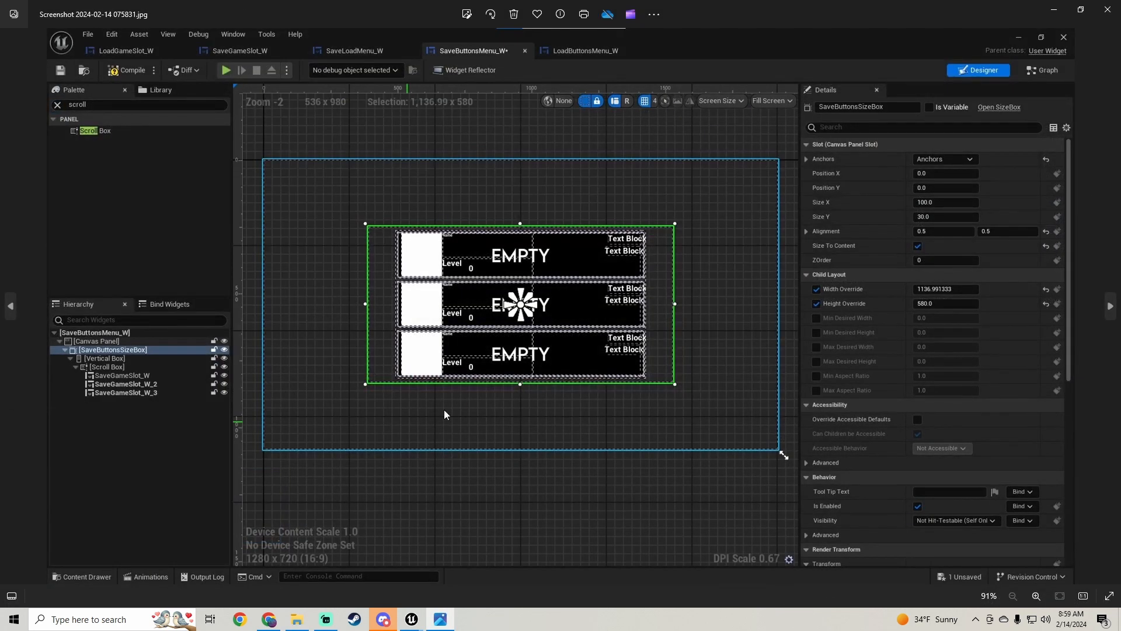
pyautogui.click(442, 620)
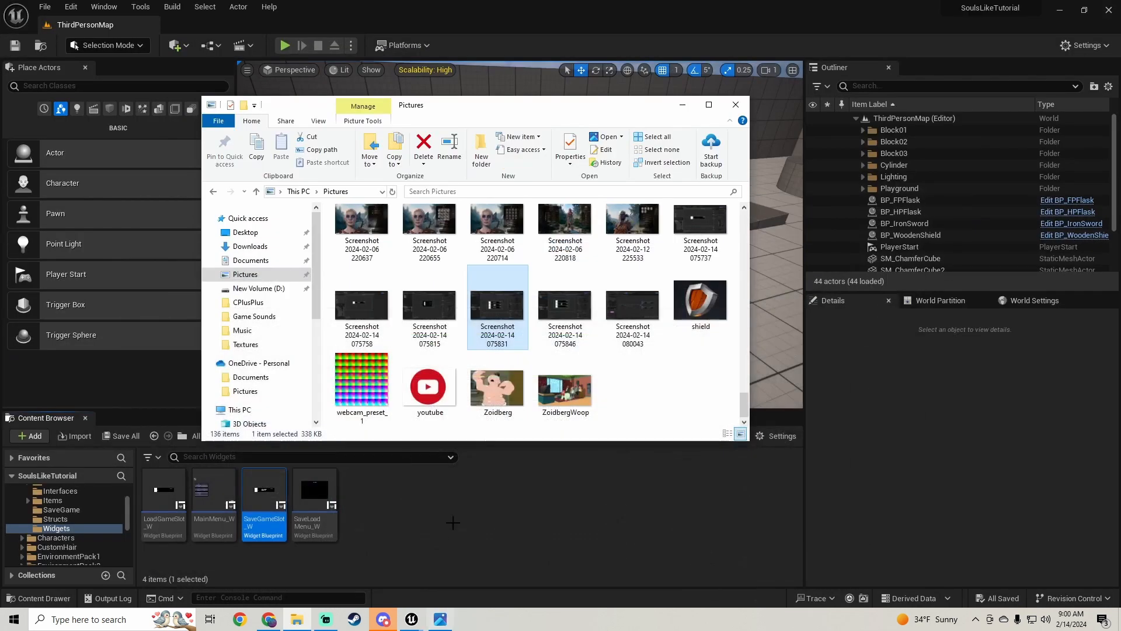
# Create a User Widget blueprint named SaveButtonsMenu_W in the Widgets folder and open it for editing.
pyautogui.click(405, 521)
pyautogui.rightClick(378, 526)
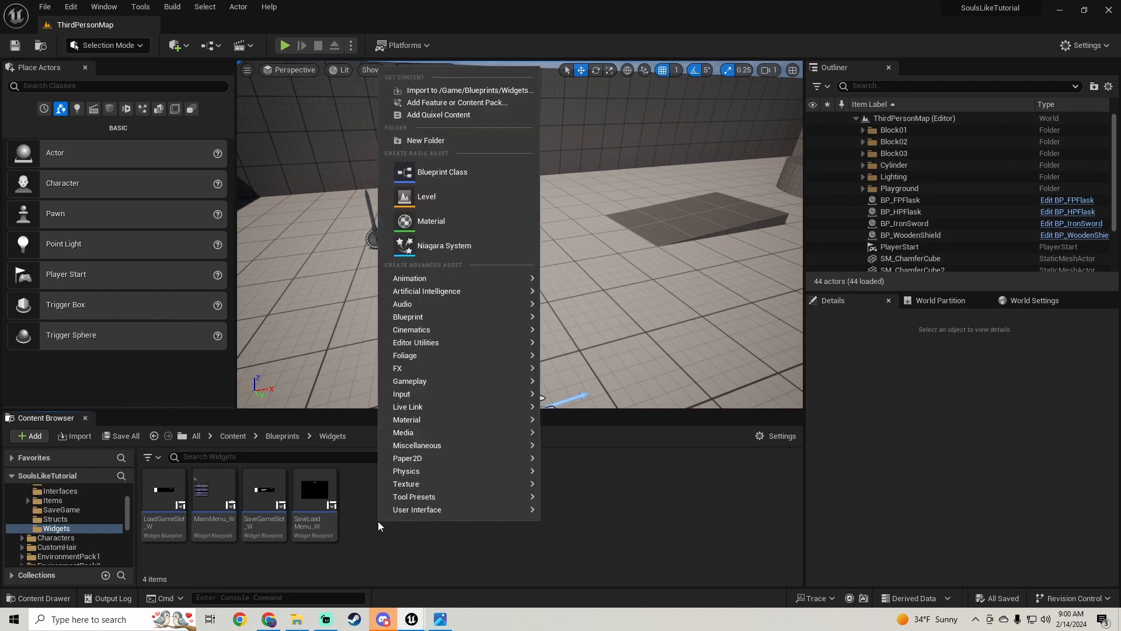
pyautogui.moveTo(404, 516)
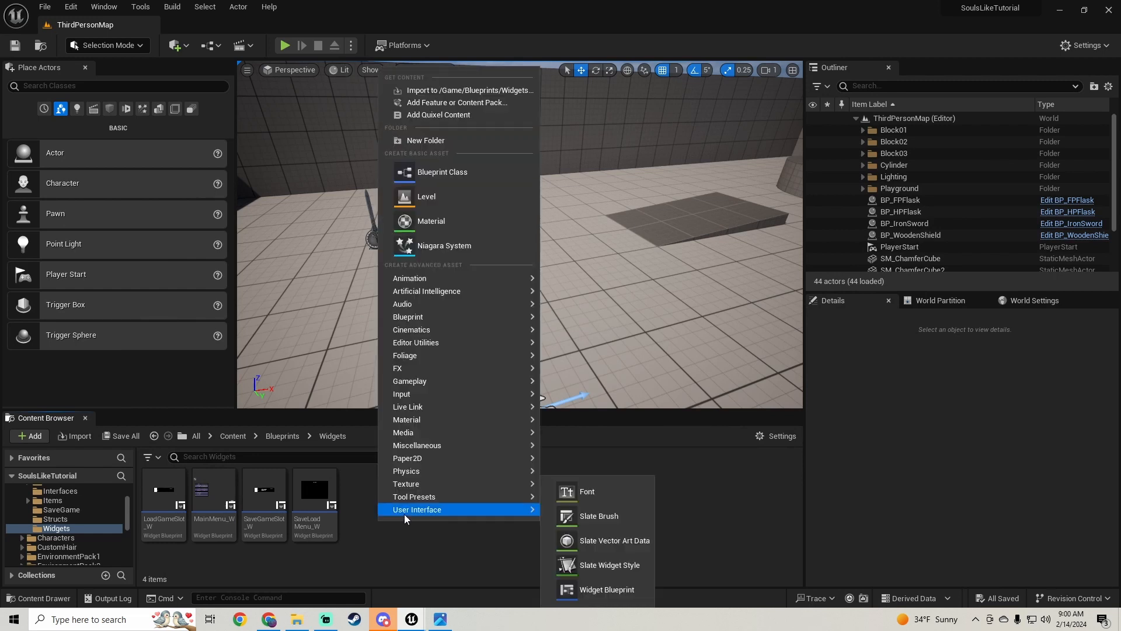
pyautogui.click(596, 589)
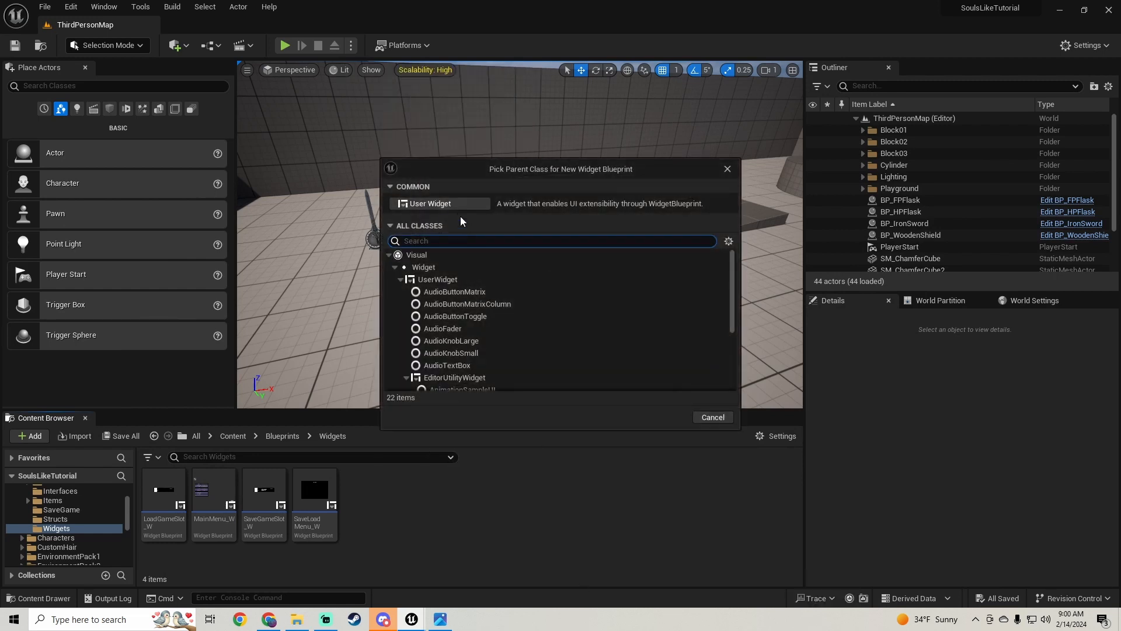
pyautogui.click(453, 204)
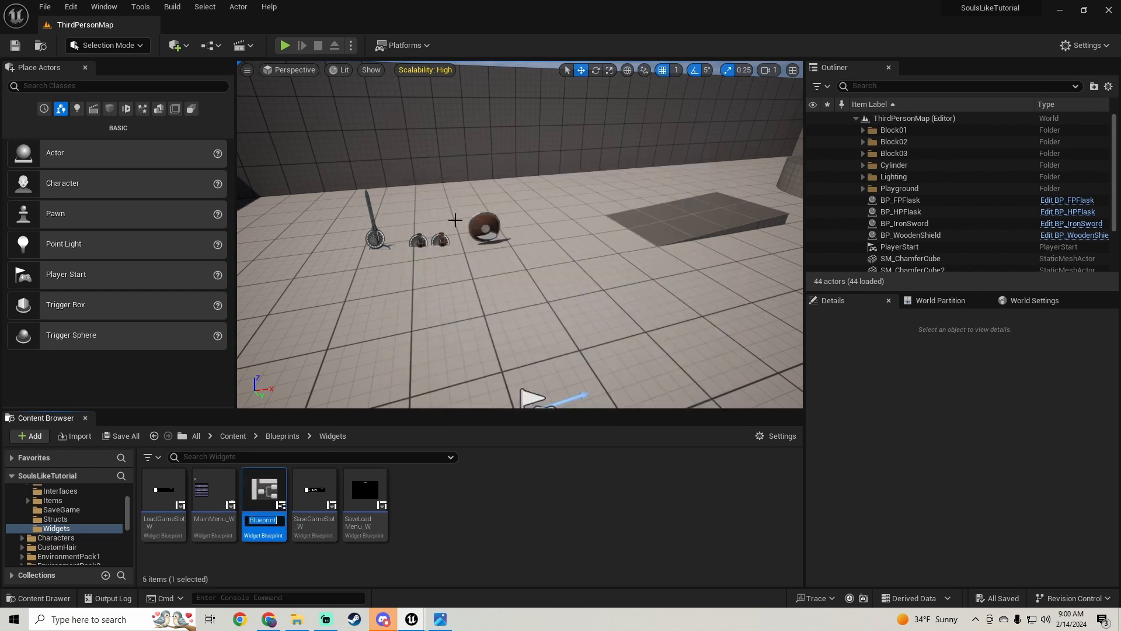
pyautogui.write('SaveB')
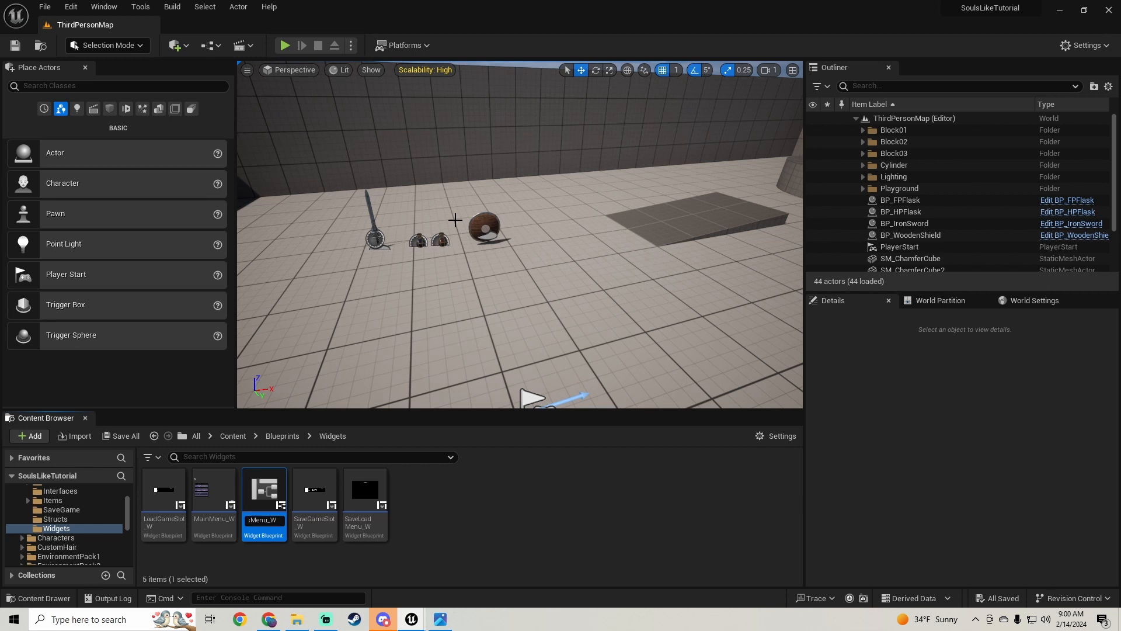
pyautogui.press('Return')
pyautogui.doubleClick(264, 496)
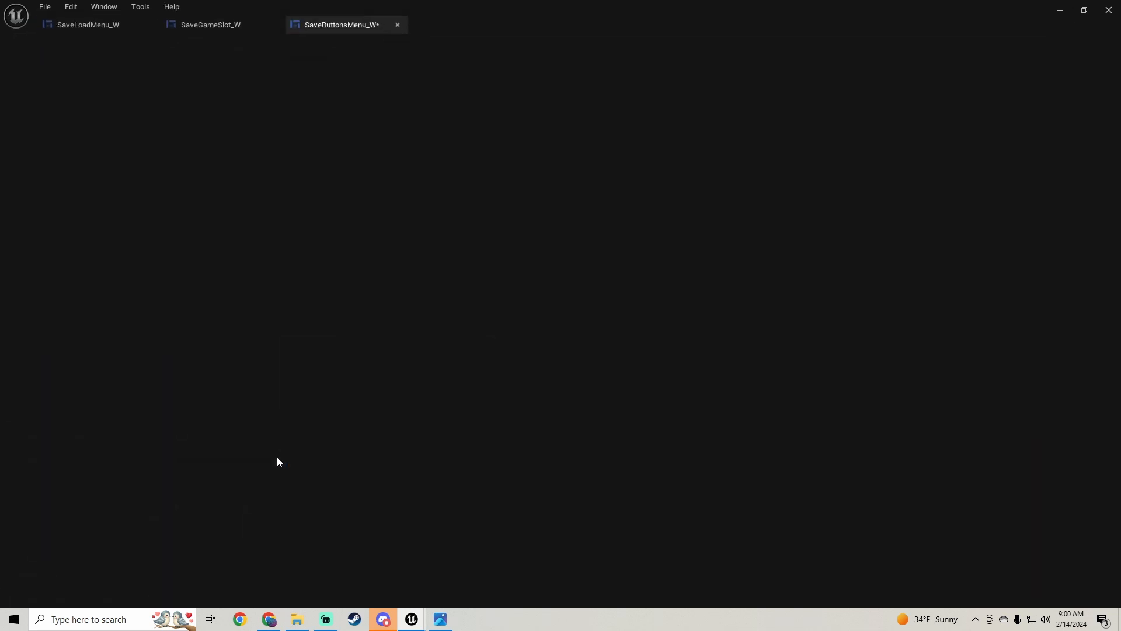
# Add a Canvas Panel as the root of SaveButtonsMenu_W, and compile and save the widget.
pyautogui.click(76, 83)
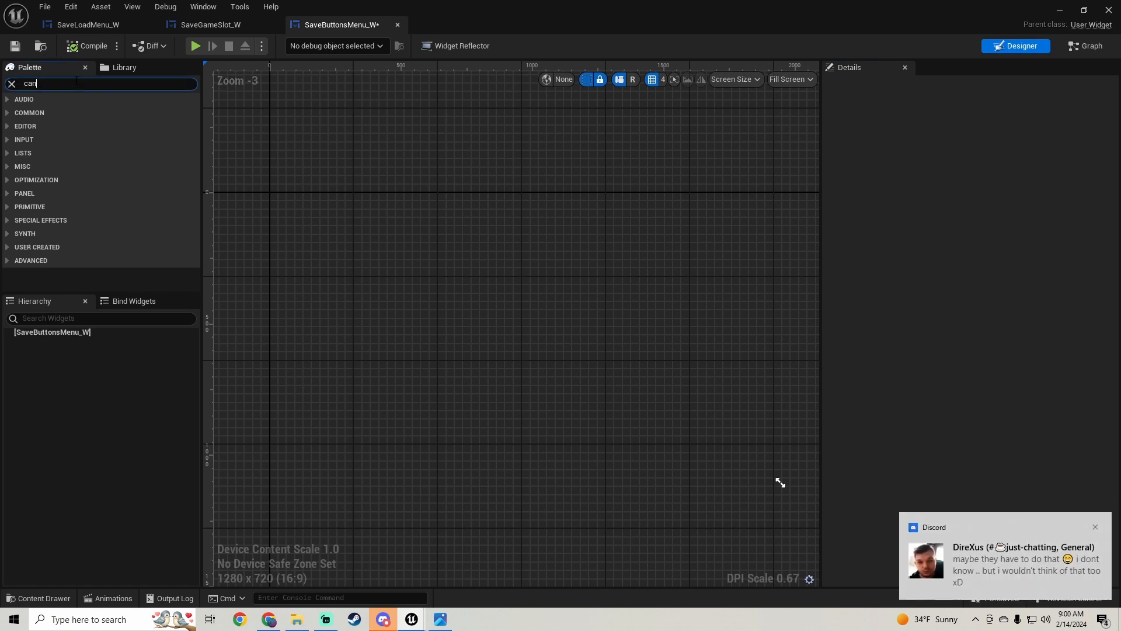
pyautogui.write('canvas')
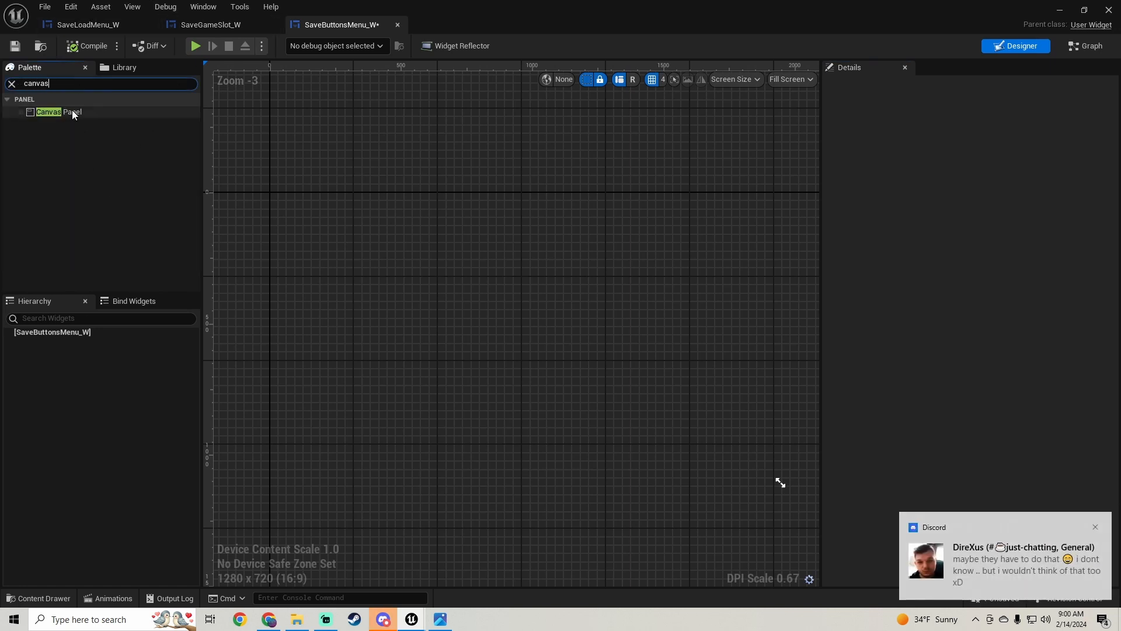
pyautogui.moveTo(75, 111); pyautogui.dragTo(63, 365)
pyautogui.click(88, 45)
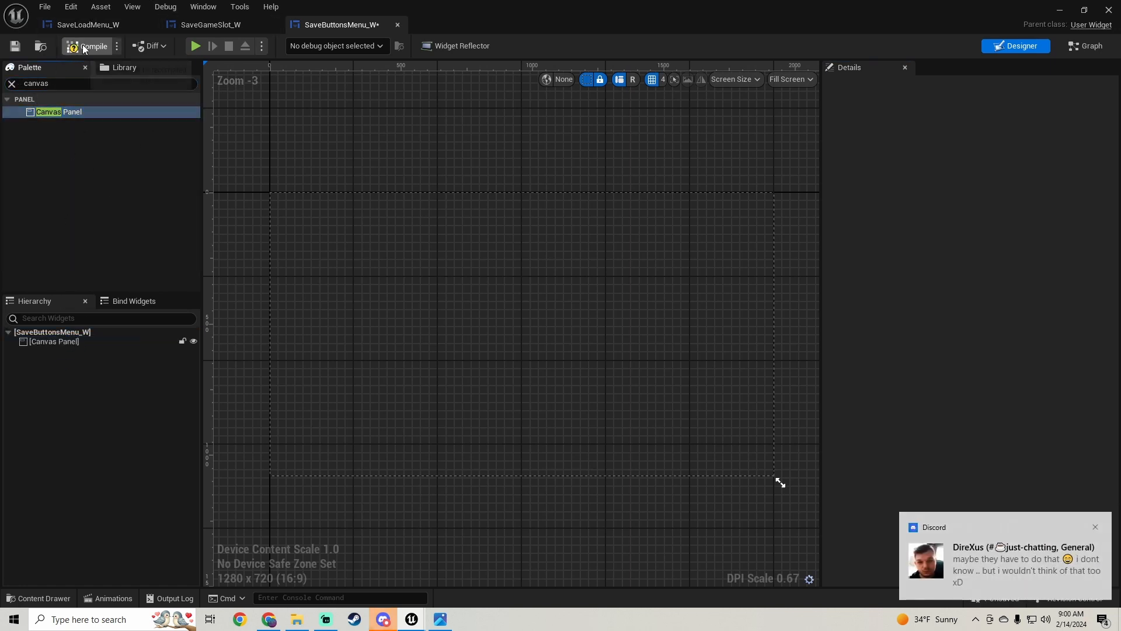
pyautogui.click(16, 46)
pyautogui.scroll(-1, 445, 370)
pyautogui.moveTo(446, 370); pyautogui.dragTo(413, 331, button='right')
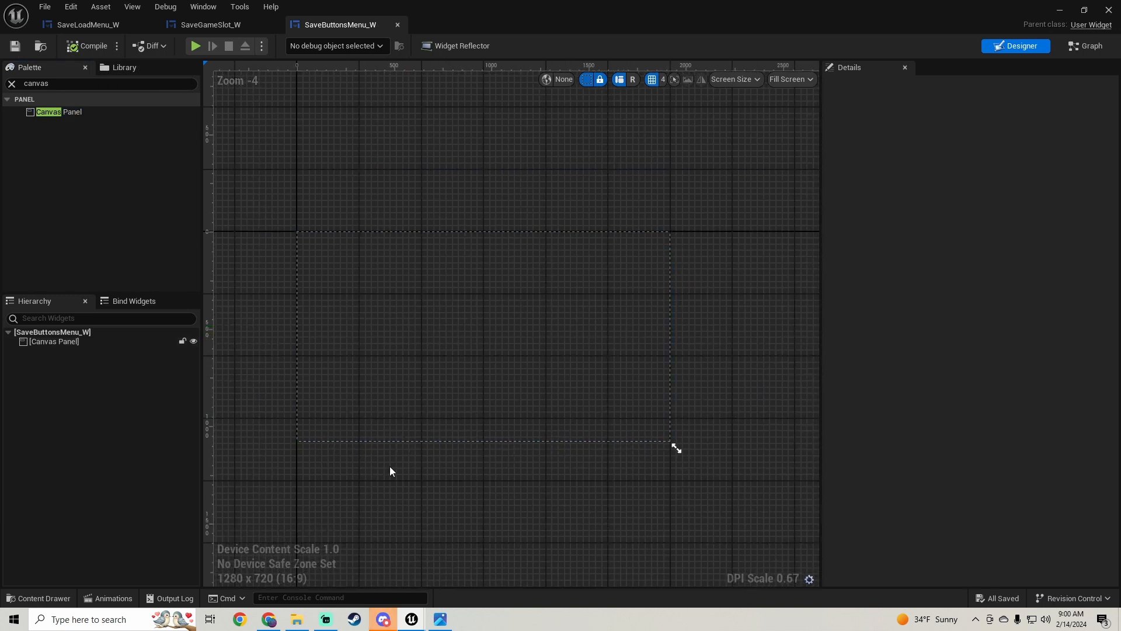
# Add a Size Box inside the Canvas Panel of SaveButtonsMenu_W, checking it against the reference screenshot.
pyautogui.click(438, 620)
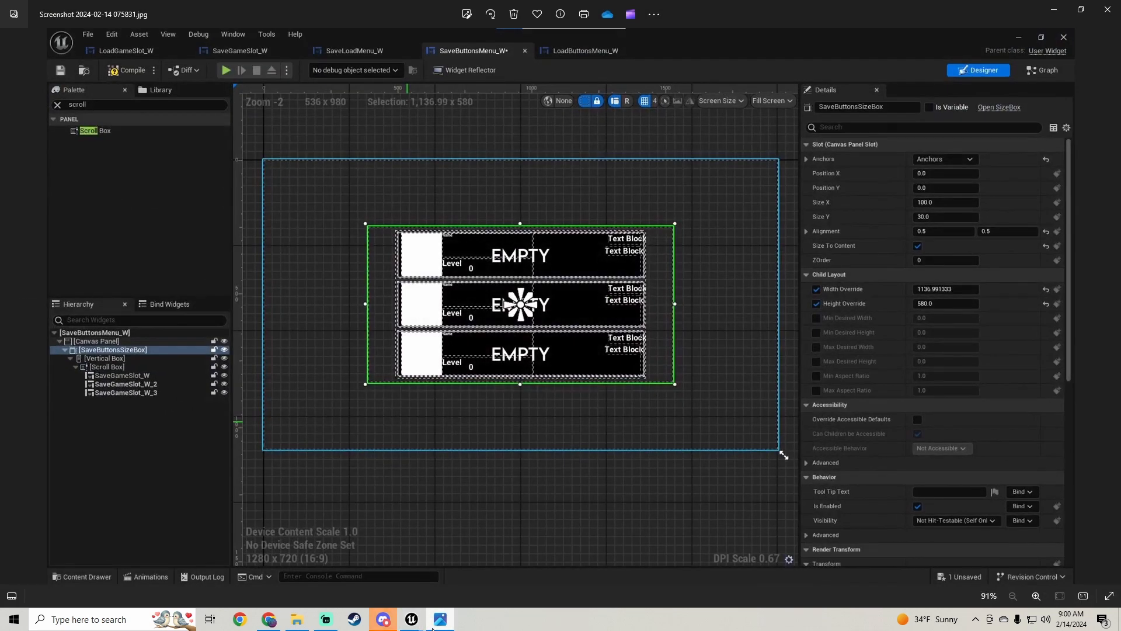
pyautogui.click(439, 620)
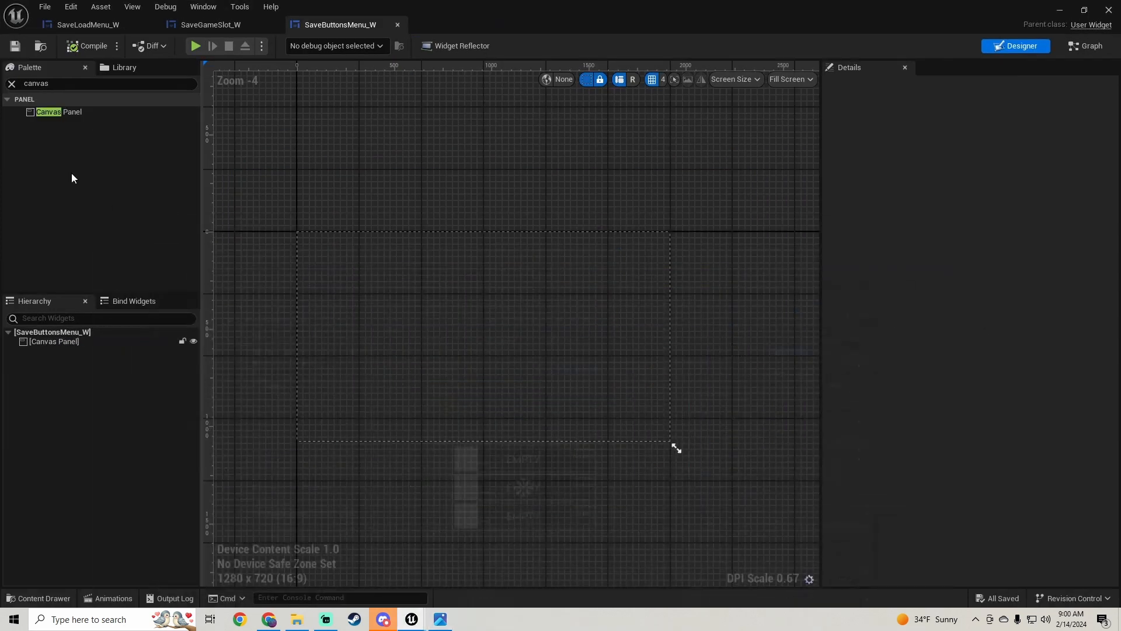
pyautogui.moveTo(57, 85); pyautogui.dragTo(0, 86)
pyautogui.write('siz')
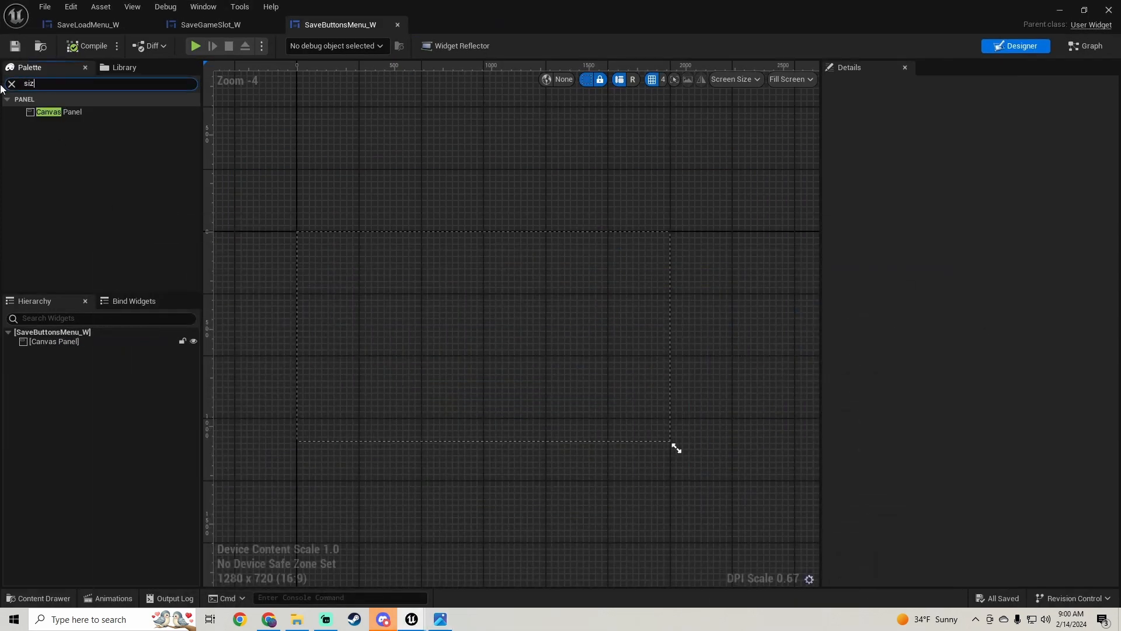
pyautogui.write('e')
pyautogui.moveTo(66, 113); pyautogui.dragTo(73, 349)
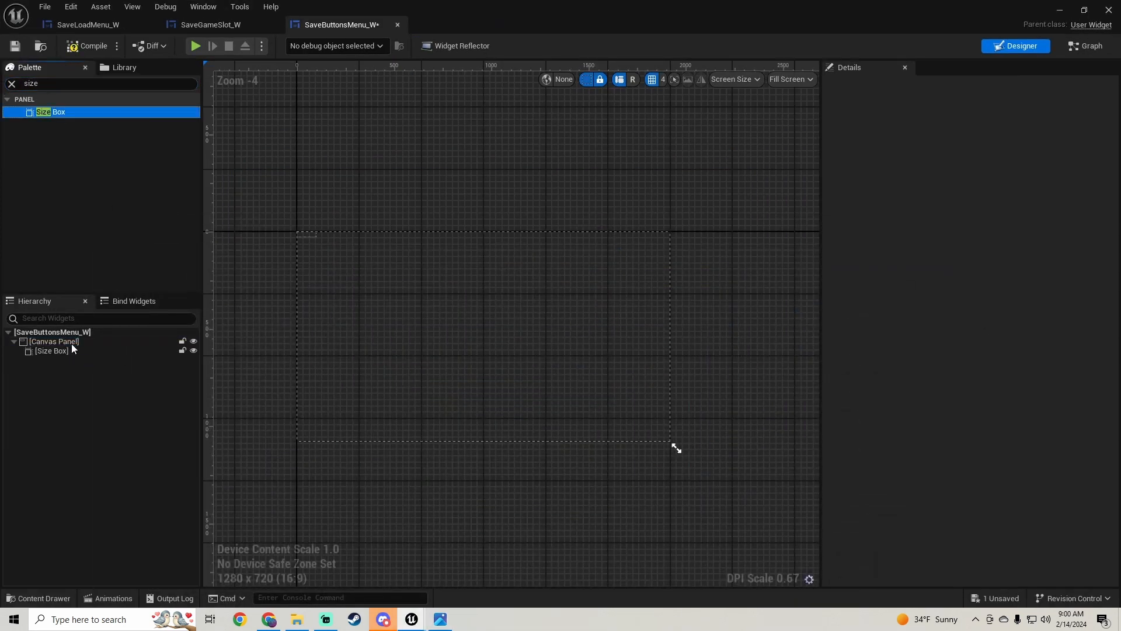
pyautogui.click(441, 620)
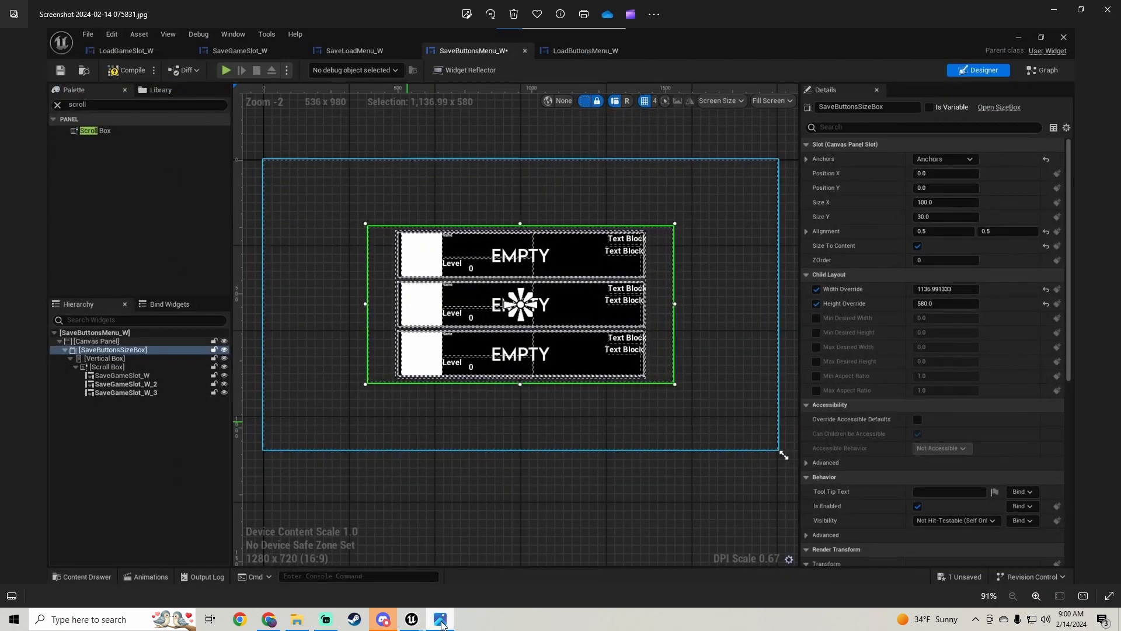
# Rename the Size Box in SaveButtonsMenu_W as SaveButtonsSizeBox, as in the reference screenshot.
pyautogui.click(441, 621)
pyautogui.click(53, 351)
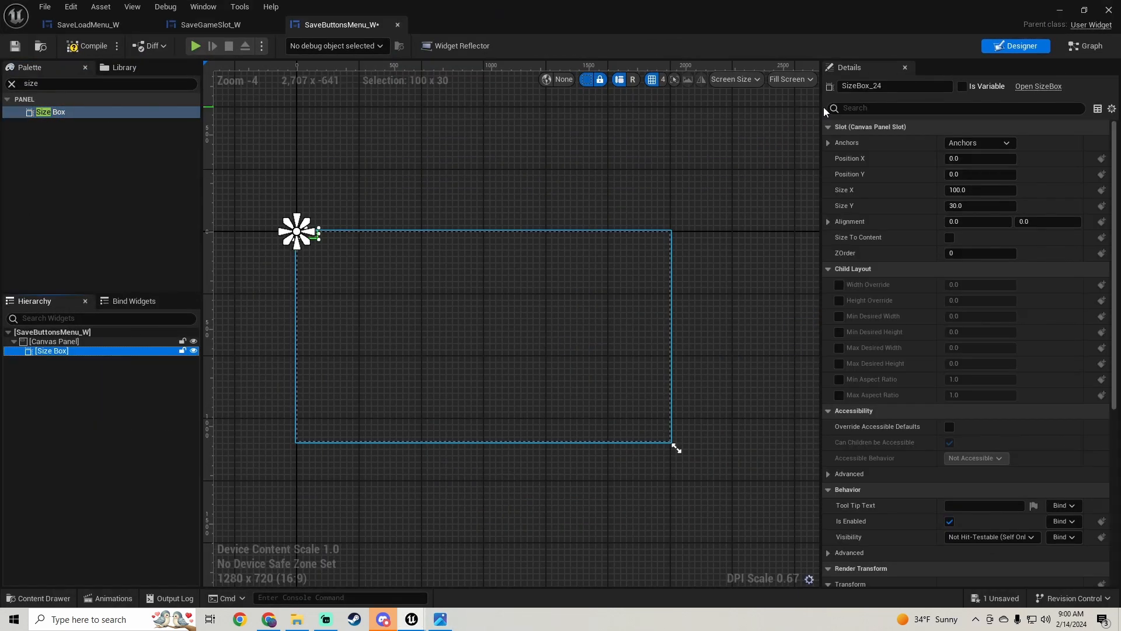
pyautogui.click(874, 86)
pyautogui.write('SaveButtons')
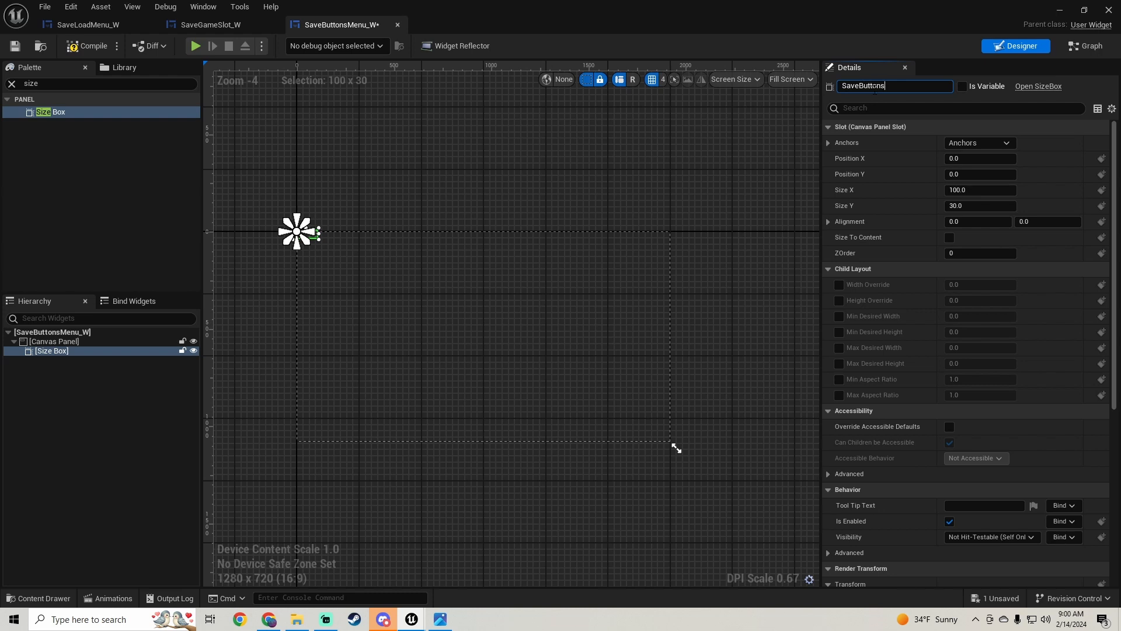
pyautogui.write('SizeBox')
pyautogui.press('Return')
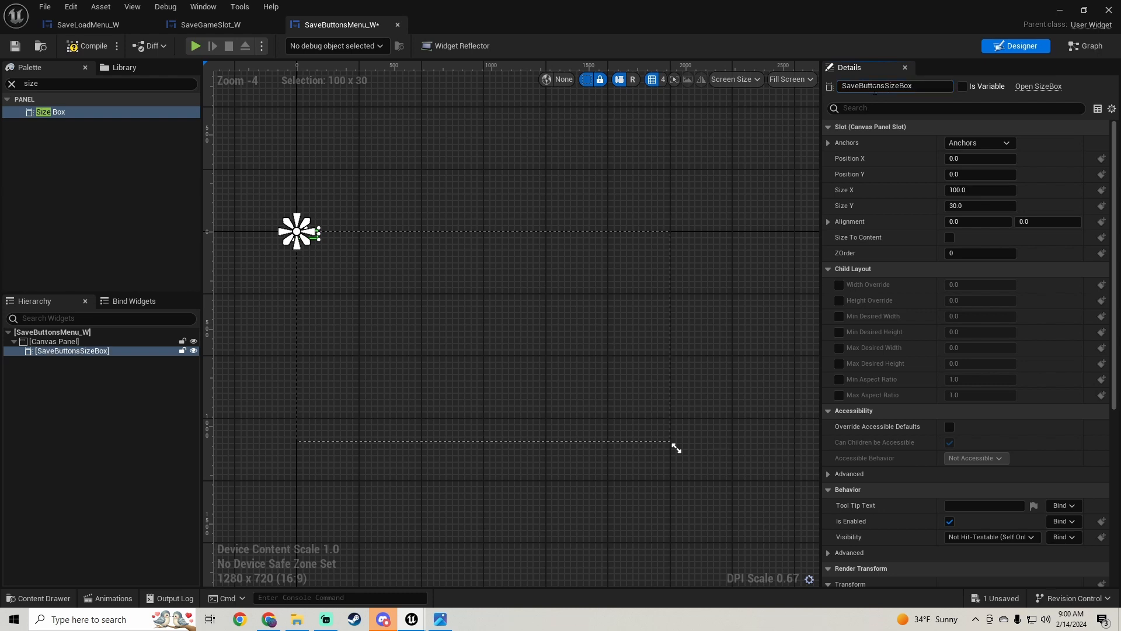
# Enable Size To Content on SaveButtonsSizeBox and anchor it to the centre of the canvas, following the reference screenshot.
pyautogui.click(441, 620)
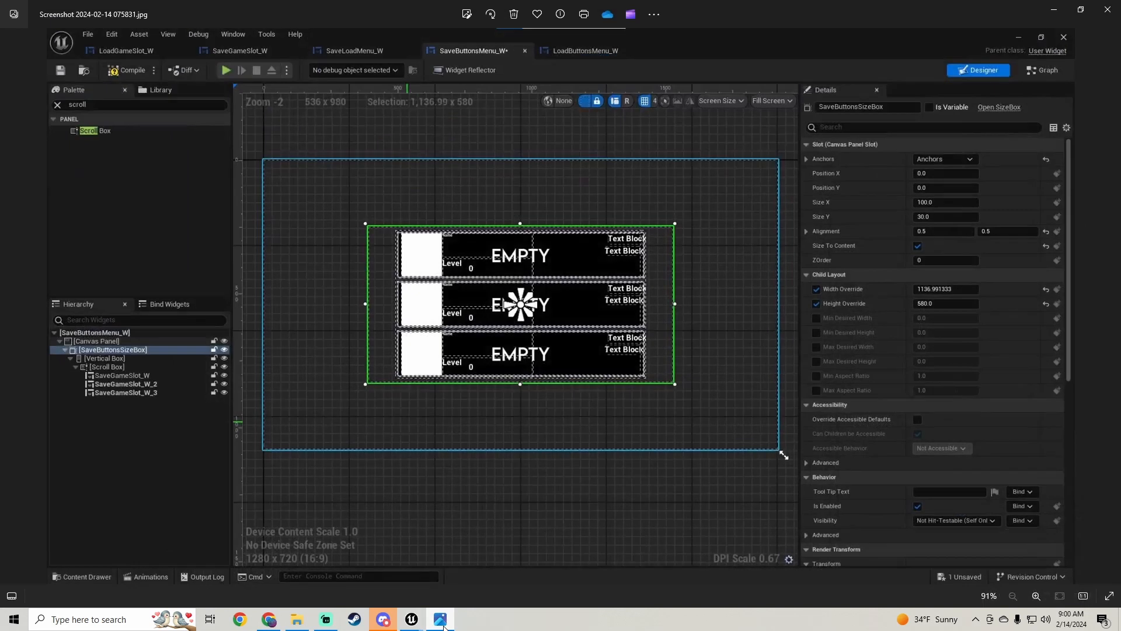
pyautogui.click(441, 620)
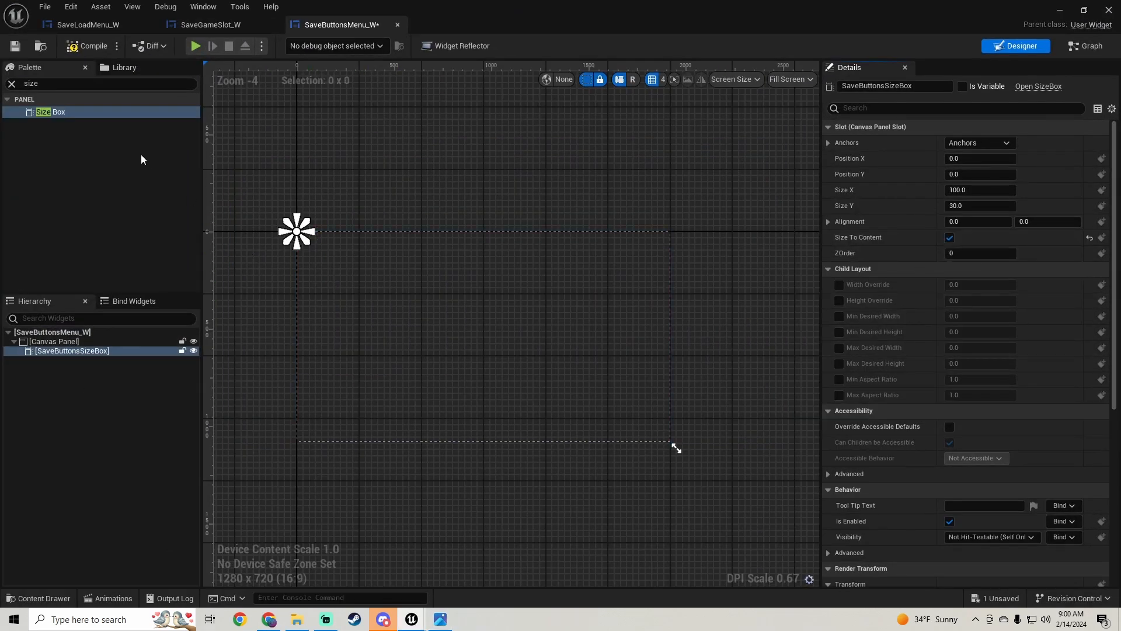
pyautogui.click(1003, 145)
pyautogui.click(996, 215)
pyautogui.click(1089, 175)
pyautogui.click(1090, 159)
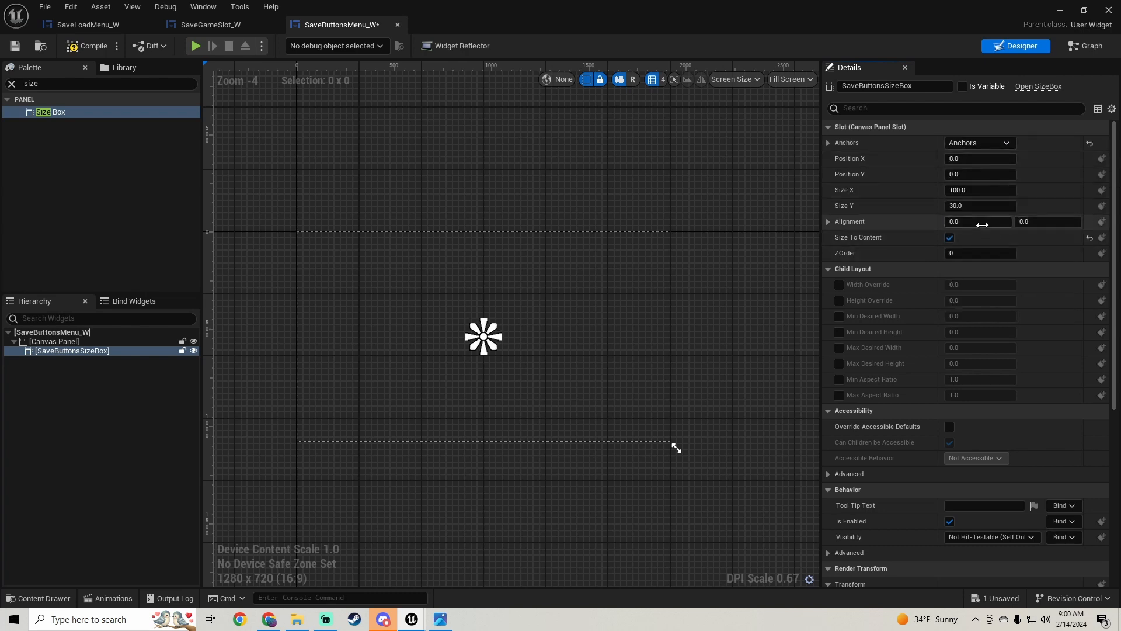
# Set both alignment values of SaveButtonsSizeBox to 0.5, and compile and save the widget.
pyautogui.click(981, 222)
pyautogui.click(1058, 217)
pyautogui.press('Return')
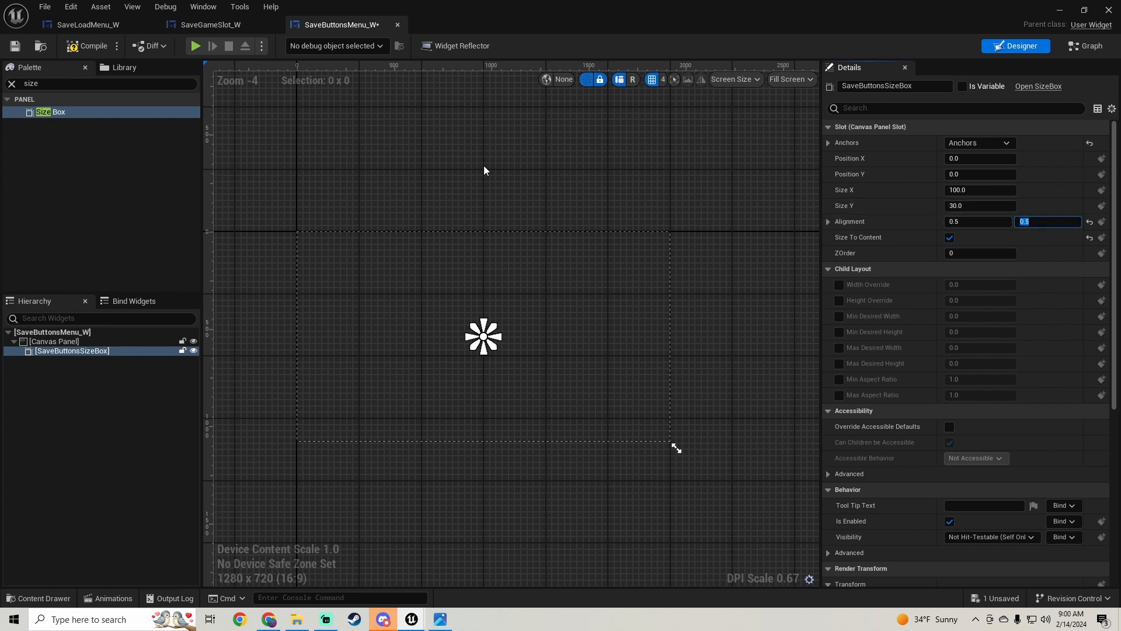
pyautogui.click(87, 47)
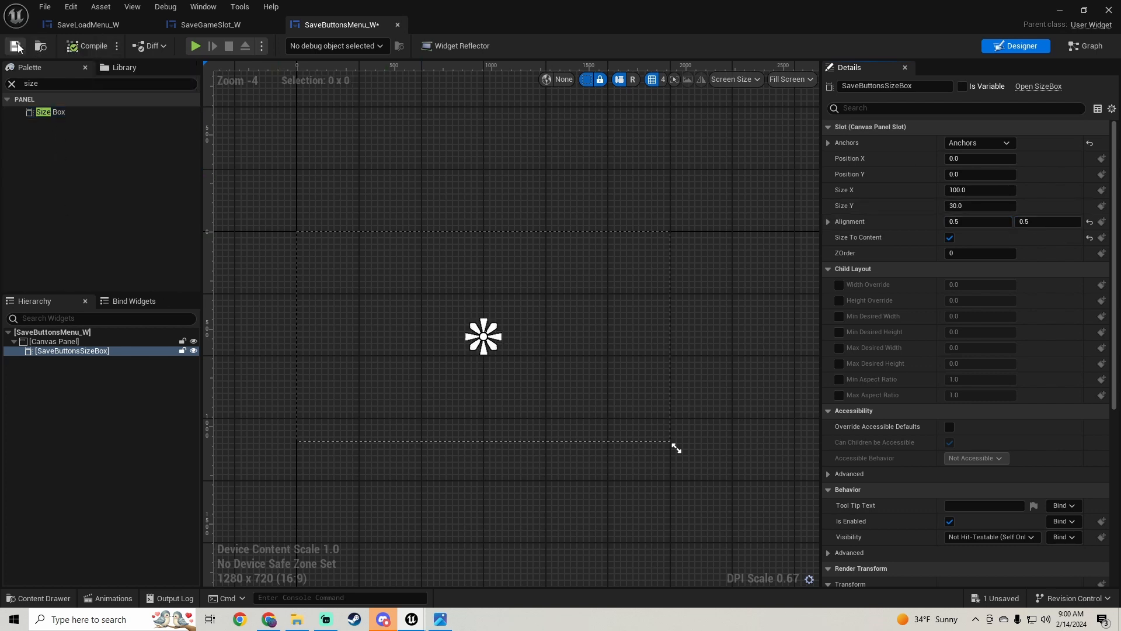
pyautogui.click(69, 88)
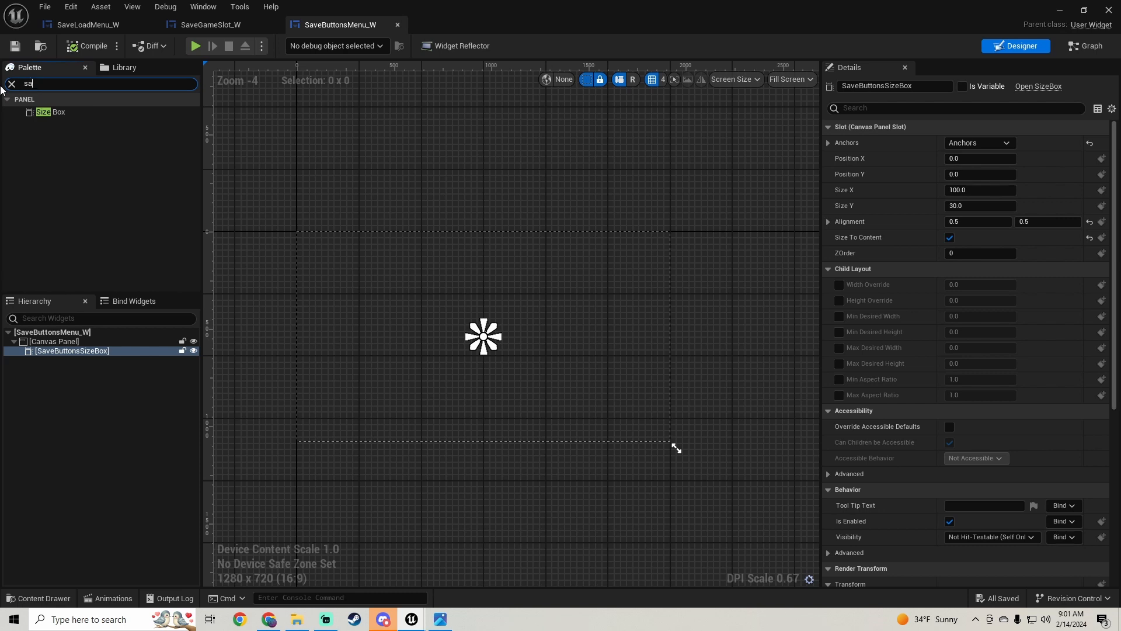
pyautogui.moveTo(79, 112); pyautogui.dragTo(92, 351)
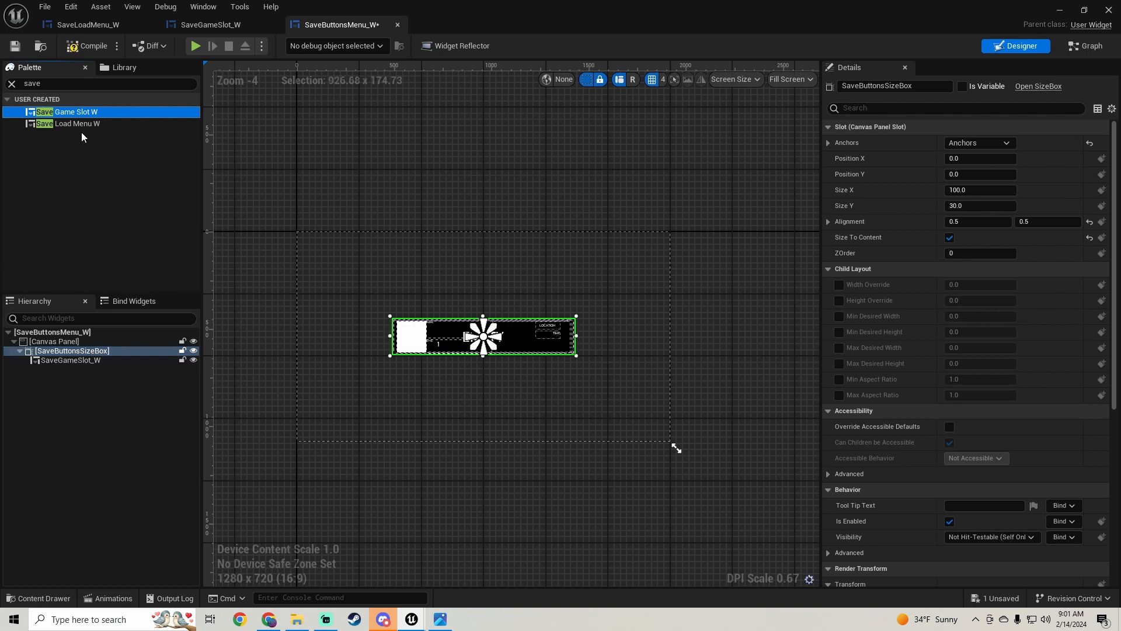
pyautogui.moveTo(74, 115); pyautogui.dragTo(278, 104)
pyautogui.moveTo(89, 344)
pyautogui.mouseDown()
pyautogui.moveTo(93, 330)
pyautogui.moveTo(100, 353)
pyautogui.mouseUp()
pyautogui.click(438, 619)
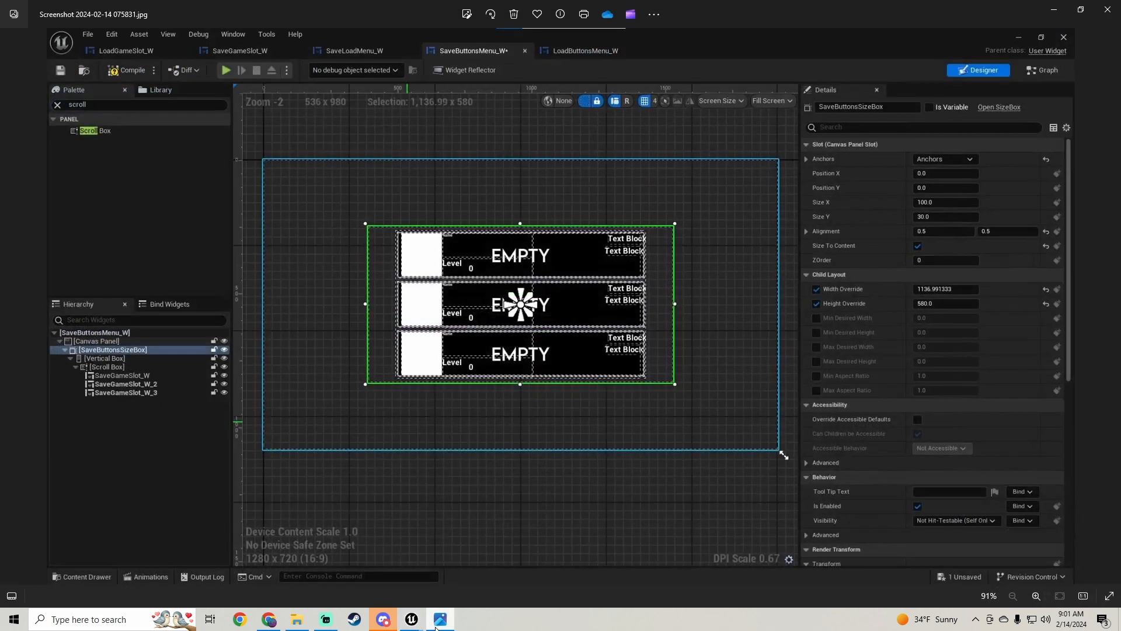
pyautogui.click(436, 627)
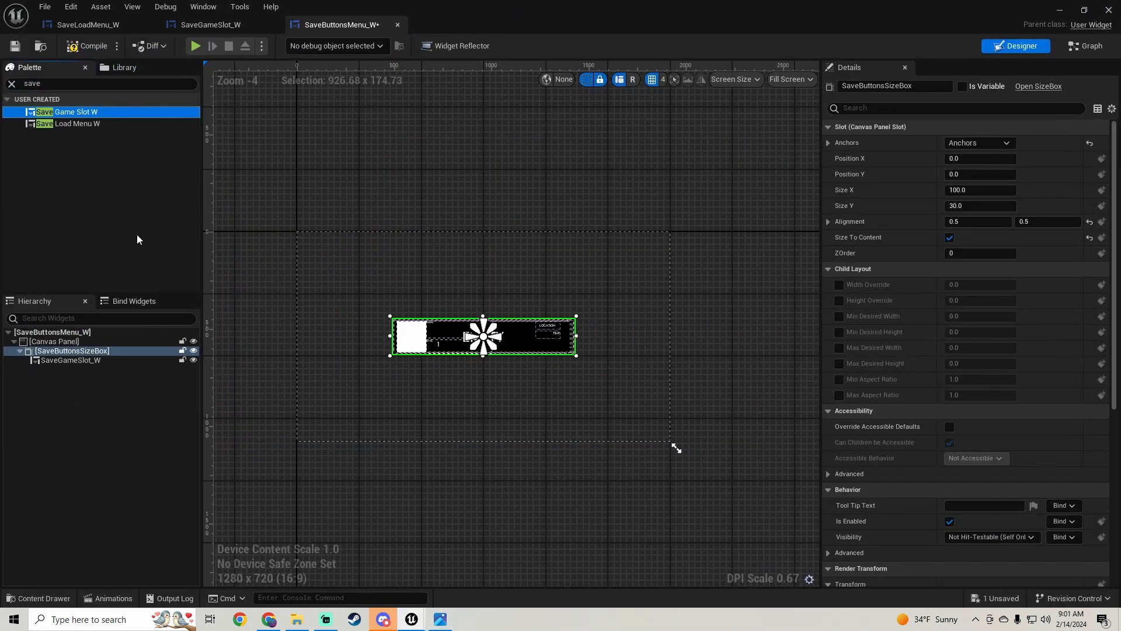
pyautogui.click(84, 359)
pyautogui.press('Delete')
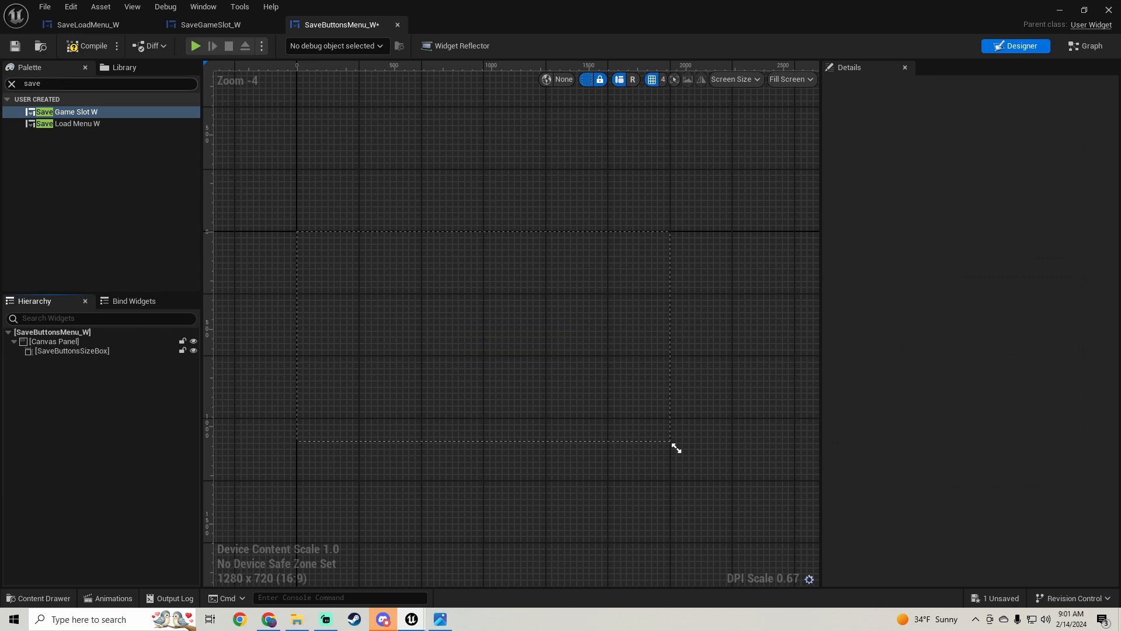
# Add a Vertical Box inside SaveButtonsSizeBox and nest a Scroll Box inside the Vertical Box.
pyautogui.write('verti')
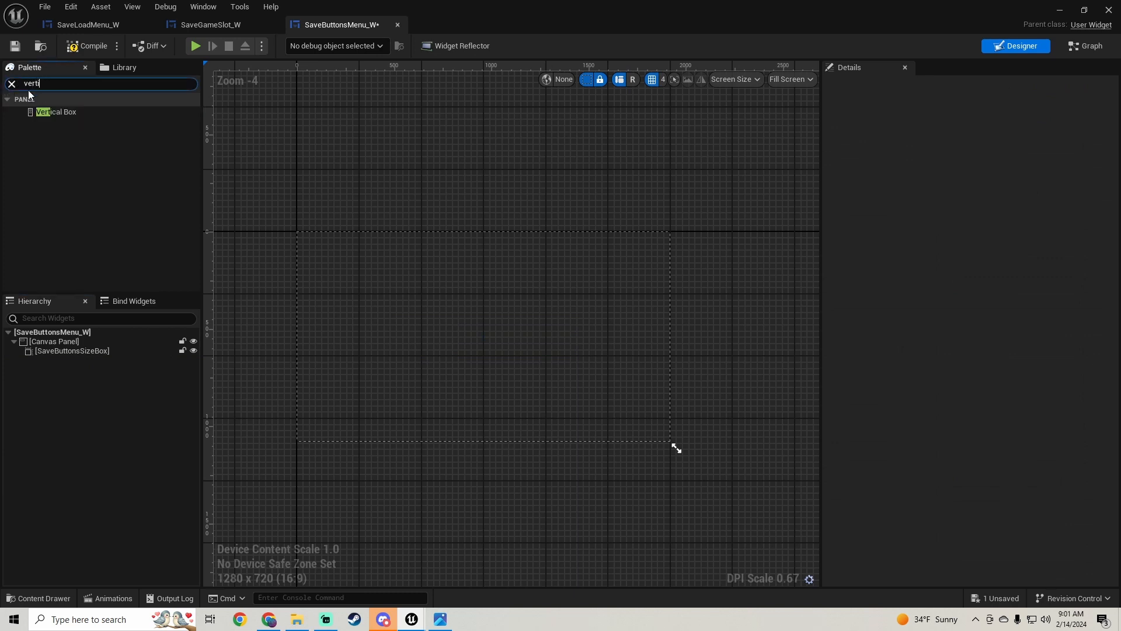
pyautogui.moveTo(54, 112); pyautogui.dragTo(97, 361)
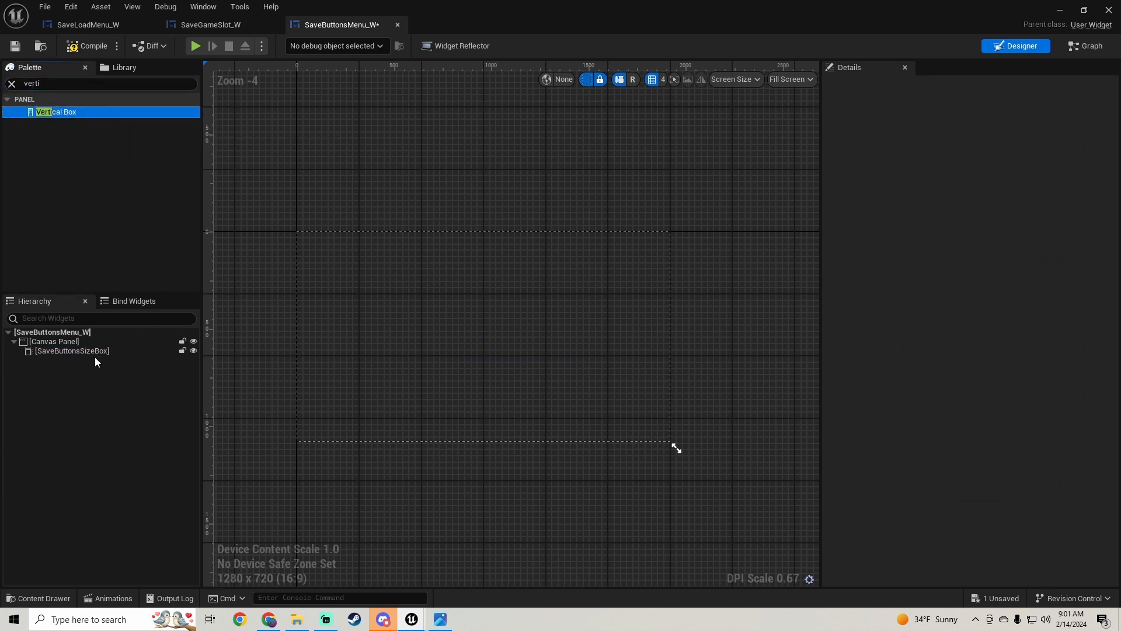
pyautogui.moveTo(76, 112); pyautogui.dragTo(88, 353)
pyautogui.click(23, 83)
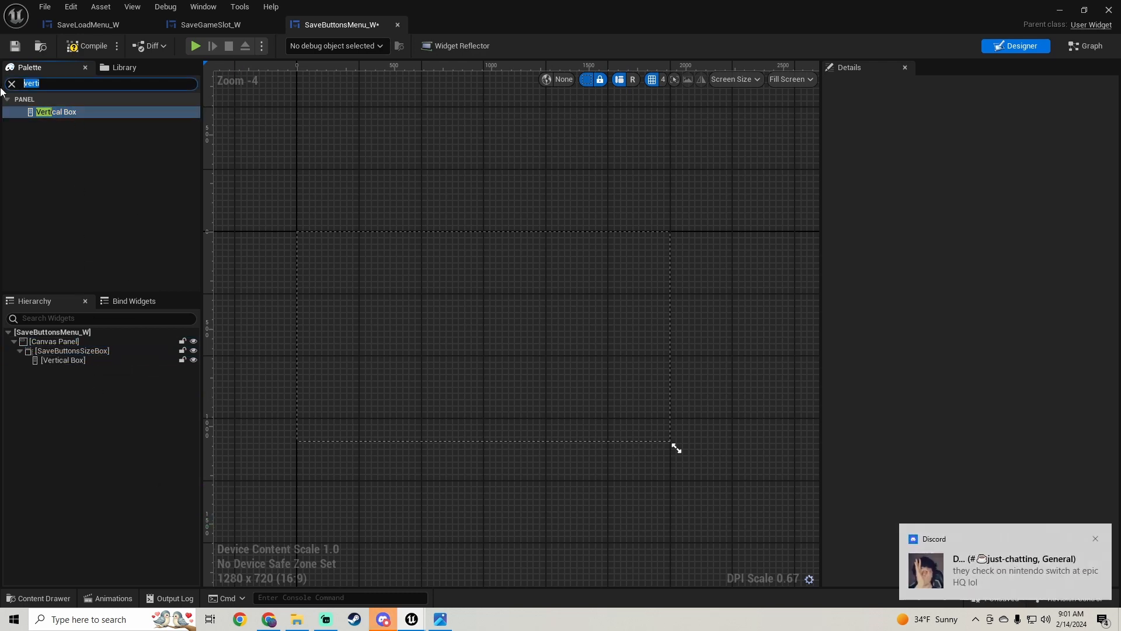
pyautogui.write('scroll')
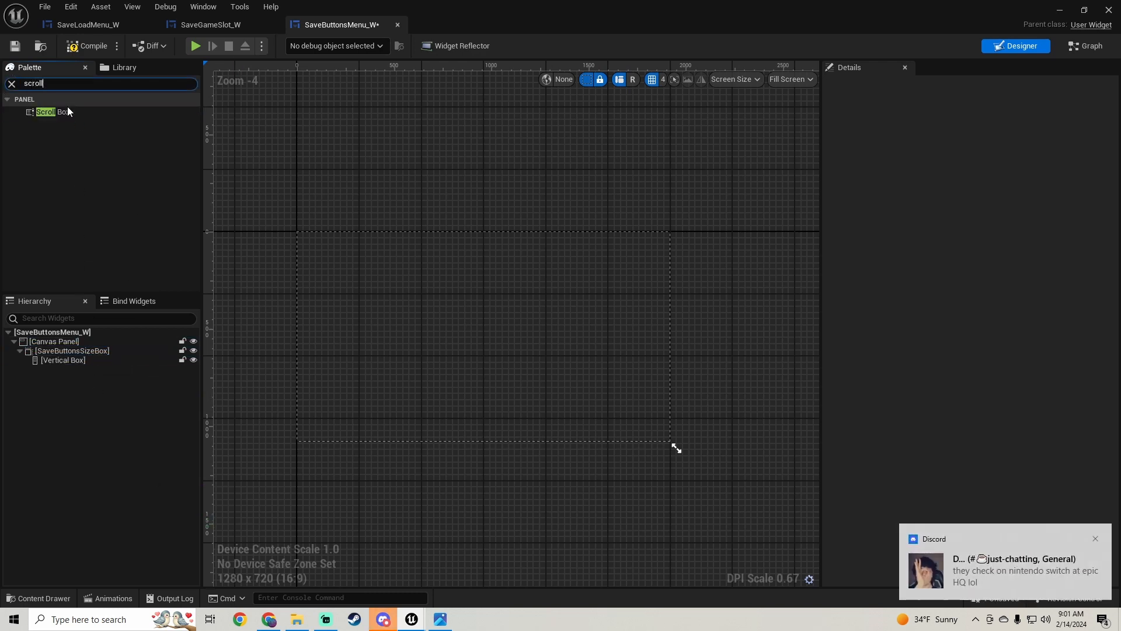
pyautogui.moveTo(68, 111); pyautogui.dragTo(67, 365)
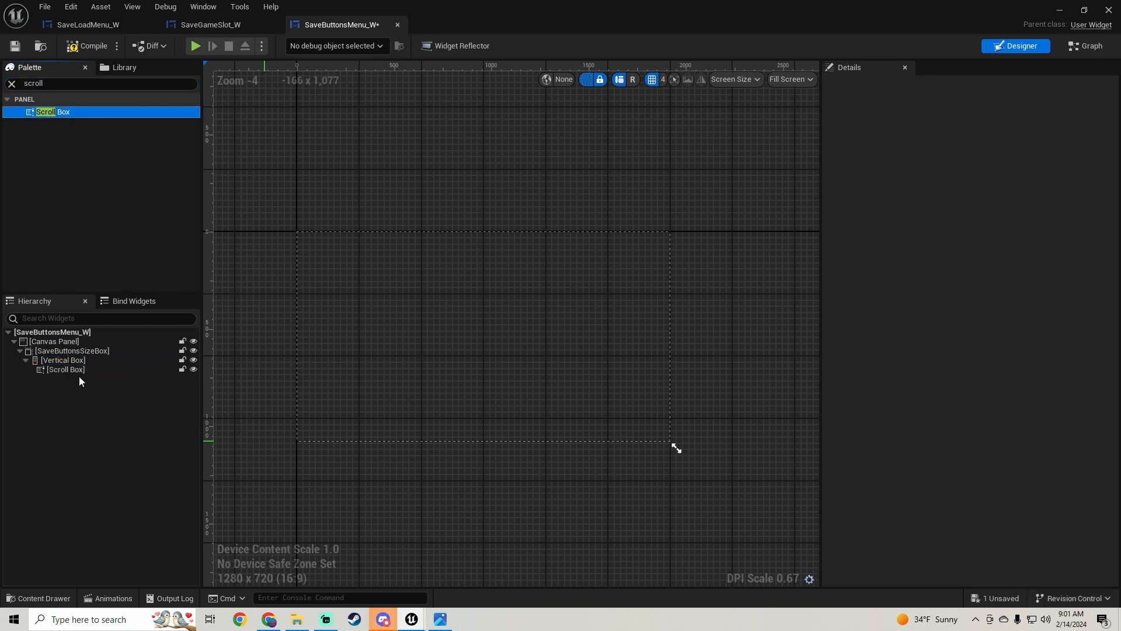
pyautogui.click(77, 352)
# Place three Save Game Slot W widgets inside the Scroll Box, matching the hierarchy in the reference screenshot.
pyautogui.click(439, 622)
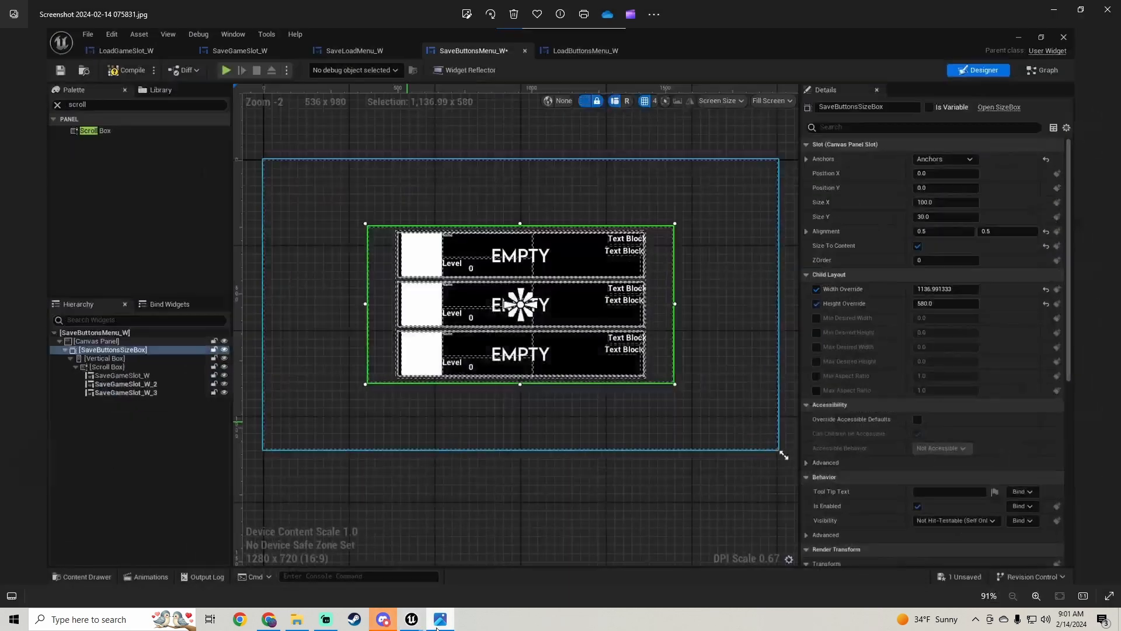
pyautogui.click(439, 621)
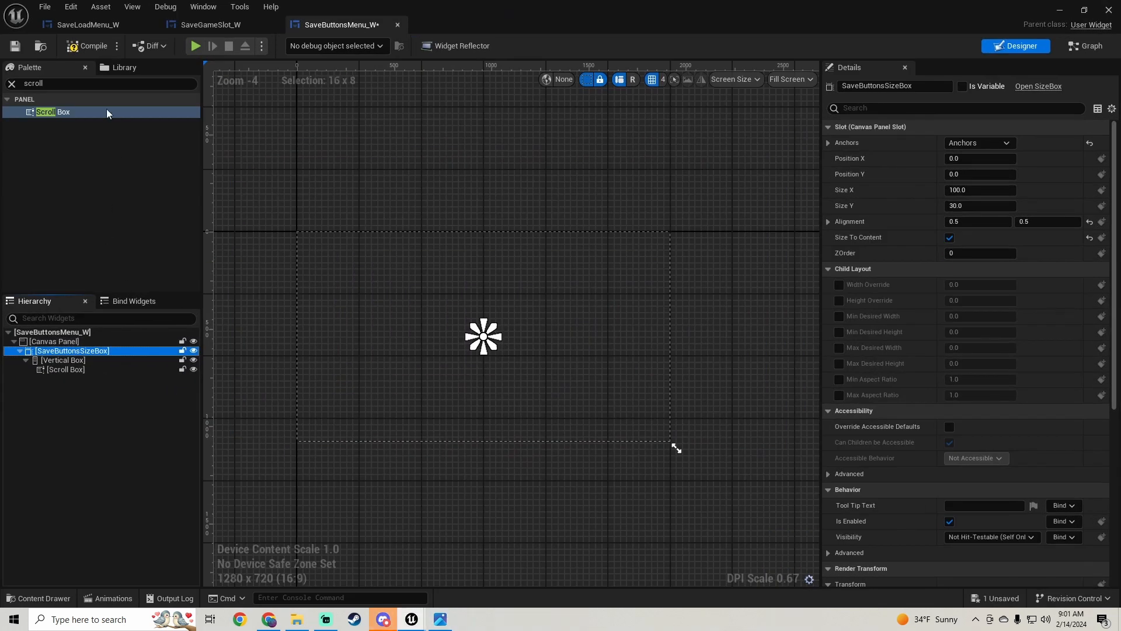
pyautogui.write('save')
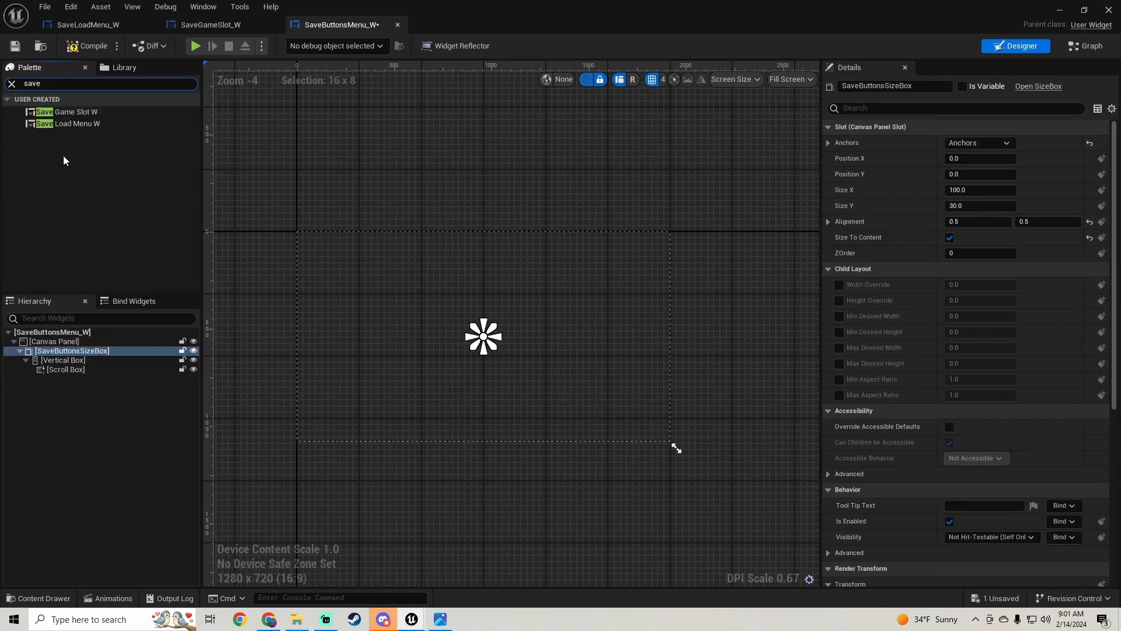
pyautogui.moveTo(88, 112); pyautogui.dragTo(75, 366)
pyautogui.hotkey('ctrl', 'z')
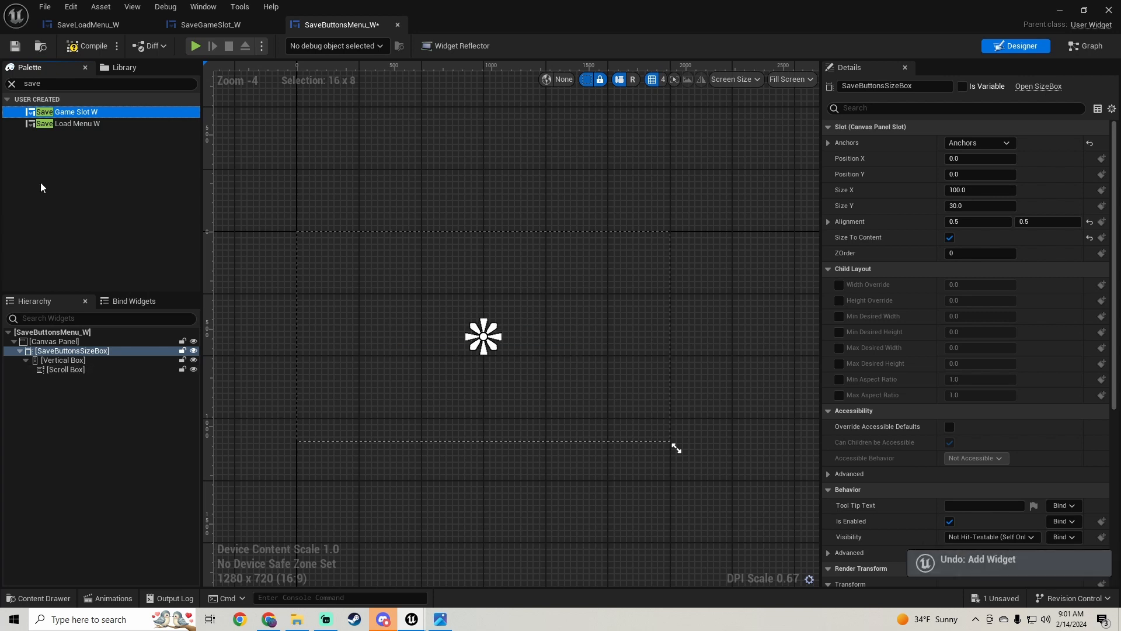
pyautogui.moveTo(62, 115); pyautogui.dragTo(114, 367)
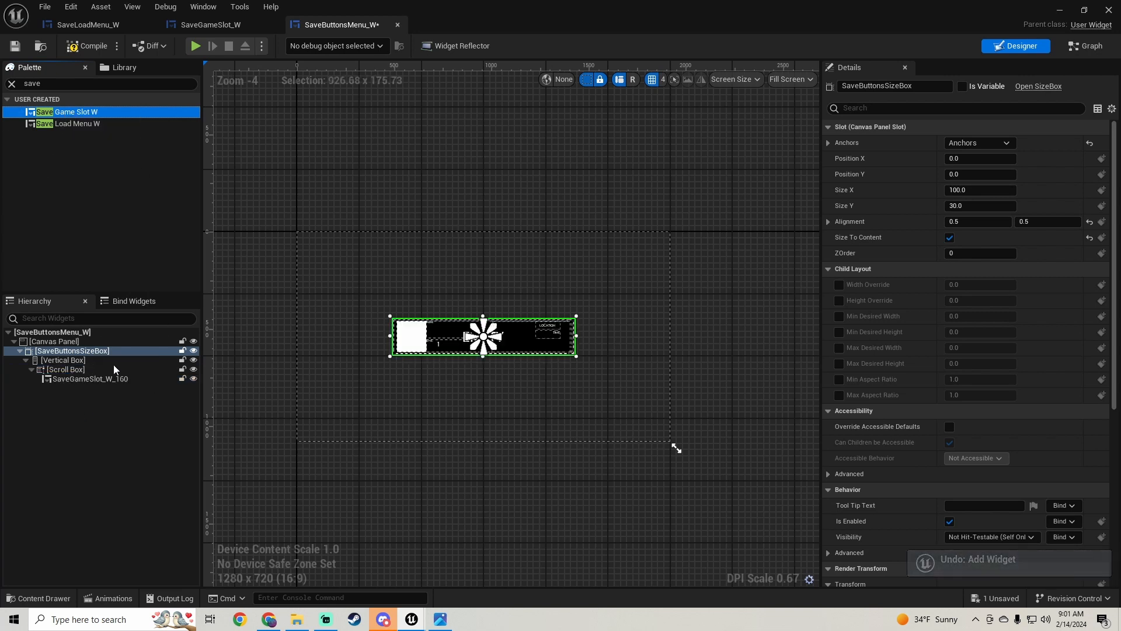
pyautogui.moveTo(61, 116); pyautogui.dragTo(52, 461)
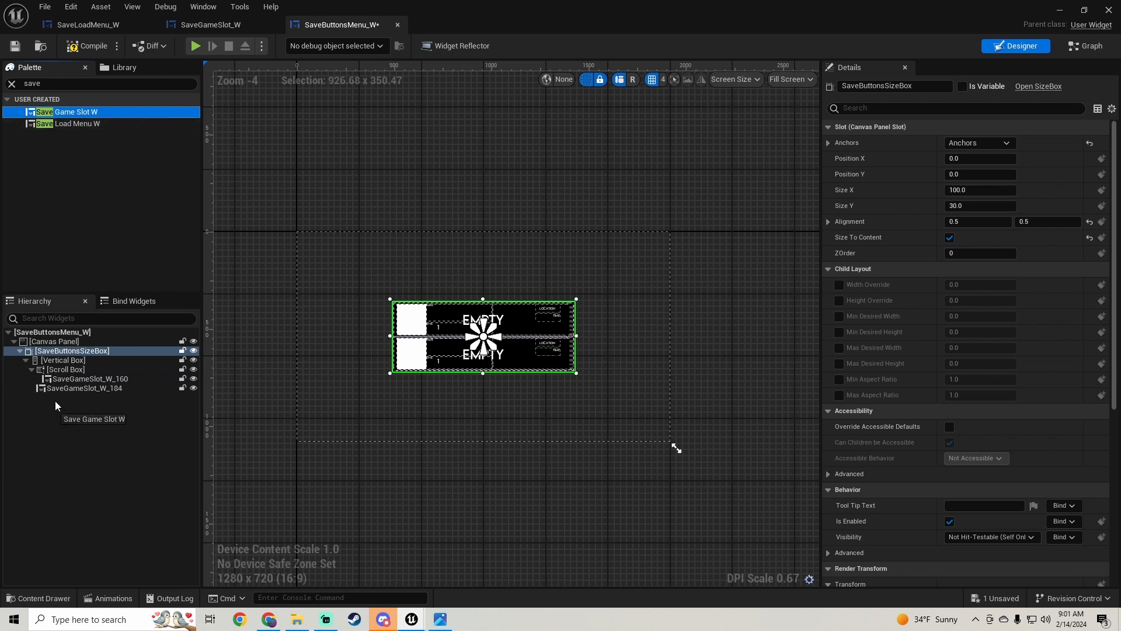
pyautogui.moveTo(55, 401); pyautogui.dragTo(80, 377)
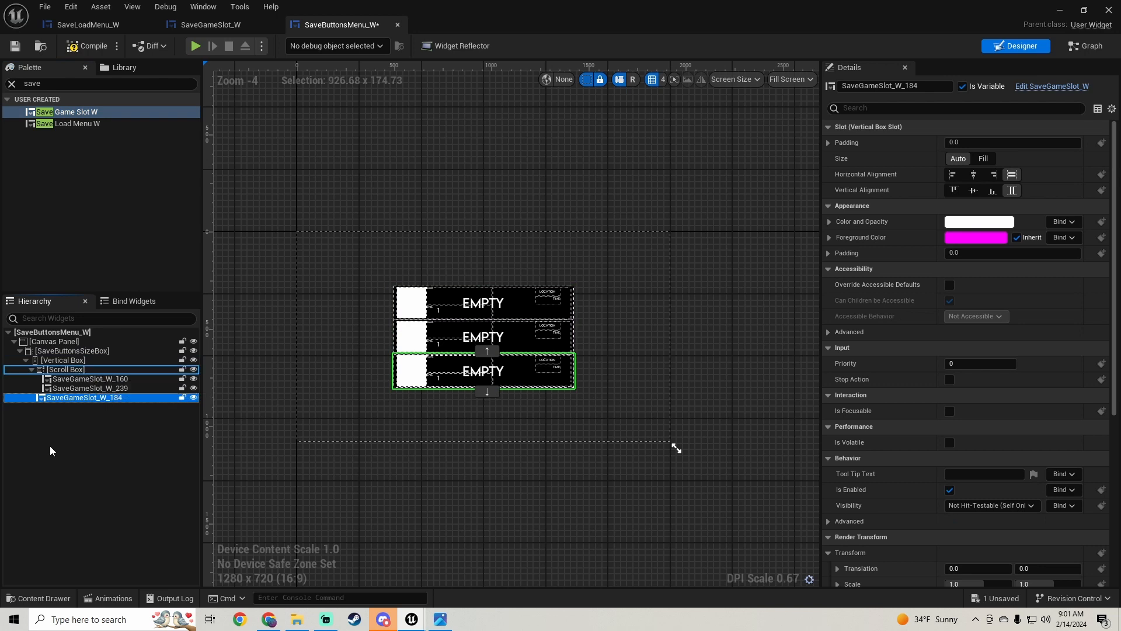
# Rename the three save game slots in hierarchy order as SaveGameSlot_W_1, SaveGameSlot_W_2 and SaveGameSlot_W_3.
pyautogui.click(95, 380)
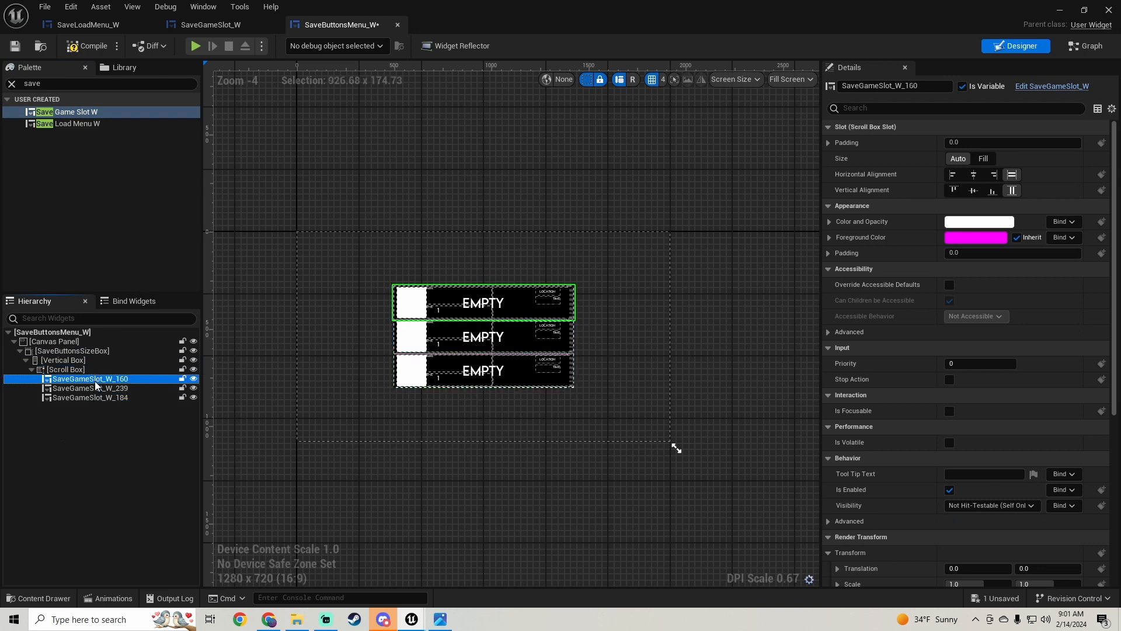
pyautogui.doubleClick(909, 86)
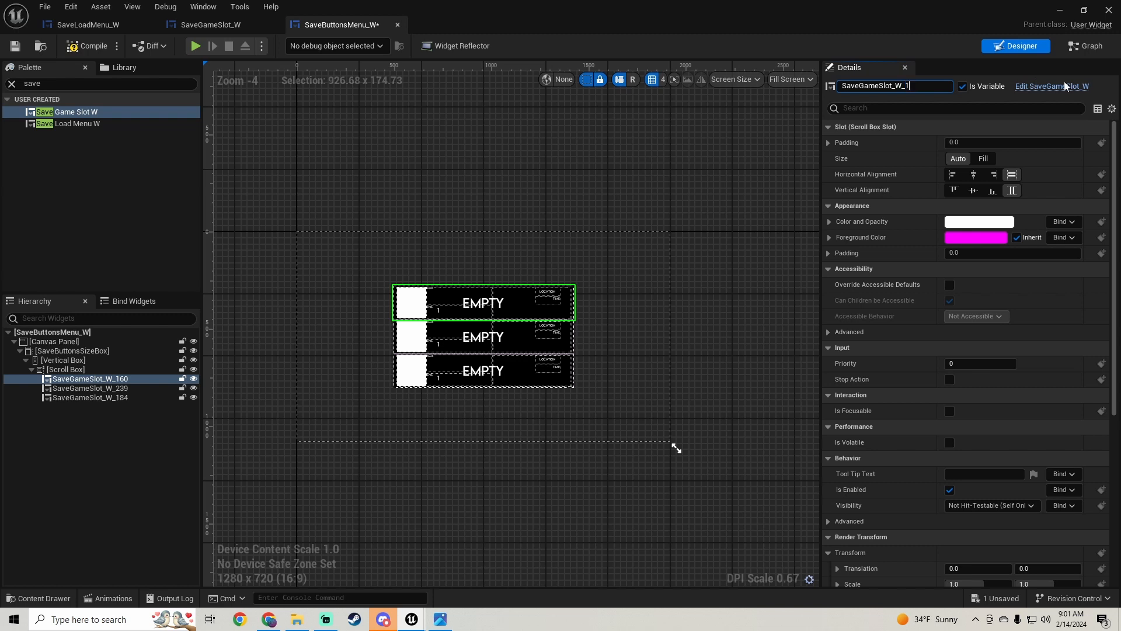
pyautogui.write('1')
pyautogui.press('Return')
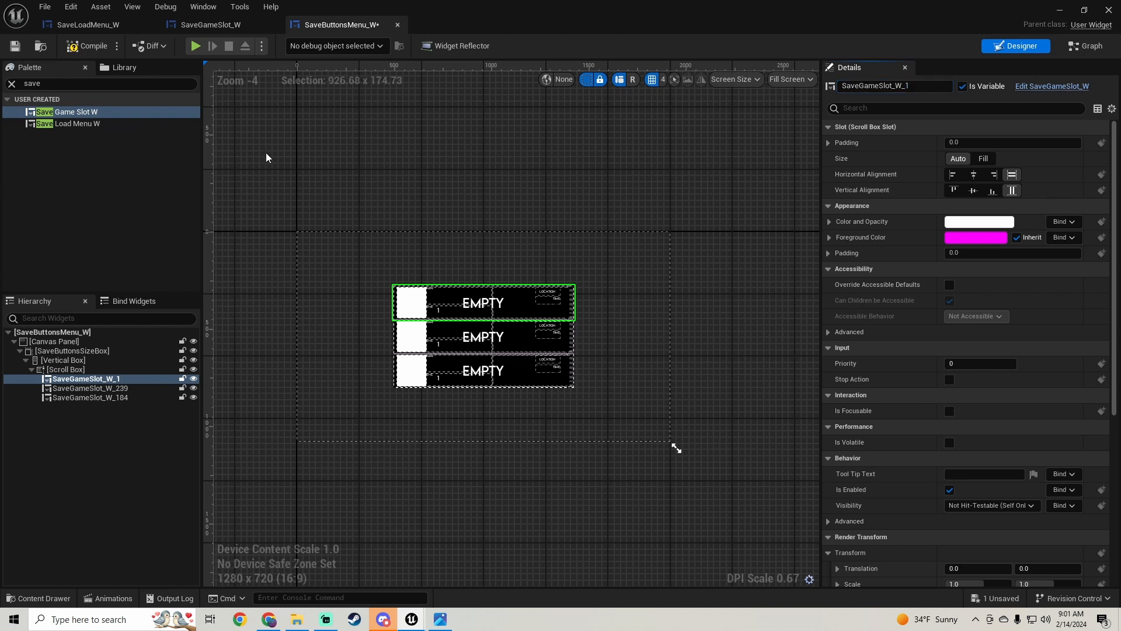
pyautogui.click(105, 389)
pyautogui.moveTo(906, 86); pyautogui.dragTo(1036, 85)
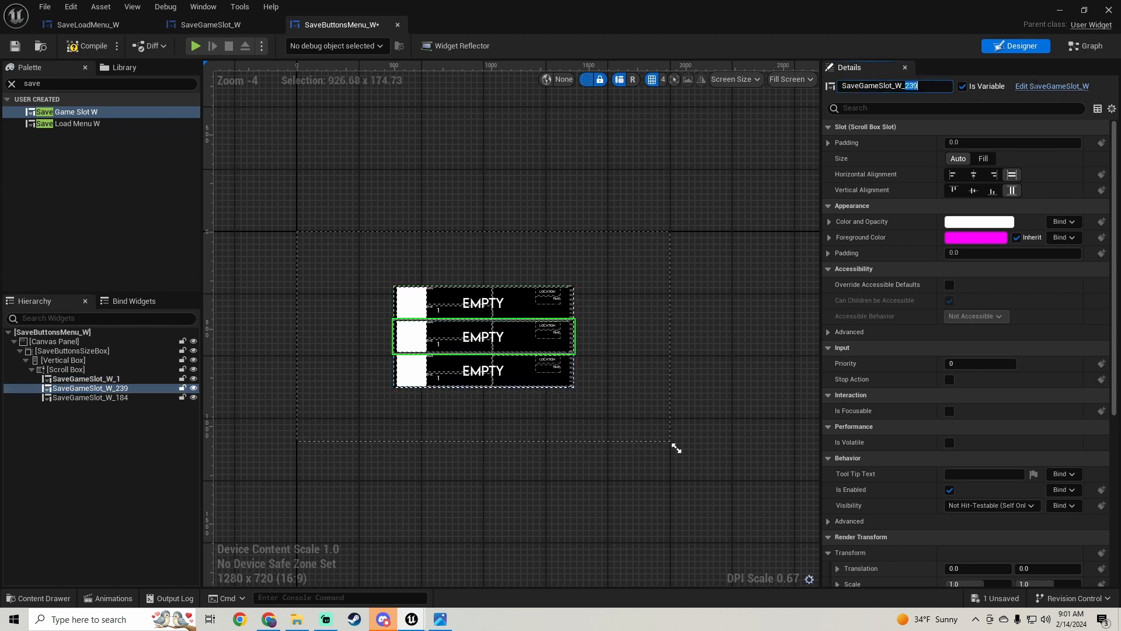
pyautogui.write('2')
pyautogui.press('Return')
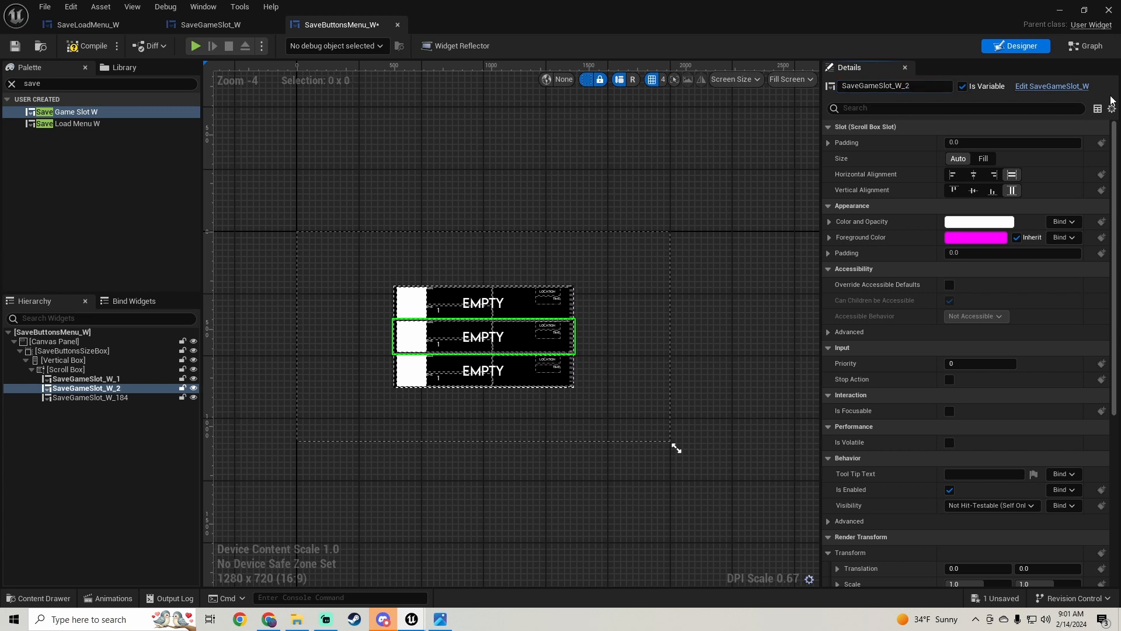
pyautogui.click(102, 398)
pyautogui.moveTo(906, 86); pyautogui.dragTo(1118, 81)
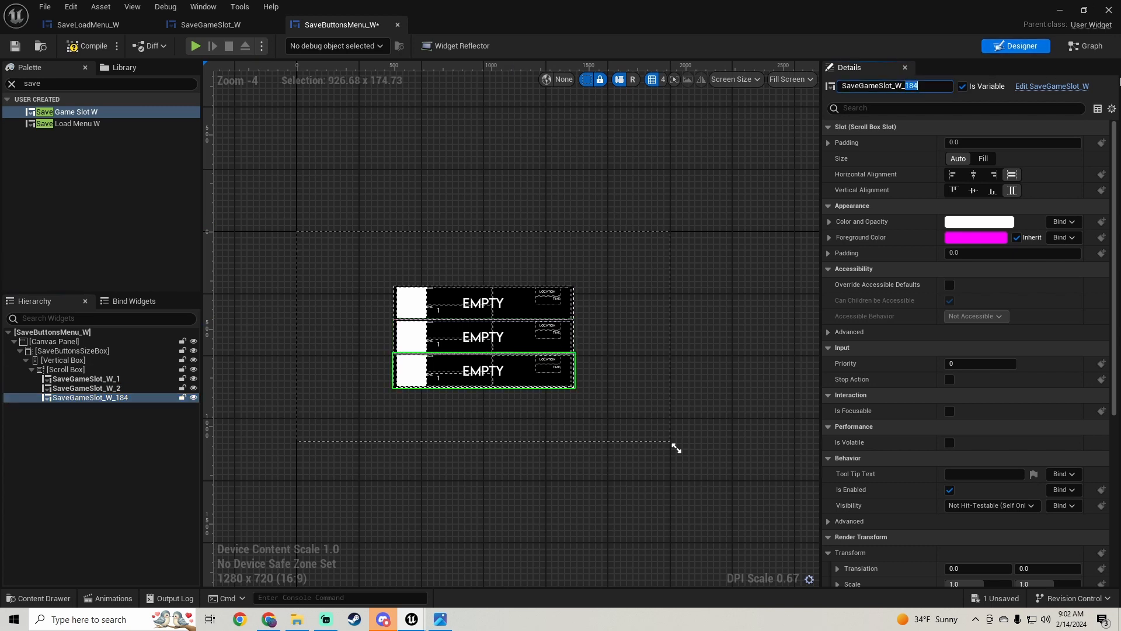
pyautogui.press('Return')
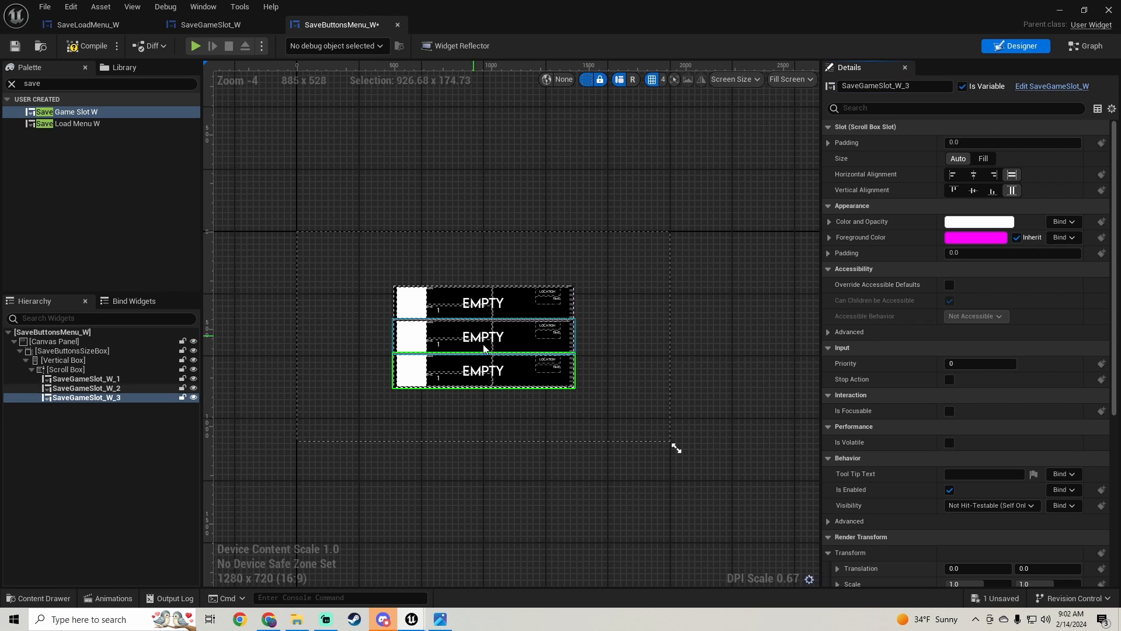
# Save SaveButtonsMenu_W and switch to the SaveGameSlot_W widget.
pyautogui.scroll(2, 496, 352)
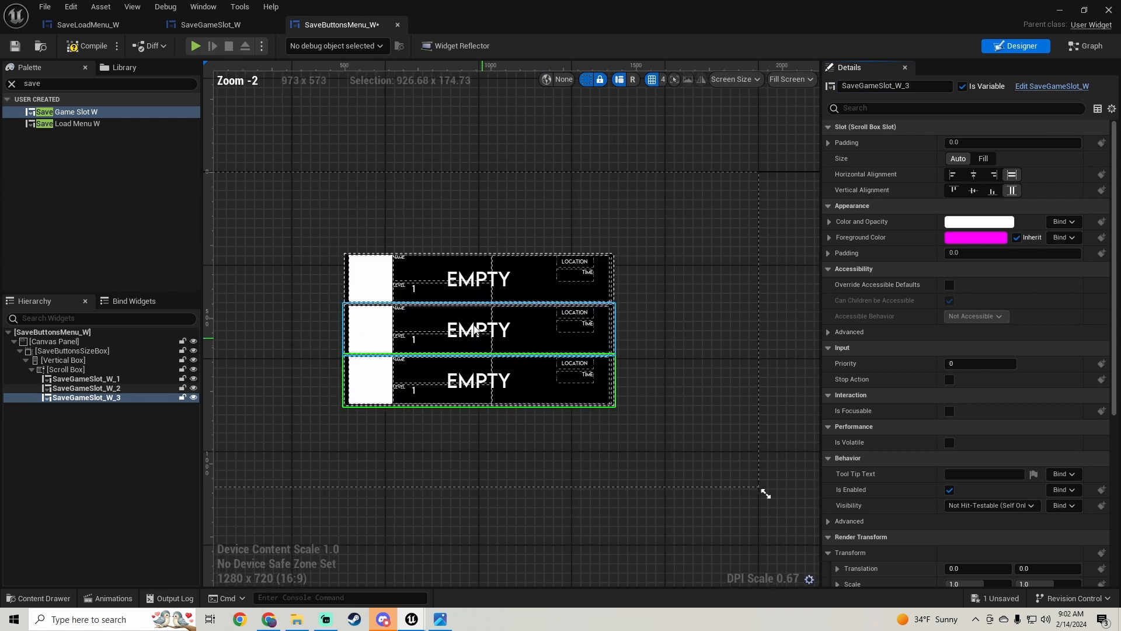
pyautogui.click(15, 45)
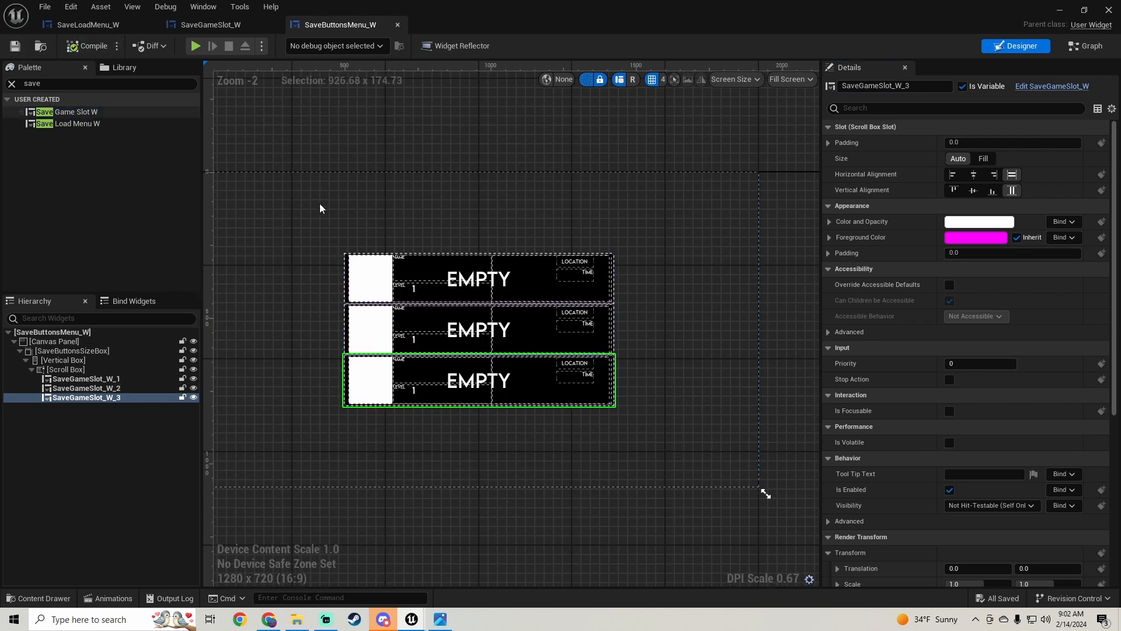
pyautogui.click(204, 25)
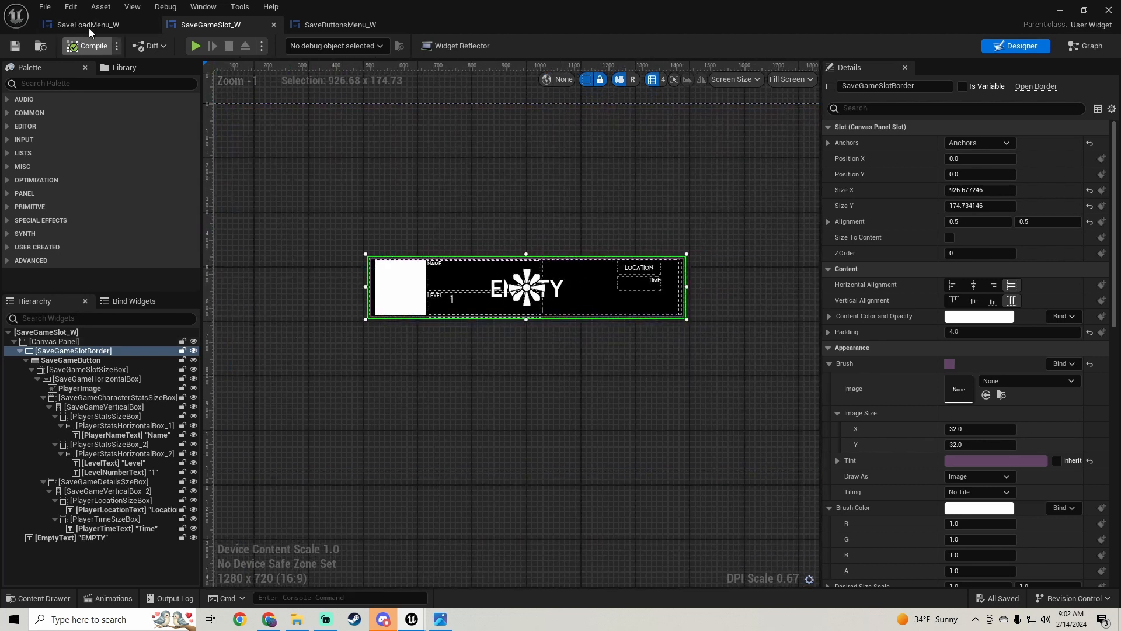
# In SaveLoadMenu_W, nest a Save Buttons Menu W widget inside the Overlay, set the Overlay to Size To Content, and compile and save.
pyautogui.click(89, 25)
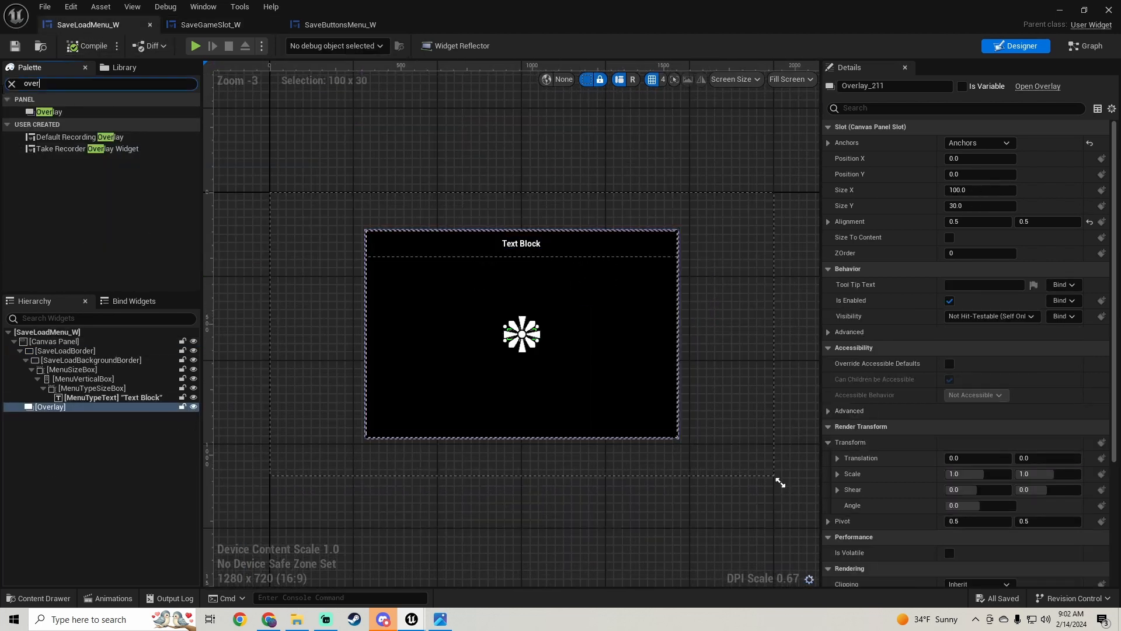
pyautogui.write('save')
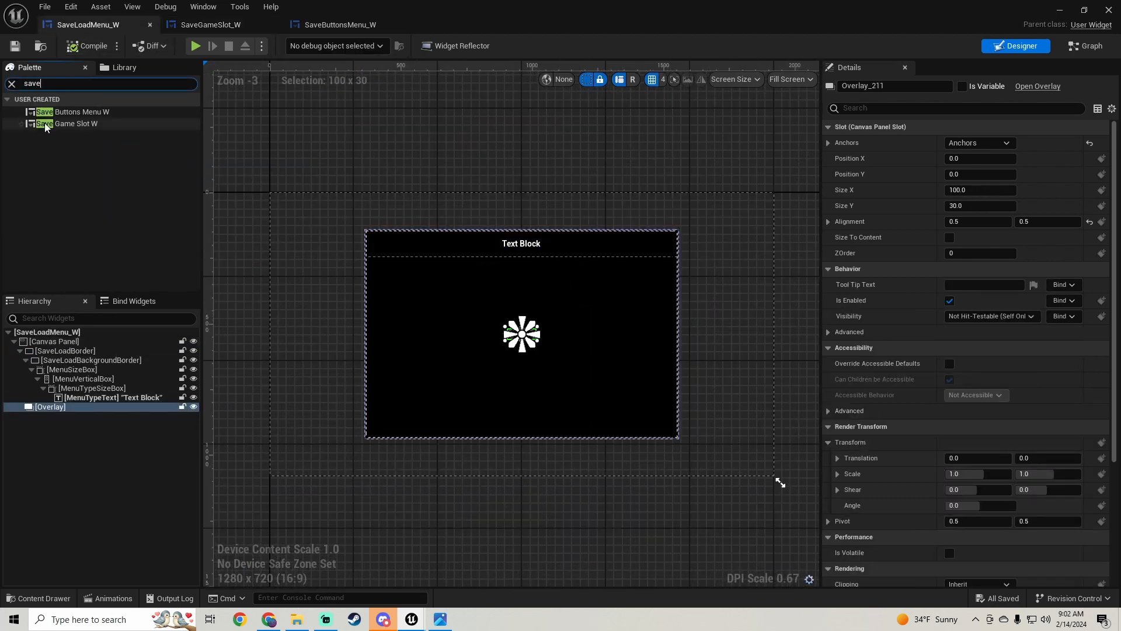
pyautogui.moveTo(79, 113); pyautogui.dragTo(52, 408)
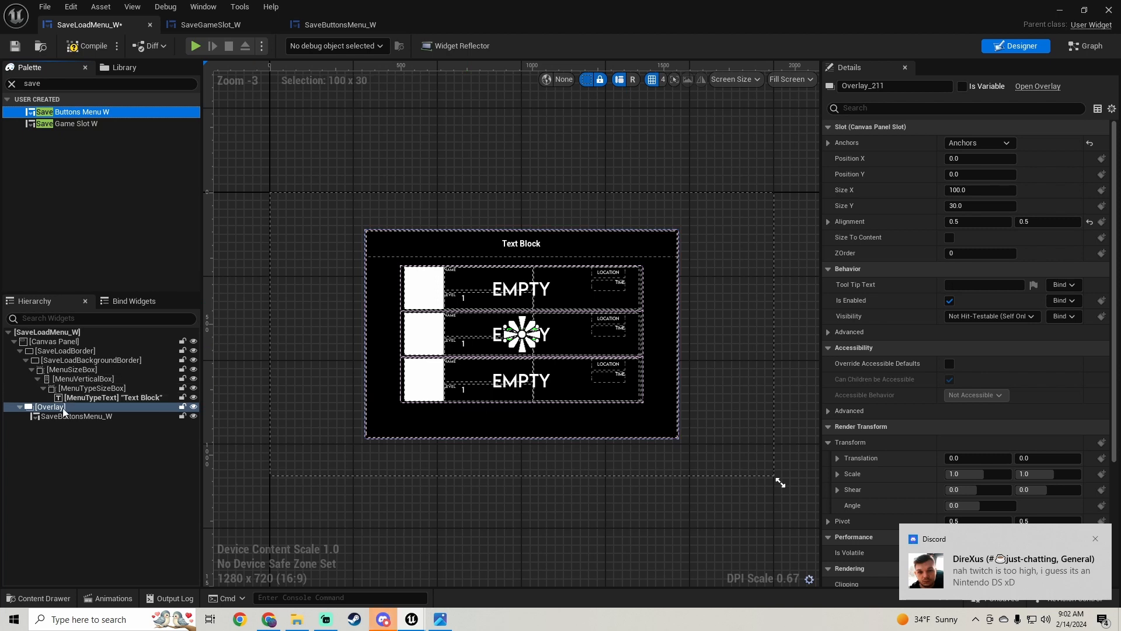
pyautogui.click(950, 237)
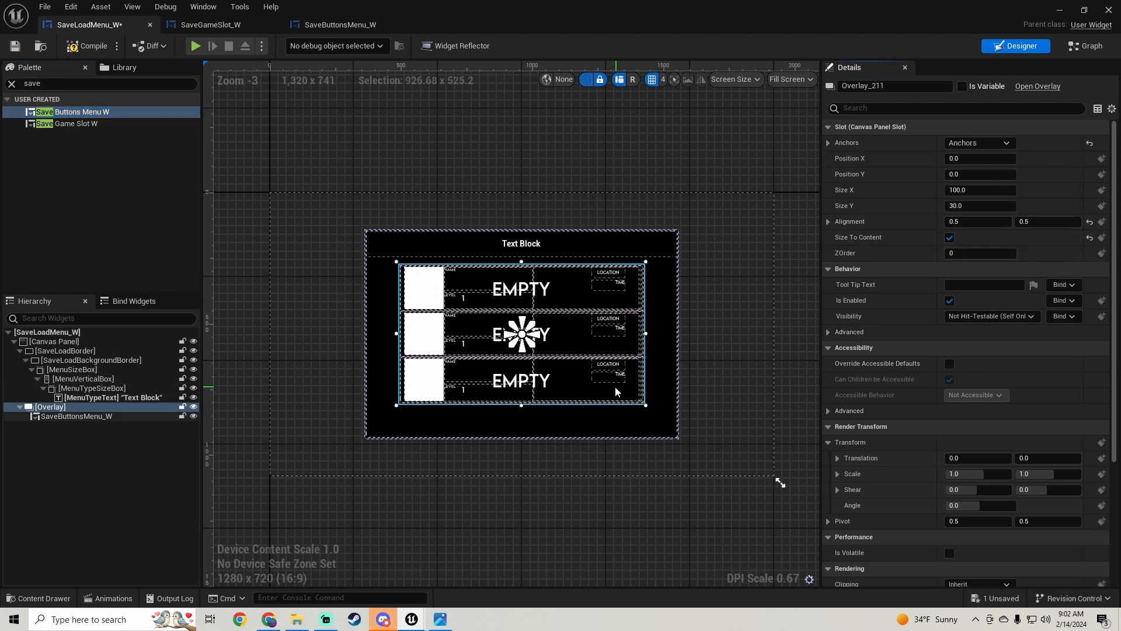
pyautogui.click(87, 46)
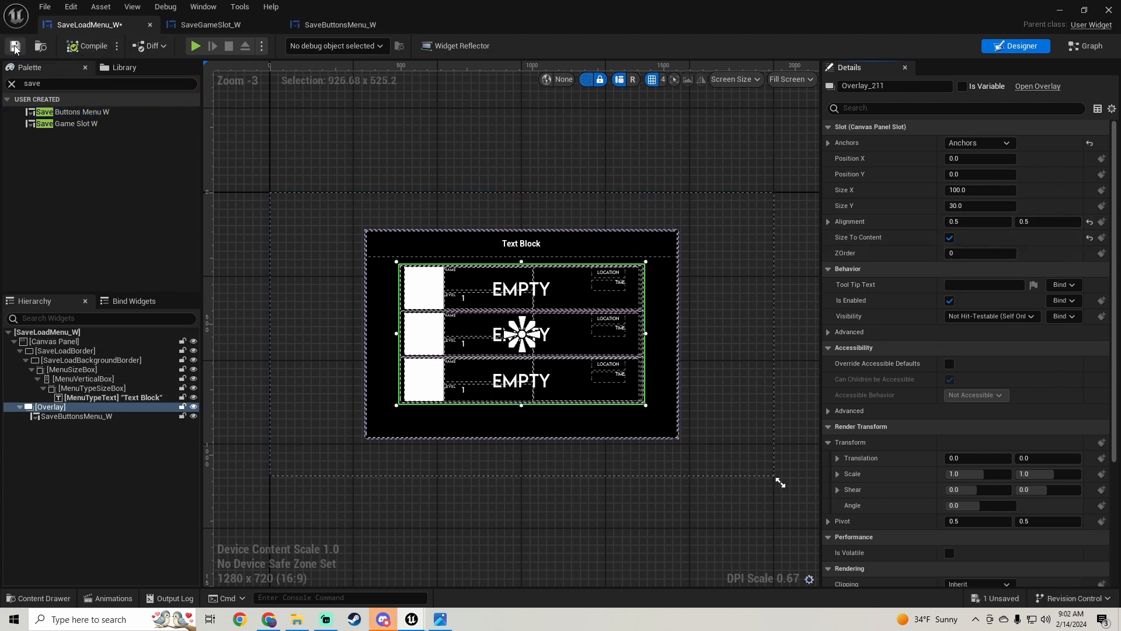
# Duplicate the SaveButtonsMenu_W widget blueprint in the Widgets folder and name the copy LoadButtonsMenu_W.
pyautogui.click(1062, 14)
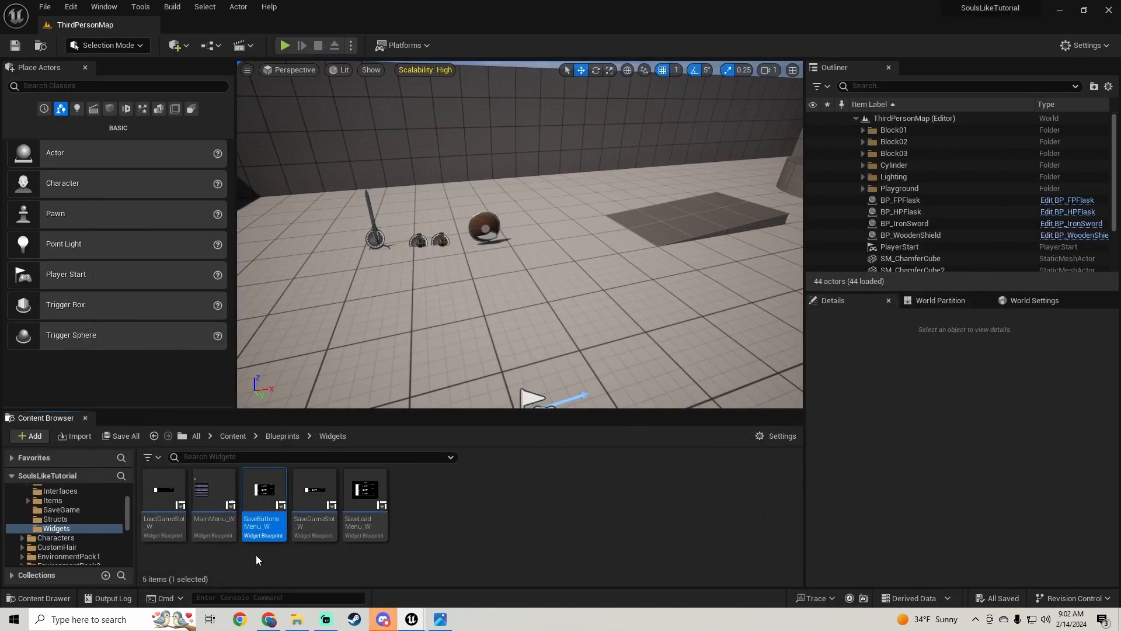
pyautogui.doubleClick(265, 538)
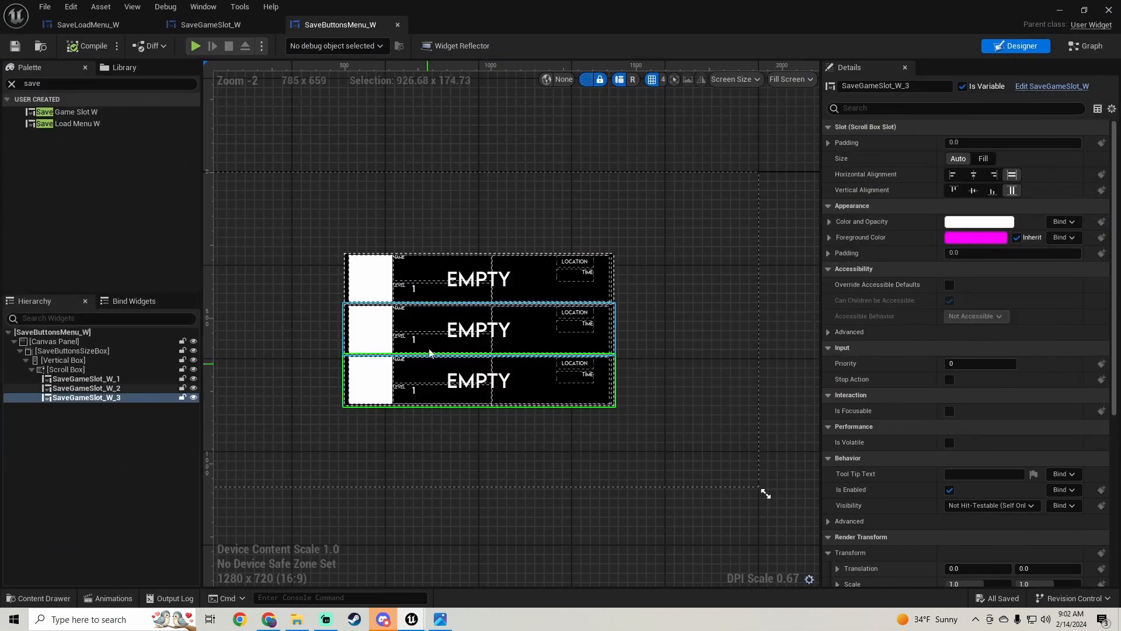
pyautogui.click(1060, 9)
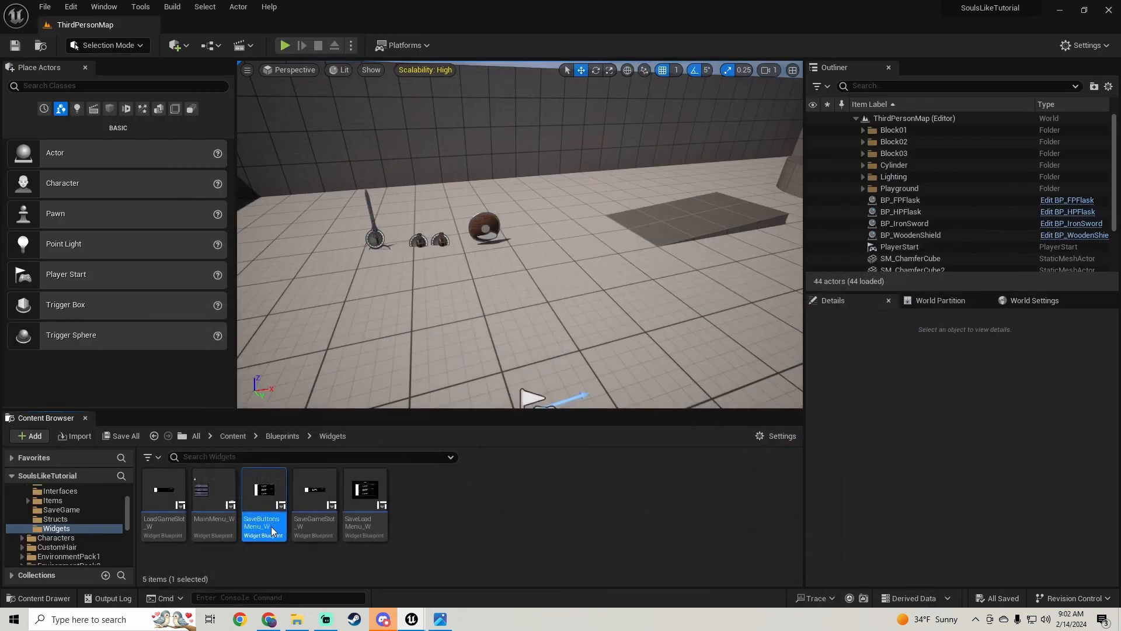
pyautogui.rightClick(272, 495)
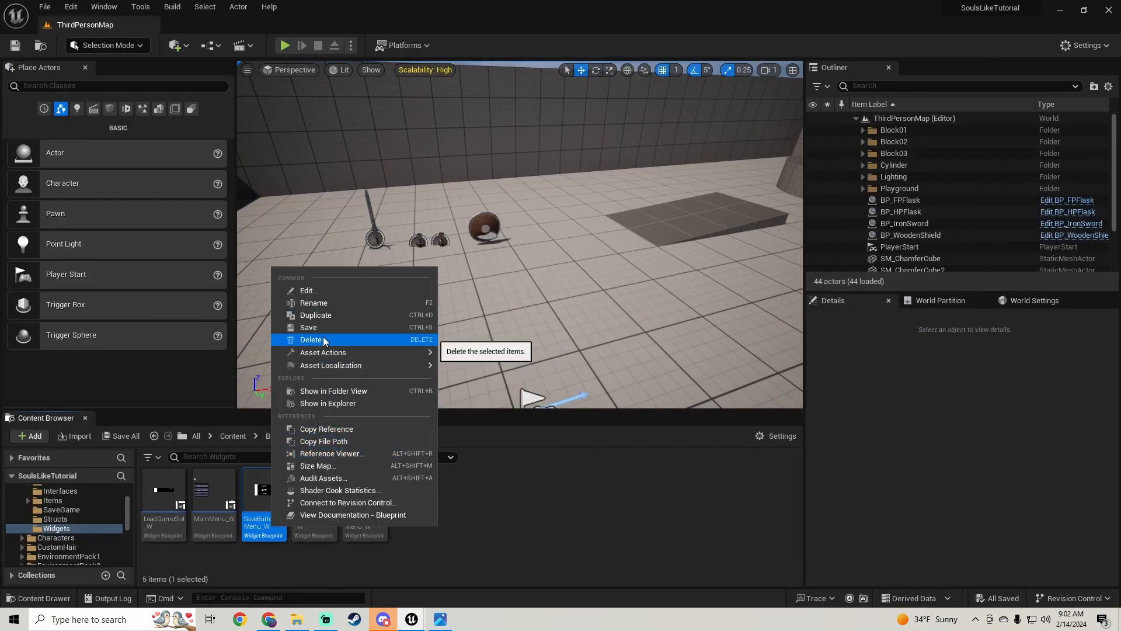
pyautogui.click(351, 529)
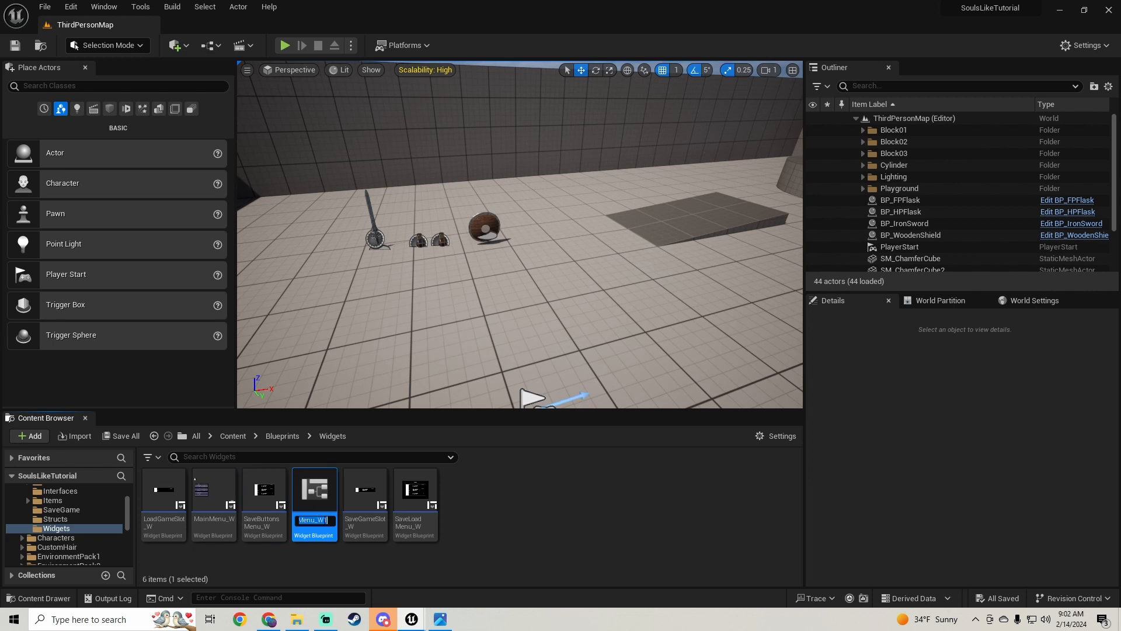
pyautogui.press('BackSpace')
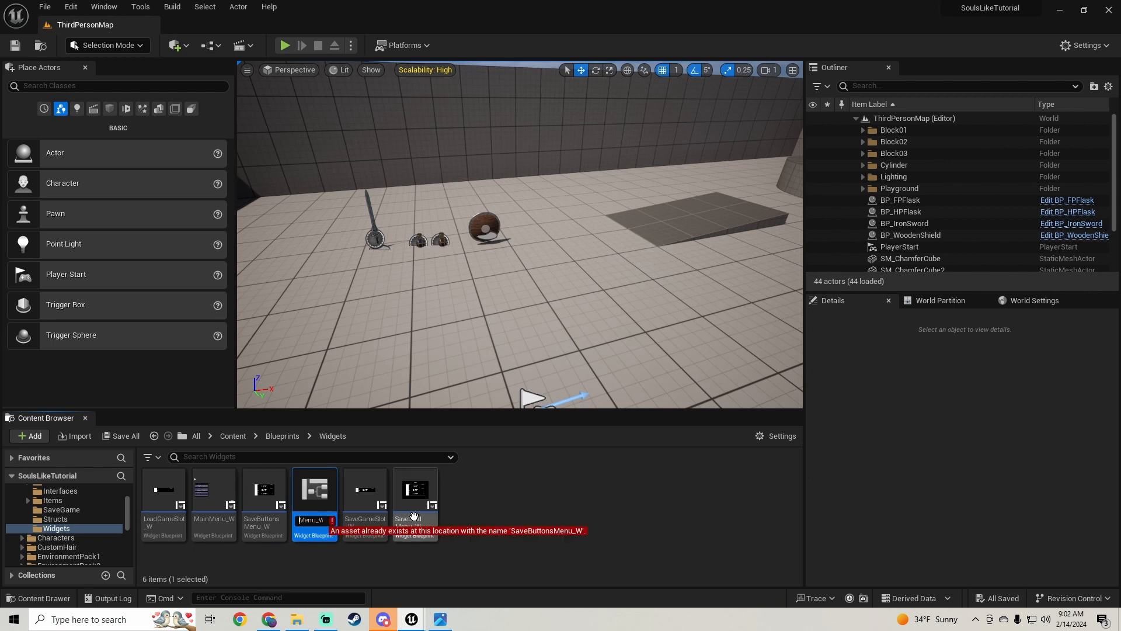
pyautogui.press('BackSpace')
pyautogui.press('BackSpace')
pyautogui.press('BackSpace')
pyautogui.press('BackSpace')
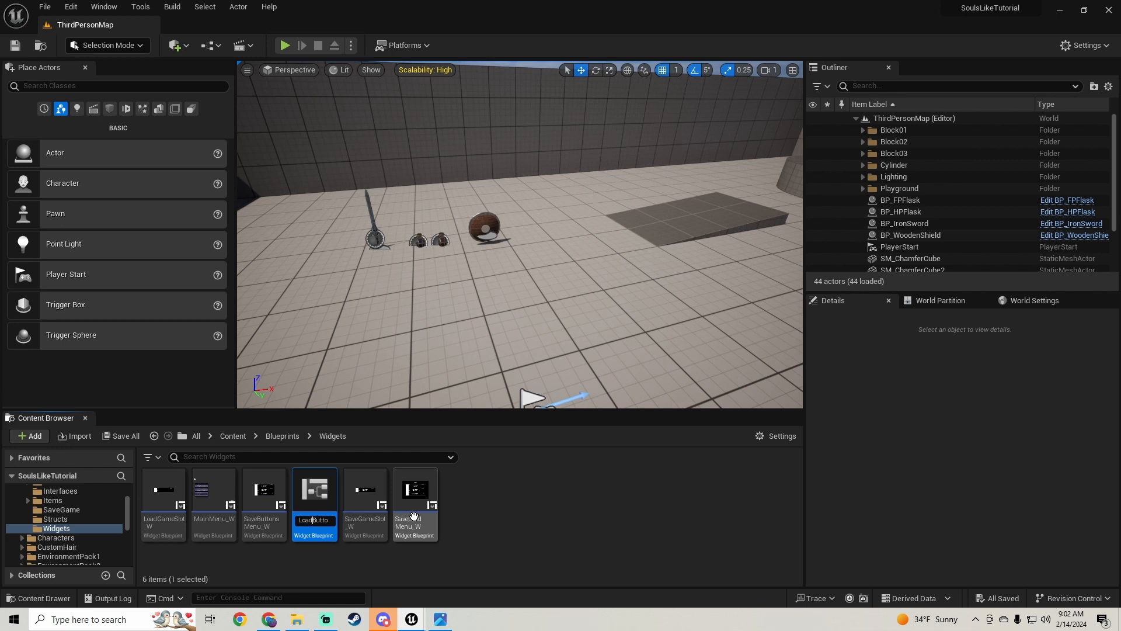
pyautogui.write('Load')
pyautogui.press('Return')
# Open LoadButtonsMenu_W and delete its three save game slots from the Scroll Box.
pyautogui.doubleClick(169, 514)
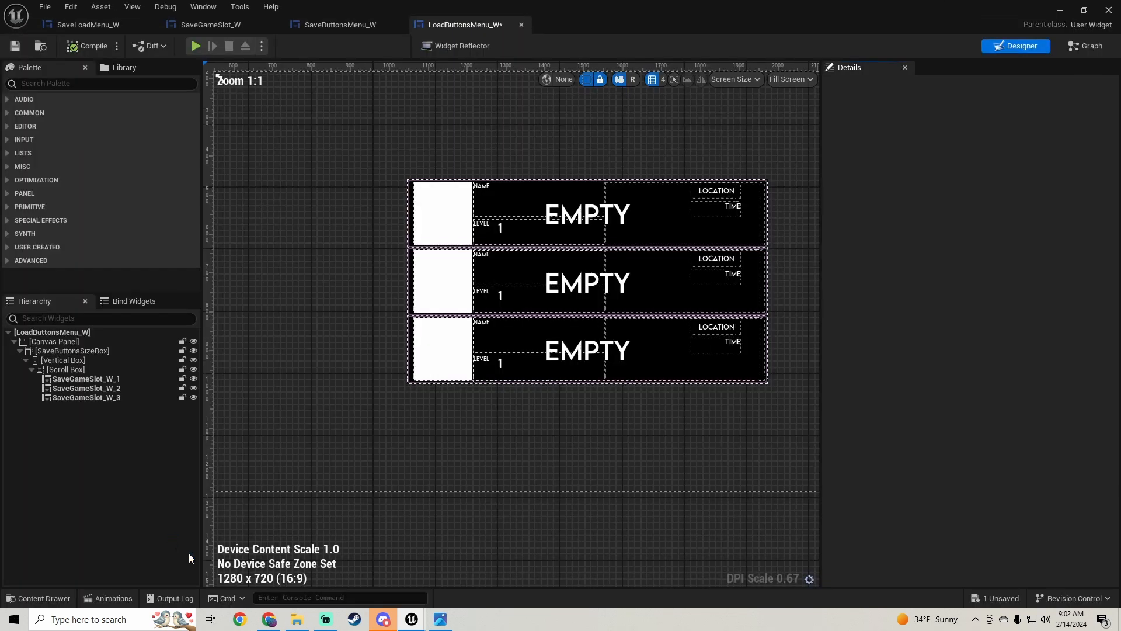
pyautogui.click(87, 397)
pyautogui.press('Delete')
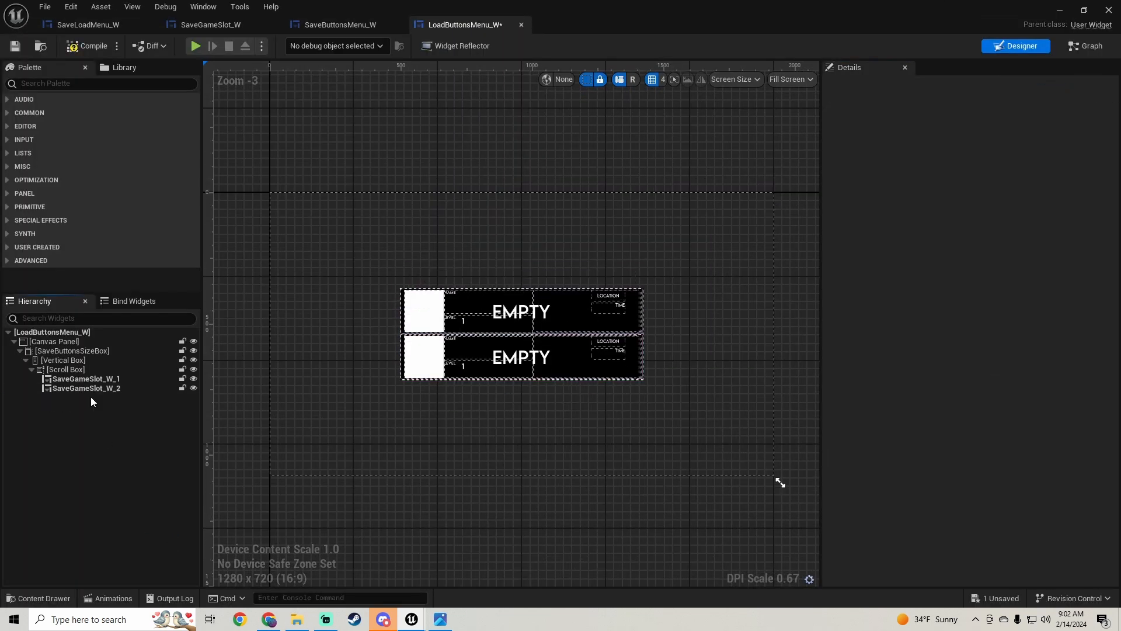
pyautogui.click(94, 388)
pyautogui.press('Delete')
pyautogui.click(106, 380)
pyautogui.press('Delete')
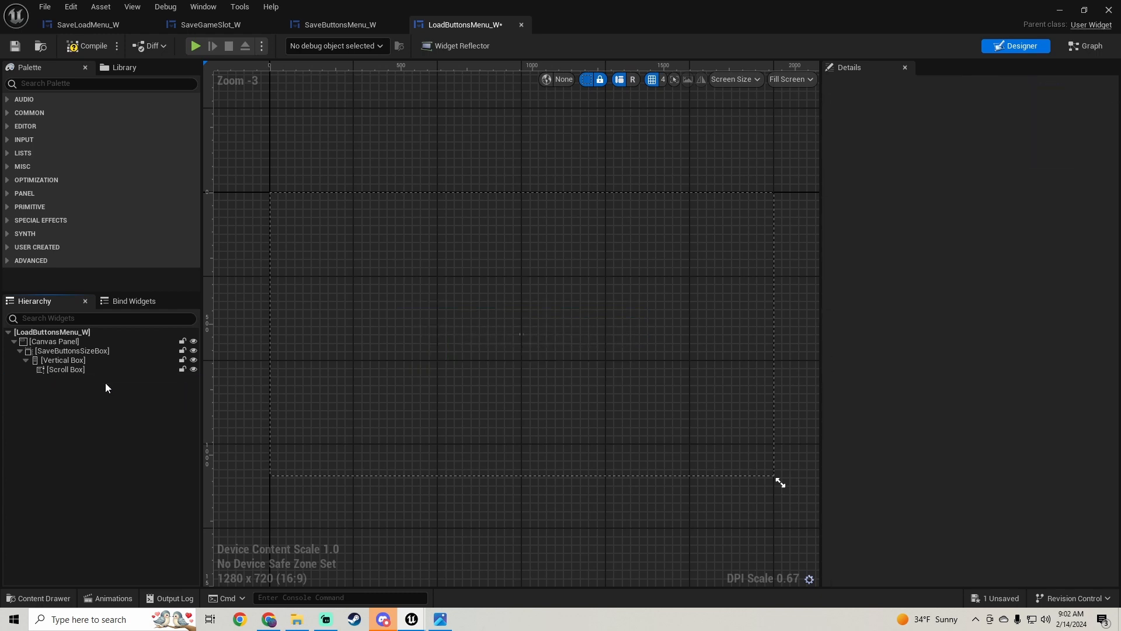
# Rename the size box in LoadButtonsMenu_W as LoadButtonsSizeBox and save the widget.
pyautogui.click(58, 351)
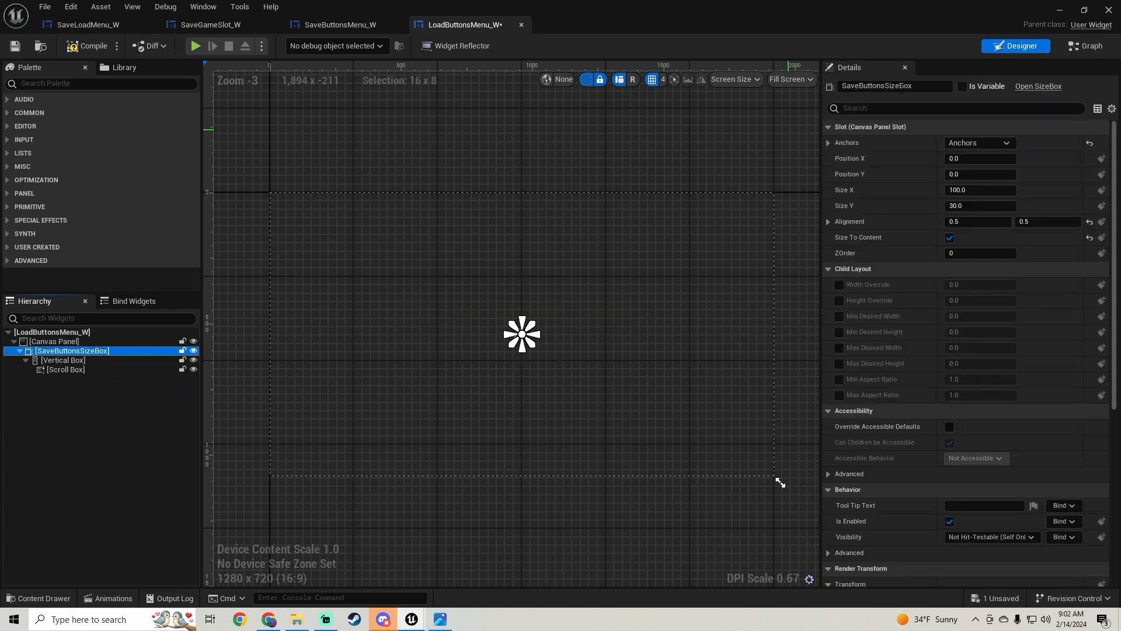
pyautogui.moveTo(860, 85); pyautogui.dragTo(426, 82)
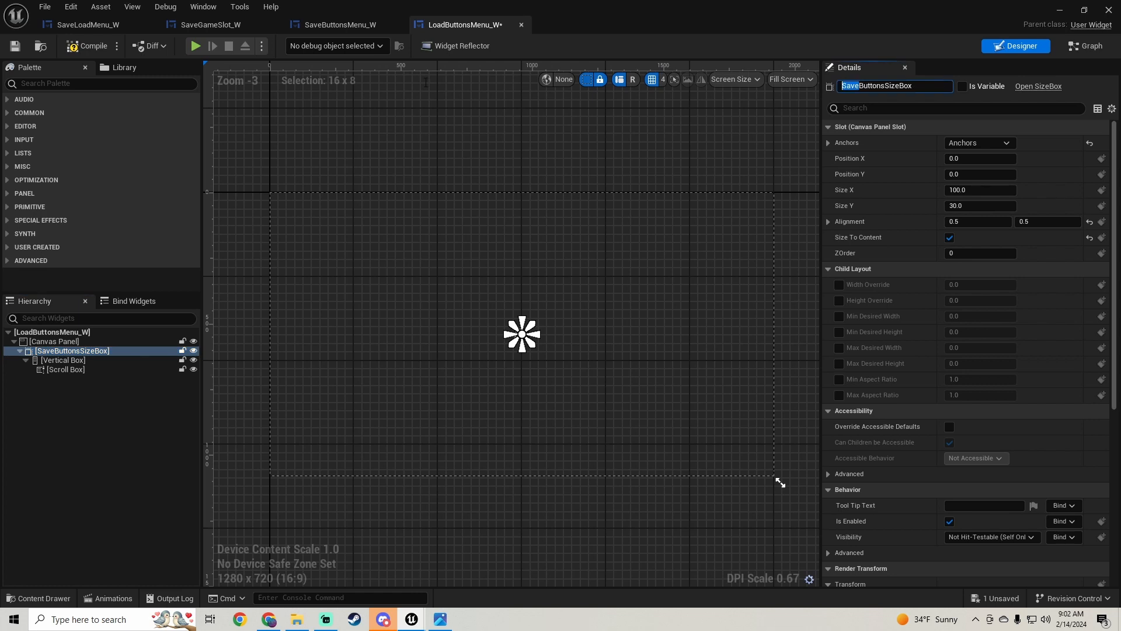
pyautogui.press('Return')
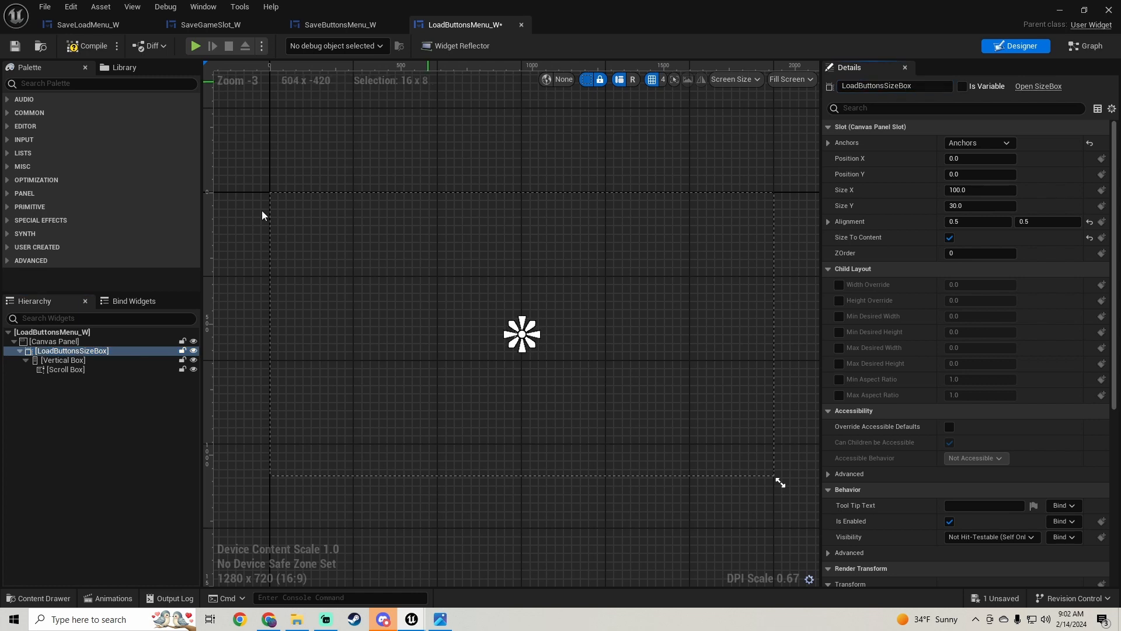
pyautogui.click(16, 46)
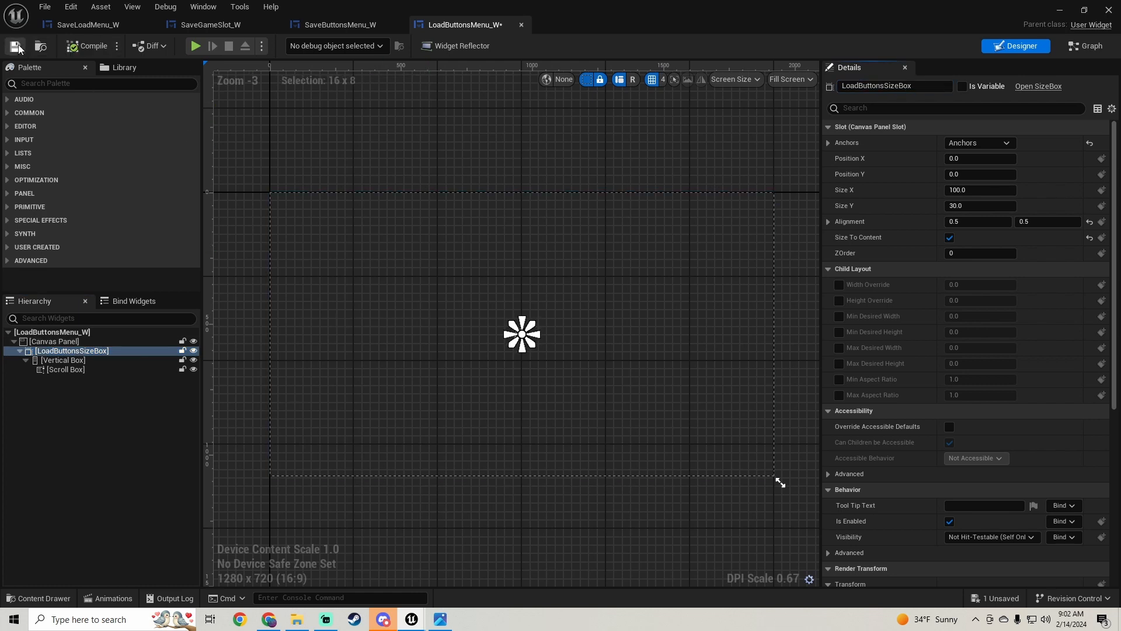
# Place three Load Game Slot W widgets inside the Scroll Box of LoadButtonsMenu_W.
pyautogui.click(67, 83)
pyautogui.write('load')
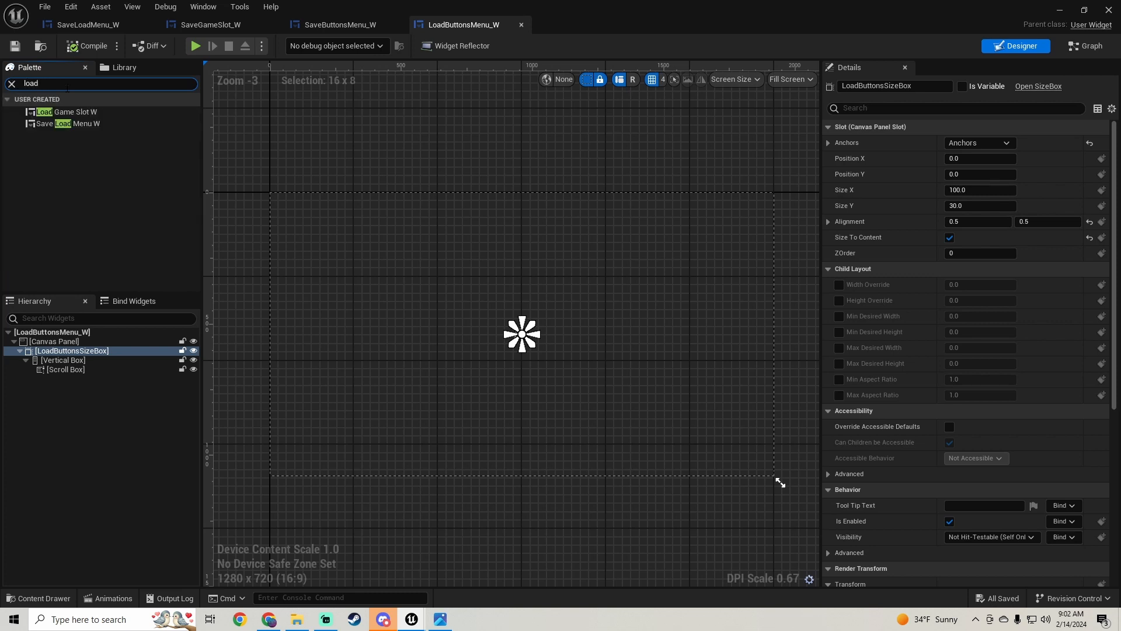
pyautogui.moveTo(76, 113); pyautogui.dragTo(69, 370)
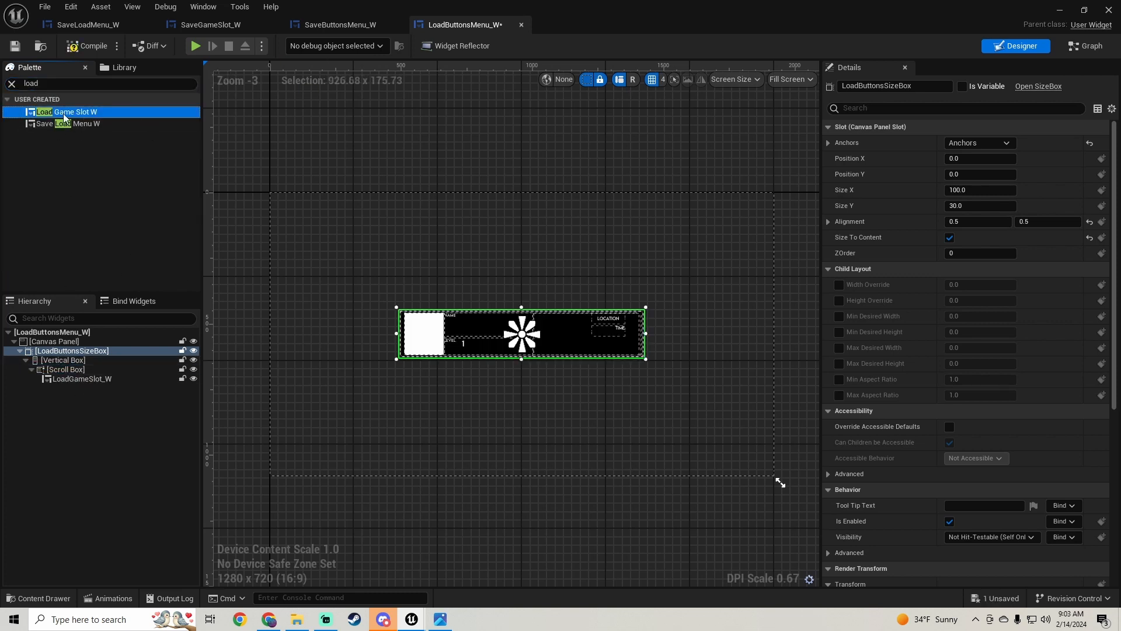
pyautogui.moveTo(198, 137); pyautogui.dragTo(69, 373)
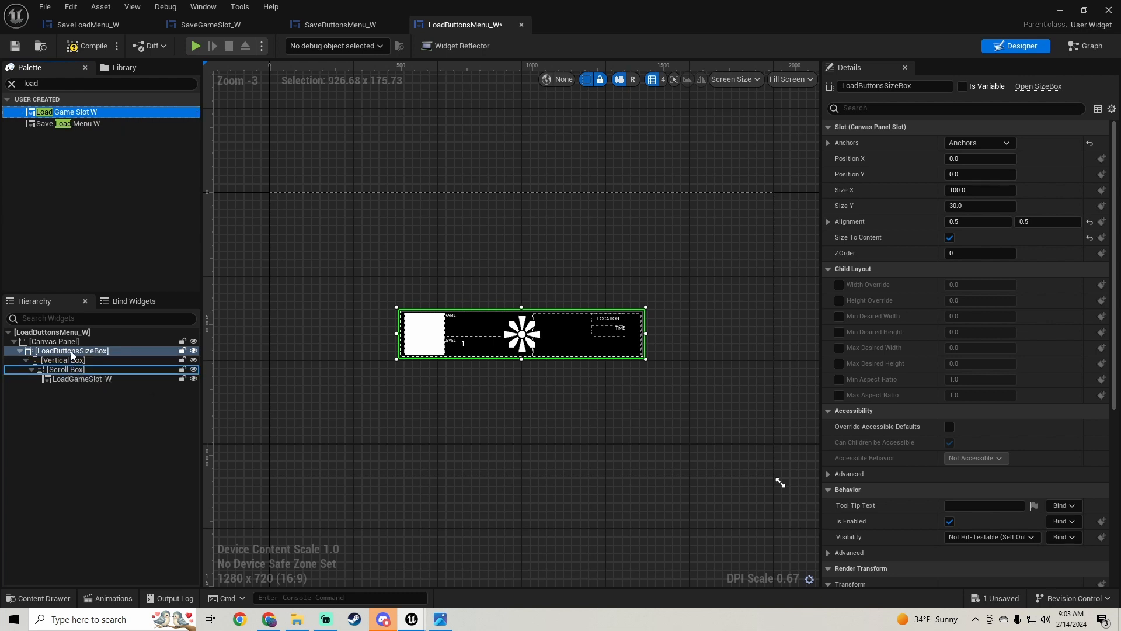
pyautogui.moveTo(69, 113); pyautogui.dragTo(75, 372)
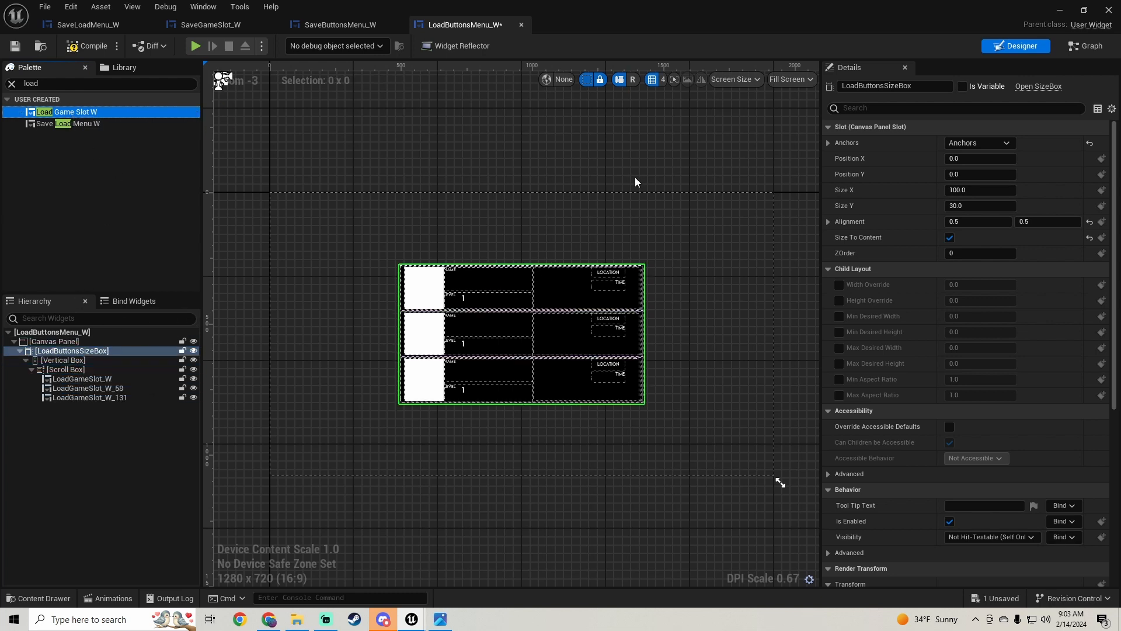
# Rename the three load game slots in hierarchy order as LoadGameSlot_W_1, LoadGameSlot_W_2 and LoadGameSlot_W_3, and save the widget.
pyautogui.click(111, 379)
pyautogui.click(902, 86)
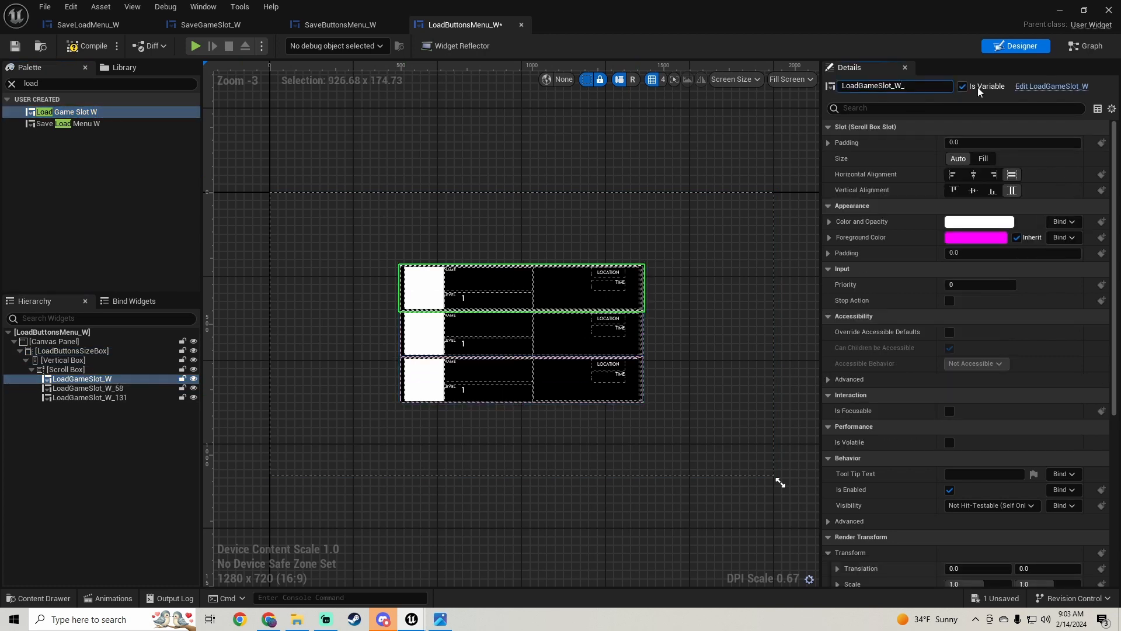
pyautogui.write('_1')
pyautogui.press('Return')
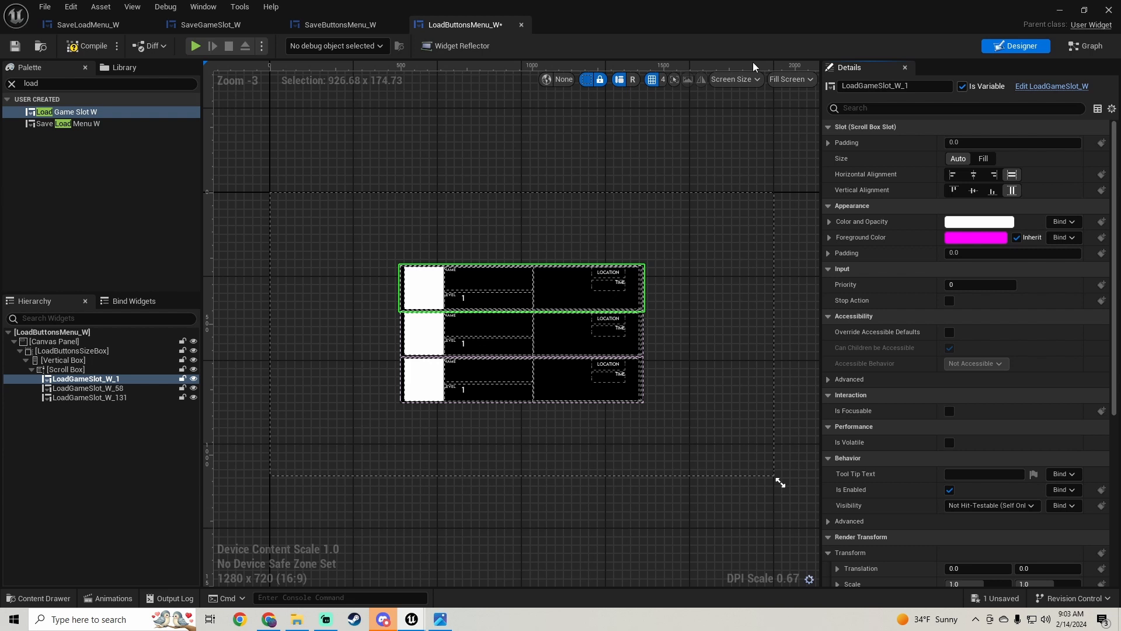
pyautogui.click(119, 388)
pyautogui.click(910, 88)
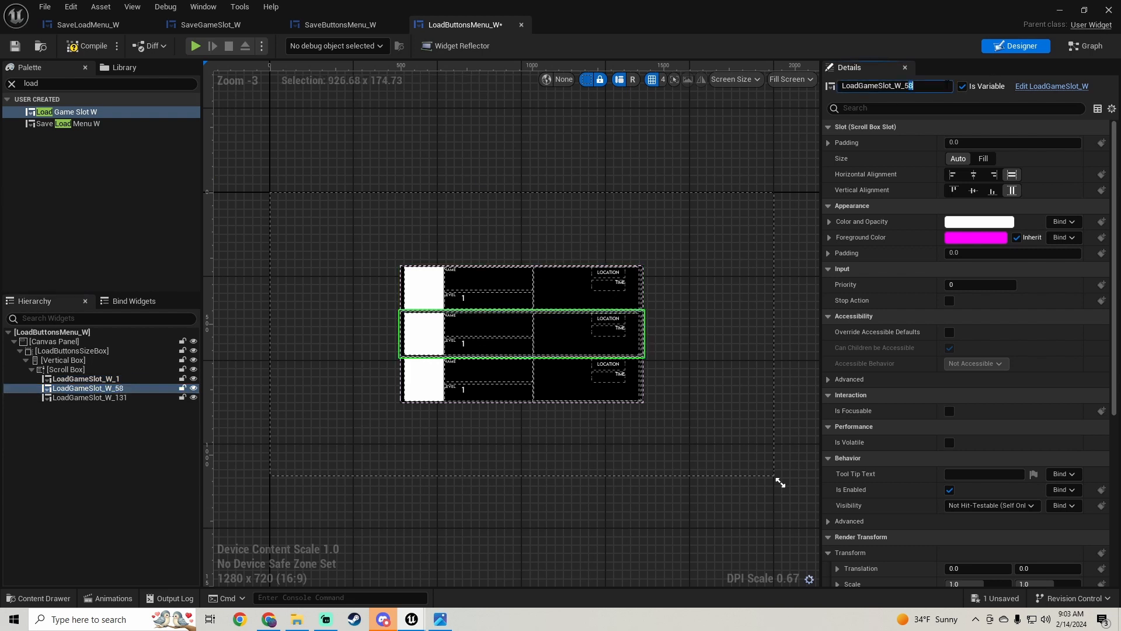
pyautogui.write('2')
pyautogui.press('Return')
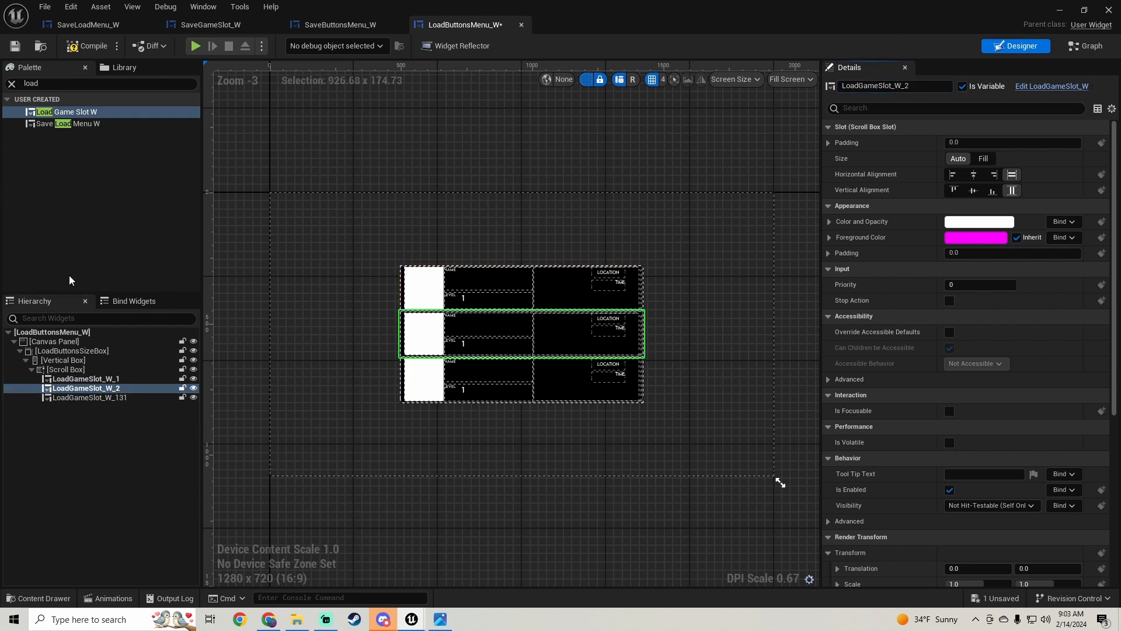
pyautogui.click(89, 397)
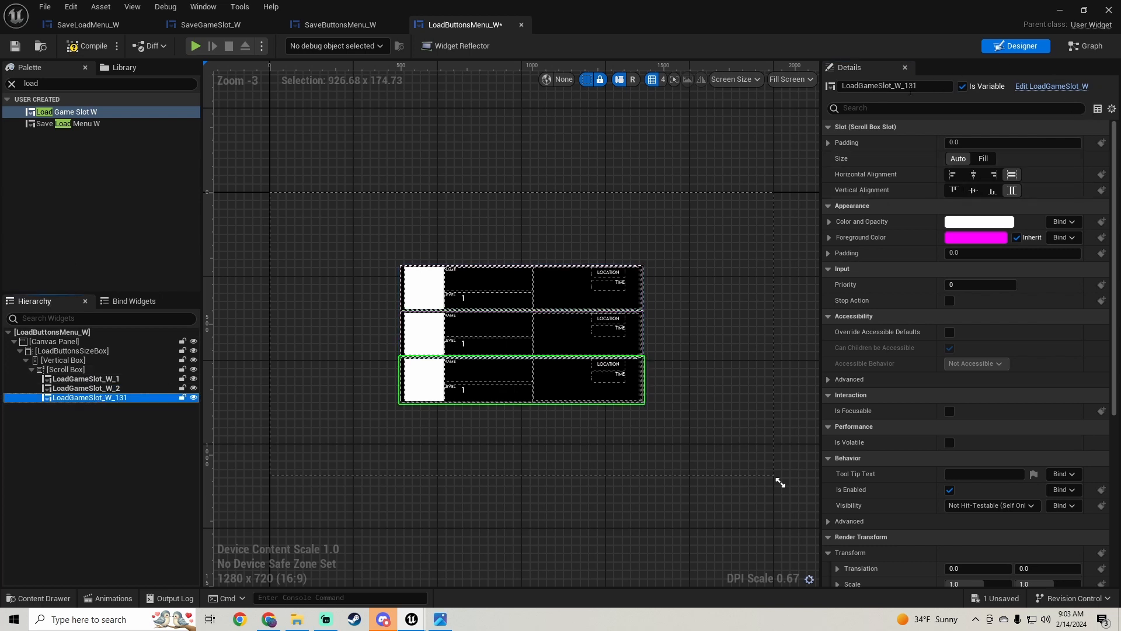
pyautogui.moveTo(908, 86); pyautogui.dragTo(920, 87)
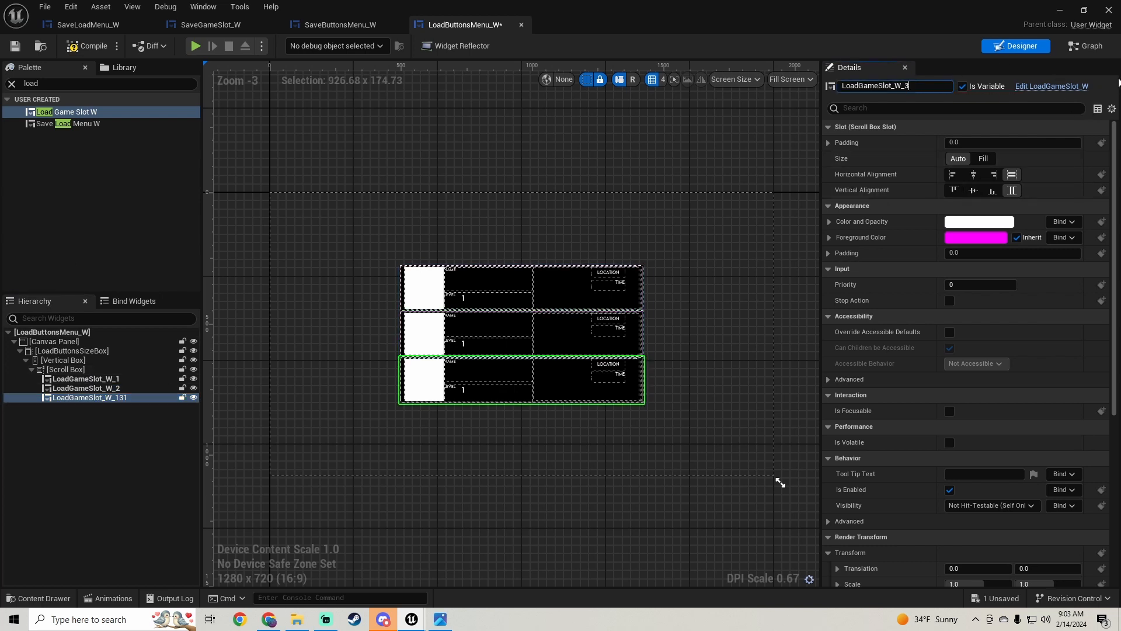
pyautogui.write('3')
pyautogui.press('Return')
pyautogui.hotkey('ctrl', 's')
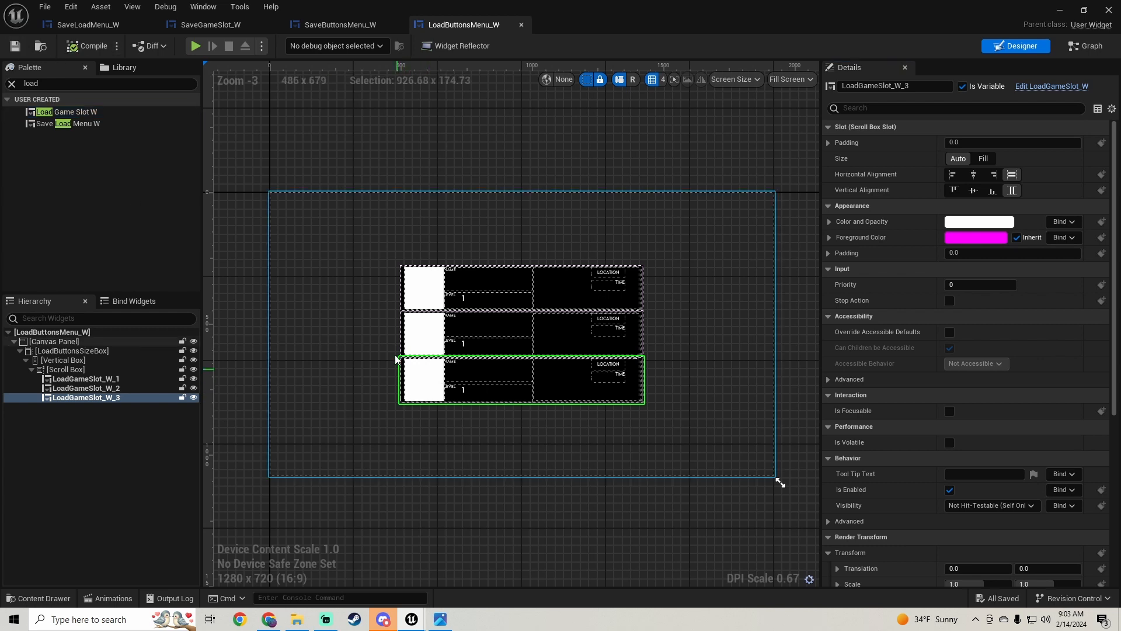
# Switch to SaveLoadMenu_W and add a Load Buttons Menu W widget to the Overlay below SaveButtonsMenu_W.
pyautogui.moveTo(392, 359); pyautogui.dragTo(390, 347, button='right')
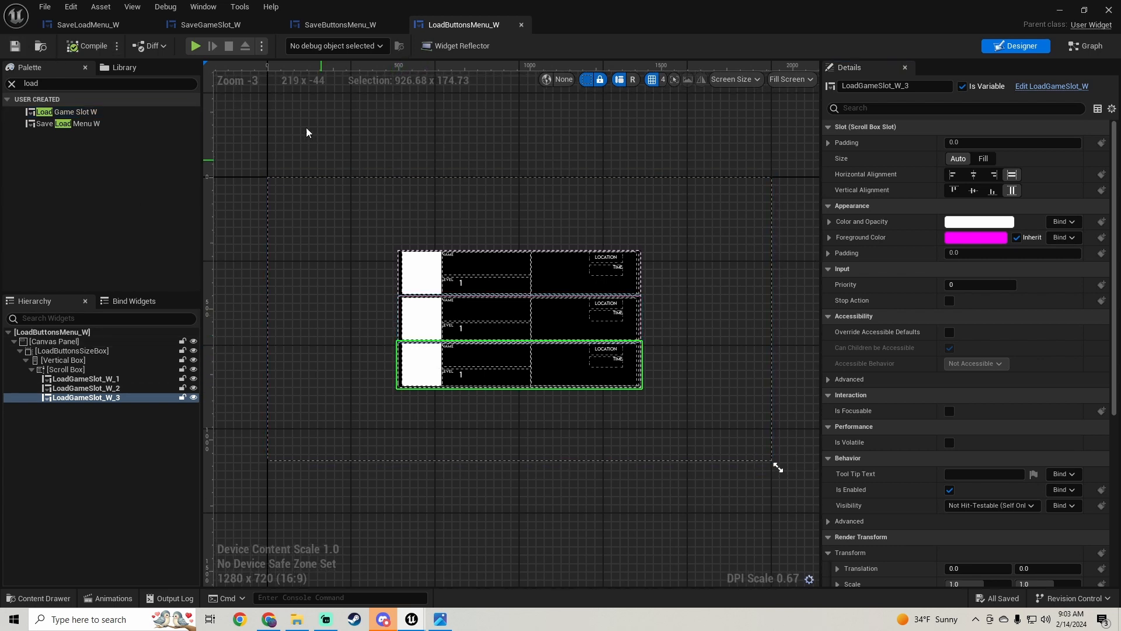
pyautogui.click(233, 25)
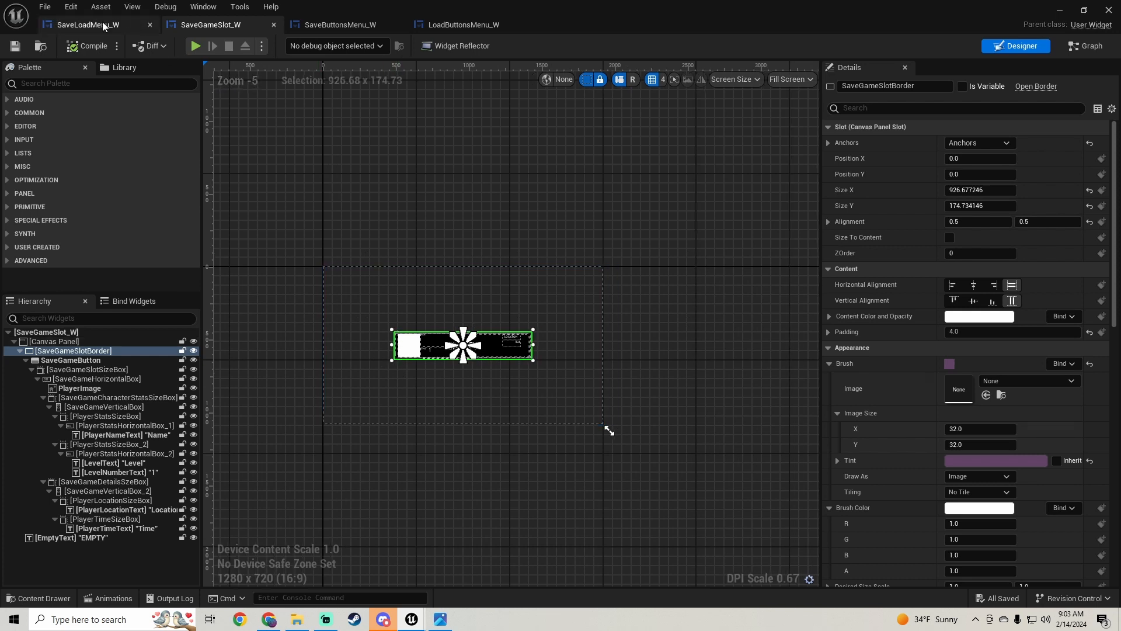
pyautogui.click(143, 26)
pyautogui.moveTo(59, 85); pyautogui.dragTo(1, 97)
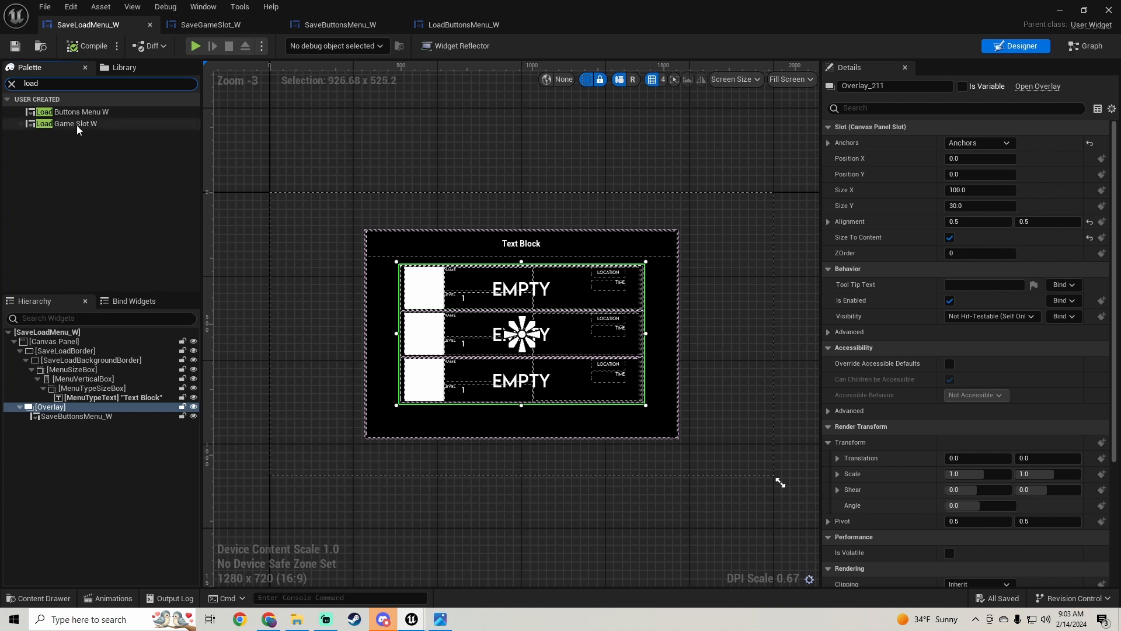
pyautogui.moveTo(73, 112); pyautogui.dragTo(58, 416)
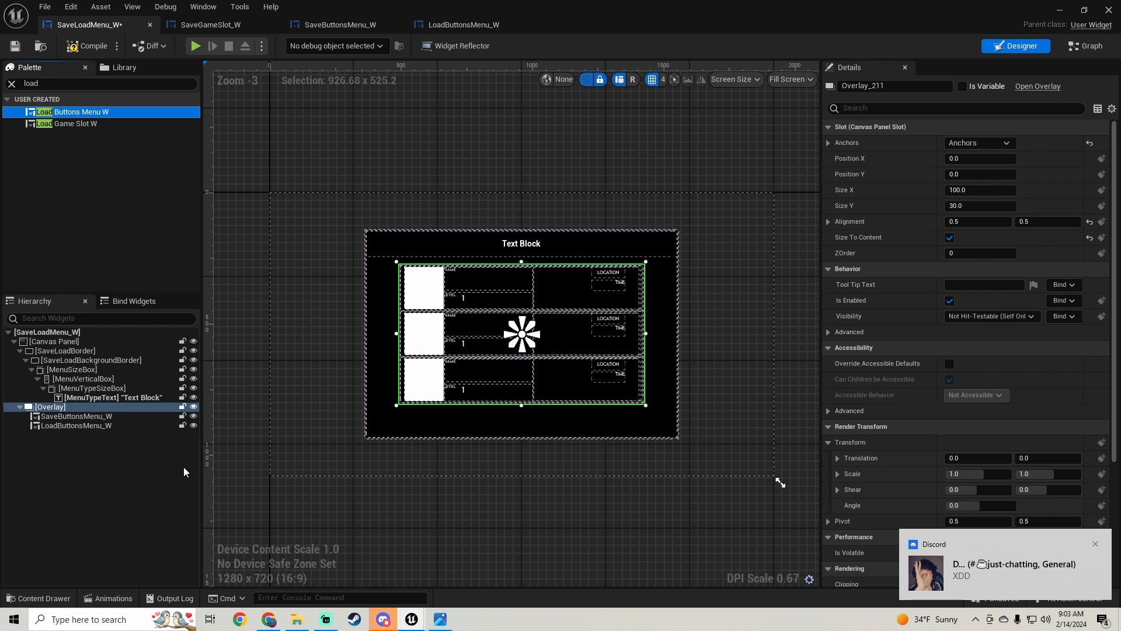
pyautogui.scroll(2, 475, 467)
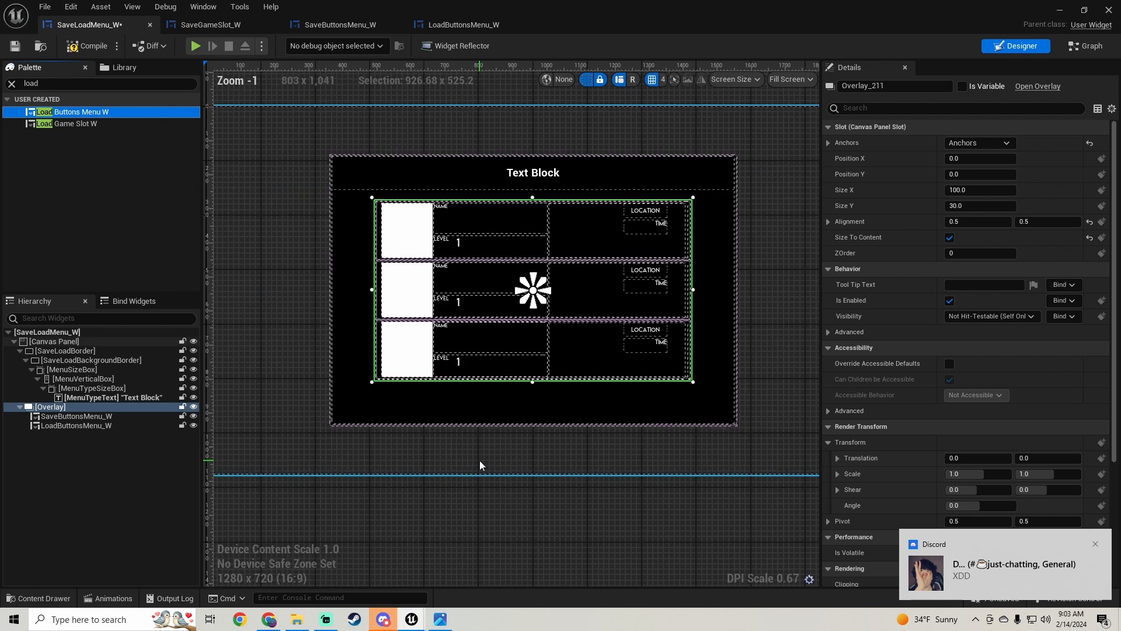
# Hide LoadButtonsMenu_W in the editor to inspect SaveButtonsMenu_W beneath it, and show it again.
pyautogui.click(445, 442)
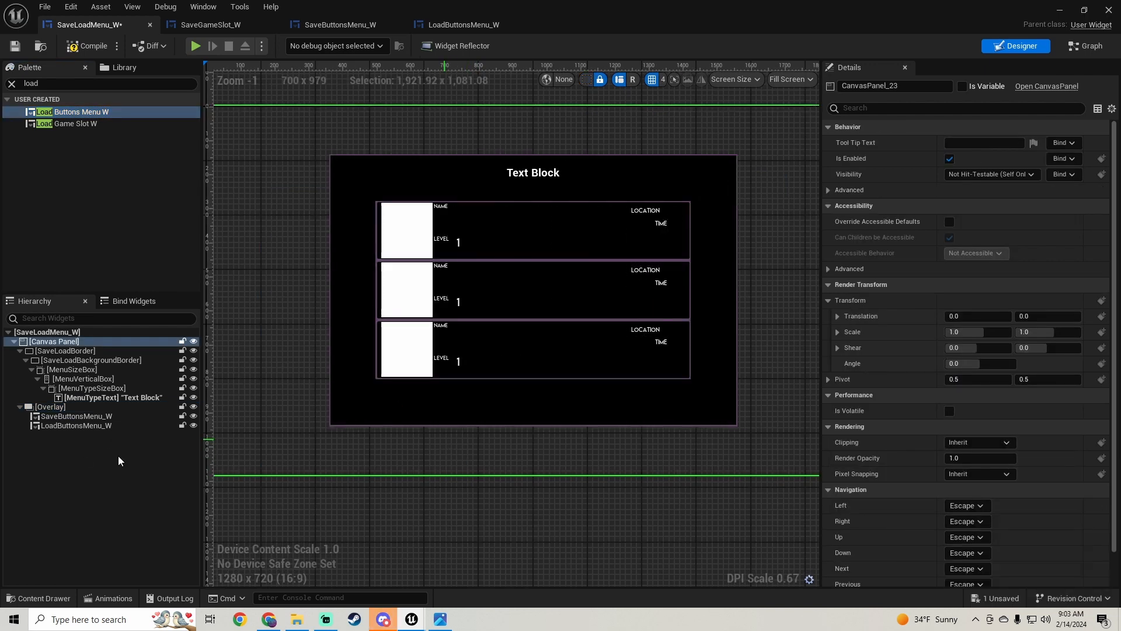
pyautogui.click(82, 416)
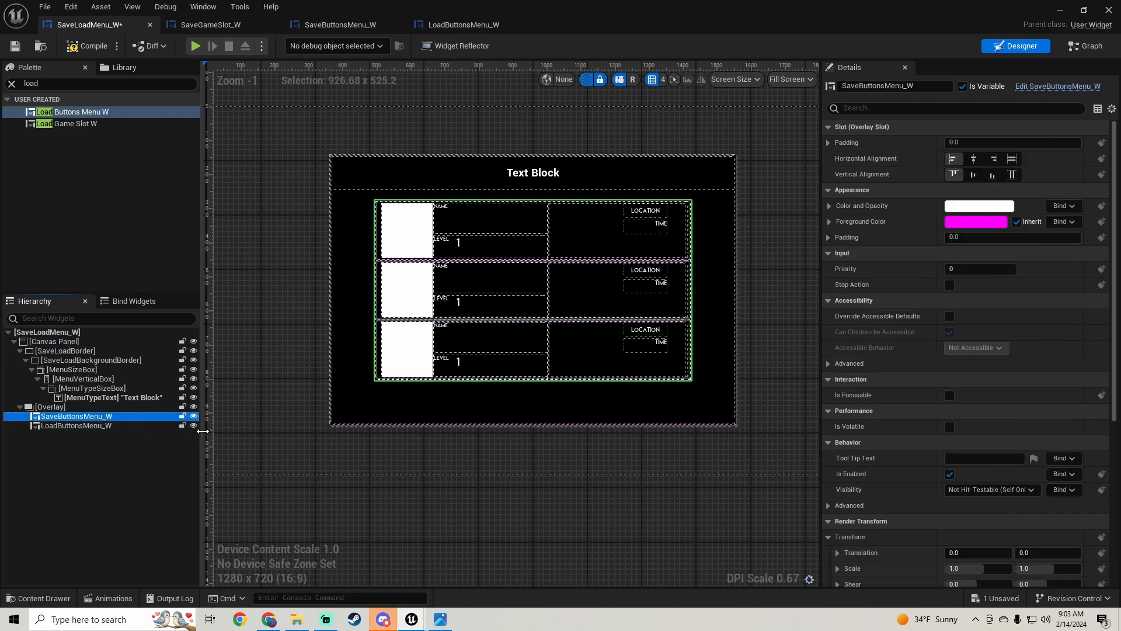
pyautogui.click(193, 426)
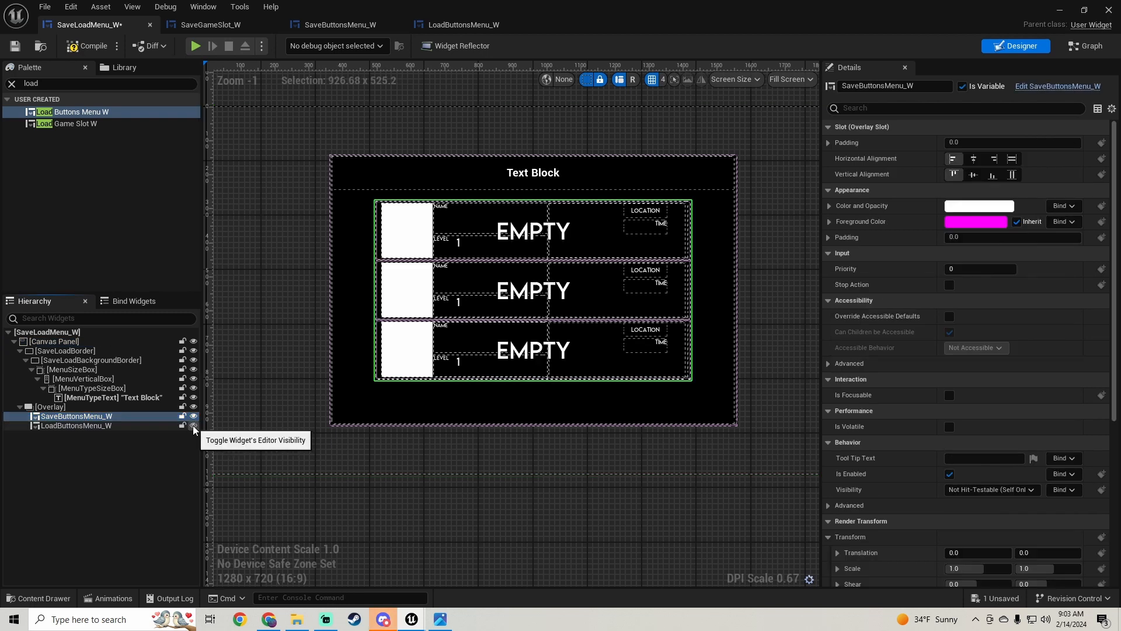
pyautogui.click(193, 425)
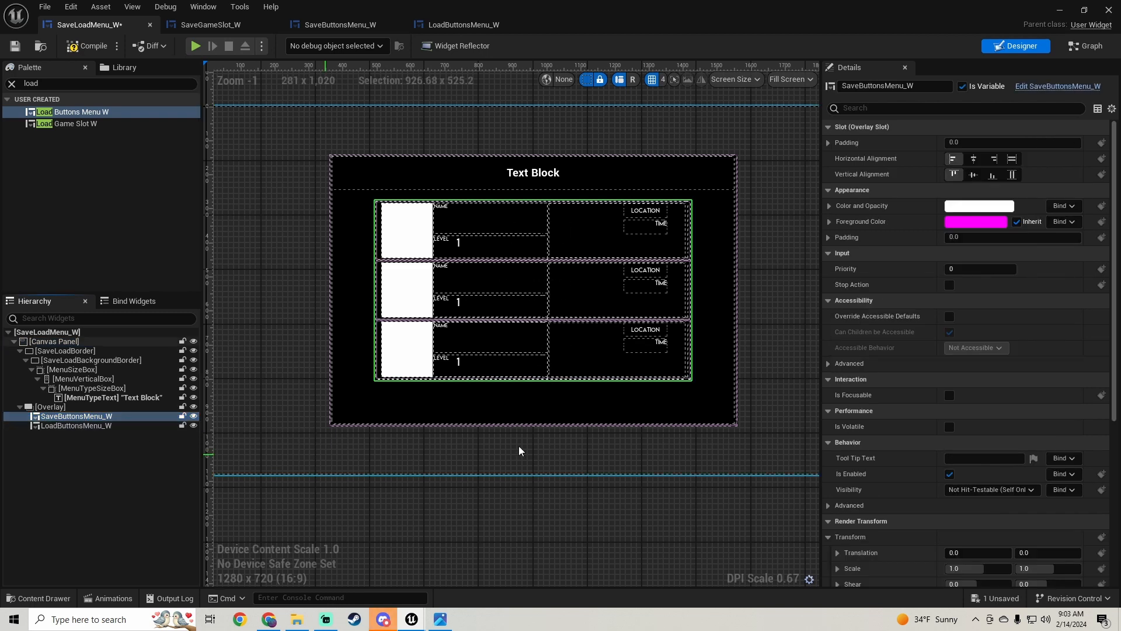
pyautogui.click(194, 425)
# Set the MenuTypeText heading of SaveLoadMenu_W to "Save Game" and save the widget.
pyautogui.scroll(-5, 520, 401)
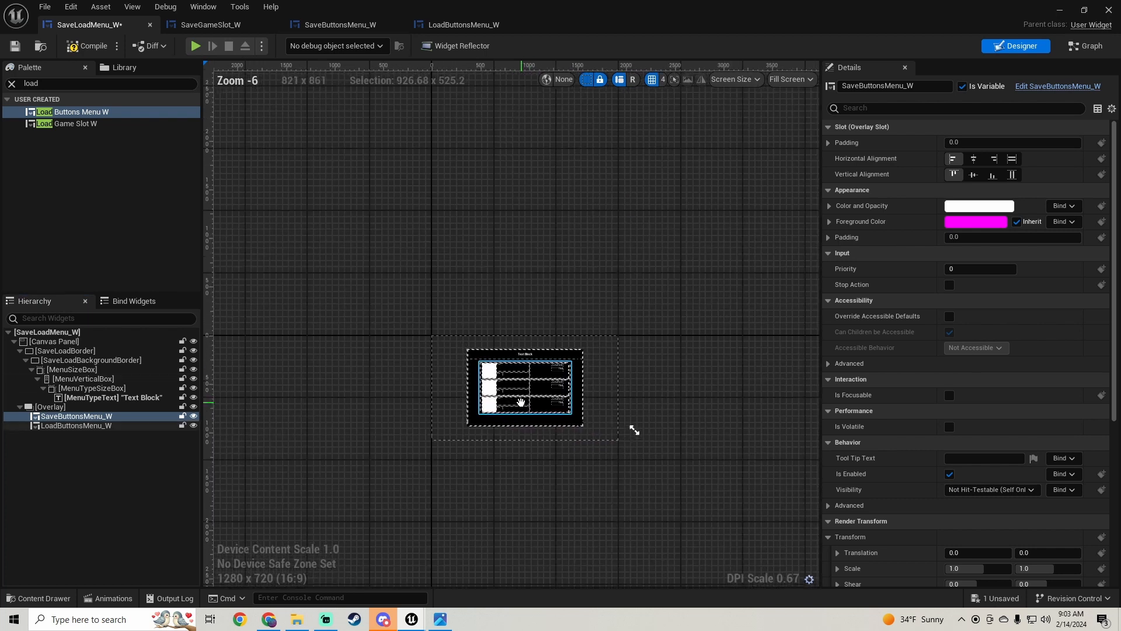
pyautogui.scroll(4, 524, 349)
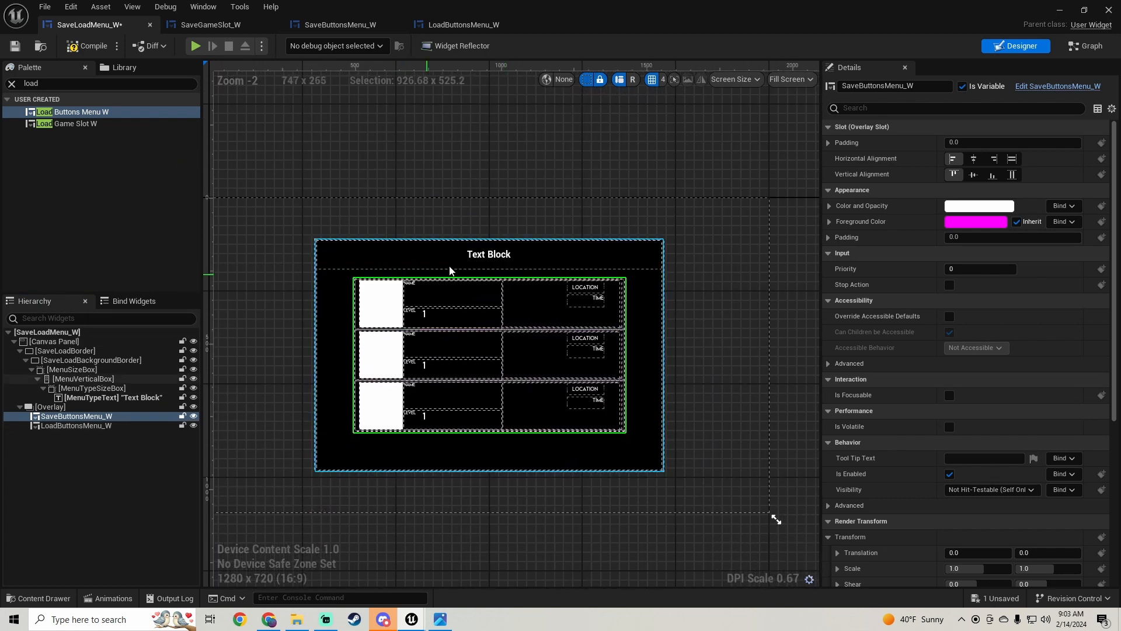
pyautogui.click(480, 253)
pyautogui.click(994, 206)
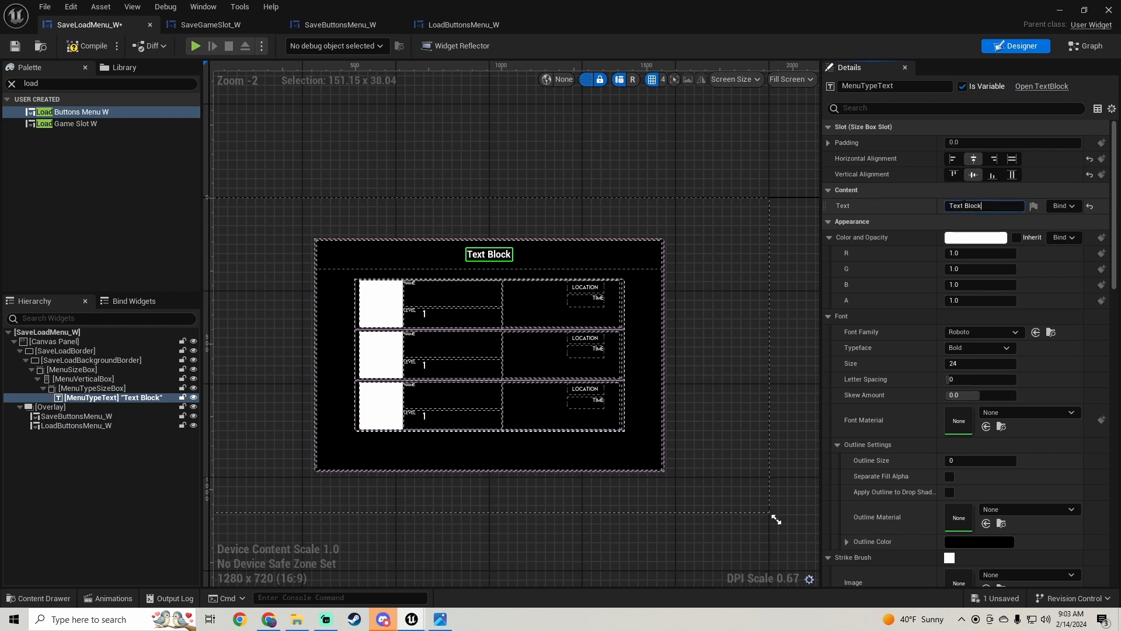
pyautogui.hotkey('ctrl', 'a')
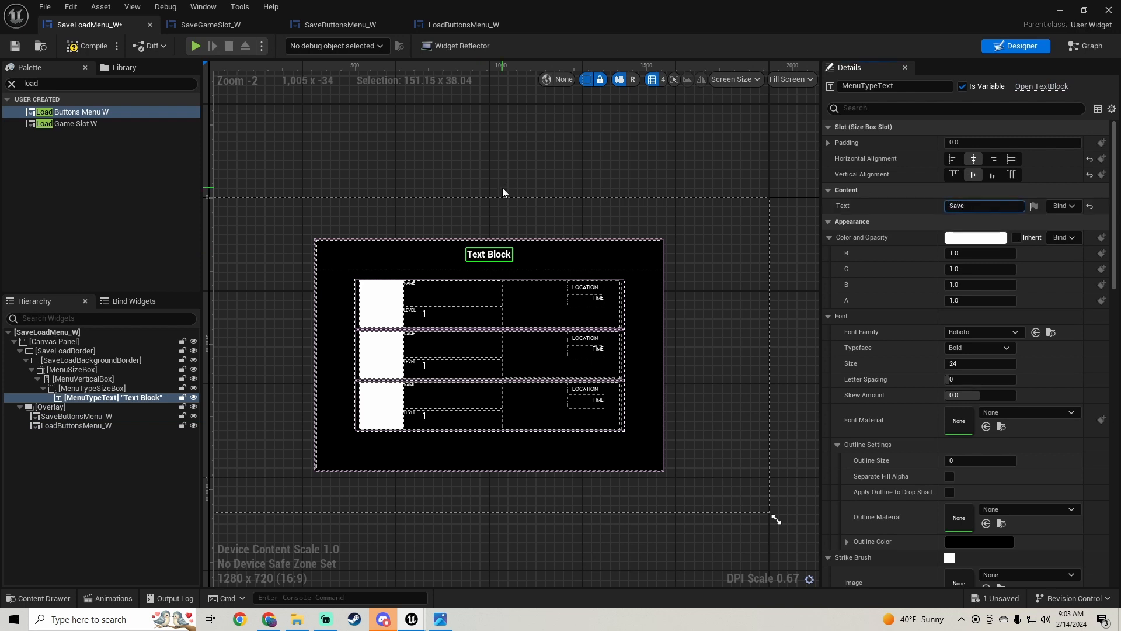
pyautogui.write('Save Game')
pyautogui.press('Return')
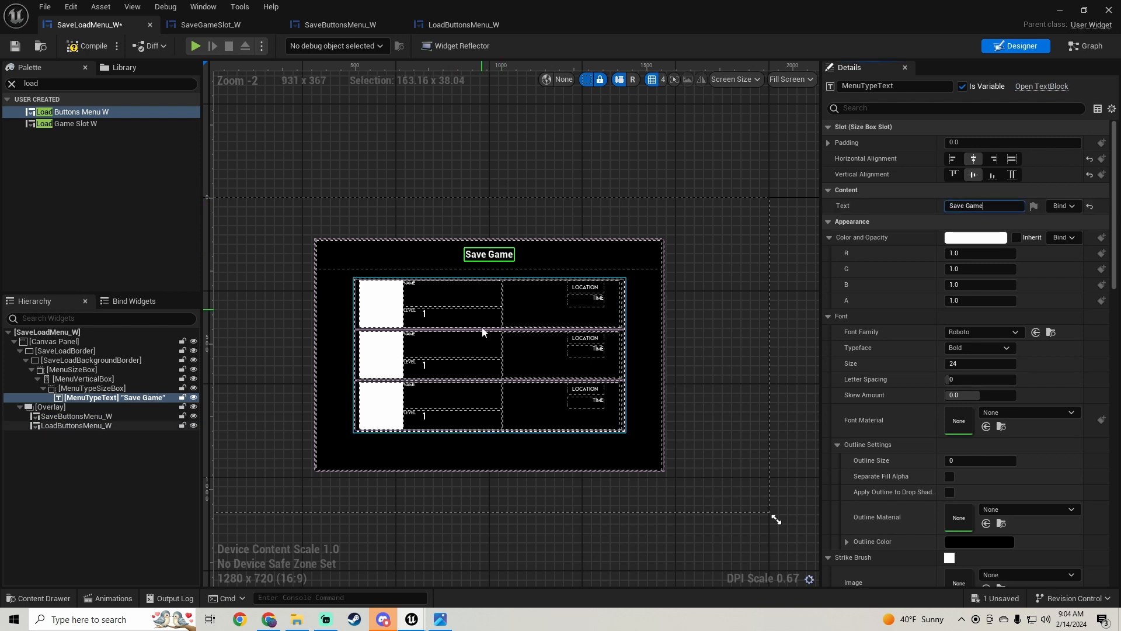
pyautogui.moveTo(416, 204); pyautogui.dragTo(440, 227, button='right')
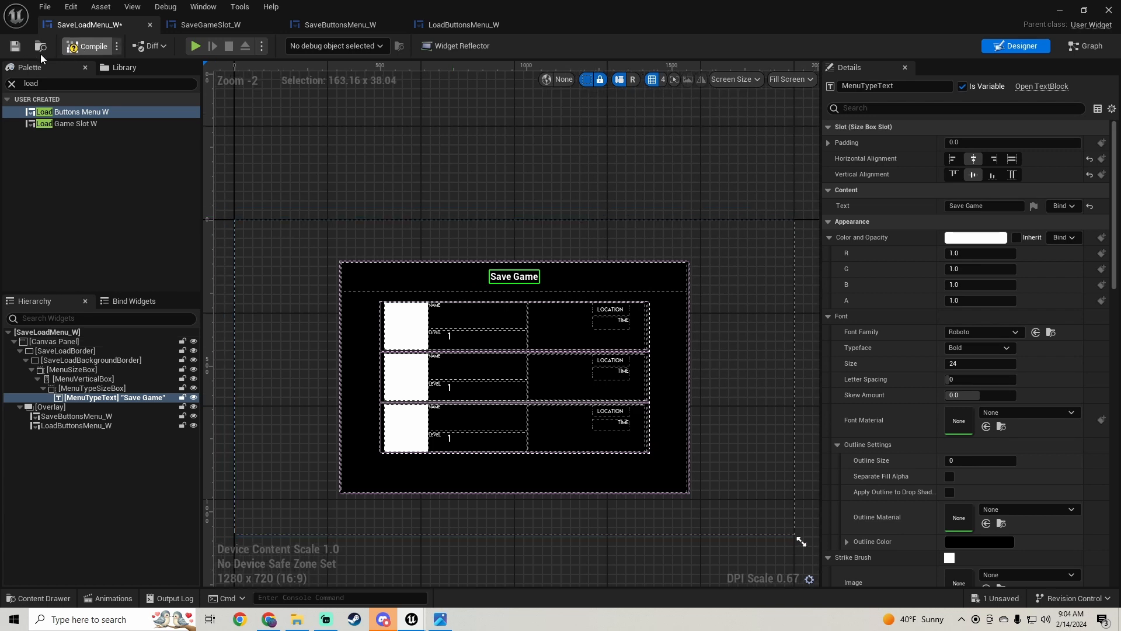
pyautogui.click(17, 49)
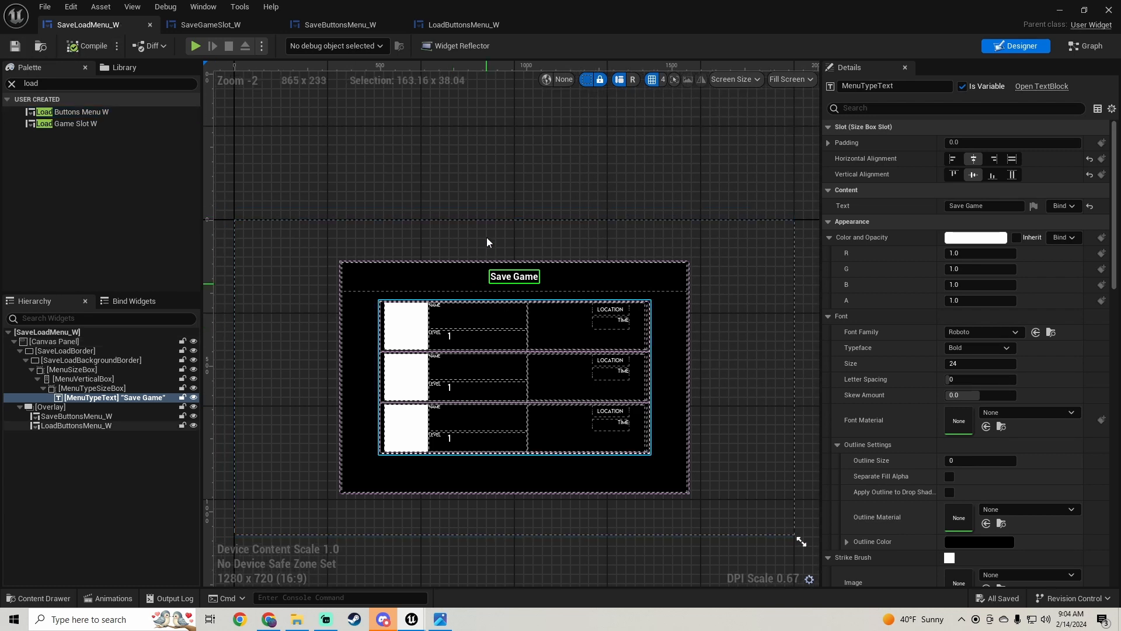
pyautogui.click(493, 195)
pyautogui.scroll(-2, 493, 309)
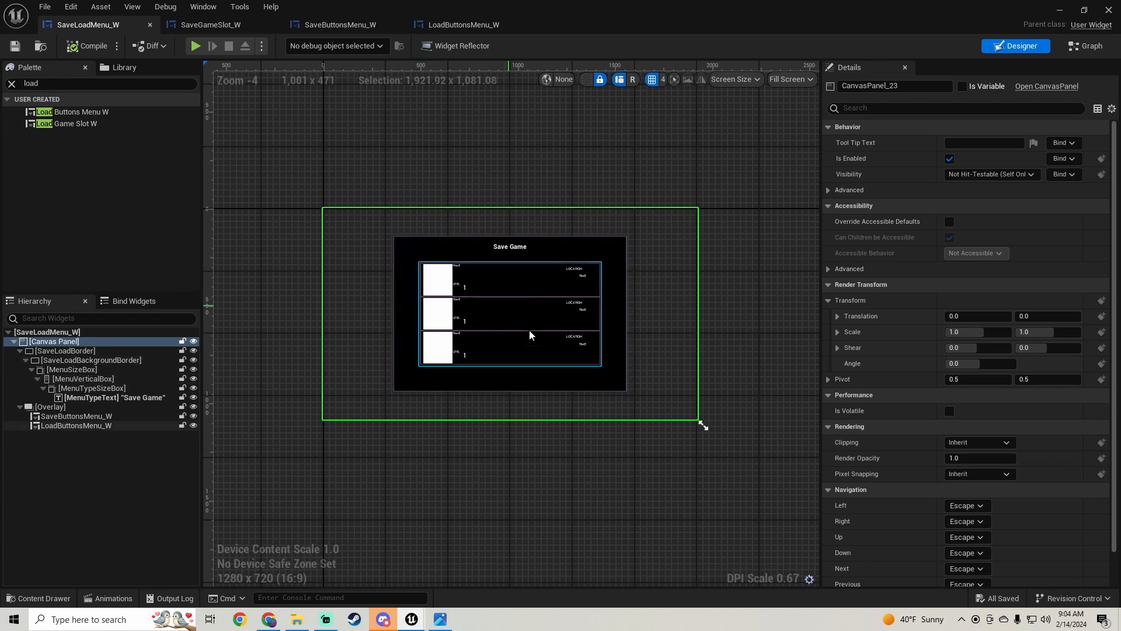
pyautogui.scroll(1, 496, 415)
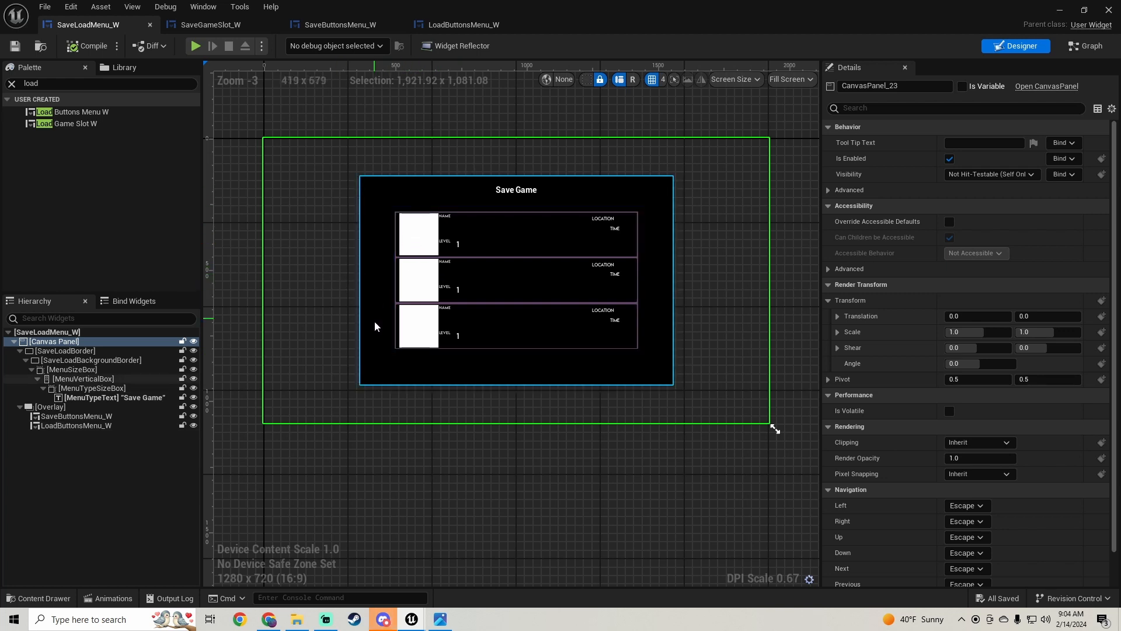
pyautogui.click(85, 417)
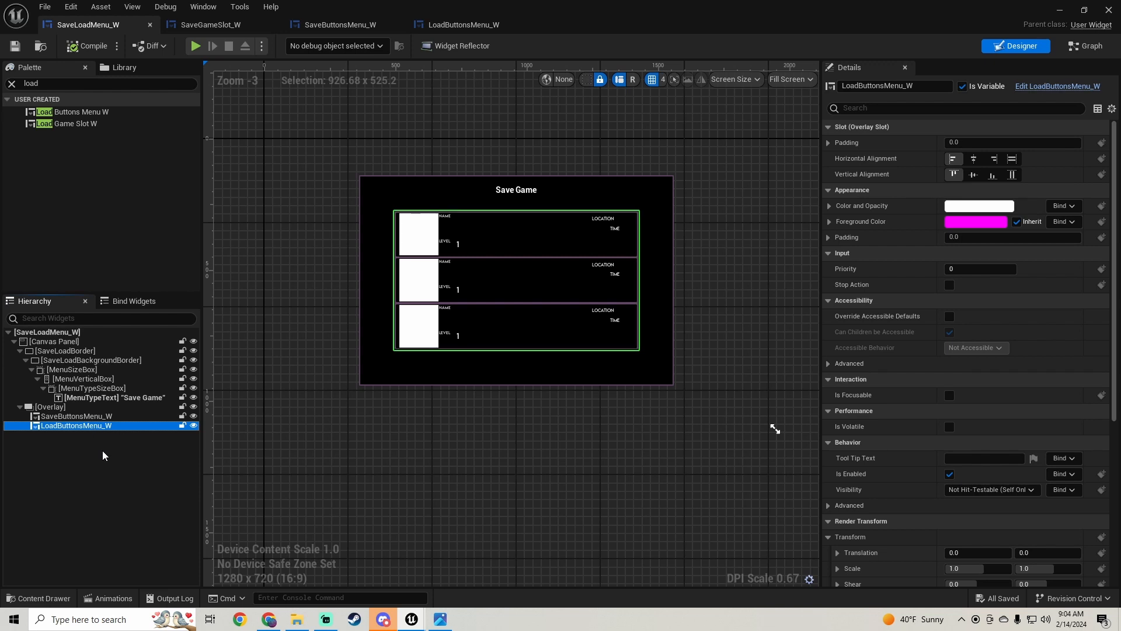
pyautogui.click(91, 415)
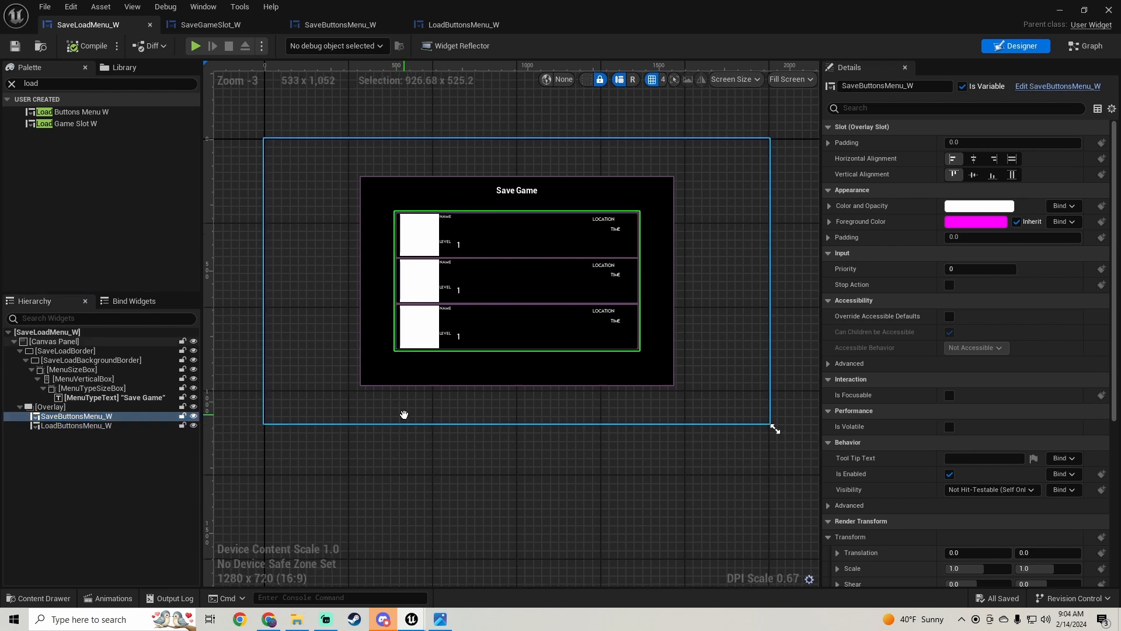
pyautogui.moveTo(394, 401); pyautogui.dragTo(430, 404, button='right')
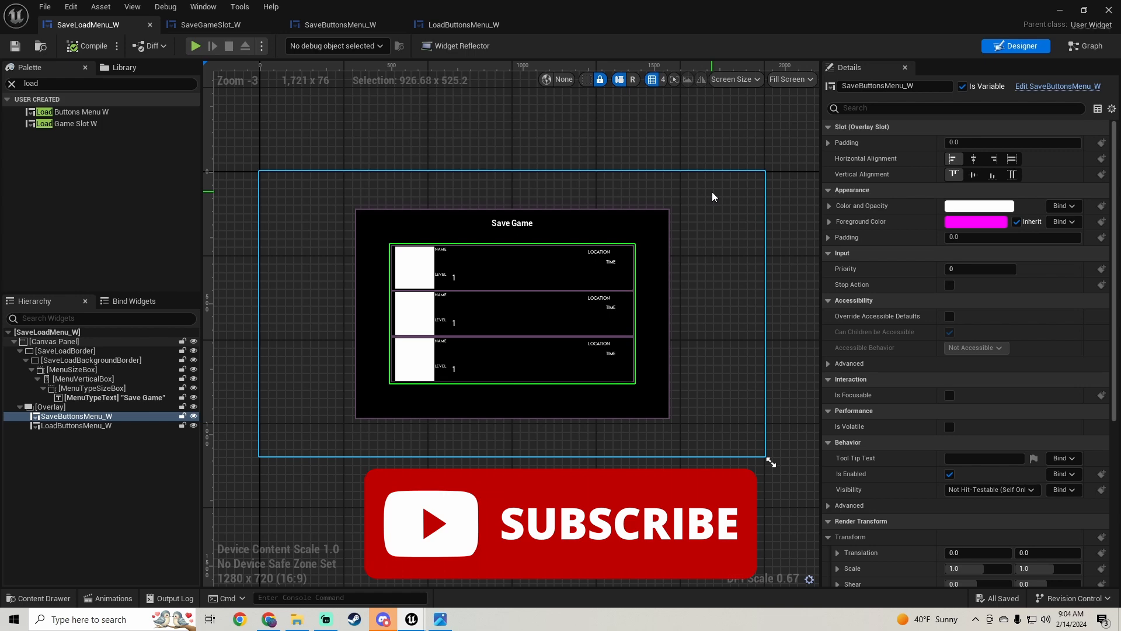
pyautogui.click(508, 328)
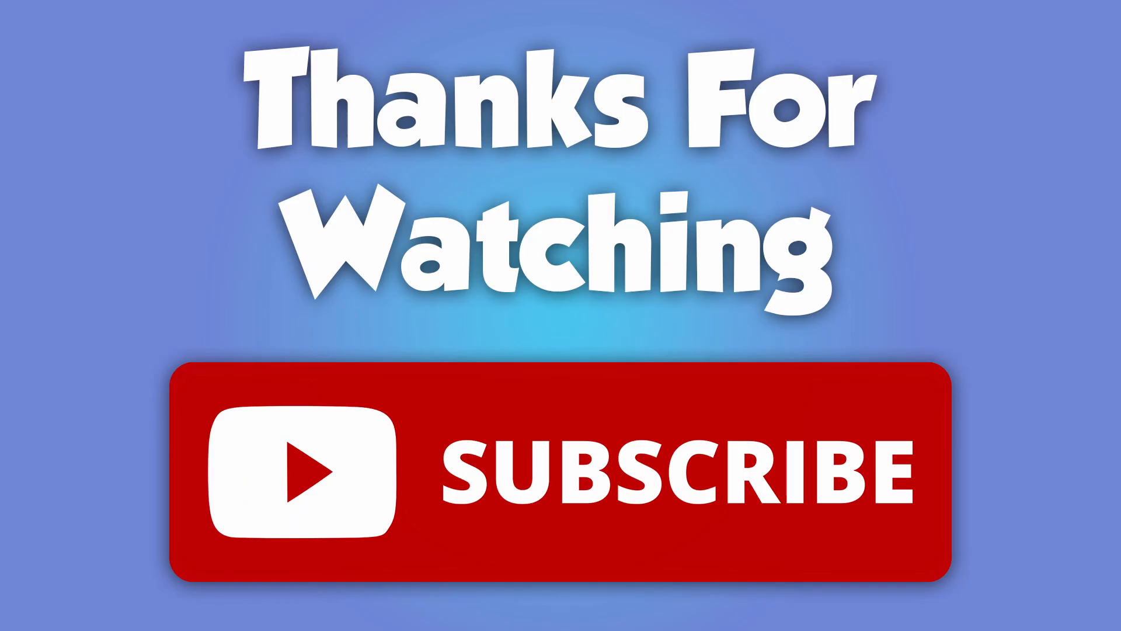